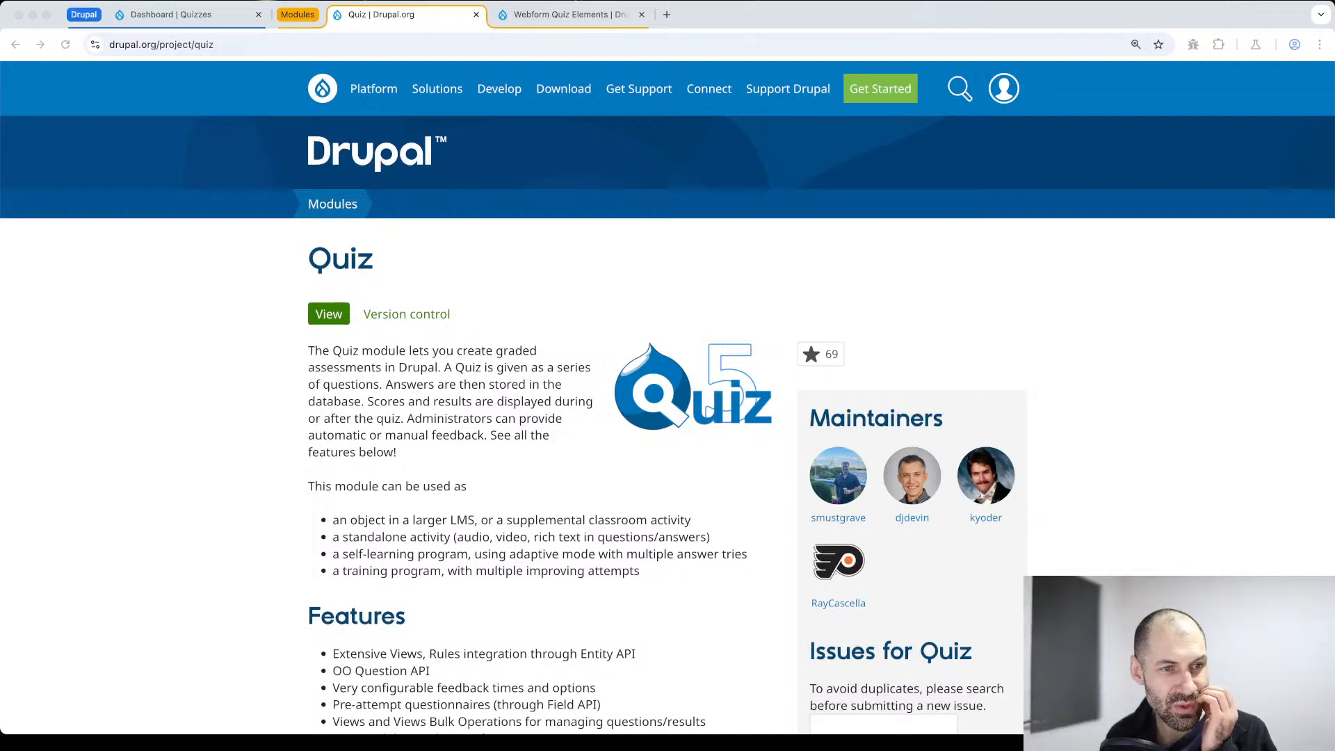
Review the Quiz module's description and feature list on its Drupal.org project page
click(659, 258)
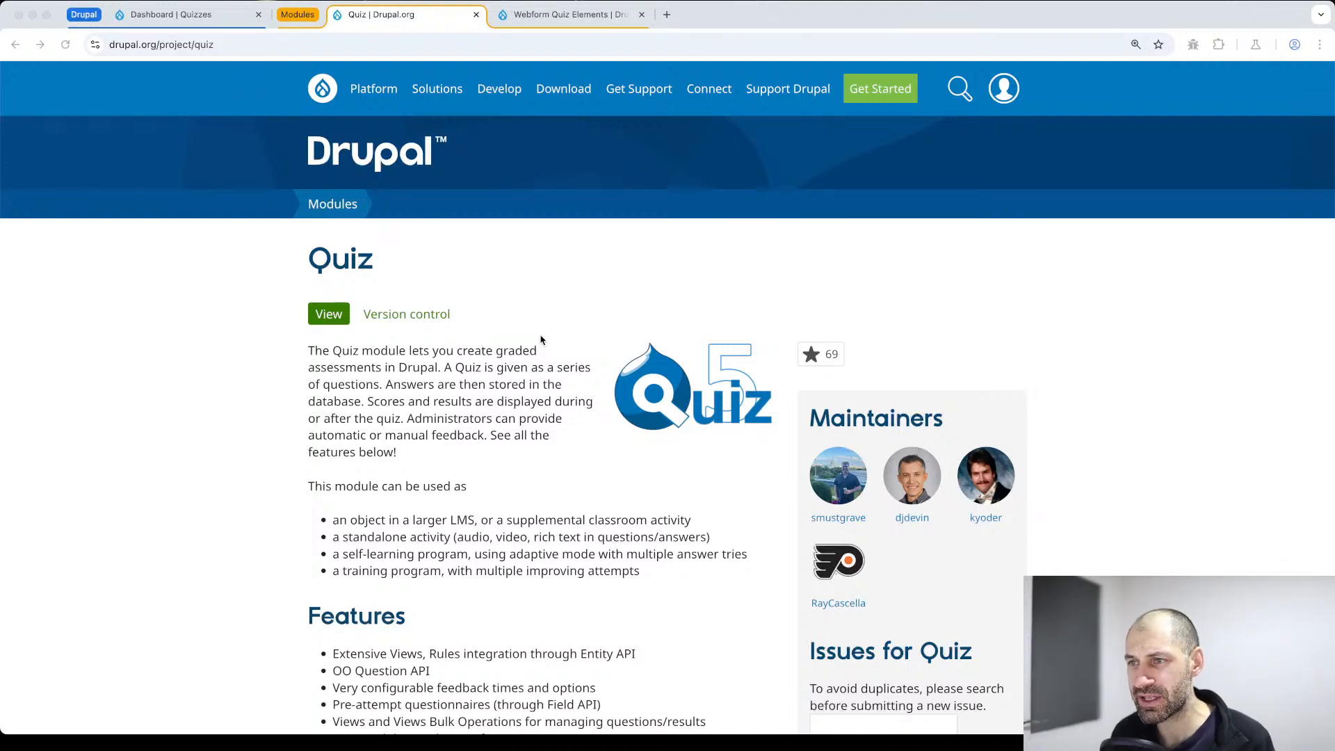
click(549, 306)
key(super+Tab)
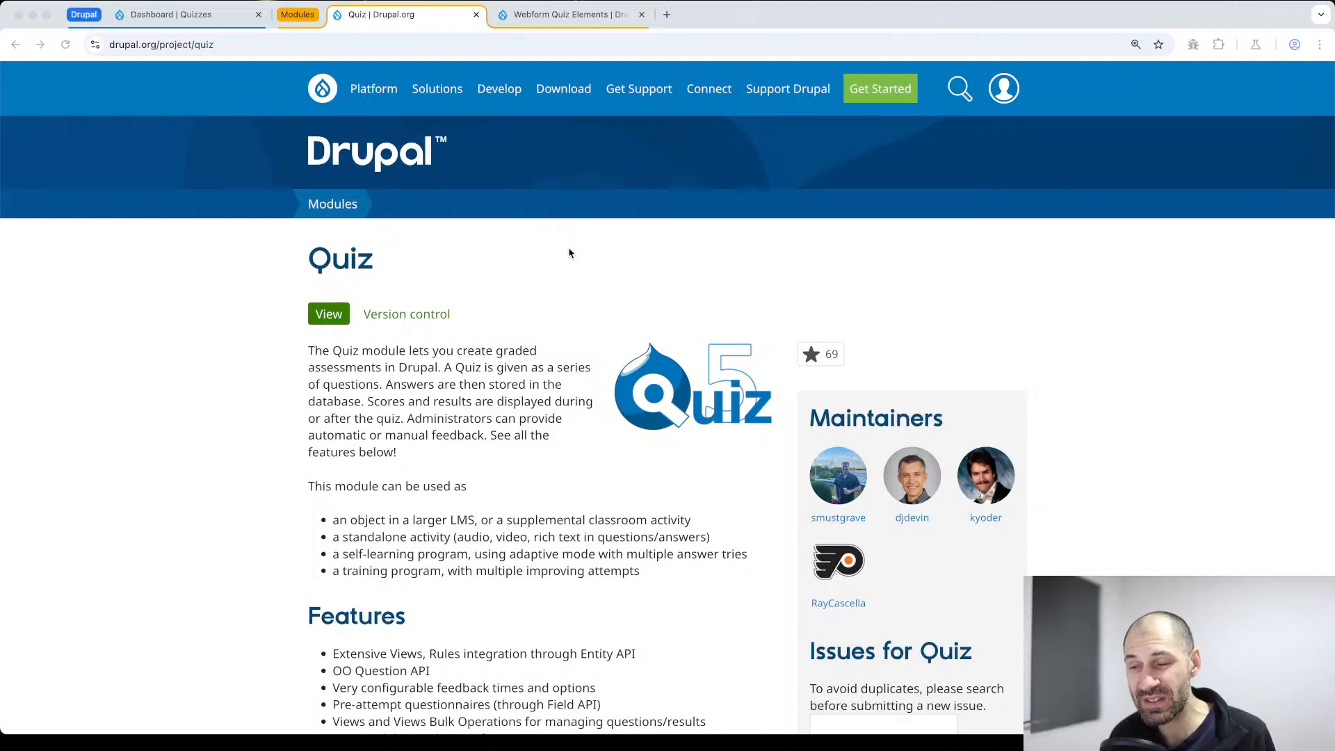
scroll(567, 302, down, 3)
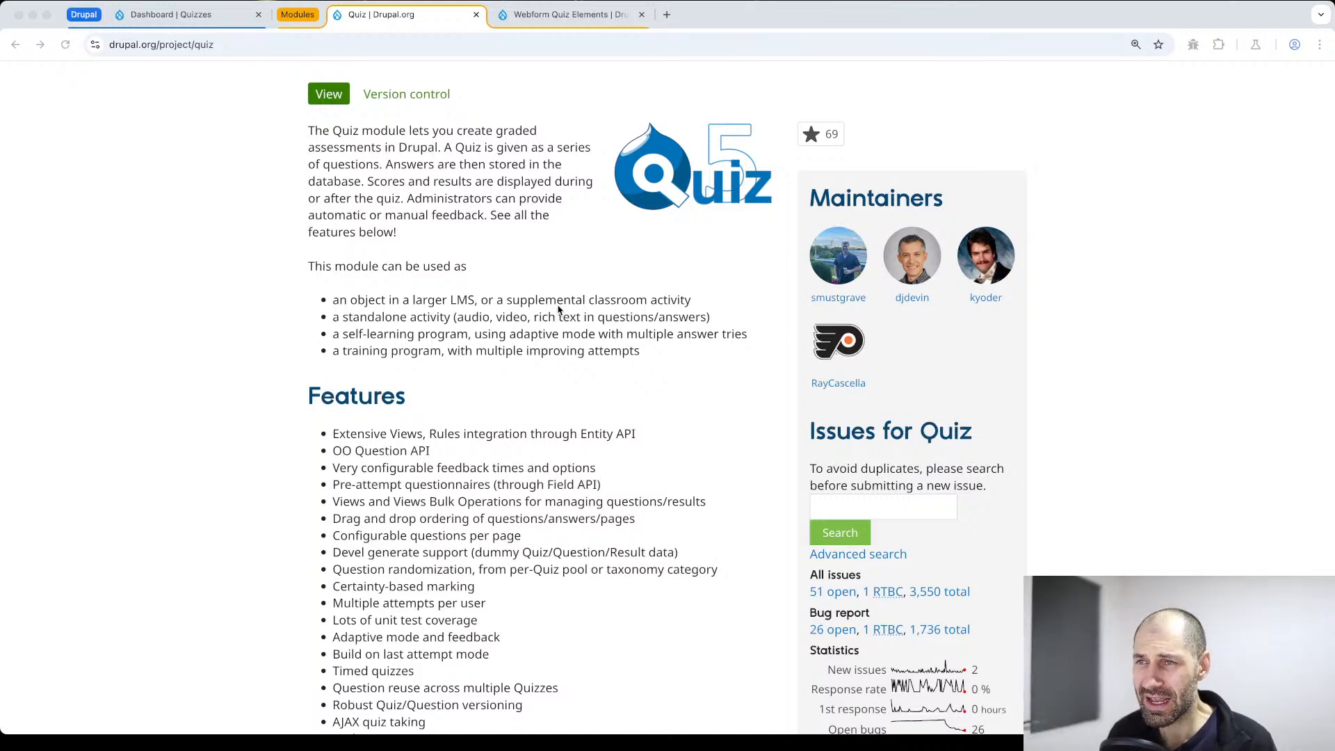
Open the Webform Quiz Elements project page and read what quiz elements and tokens the module provides
click(568, 19)
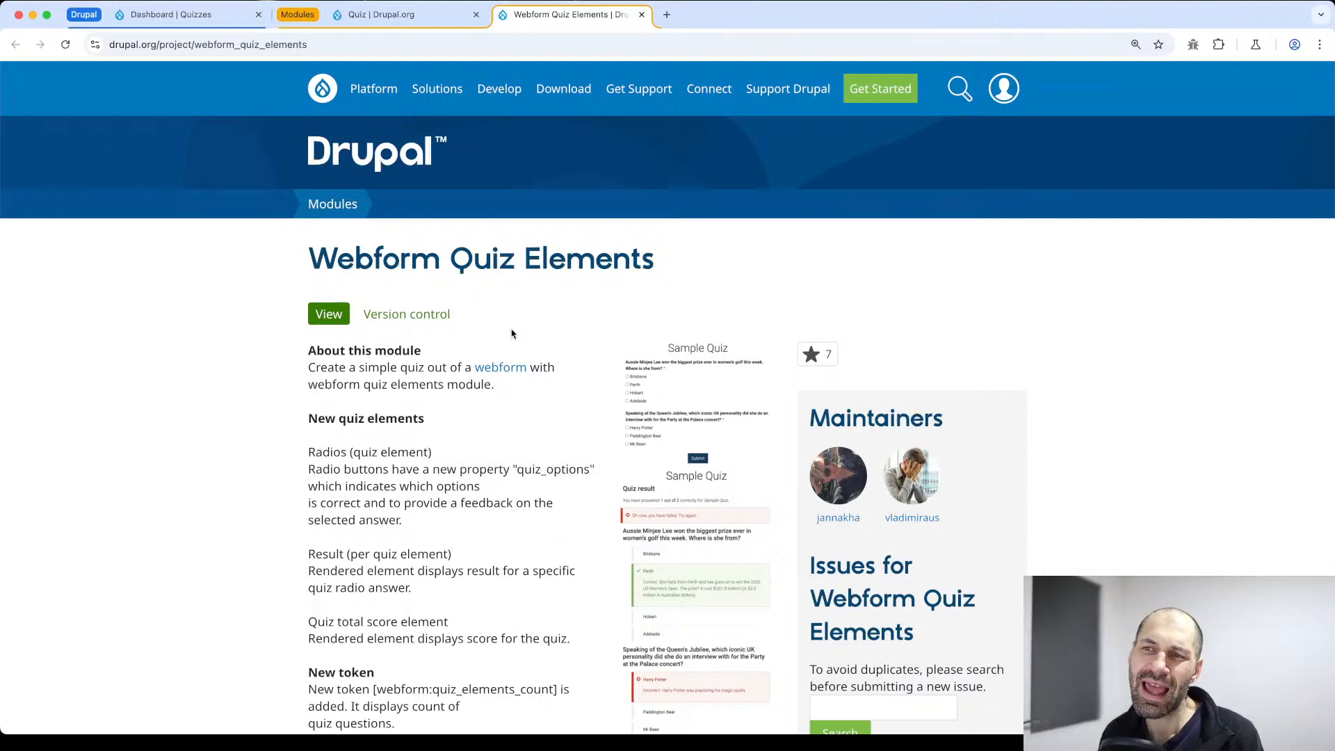
click(382, 15)
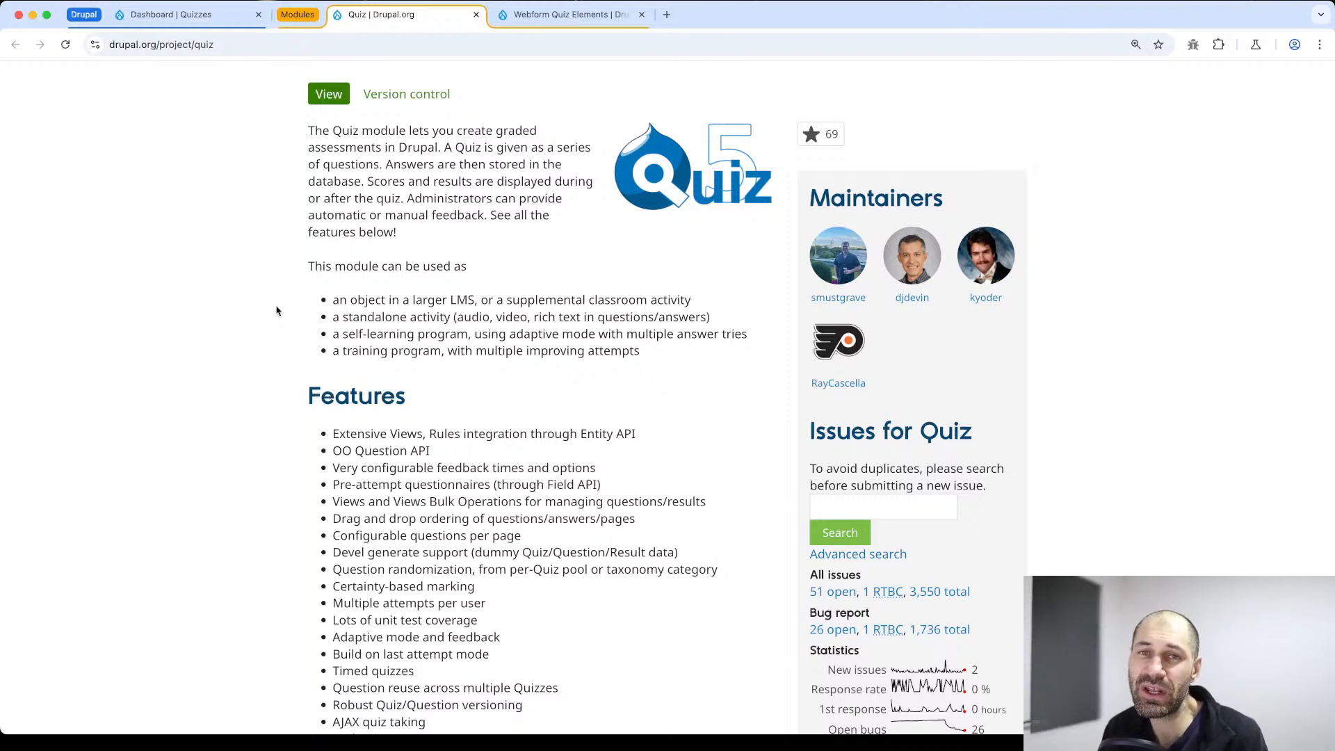
click(537, 16)
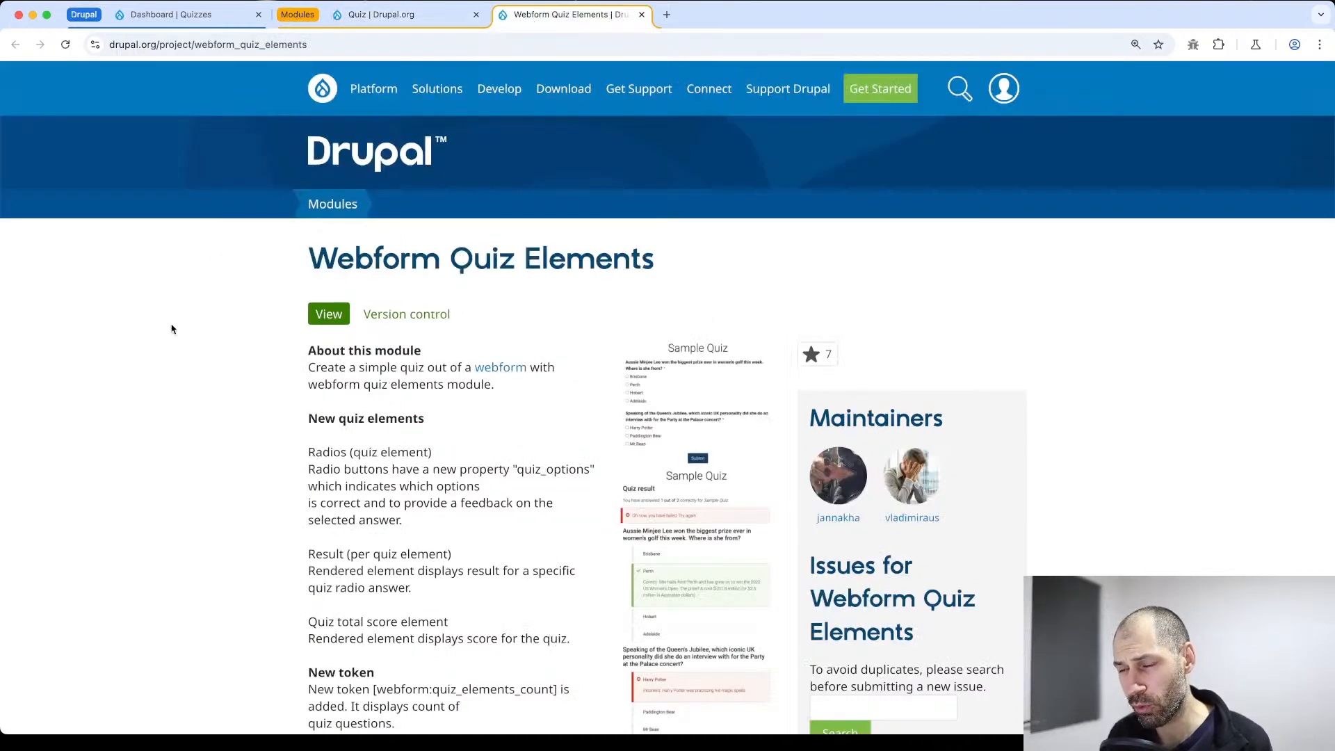
scroll(173, 331, down, 3)
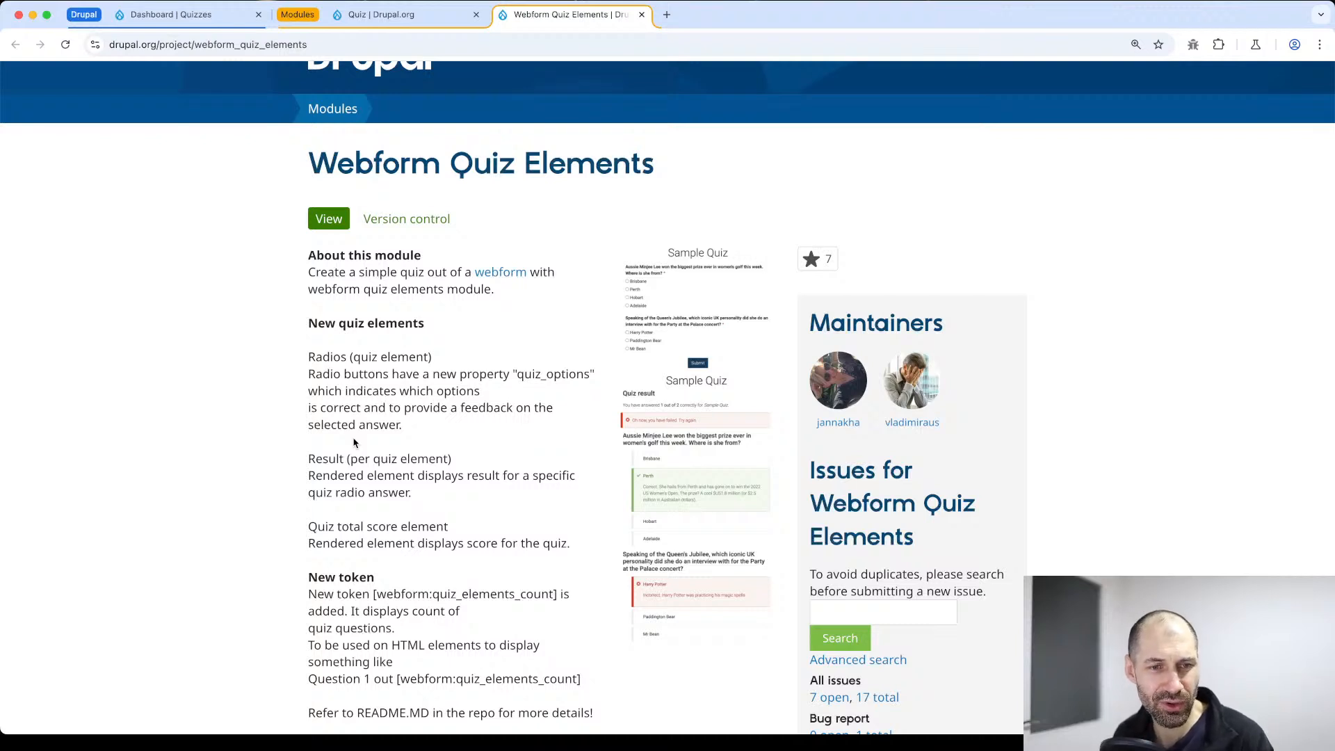
key(super+Tab)
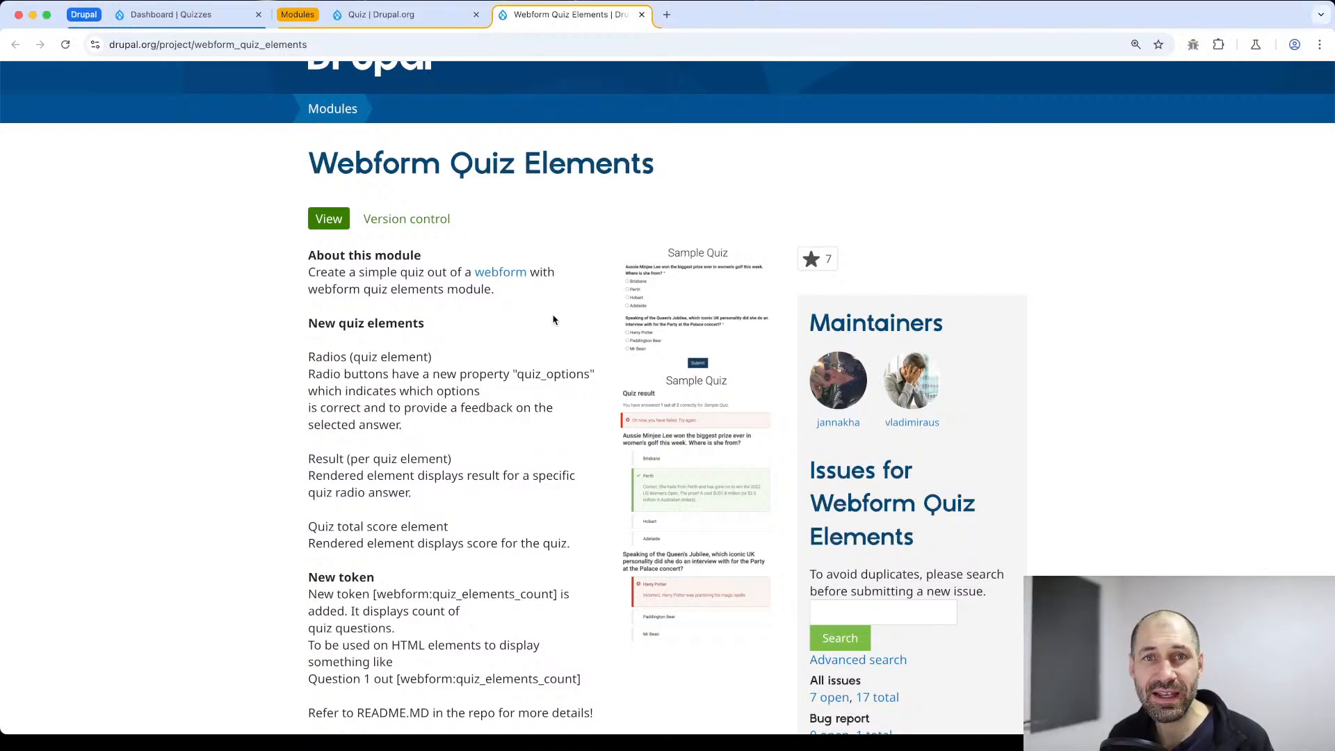
Return to the Quiz project page and examine its upgrade notes, project information and available releases
click(354, 19)
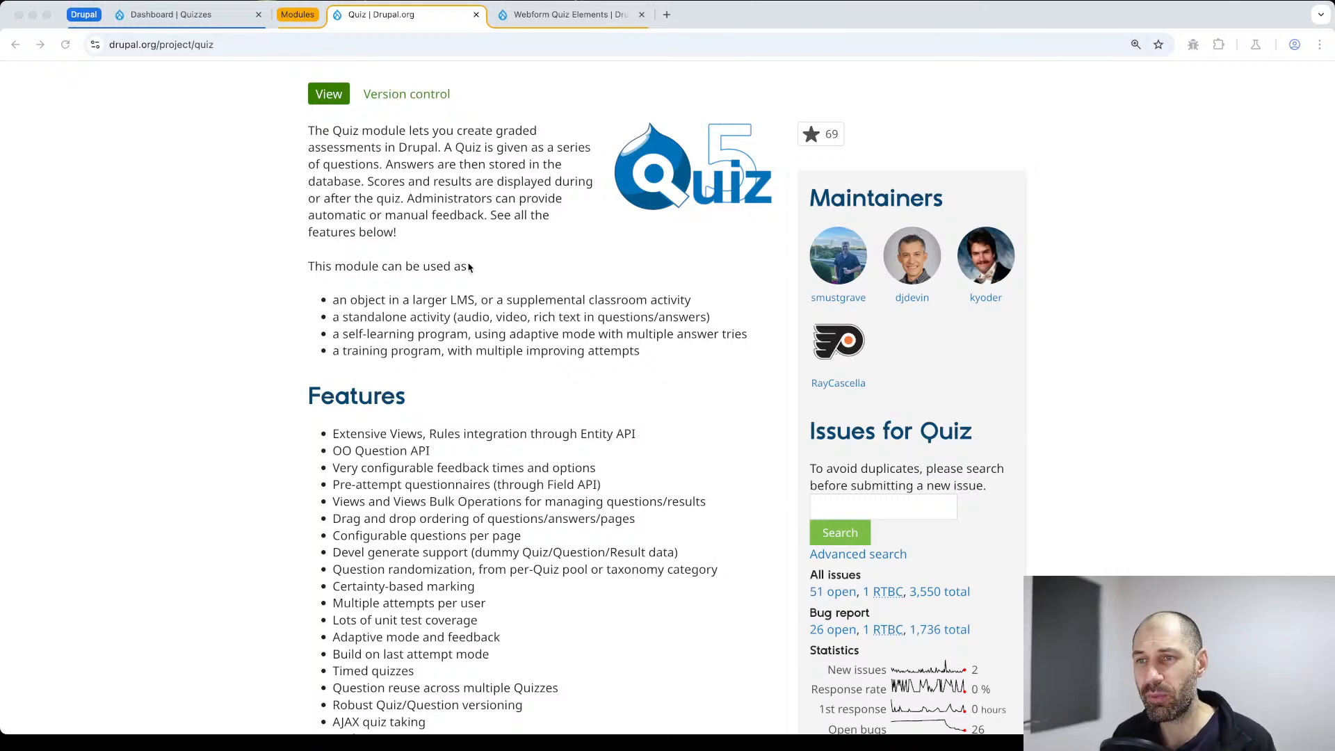
scroll(473, 270, up, 3)
scroll(511, 368, down, 15)
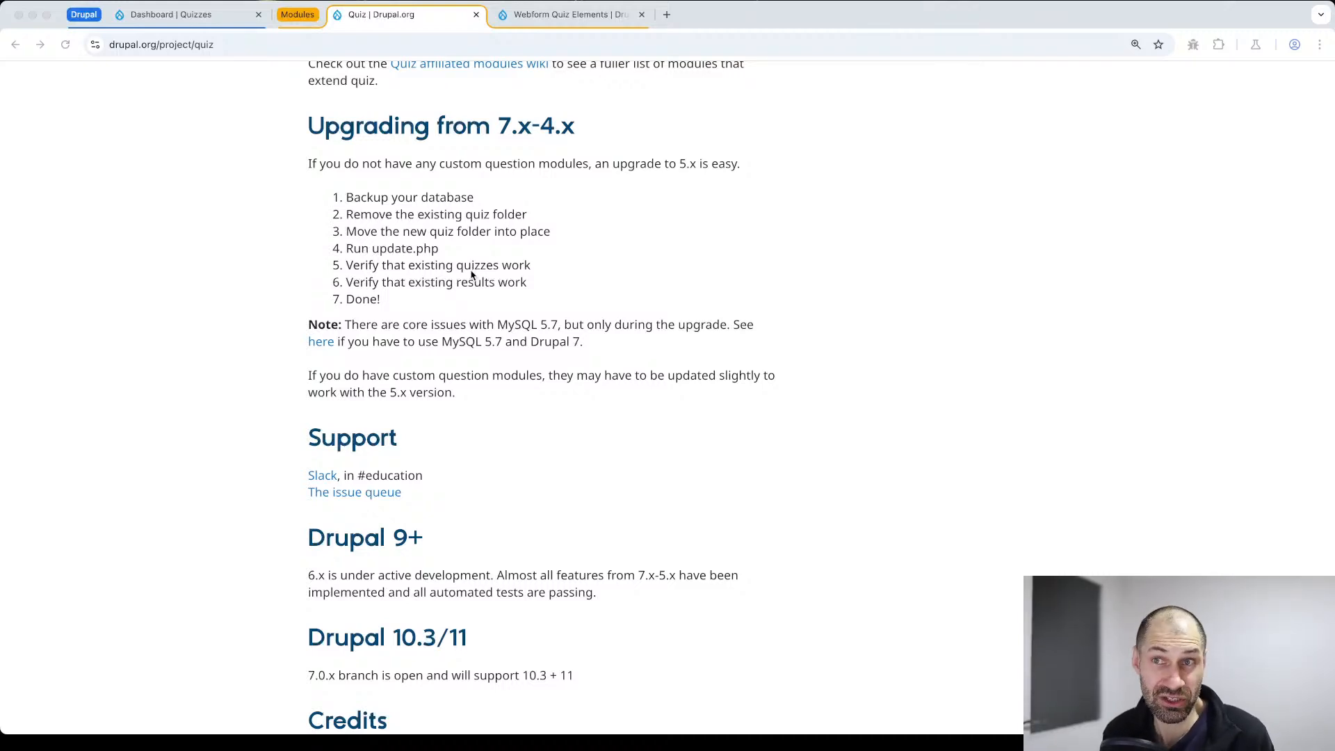
scroll(550, 288, down, 10)
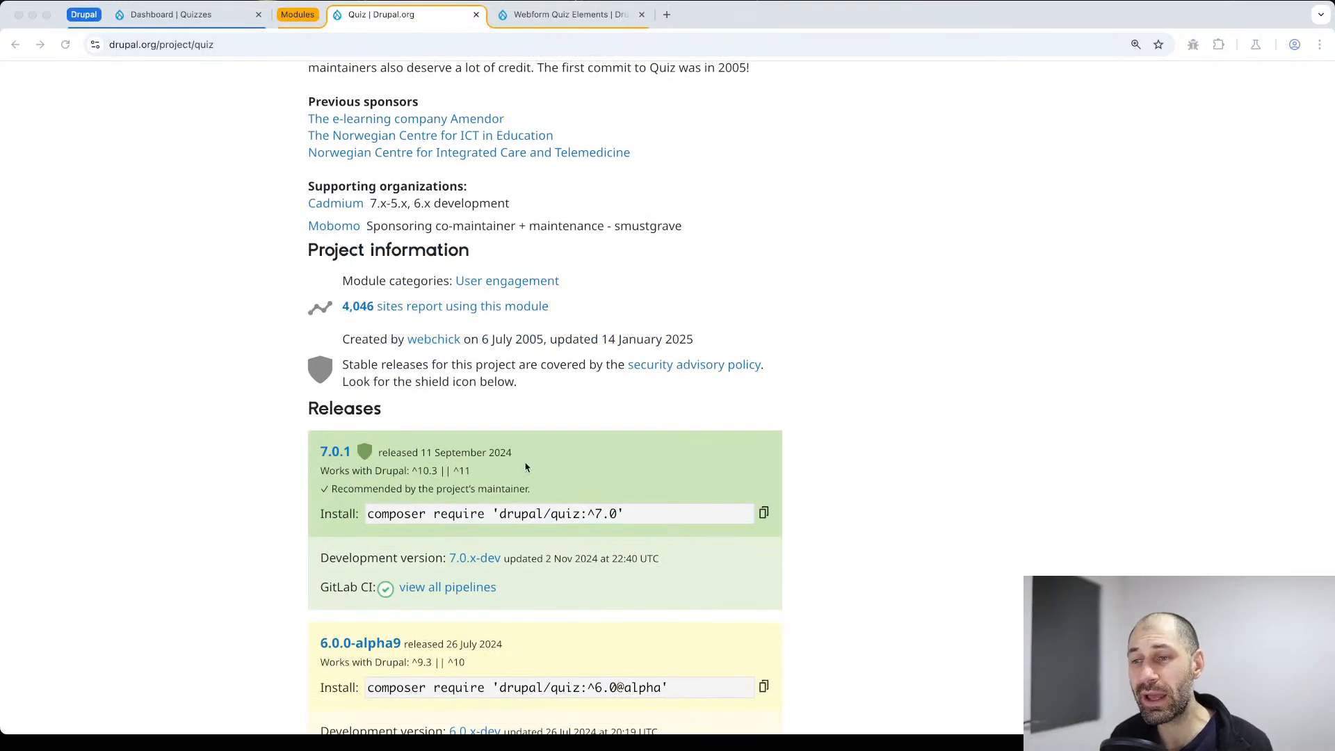
scroll(527, 468, down, 2)
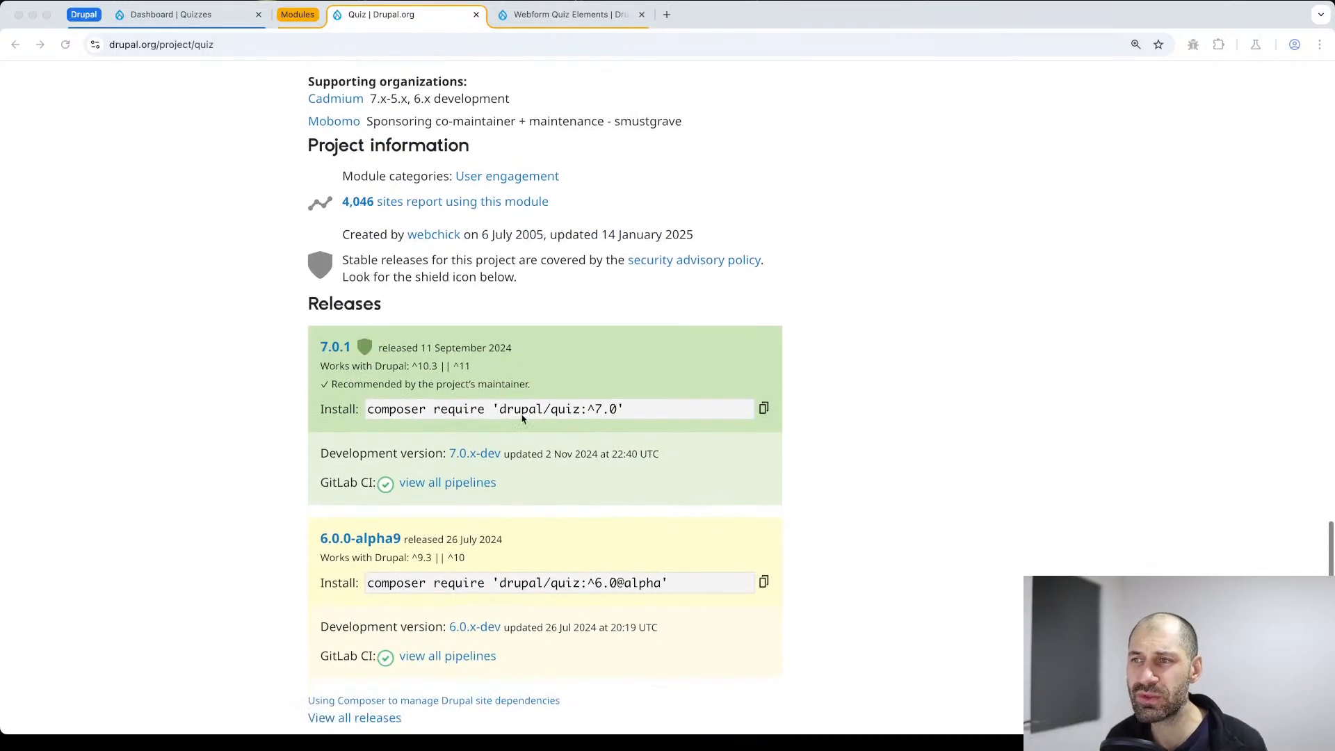
In the Quizzes Drupal site, search the module browser for "quiz" and look through the matching projects
click(186, 20)
click(83, 408)
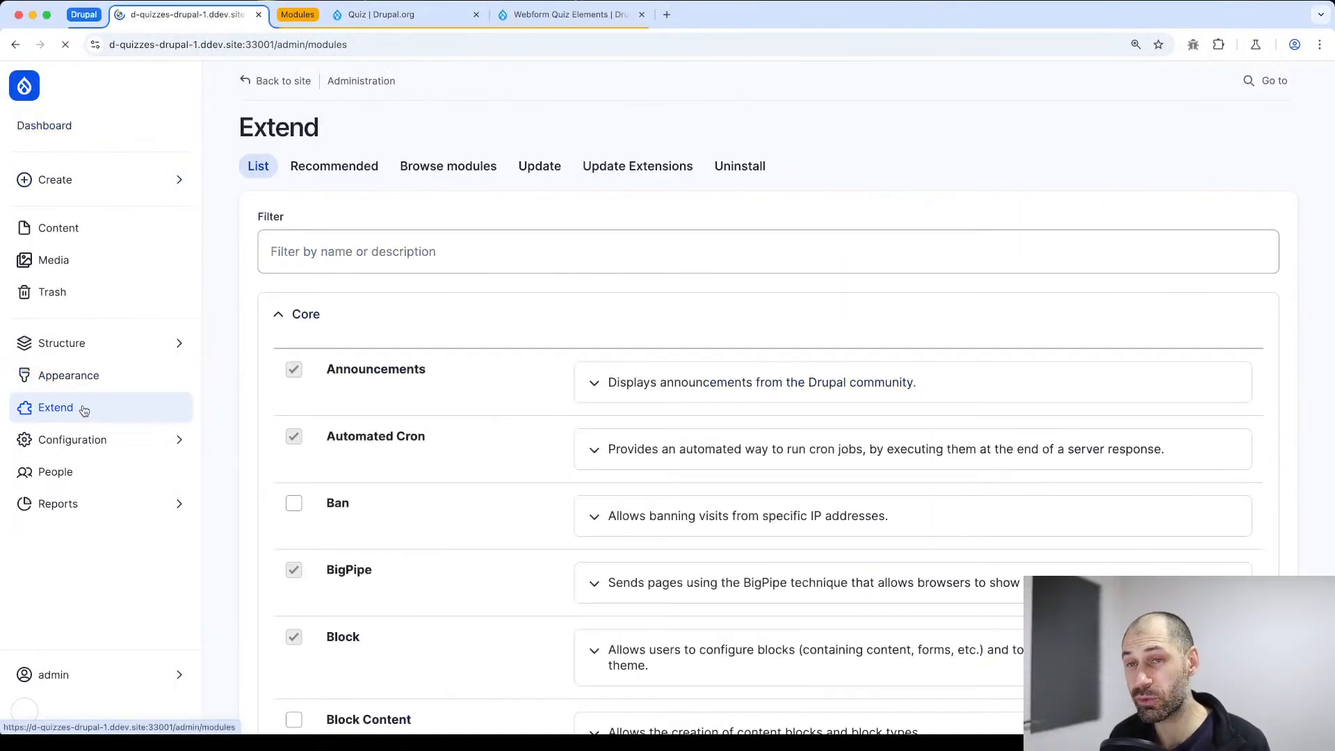
click(453, 170)
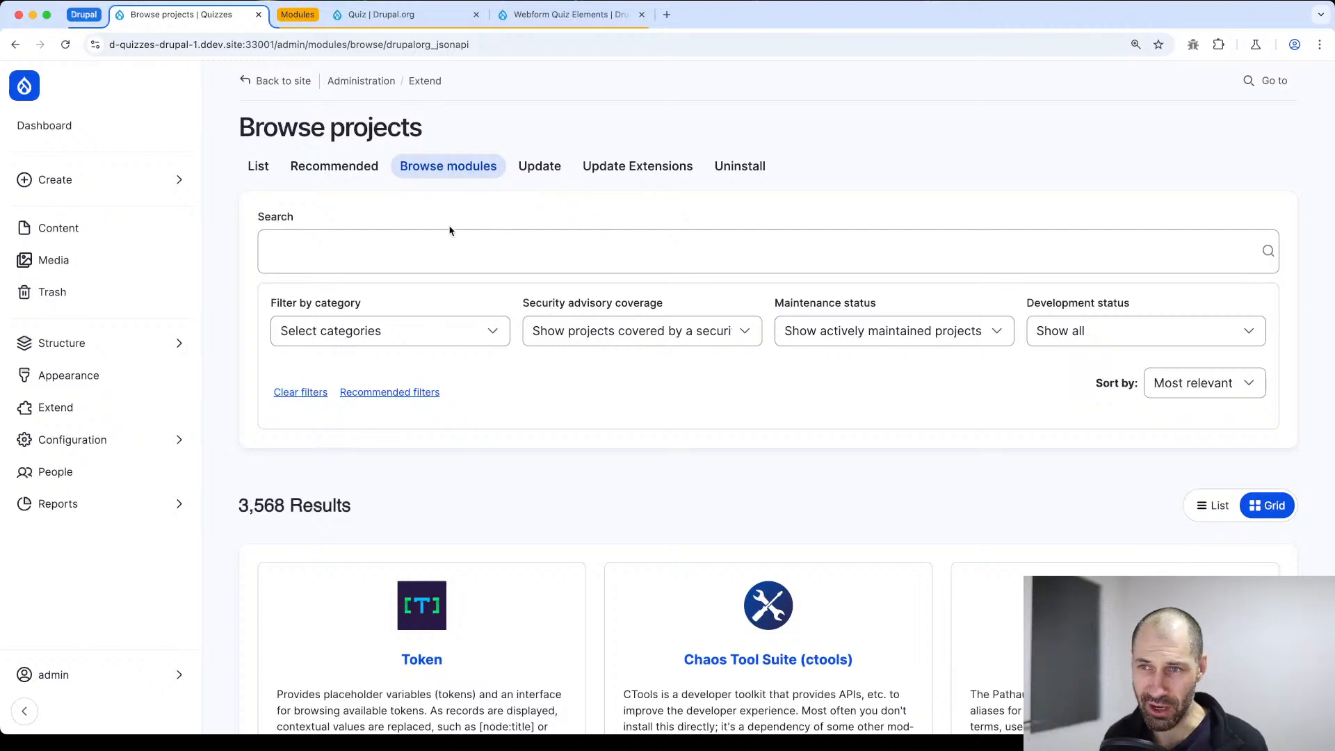
click(445, 256)
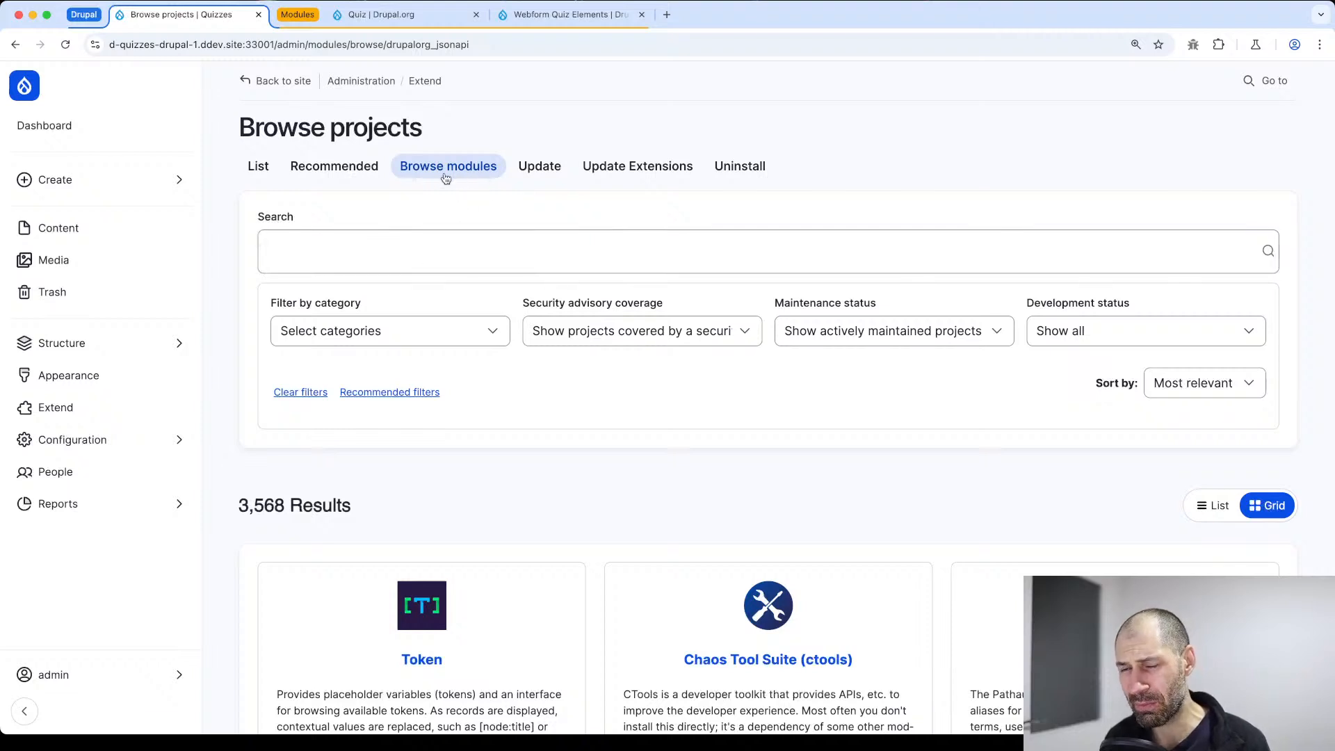
click(387, 250)
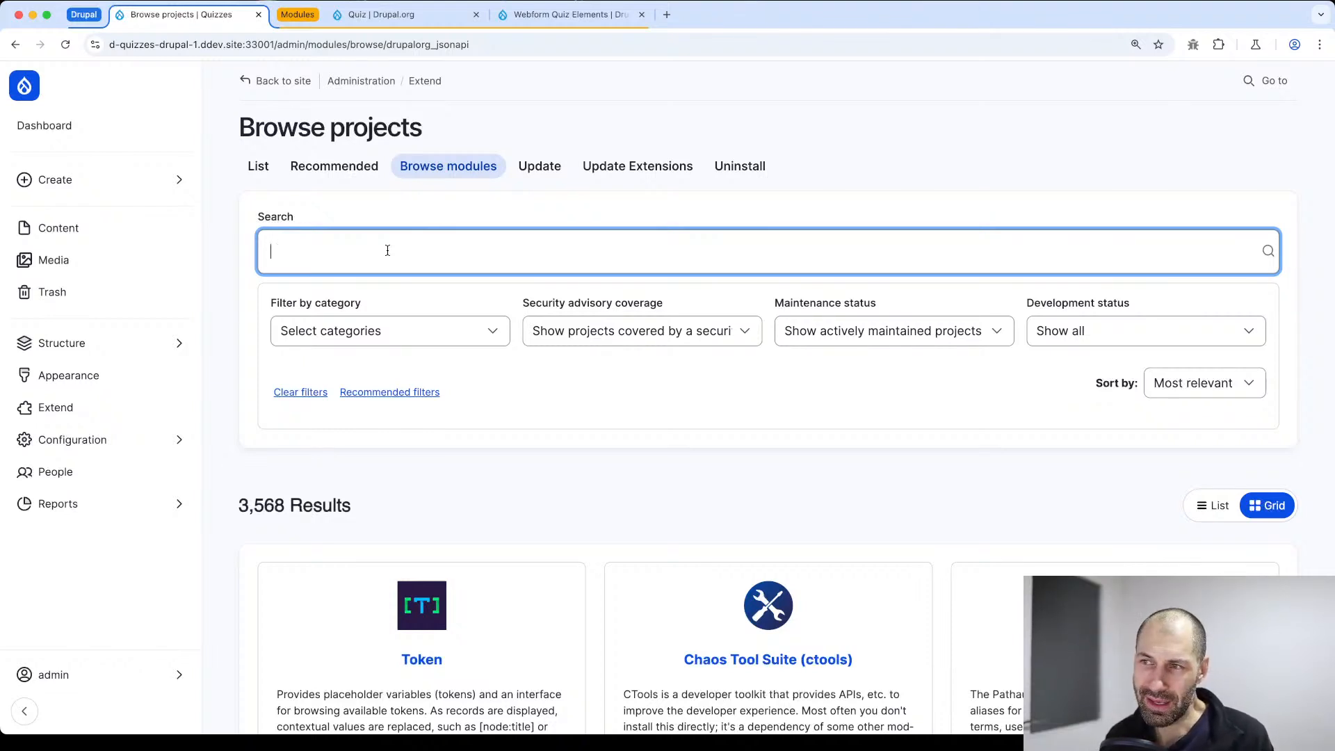
text(quiz)
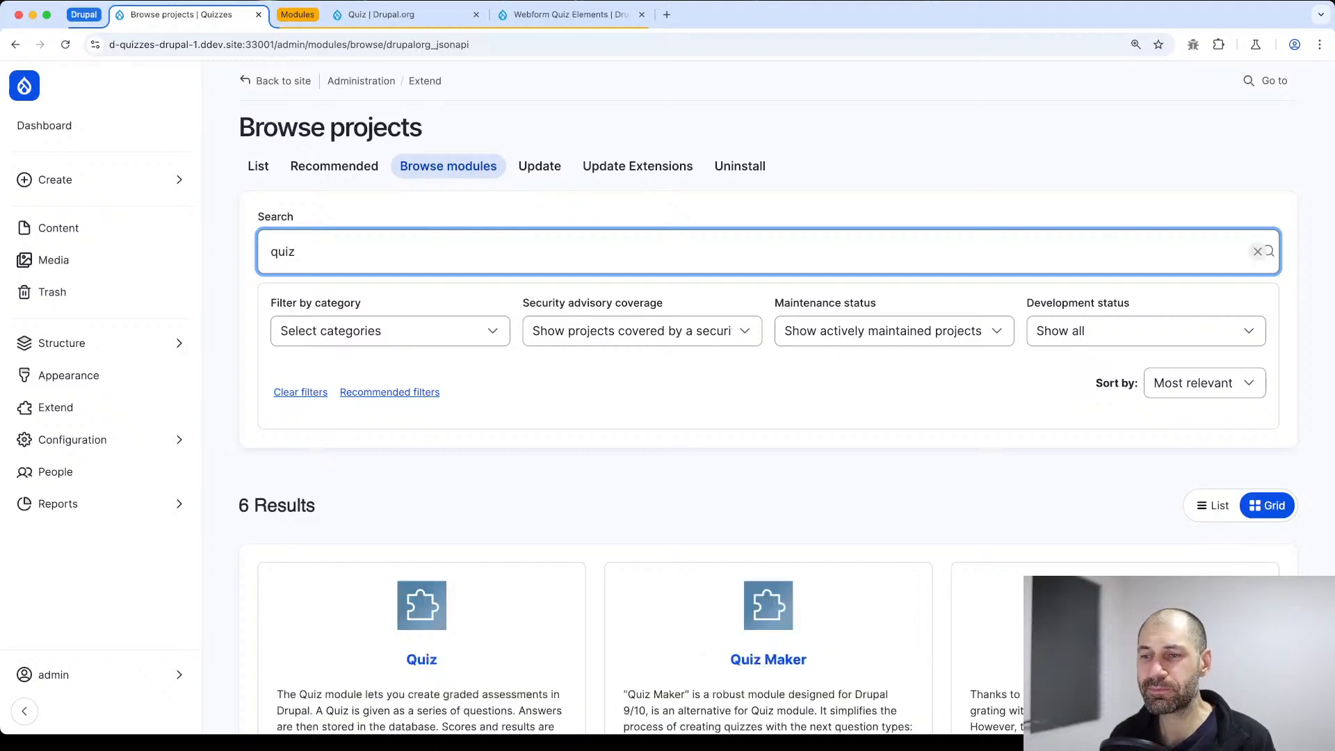
scroll(508, 198, down, 4)
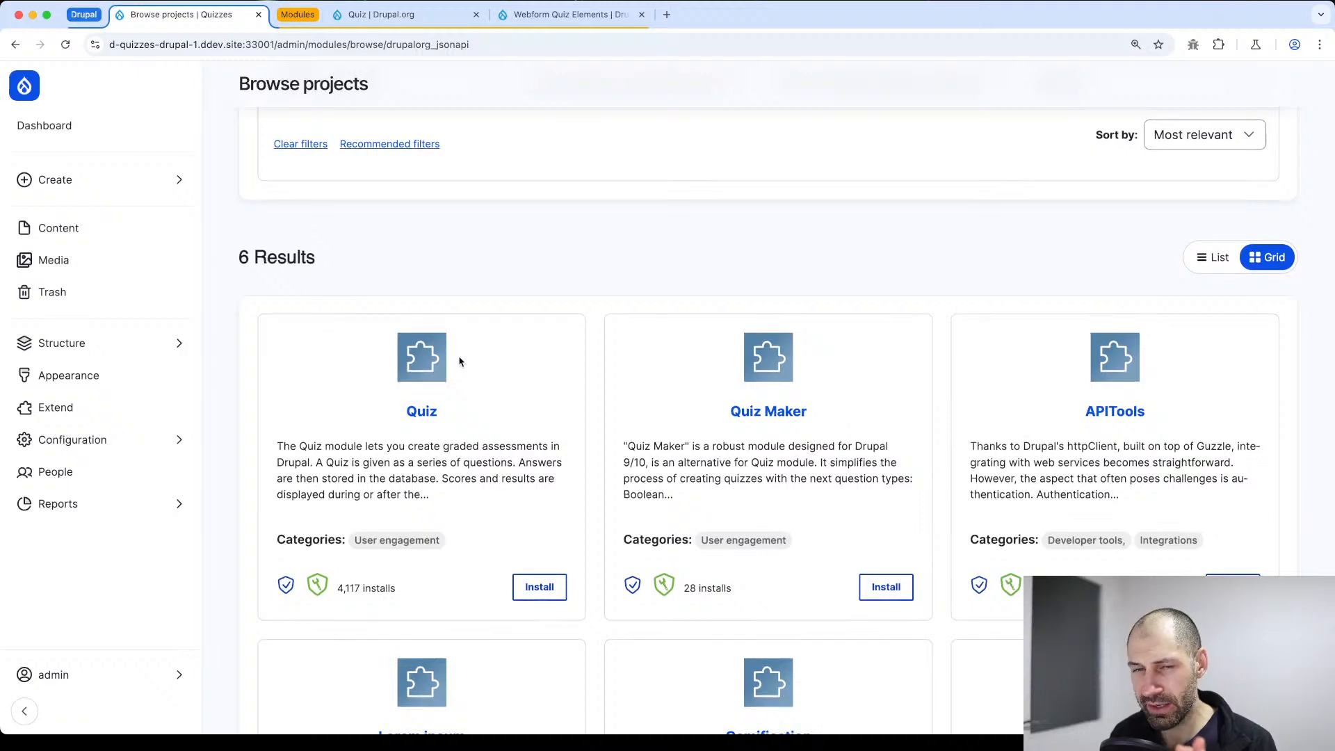
scroll(461, 359, down, 3)
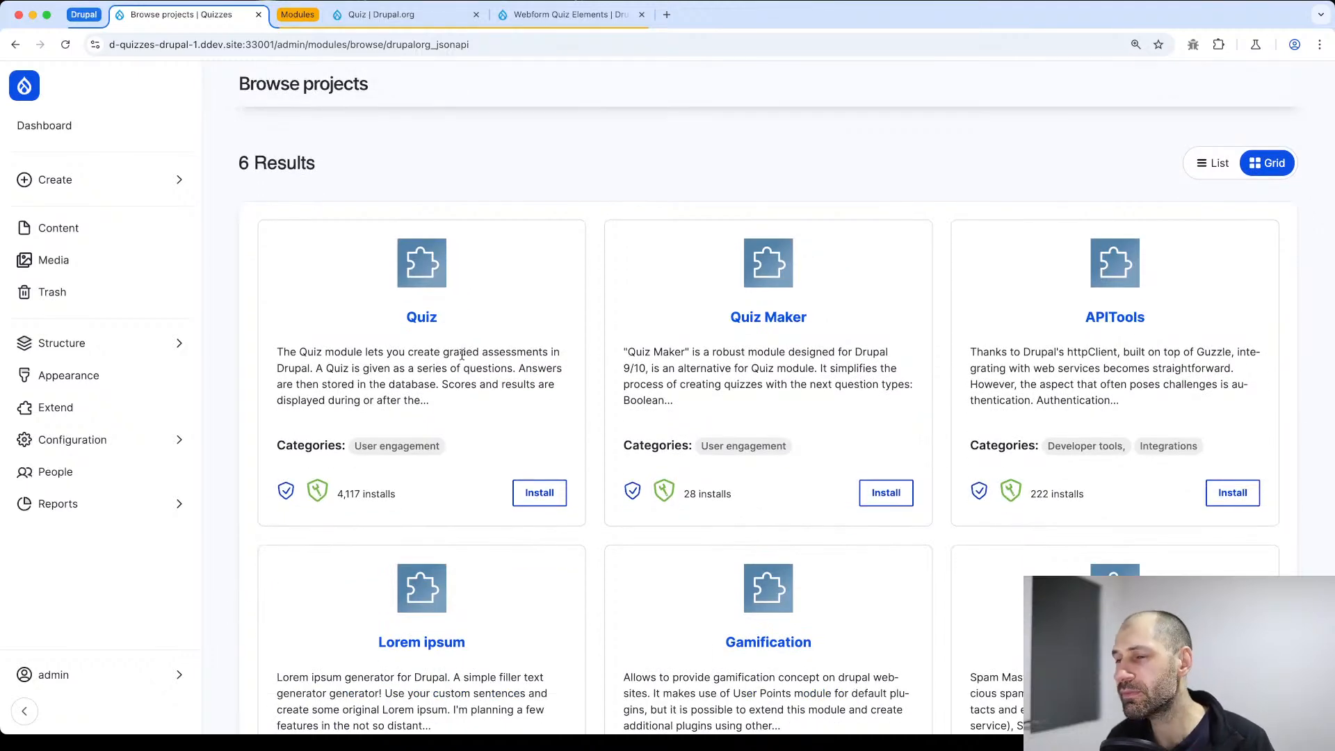
scroll(487, 341, down, 9)
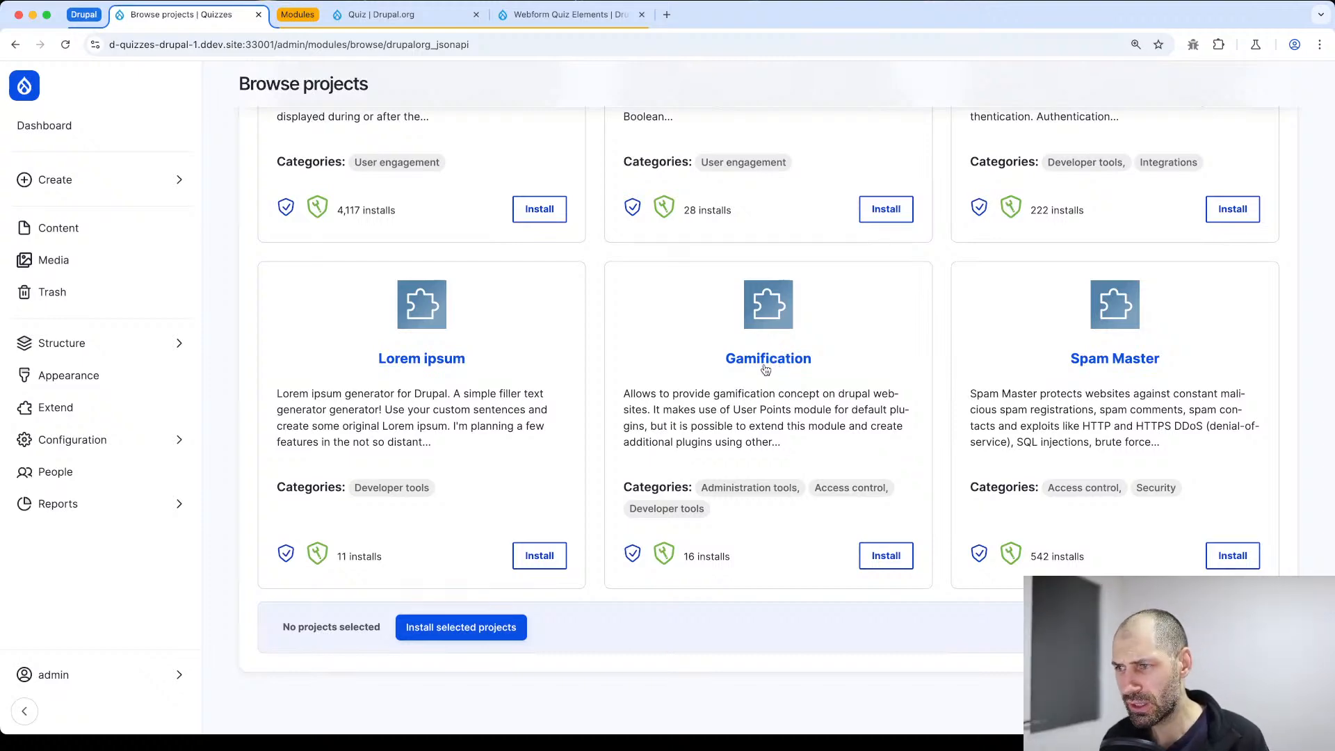
scroll(763, 369, up, 8)
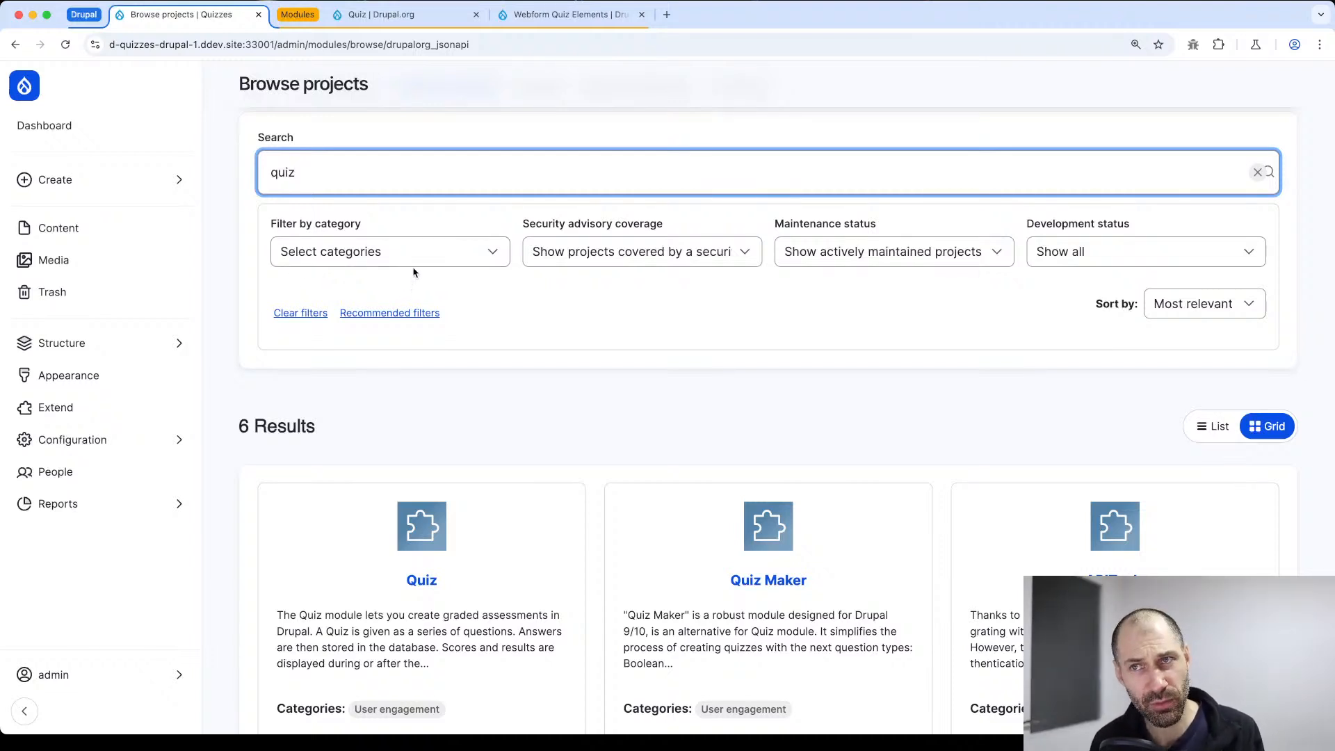
scroll(411, 272, up, 2)
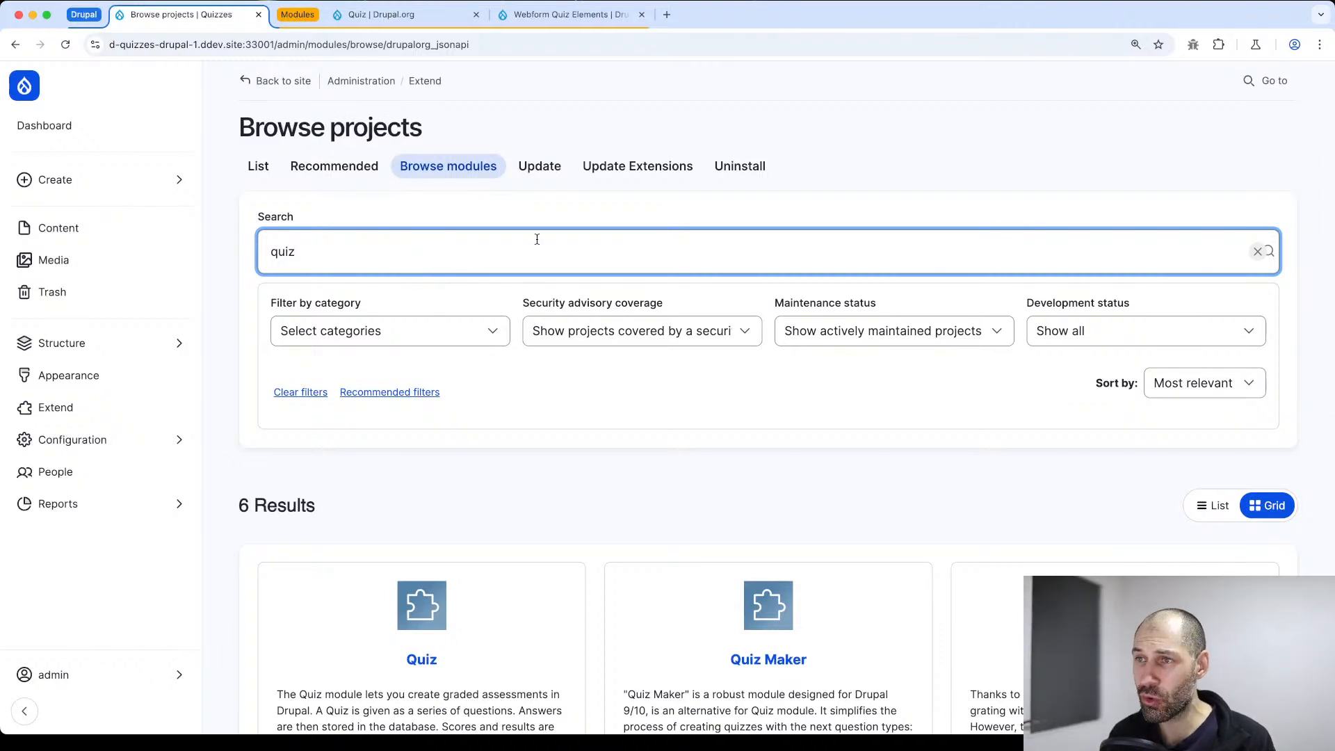
Check the extension updates page, then return to the module browser and search it for "quiz" again
click(665, 174)
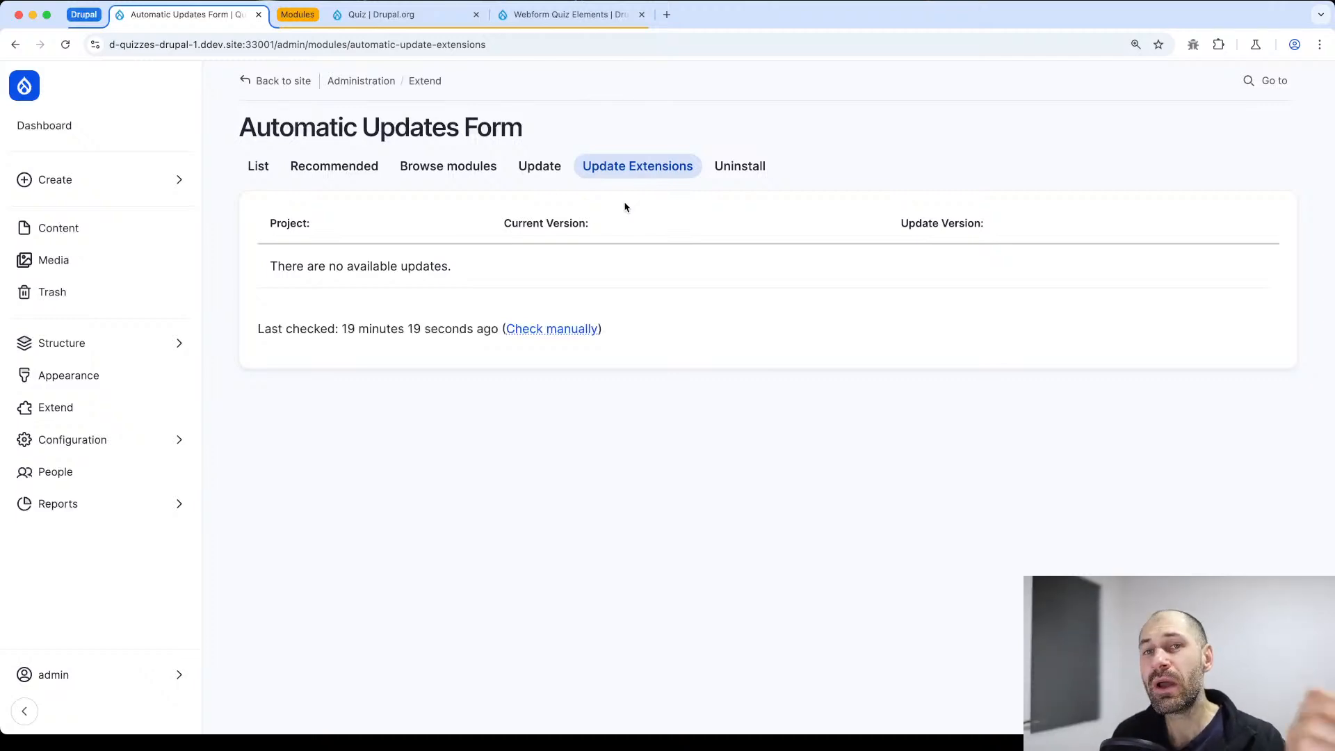
click(448, 168)
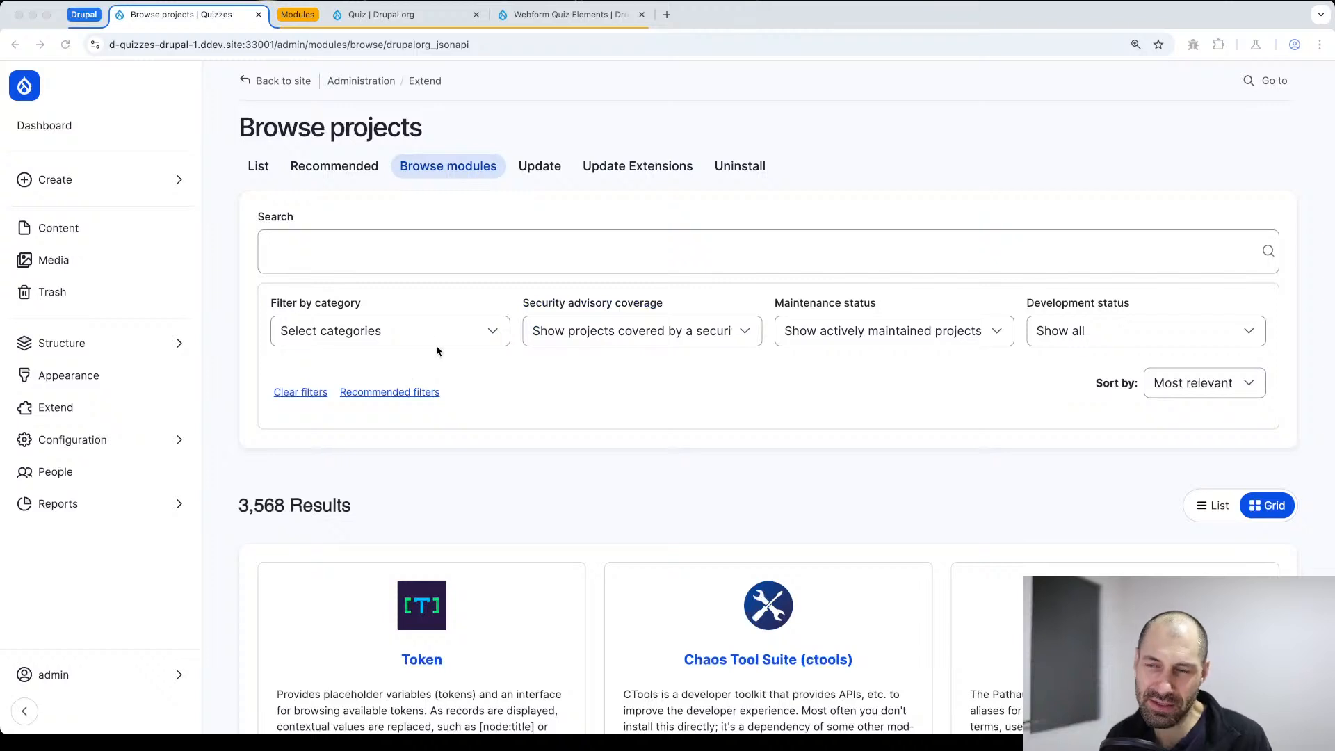
click(412, 249)
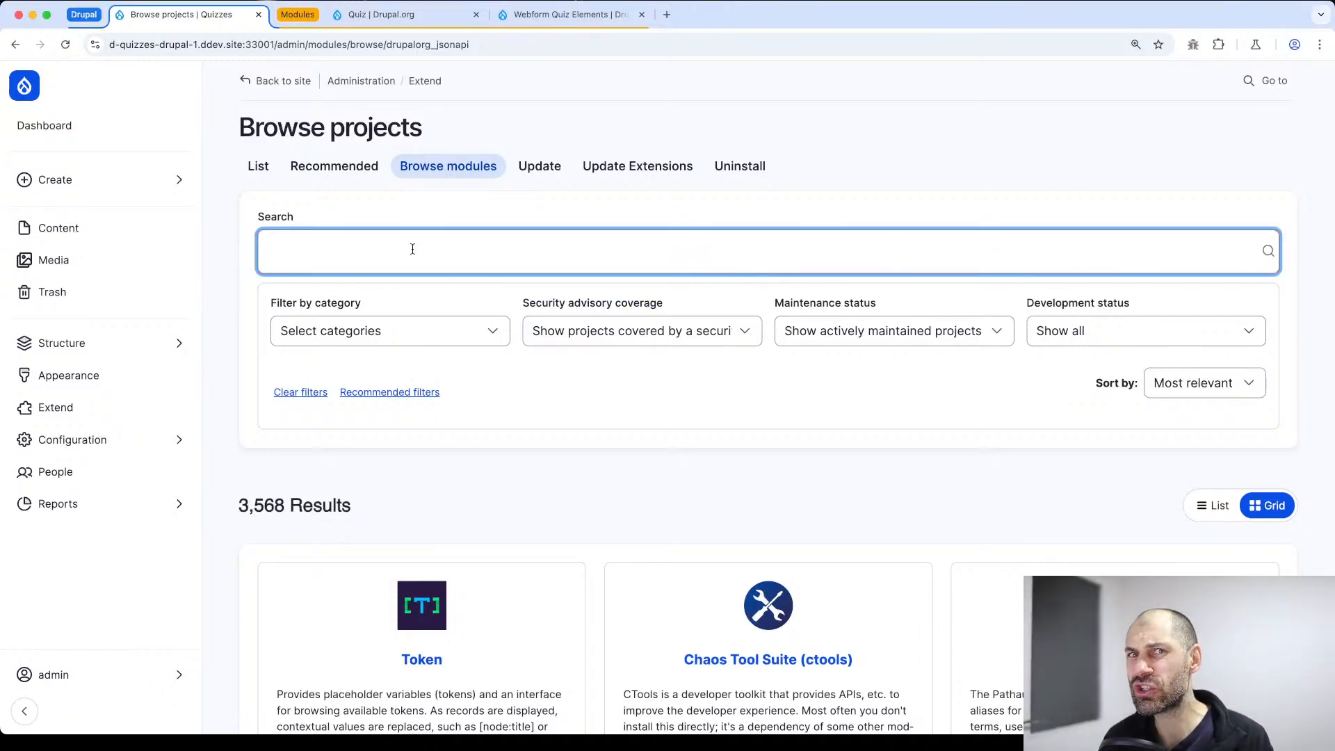
text(quiz)
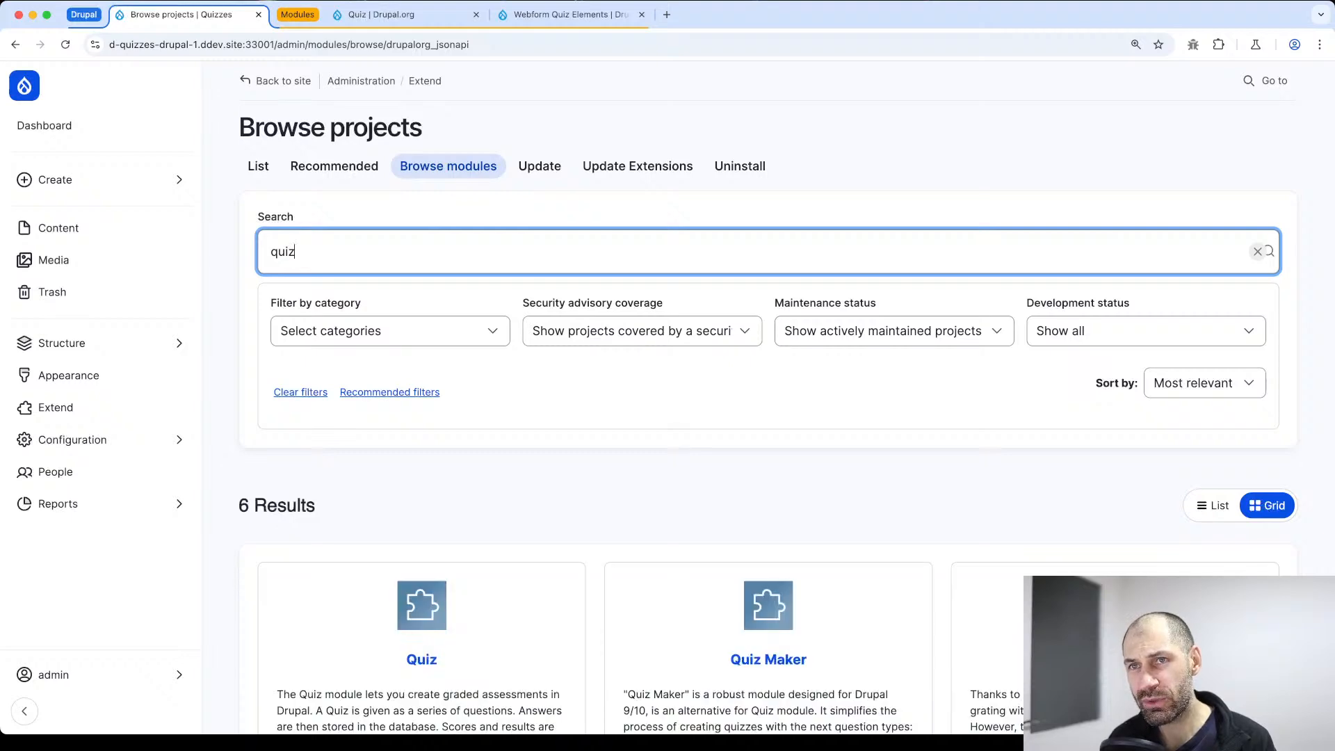
scroll(447, 306, down, 10)
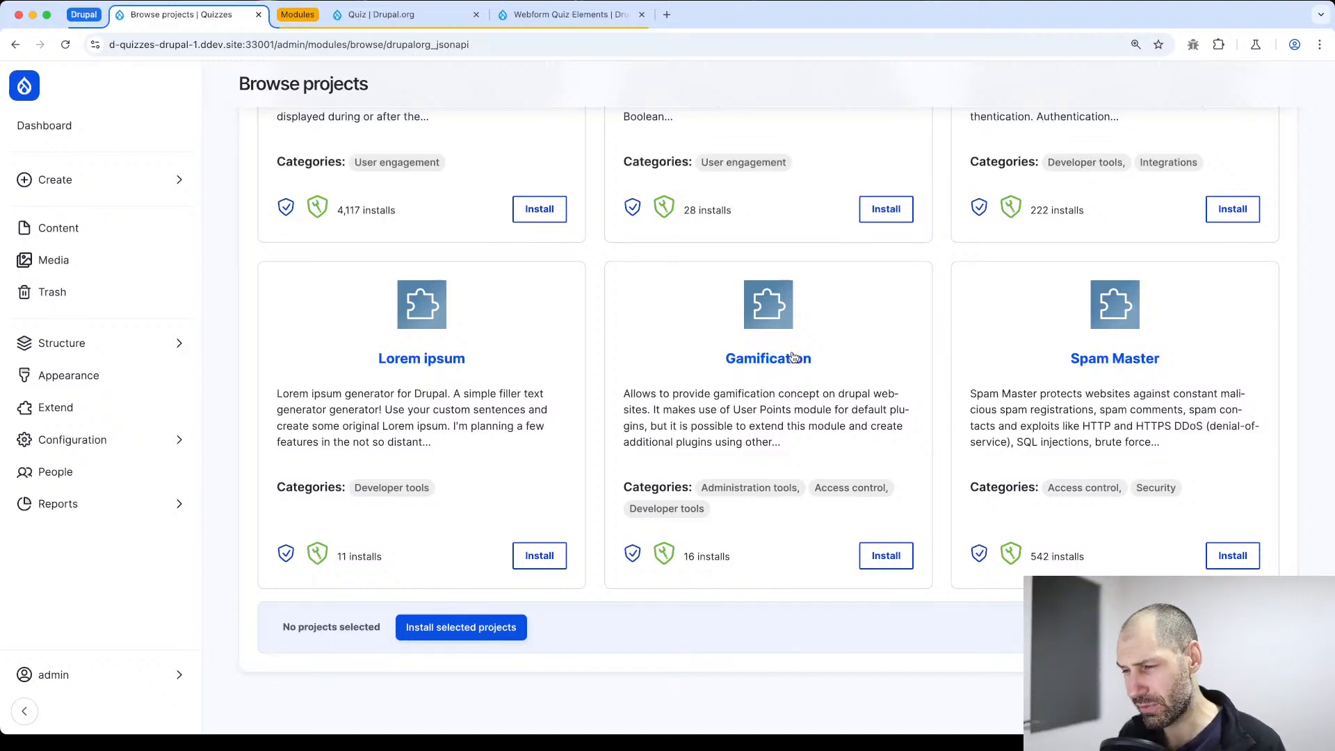
scroll(793, 358, up, 3)
scroll(779, 358, up, 2)
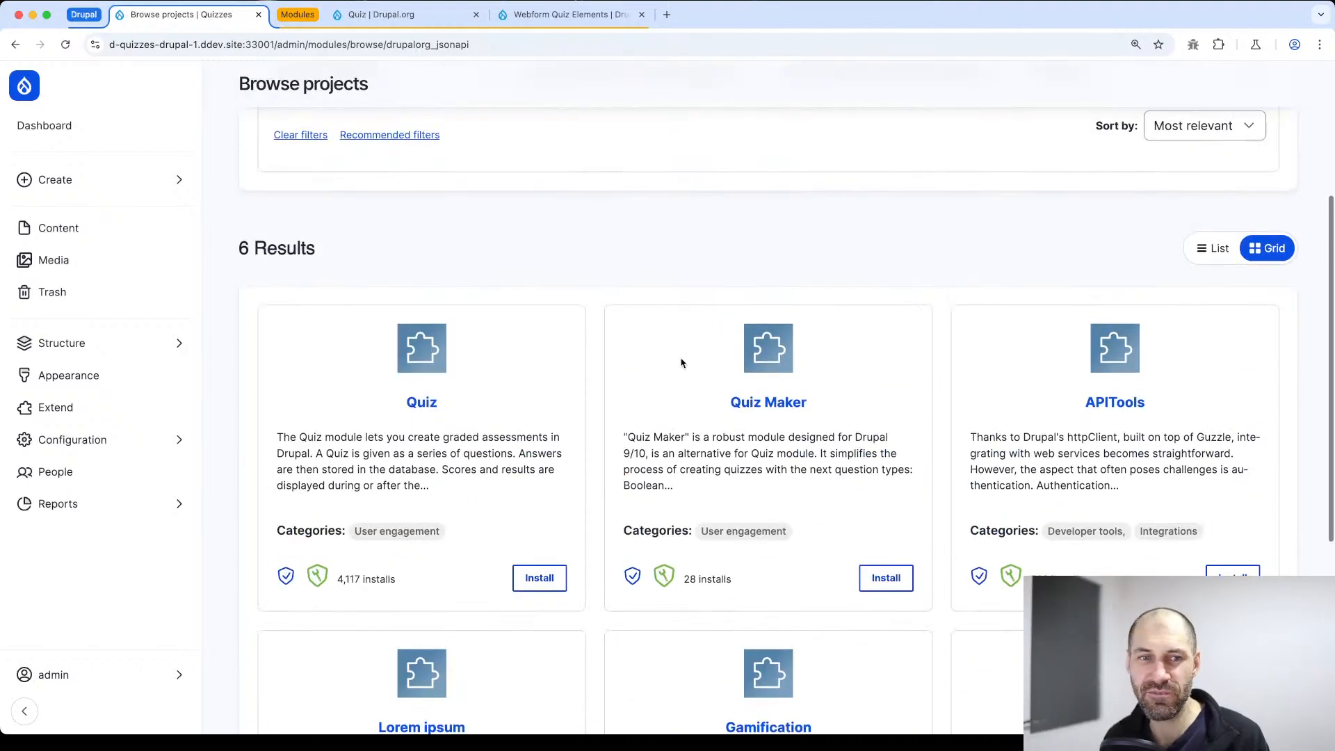
key(super+Tab)
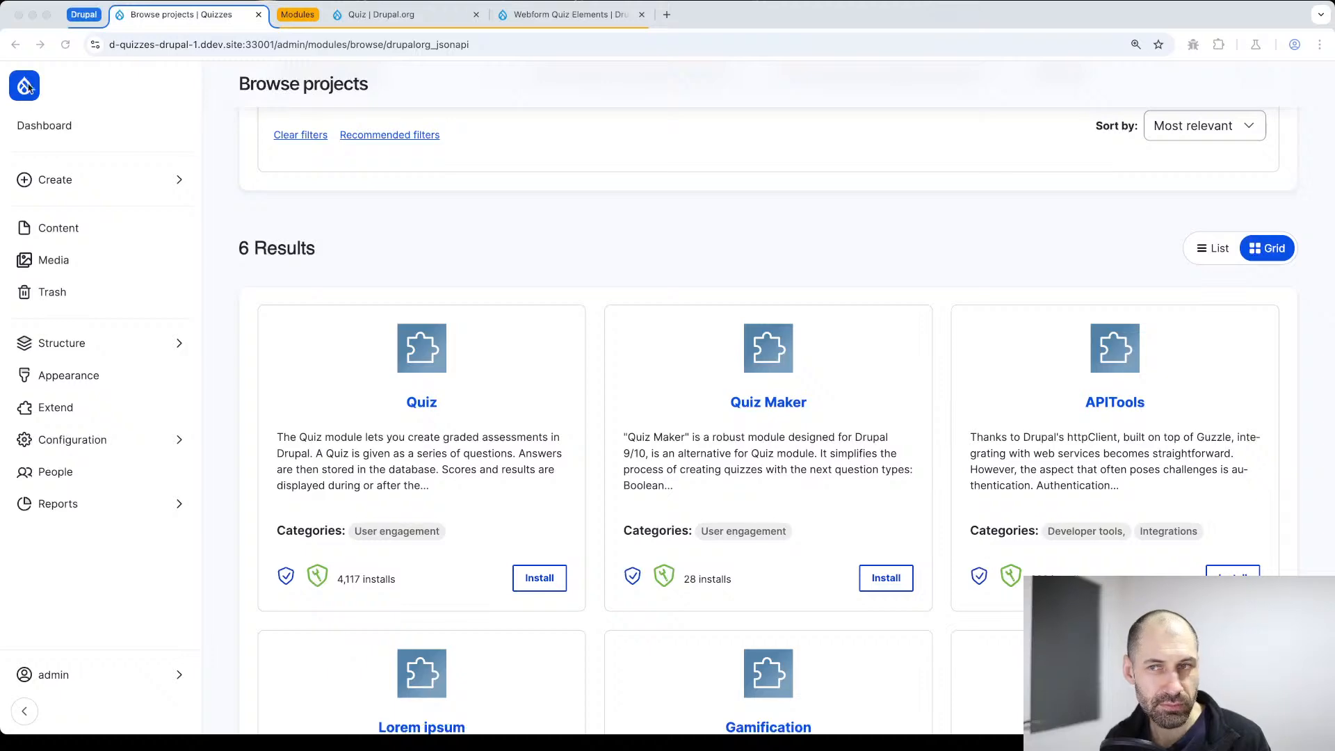
Filter the site's list of available modules by "quiz" and select the core Quiz module for installation
click(119, 409)
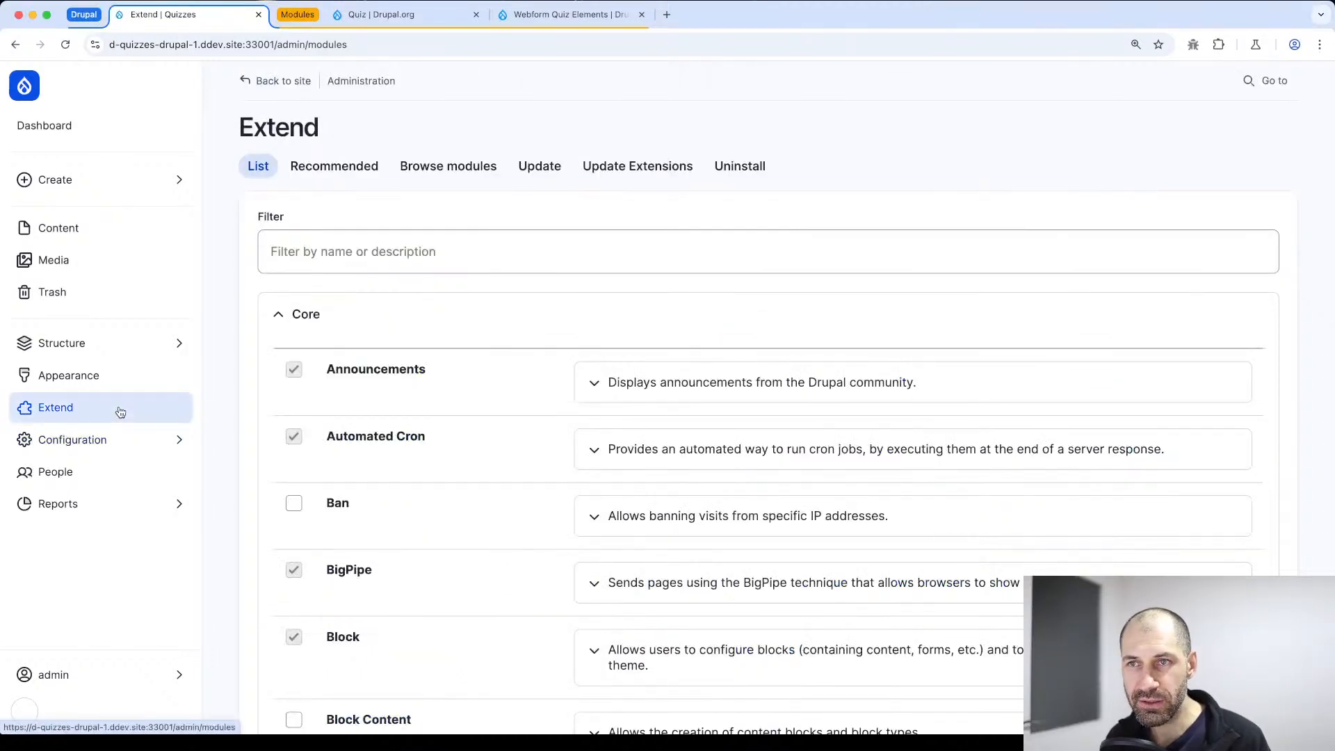
click(306, 257)
text(quiz)
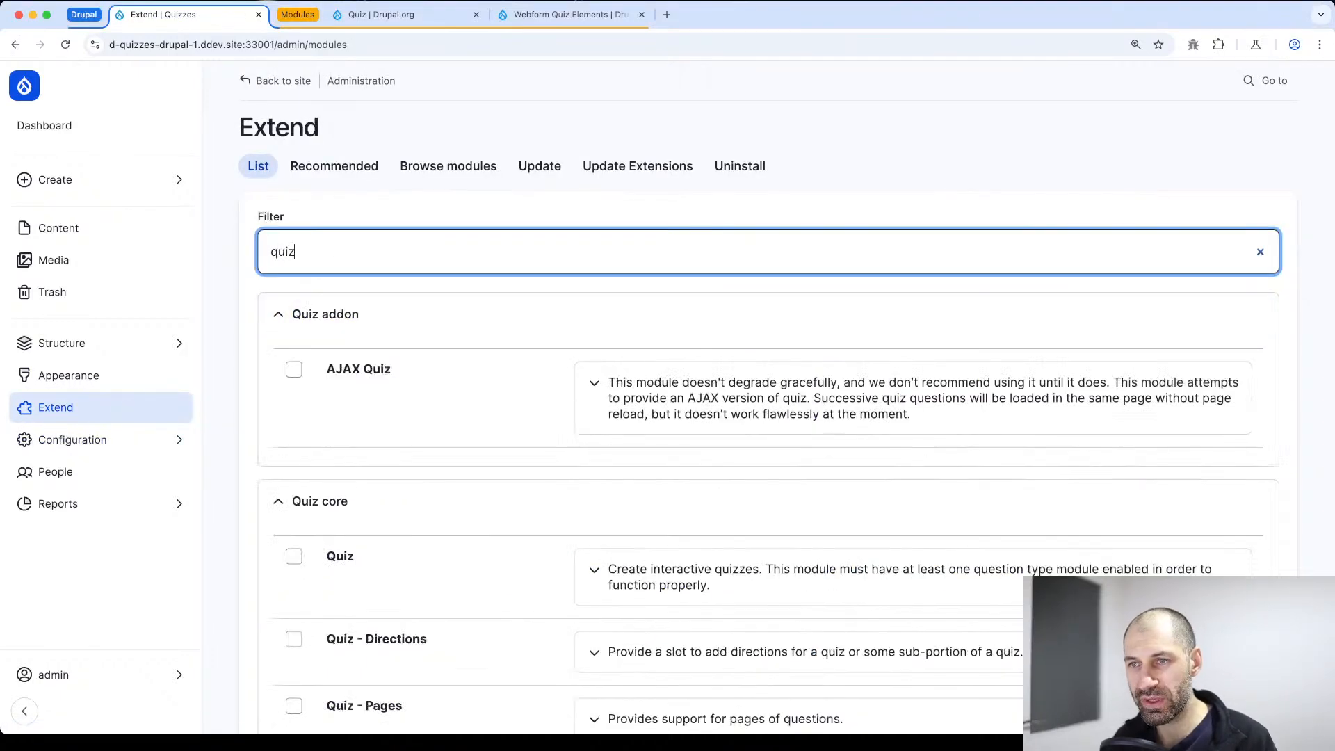
scroll(465, 351, down, 4)
click(293, 292)
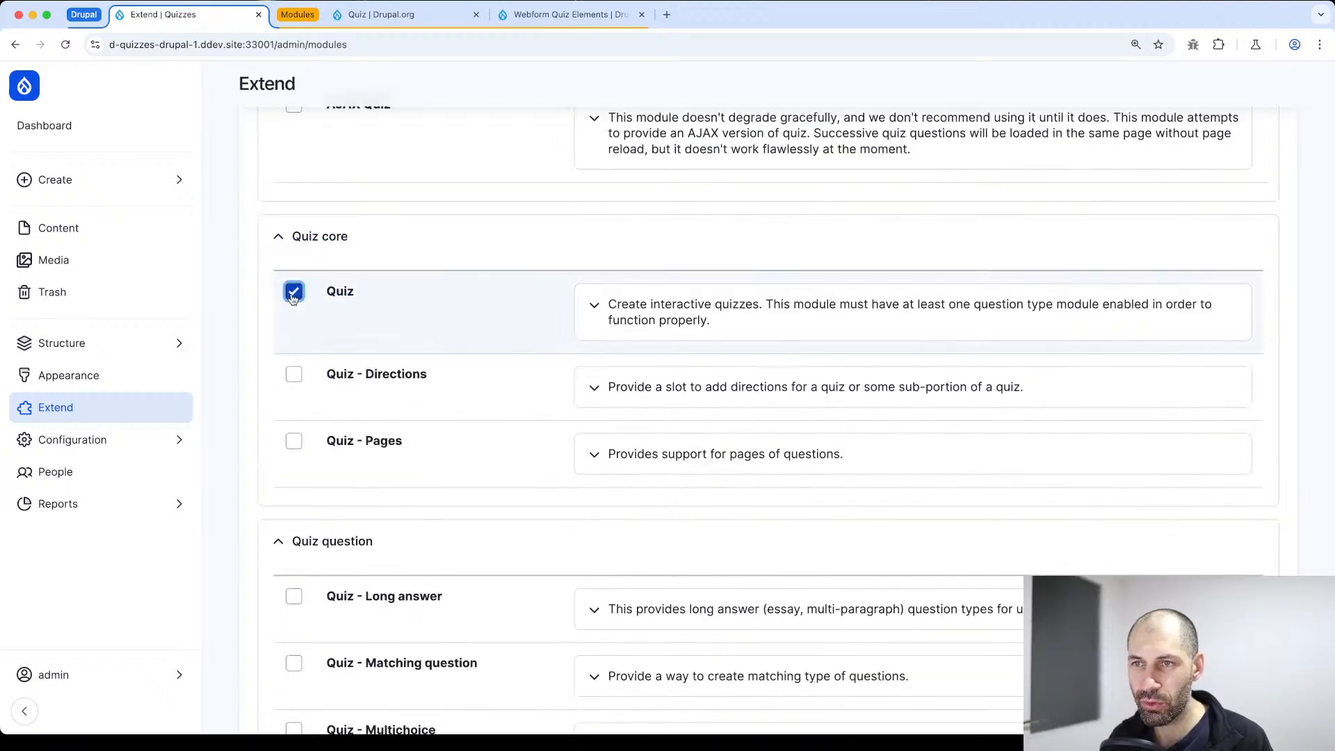
Select the Quiz - Multichoice and Quiz - True false question type modules for installation alongside Quiz
scroll(293, 298, down, 2)
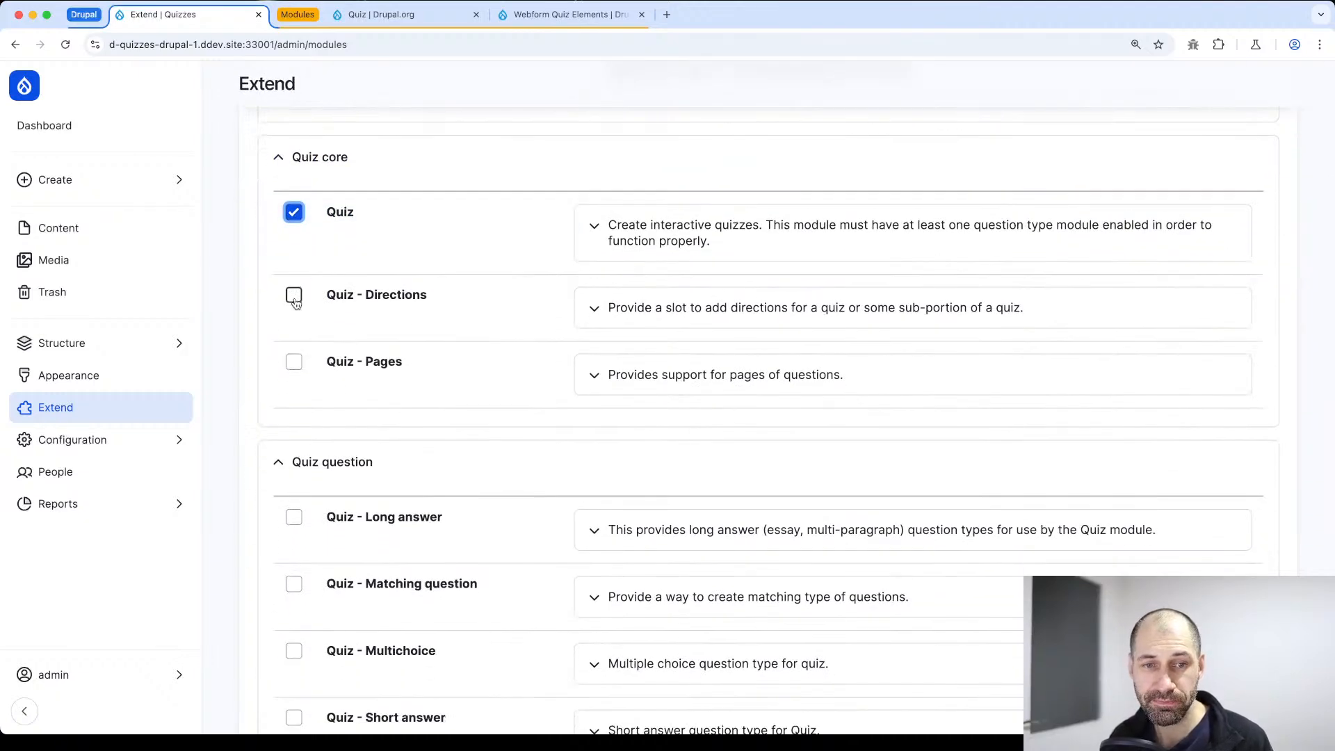
scroll(331, 343, down, 5)
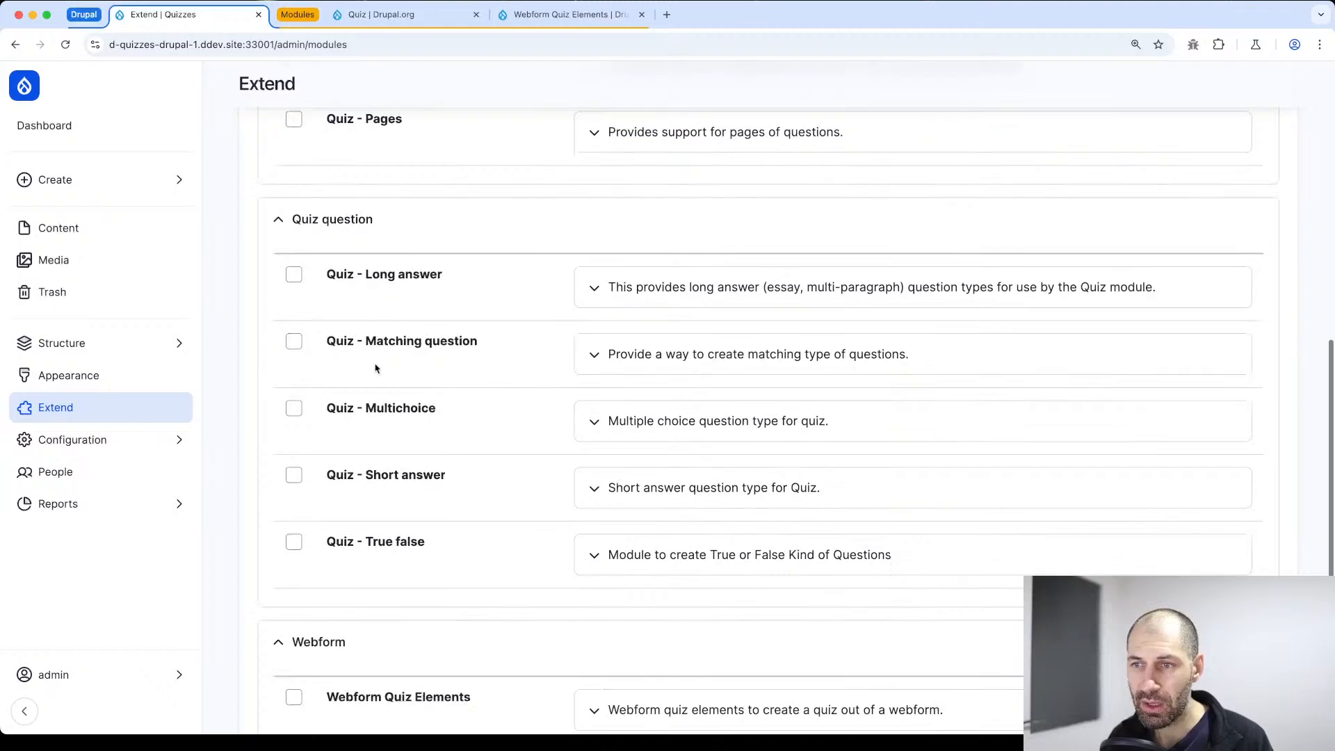
scroll(352, 432, down, 3)
scroll(369, 368, up, 4)
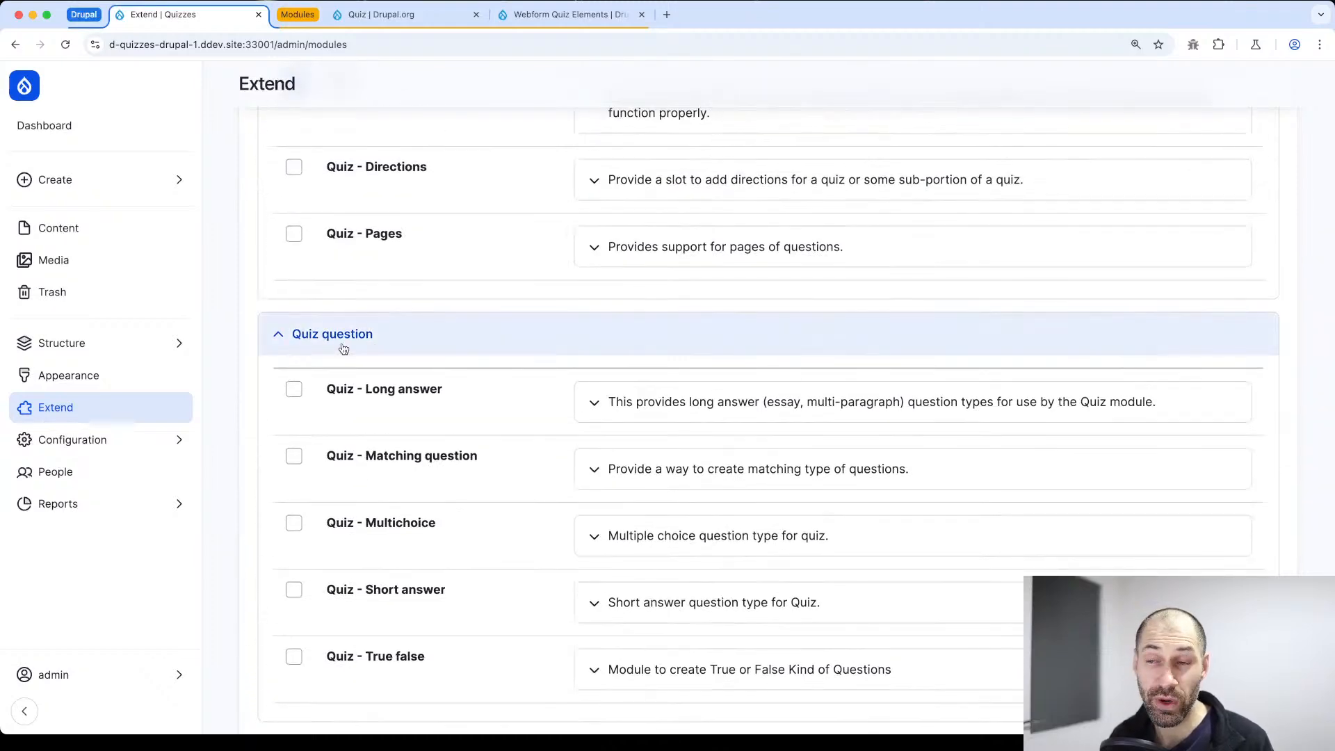
scroll(343, 348, down, 2)
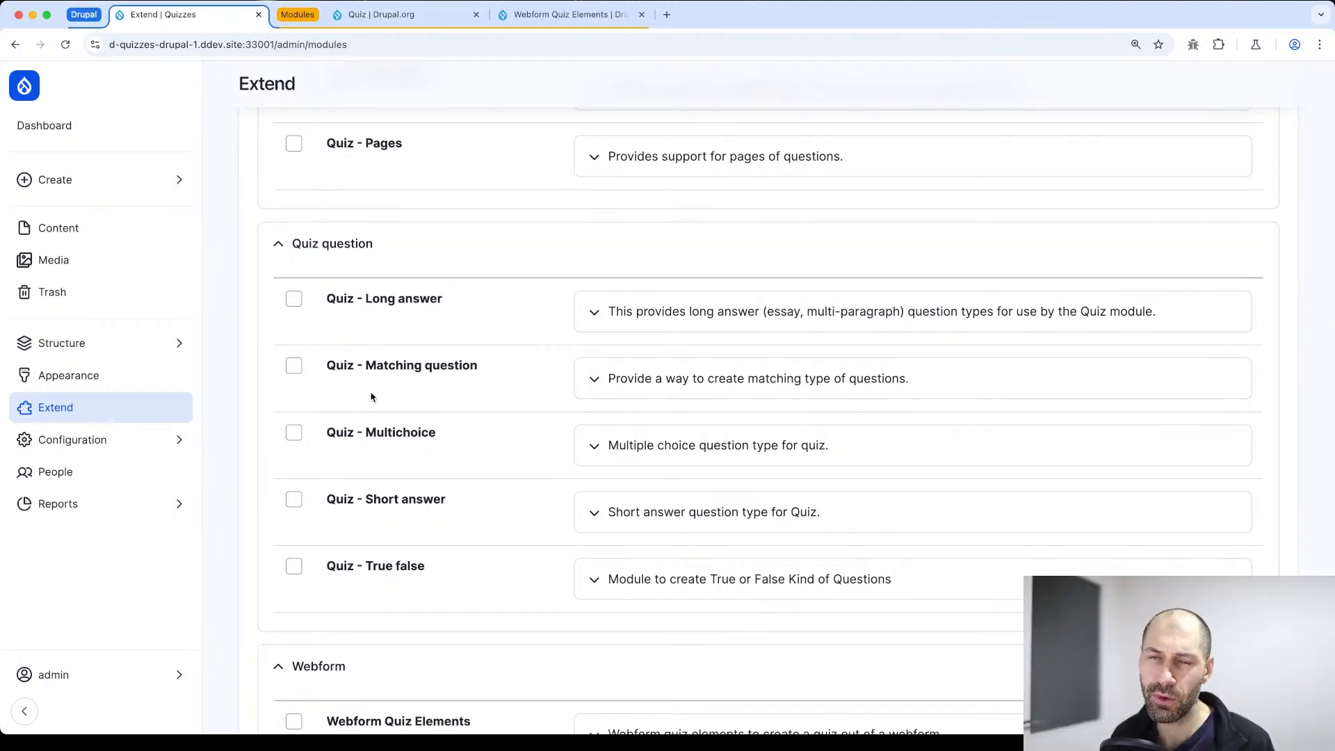
scroll(368, 395, down, 1)
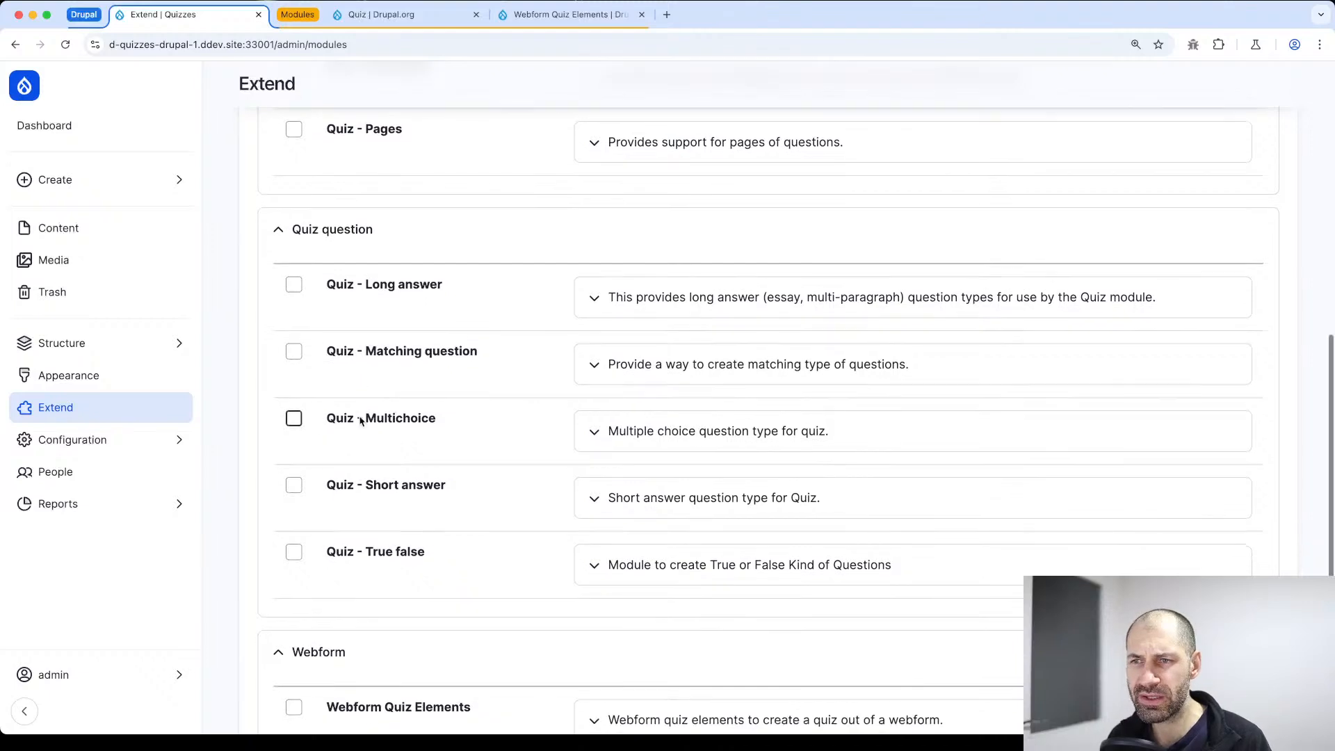
click(294, 420)
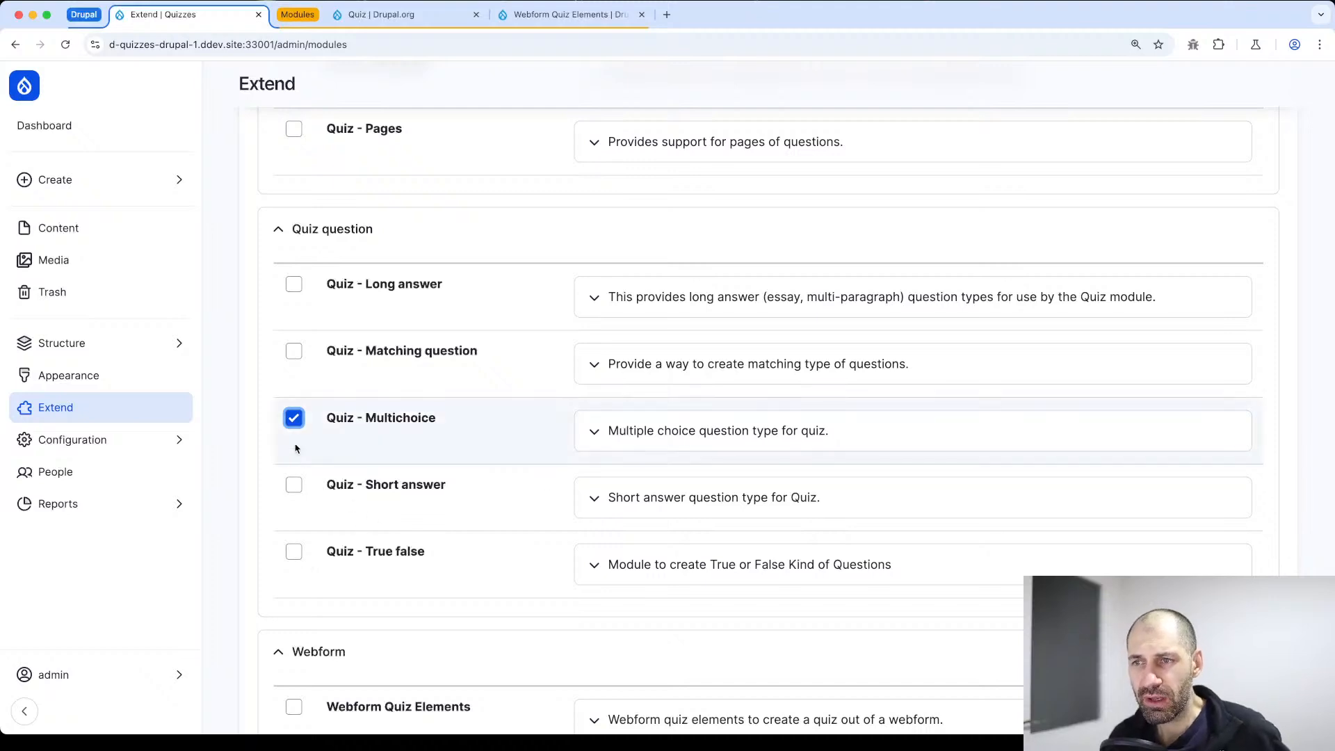
click(294, 553)
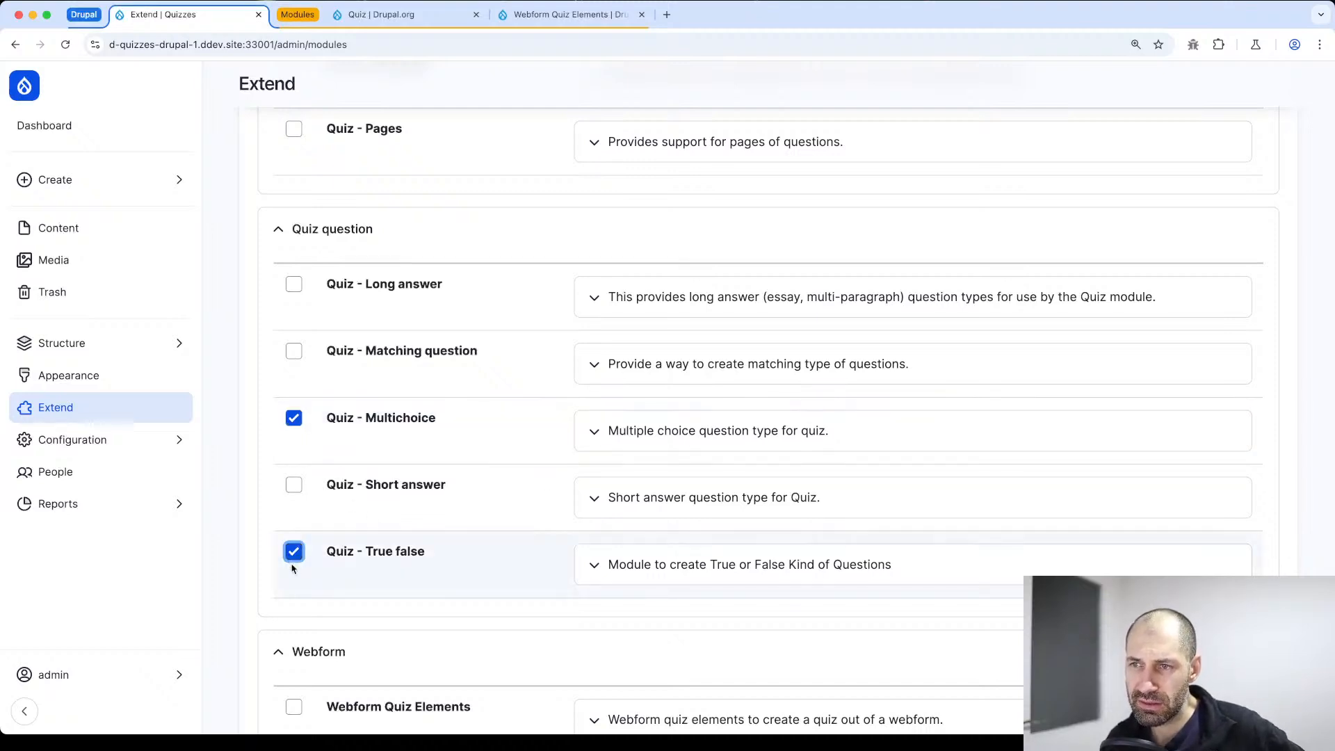
Install the selected Quiz modules, reviewing the list of required dependency modules and agreeing to install them too
scroll(341, 542, down, 3)
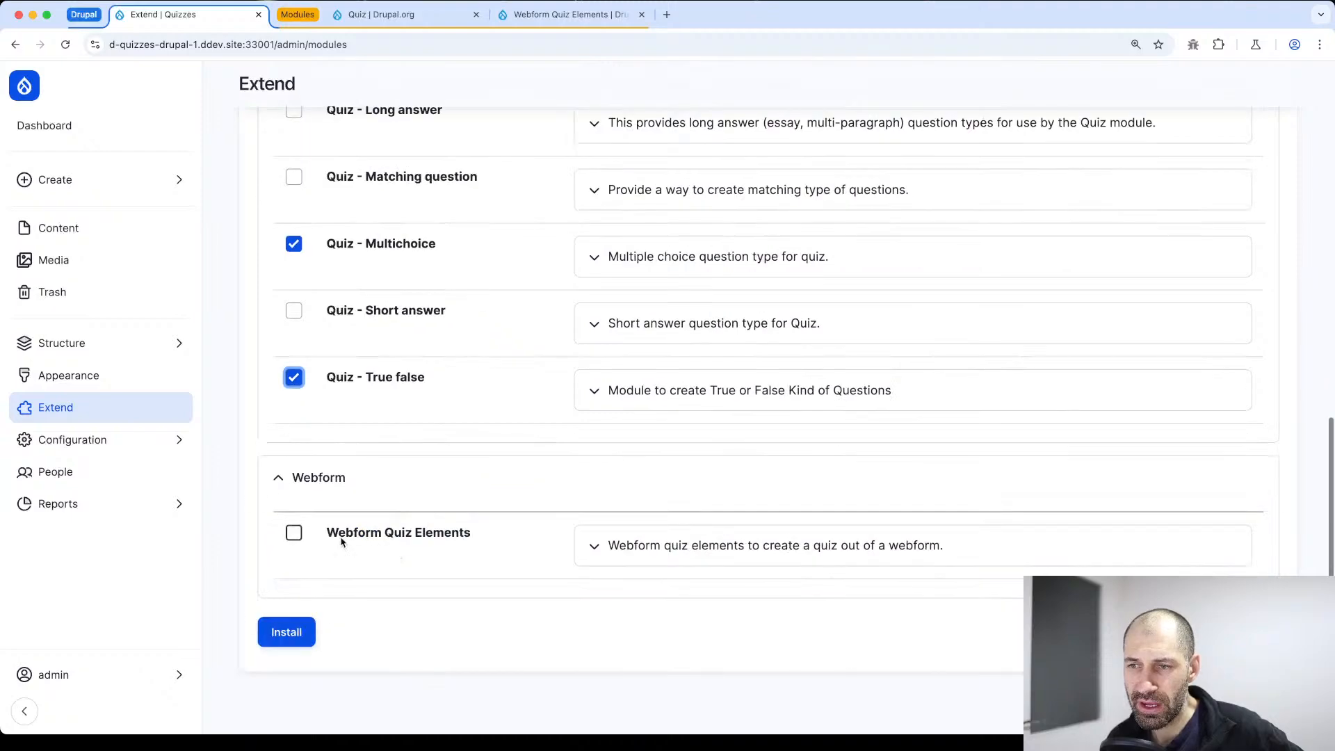
click(286, 631)
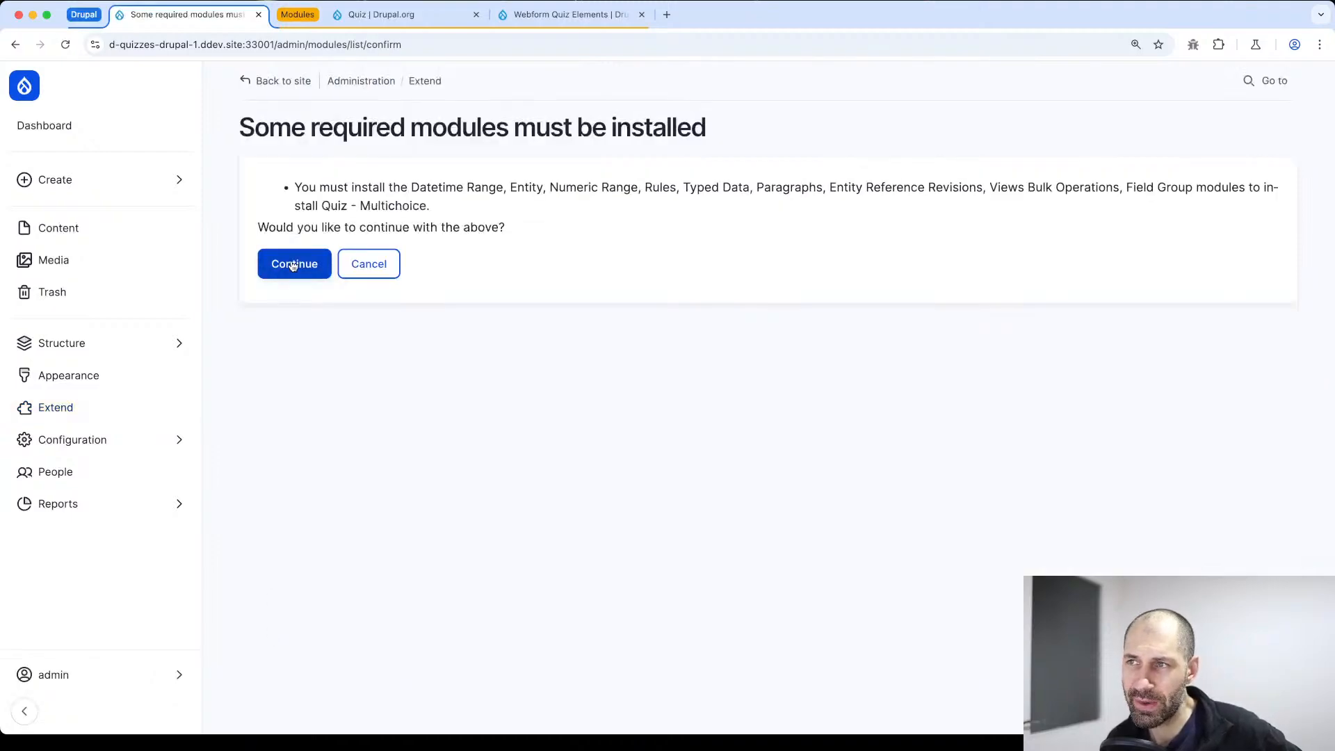
drag(486, 206, 290, 176)
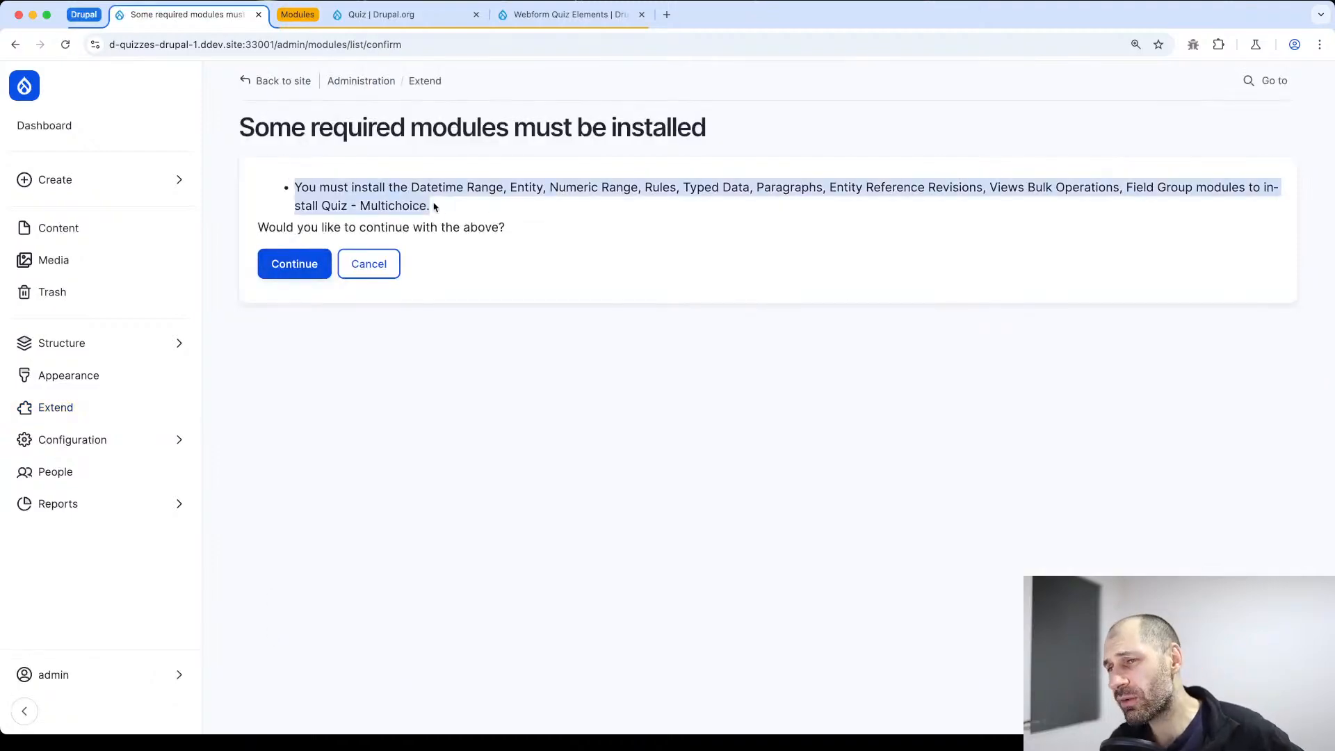
click(862, 189)
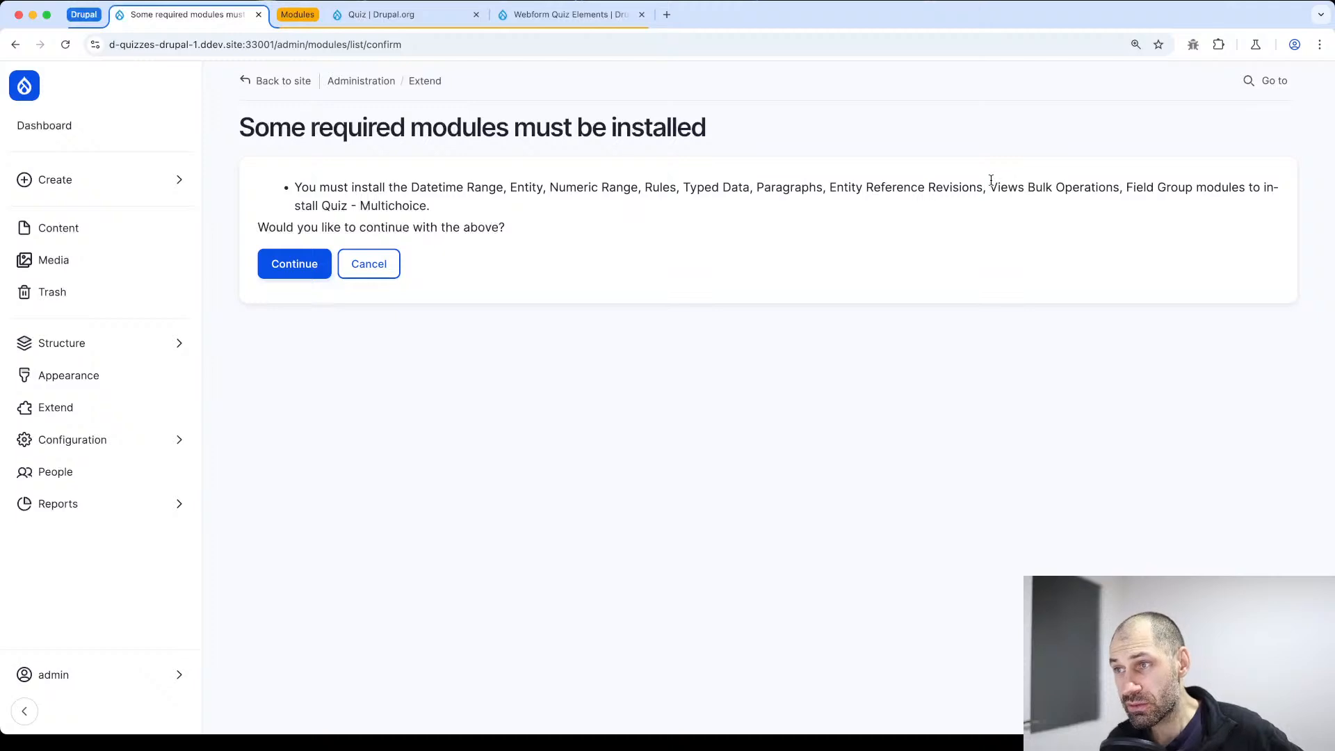
drag(988, 186, 1121, 186)
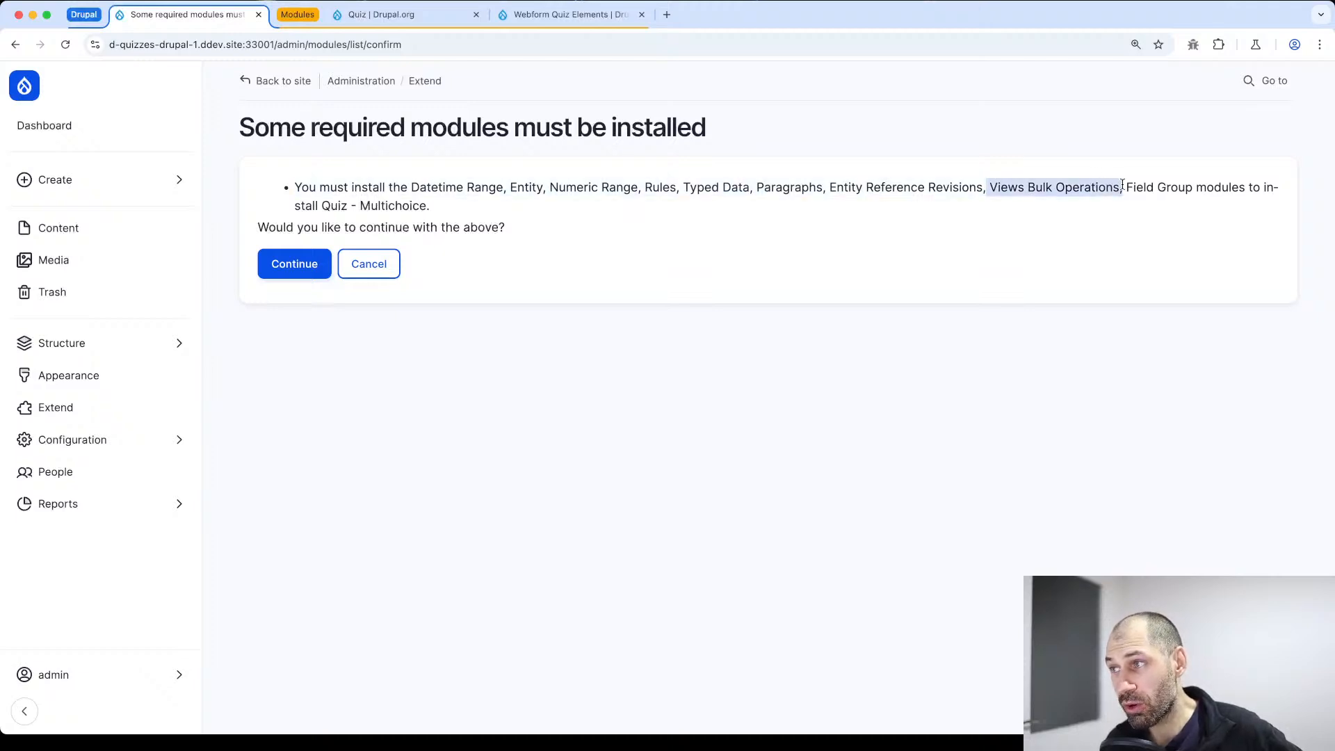
click(1131, 185)
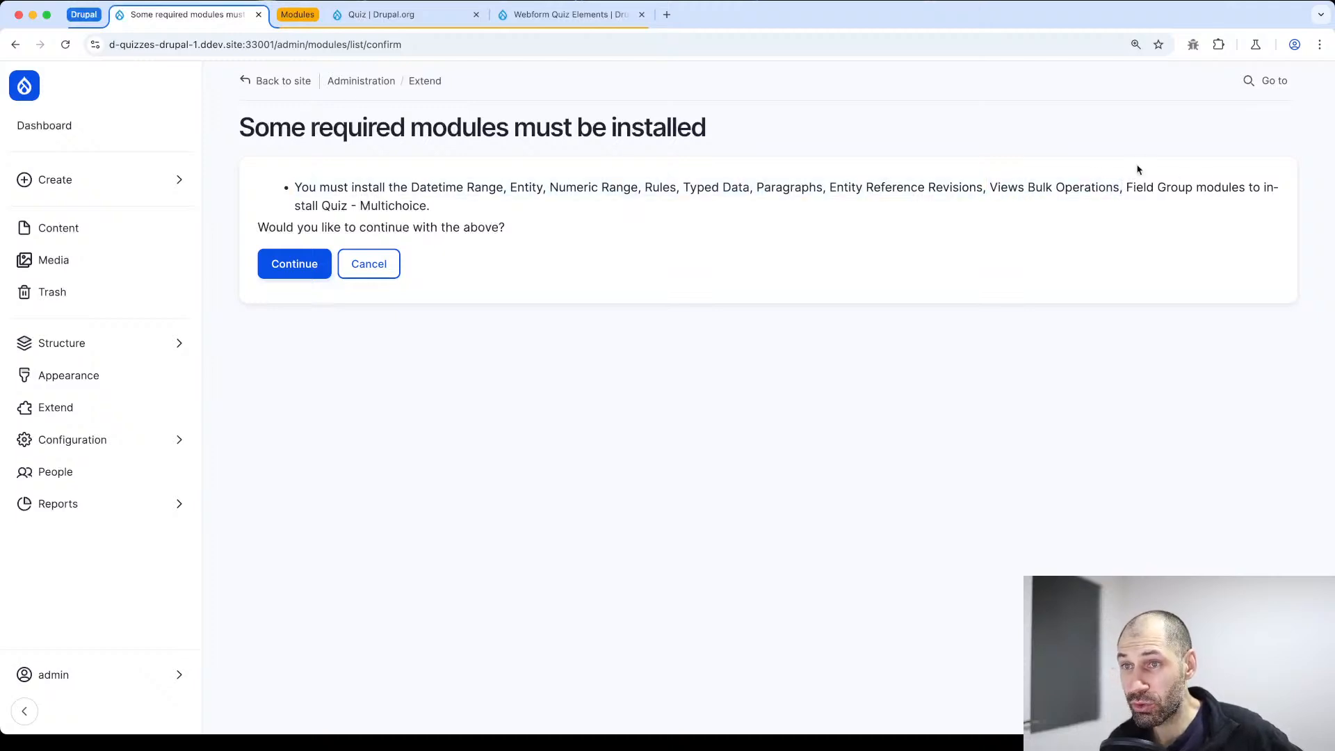
click(290, 260)
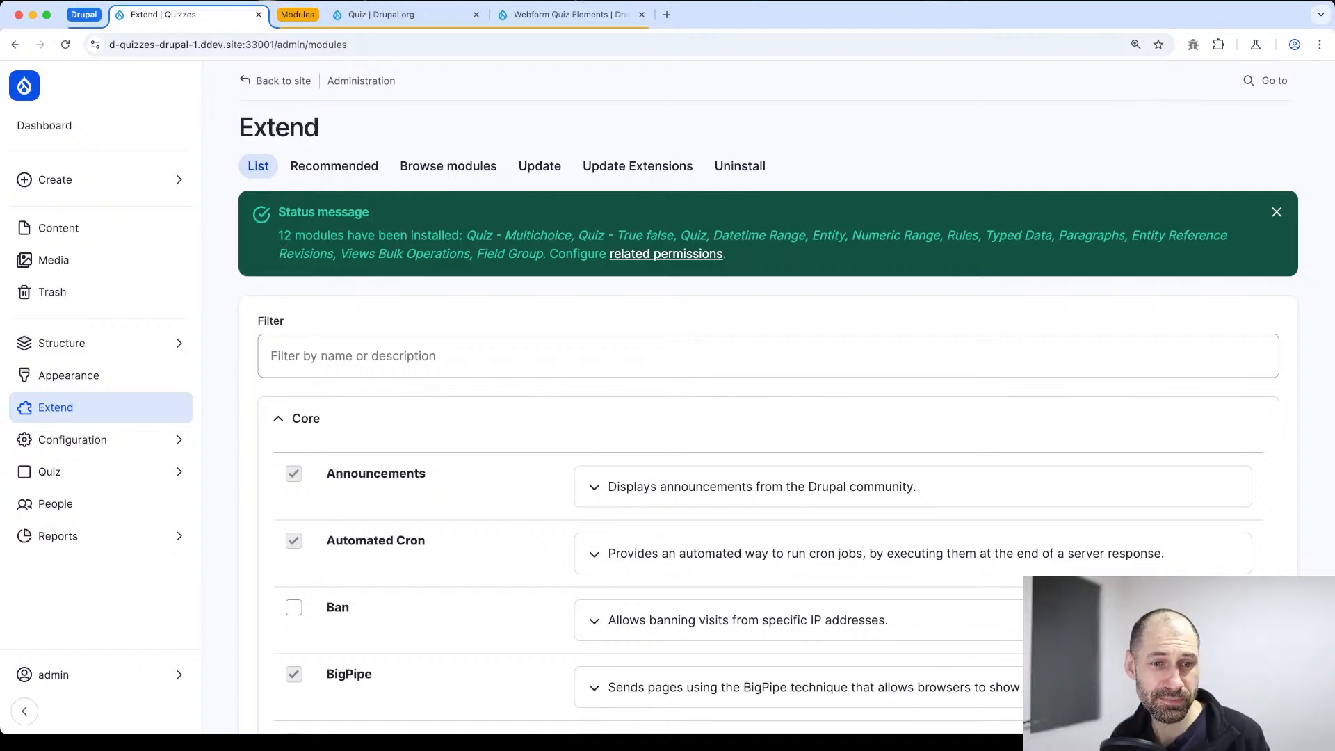
Open the Quiz administration overview page and look through its sections
key(super+Tab)
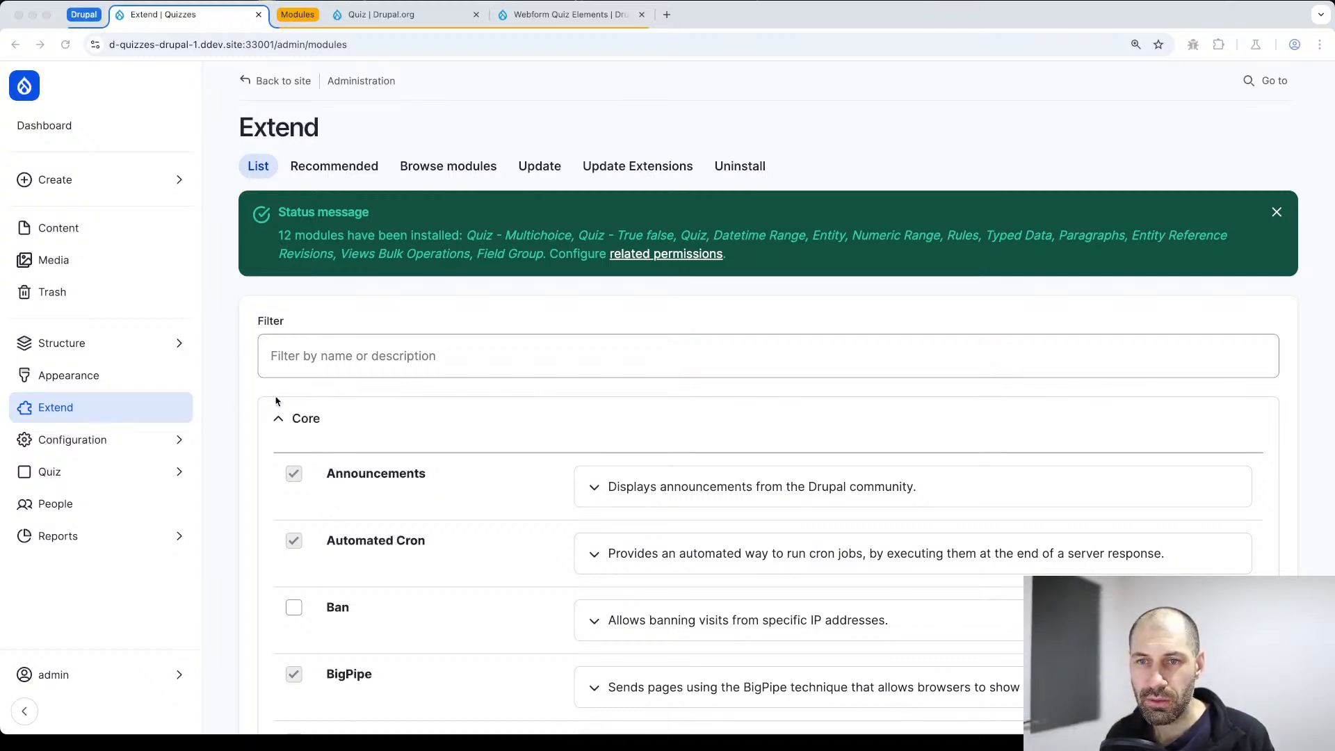
click(90, 477)
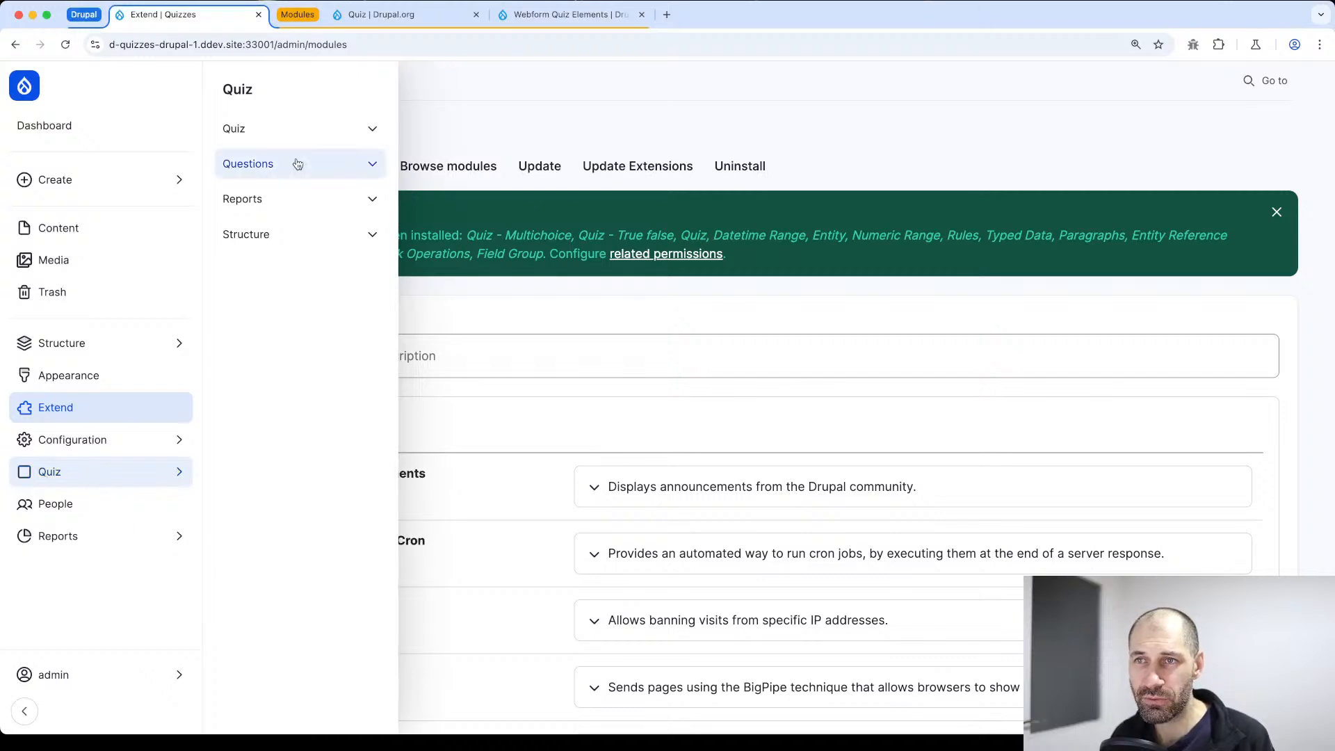
mouse_move(82, 484)
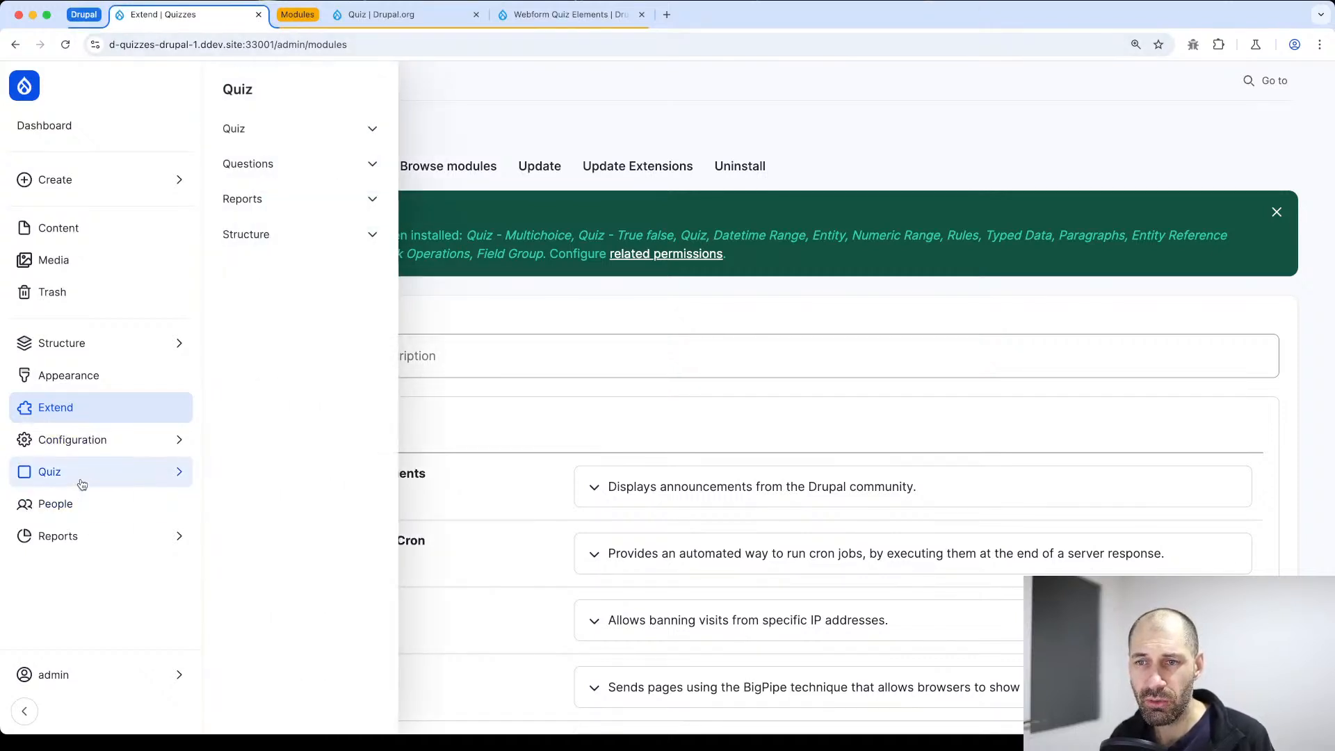
click(244, 96)
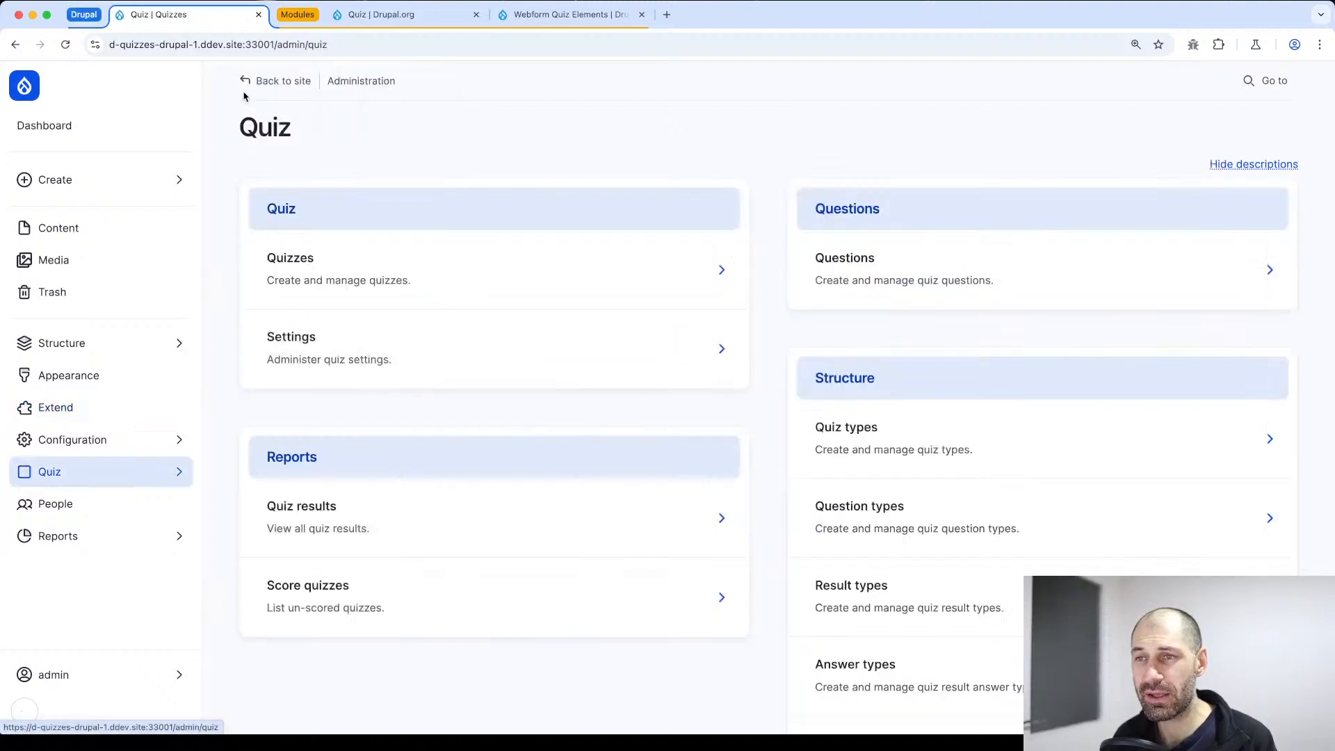
scroll(804, 396, down, 1)
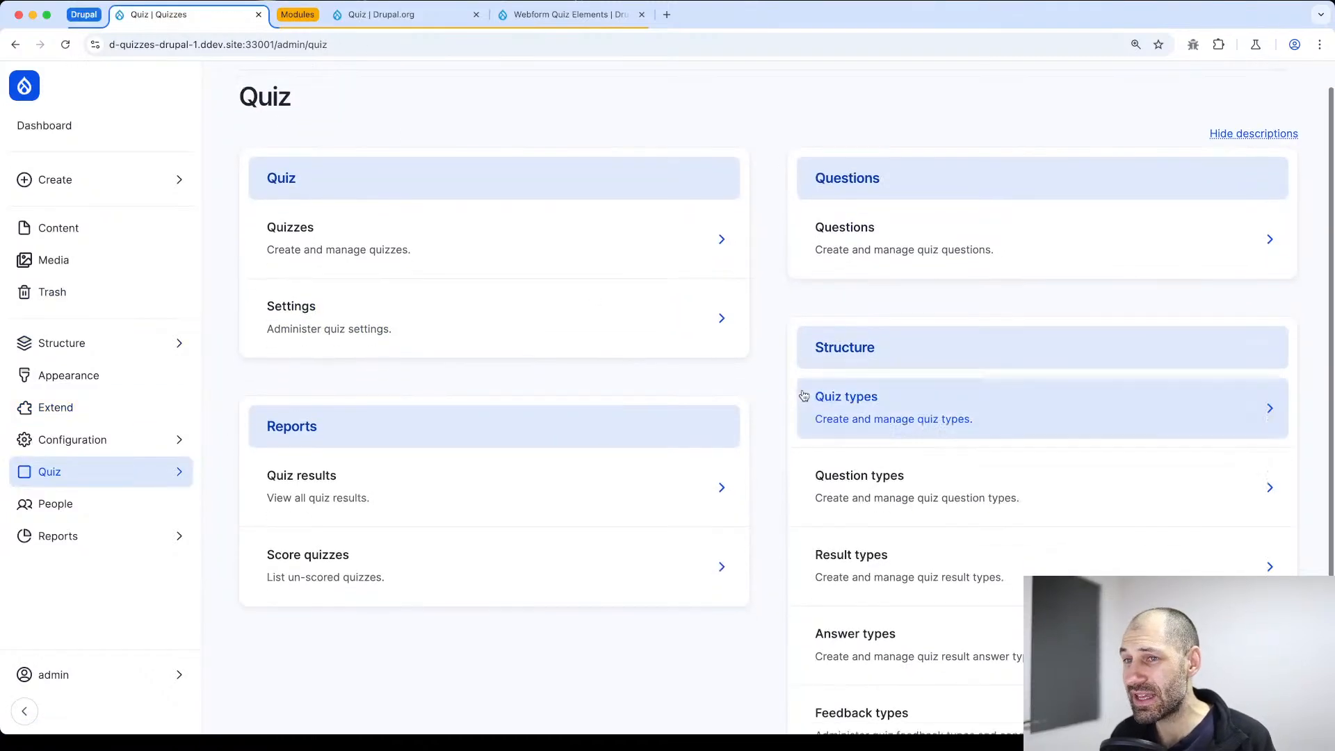
View the Quiz structure pages for quiz types, question types, result types and answer types, returning to the Quiz overview after each
scroll(870, 236, down, 3)
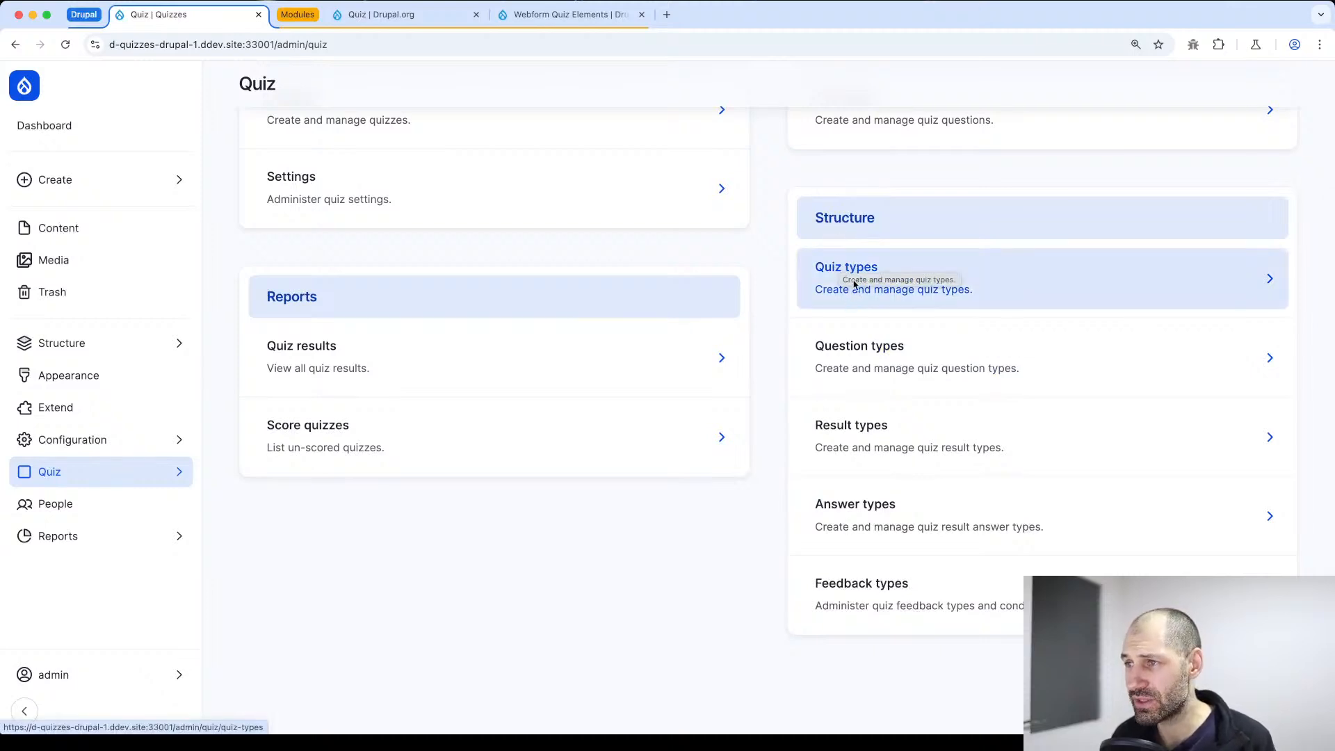
click(902, 265)
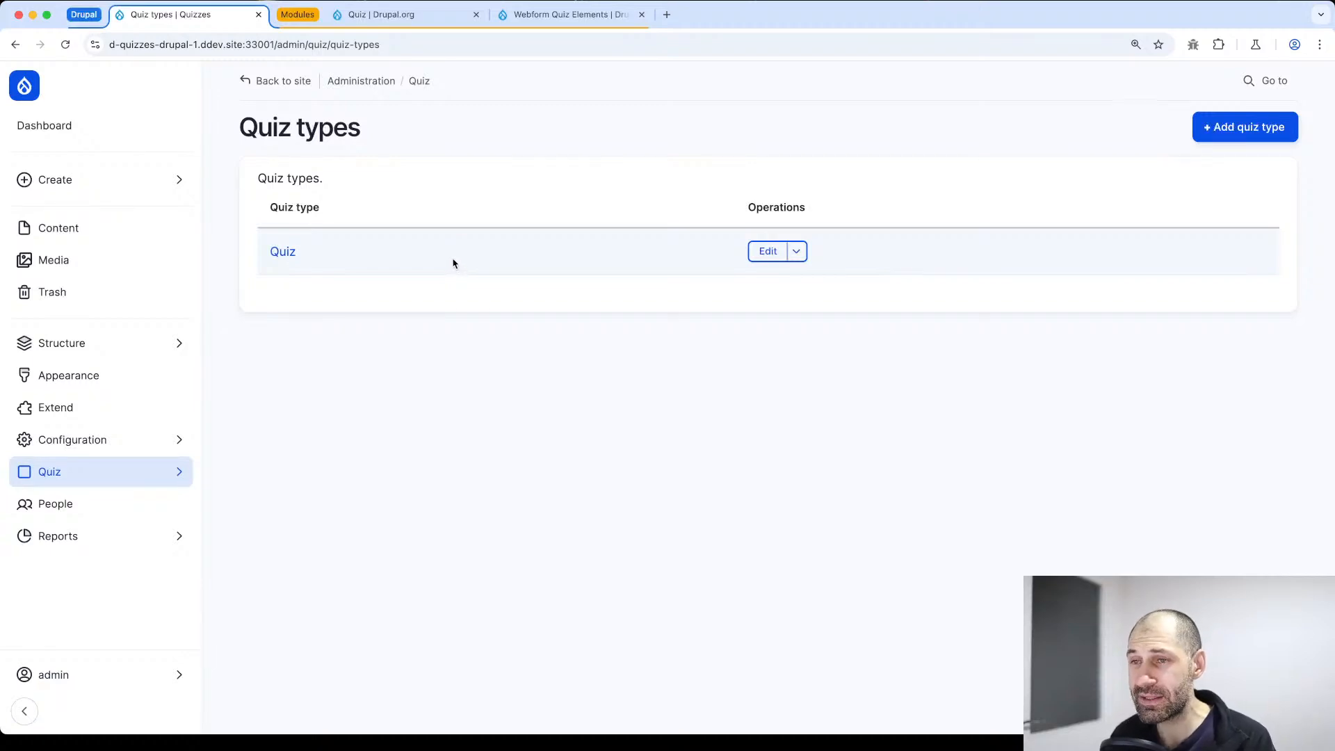
key(alt+Left)
click(857, 357)
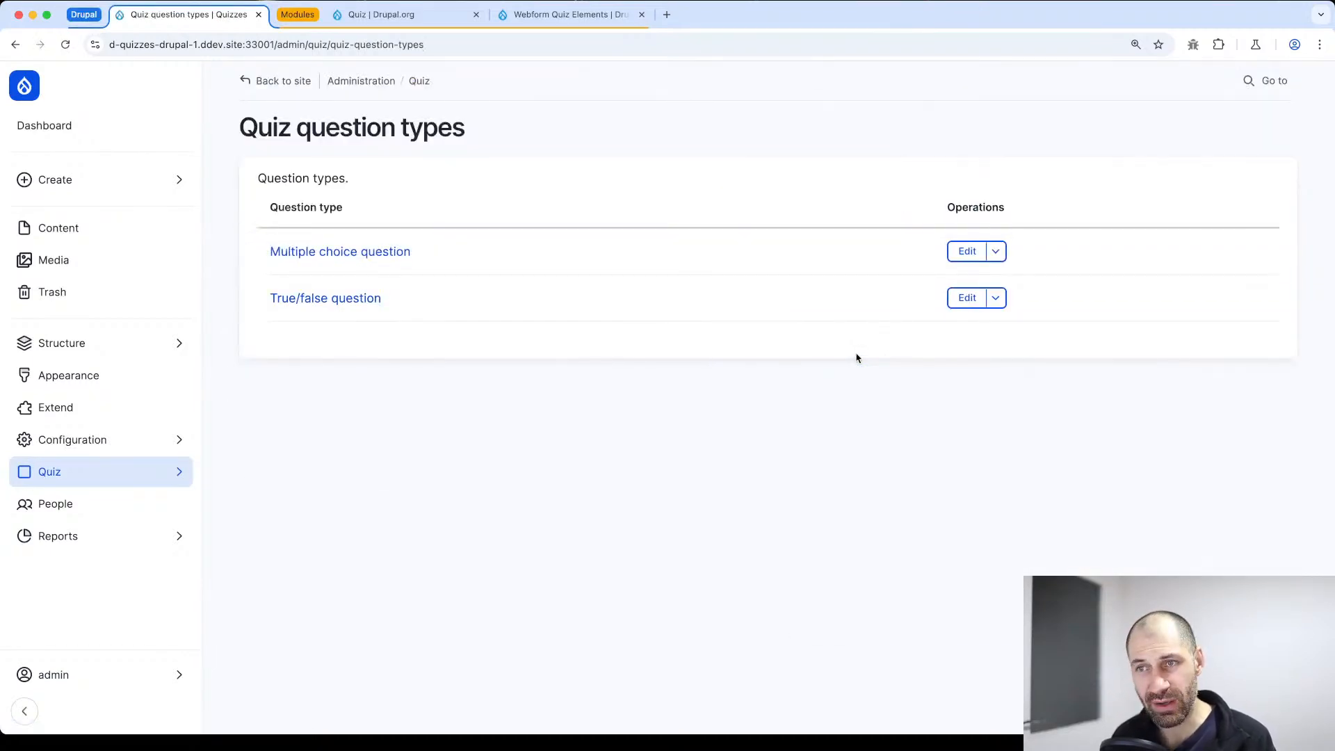
key(alt+Left)
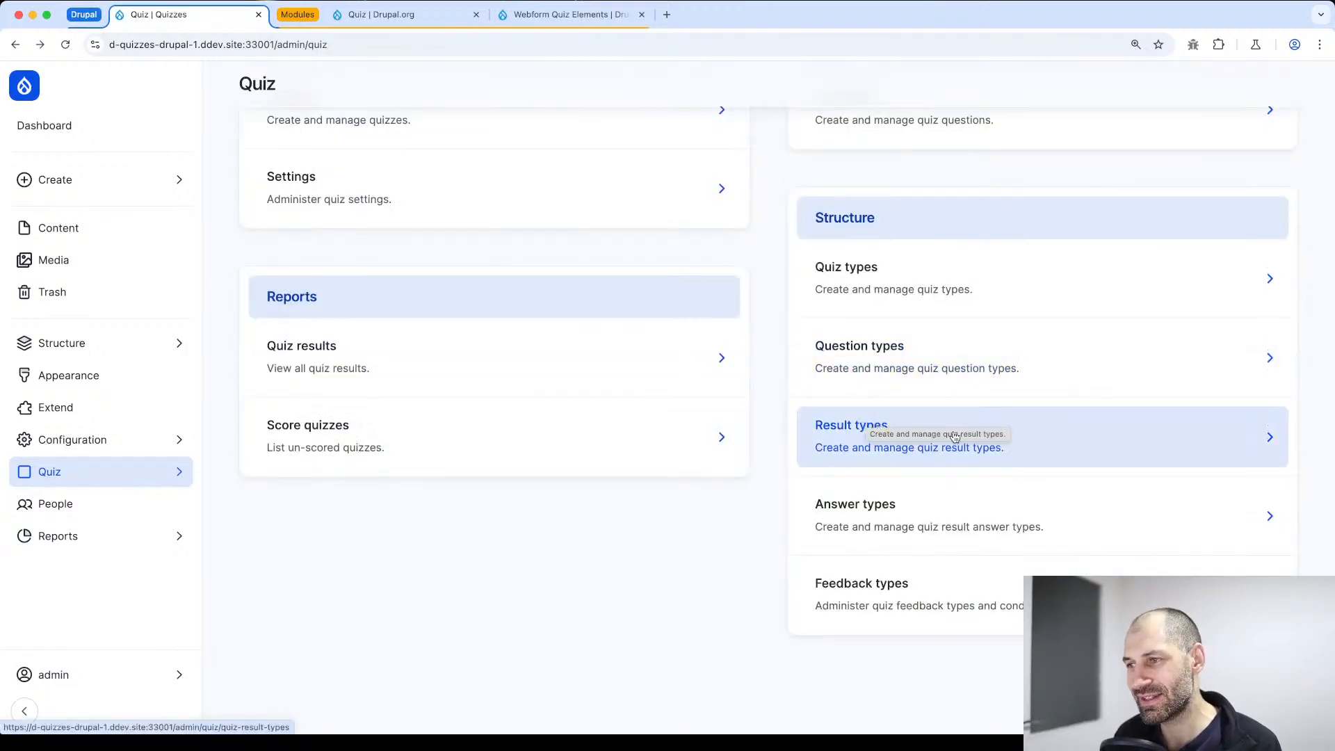
click(852, 434)
key(alt+Left)
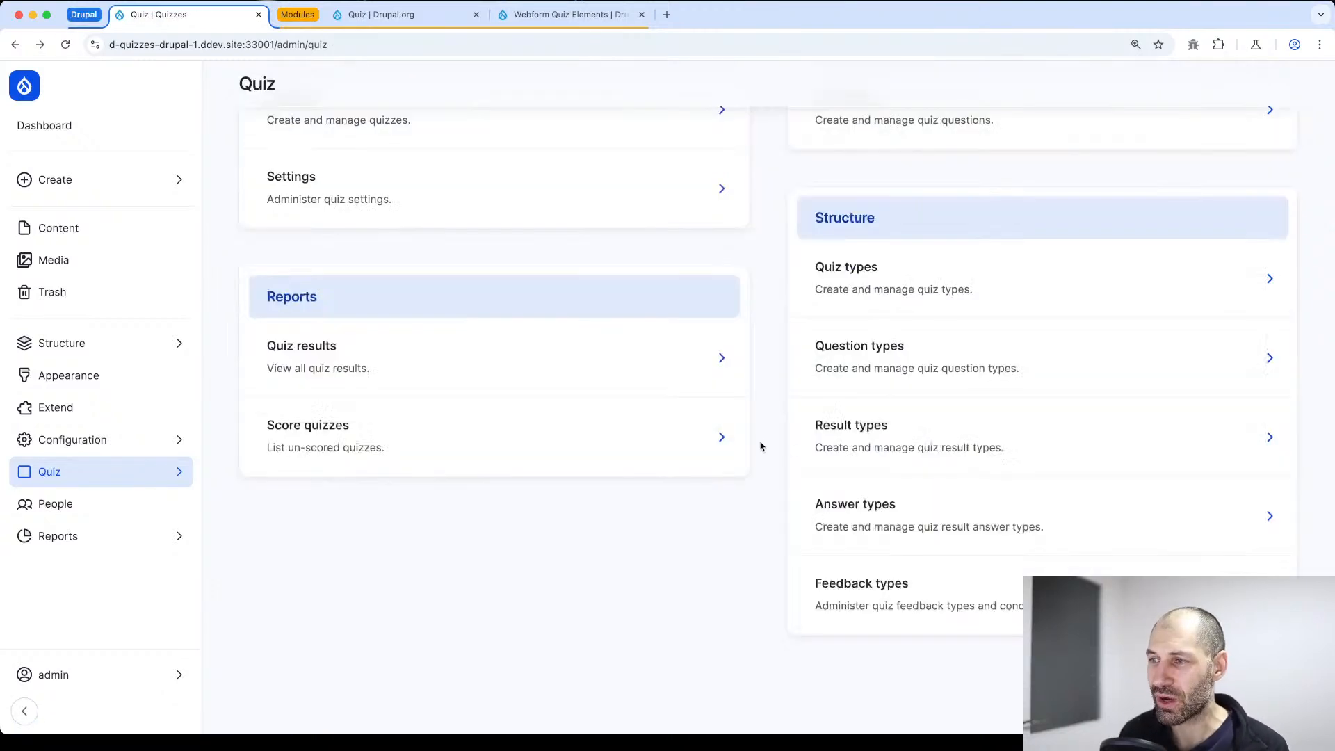
click(875, 511)
key(alt+Left)
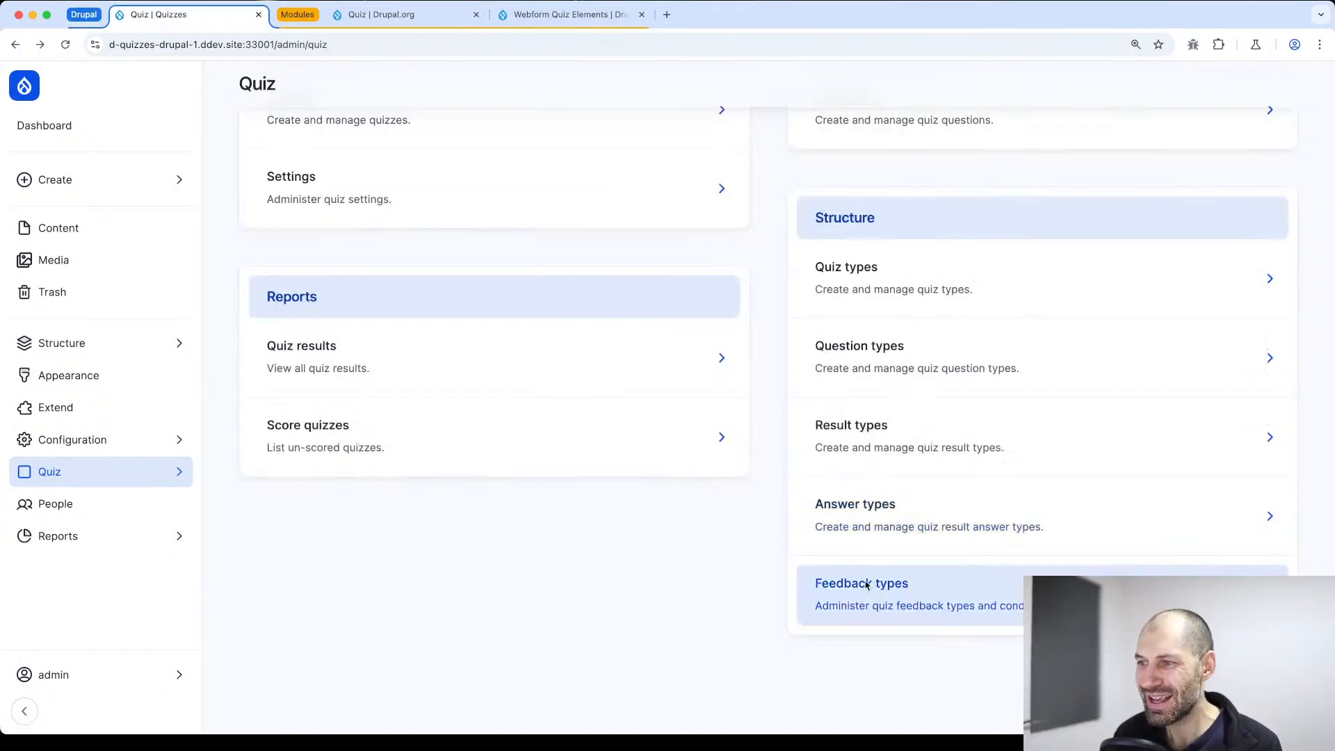
View the quiz feedback types and the edit form of "After the question", then return to the Quiz overview
click(866, 585)
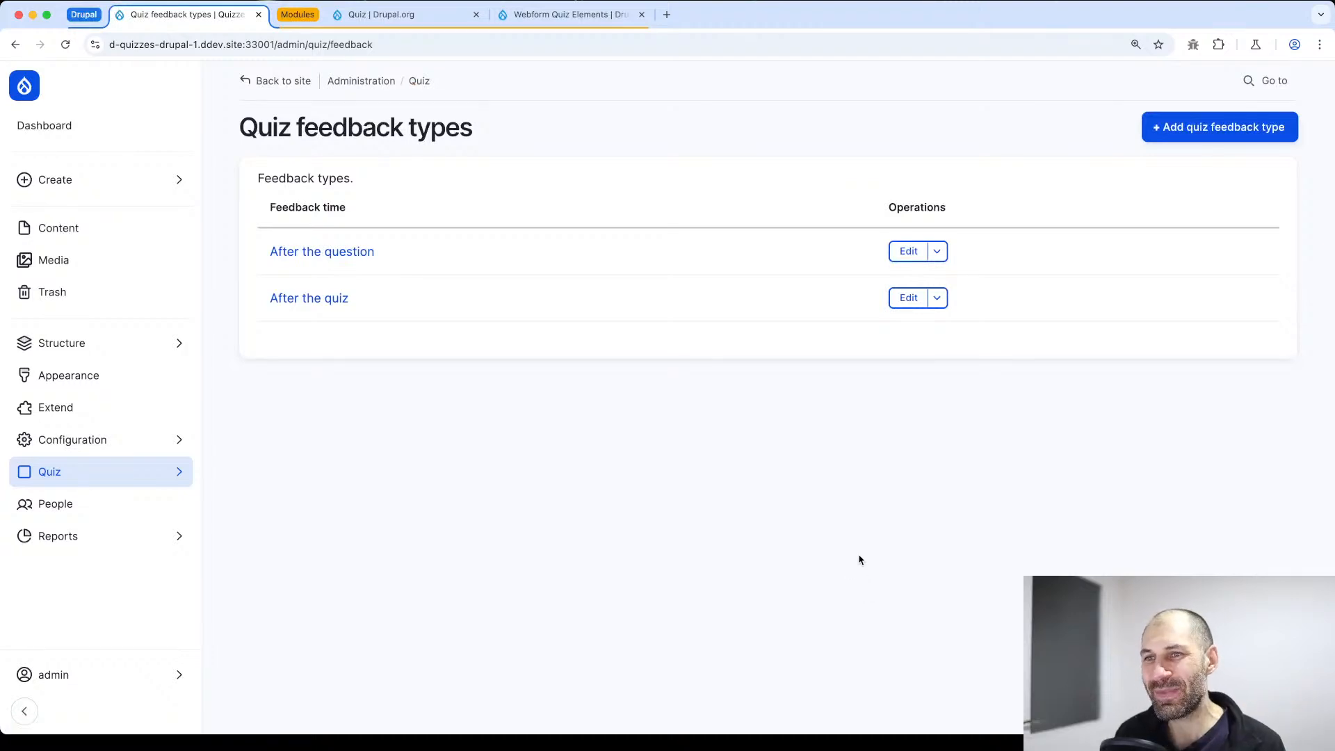
click(906, 253)
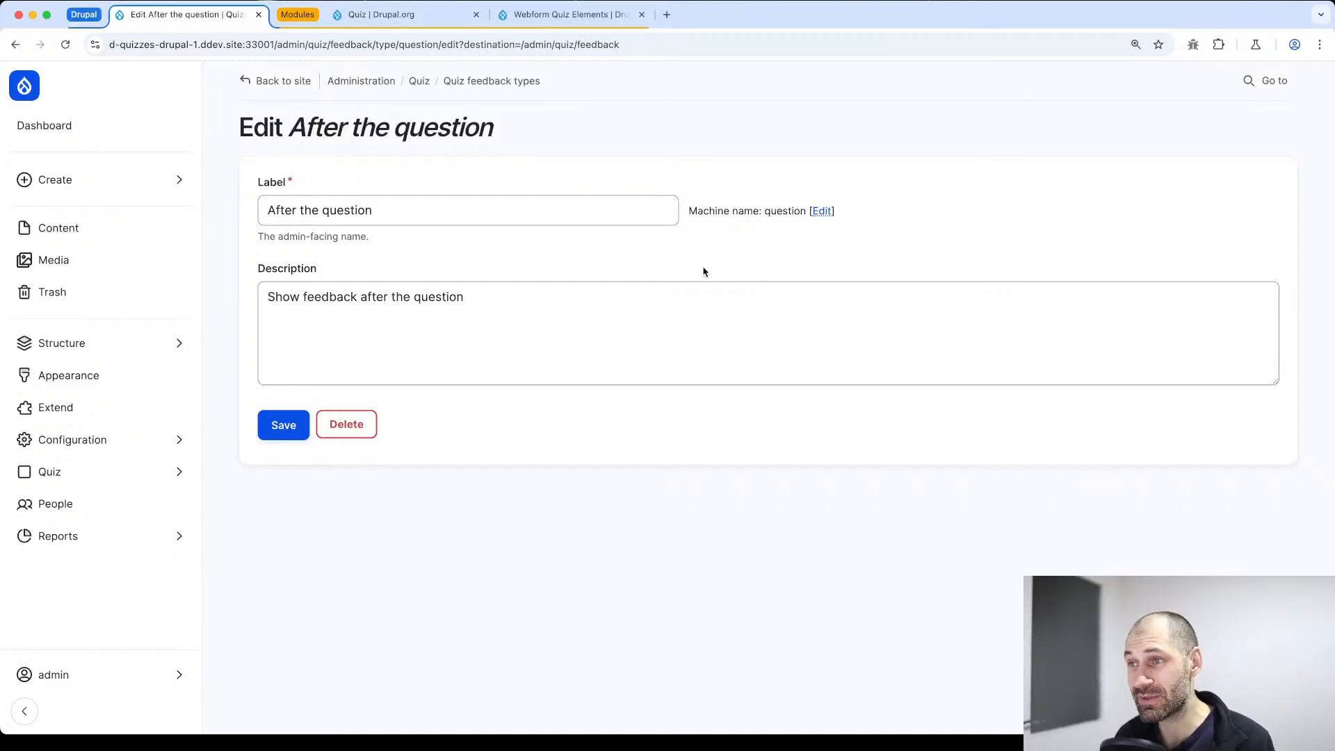
key(alt+Left)
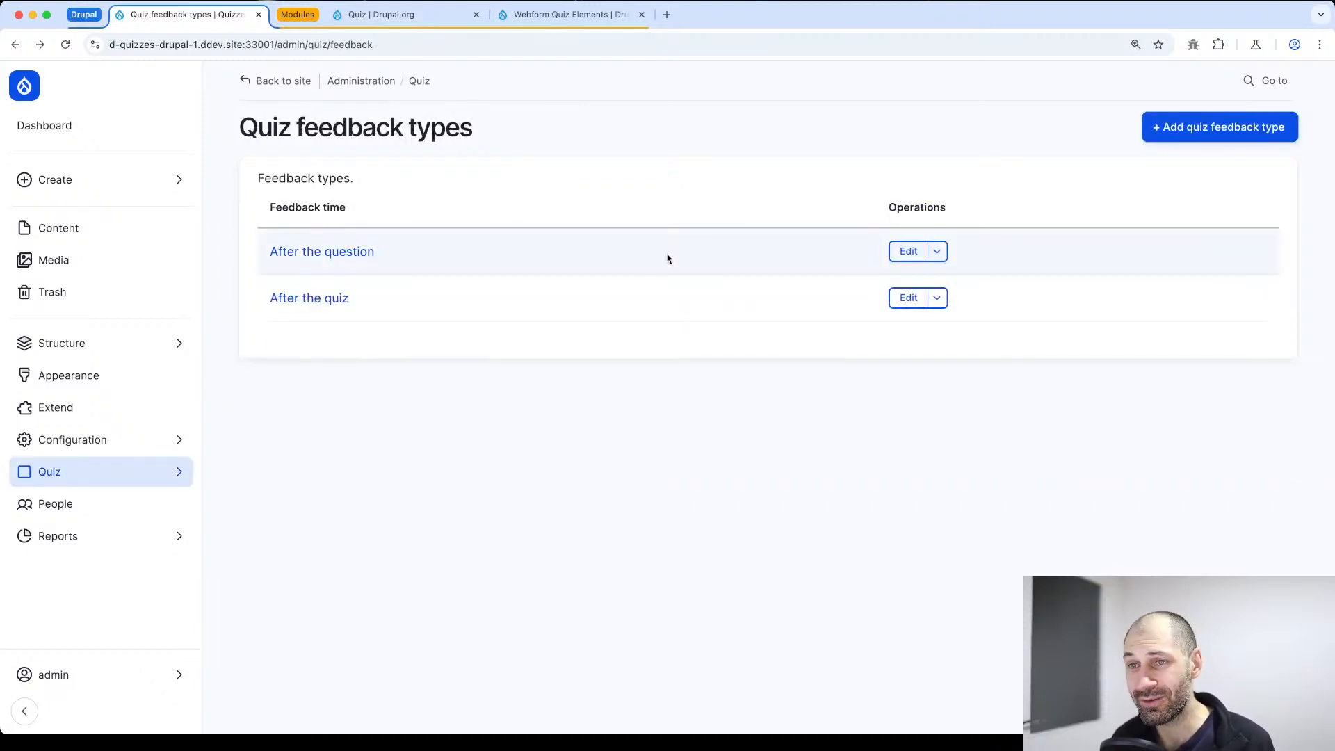
key(alt+Left)
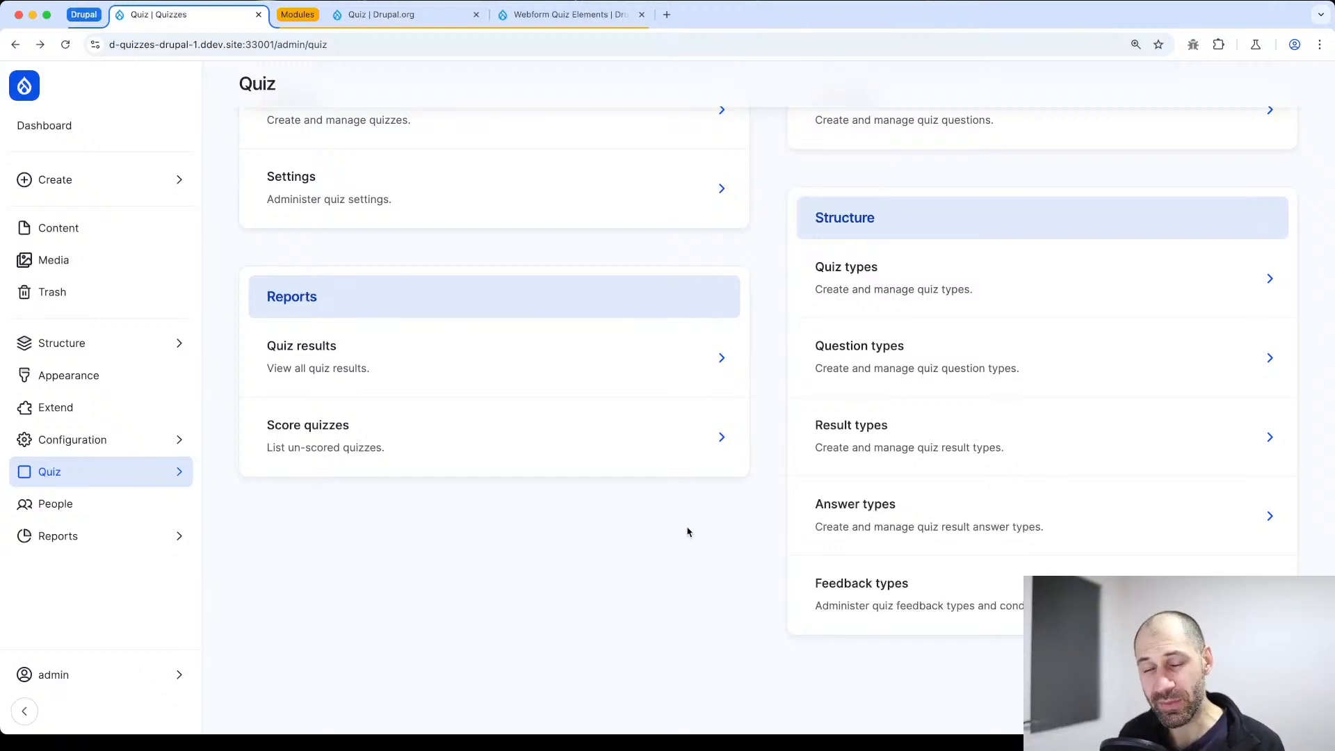
View the Quiz results and Score quizzes reports, returning to the Quiz overview after each
click(541, 376)
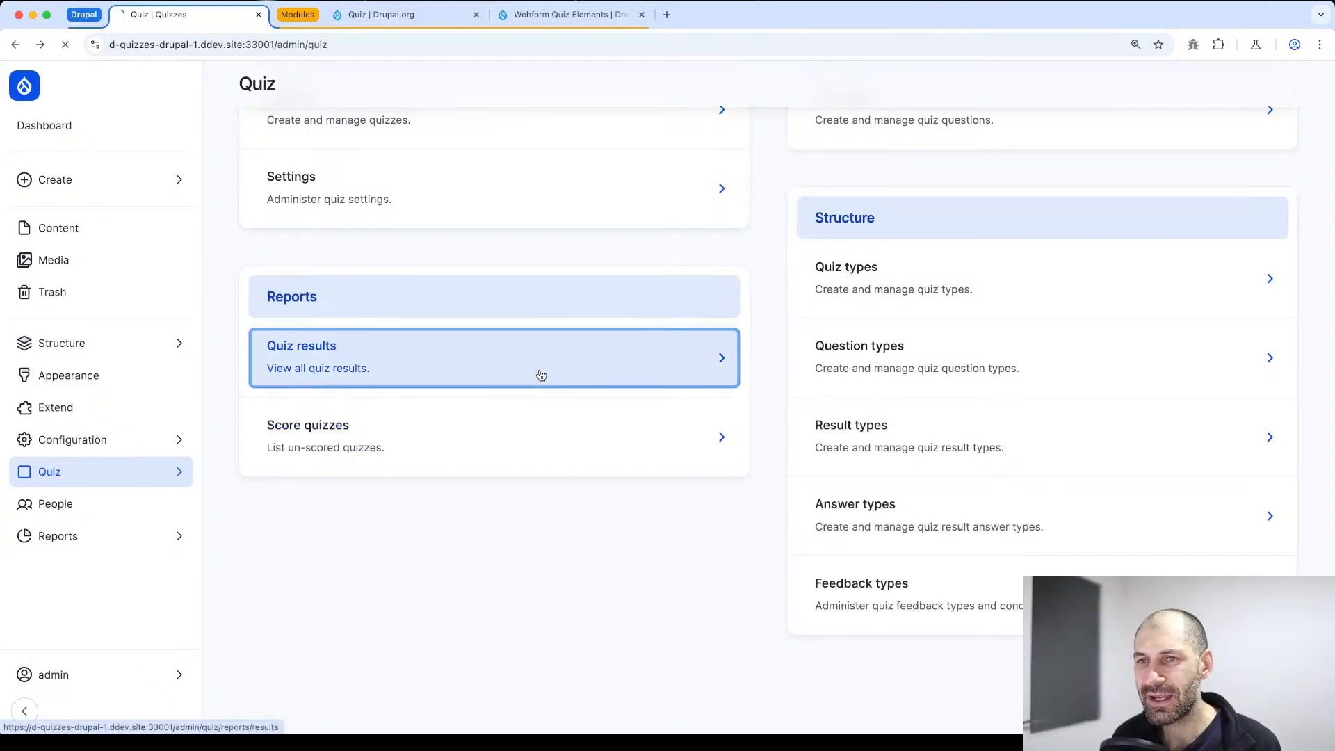
key(super+Left)
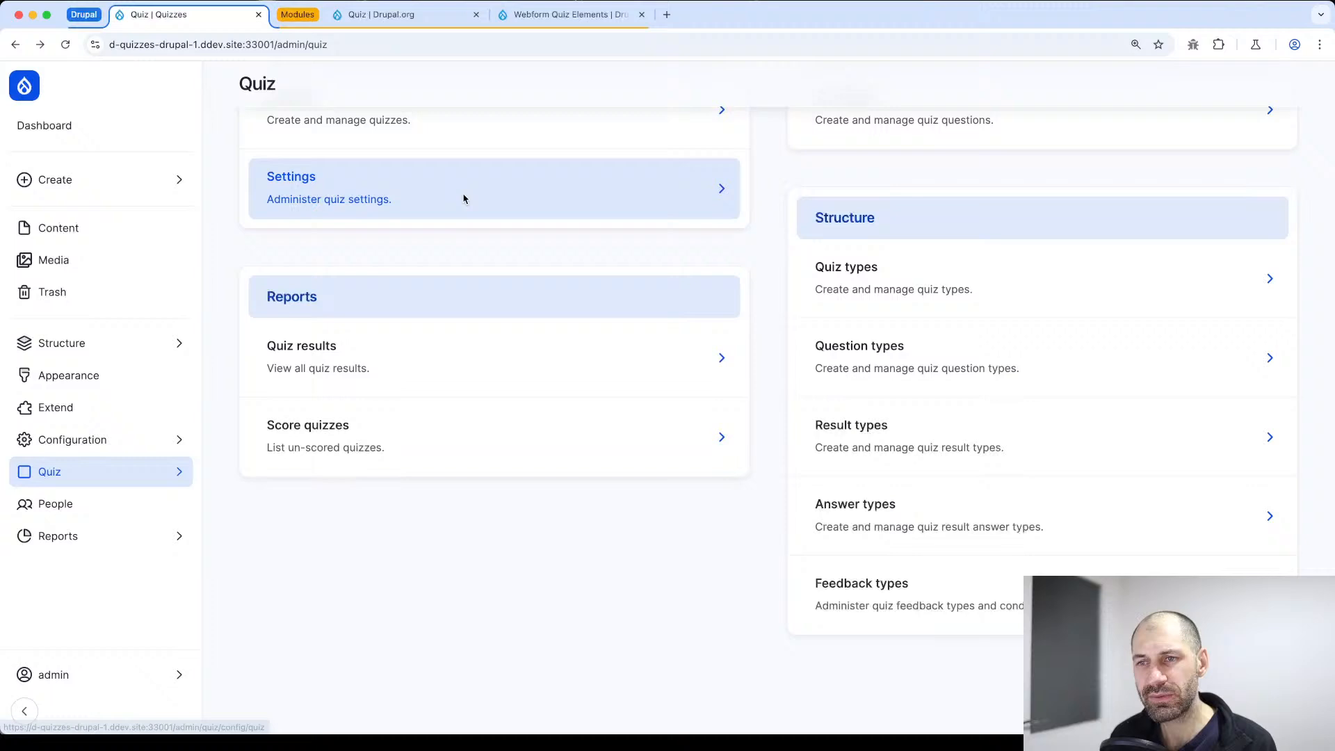
click(436, 448)
key(super+Left)
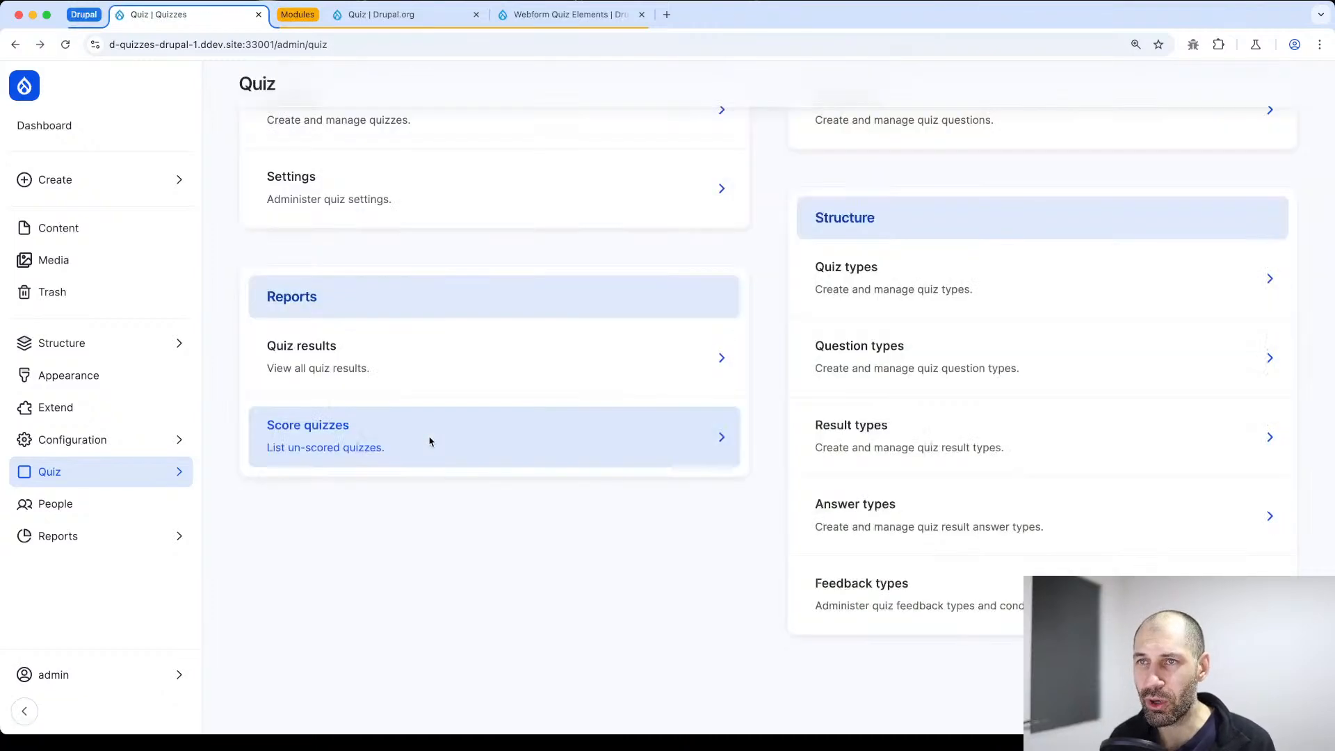
Check the list of quiz questions, then go back and open the list of quizzes
scroll(468, 331, up, 3)
click(946, 252)
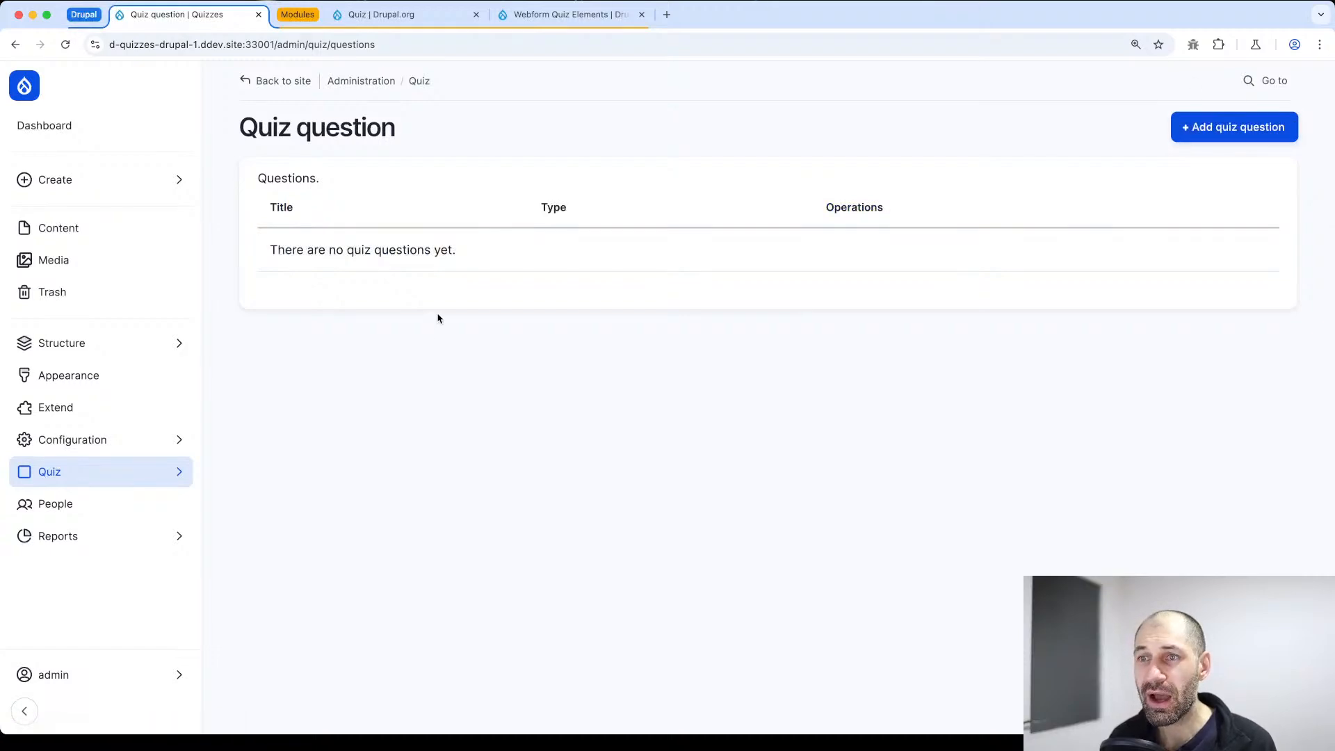
key(super+Left)
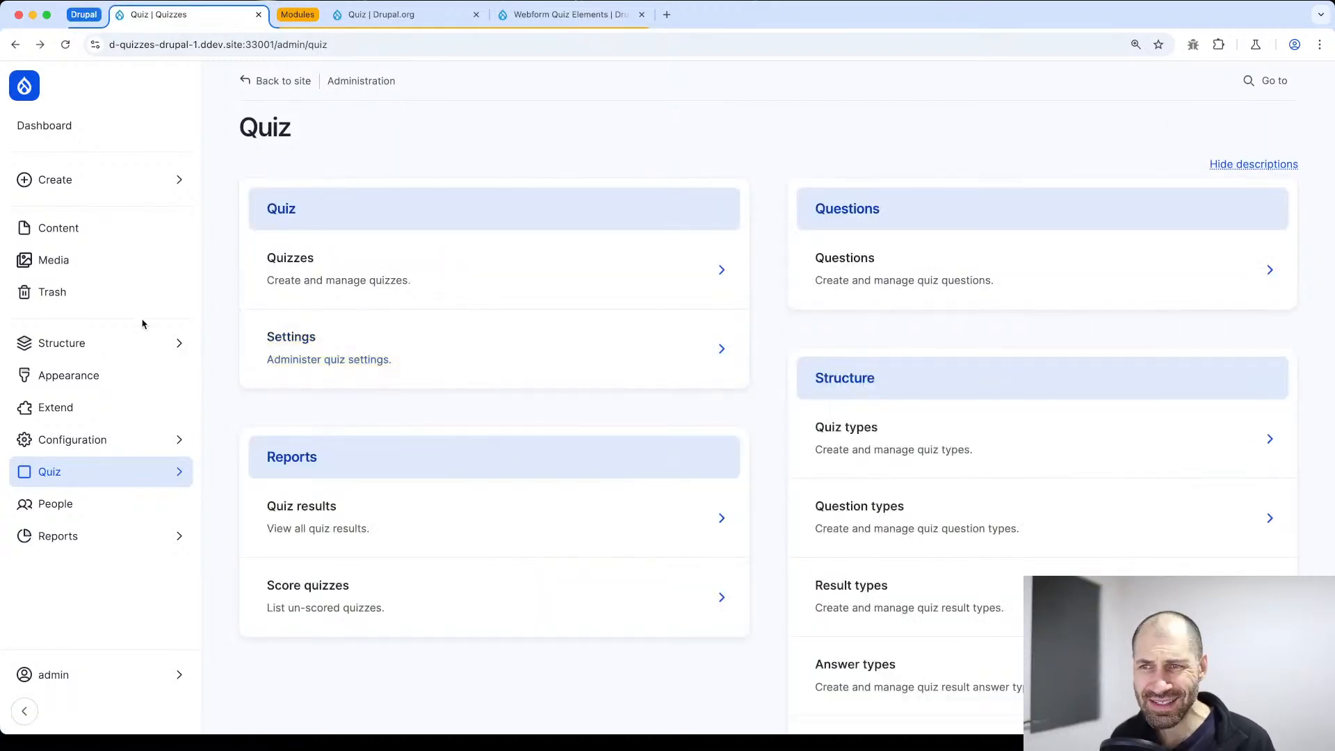
click(322, 280)
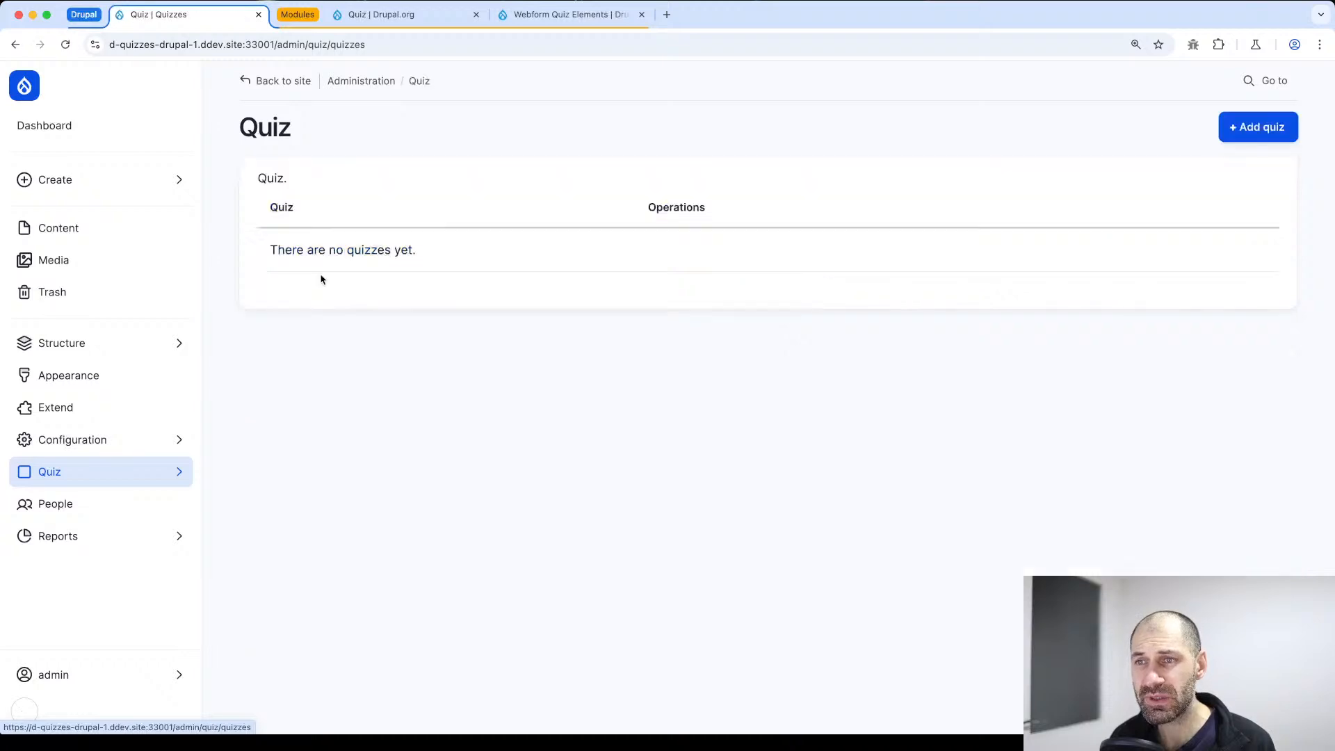
Start a new quiz and title it "Do you know Drupal"
click(1256, 125)
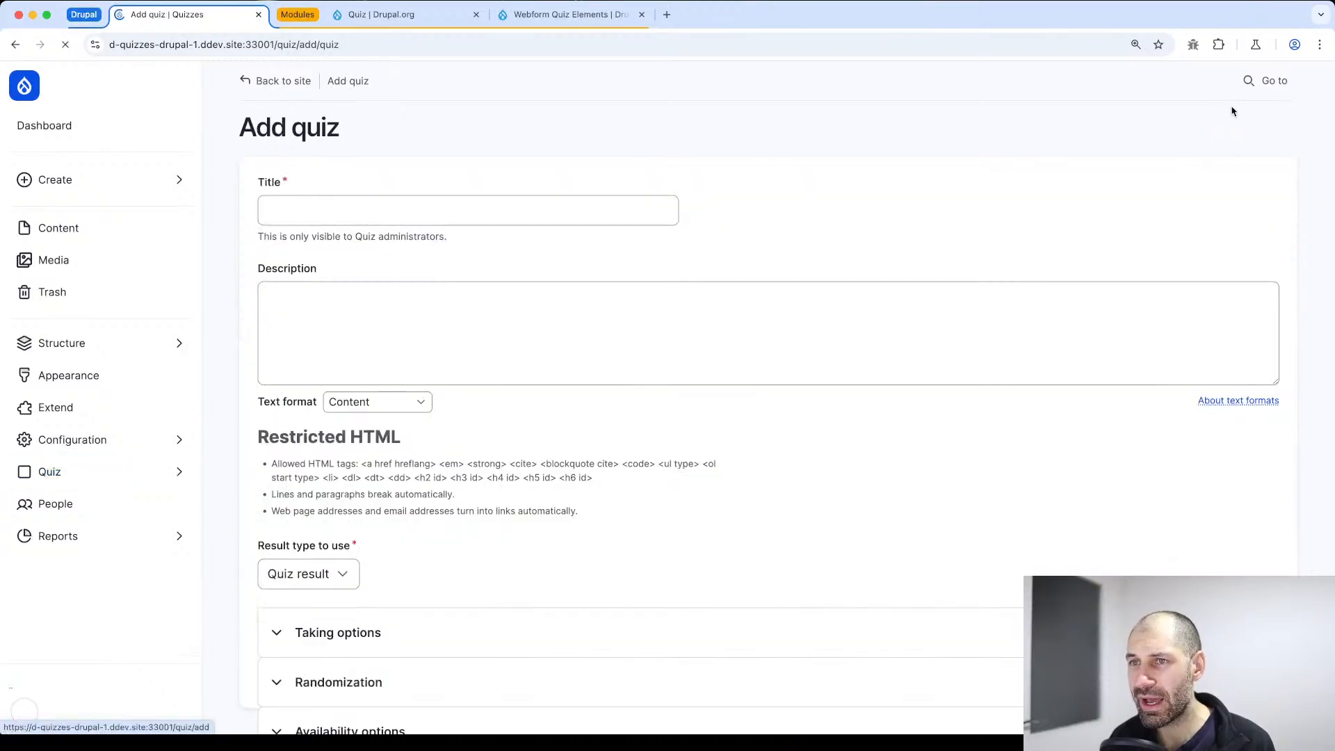
click(366, 202)
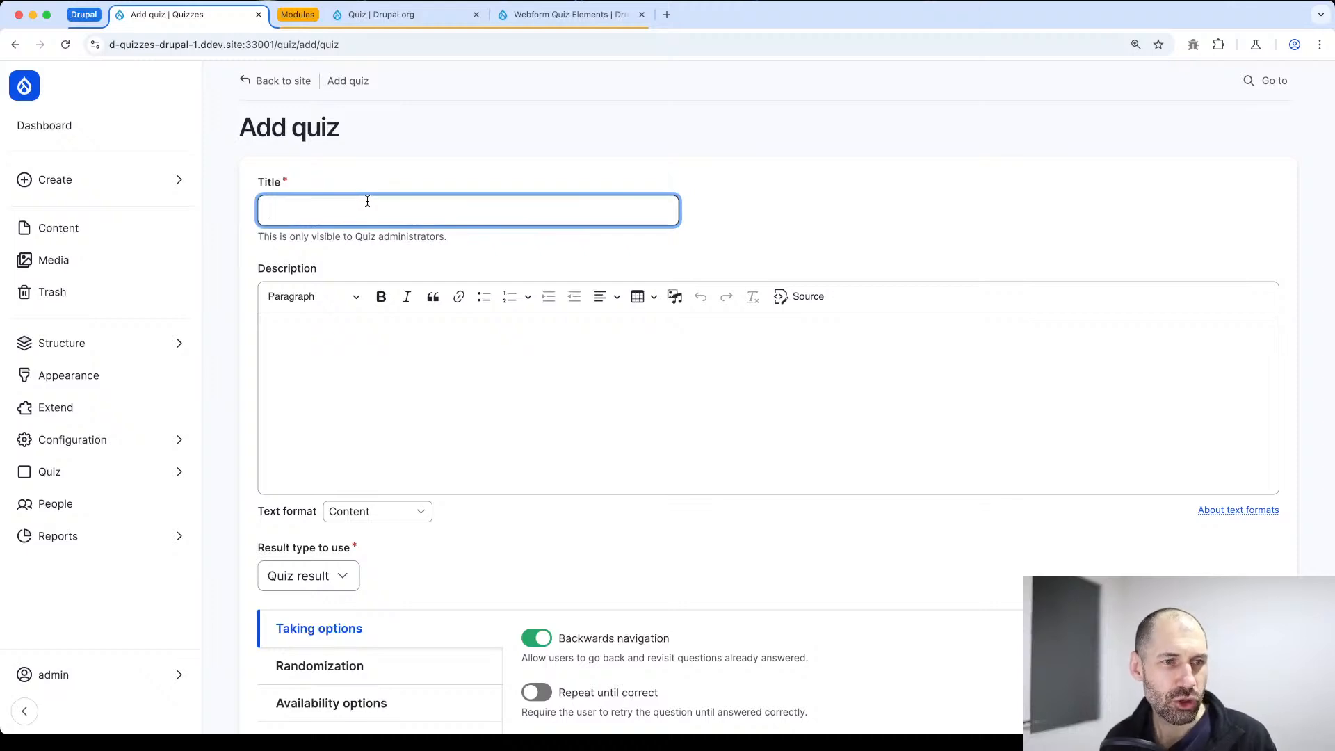
text(Do you kno)
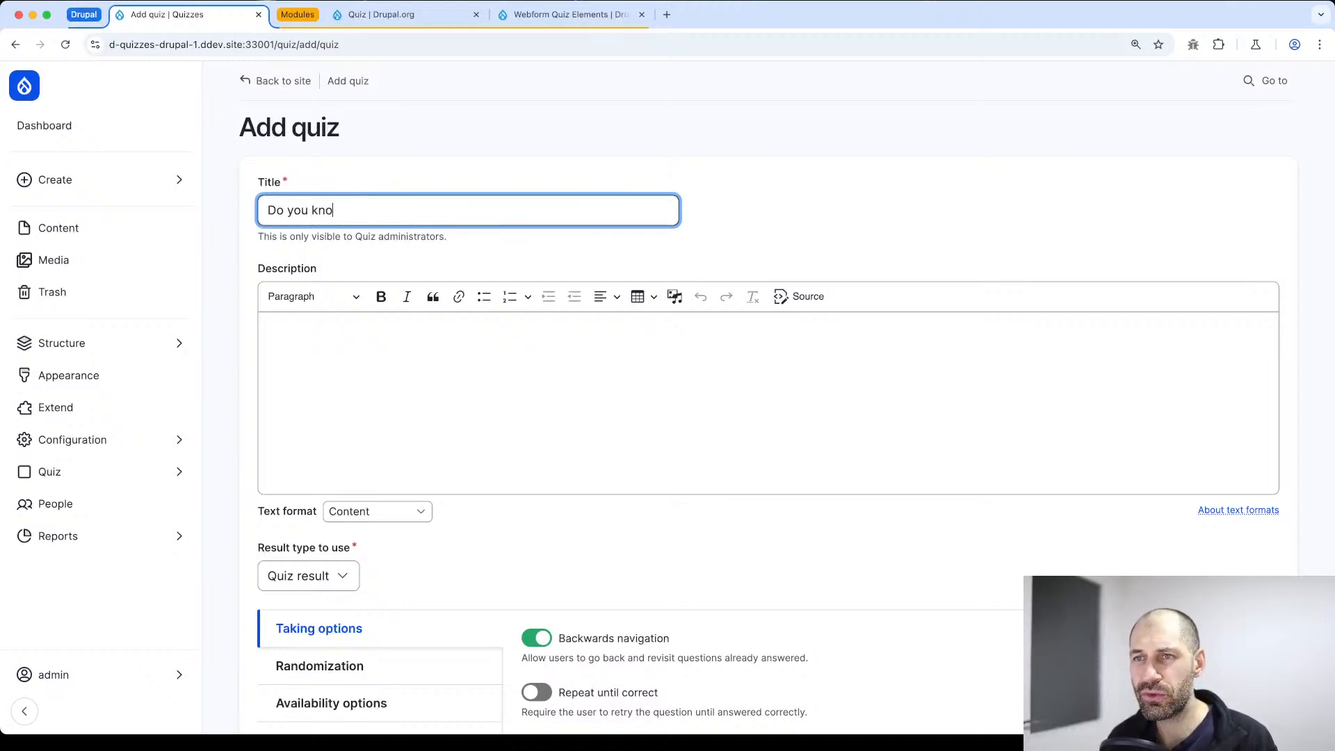
text(w Drupal)
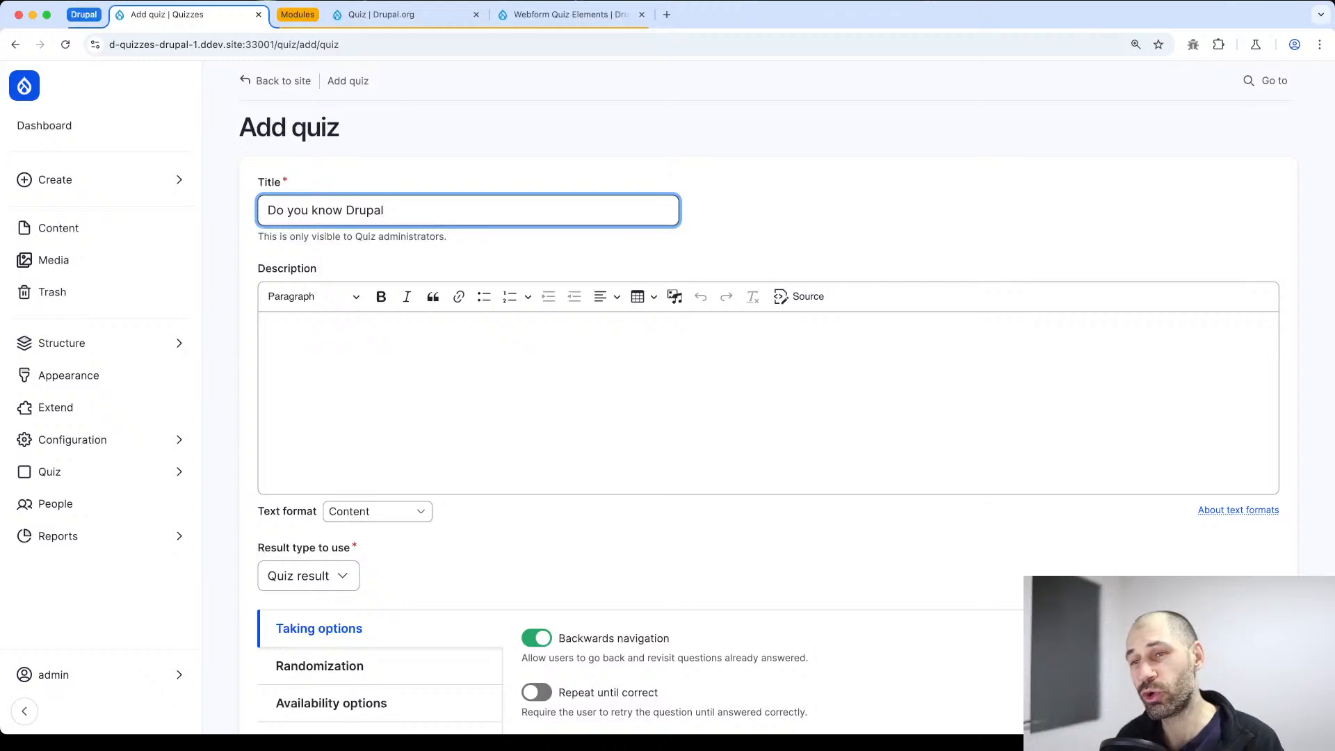
Fill in the quiz description with "Test your Drupal knowledge." as a plain paragraph without a bullet, and check its HTML source
key(super+Tab)
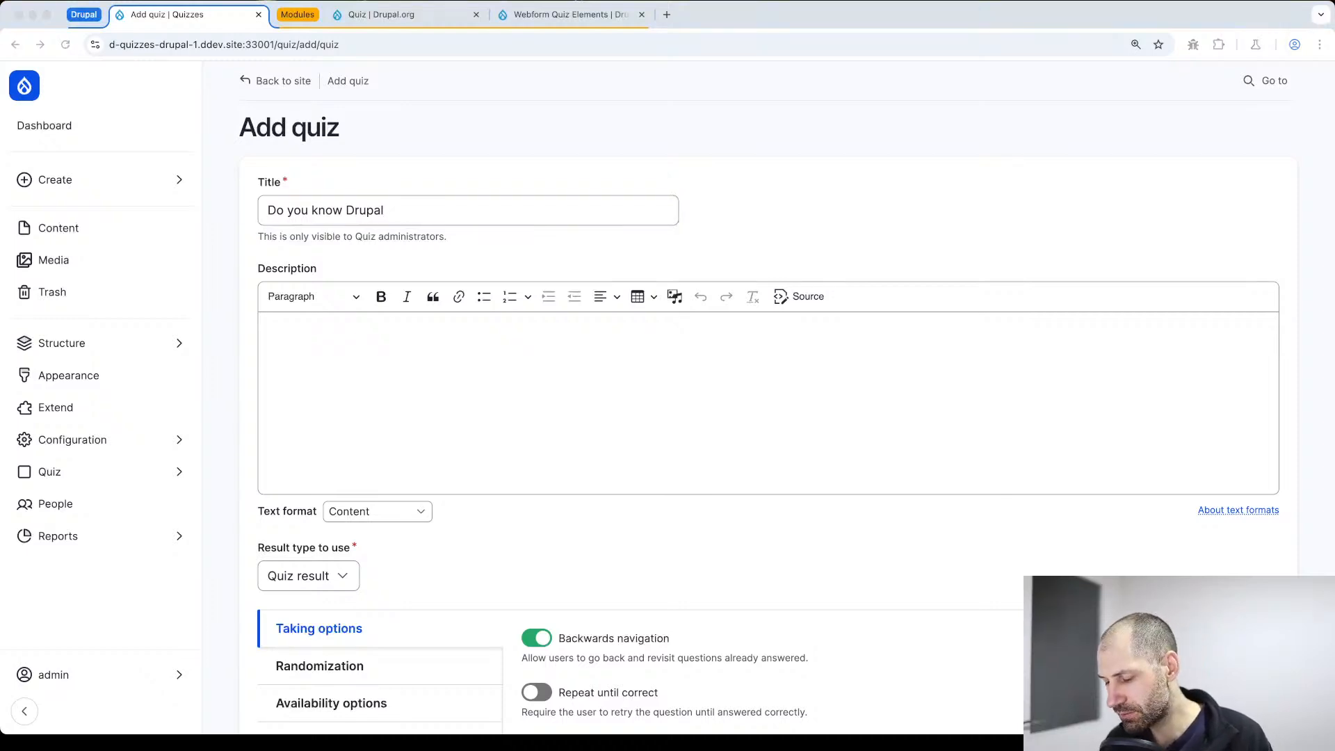
click(450, 402)
text(Test your Drupal knowledge.)
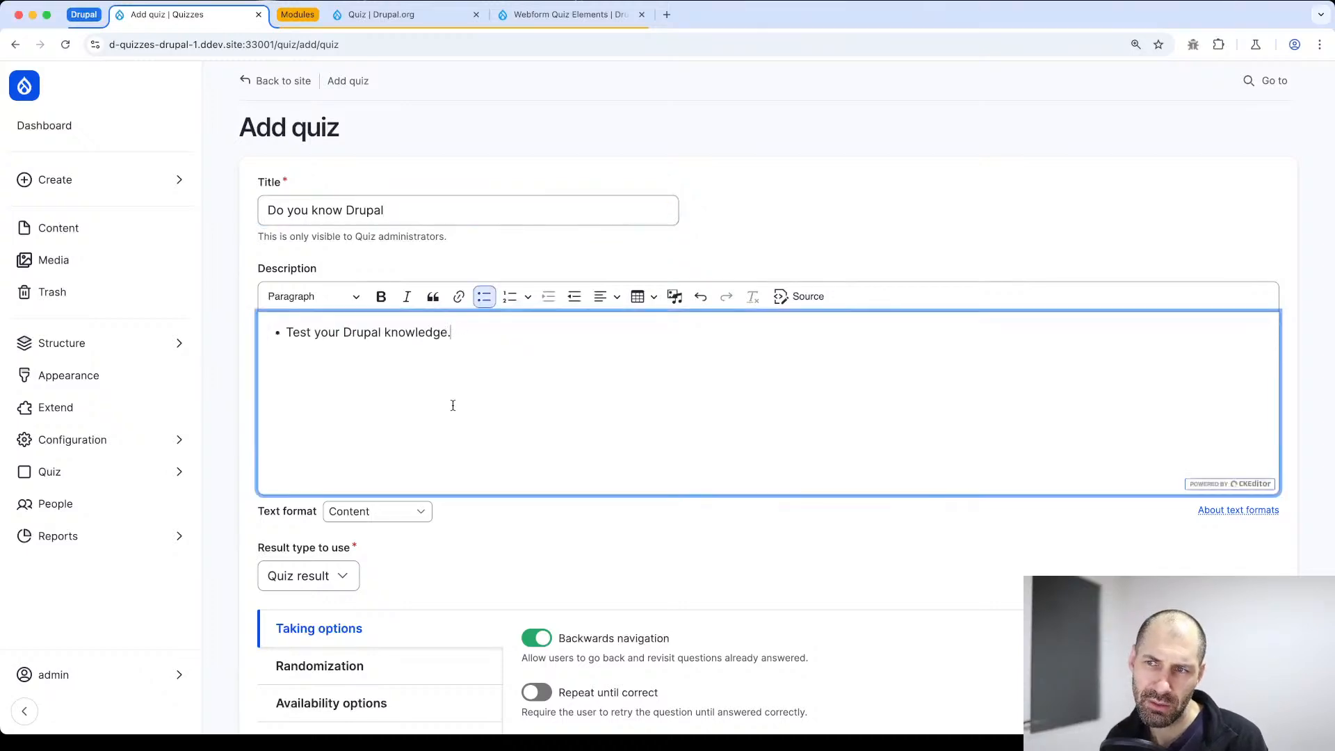
click(286, 330)
key(BackSpace)
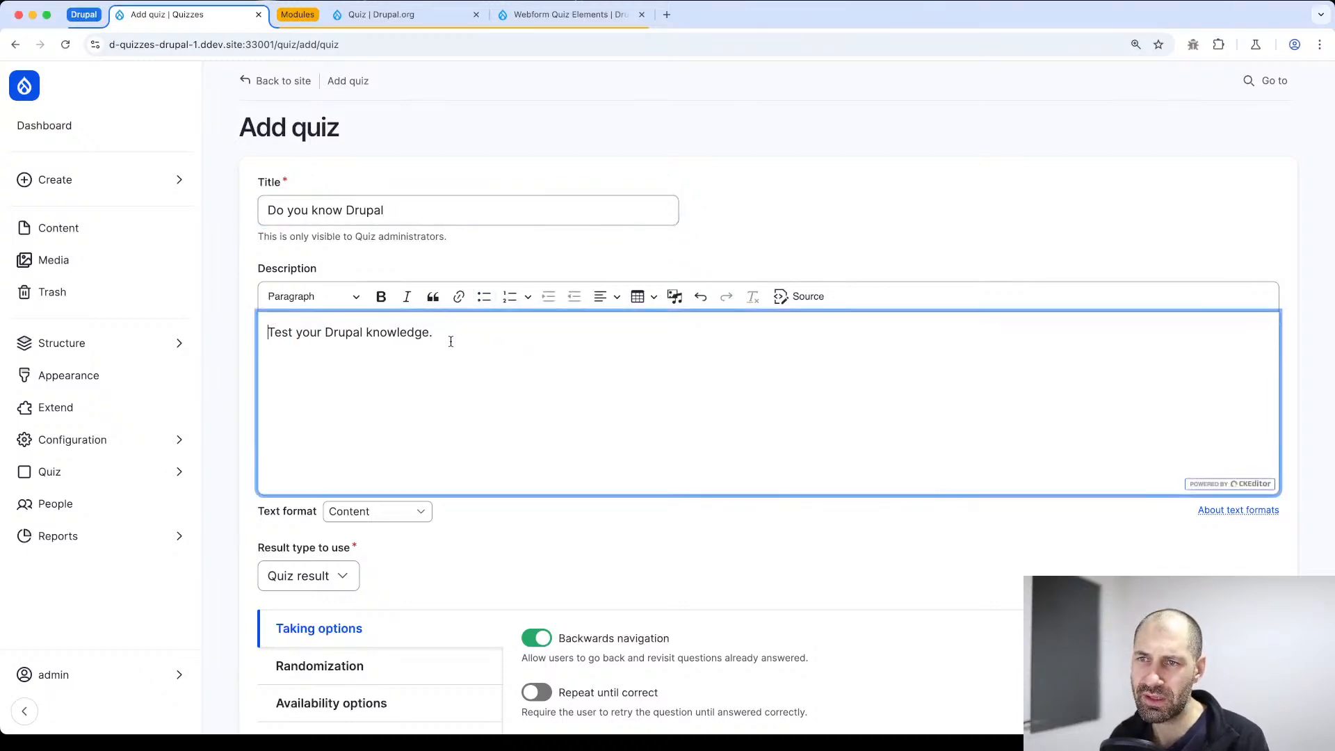
drag(522, 336, 195, 339)
click(807, 296)
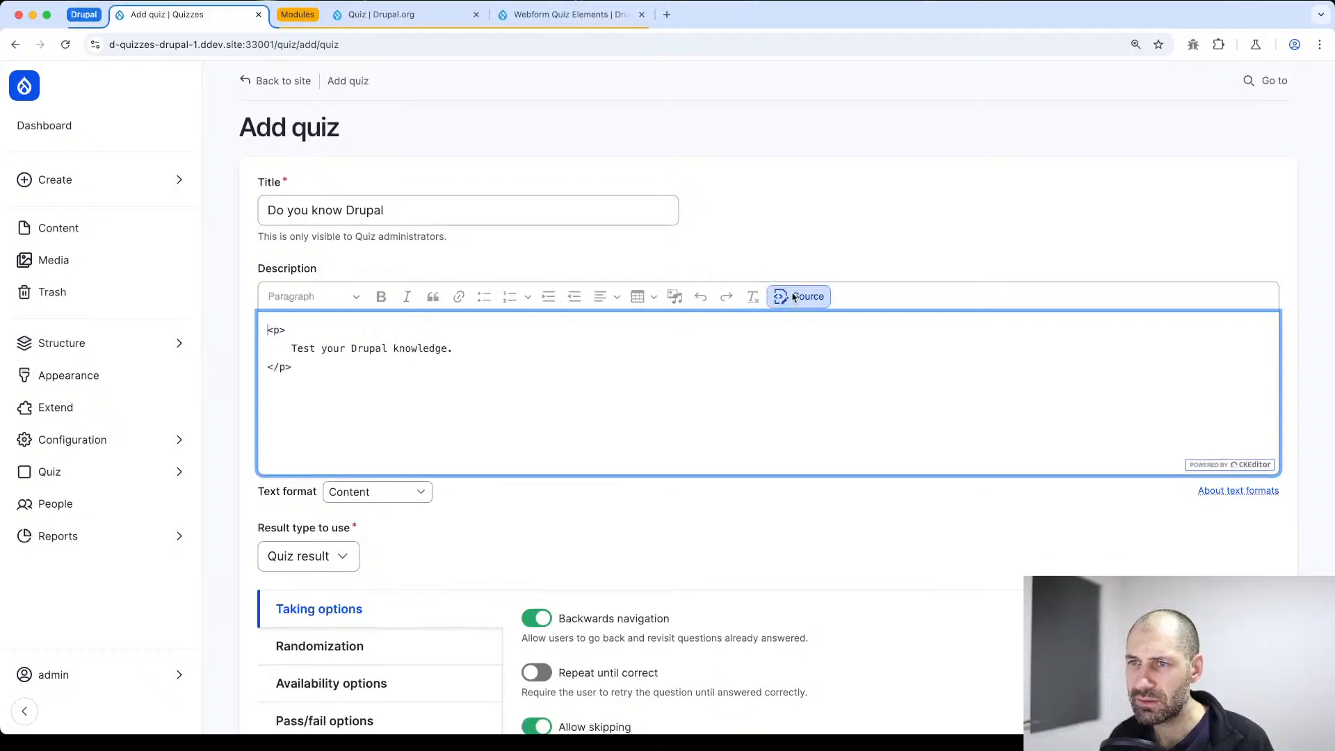
click(806, 297)
Review the quiz's Taking options, from backwards navigation through attempt settings to how results are stored
scroll(470, 444, down, 1)
scroll(470, 444, down, 4)
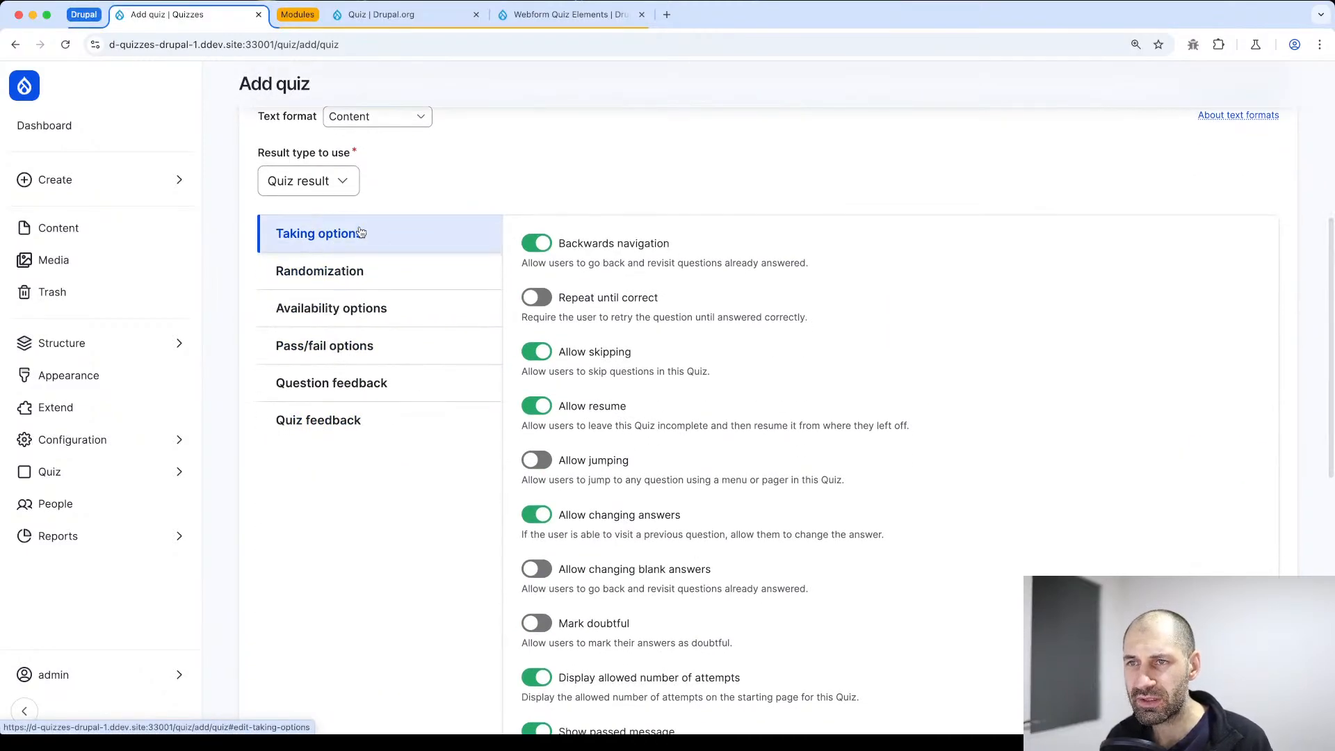
scroll(570, 259, down, 1)
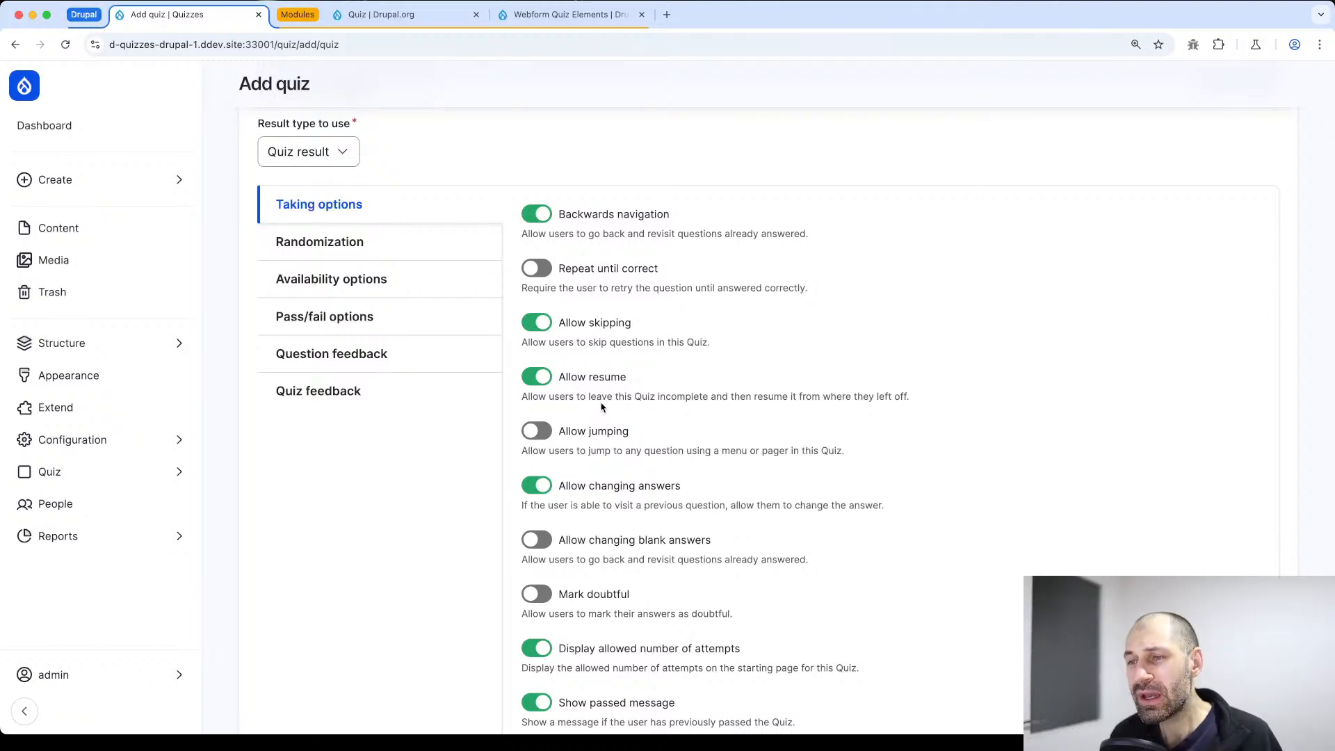
scroll(604, 447, down, 2)
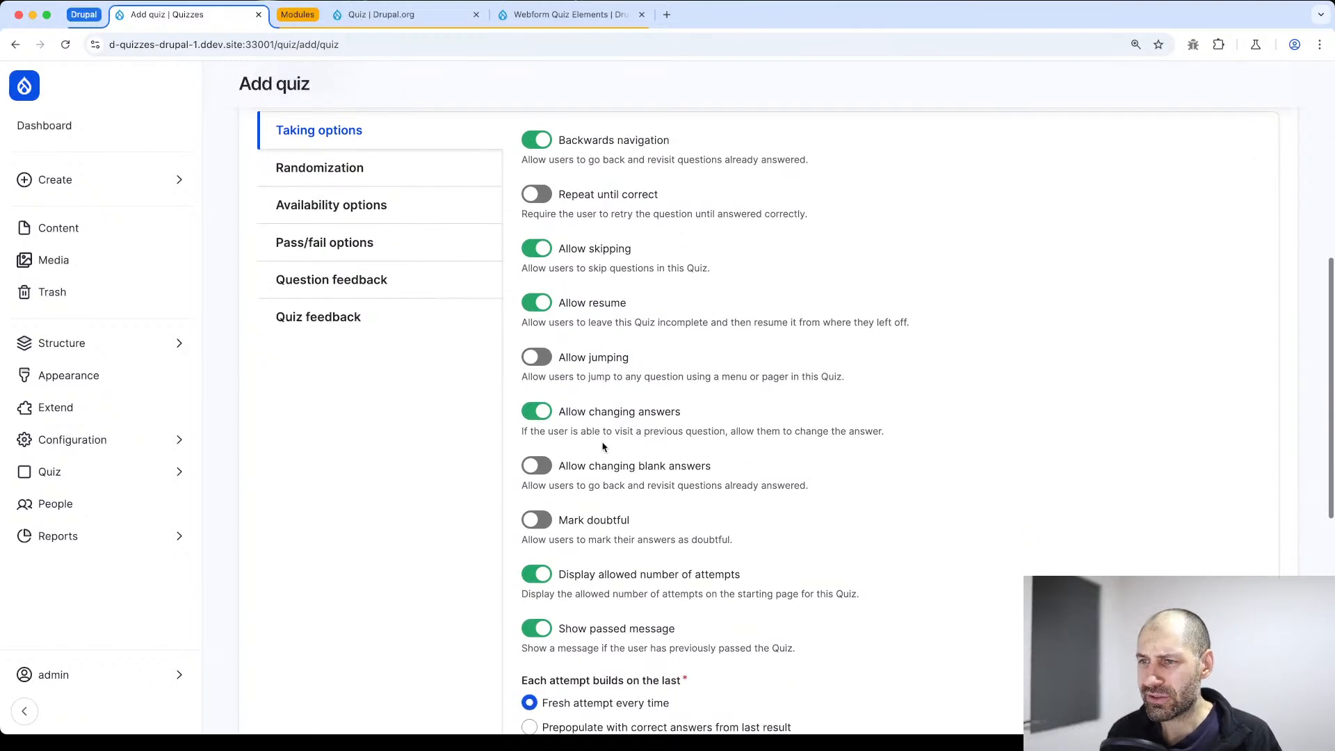
scroll(602, 444, down, 3)
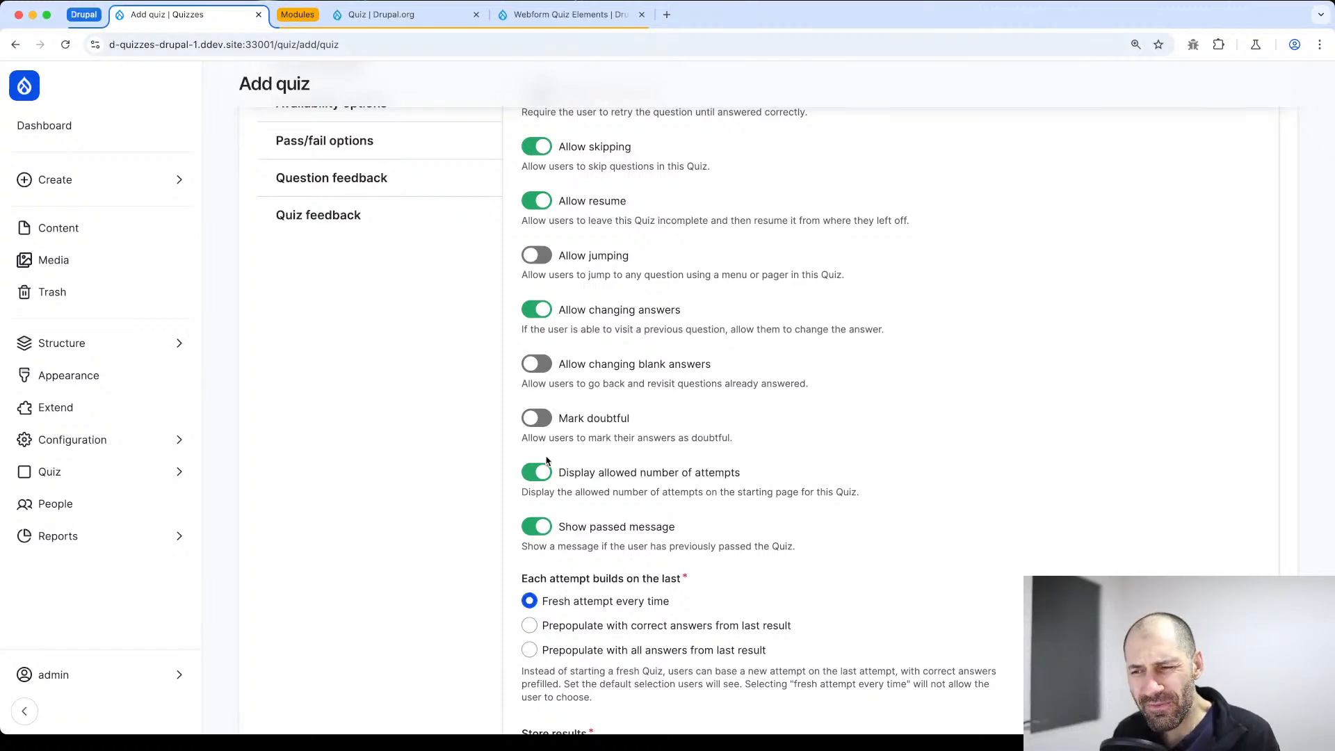
scroll(543, 456, down, 4)
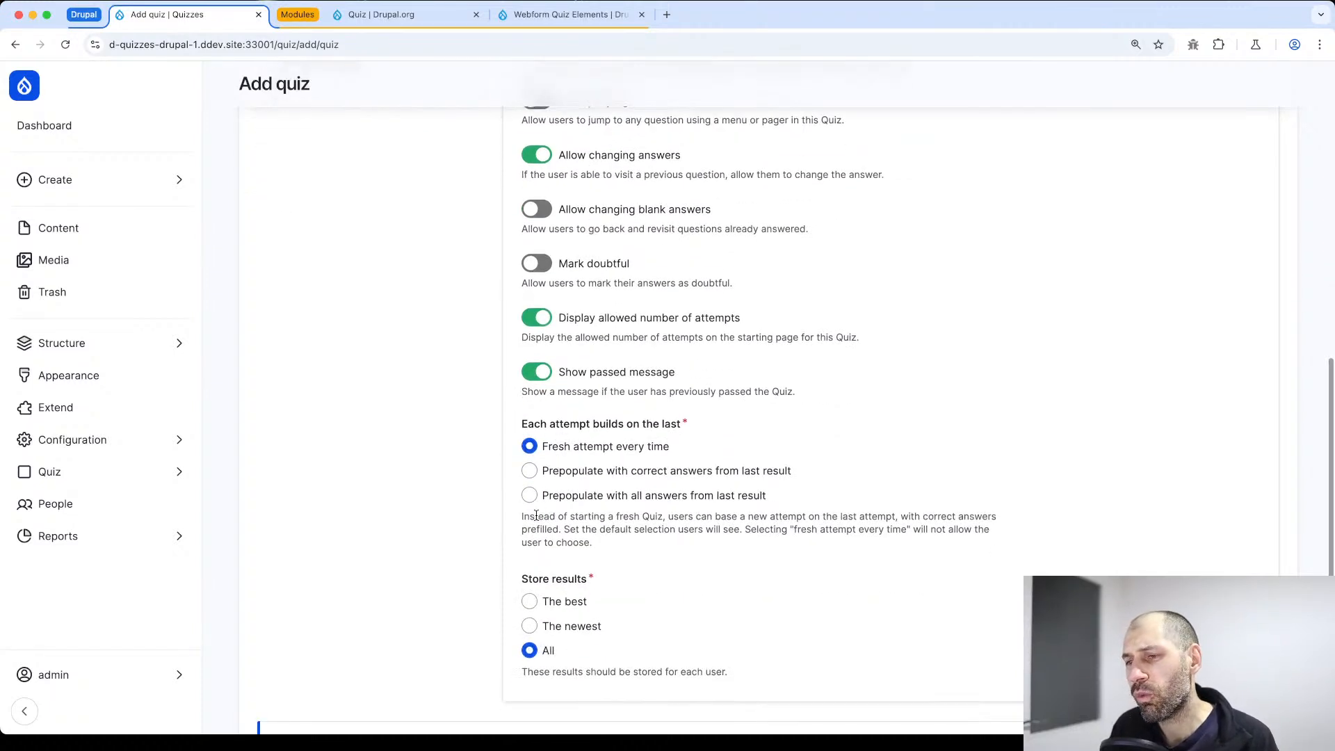
scroll(572, 545, down, 3)
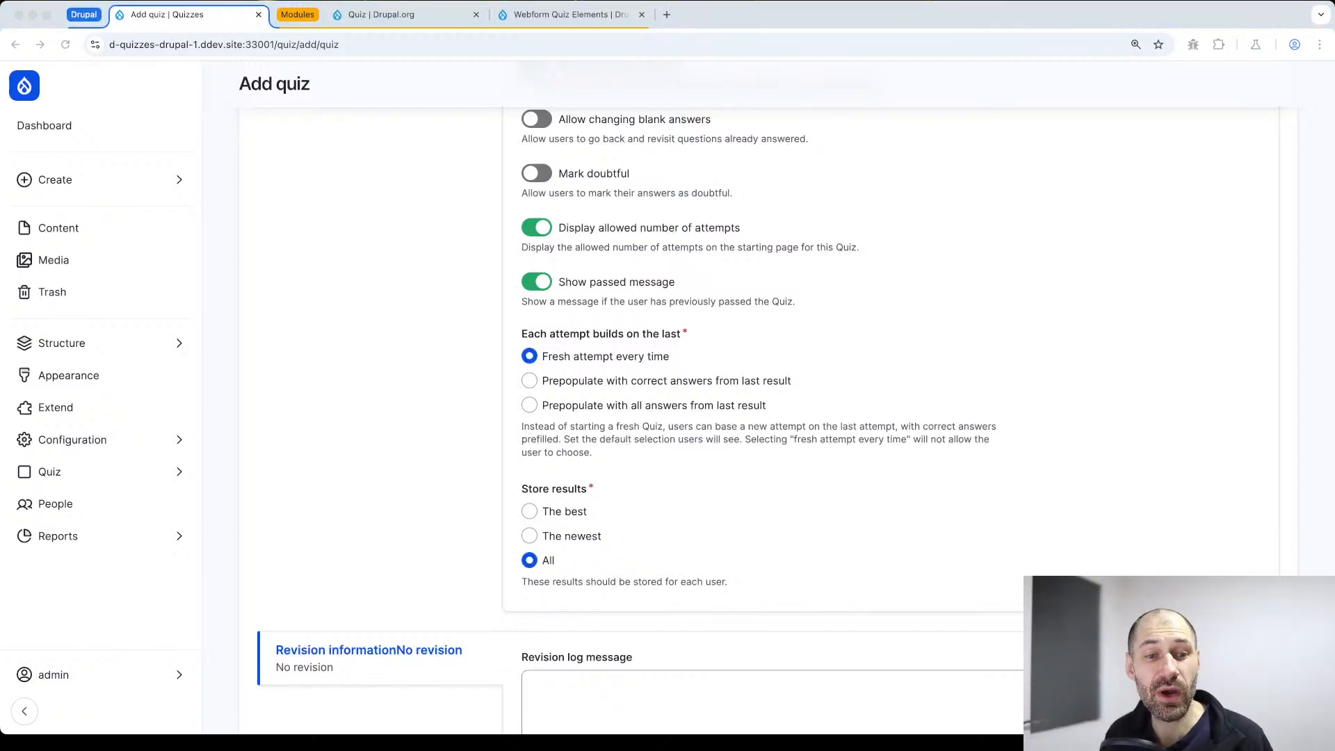
scroll(451, 555, up, 7)
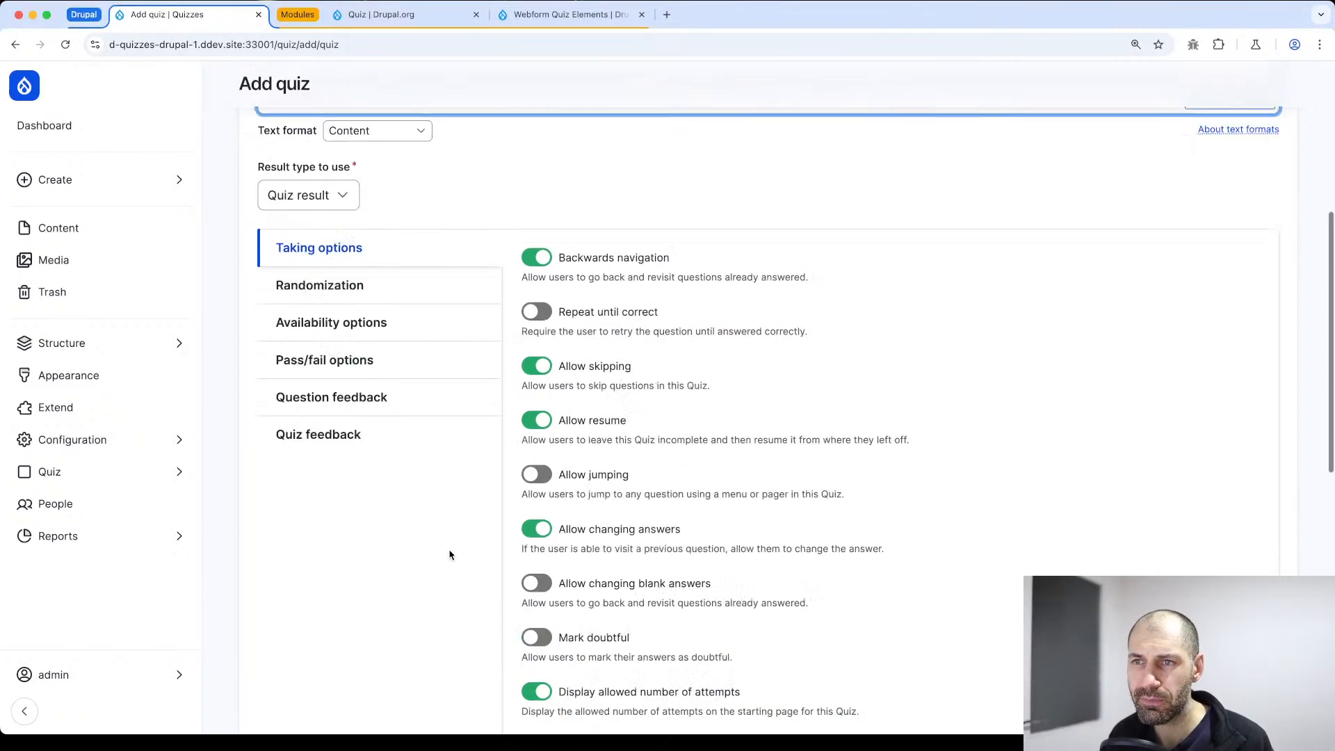
Review the quiz's randomization, availability, pass/fail, question feedback and quiz feedback settings
click(324, 292)
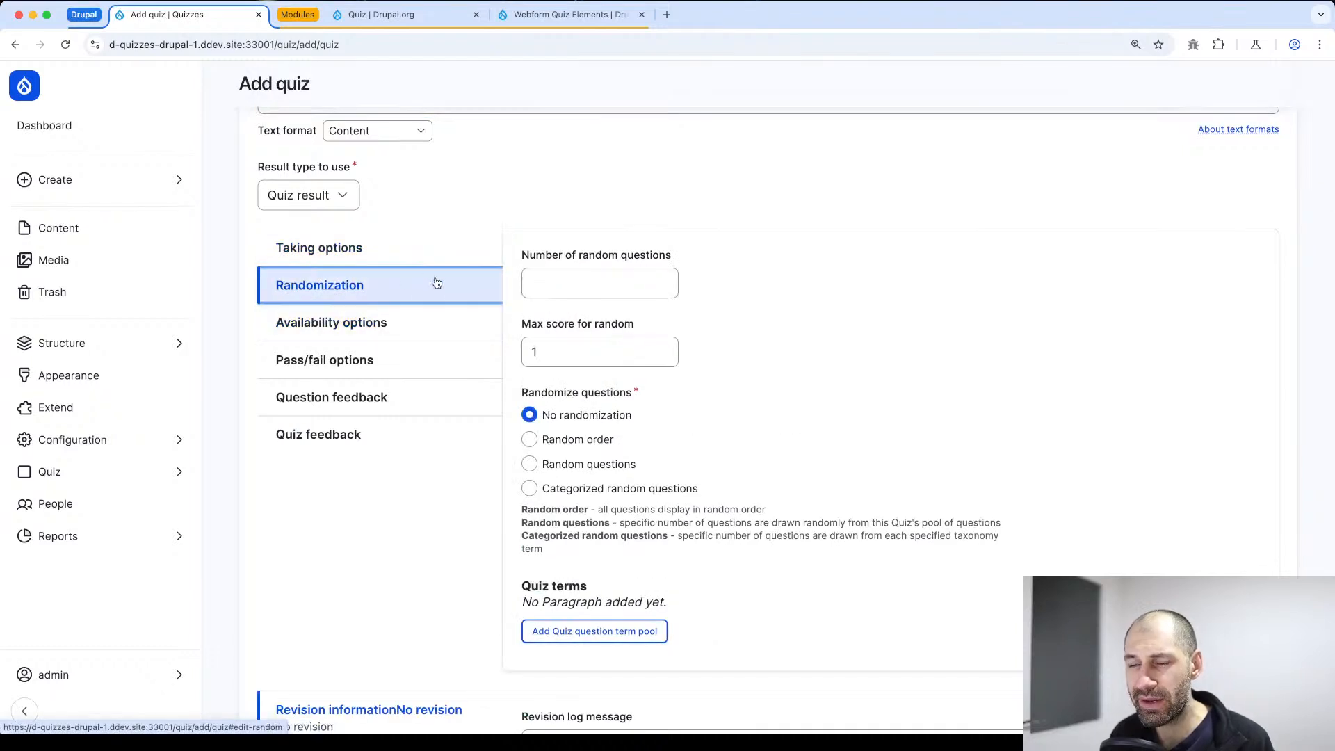
scroll(644, 367, down, 1)
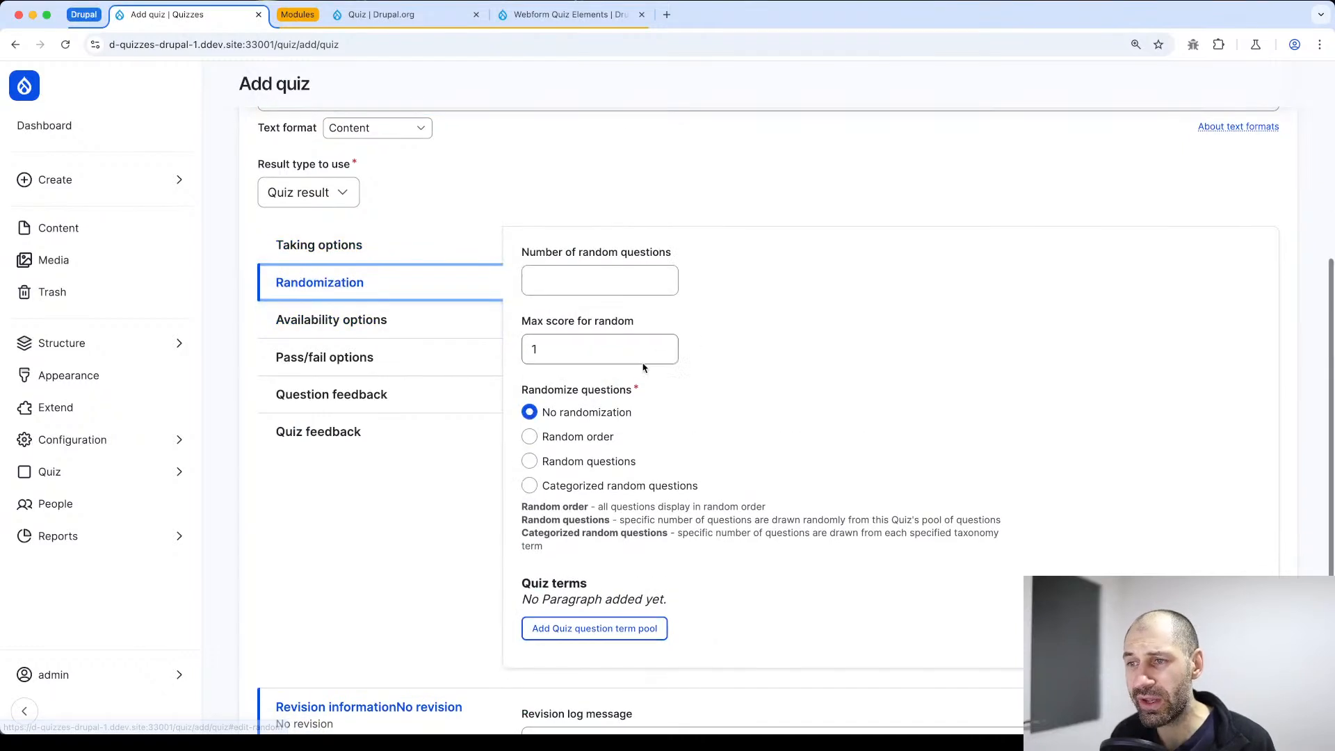
click(326, 316)
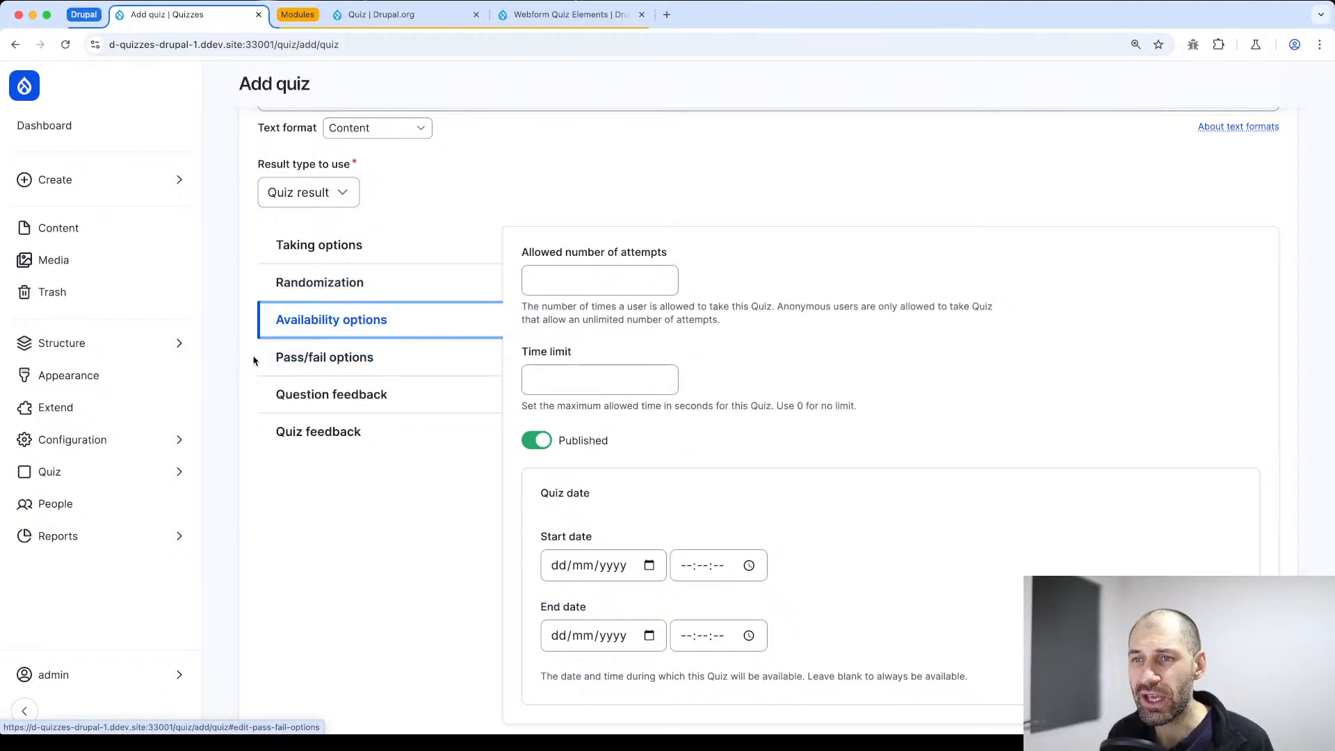
mouse_move(188, 346)
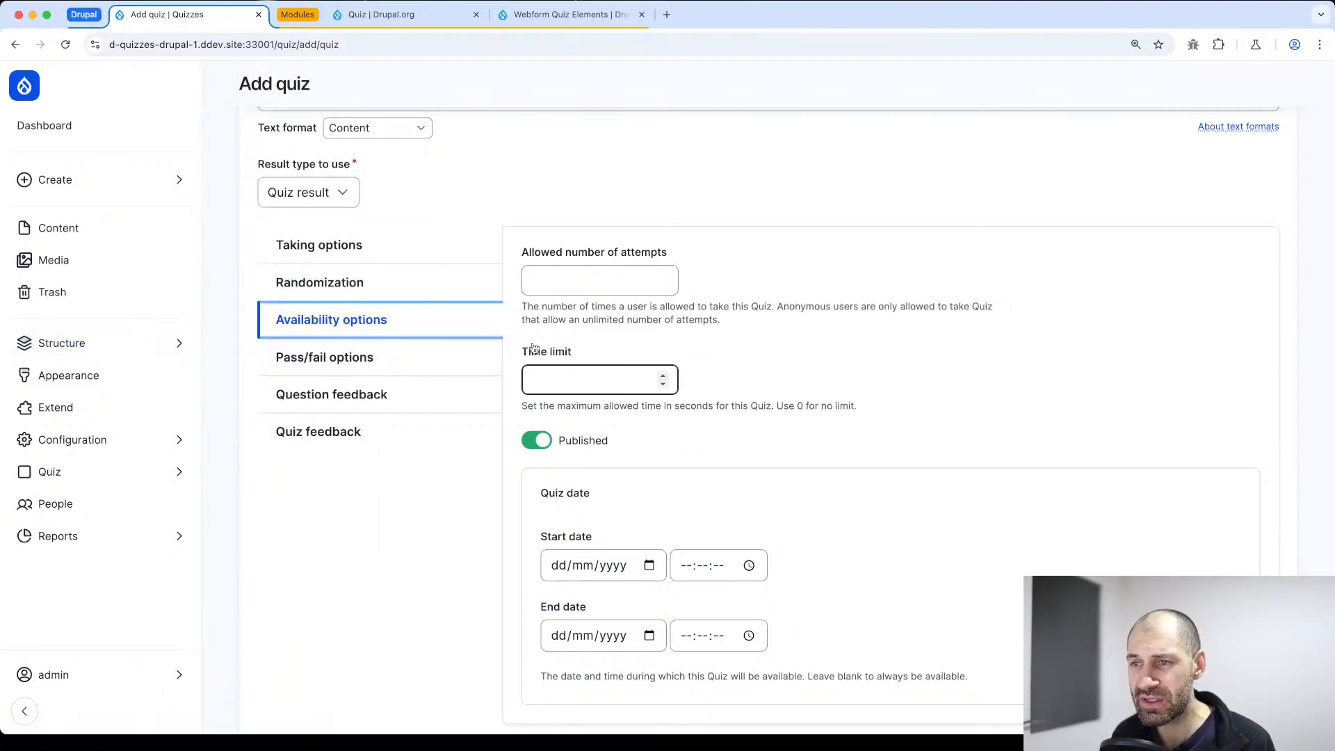
click(408, 356)
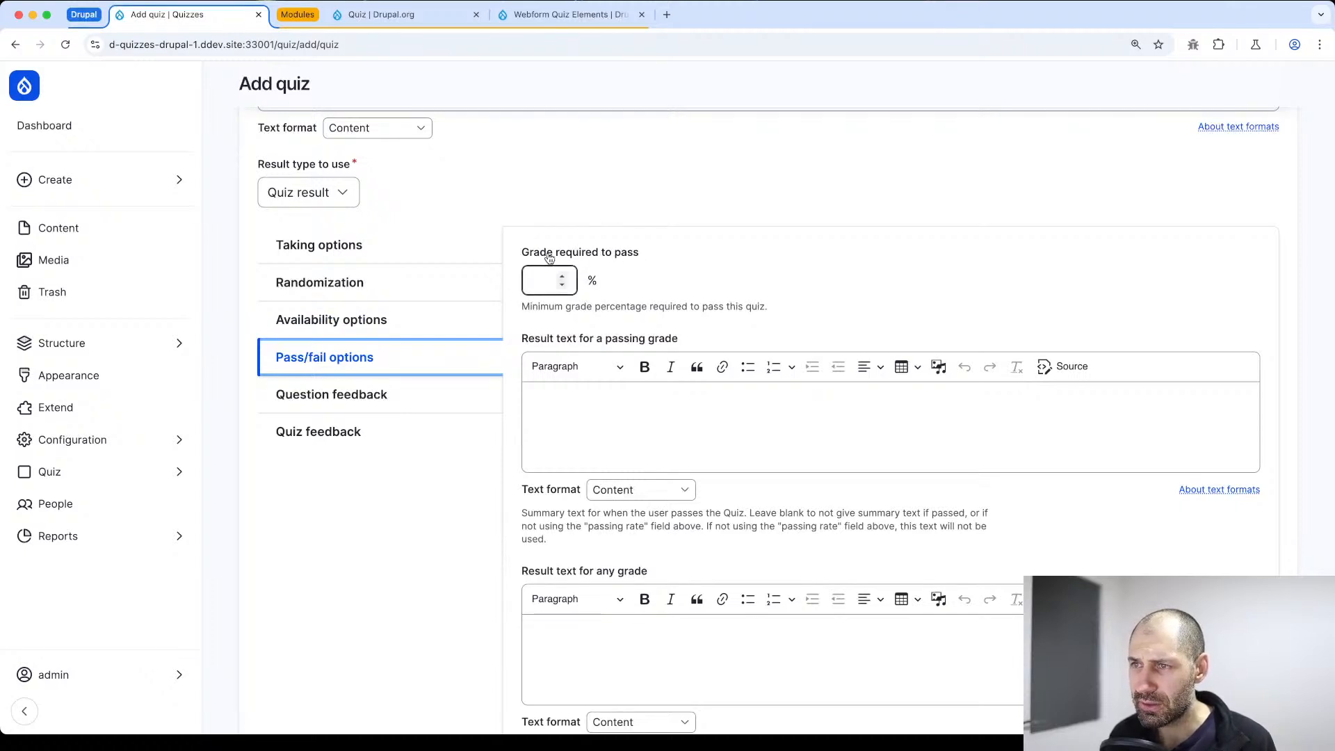
click(480, 395)
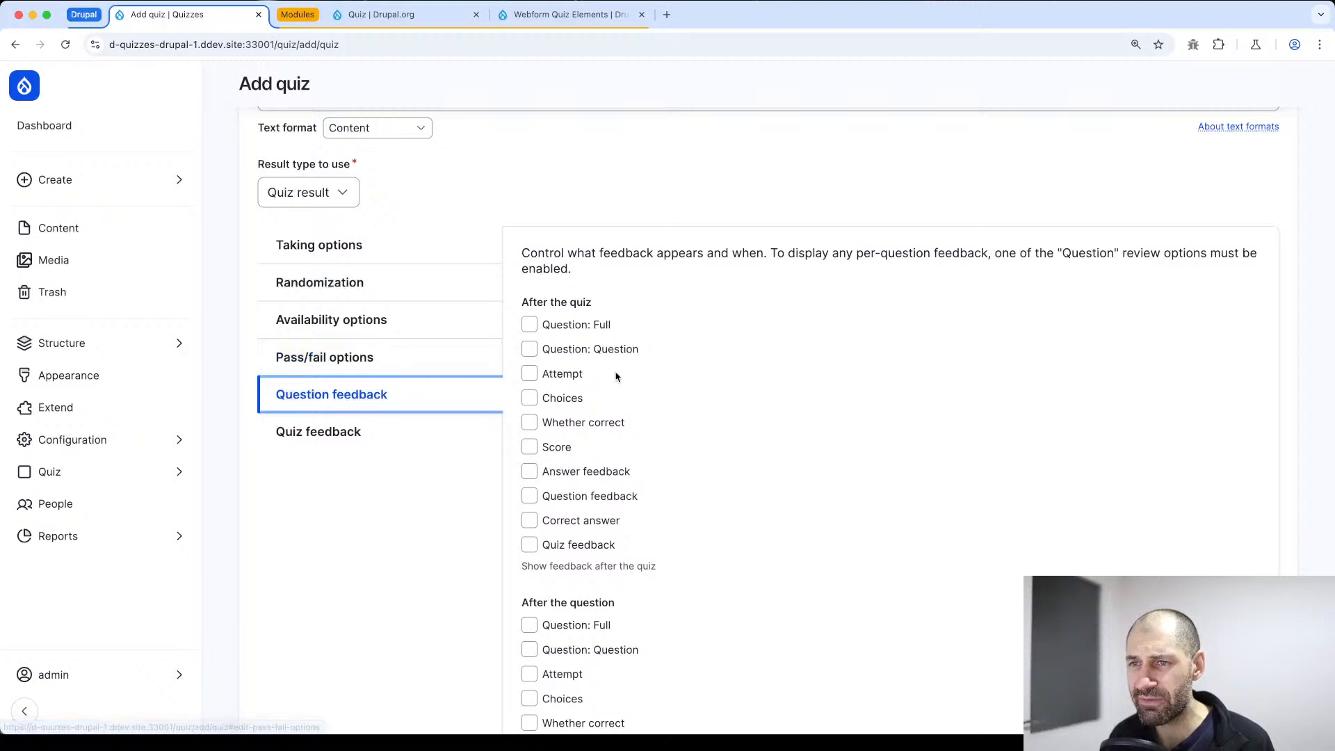
scroll(617, 375, down, 1)
click(353, 421)
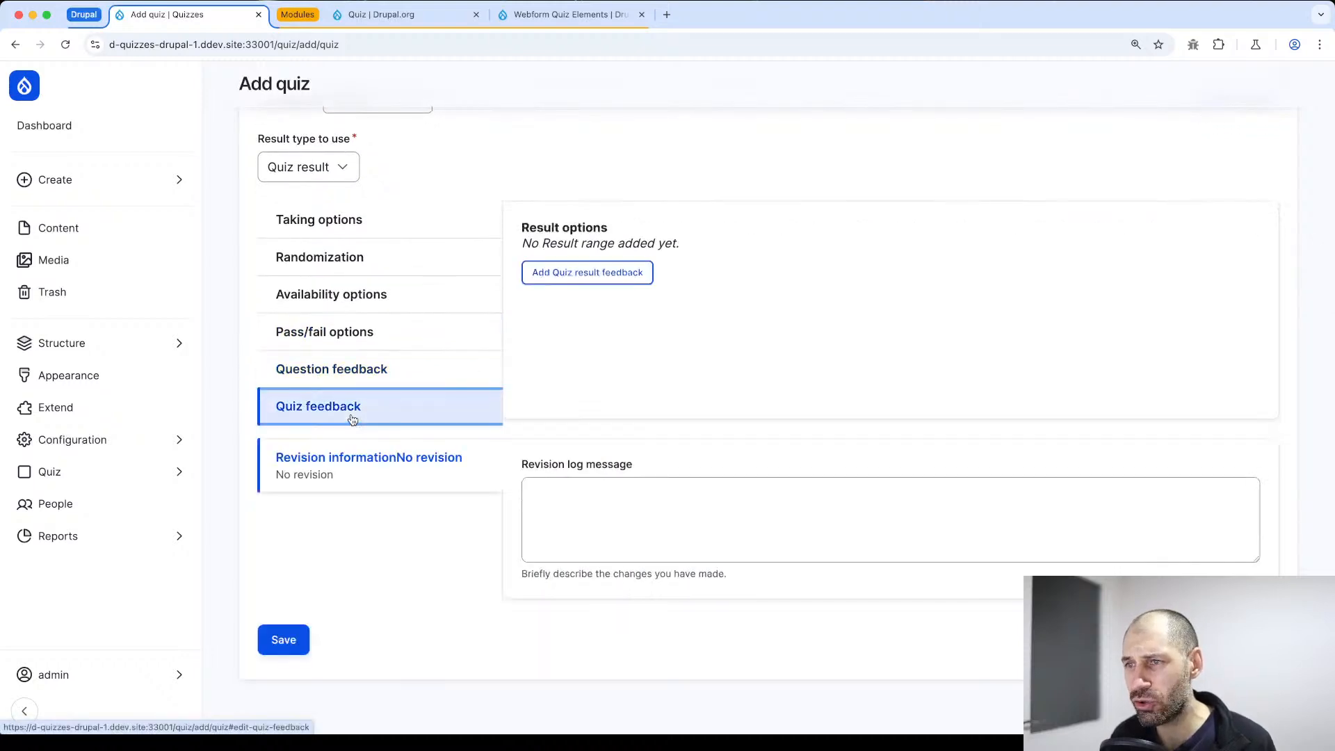
Save the quiz and start creating a new multiple choice question for it
click(290, 633)
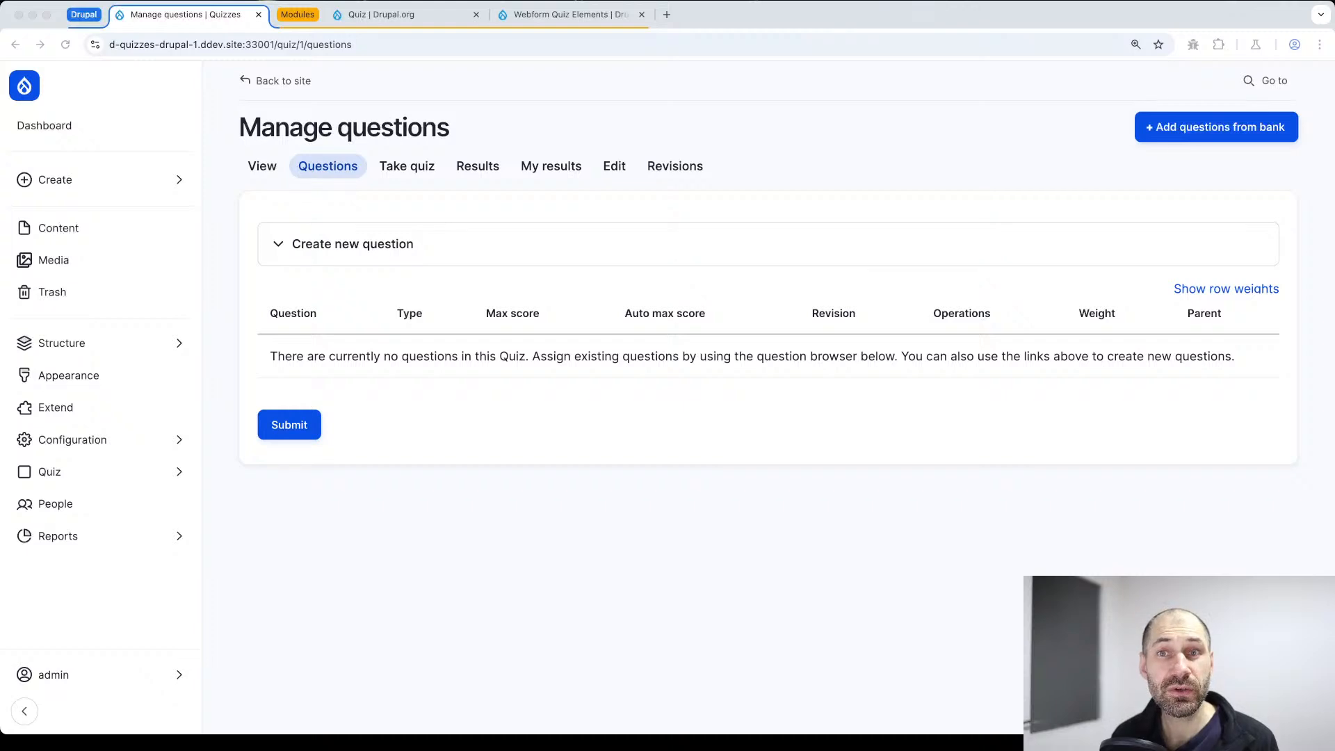
click(368, 242)
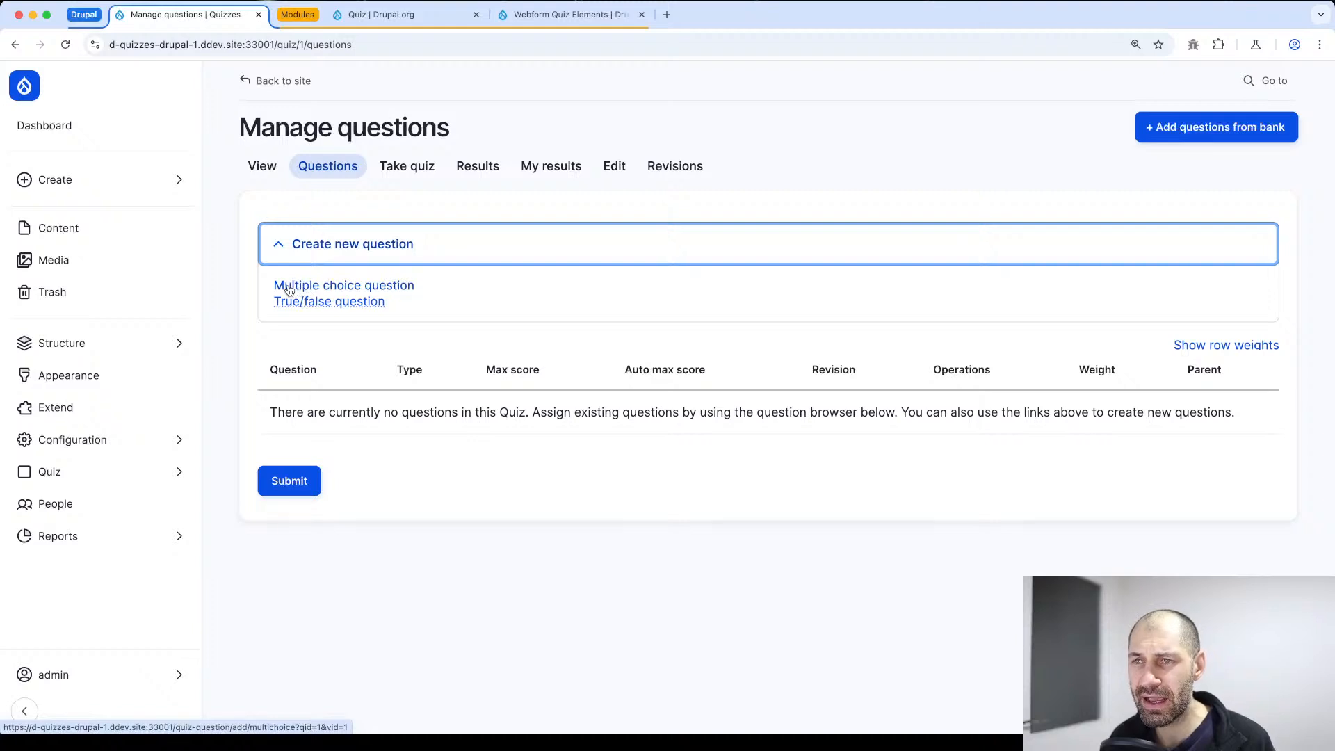
click(395, 290)
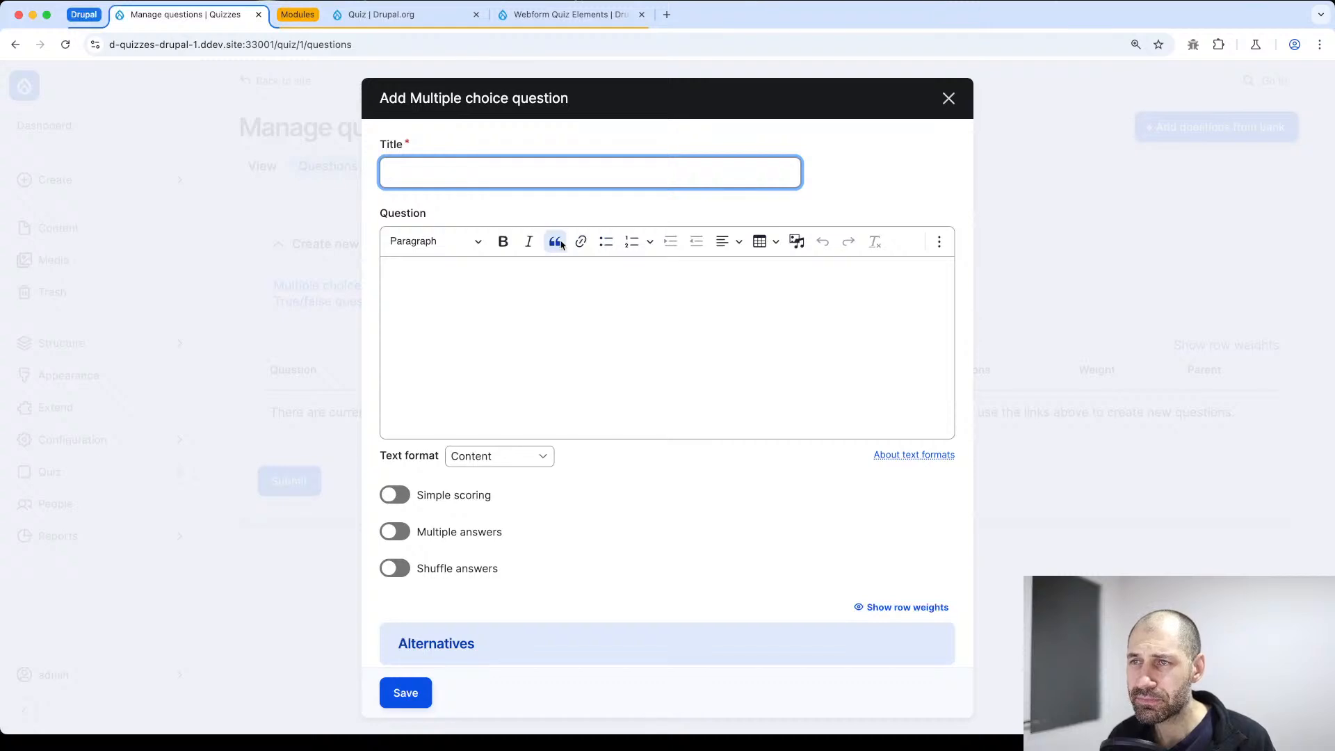
Enter "Which module should you use to display a list of articles?" as both the title and the question text
click(485, 176)
text(Which module should you use to display a list of articles?)
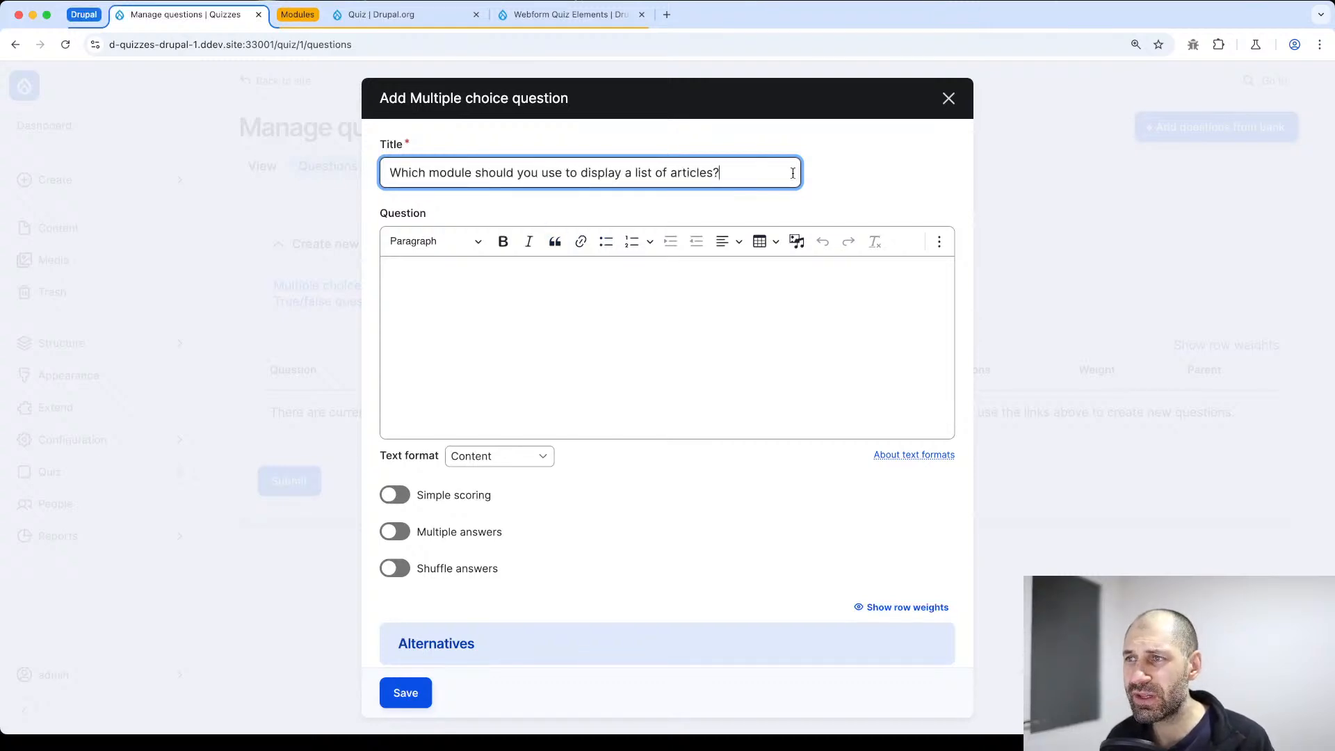
drag(793, 173, 361, 176)
key(super+c)
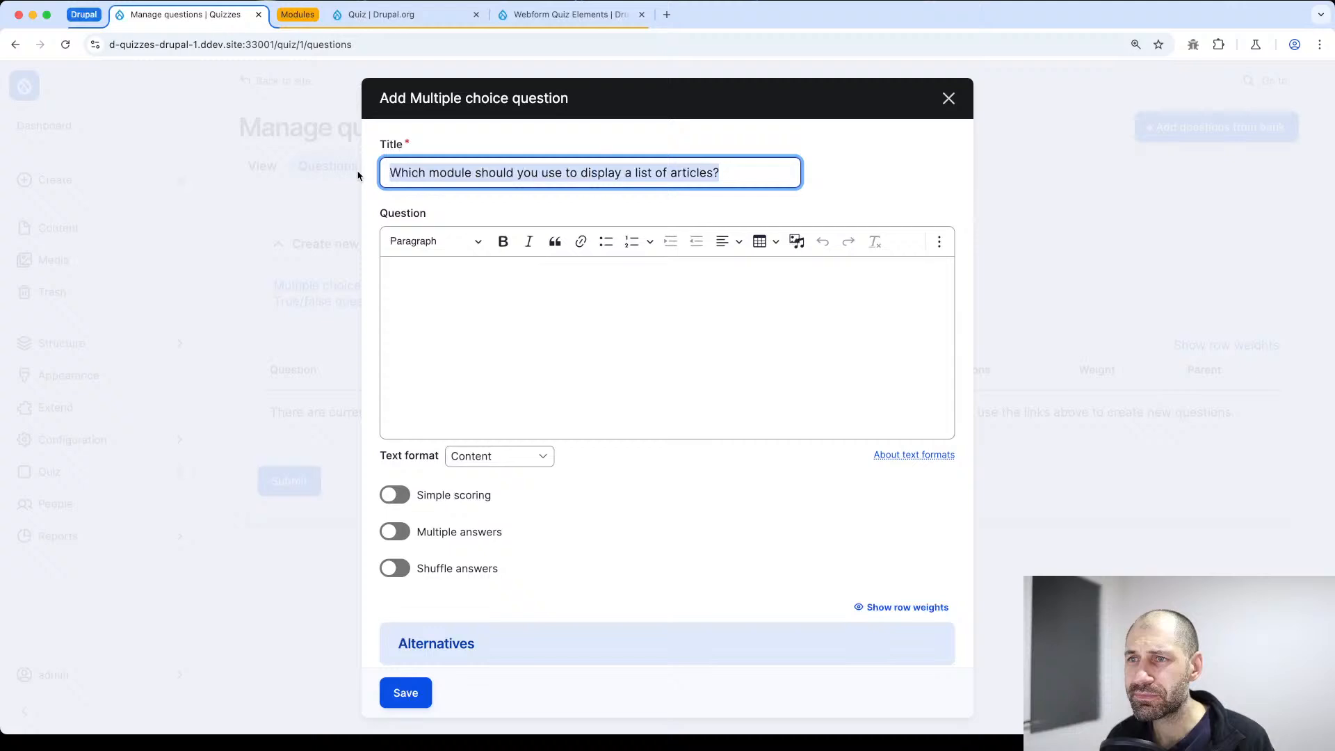
click(483, 333)
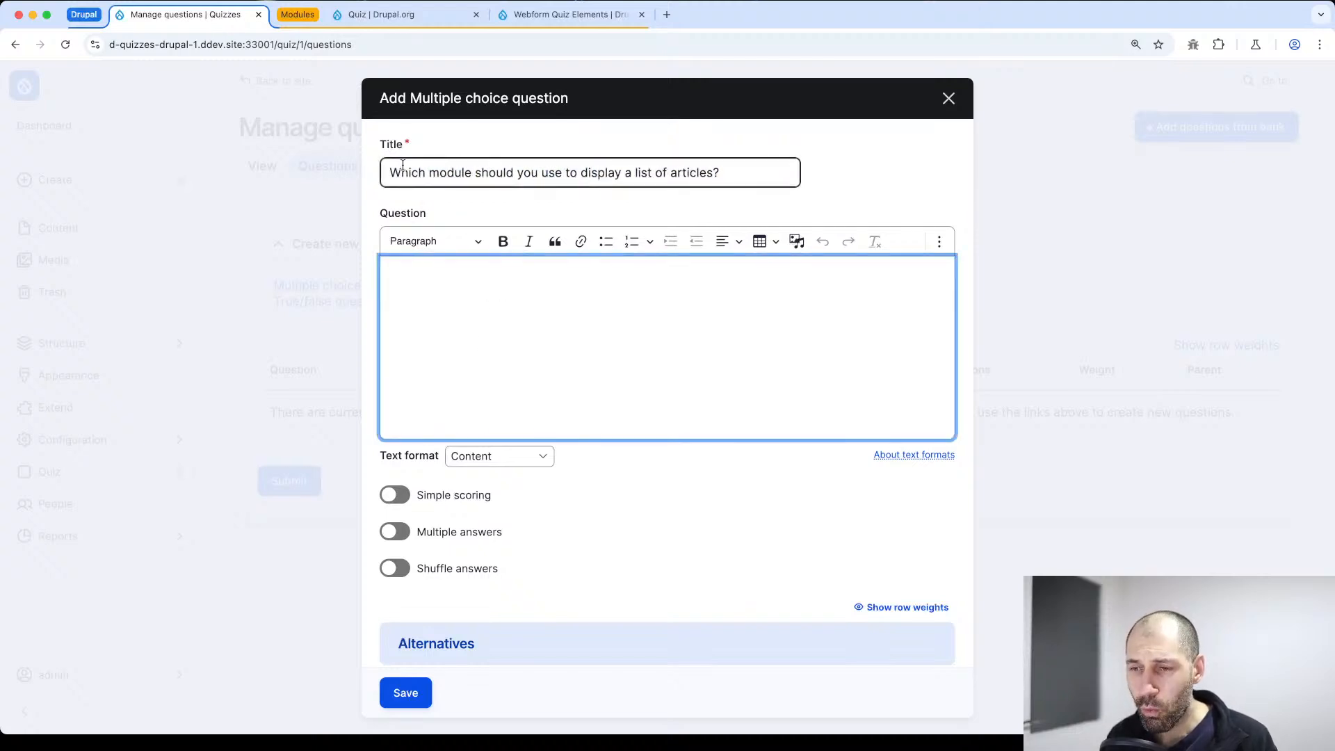
drag(410, 146, 374, 149)
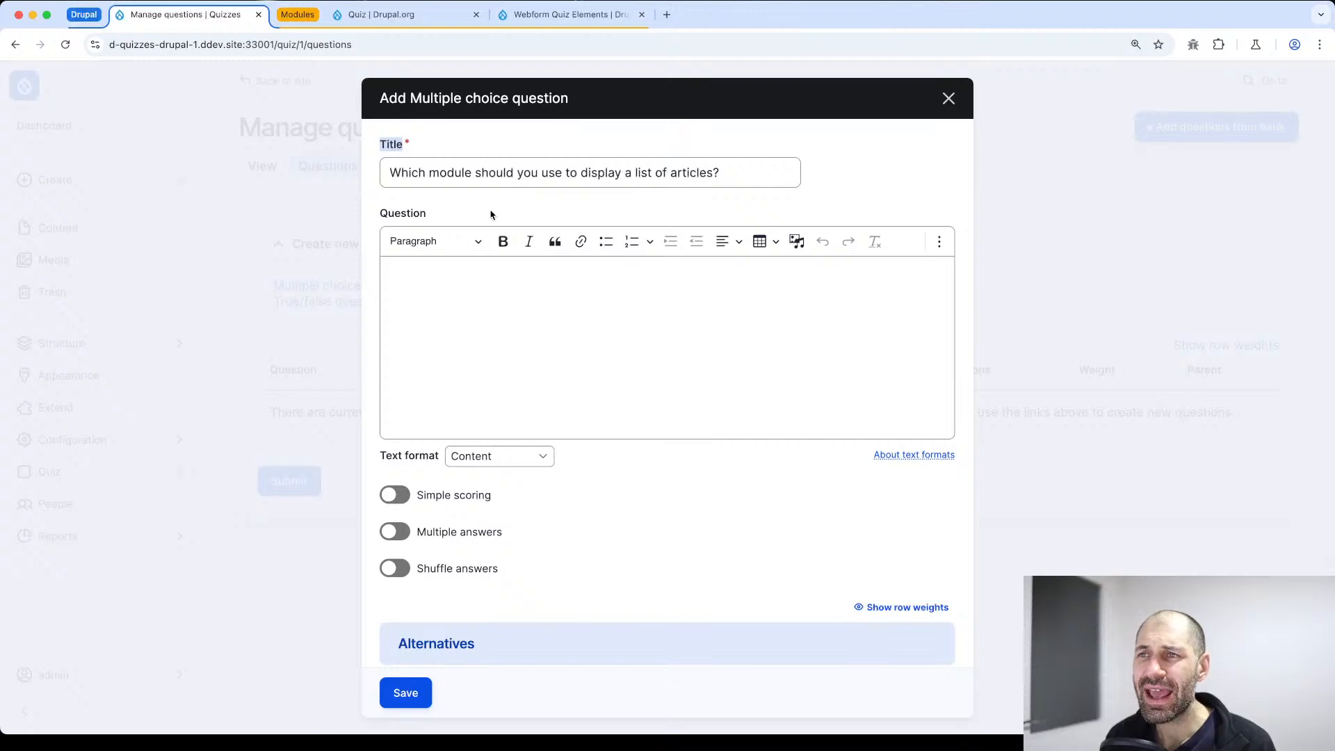
click(433, 272)
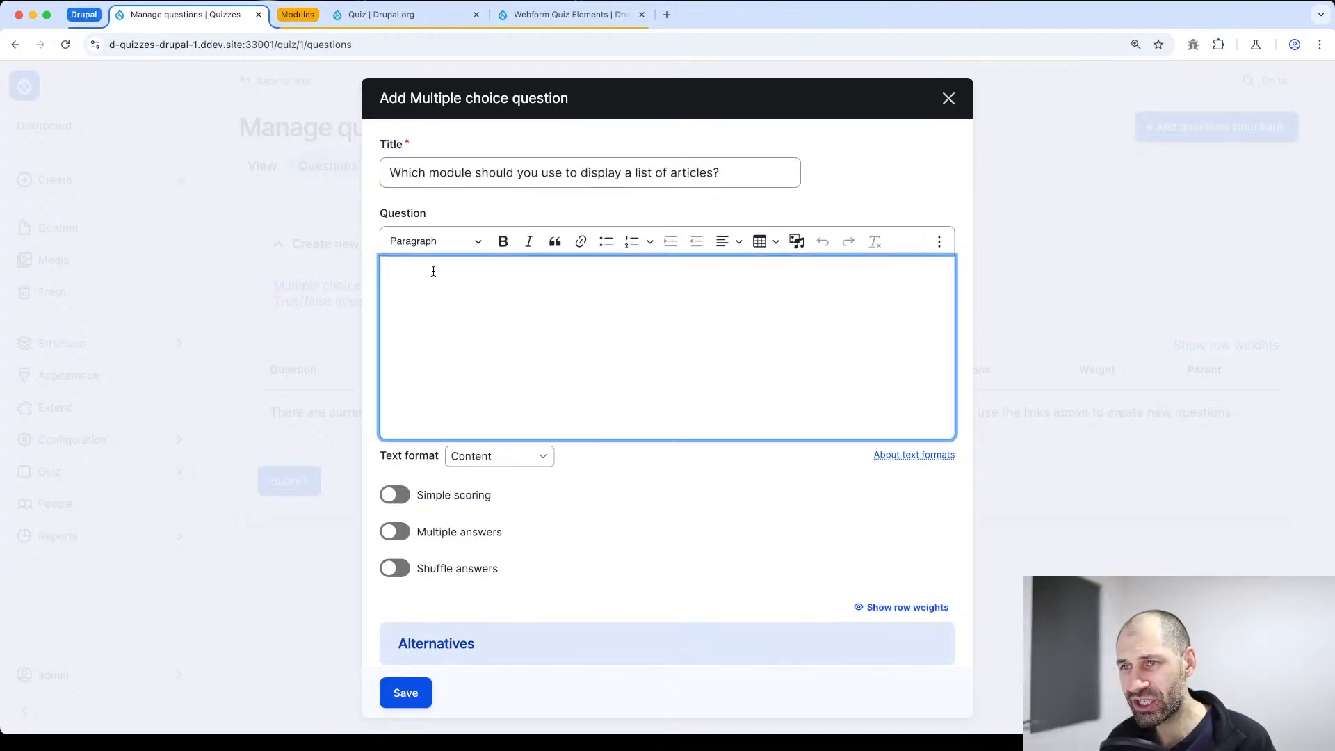
key(super+v)
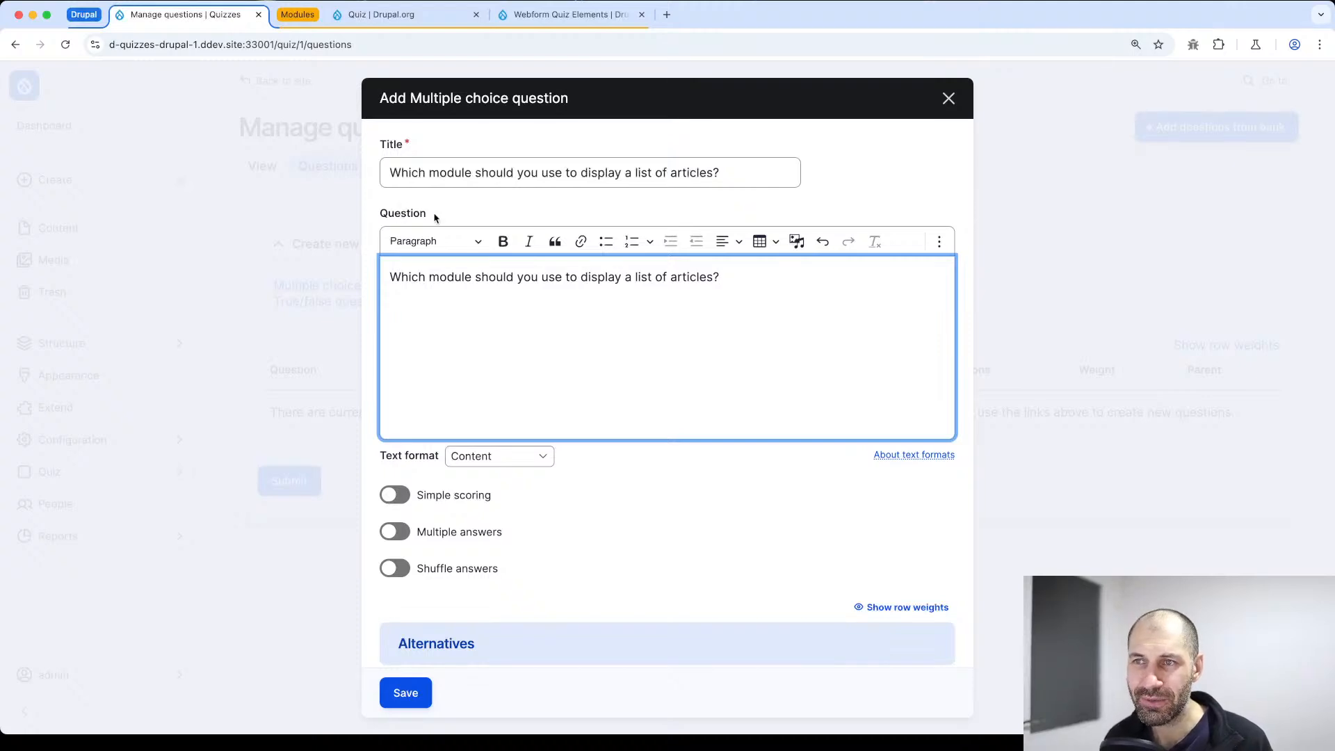
drag(431, 214, 383, 220)
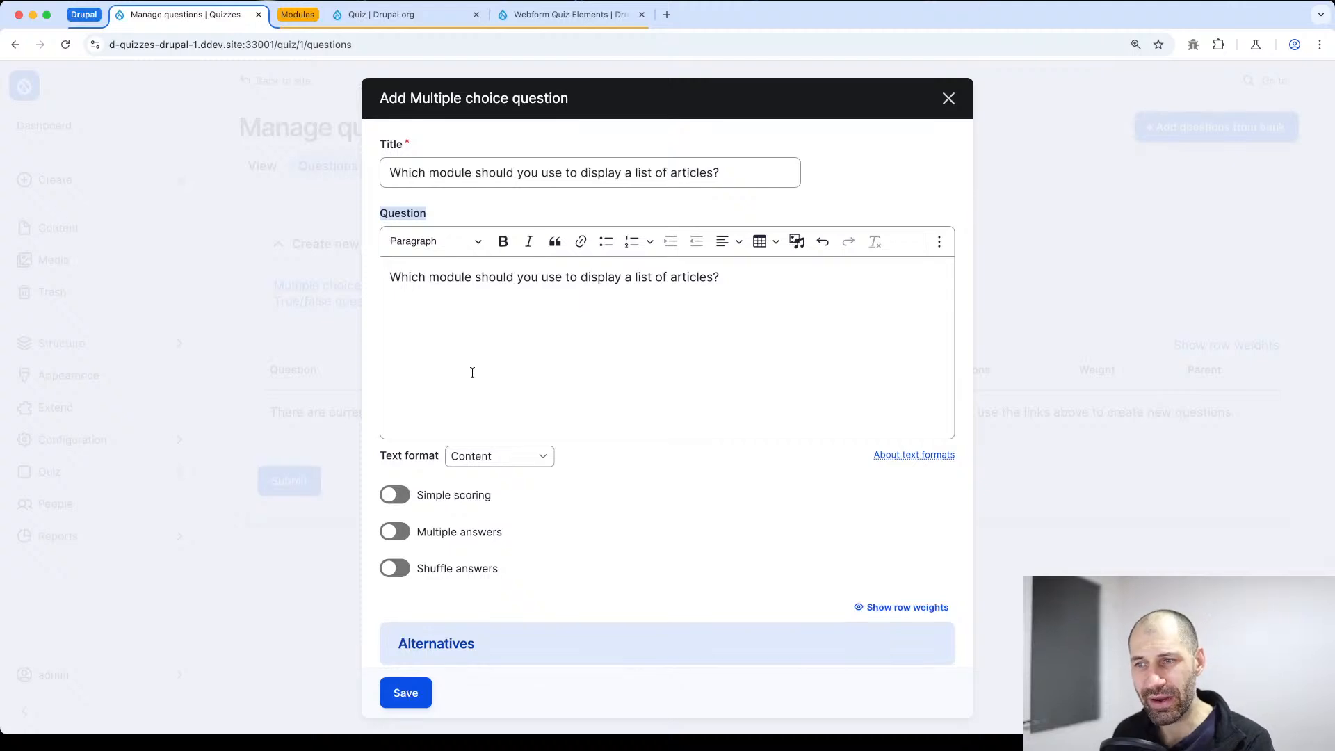
Enter "Views" as the first alternative's answer and mark it as correct
scroll(486, 408, down, 7)
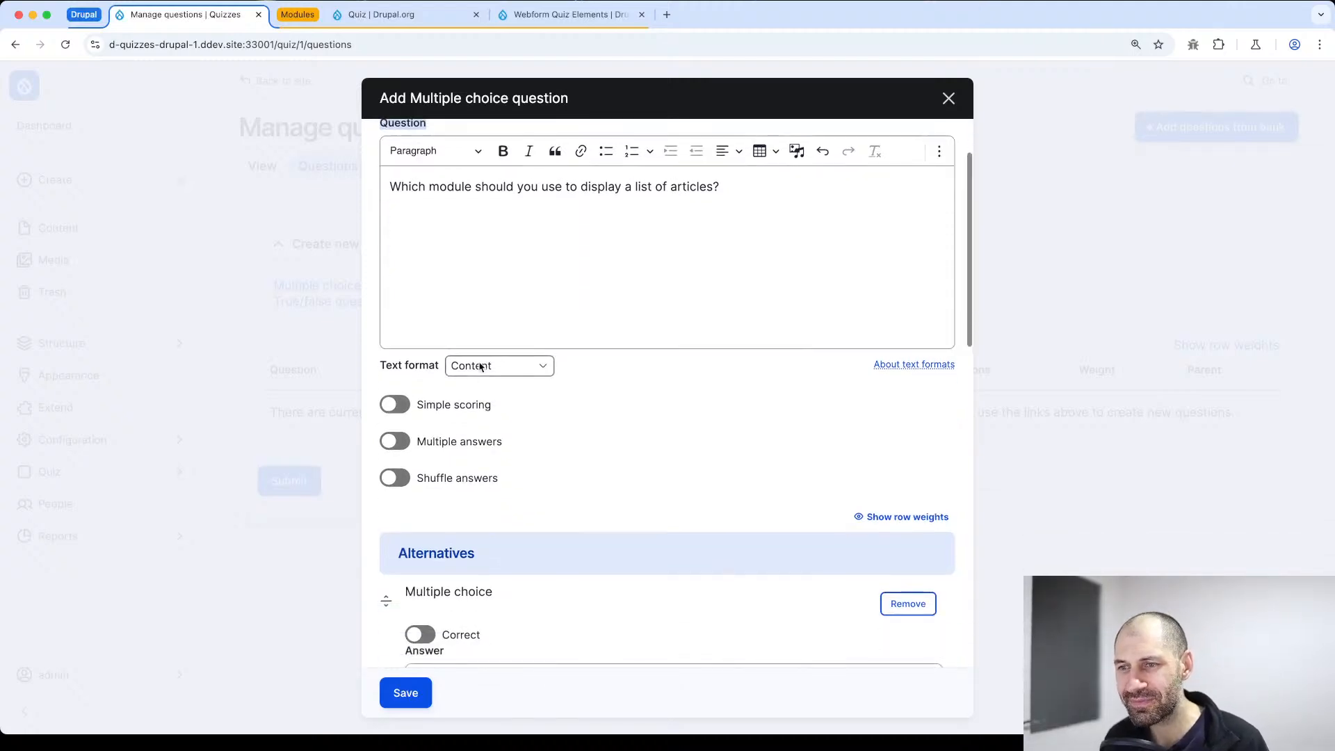
key(super+Tab)
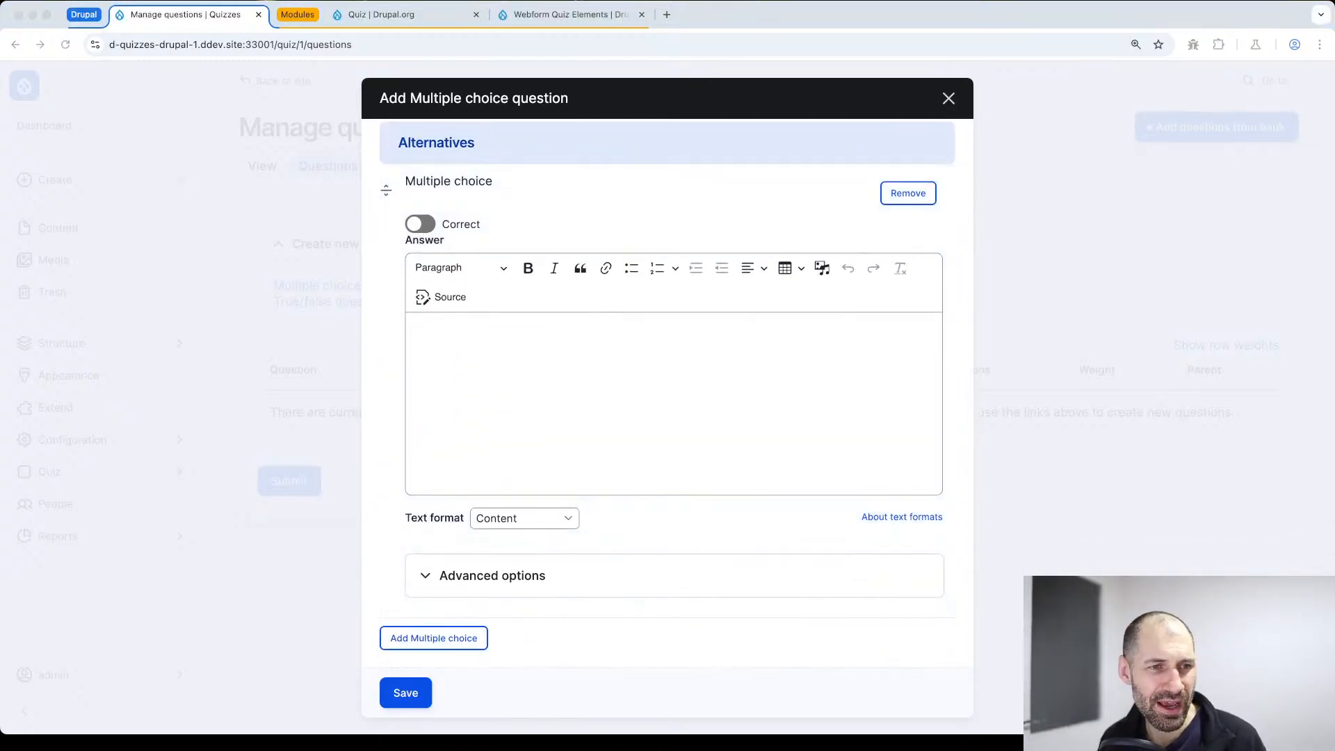
scroll(698, 339, up, 6)
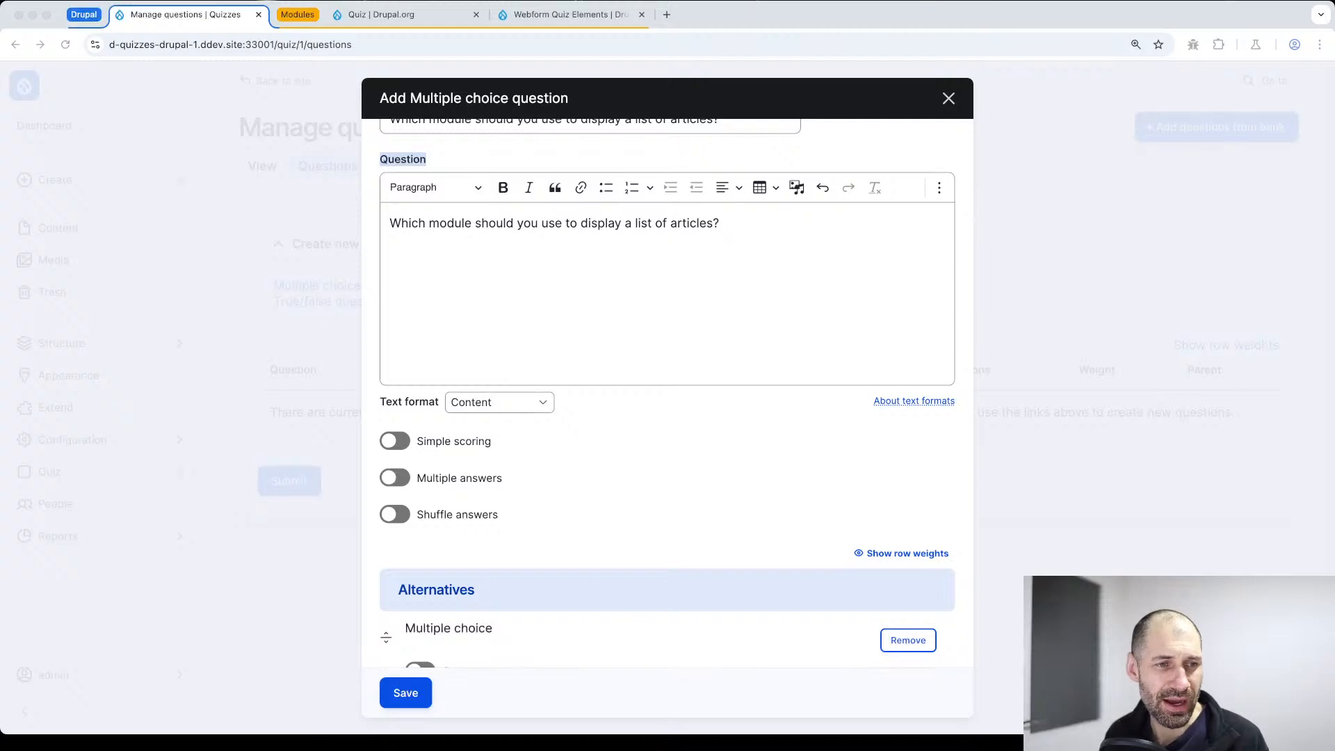
scroll(553, 523, down, 5)
click(459, 530)
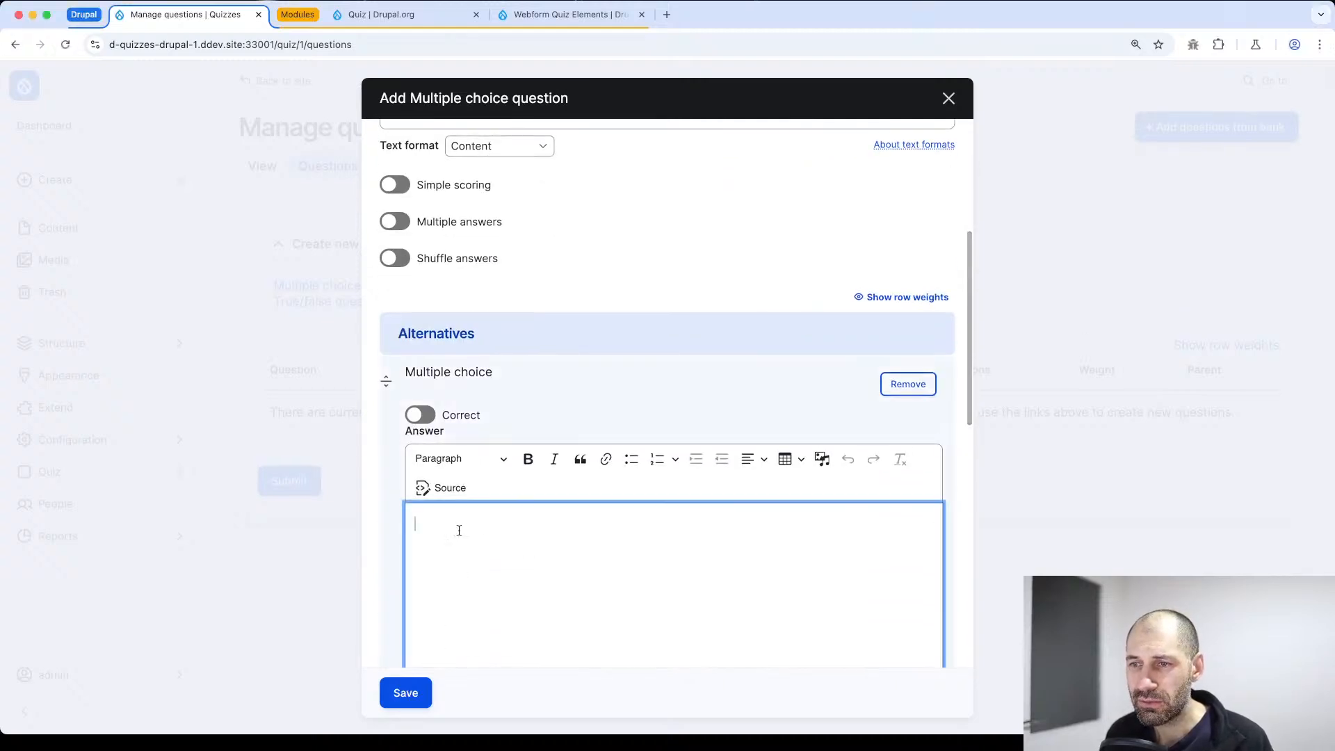
text(Views)
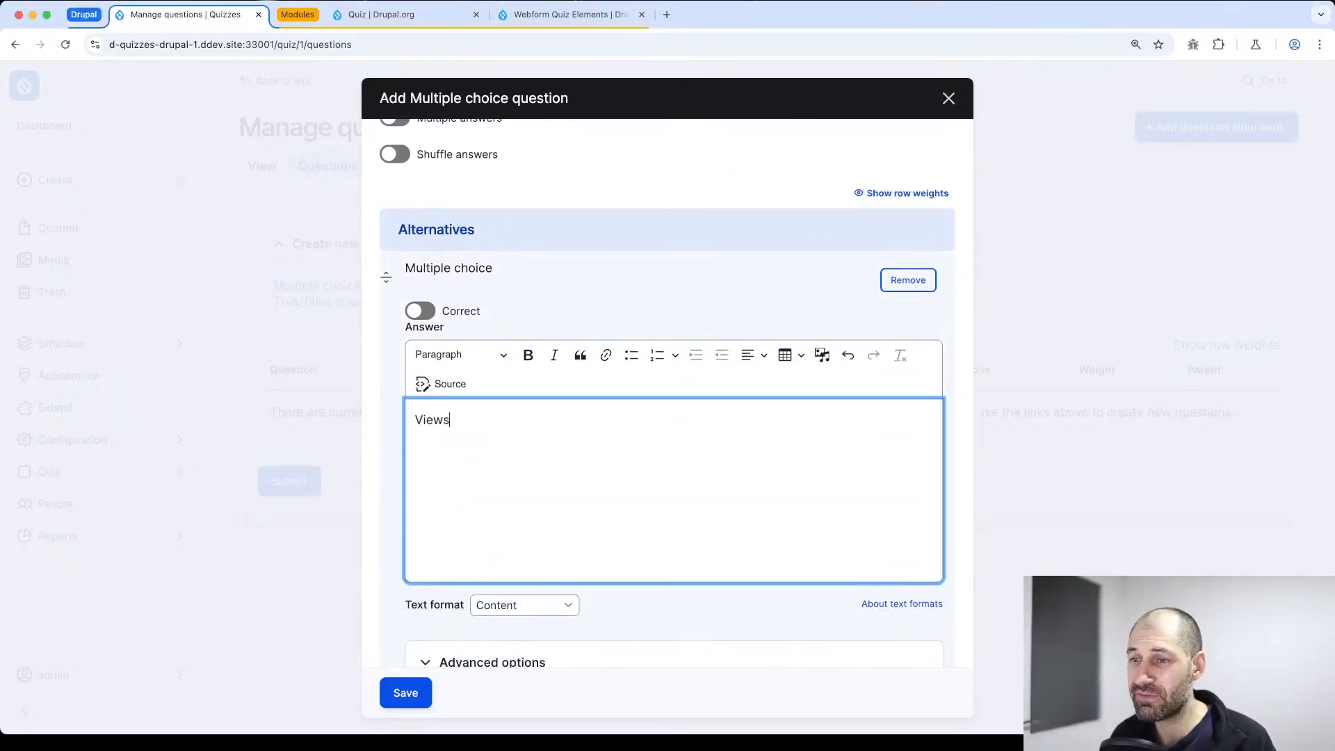
scroll(456, 486, down, 1)
click(420, 305)
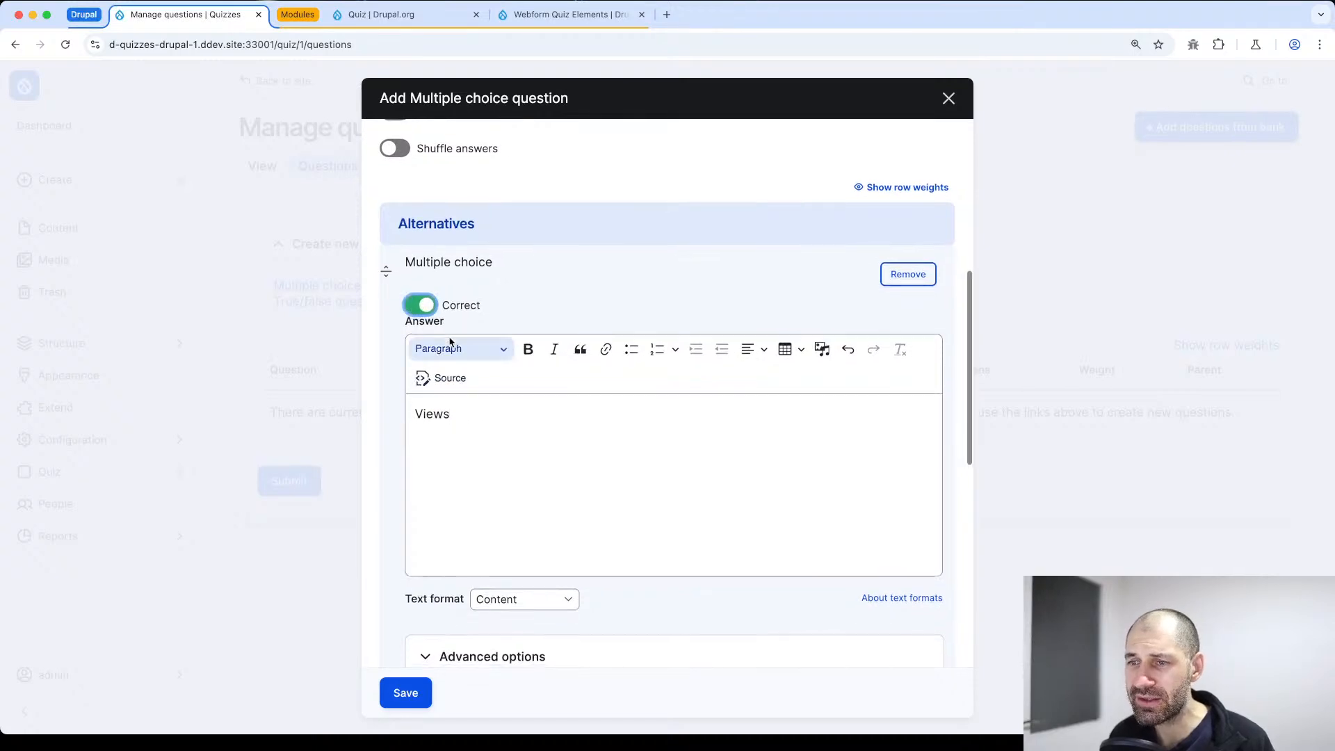
Set the Views alternative's score if chosen to 1 and add a second multiple choice alternative
scroll(450, 341, down, 3)
click(485, 453)
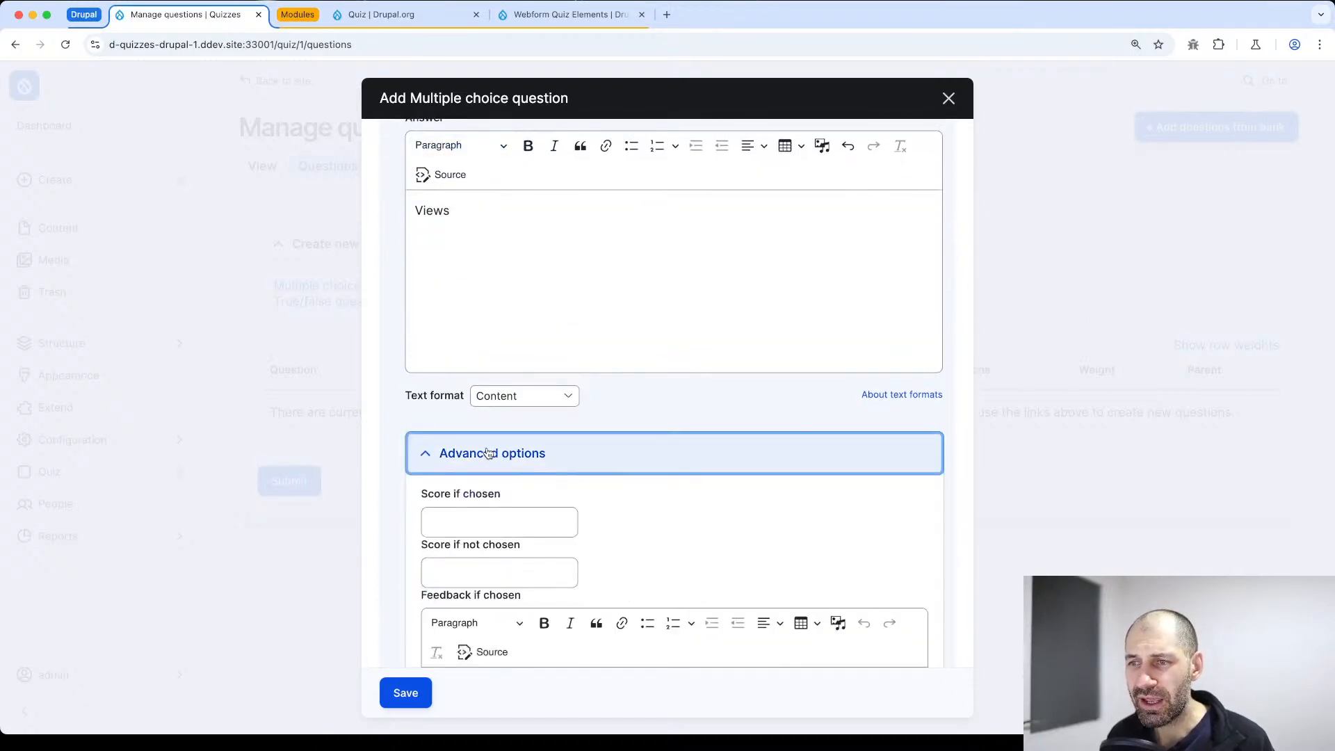
click(468, 521)
text(1)
scroll(468, 535, down, 5)
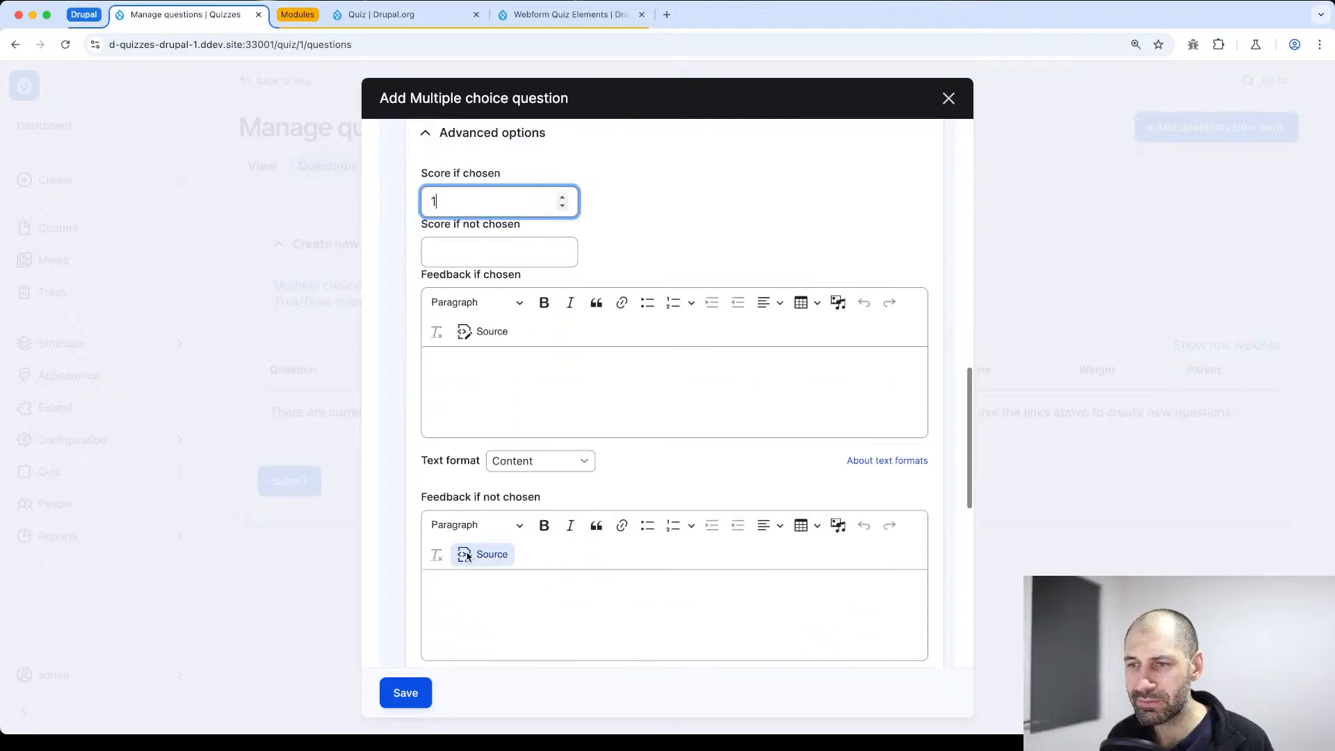
scroll(468, 553, down, 5)
click(451, 573)
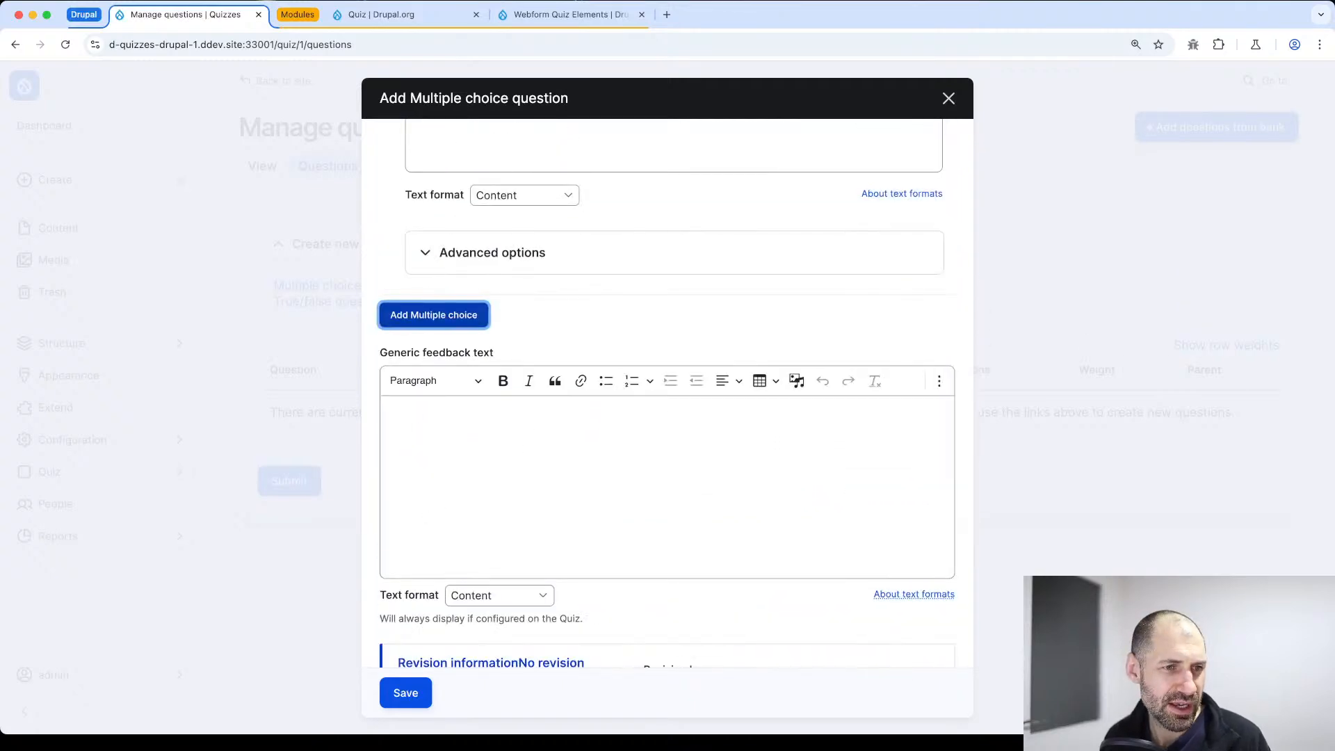
click(473, 443)
text(Commerce)
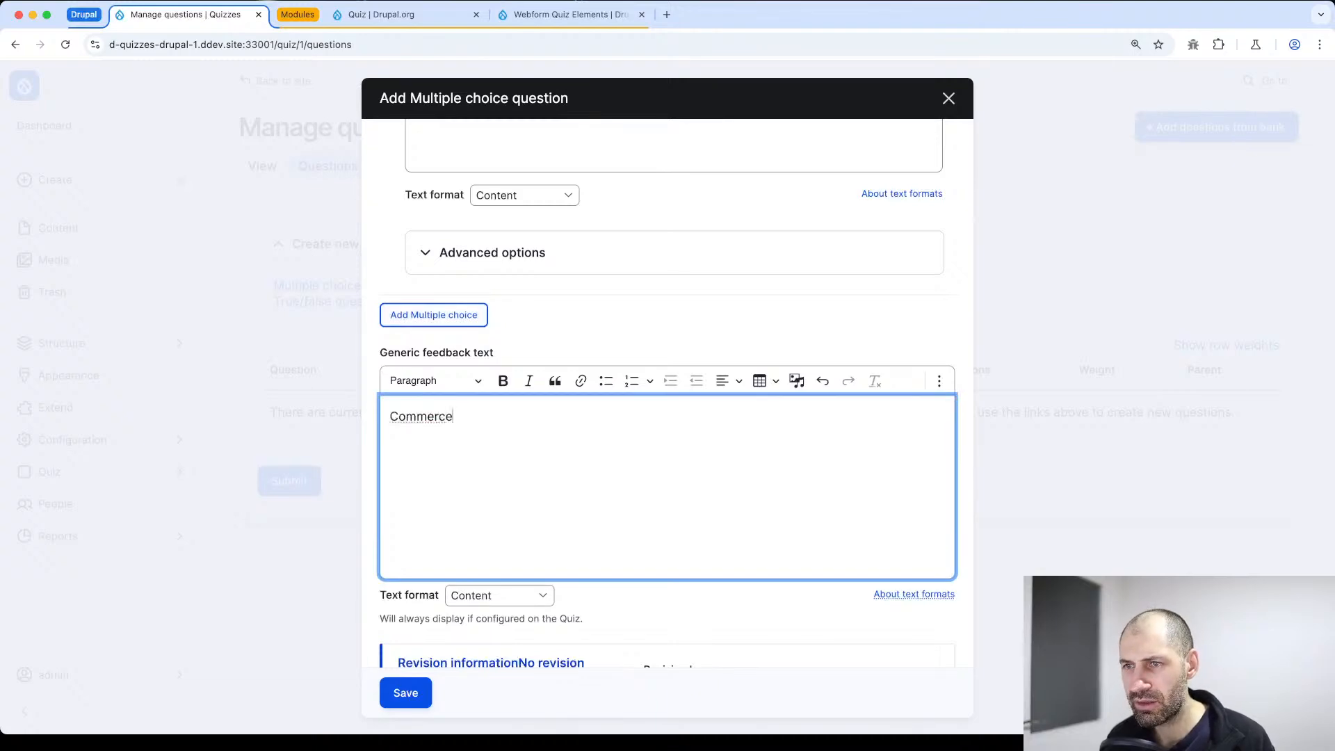
scroll(462, 469, down, 3)
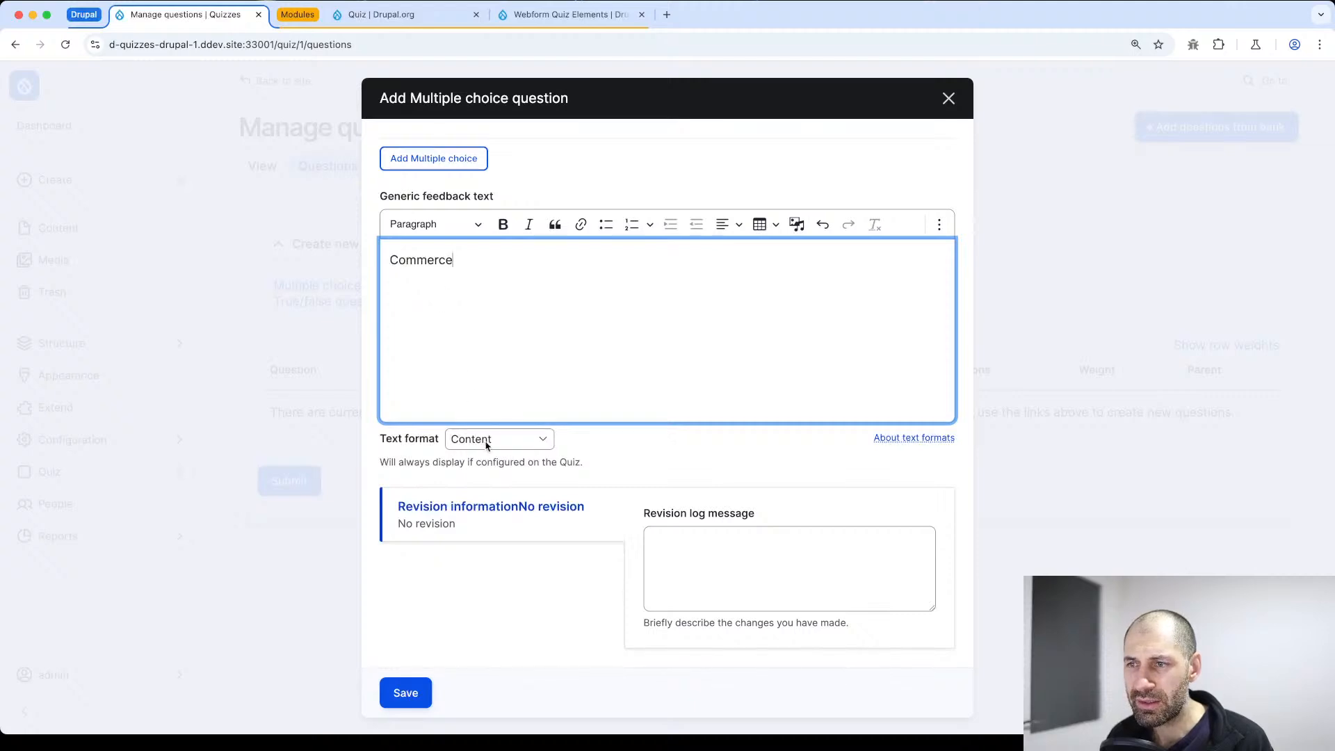
scroll(480, 398, up, 2)
key(super+a)
key(super+x)
Enter "Commerce" as the second alternative's answer
scroll(476, 392, up, 5)
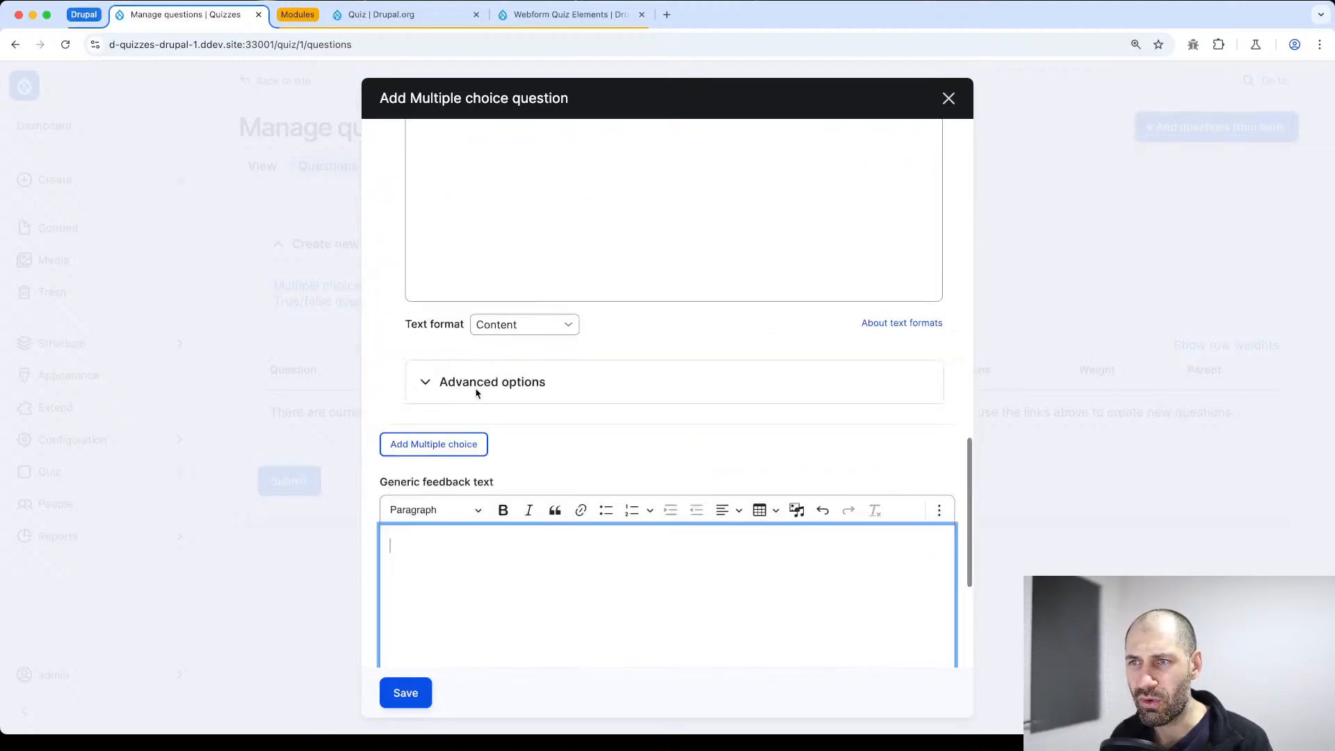
click(470, 369)
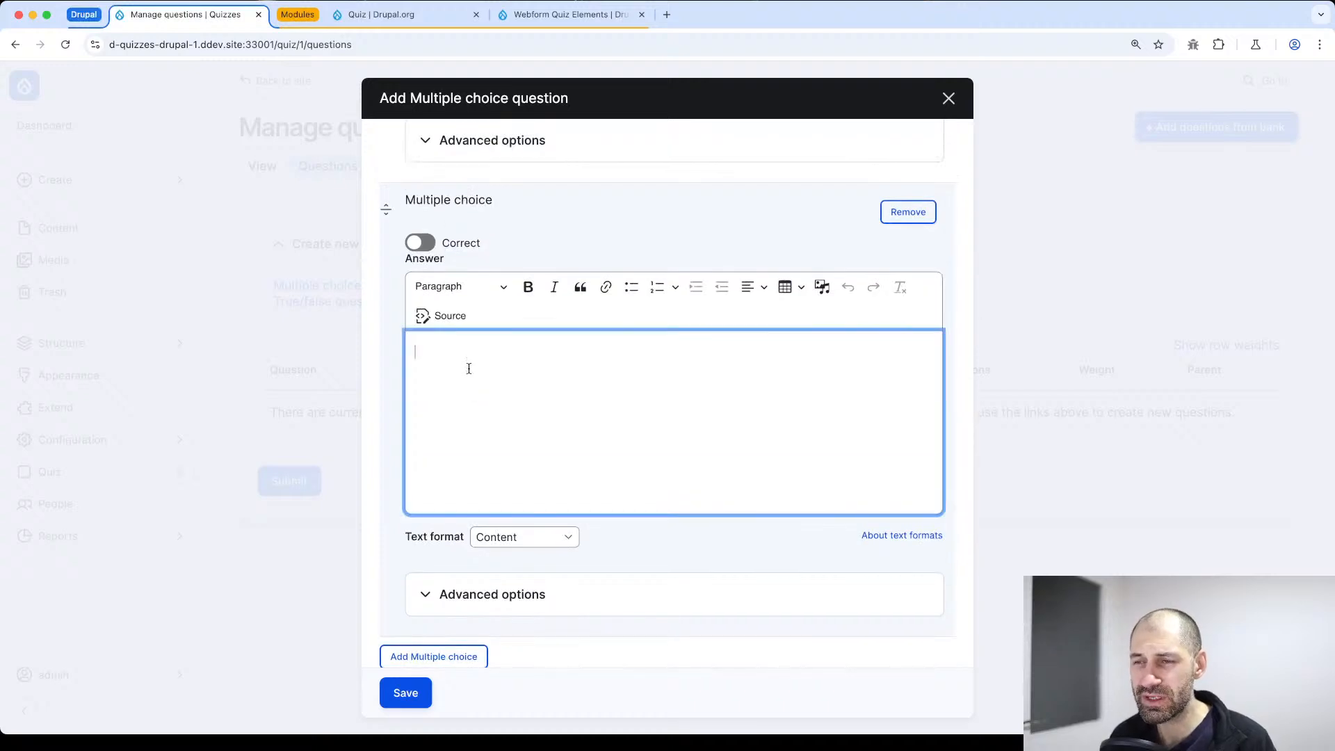
text(Commerce)
Add a third multiple choice alternative with the answer "Rules"
scroll(470, 379, down, 6)
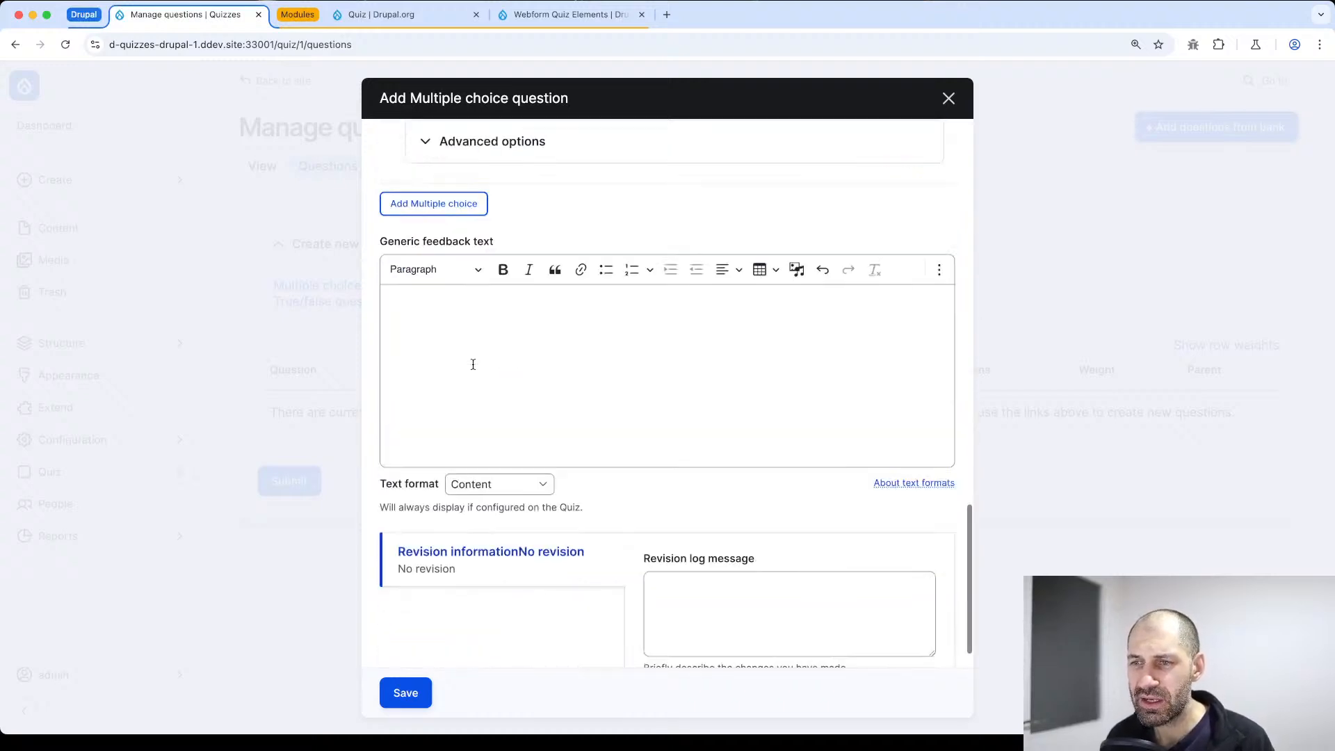
scroll(471, 361, up, 2)
click(438, 334)
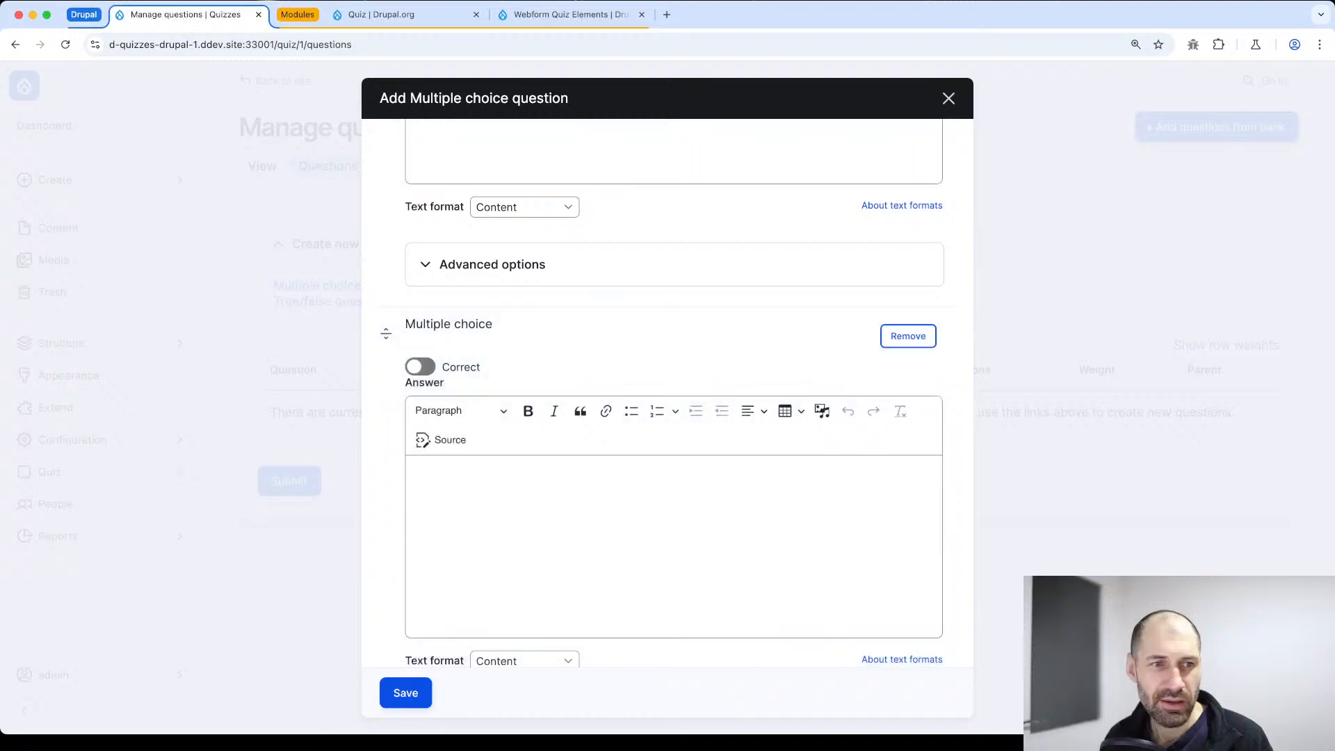
click(450, 528)
text(Rules)
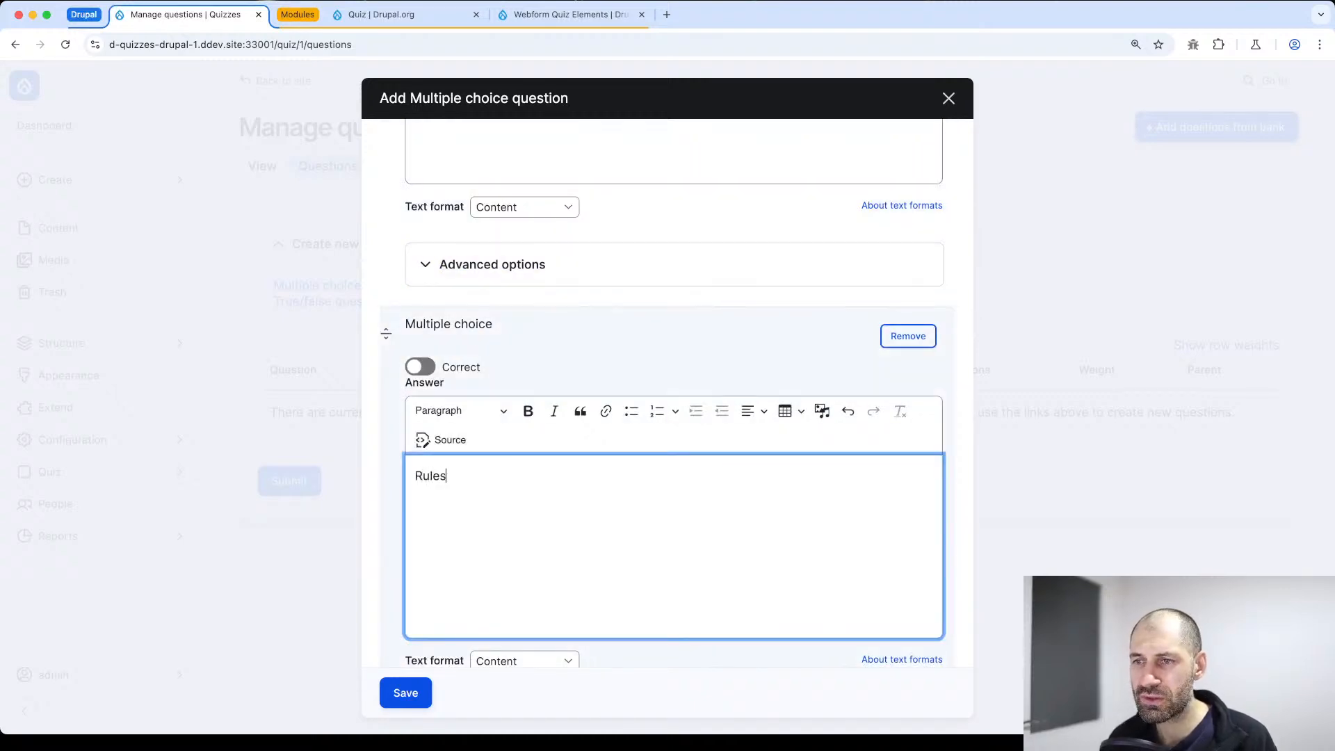
Add a fourth multiple choice alternative with the answer "React"
scroll(450, 528, down, 3)
scroll(434, 636, down, 4)
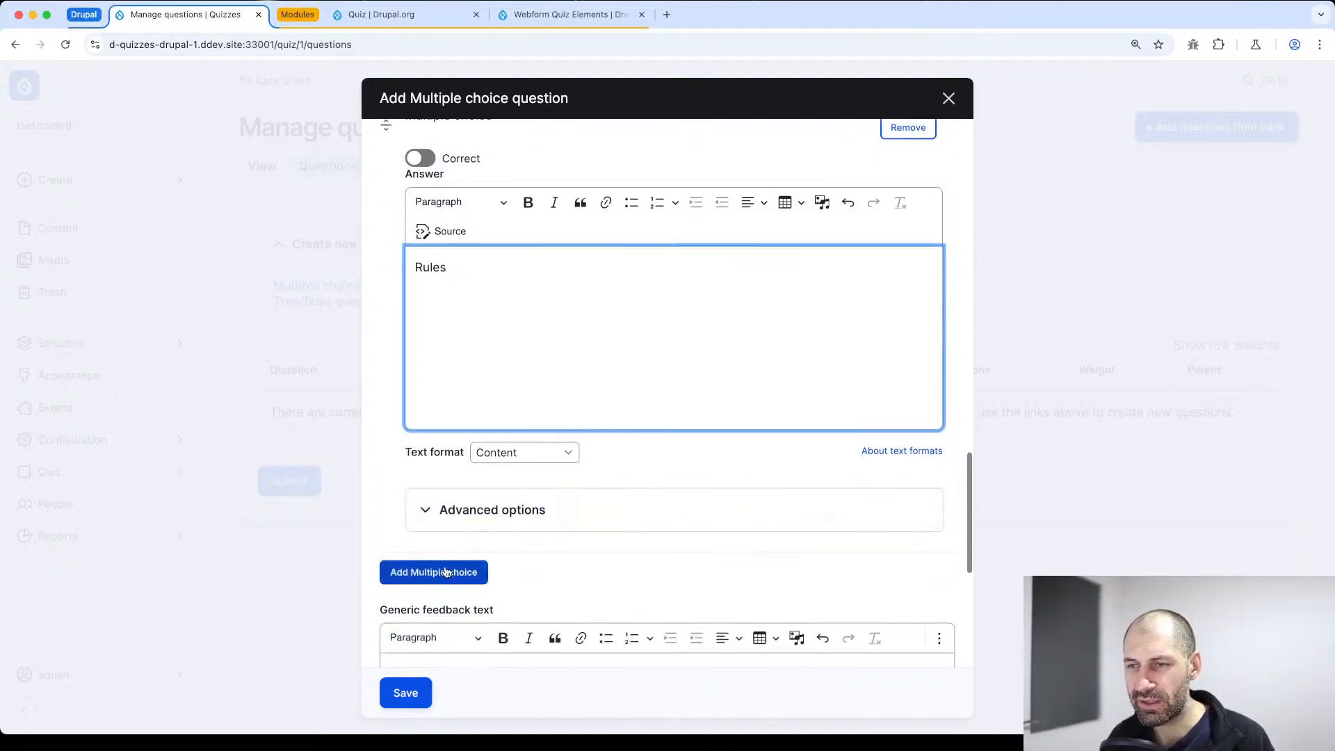
click(438, 568)
click(482, 281)
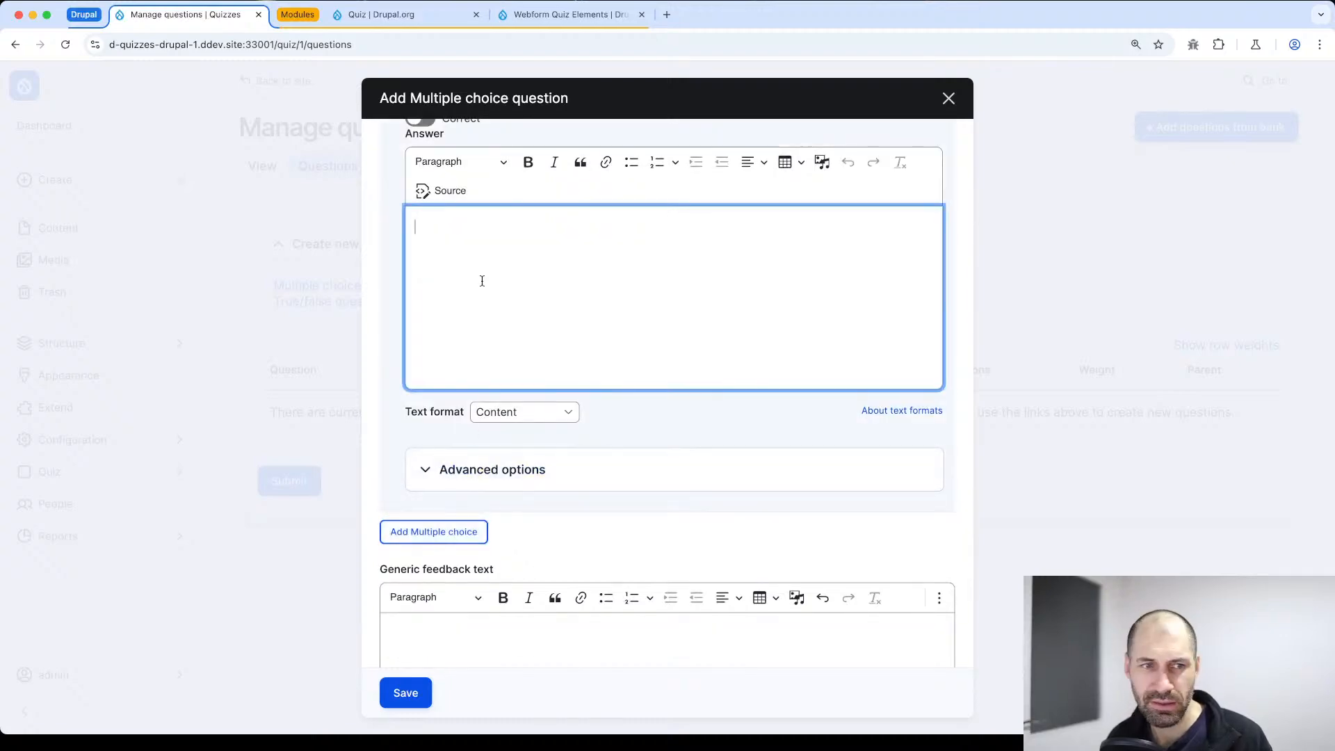
text(React)
Check the advanced scoring options of the Views alternative and save the multiple choice question
scroll(490, 306, up, 10)
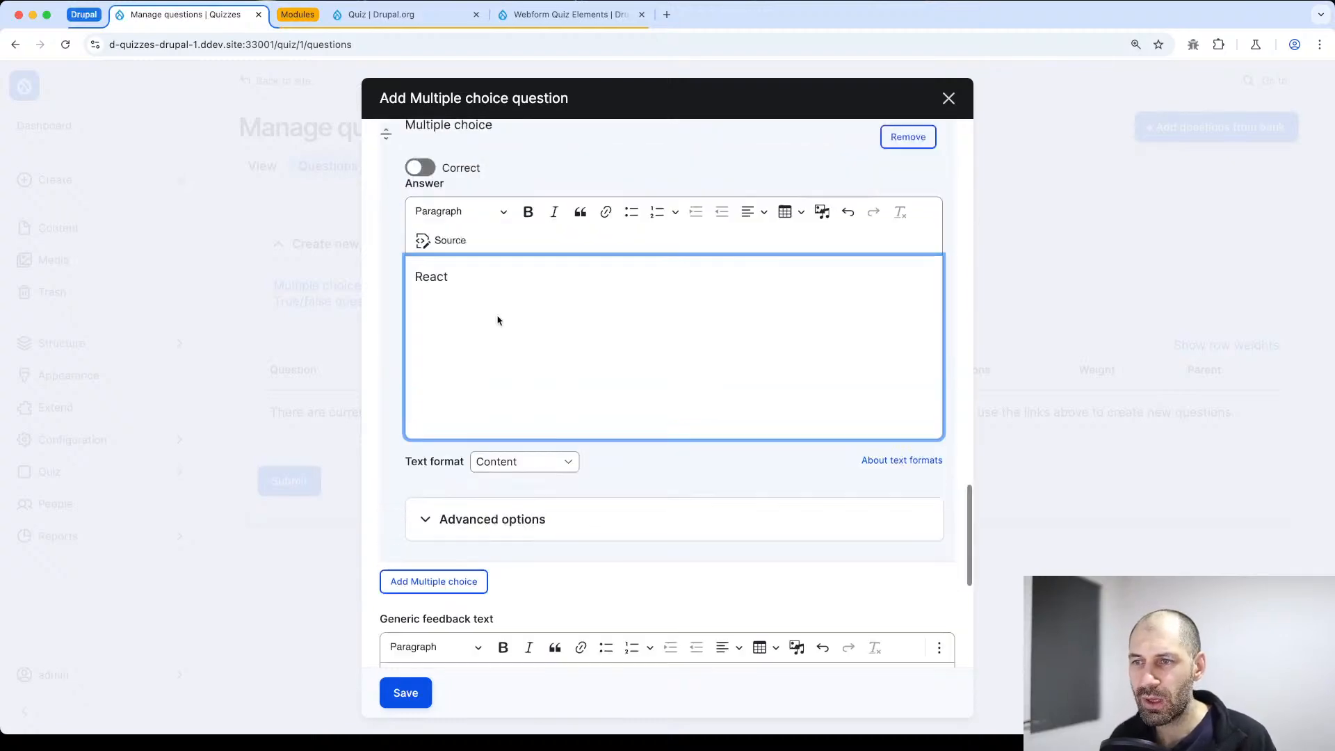
scroll(461, 401, up, 8)
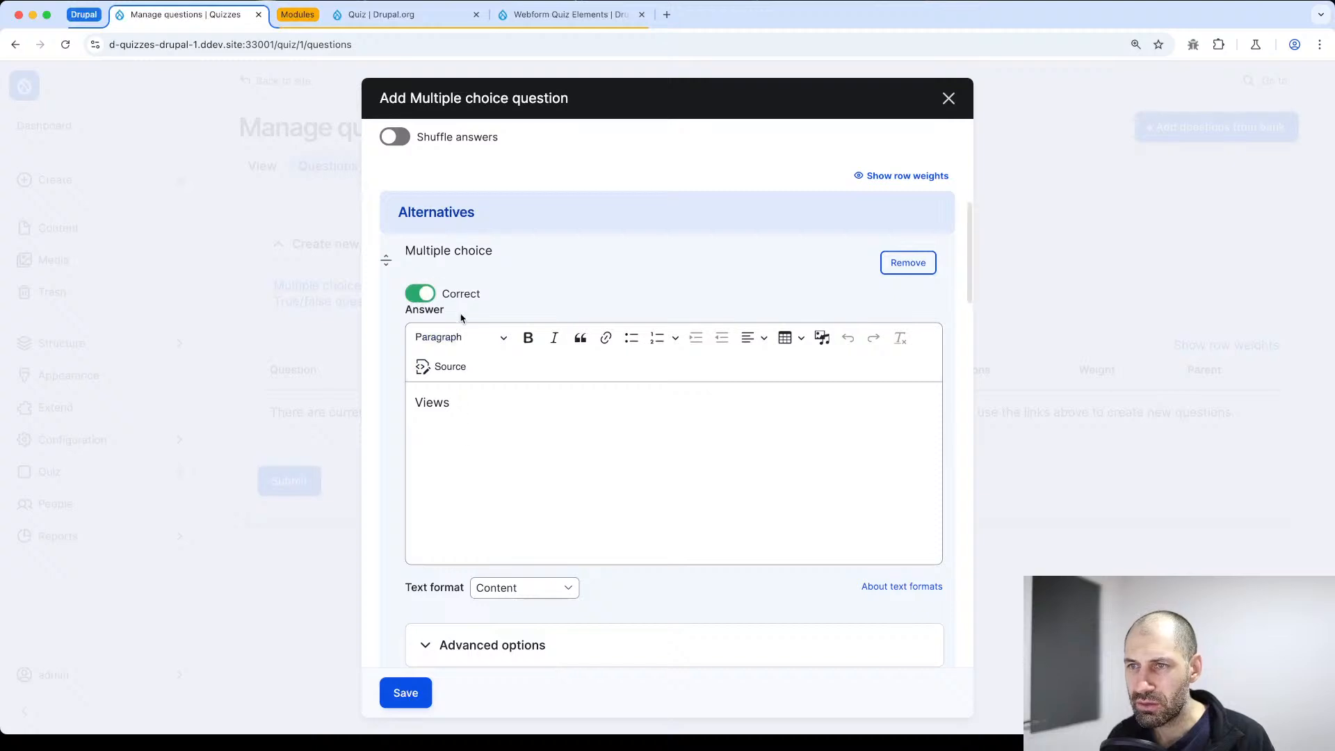
click(478, 641)
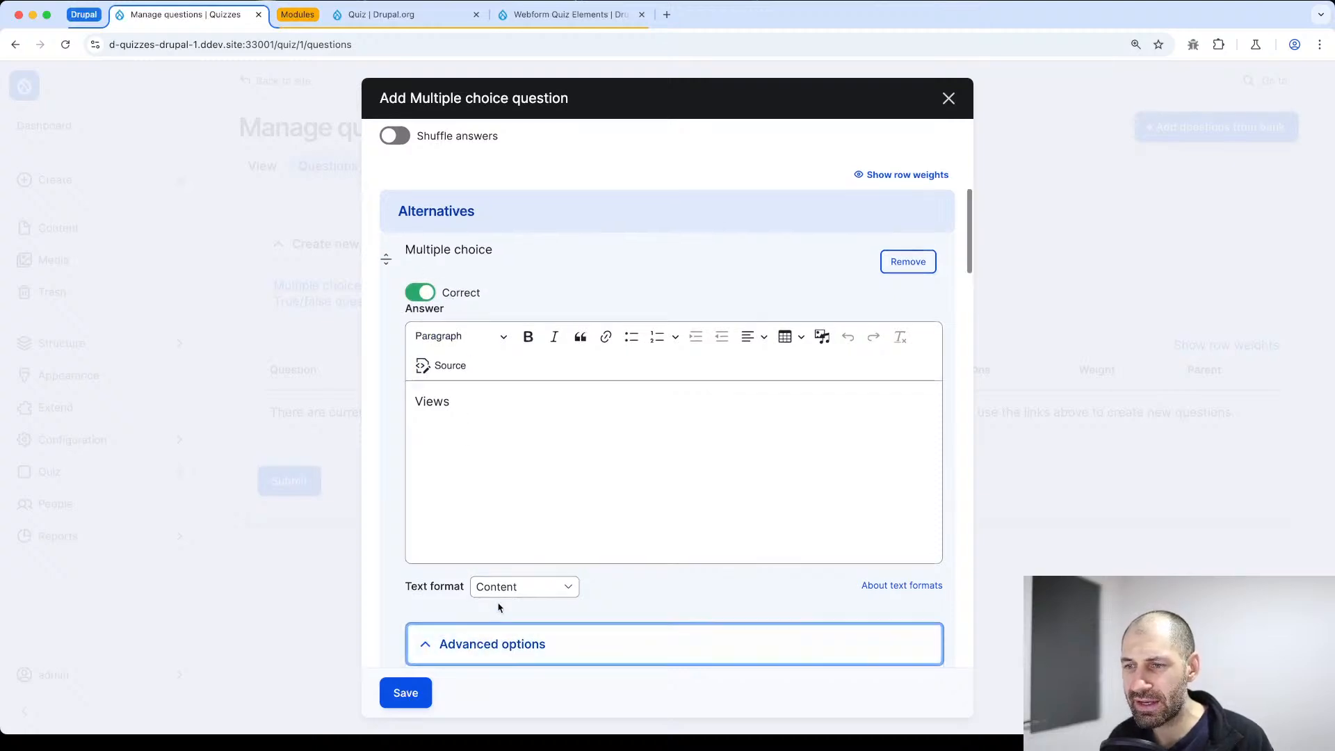
scroll(486, 556, down, 4)
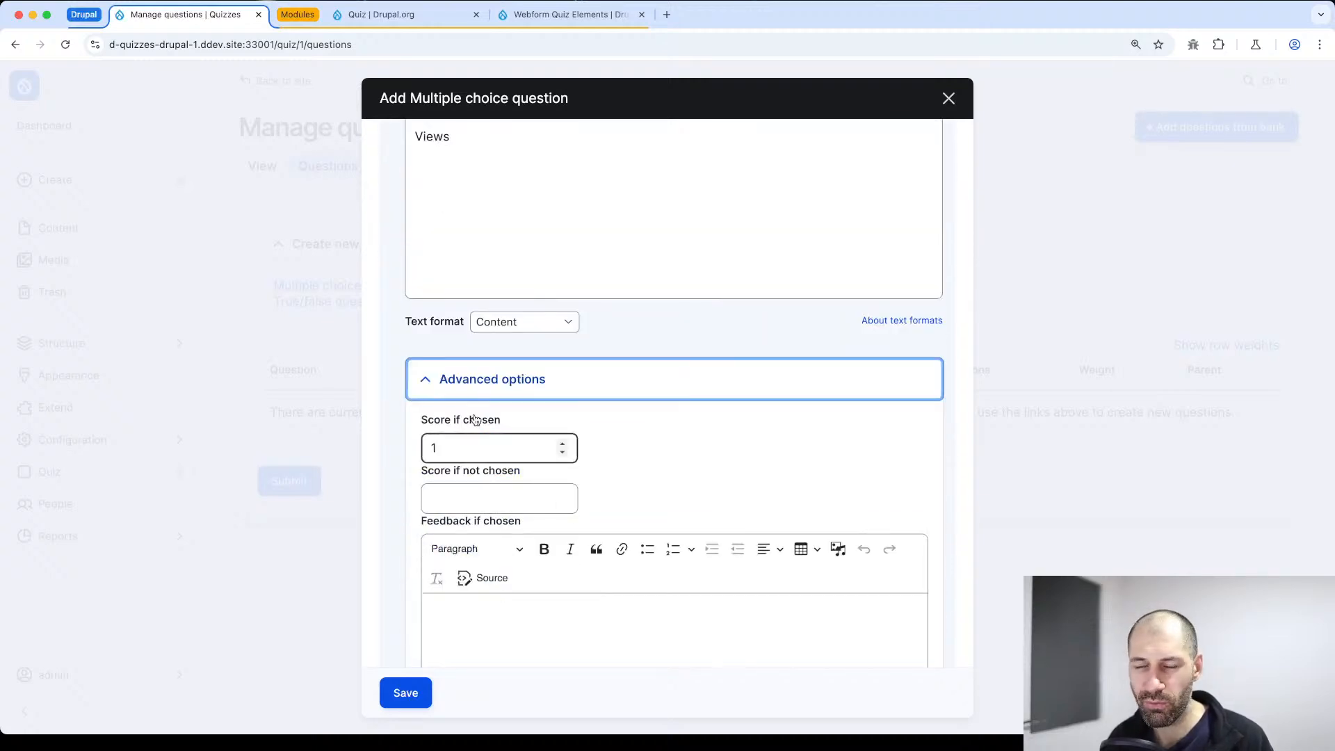
scroll(500, 452, down, 10)
click(406, 693)
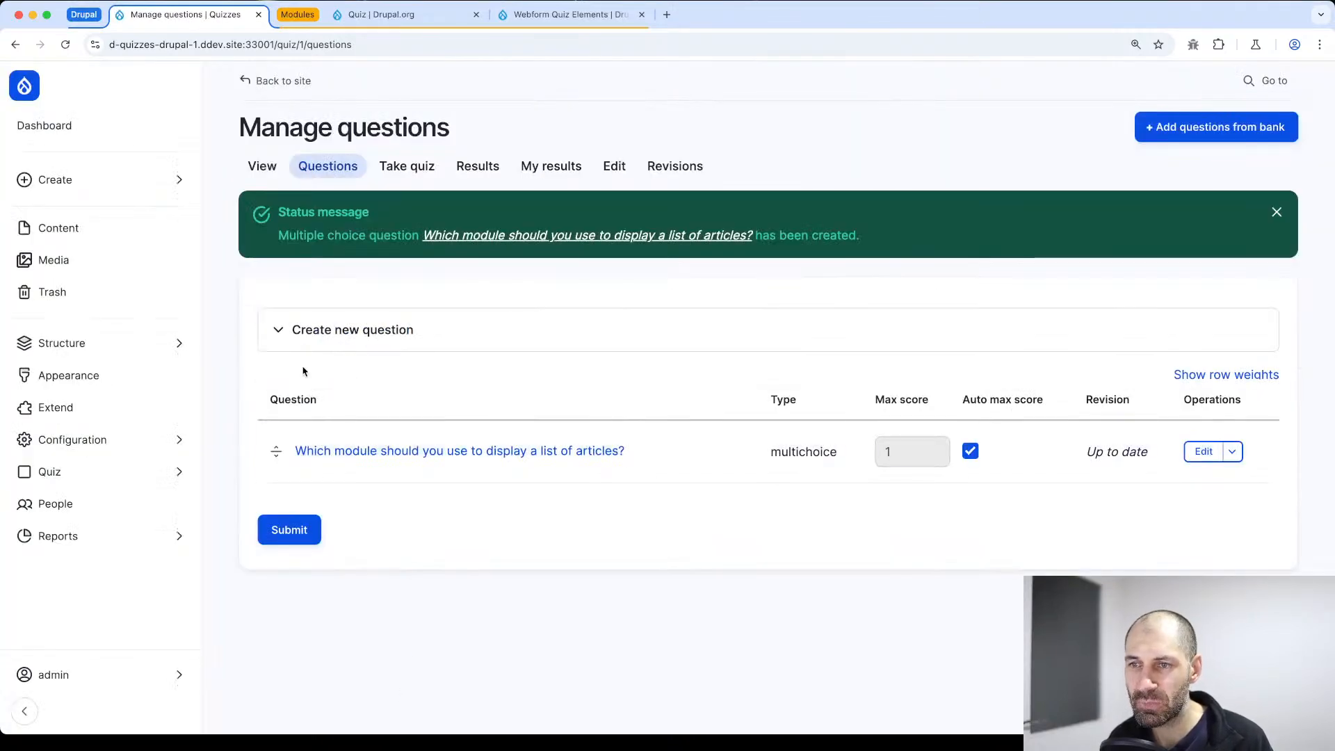
Create a new true/false question with "Is Drupal written in PHP?" as both the title and the question text
click(299, 330)
click(334, 394)
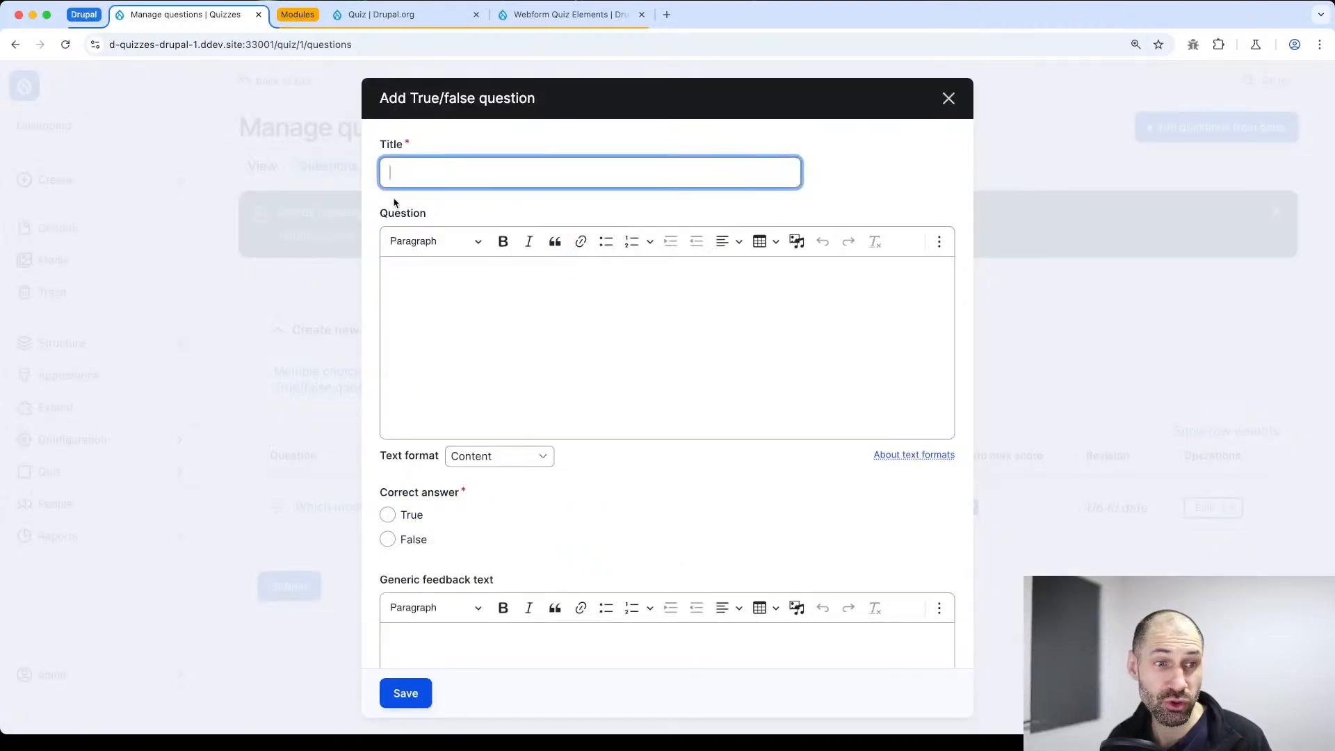
key(super+Tab)
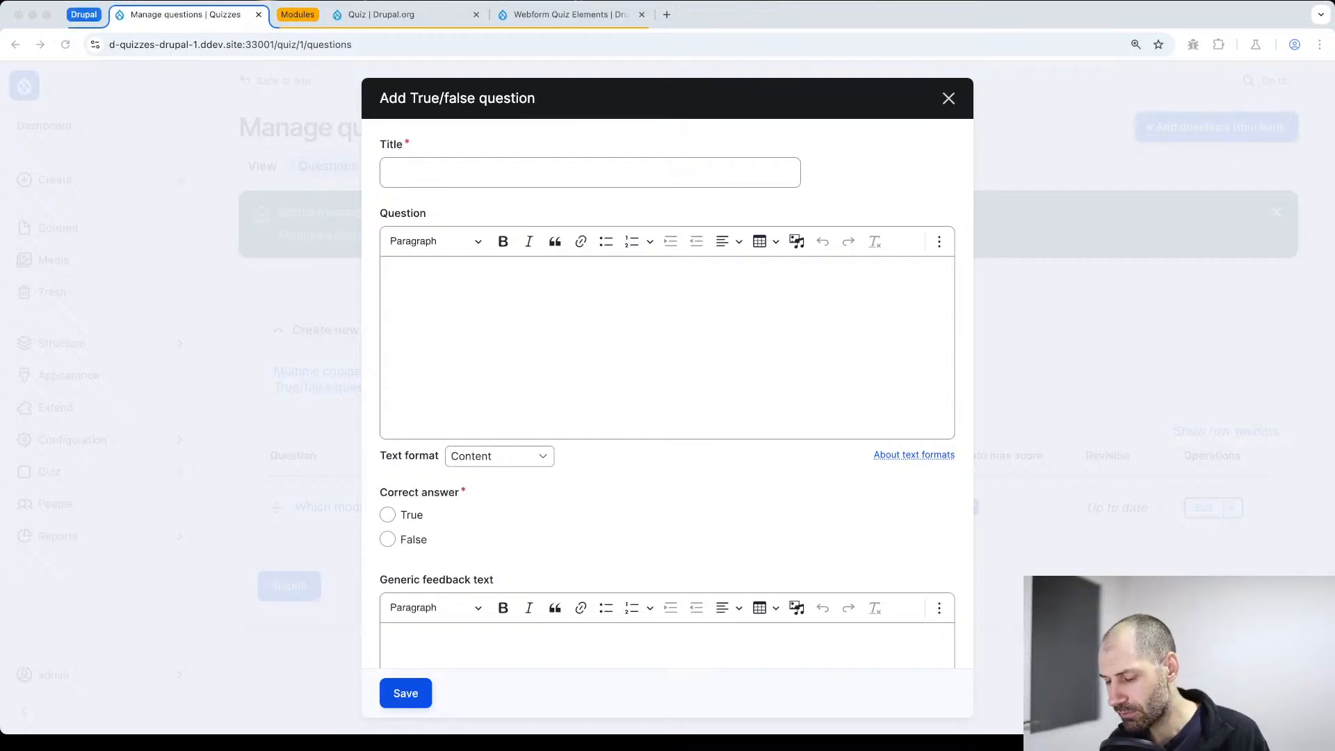
click(465, 166)
key(super+v)
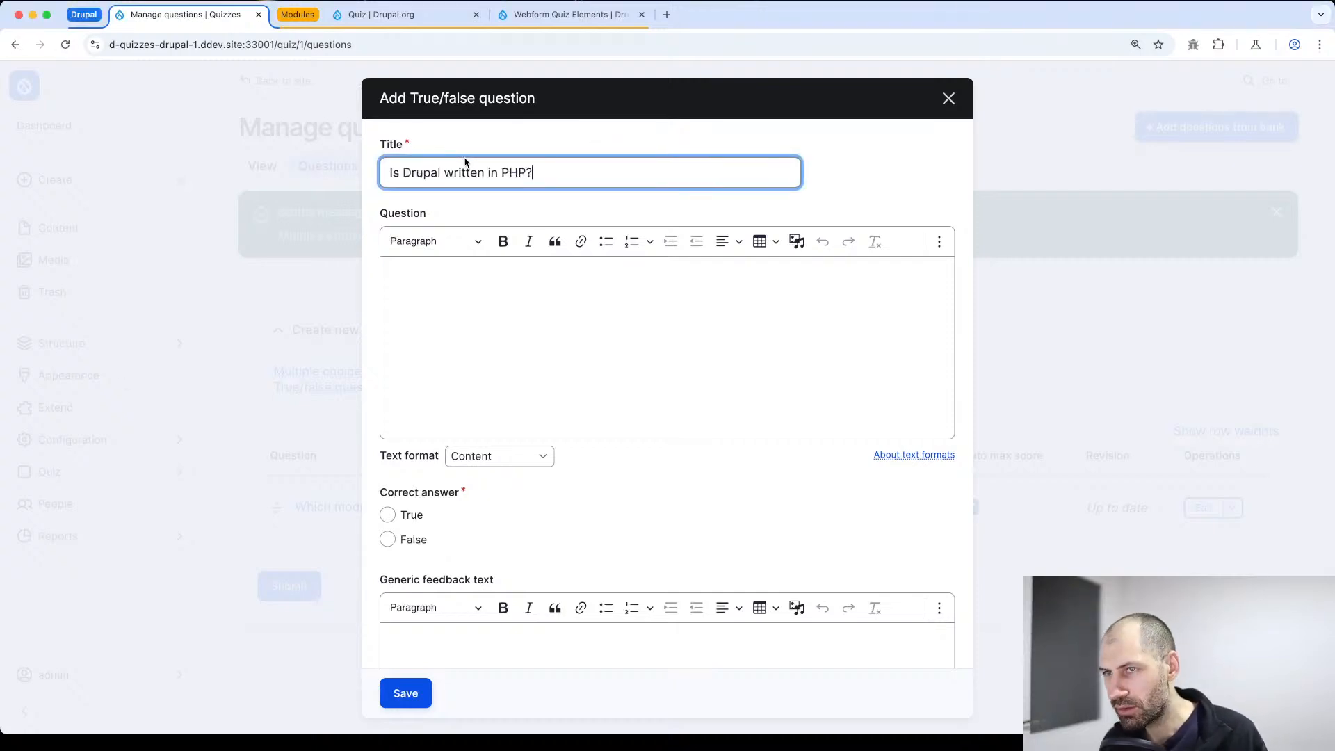
key(Tab)
key(super+v)
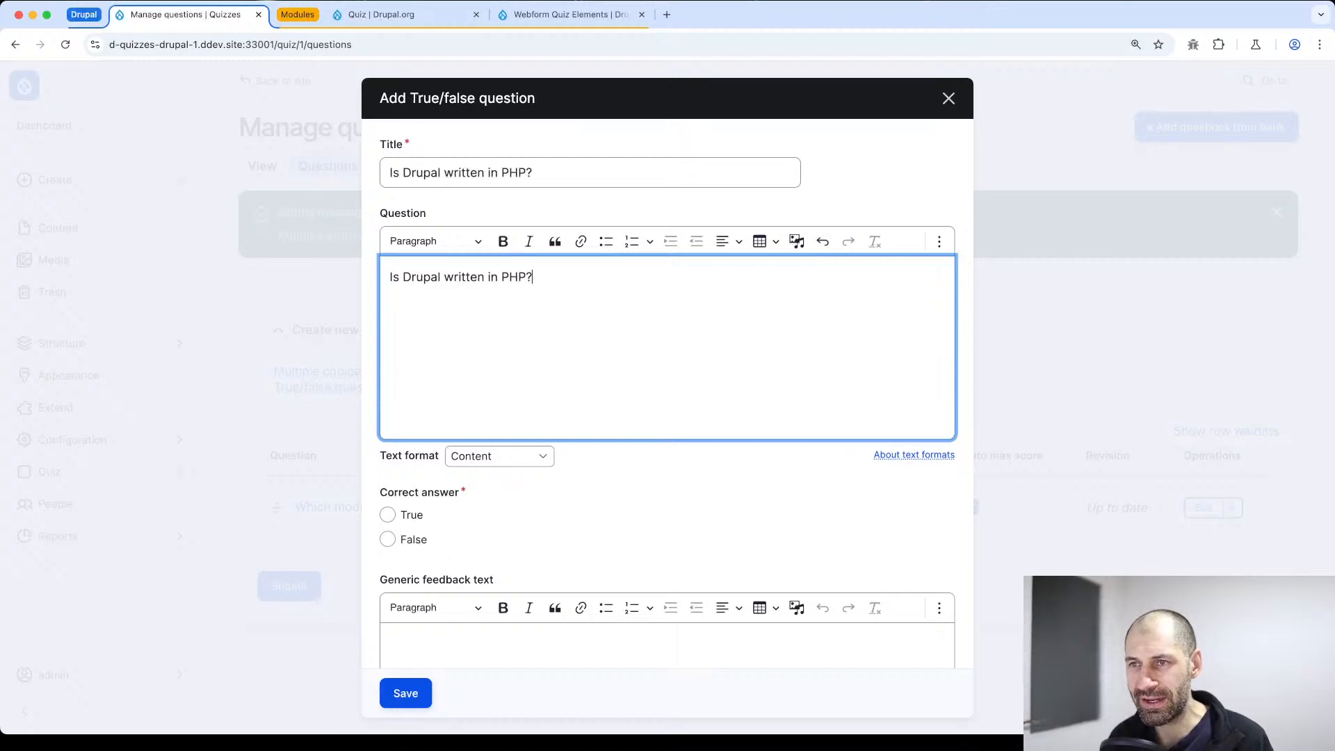
Set the correct answer to True and save the true/false question
click(388, 515)
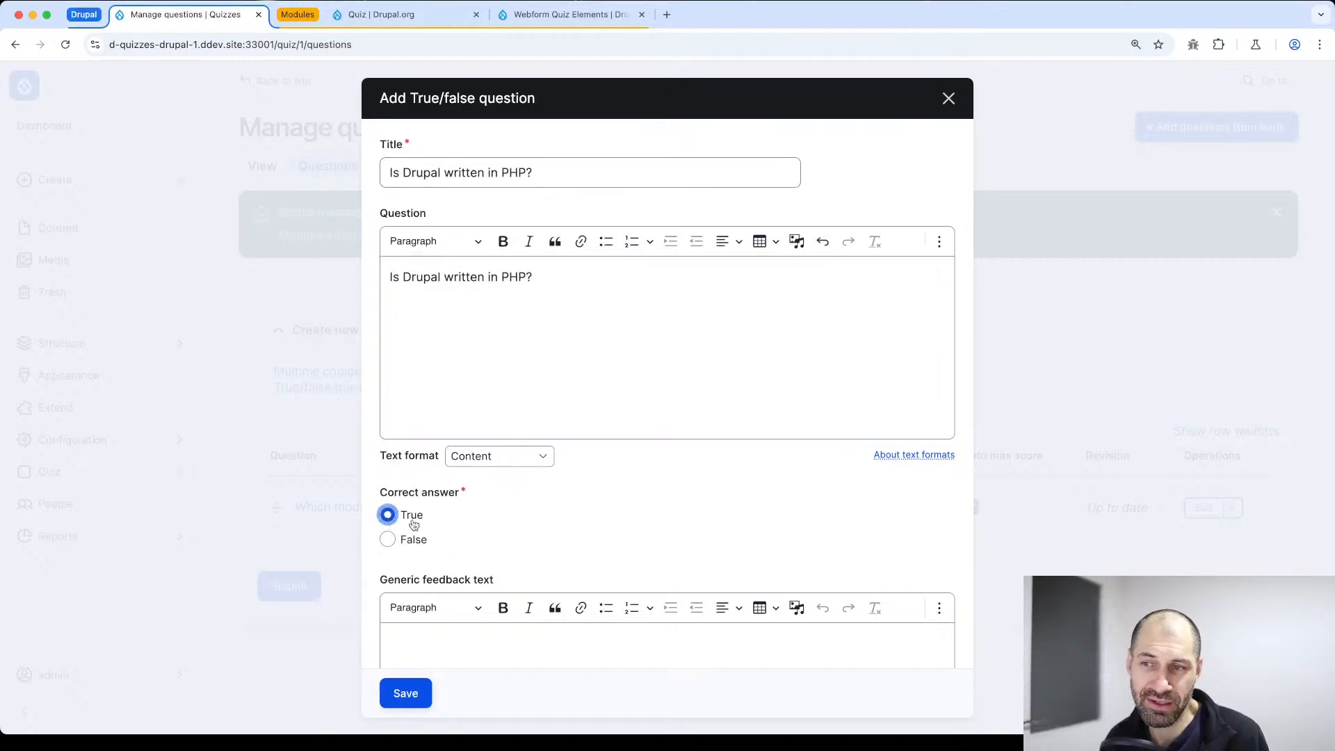
scroll(449, 529, down, 2)
scroll(451, 530, down, 5)
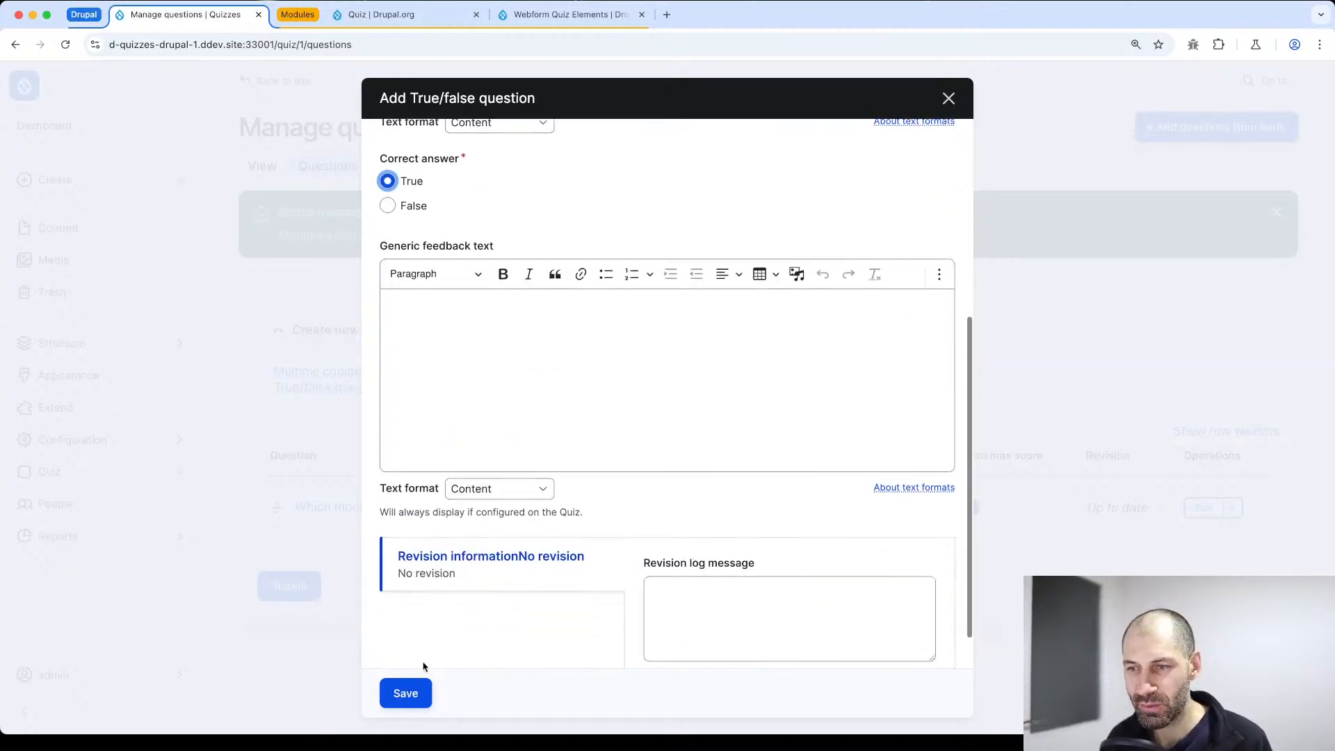
click(418, 698)
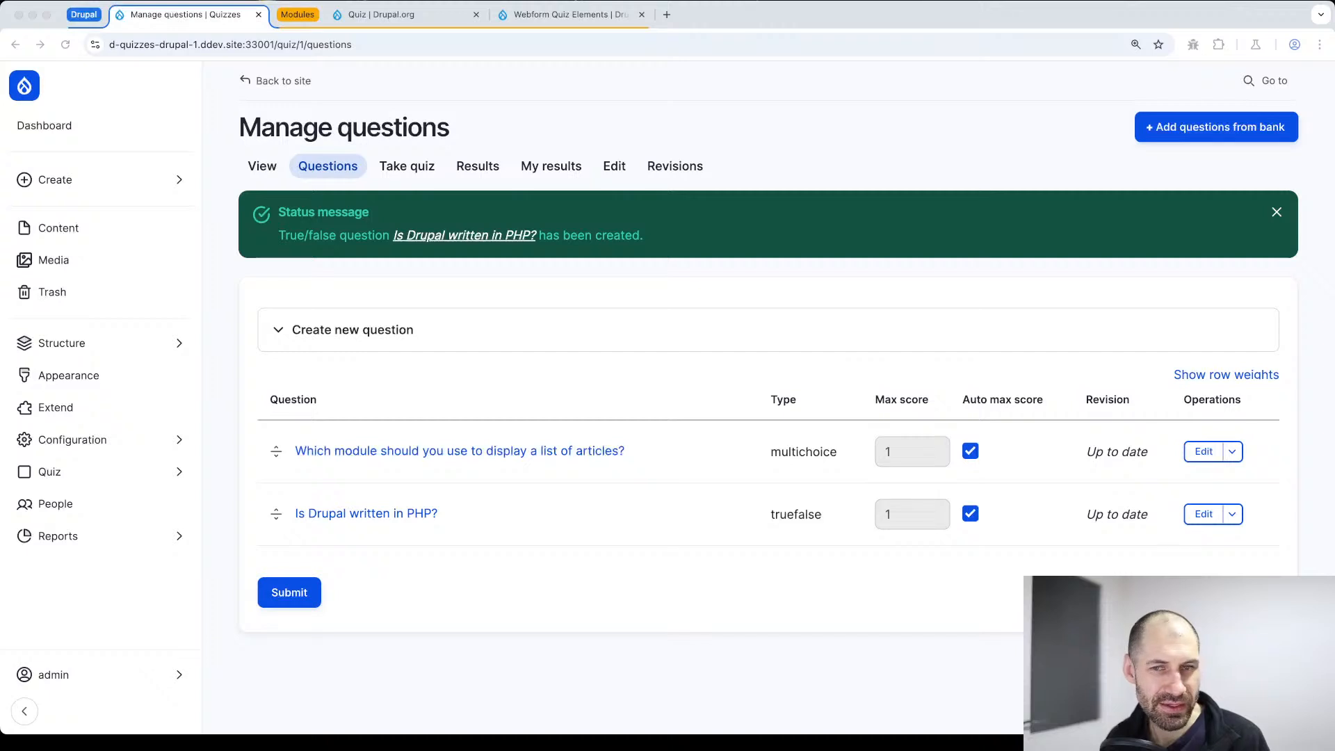
Create another multiple choice question with "What command-line tool is commonly used to manage Drupal dependencies?" as title and question text
click(299, 330)
click(323, 373)
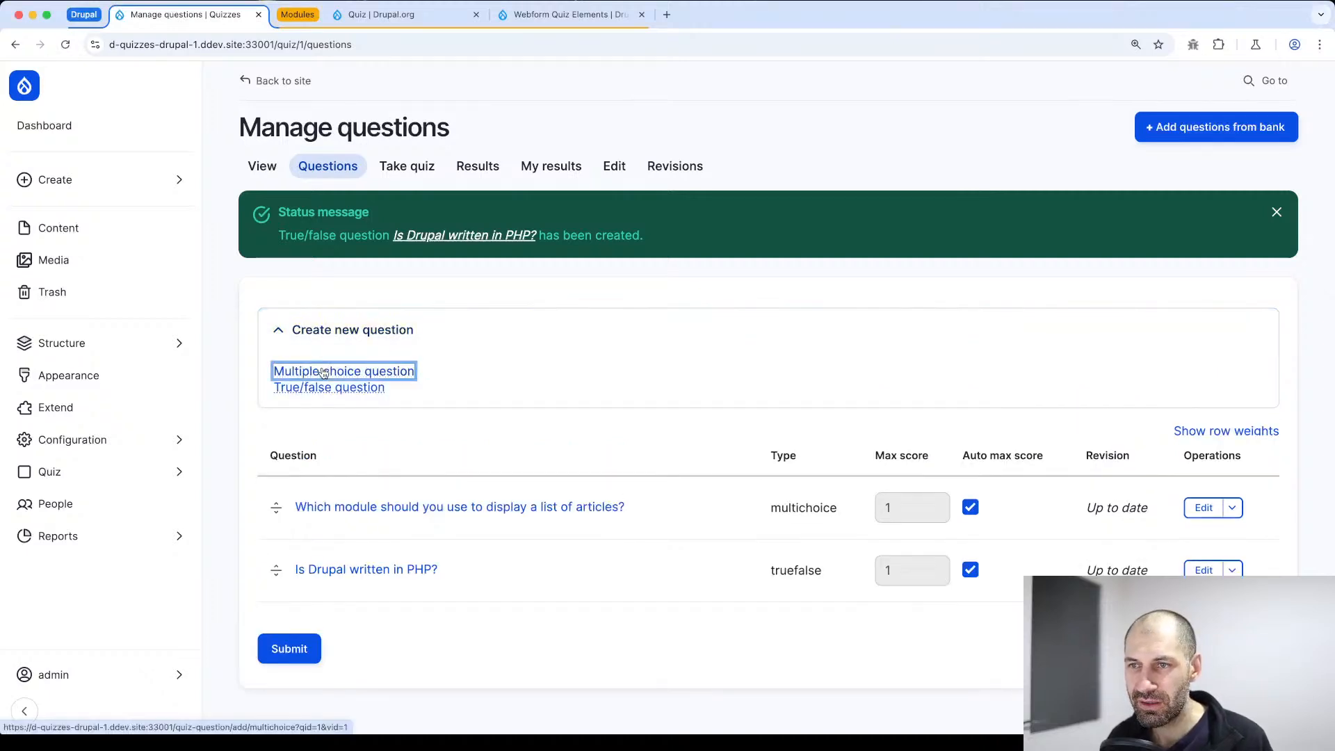
key(super+v)
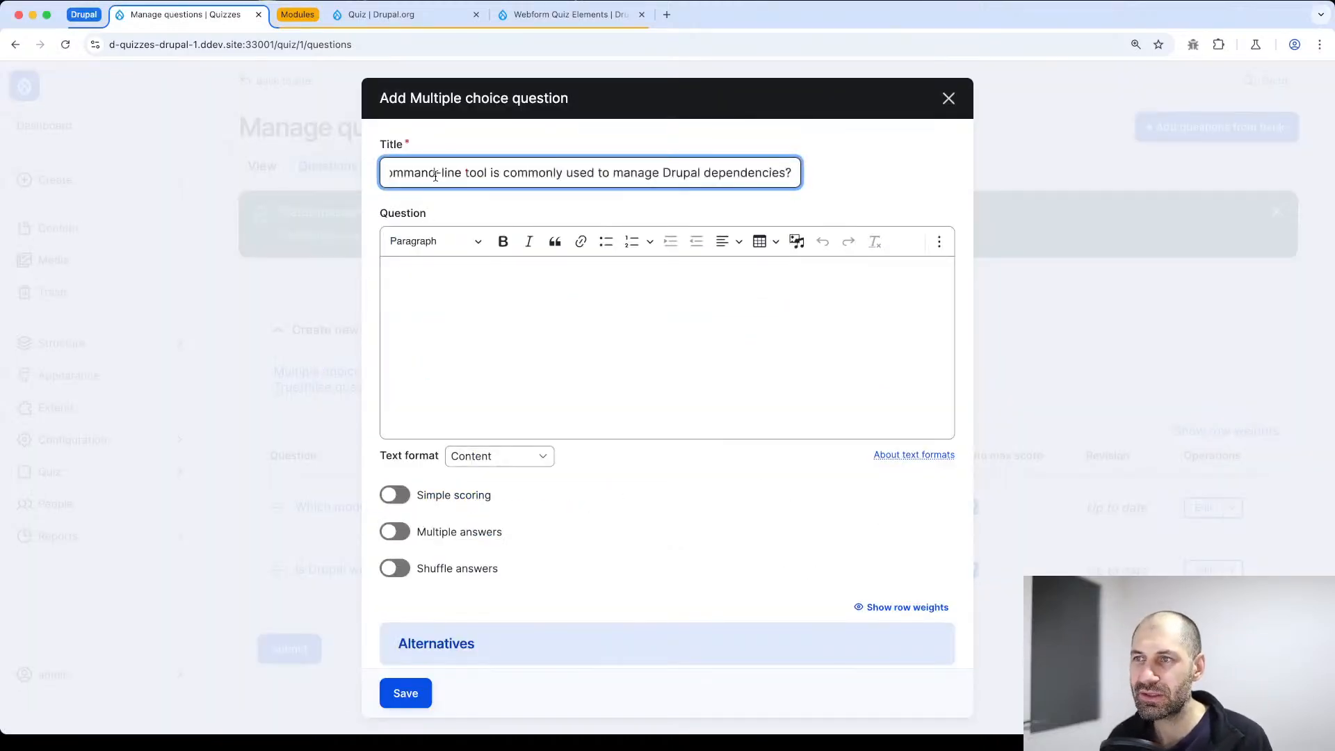
click(481, 325)
key(super+v)
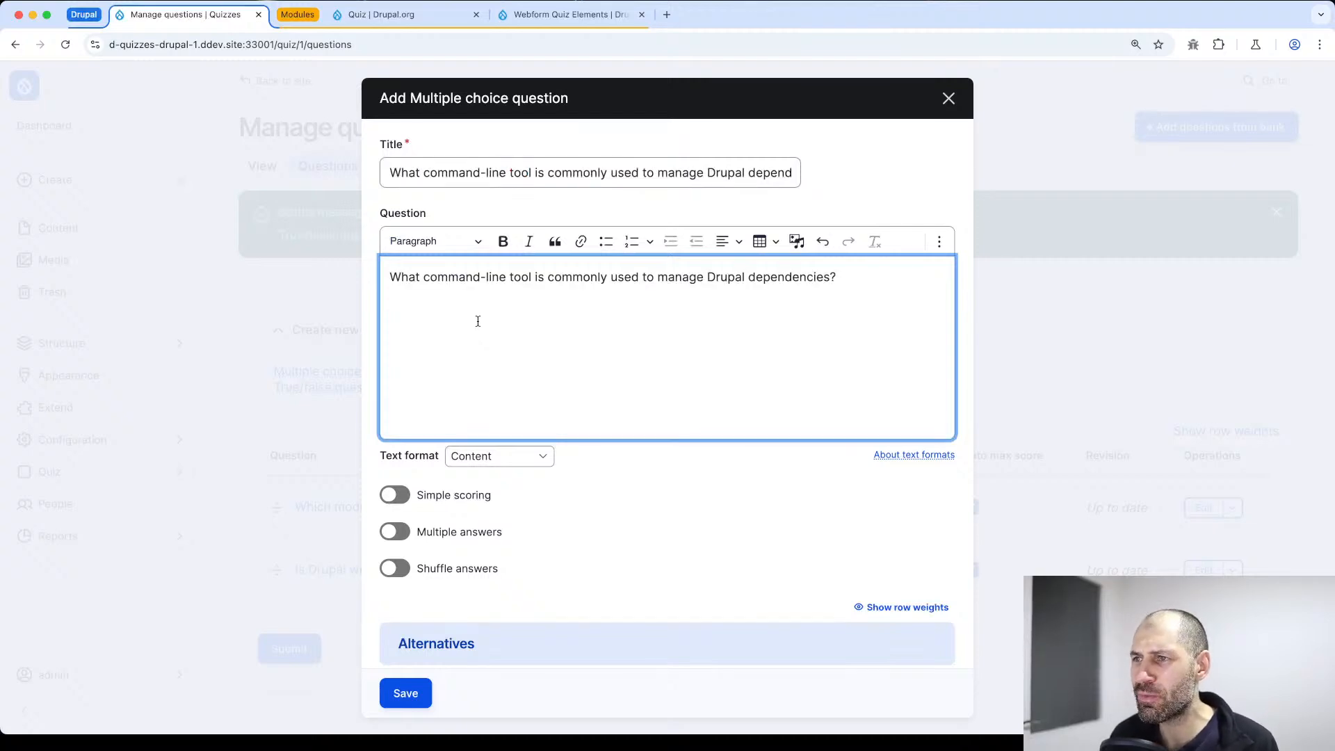
Enter "NPM" as the first alternative's answer for the command-line tool question
scroll(486, 324, down, 5)
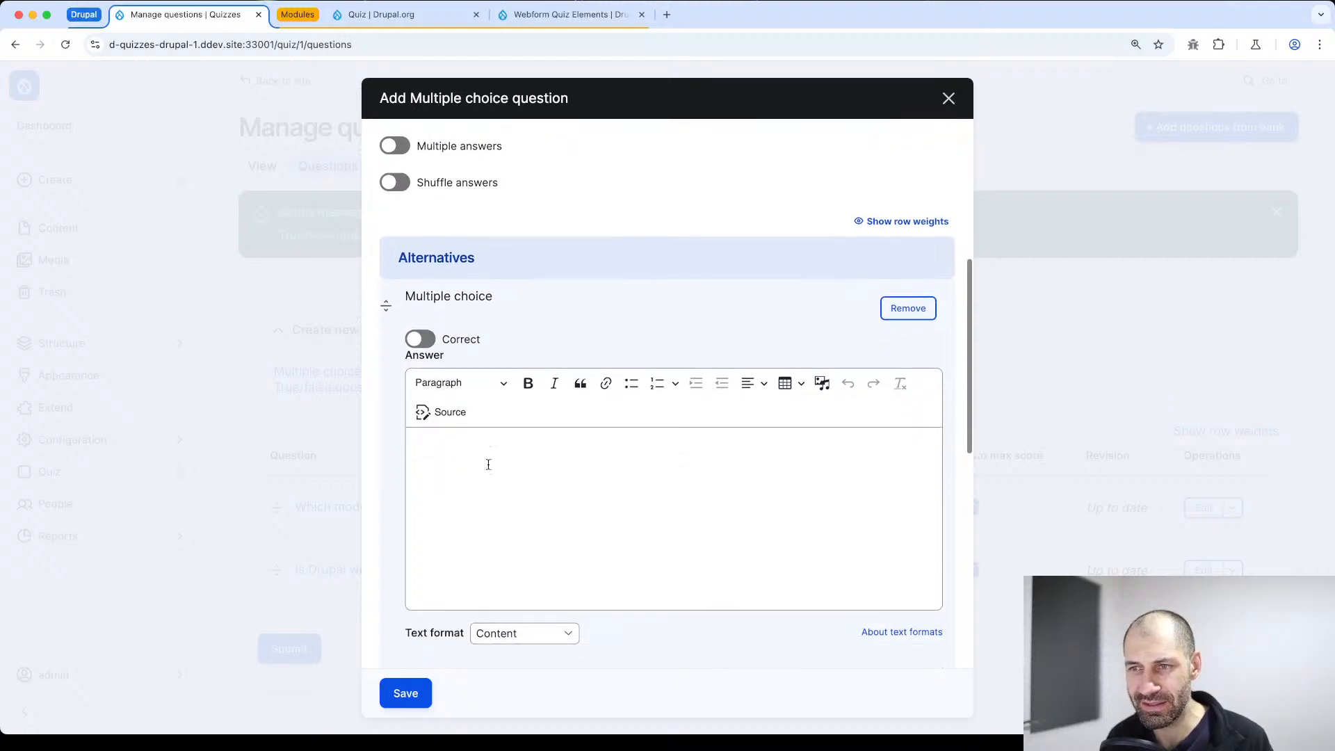
click(488, 464)
text(NPM)
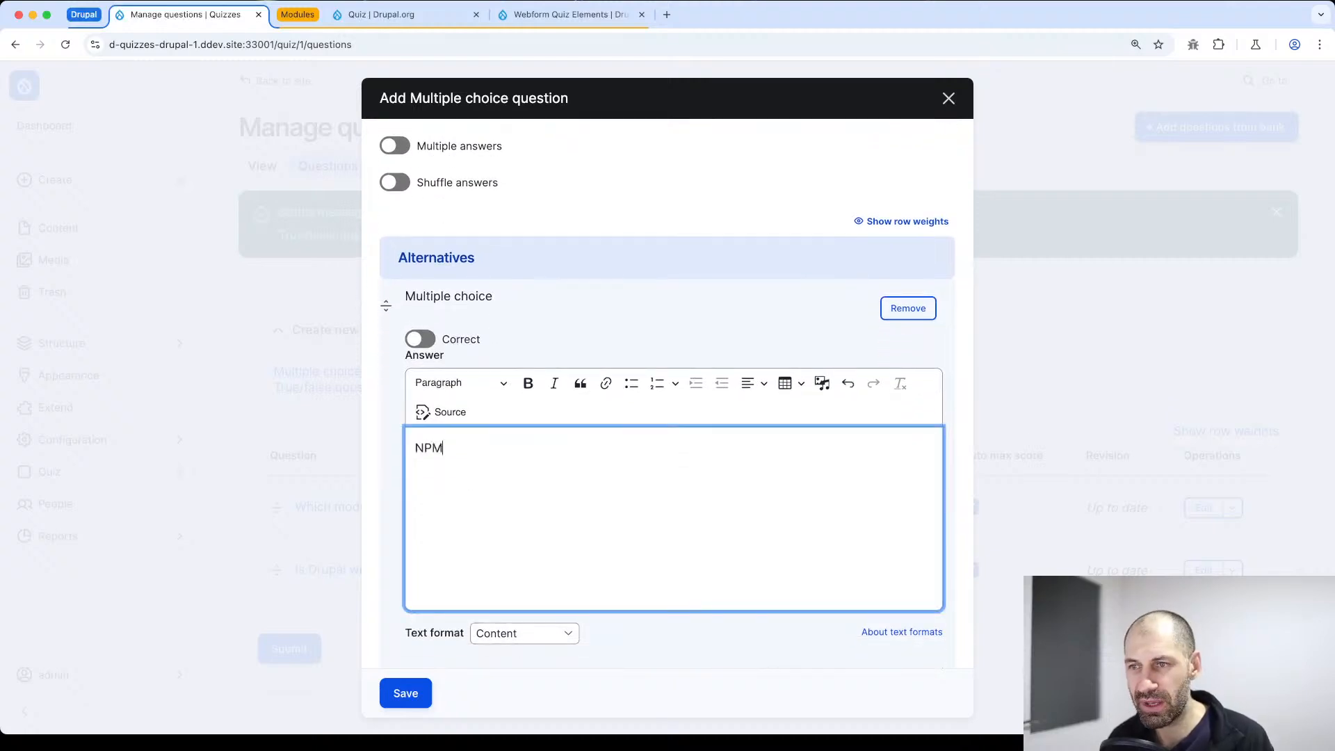
Add a second, empty alternative to the command-line tool question
scroll(465, 487, down, 3)
click(438, 523)
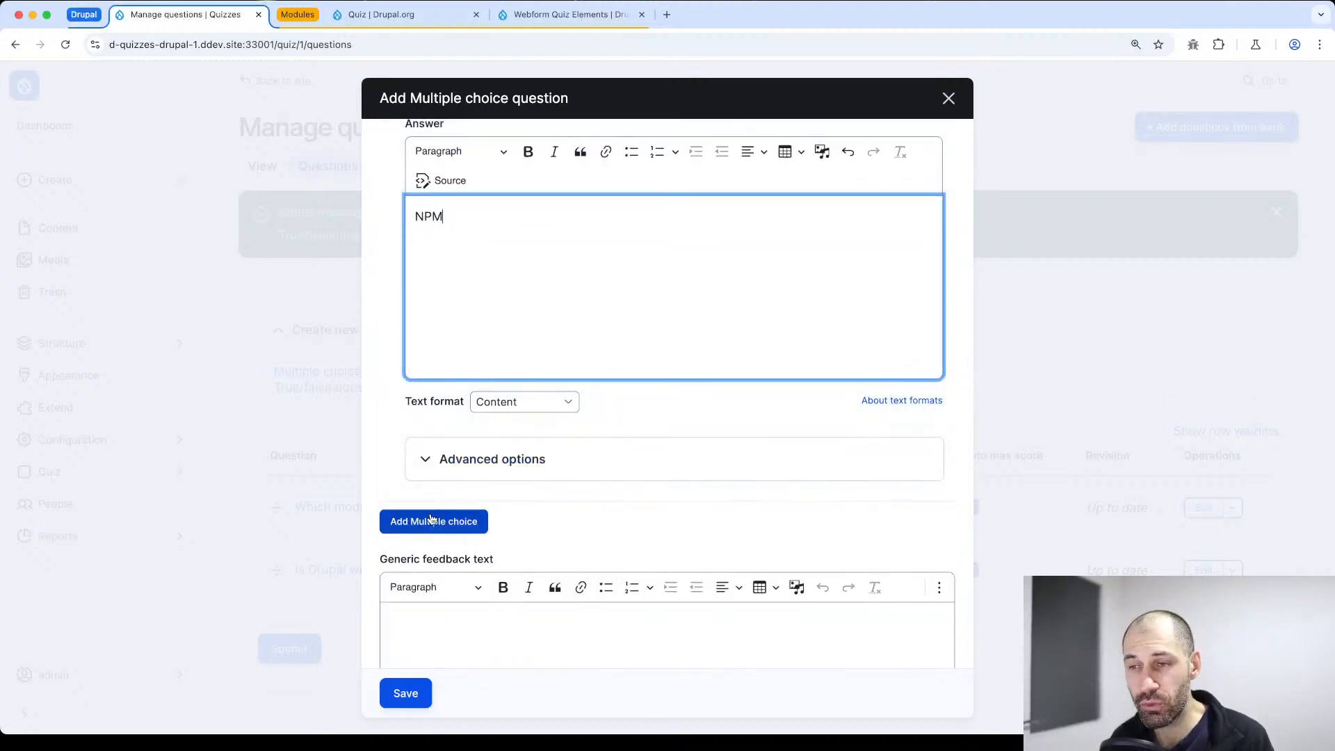
scroll(450, 487, down, 4)
click(450, 373)
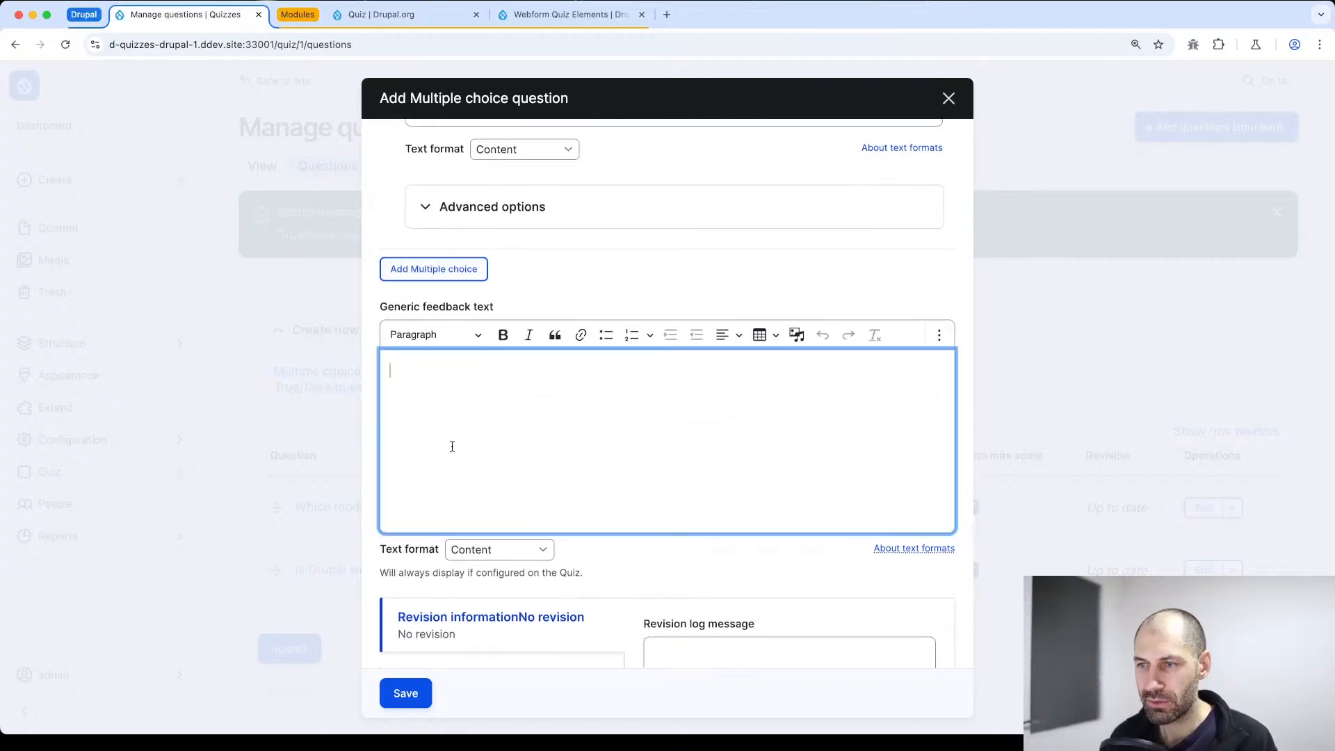
text(Composer)
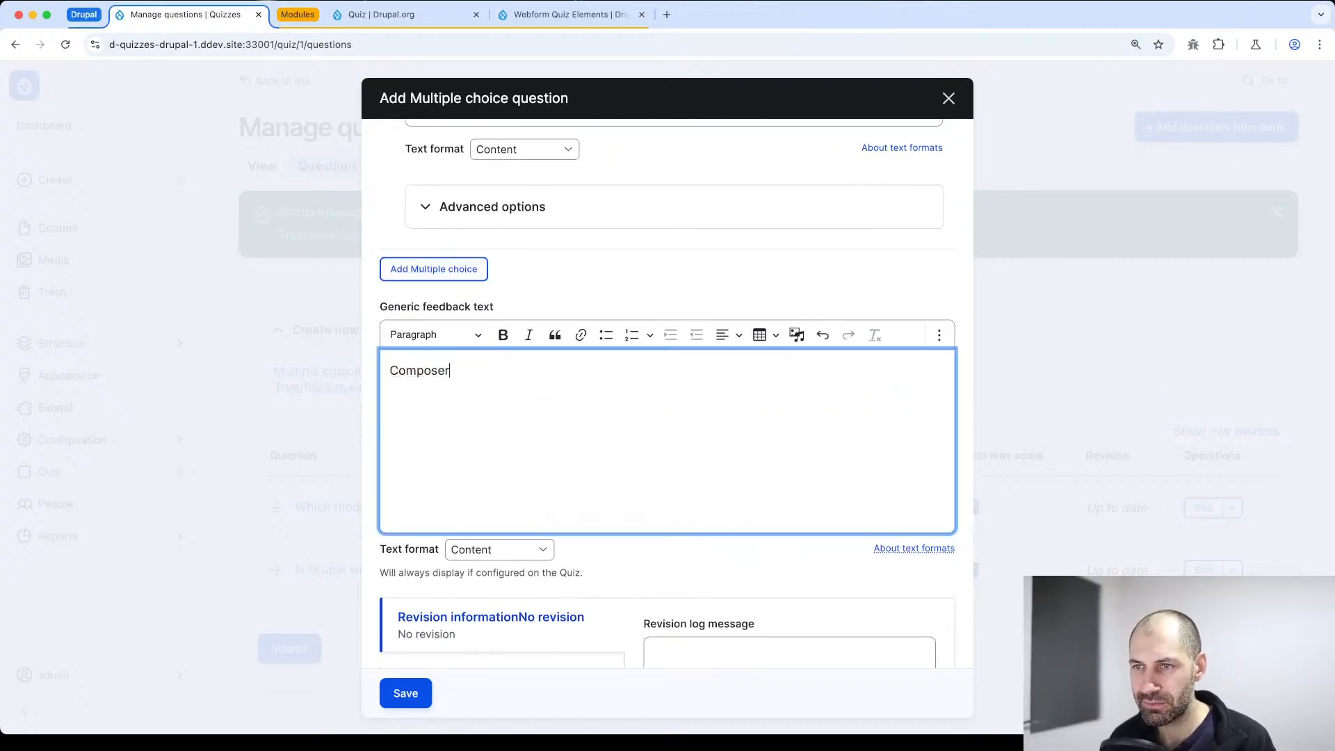
scroll(399, 522, down, 2)
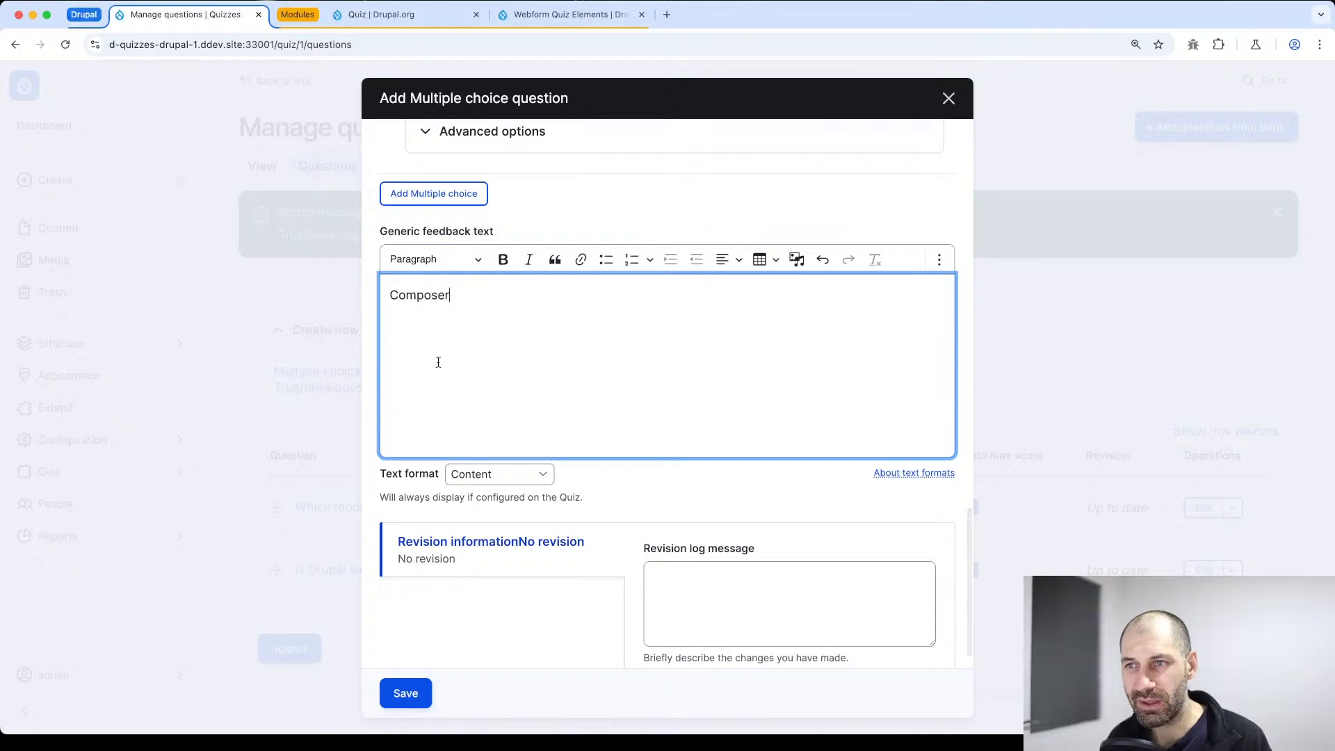
key(super+a)
key(BackSpace)
Enter "Composer" as the second alternative's answer and mark that alternative as correct
scroll(445, 343, up, 10)
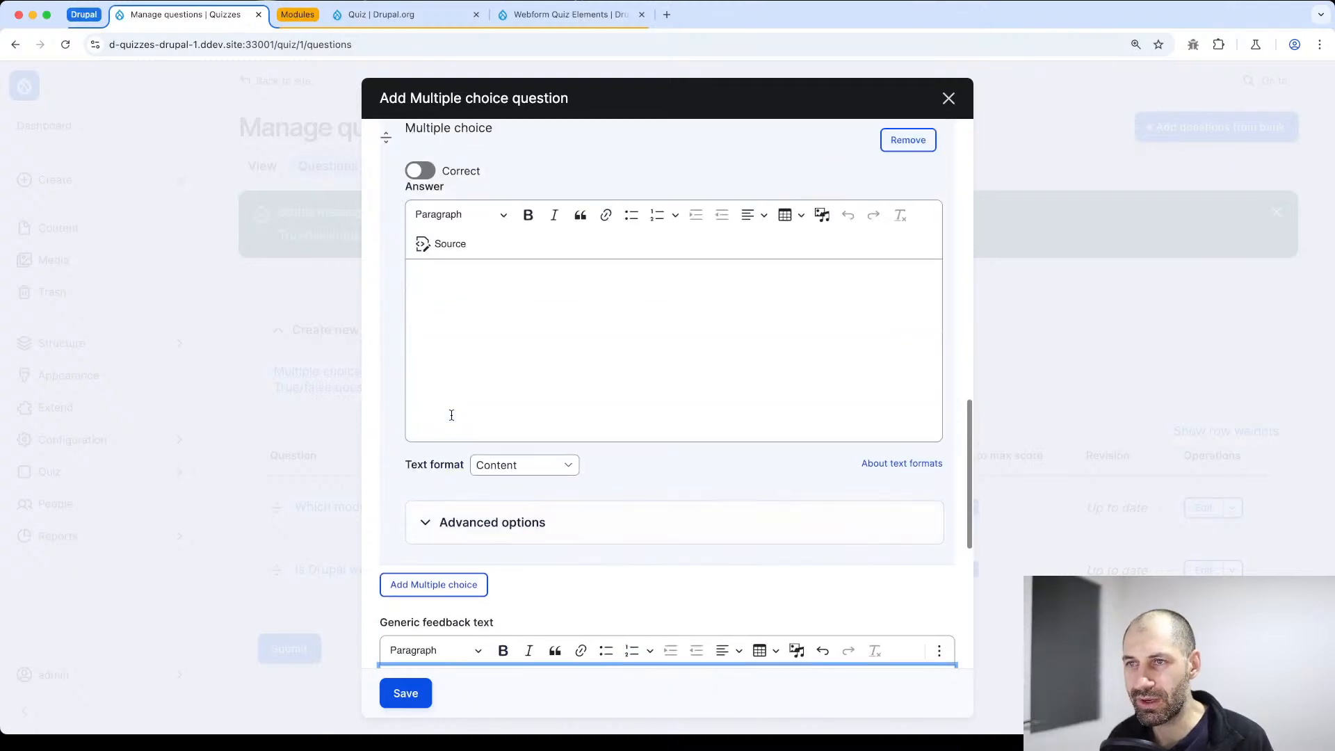
scroll(459, 408, down, 2)
click(441, 464)
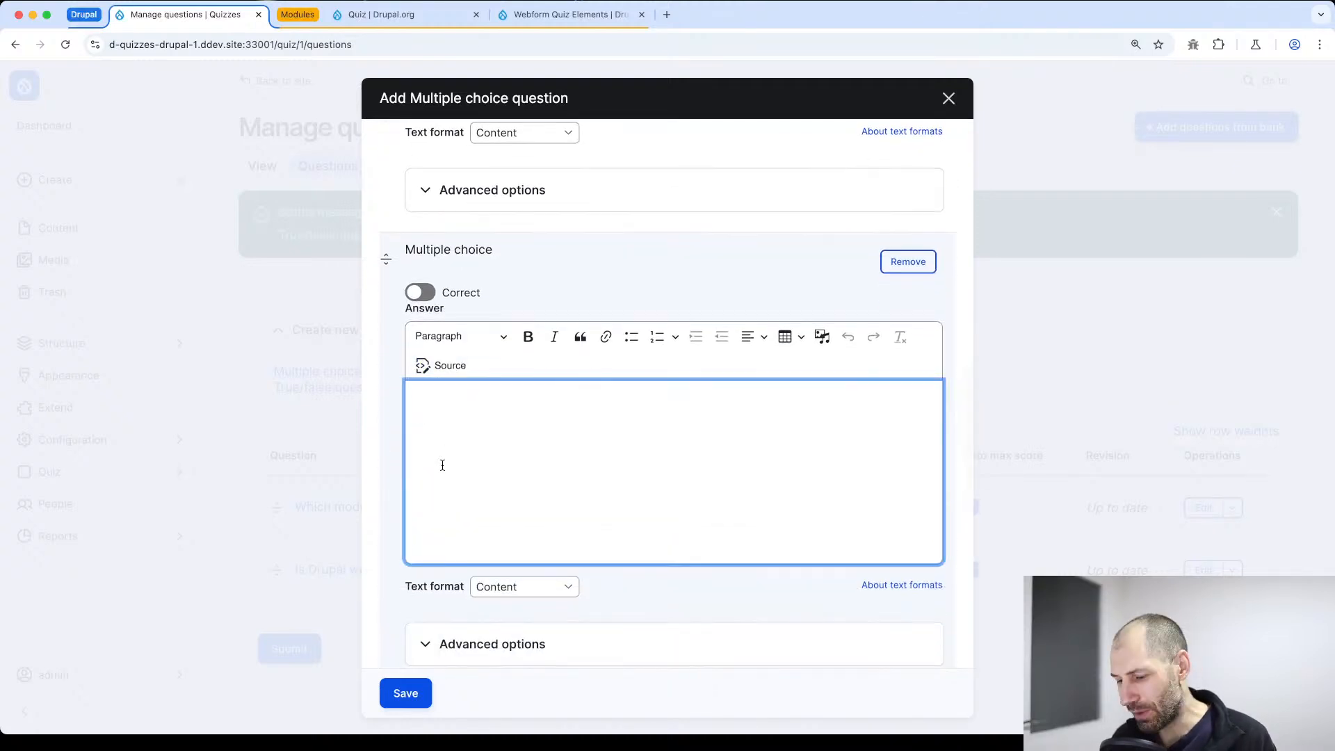
text(Composer)
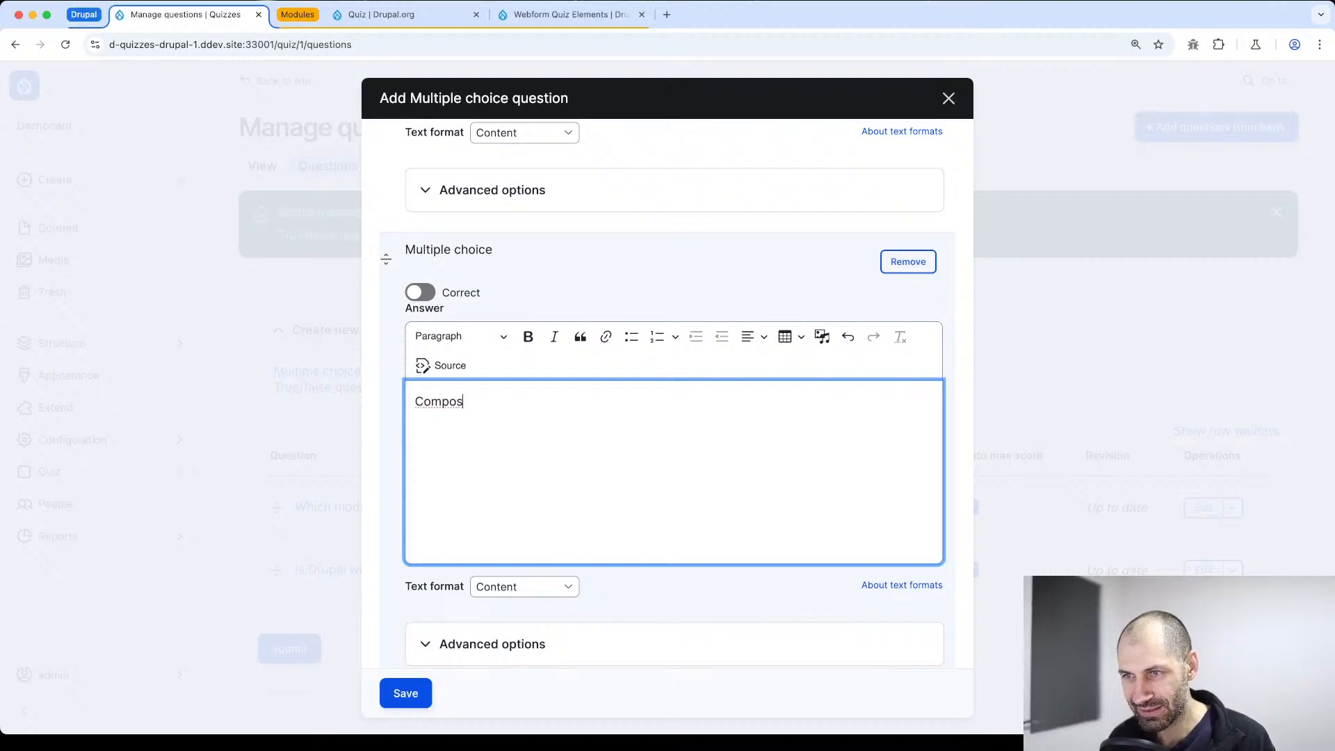
click(415, 302)
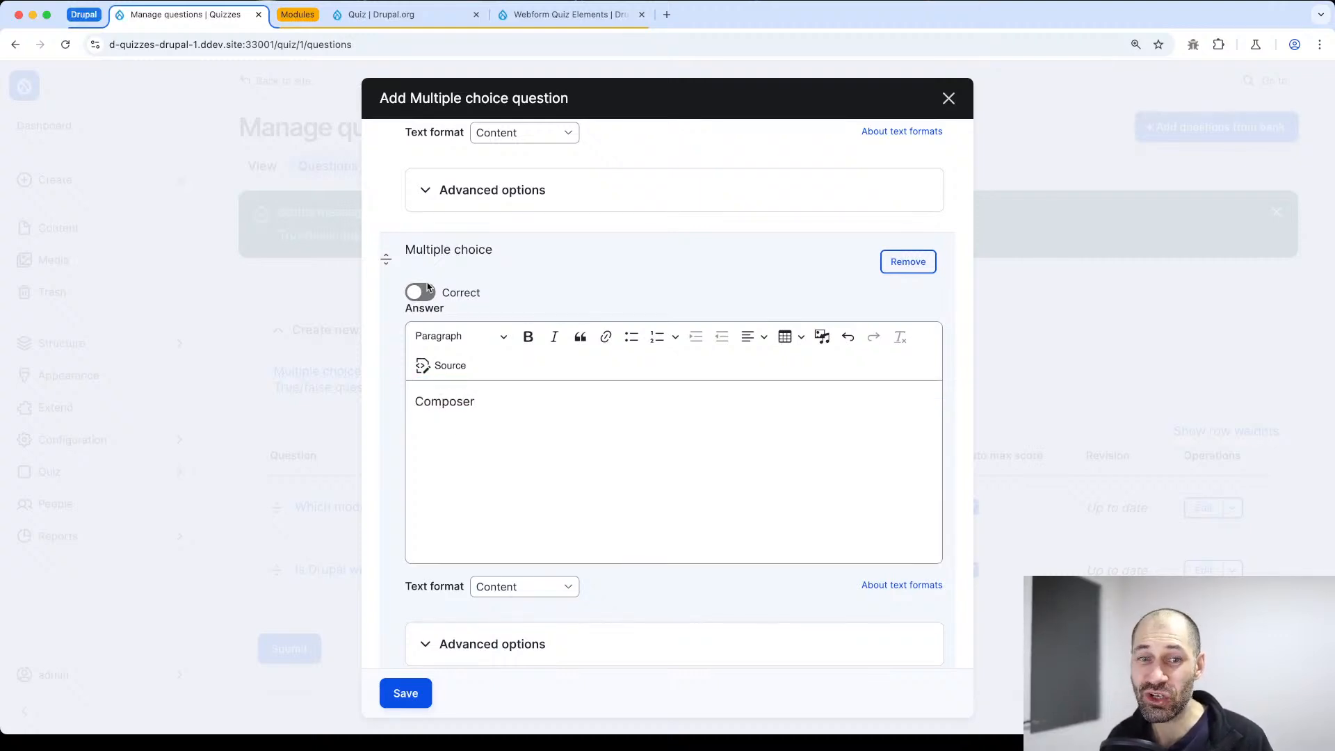
click(421, 293)
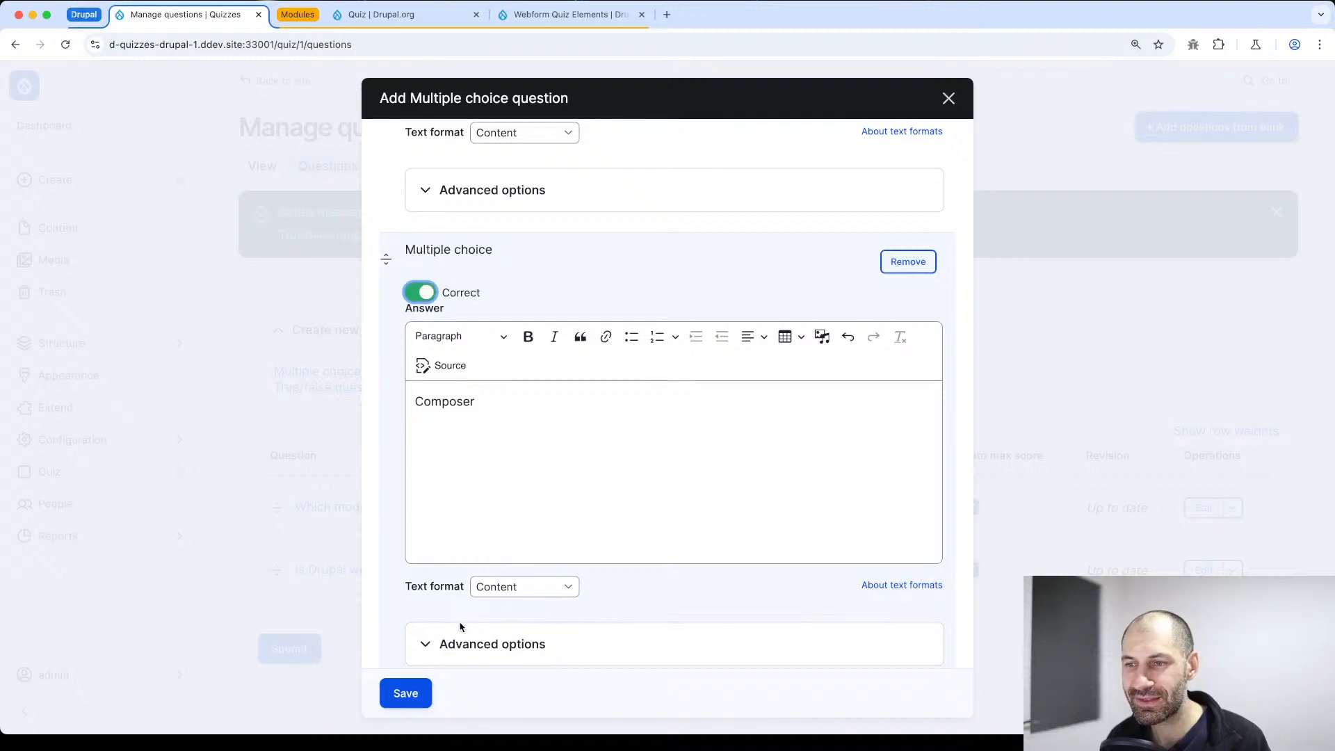
Set the score if chosen to 1 in the Composer alternative's advanced options, then collapse those options
click(515, 644)
scroll(527, 503, down, 2)
click(495, 604)
scroll(496, 604, down, 2)
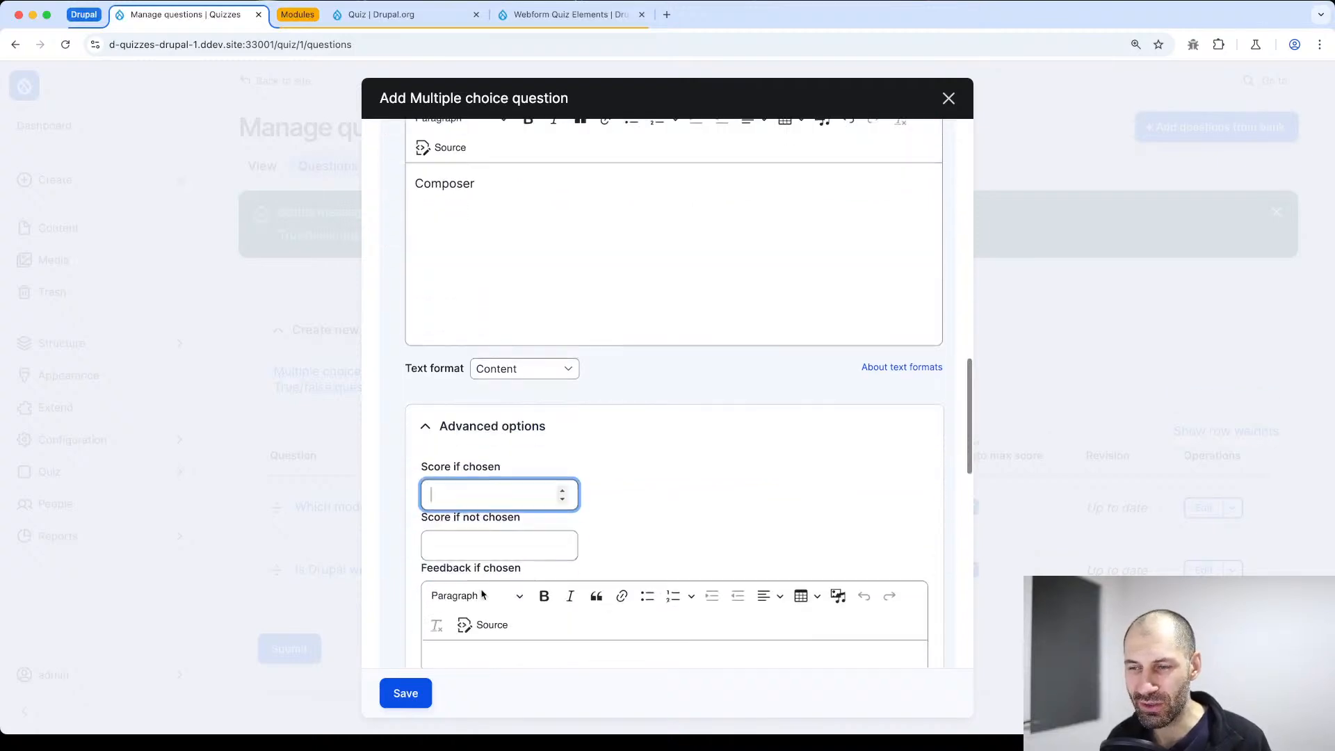
text(1)
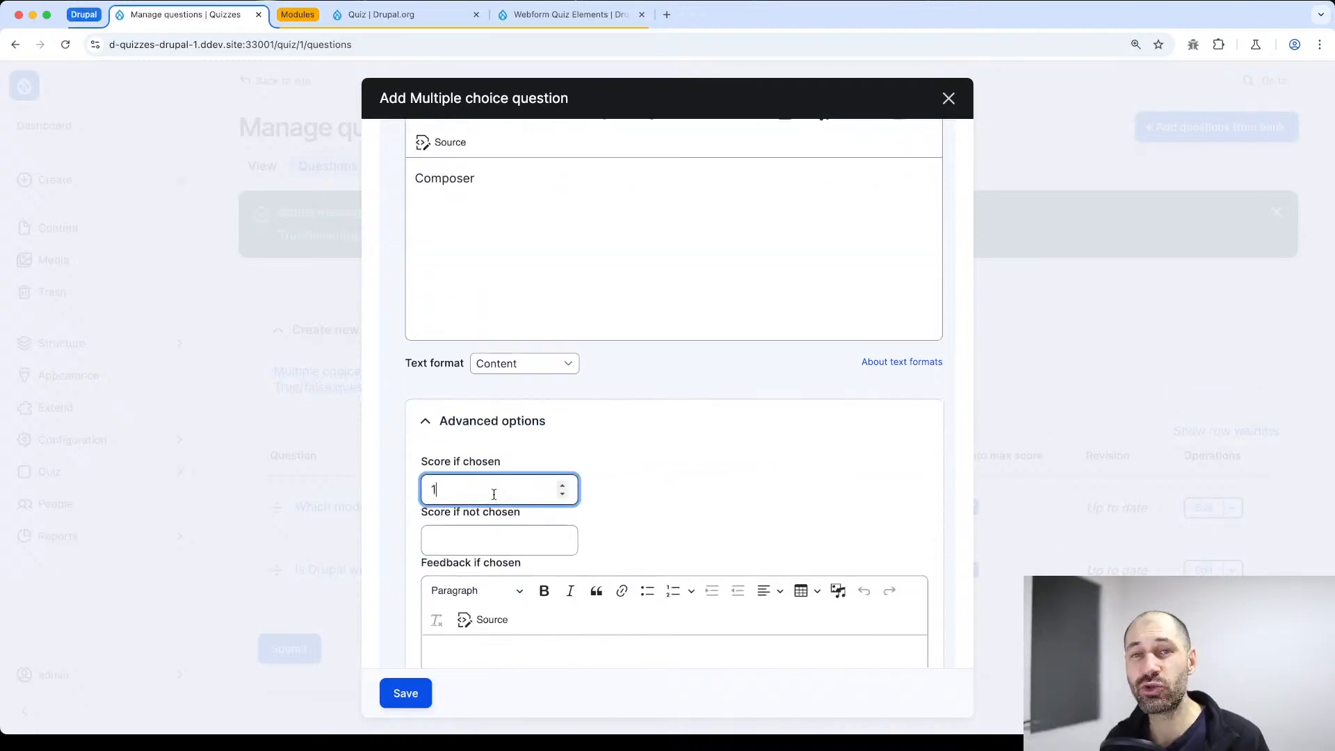
scroll(656, 441, down, 2)
click(471, 324)
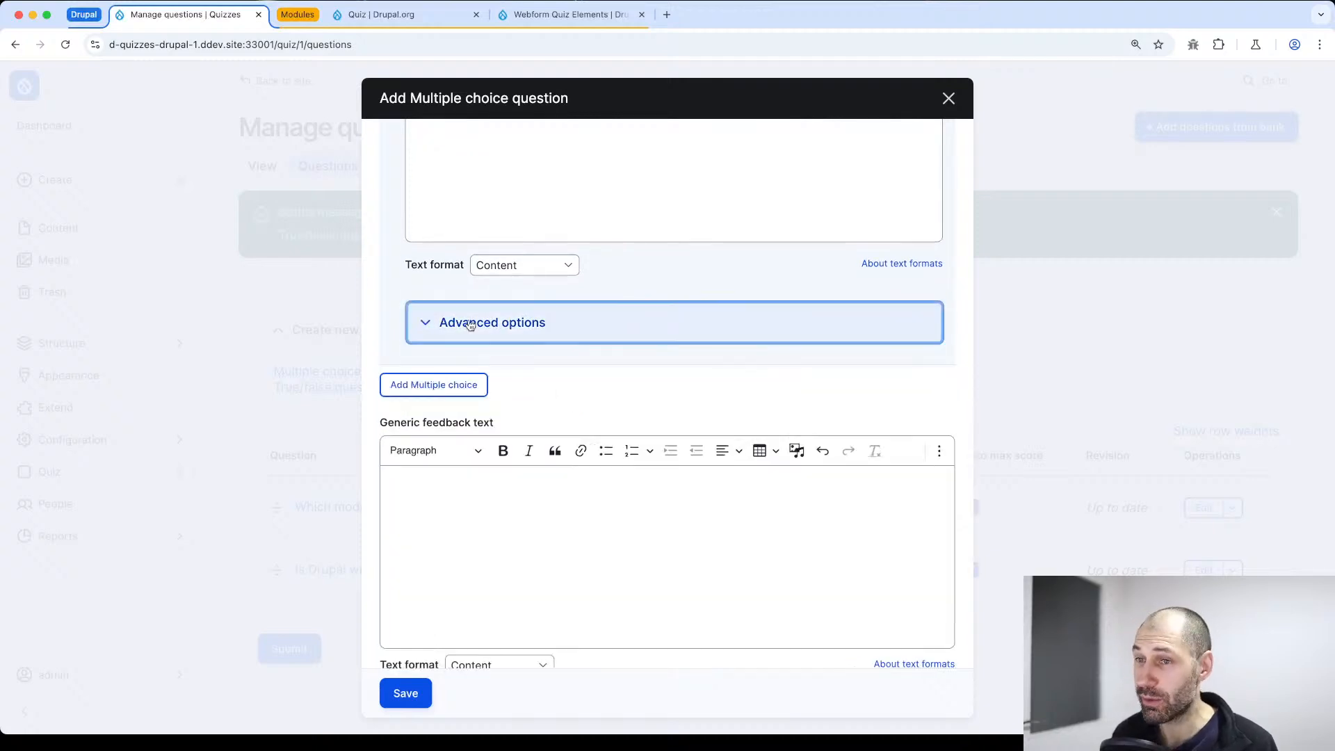
Add a third alternative with the answer "YARN" and save the command-line tool question
click(467, 390)
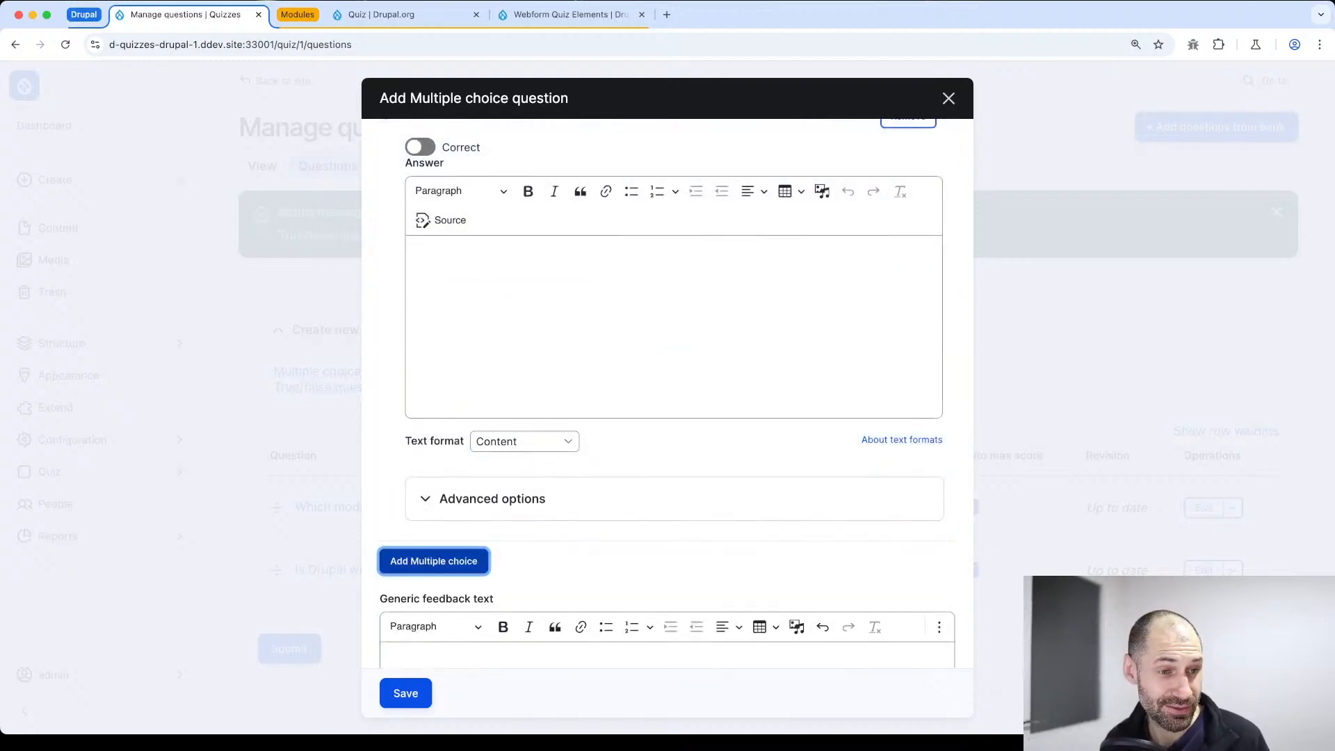
click(462, 331)
scroll(465, 352, up, 1)
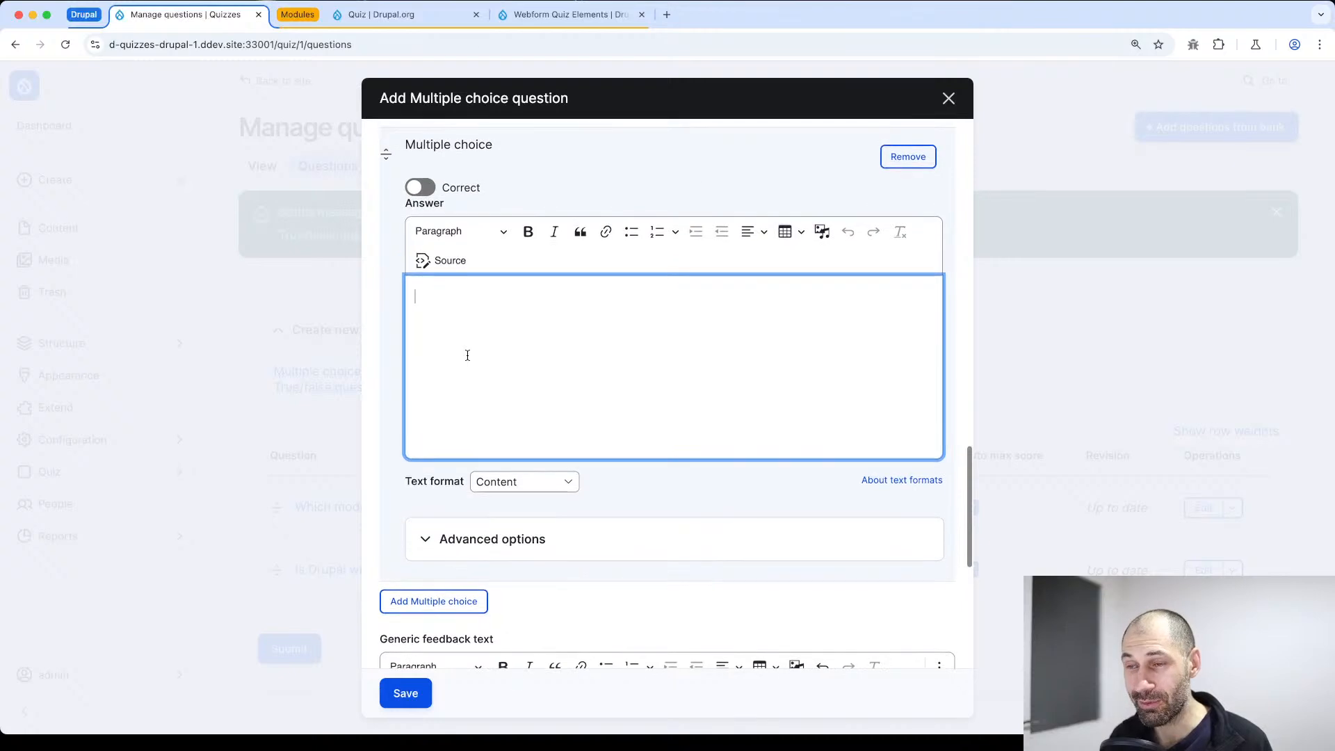
text(YARN)
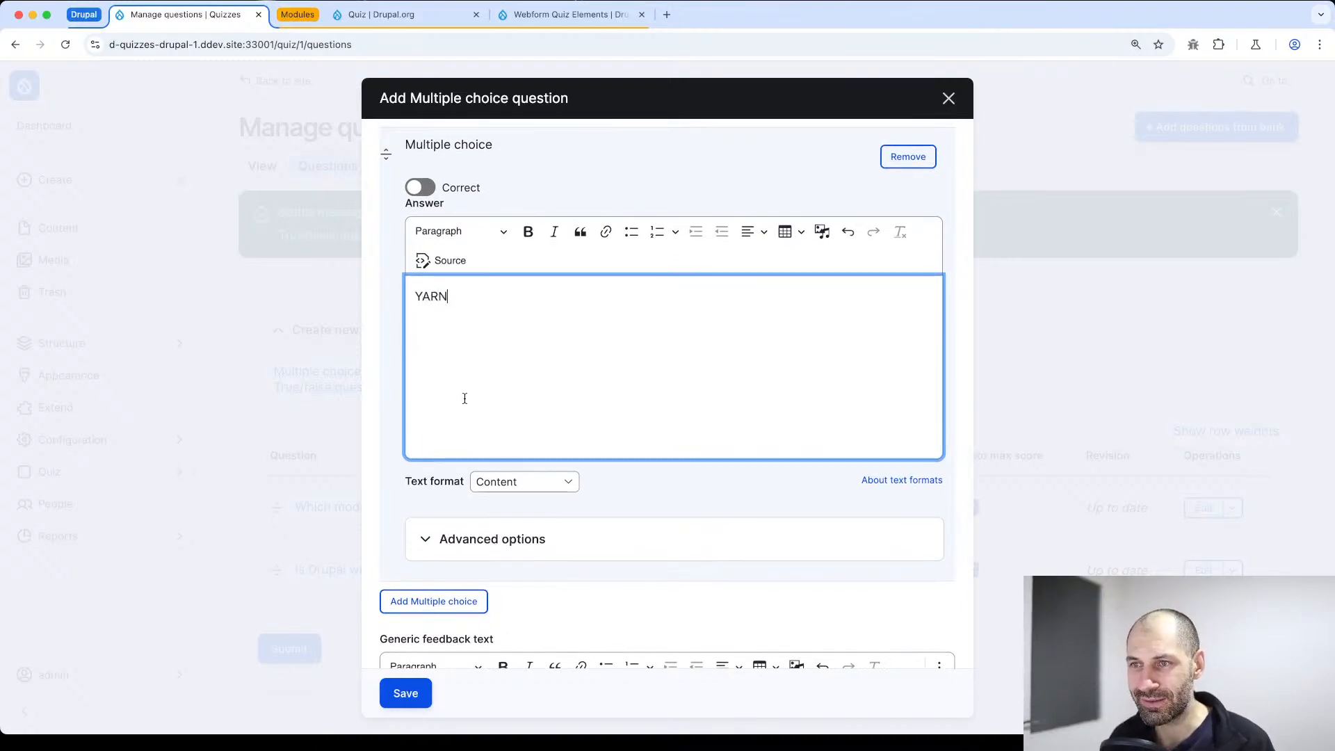
scroll(435, 527, down, 5)
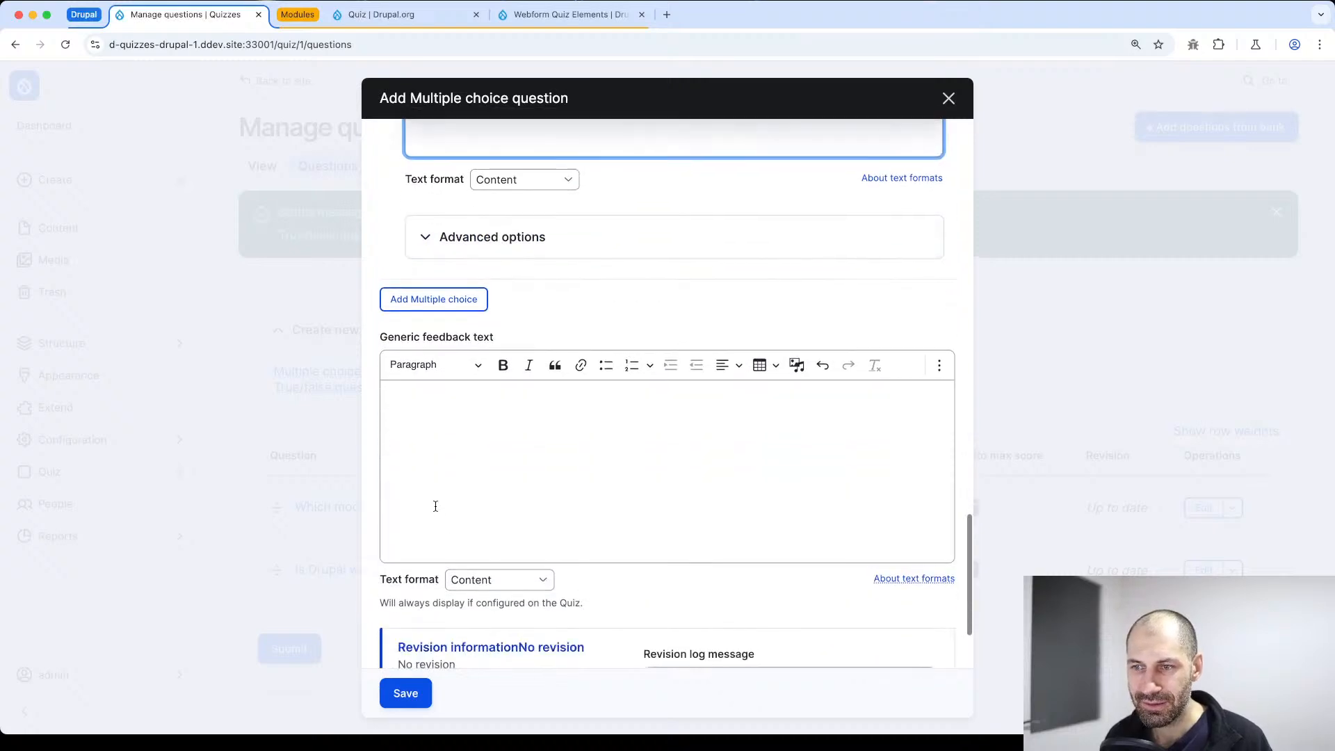
scroll(436, 506, down, 2)
click(426, 692)
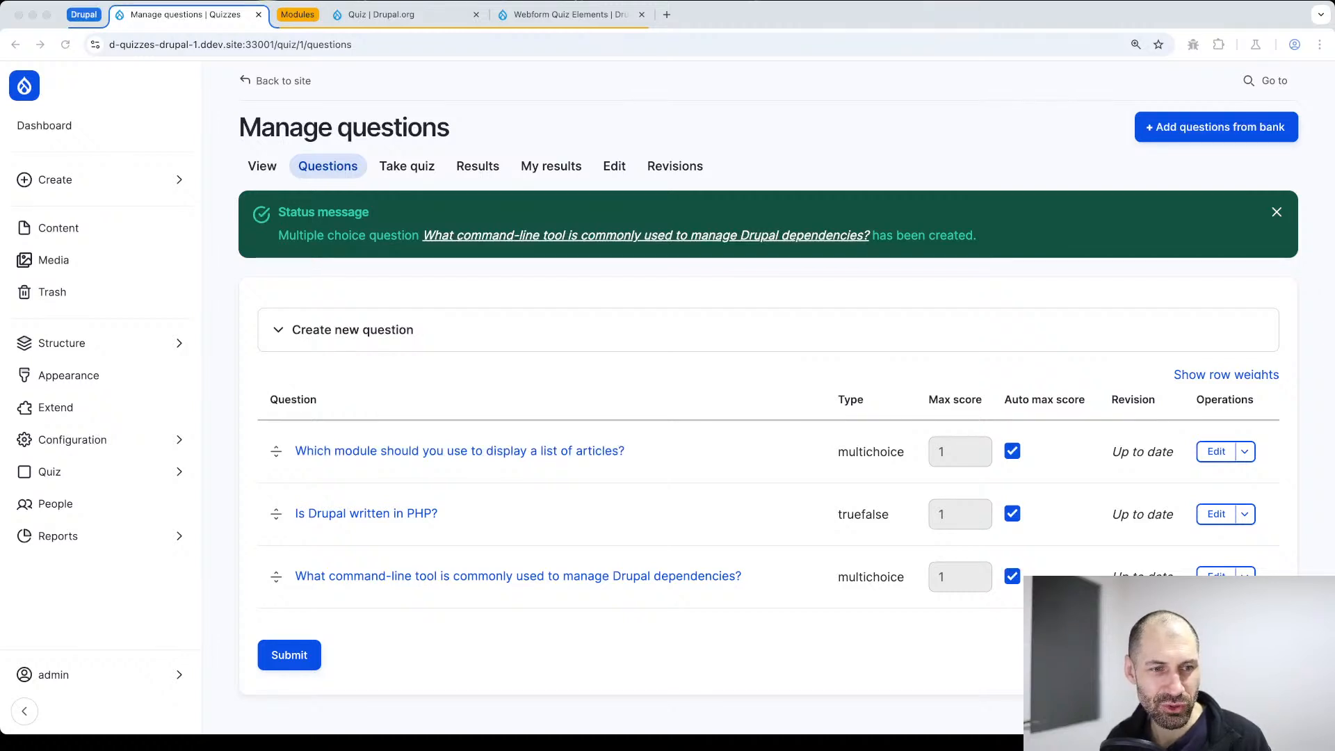
Create a new multiple choice question with "In Drupal, what is "Twig"?" as both the title and the question text
scroll(480, 569, down, 1)
click(362, 316)
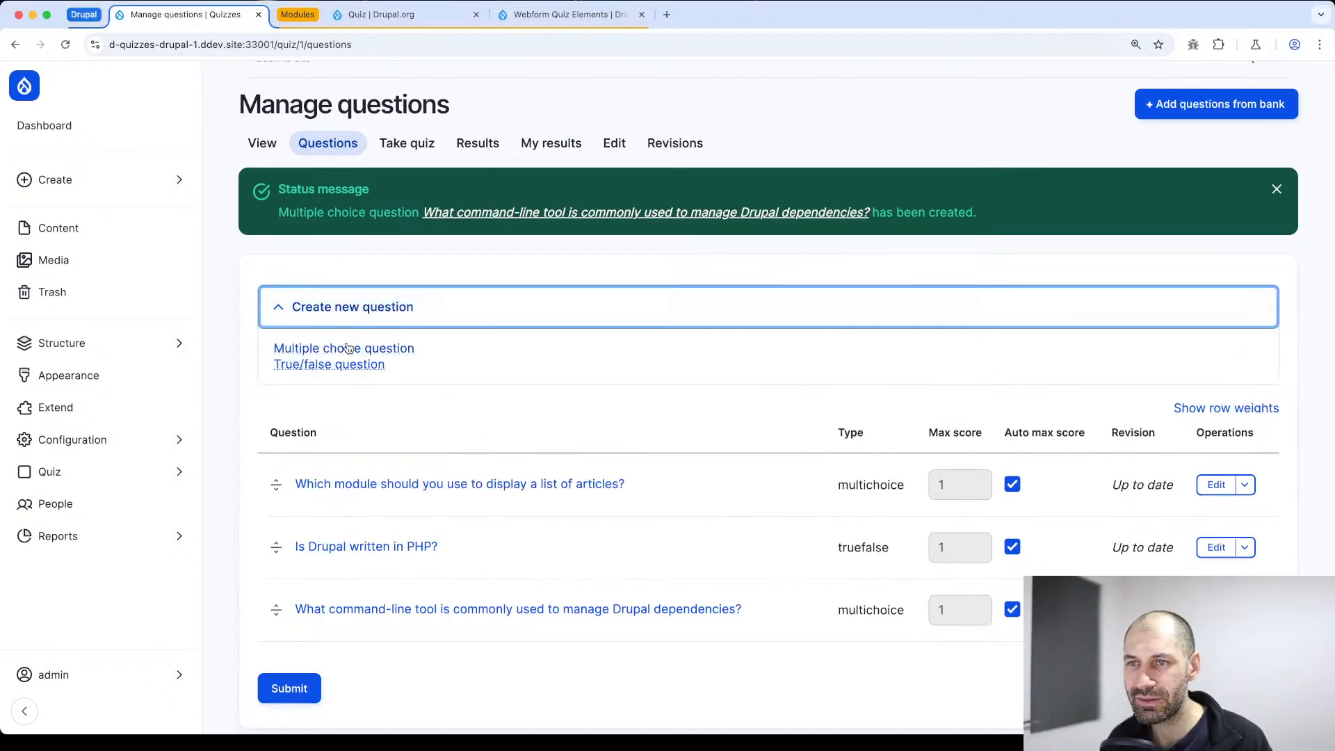
click(348, 347)
text(In Drupal, what is "Twig"?)
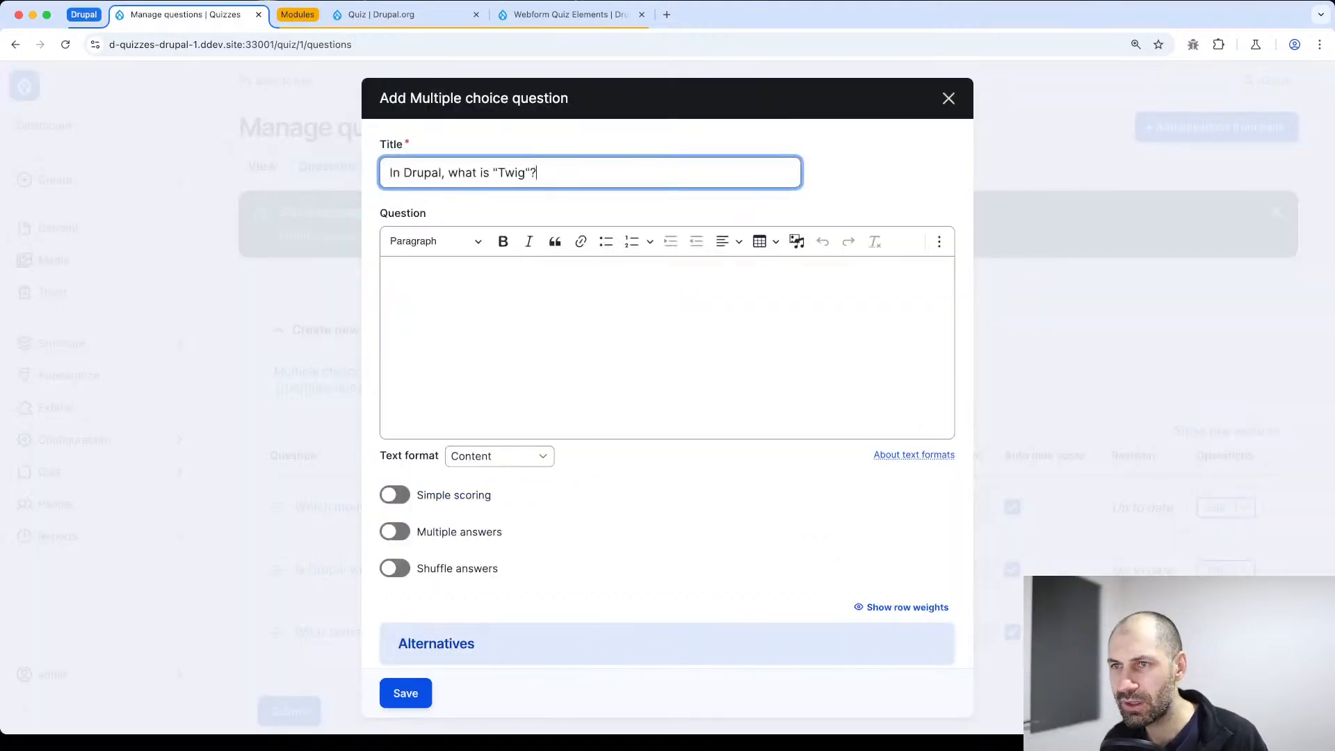
key(Tab)
text(In Drupal, what is "Twig"?)
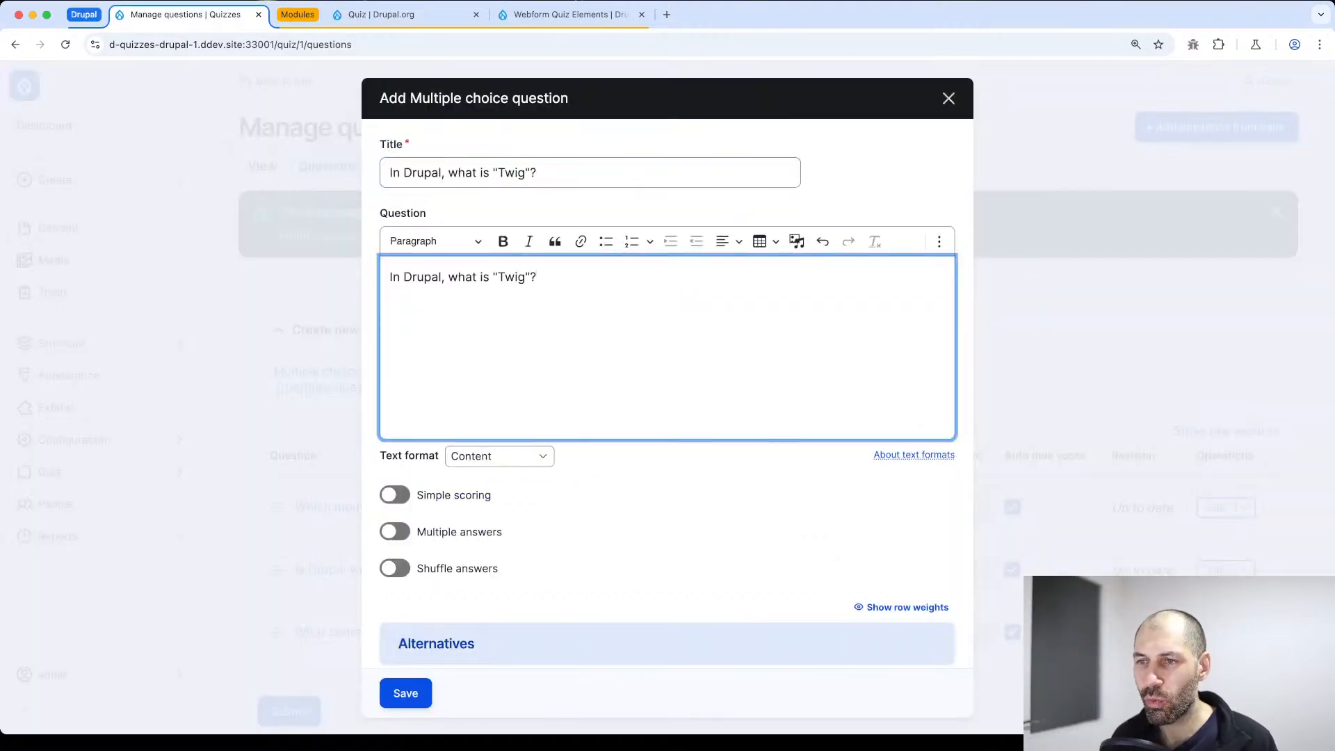
Enter "Database query builder" as the Twig question's first answer and add a second alternative with the answer "Caching system"
scroll(668, 389, down, 5)
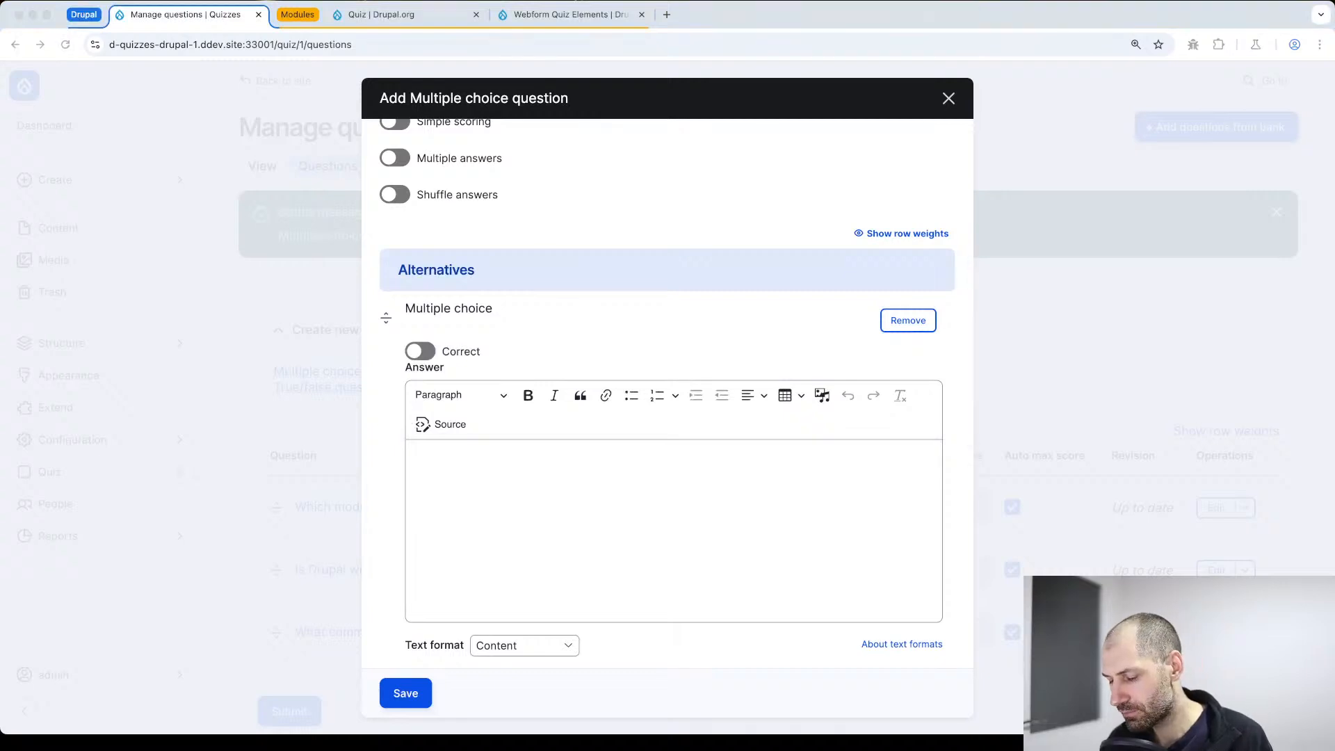
click(463, 528)
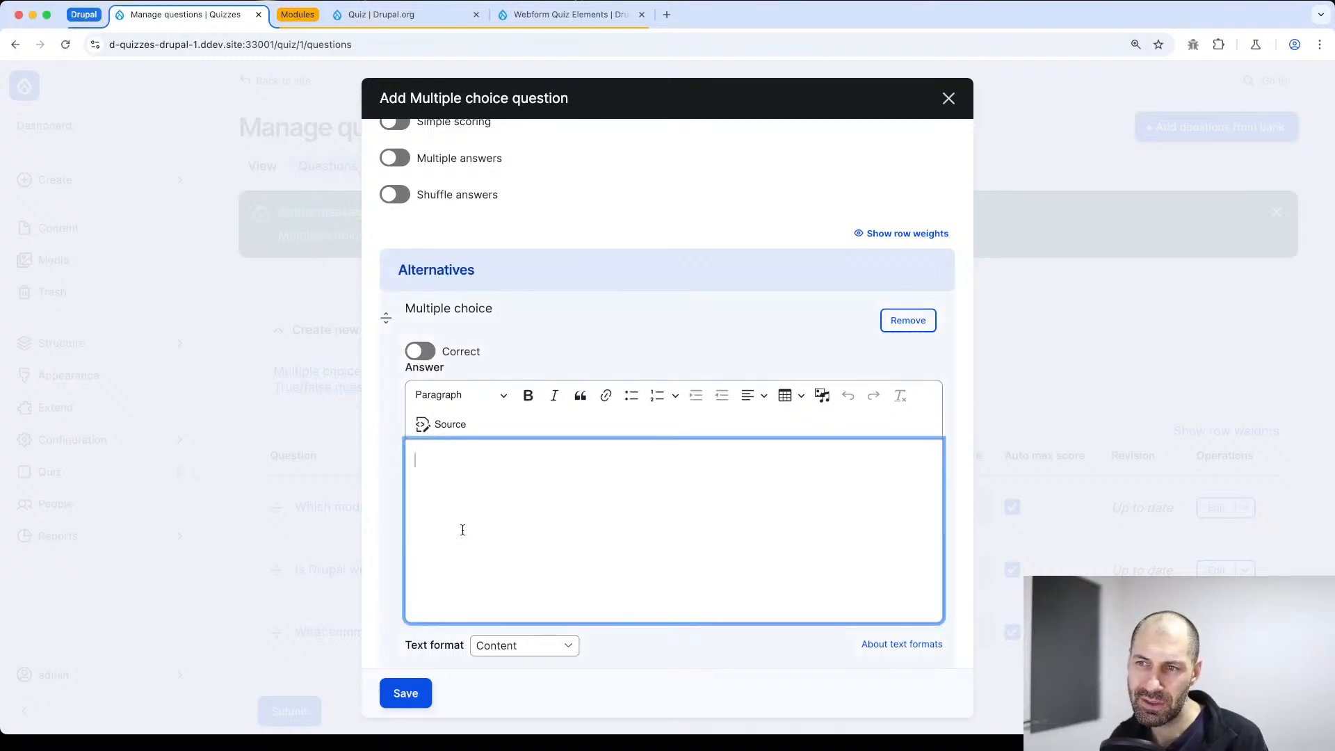
text(Database query builder)
scroll(443, 520, down, 2)
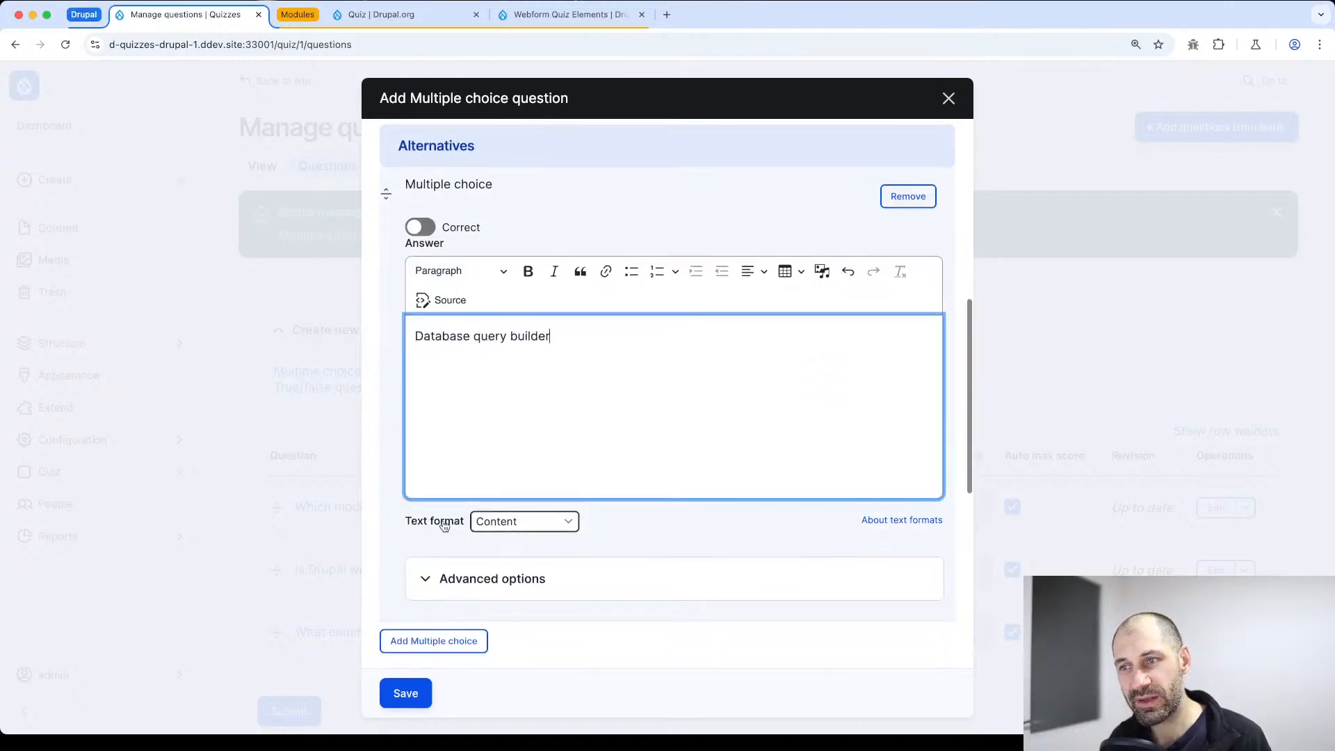
click(440, 638)
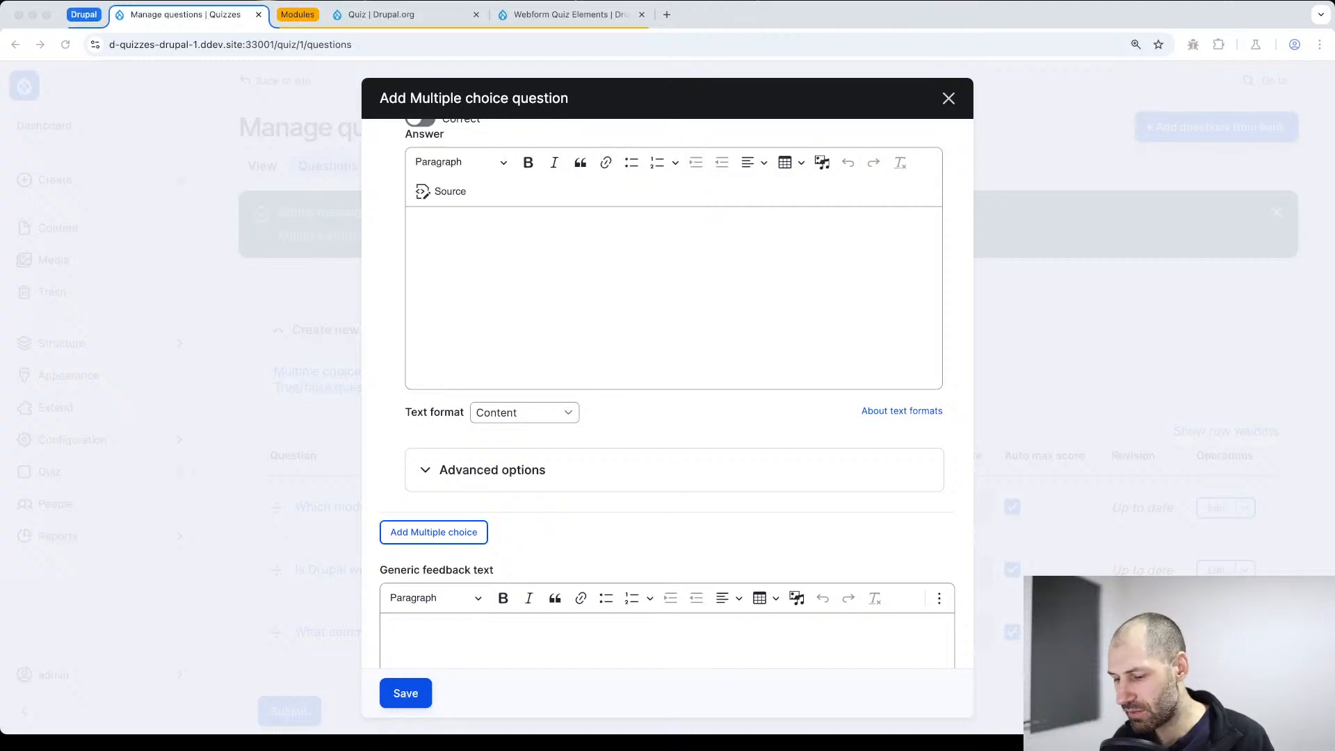
click(697, 277)
text(Caching system)
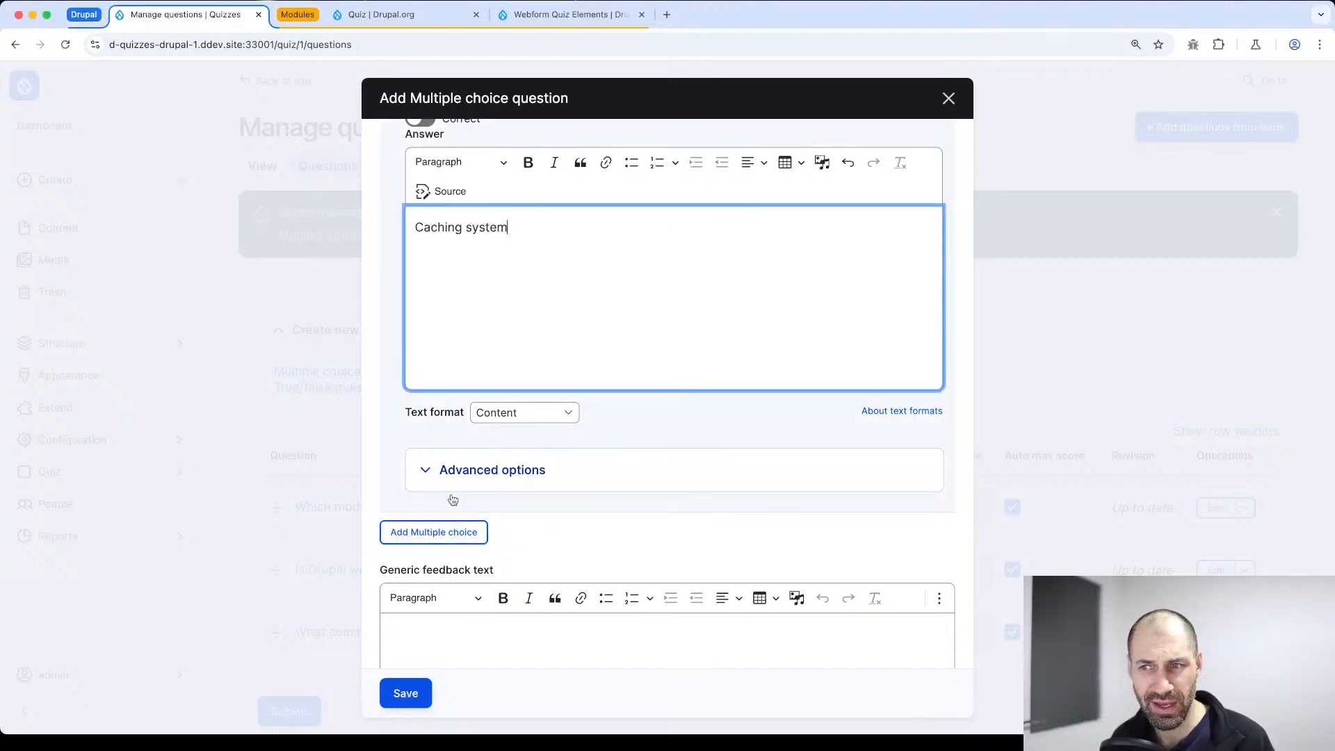
Add two more alternatives to the Twig question with the answers "Template engine" and "Security module"
click(434, 532)
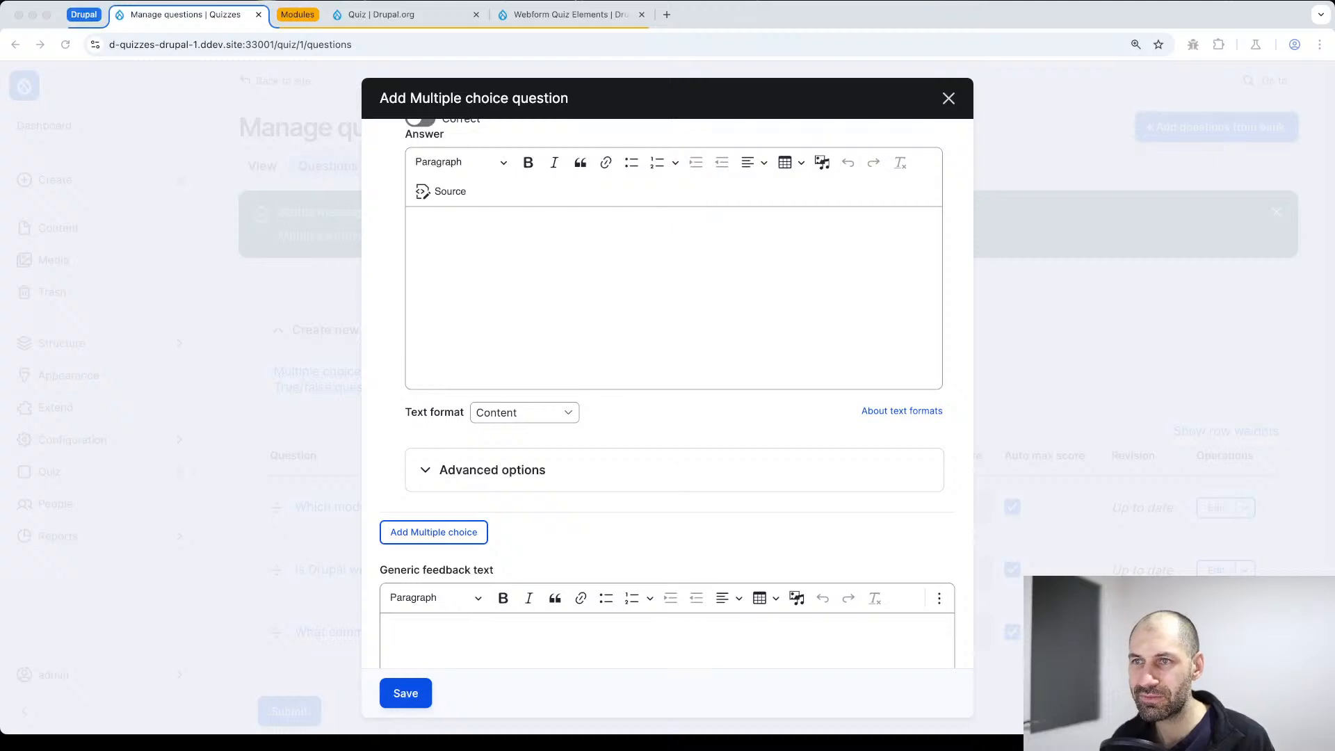
click(614, 304)
text(Template engine)
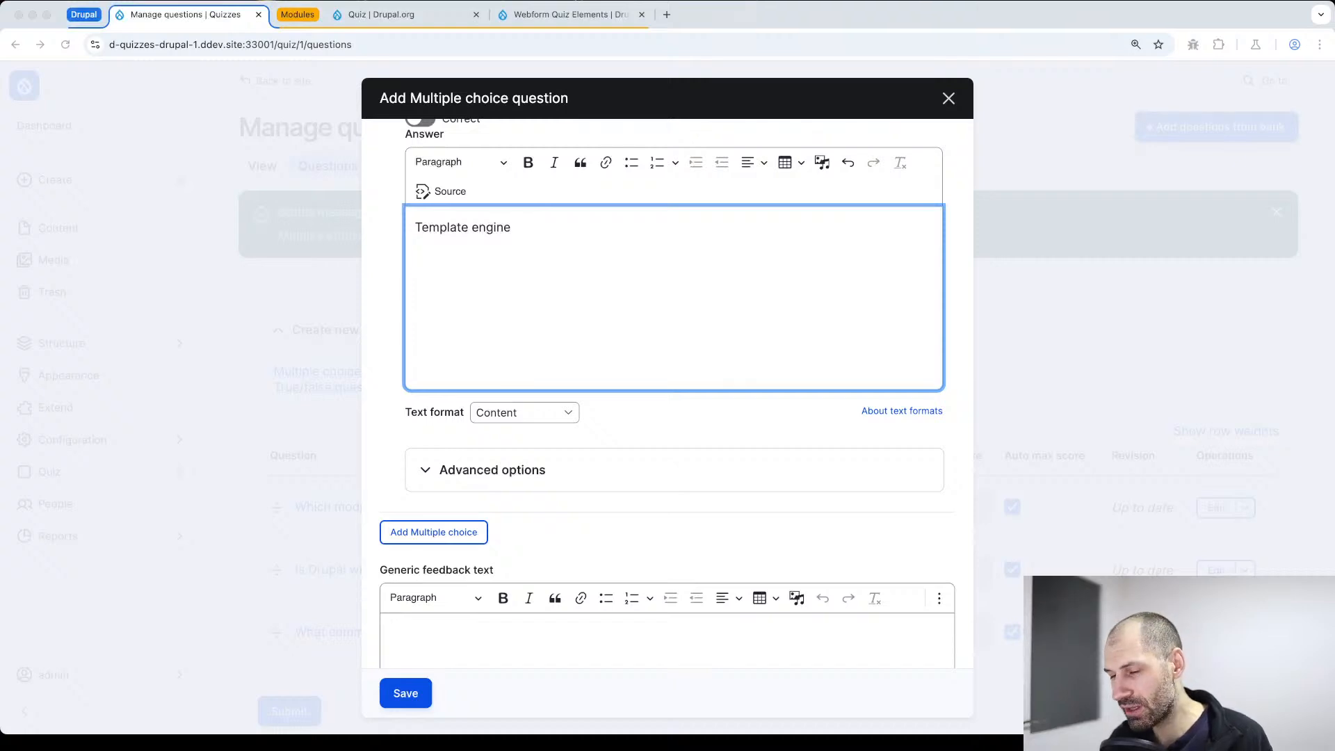
click(445, 535)
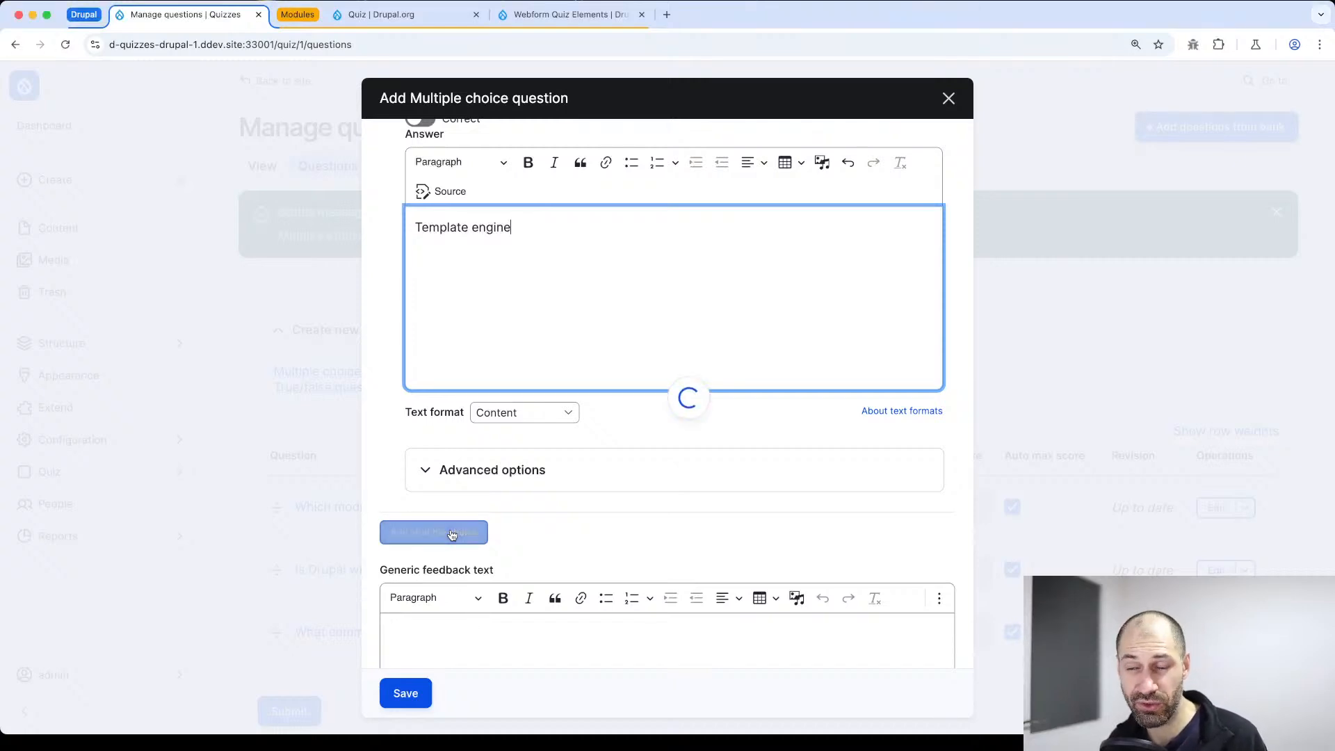
click(505, 328)
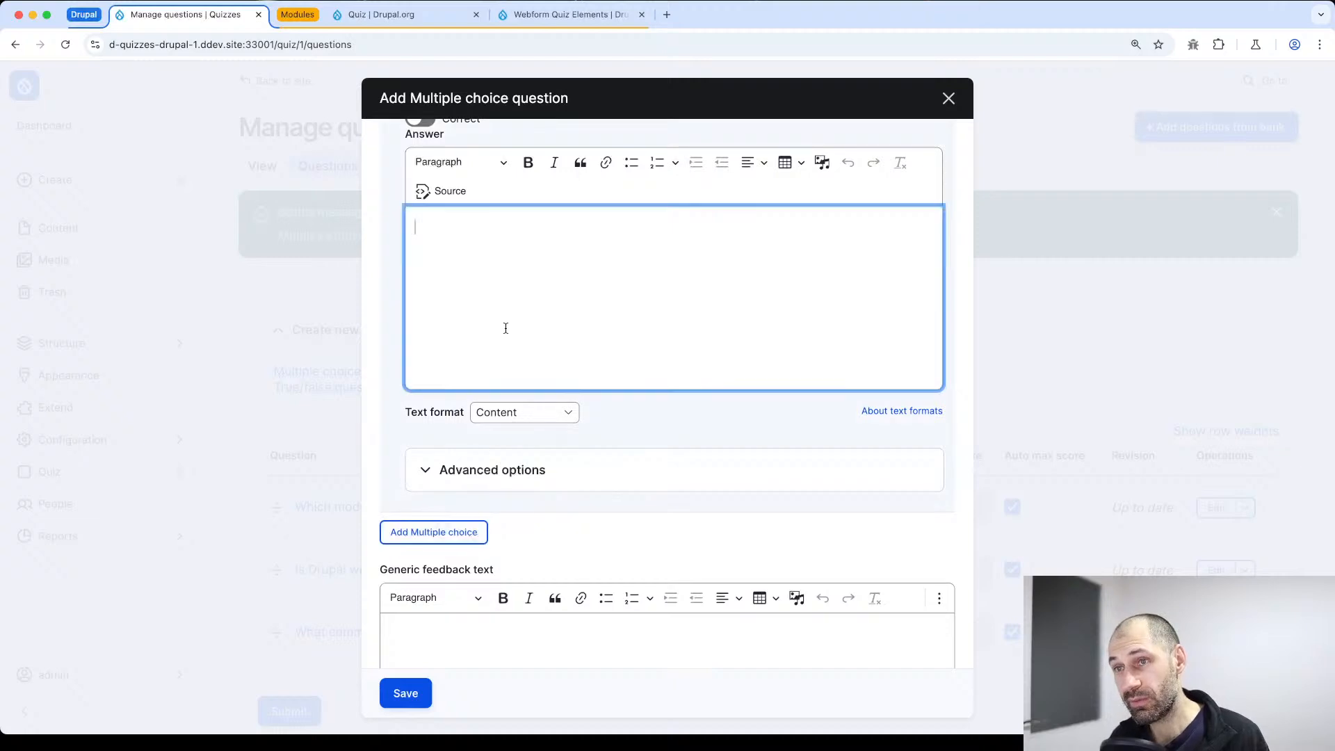
text(Security module)
Mark the "Template engine" alternative as correct and set its score if chosen to 1
scroll(471, 375, up, 10)
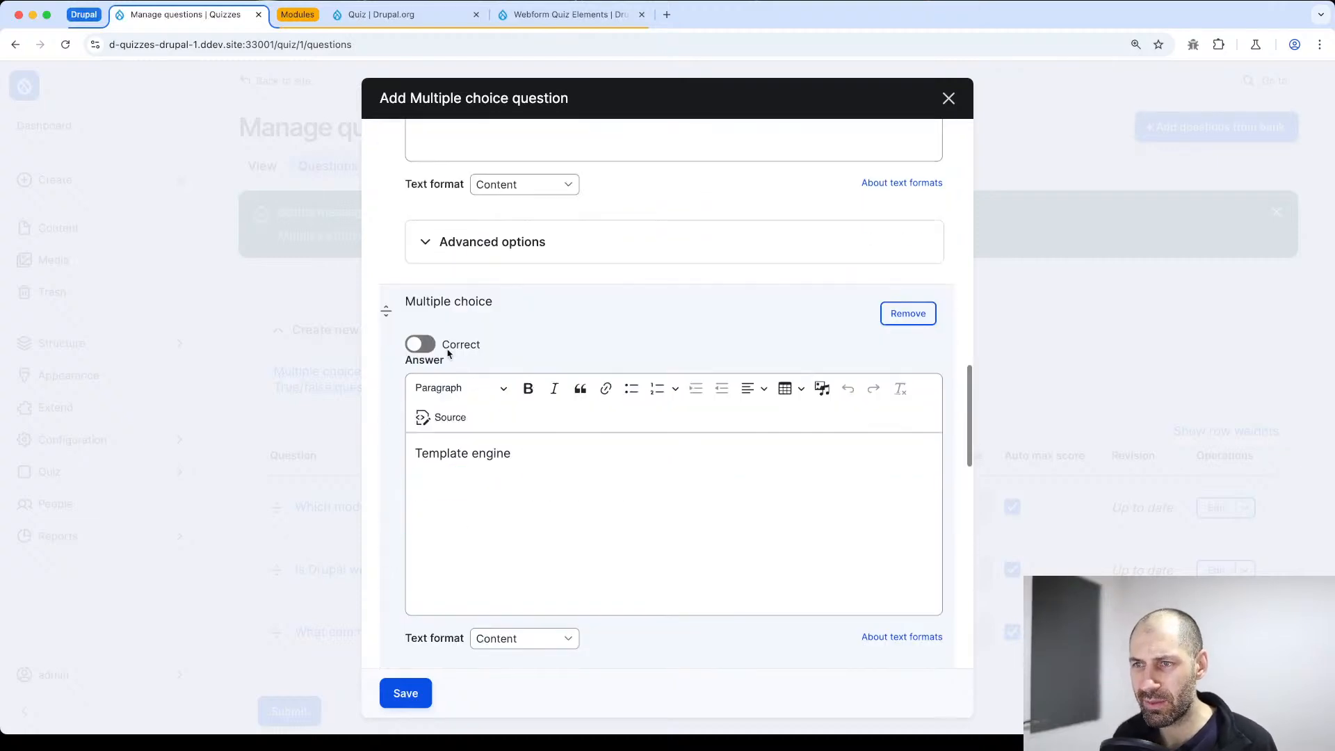
click(421, 344)
scroll(487, 513, down, 2)
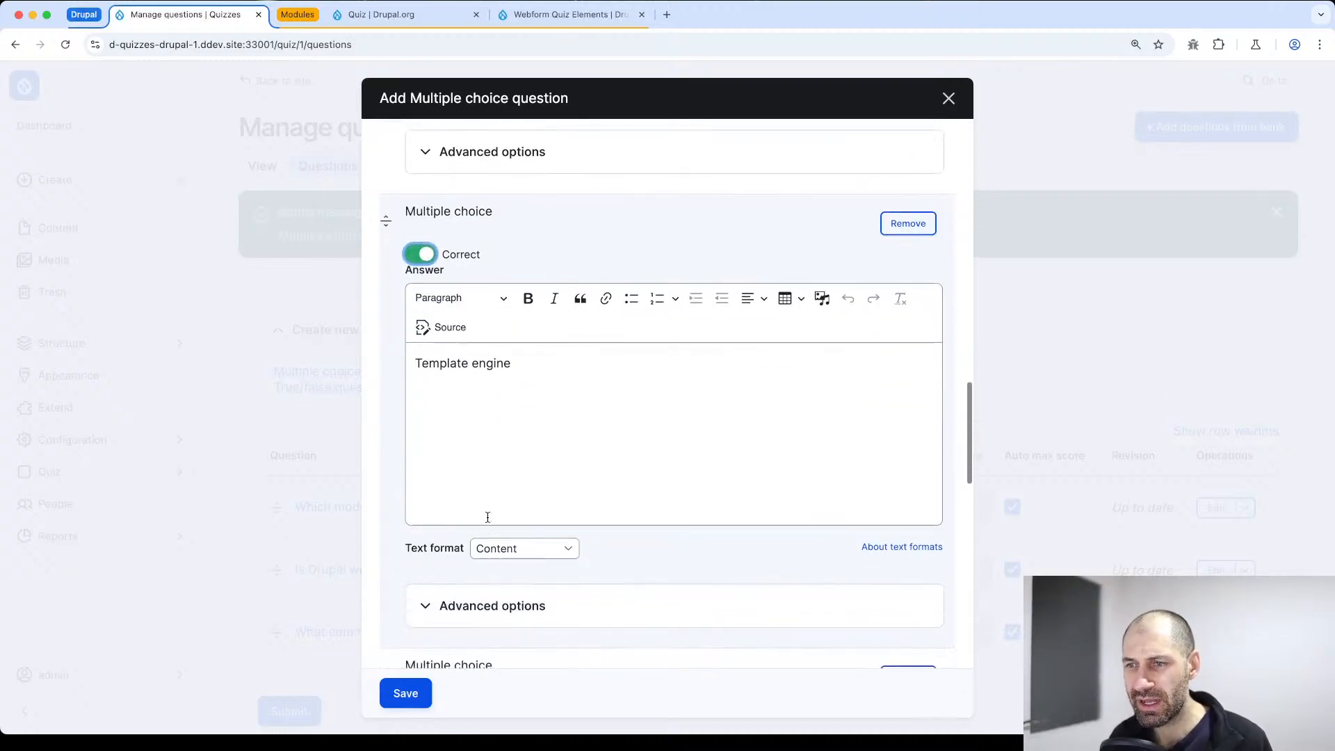
click(483, 610)
scroll(501, 612, down, 2)
click(492, 583)
text(1)
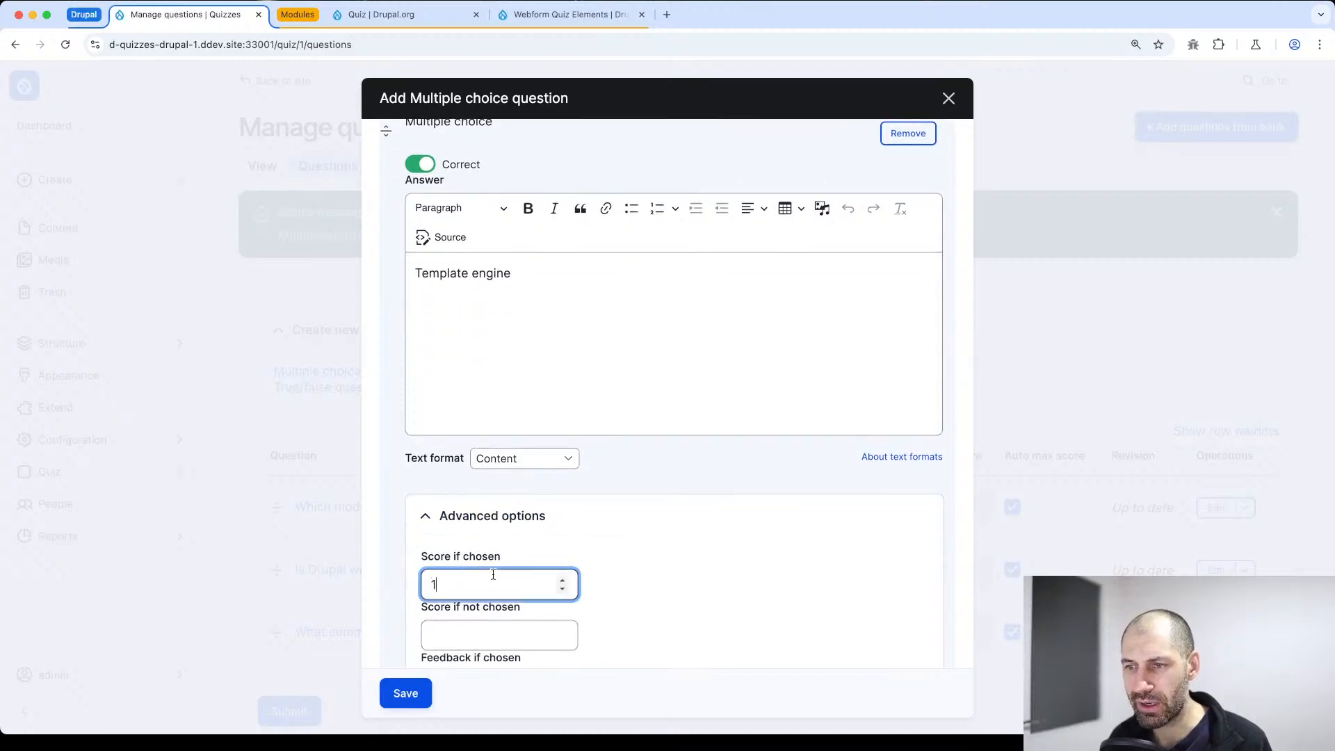
Save the Twig multiple choice question to the quiz
scroll(481, 578, down, 3)
scroll(459, 591, down, 6)
scroll(447, 581, down, 3)
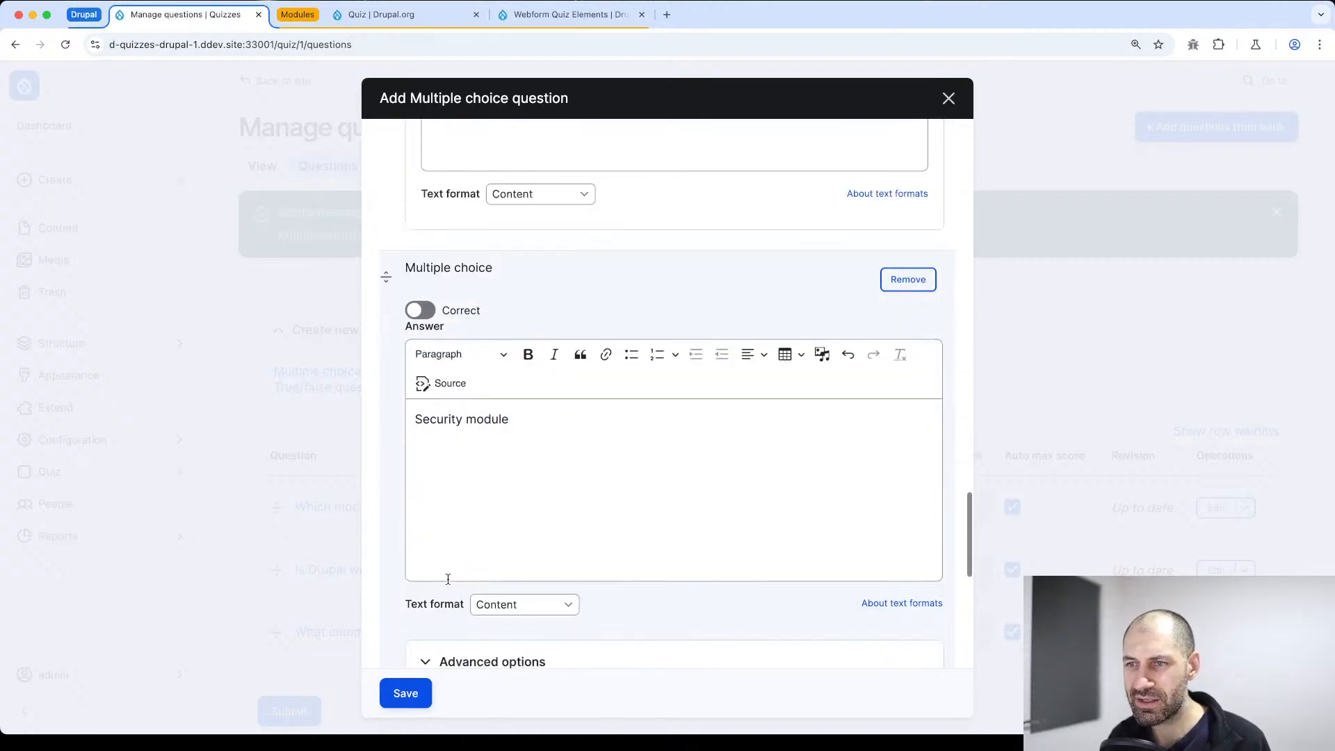
click(407, 694)
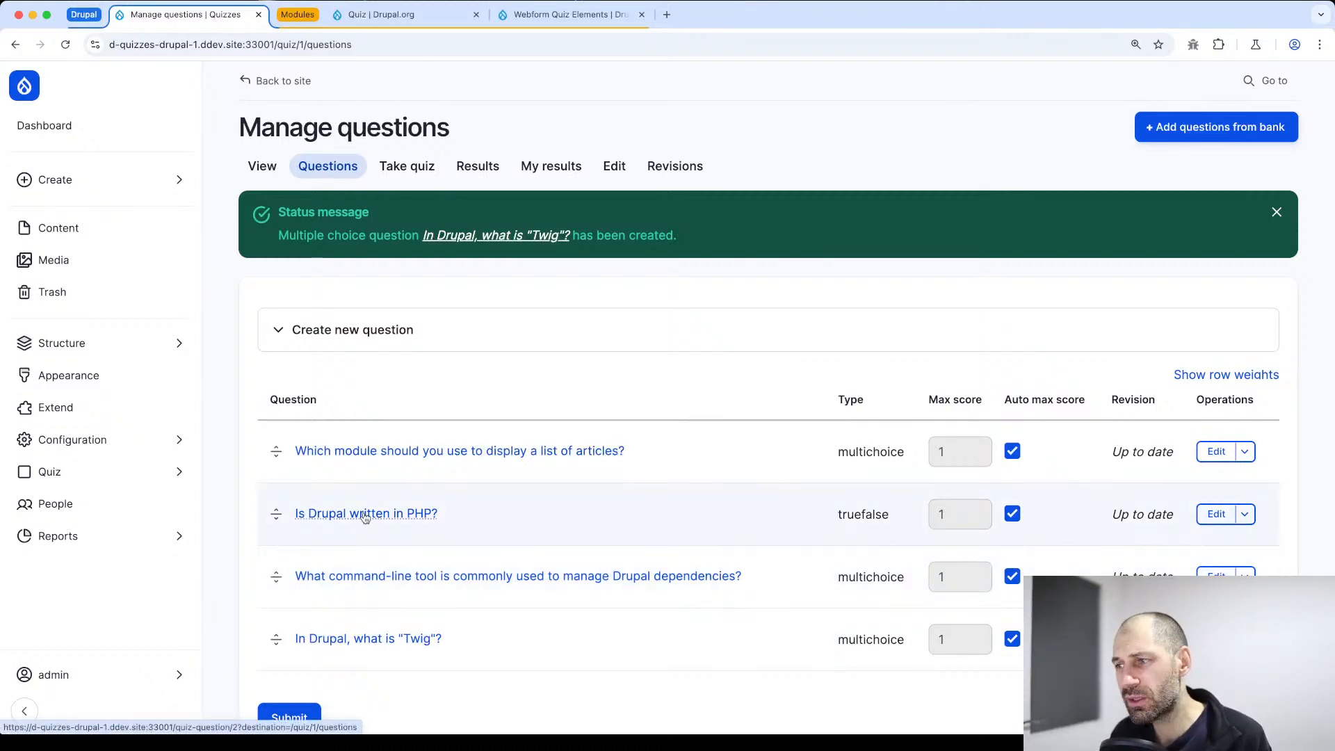
scroll(379, 505, down, 2)
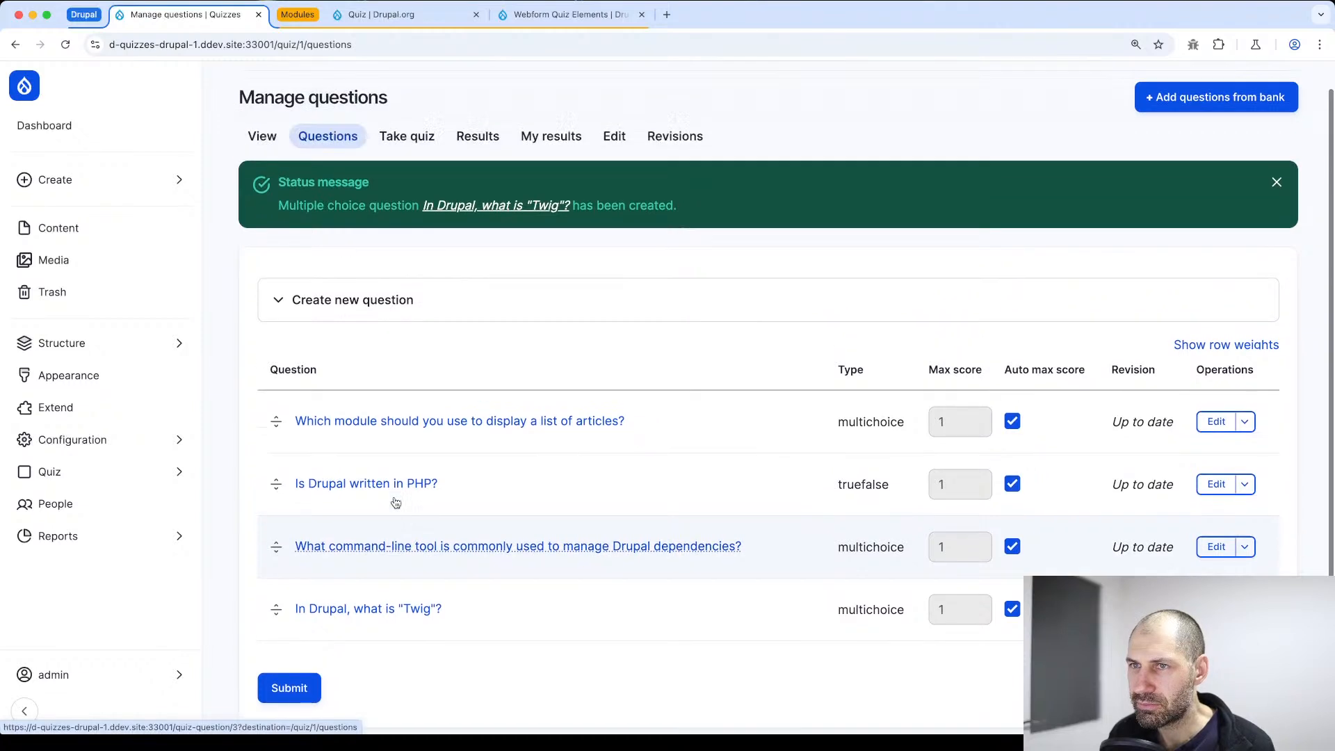
Edit the "Do you know Drupal" quiz and set the grade required to pass to 75 % in its pass/fail options
scroll(398, 500, down, 2)
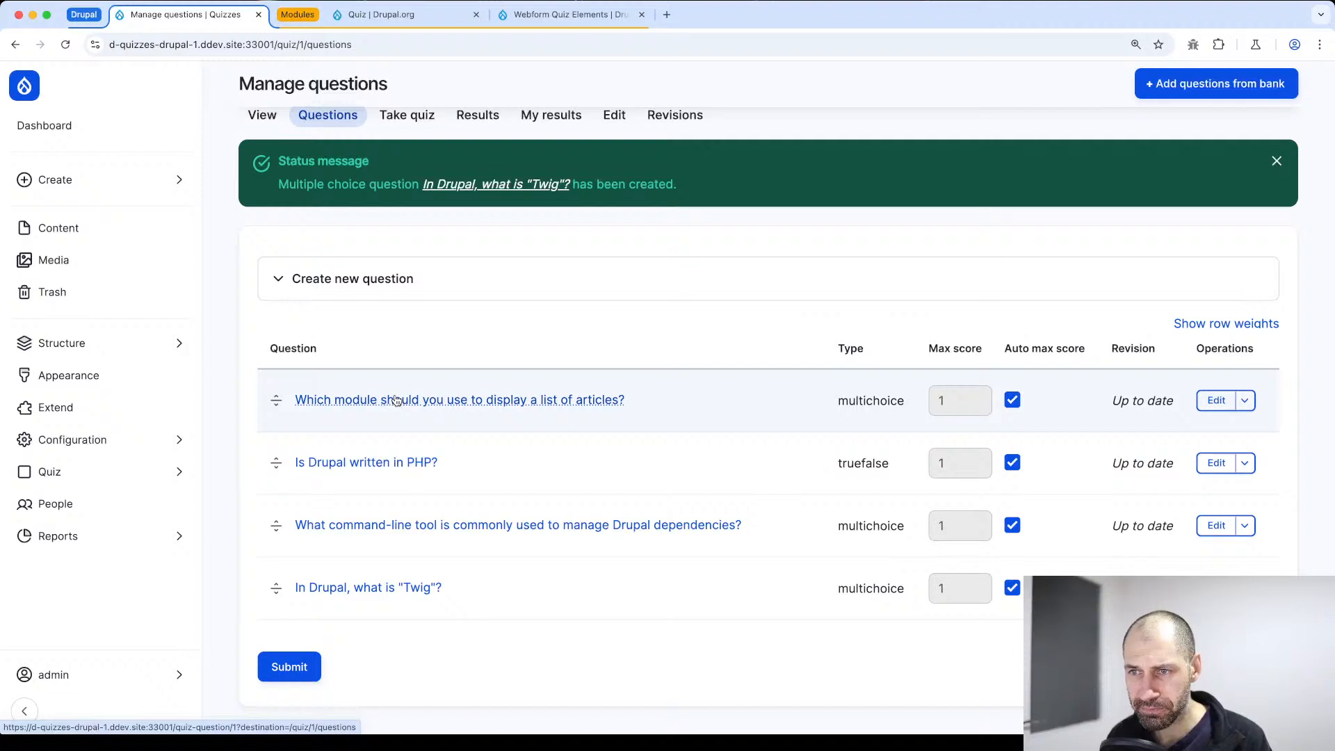
scroll(501, 292, up, 2)
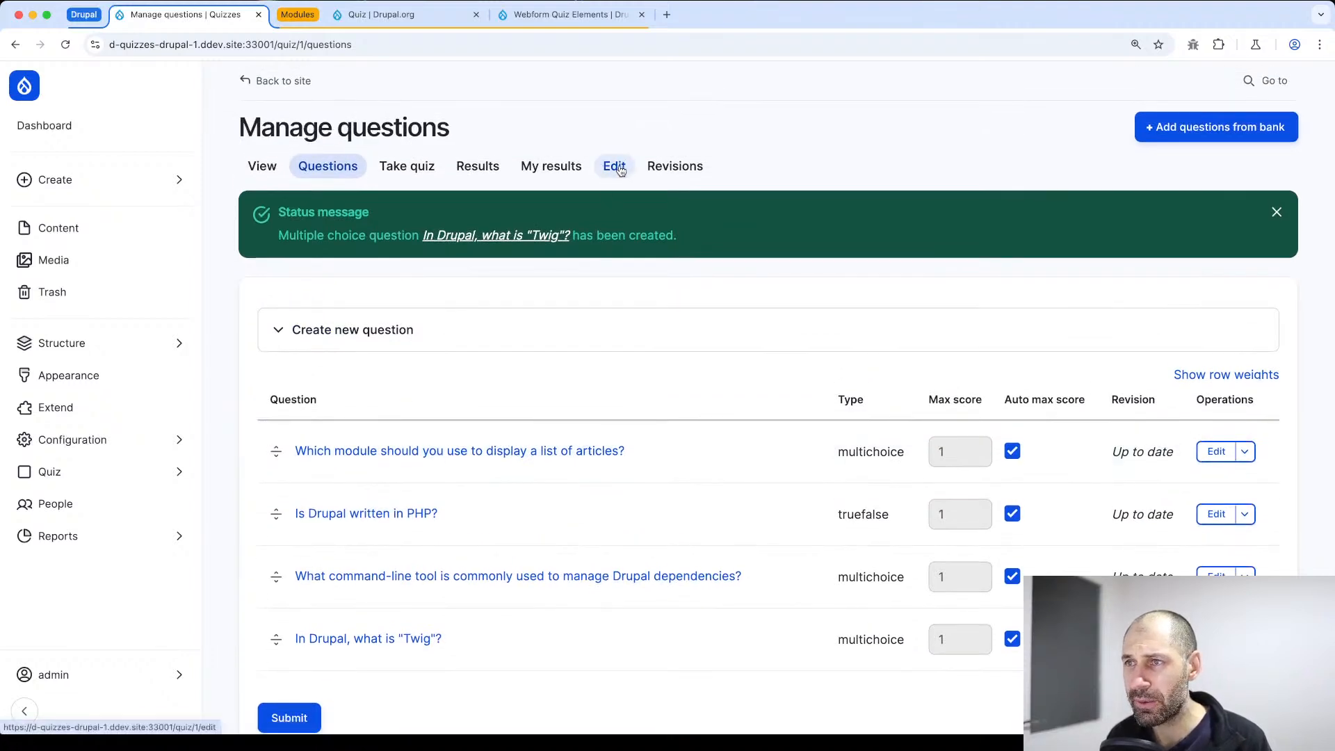
click(617, 167)
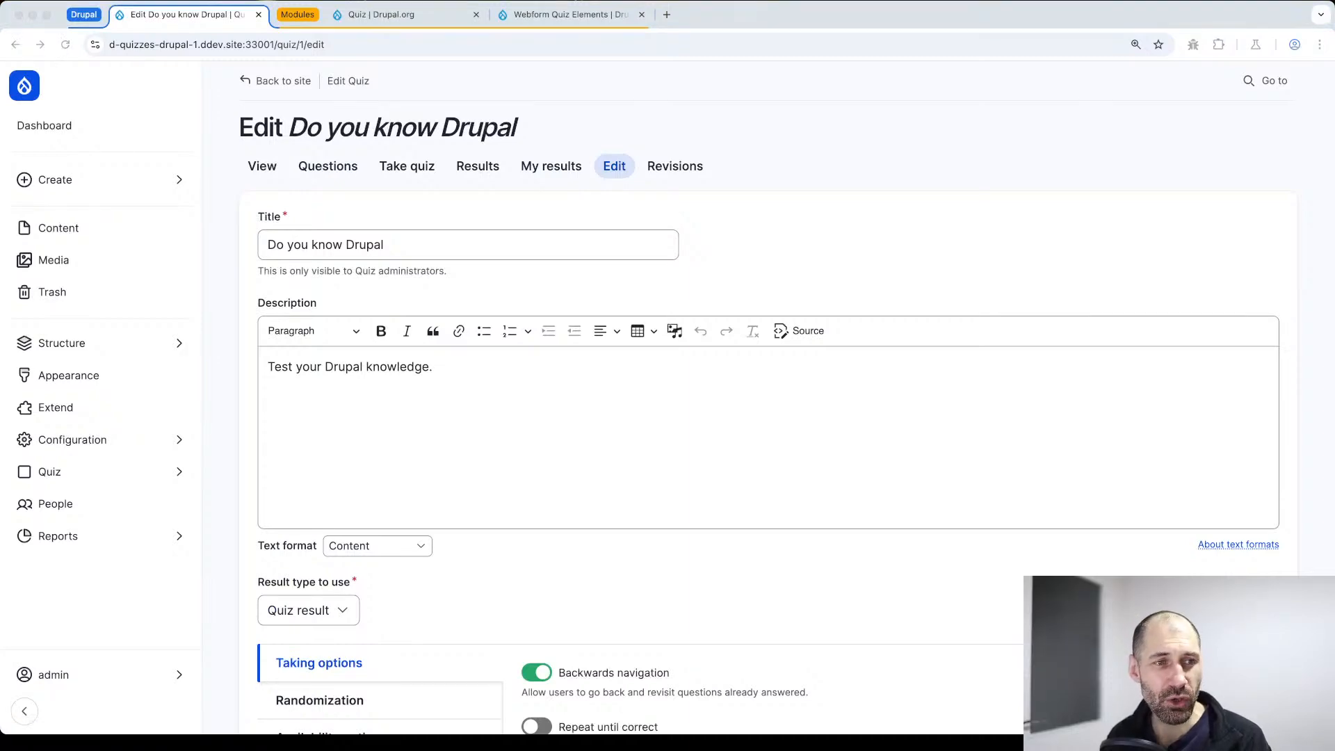
scroll(670, 498, down, 5)
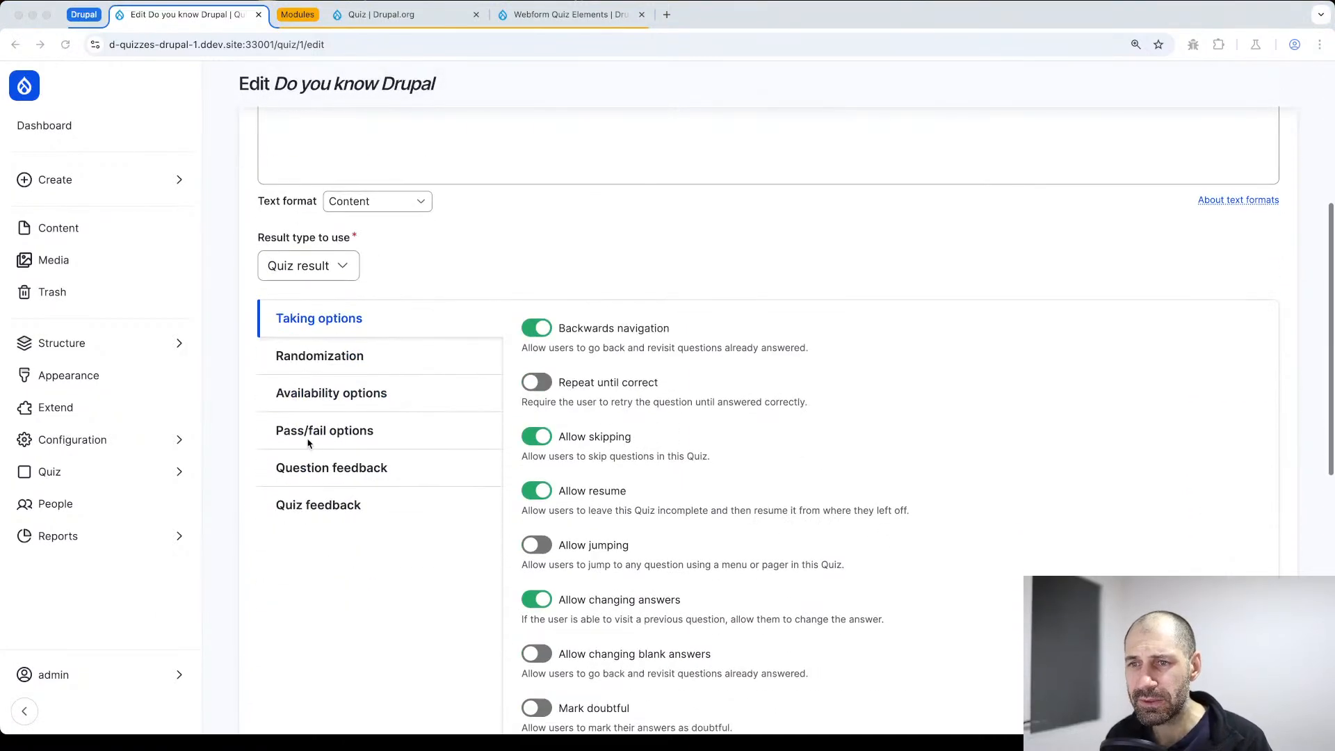
click(334, 432)
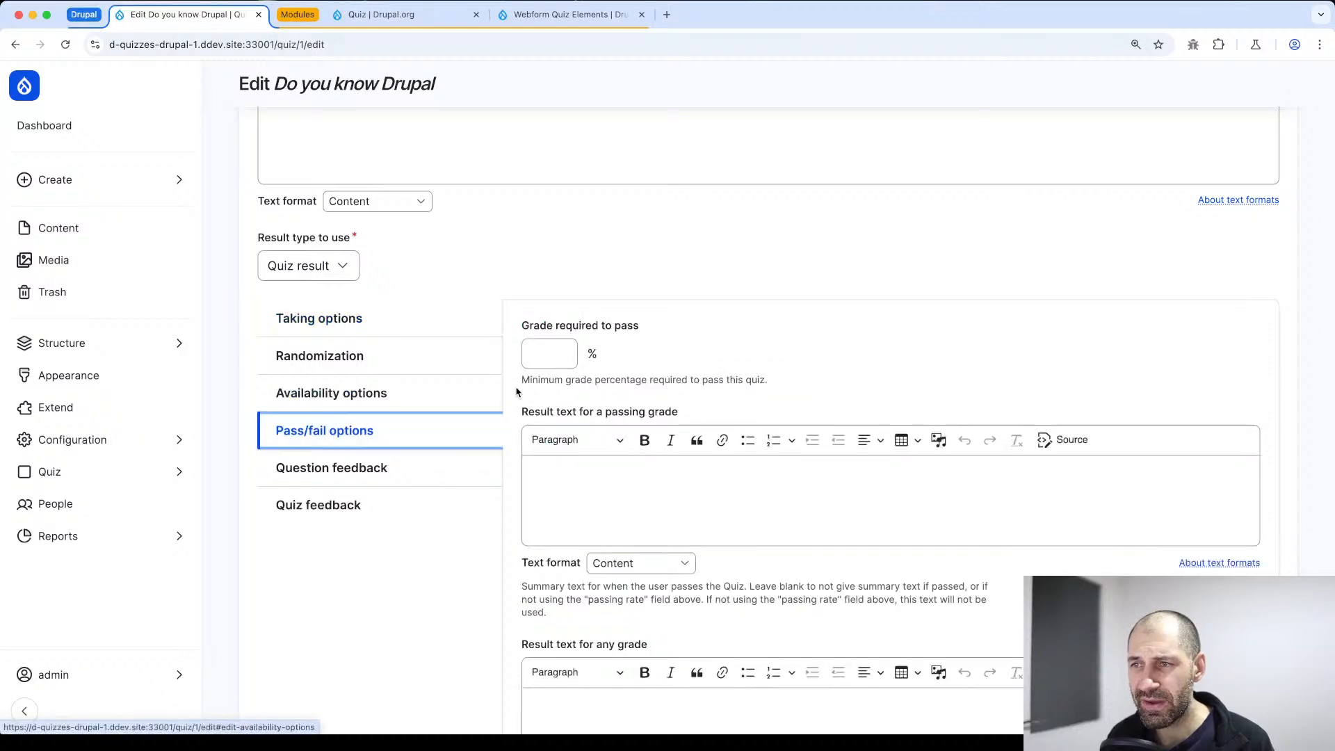
click(542, 356)
text(75)
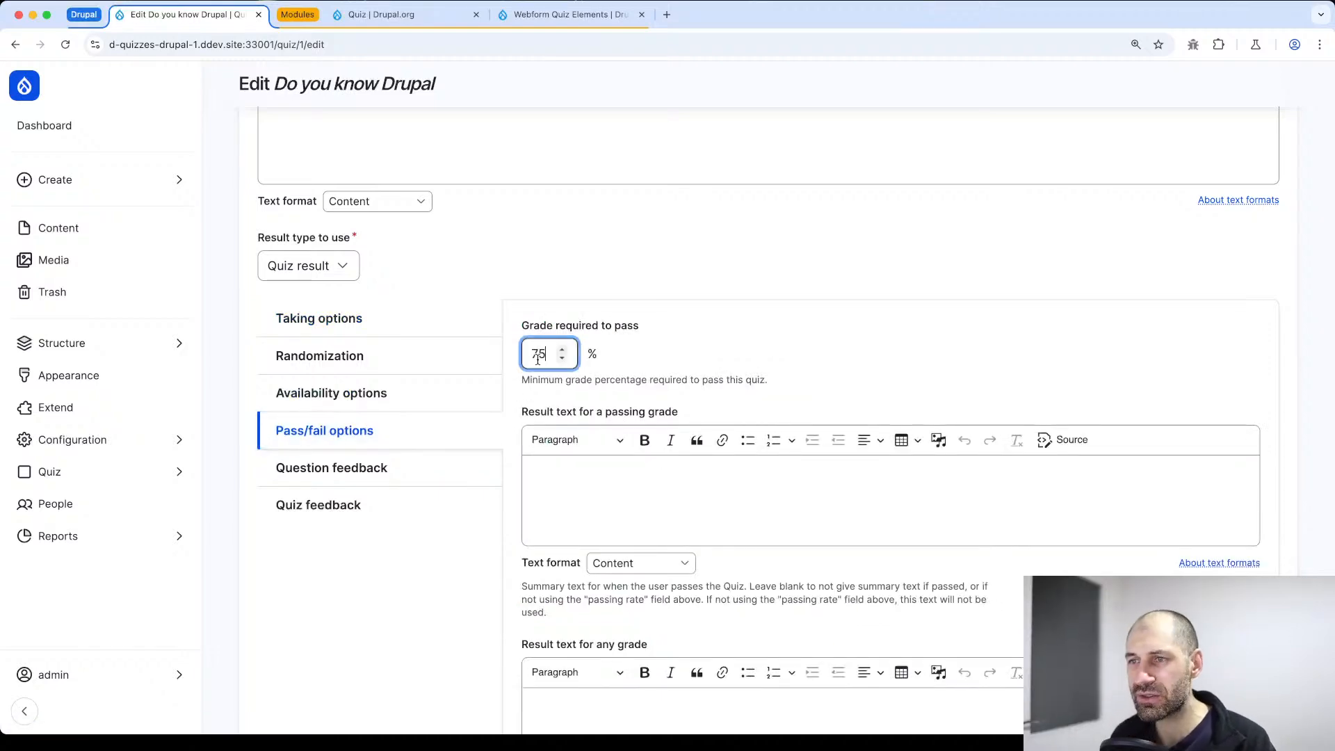
Check the result text fields for passing and any grade, leave them blank, and save the quiz settings
scroll(565, 409, down, 3)
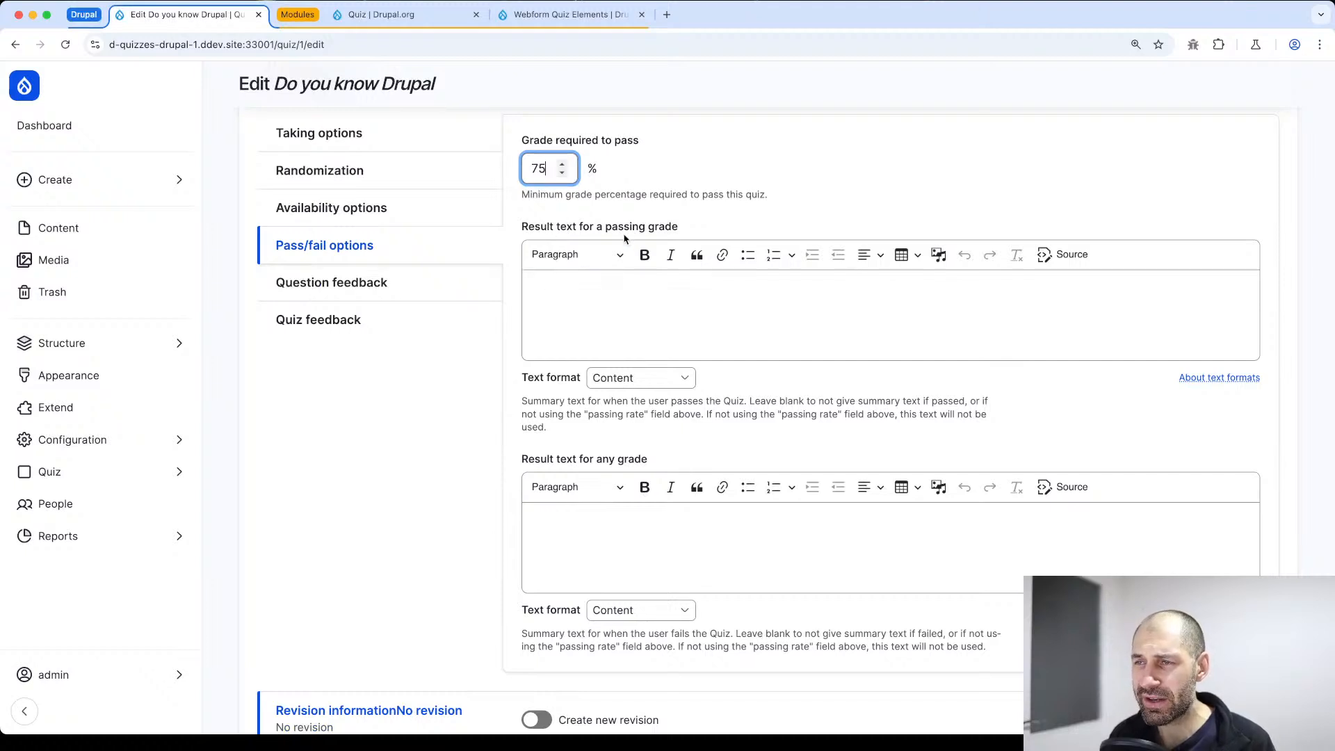
drag(703, 235, 532, 235)
click(564, 311)
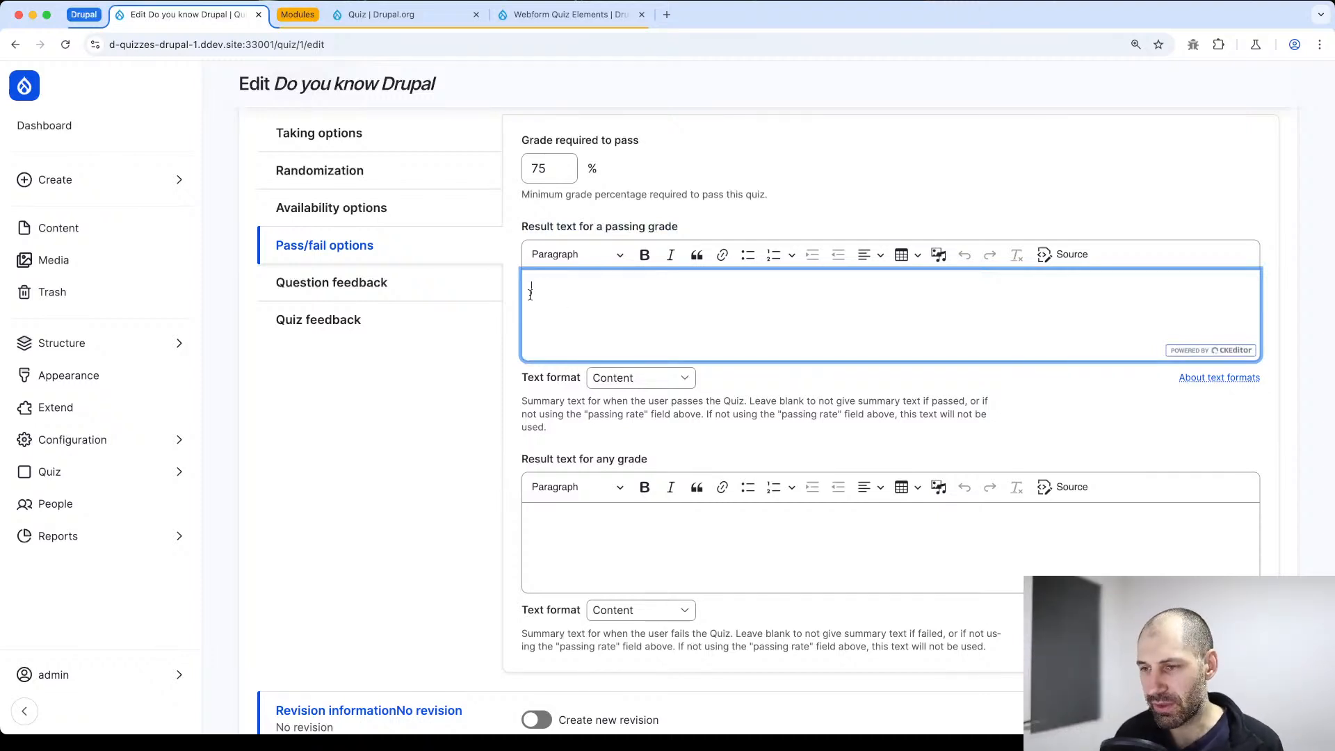
scroll(530, 294, down, 3)
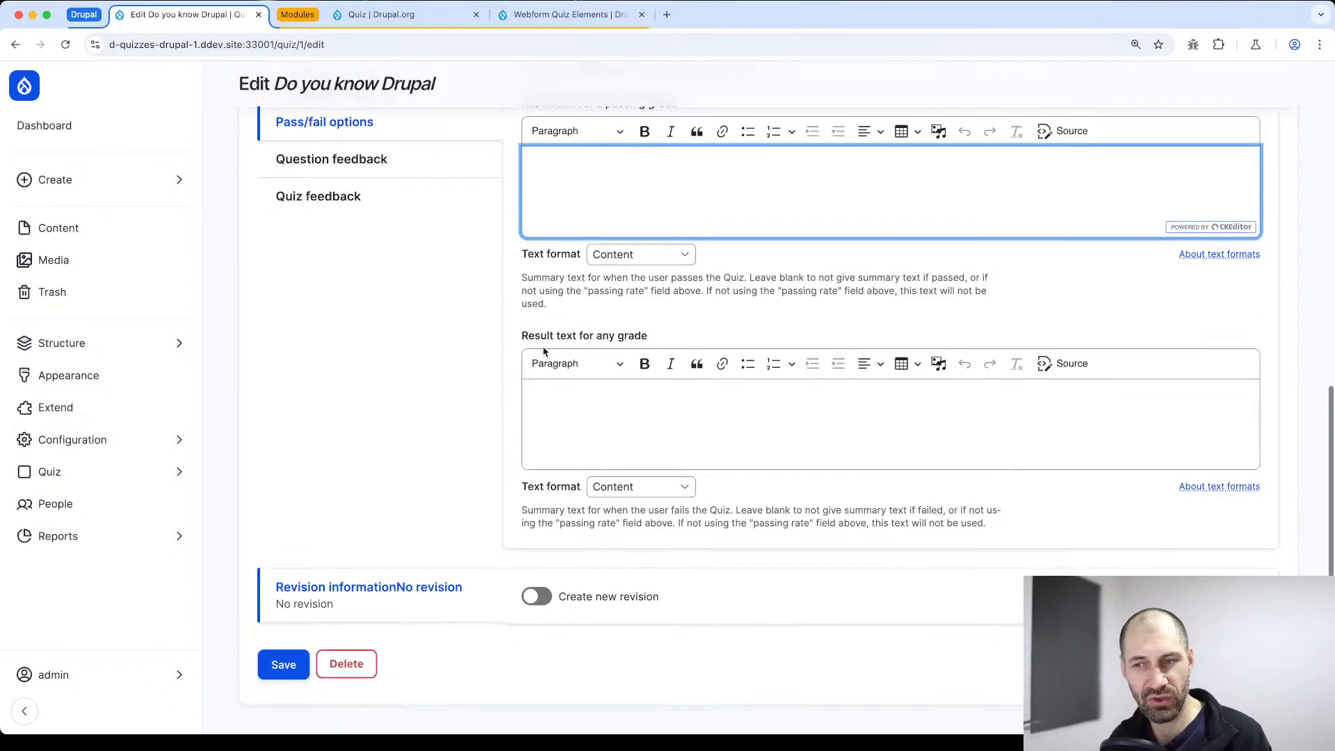
click(284, 666)
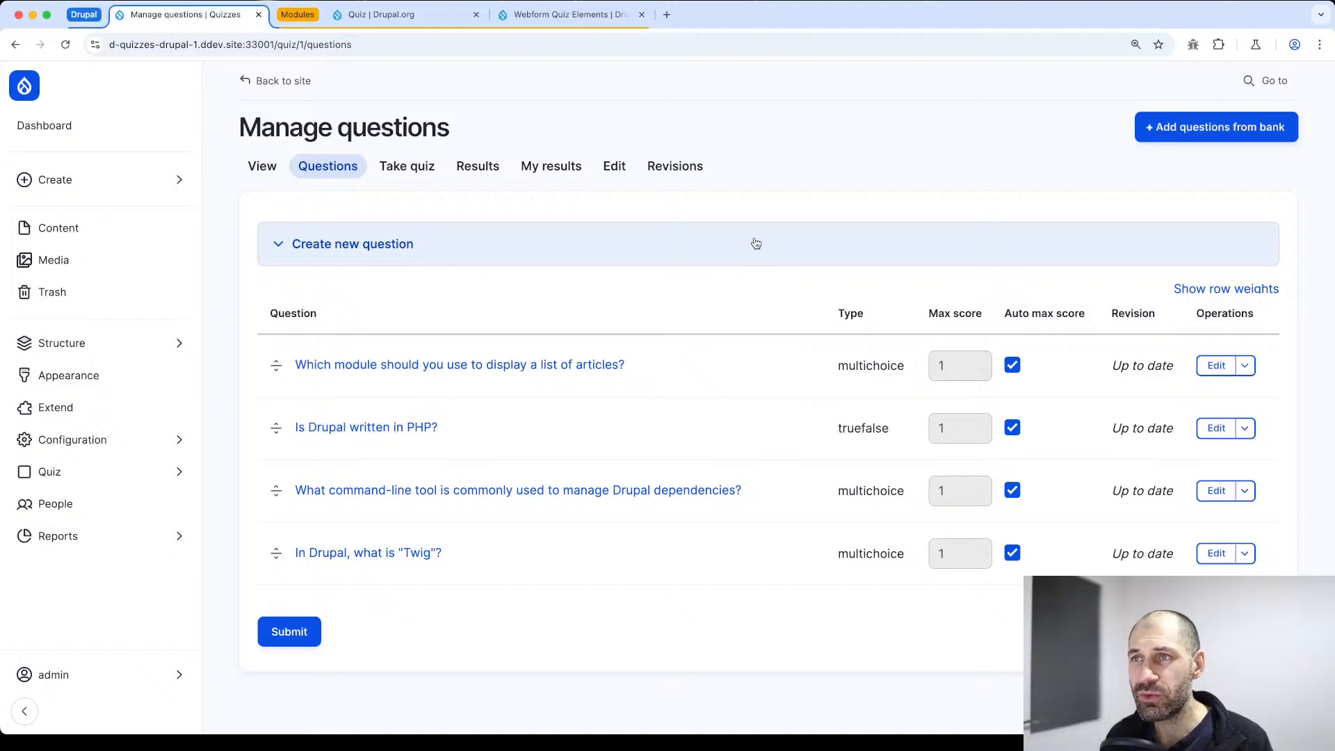
Open Take quiz in a new browser tab and go from there to the quiz's overview page
click(299, 14)
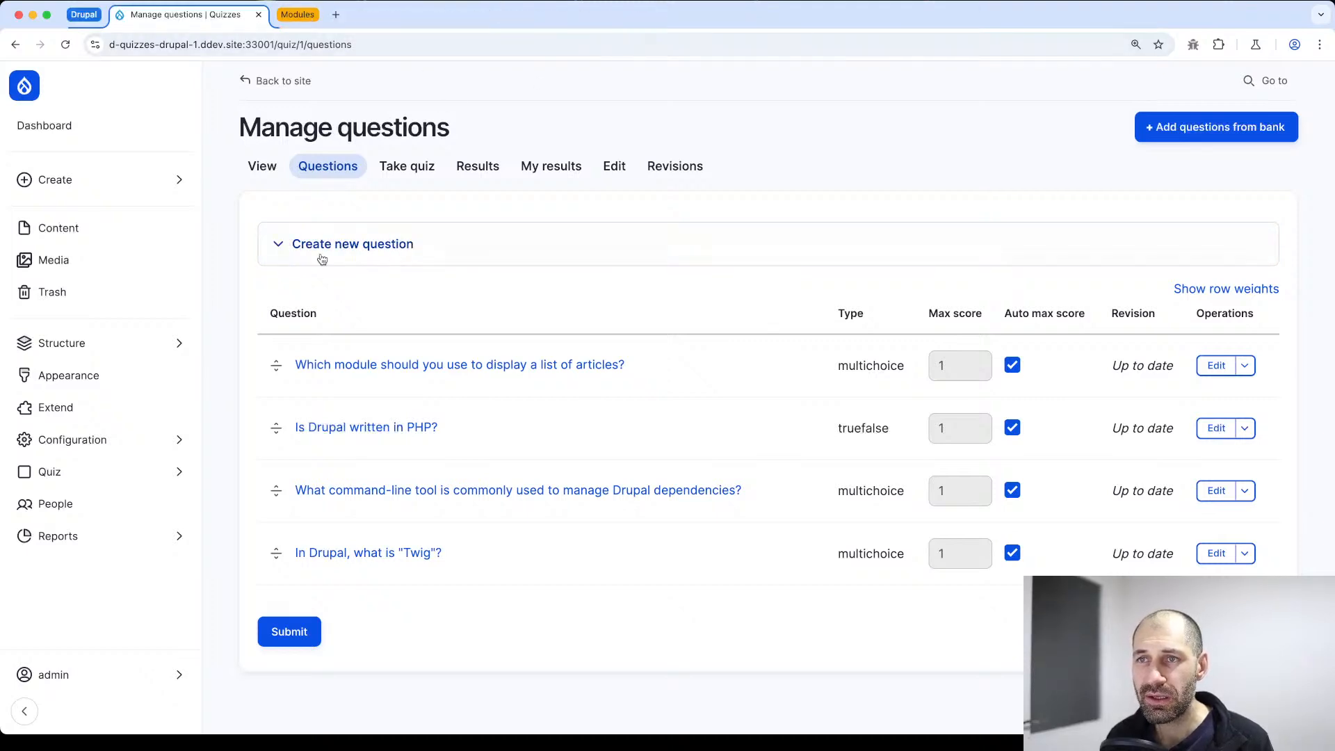
super+click(400, 174)
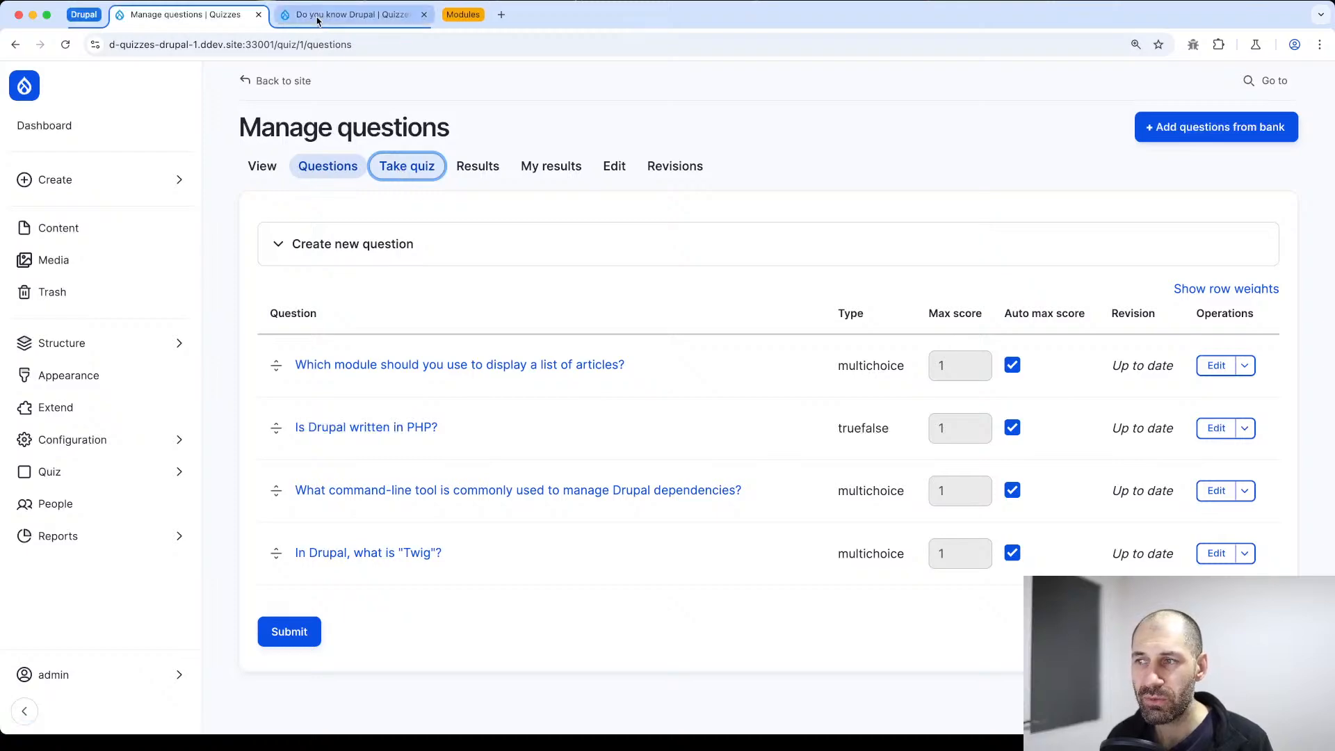
click(317, 15)
scroll(543, 262, down, 3)
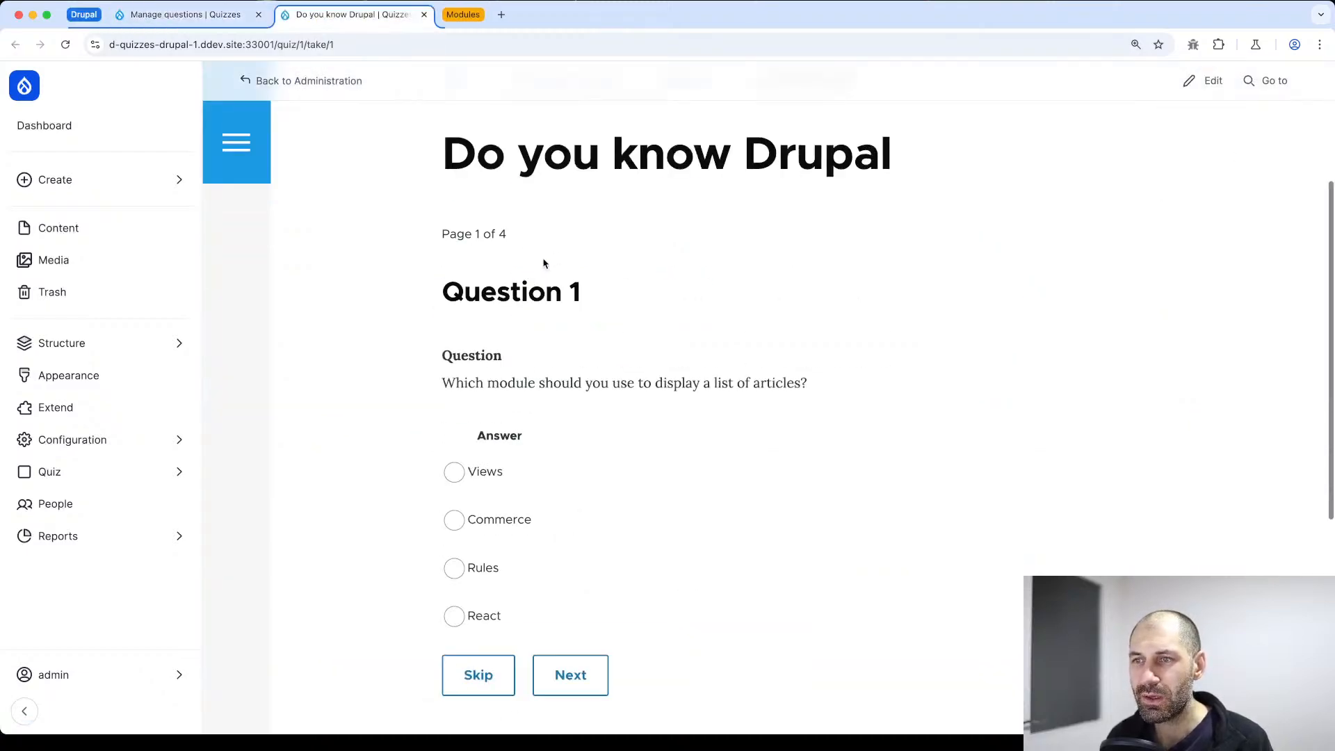
scroll(544, 264, up, 3)
click(566, 314)
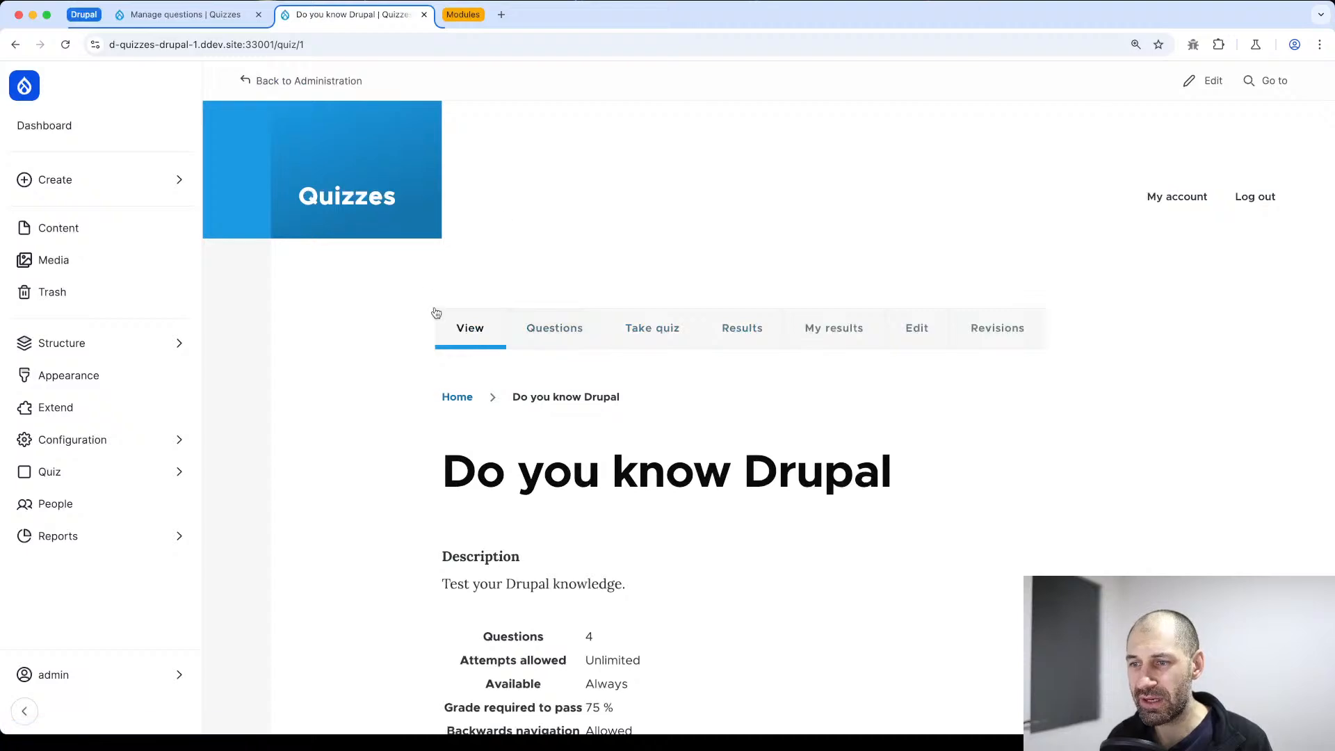
Examine the quiz overview's details on questions, attempts allowed, availability, grade required to pass and backwards navigation
scroll(432, 312, down, 2)
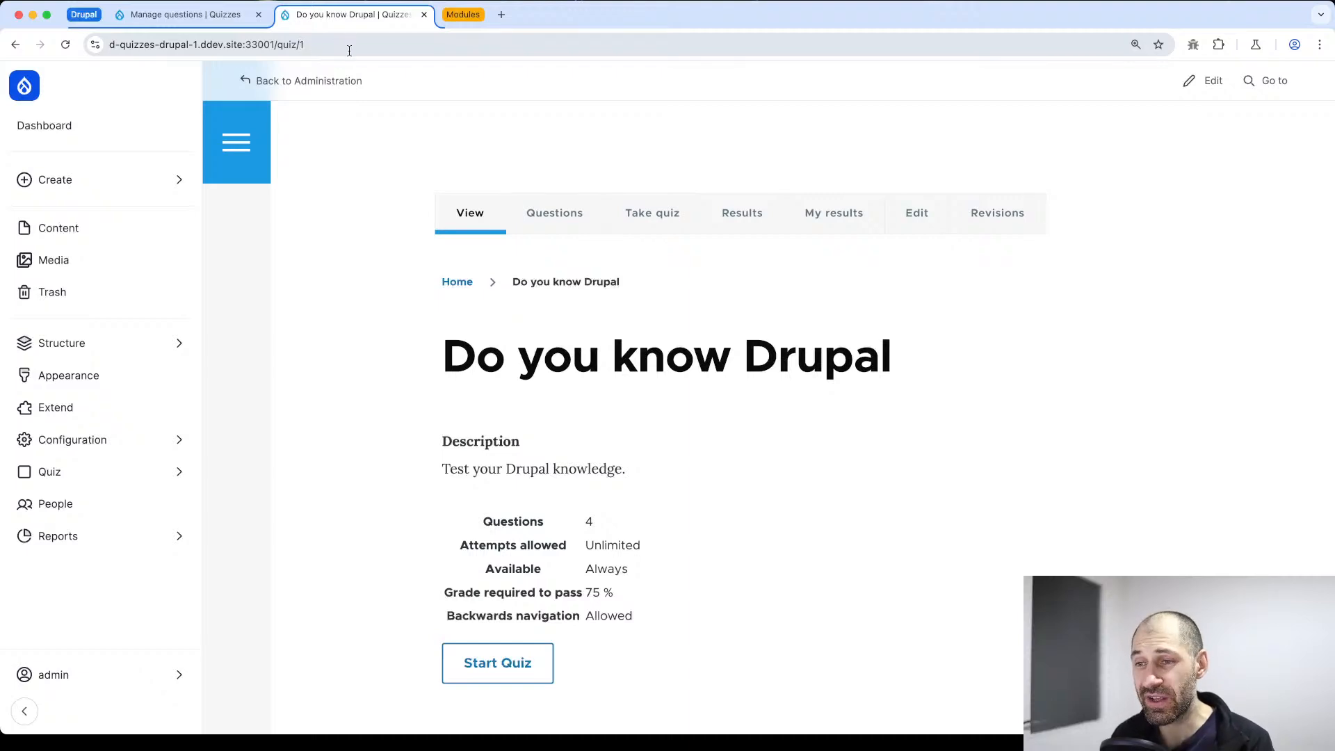
scroll(566, 453, down, 1)
drag(553, 569, 450, 491)
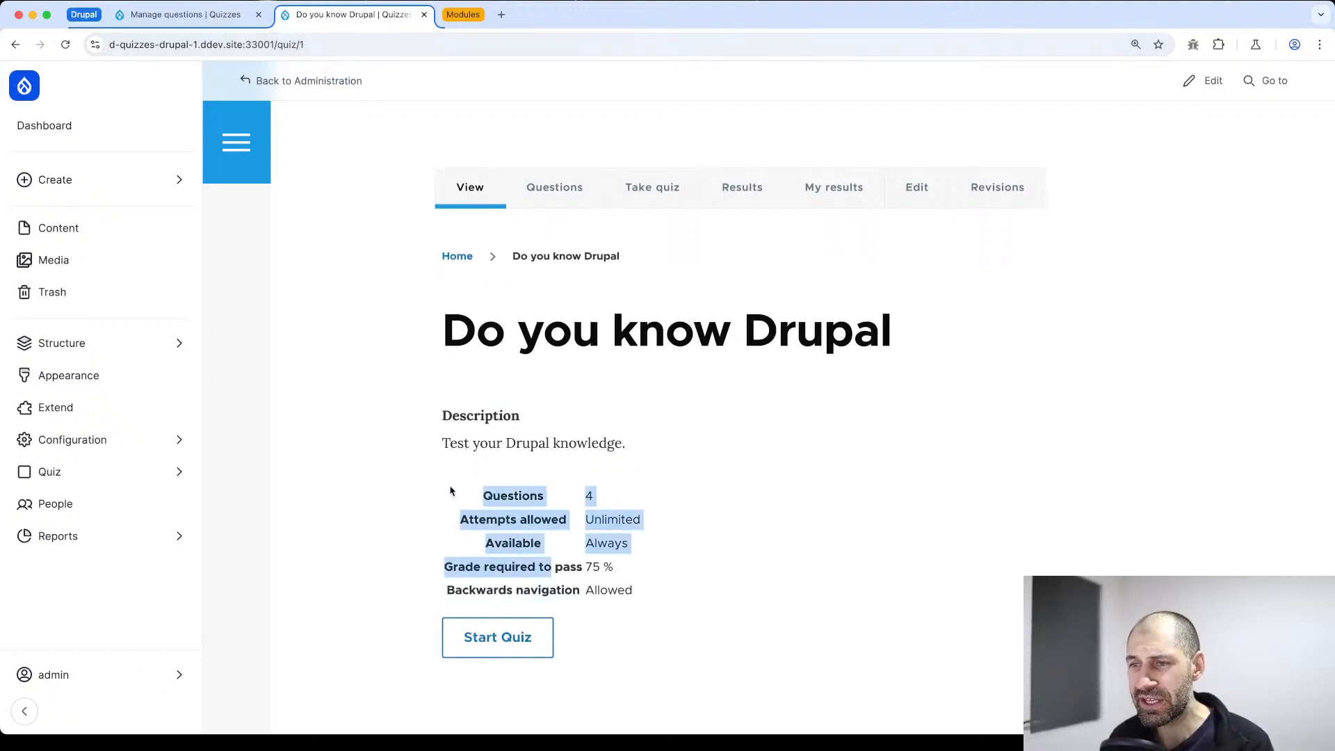
click(465, 487)
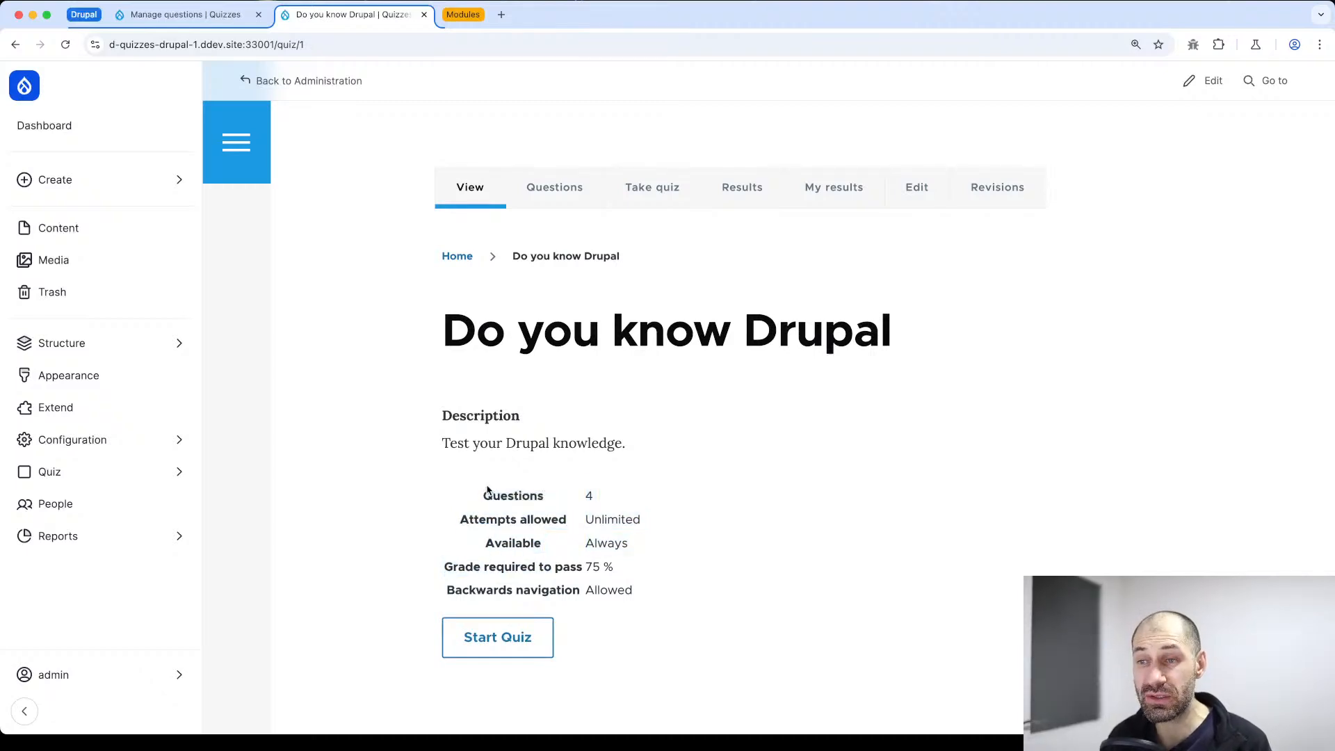
drag(483, 495, 595, 498)
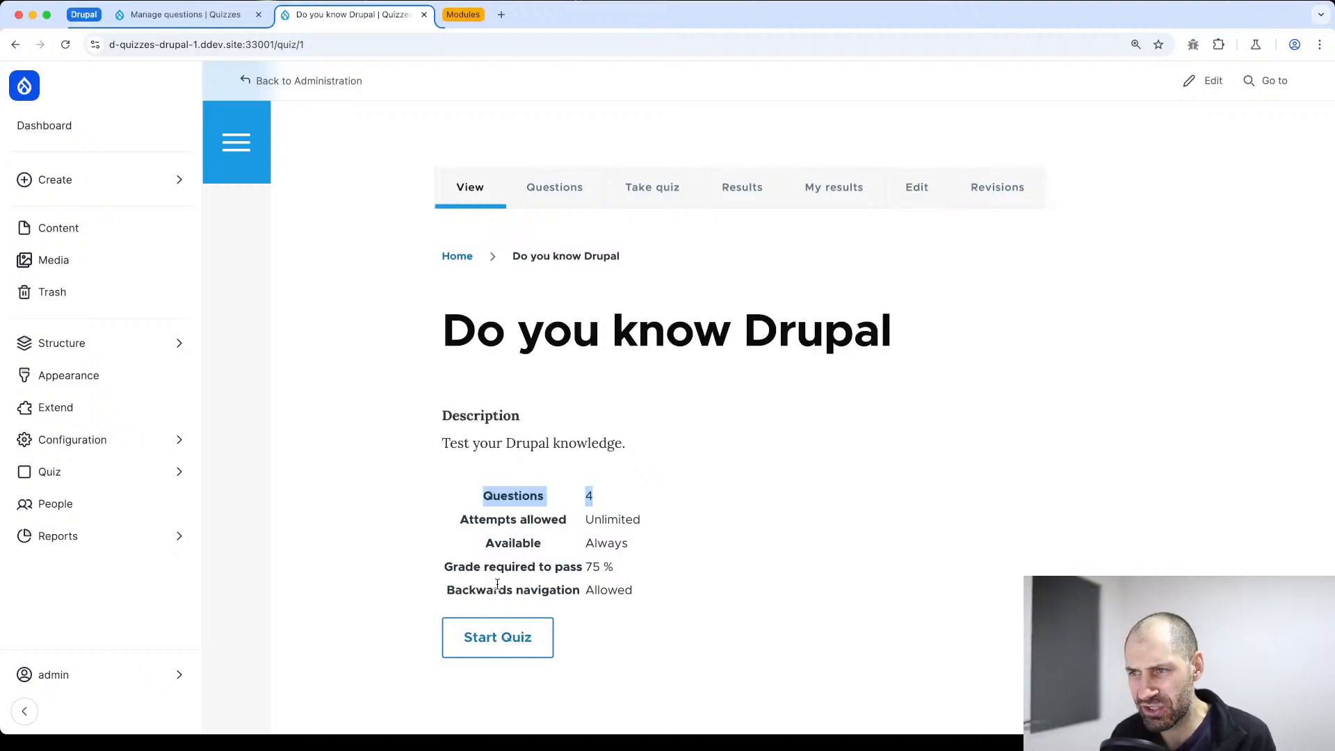
drag(664, 619, 430, 511)
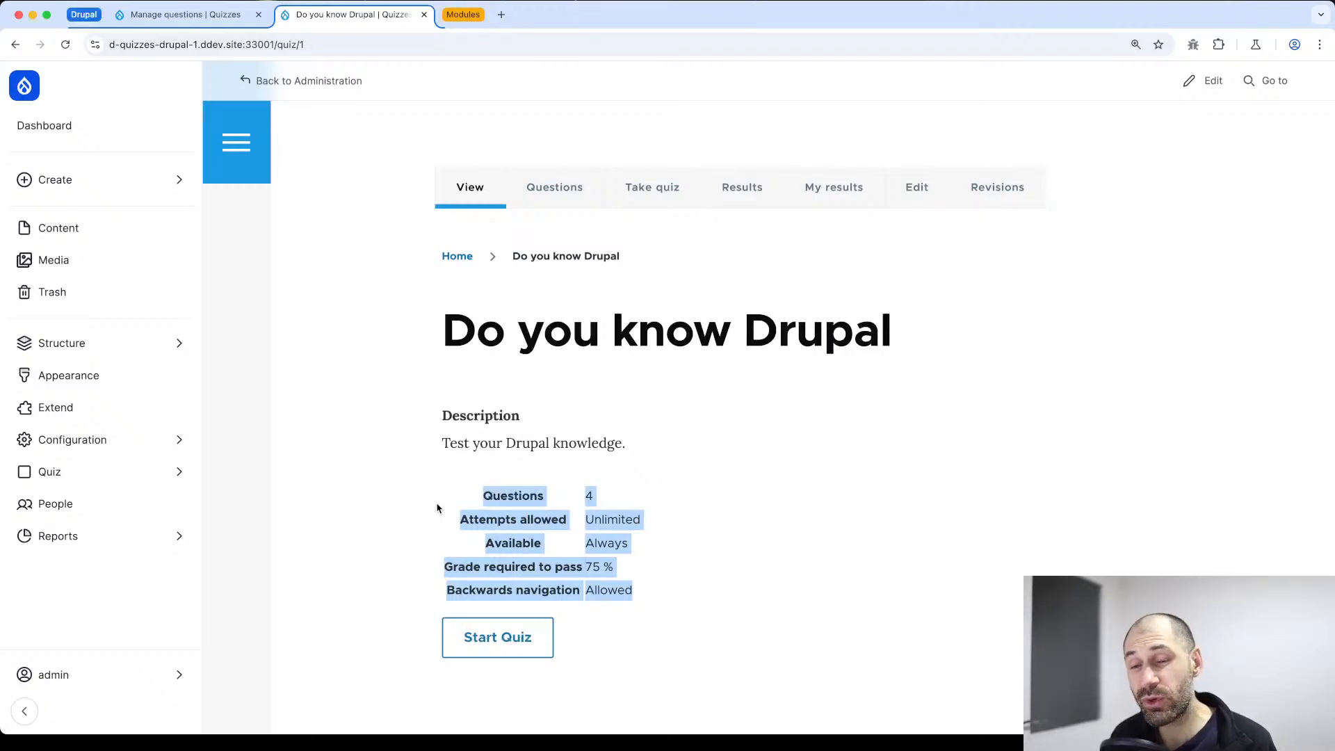
click(605, 410)
scroll(564, 265, down, 1)
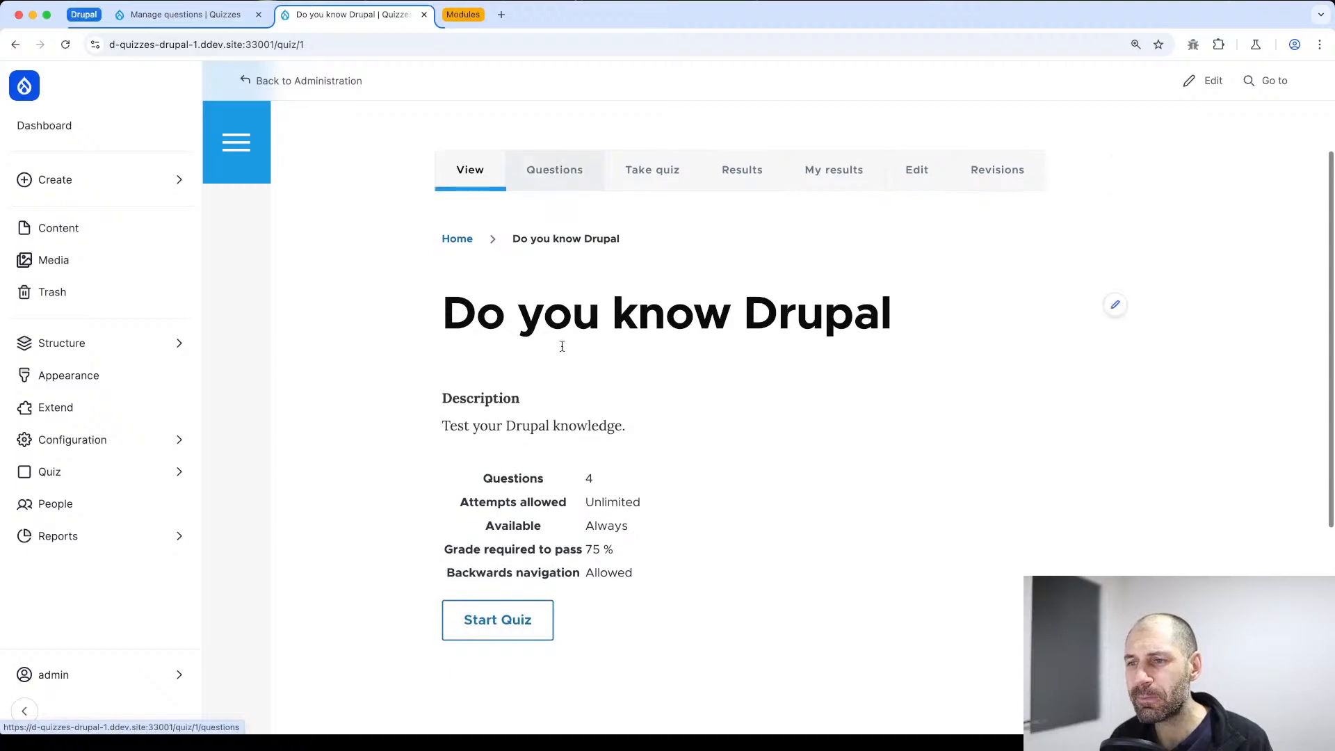
Start the quiz, answer the list-of-articles module question with "Views" and continue to the second question
click(512, 627)
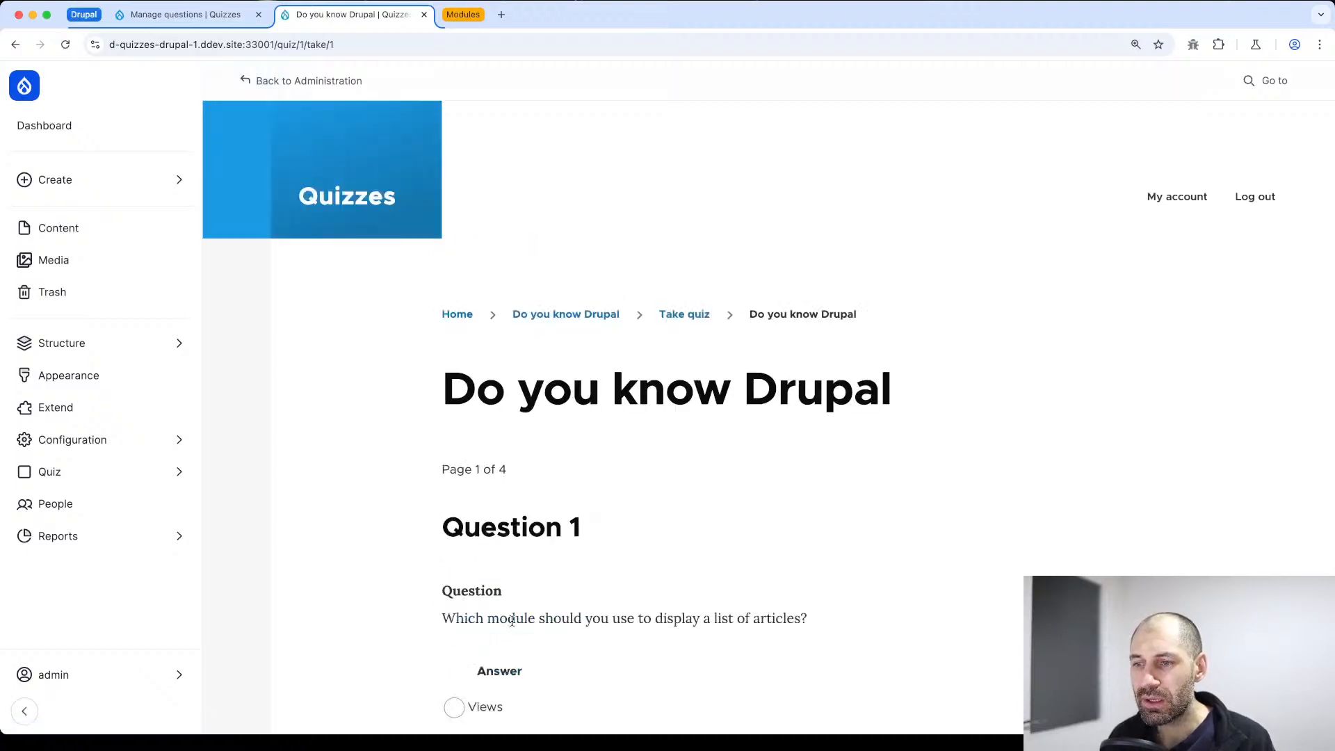
scroll(566, 602, down, 4)
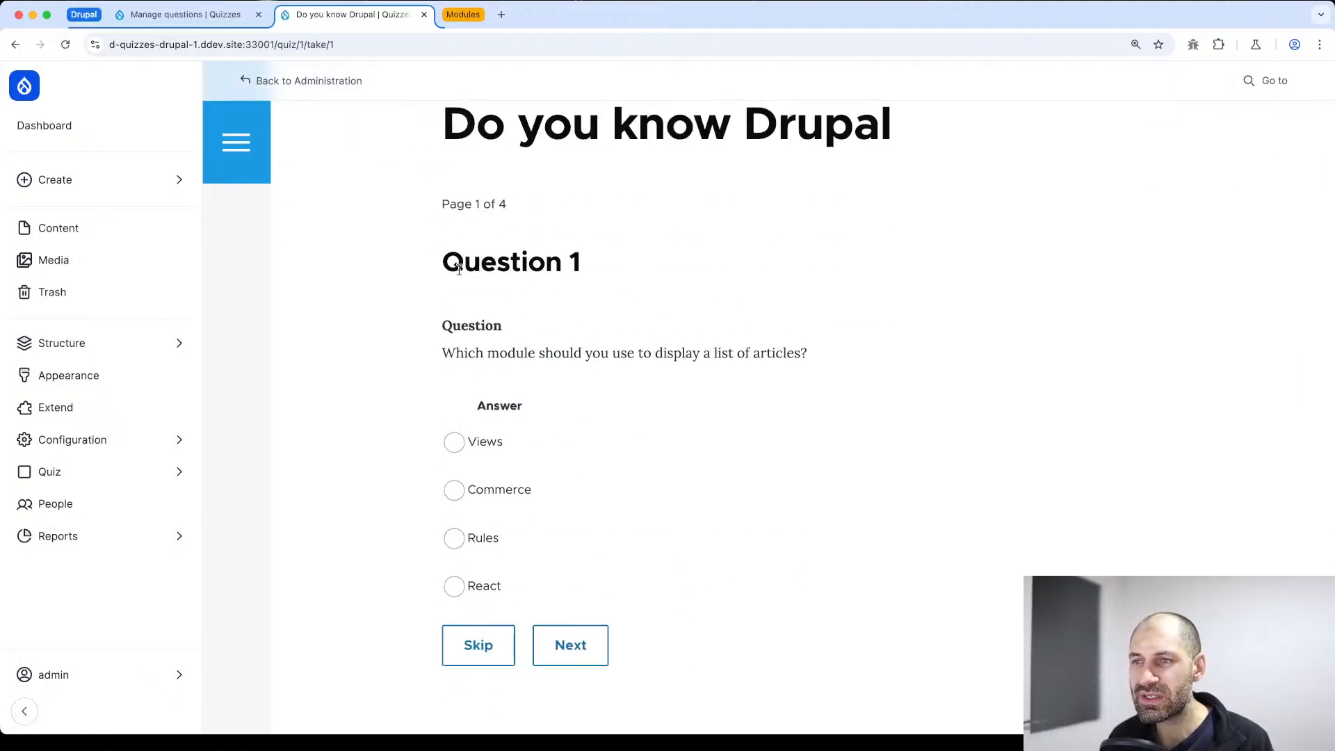
scroll(473, 324, down, 2)
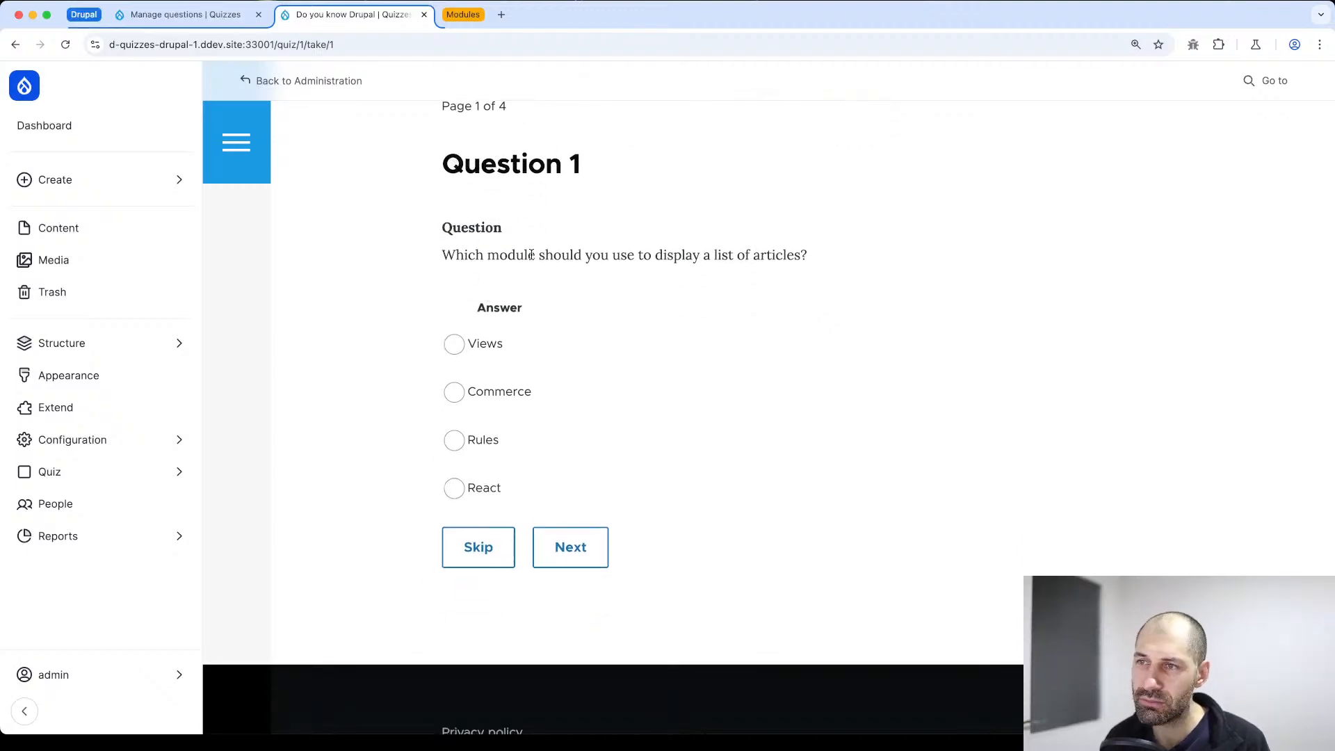
click(454, 347)
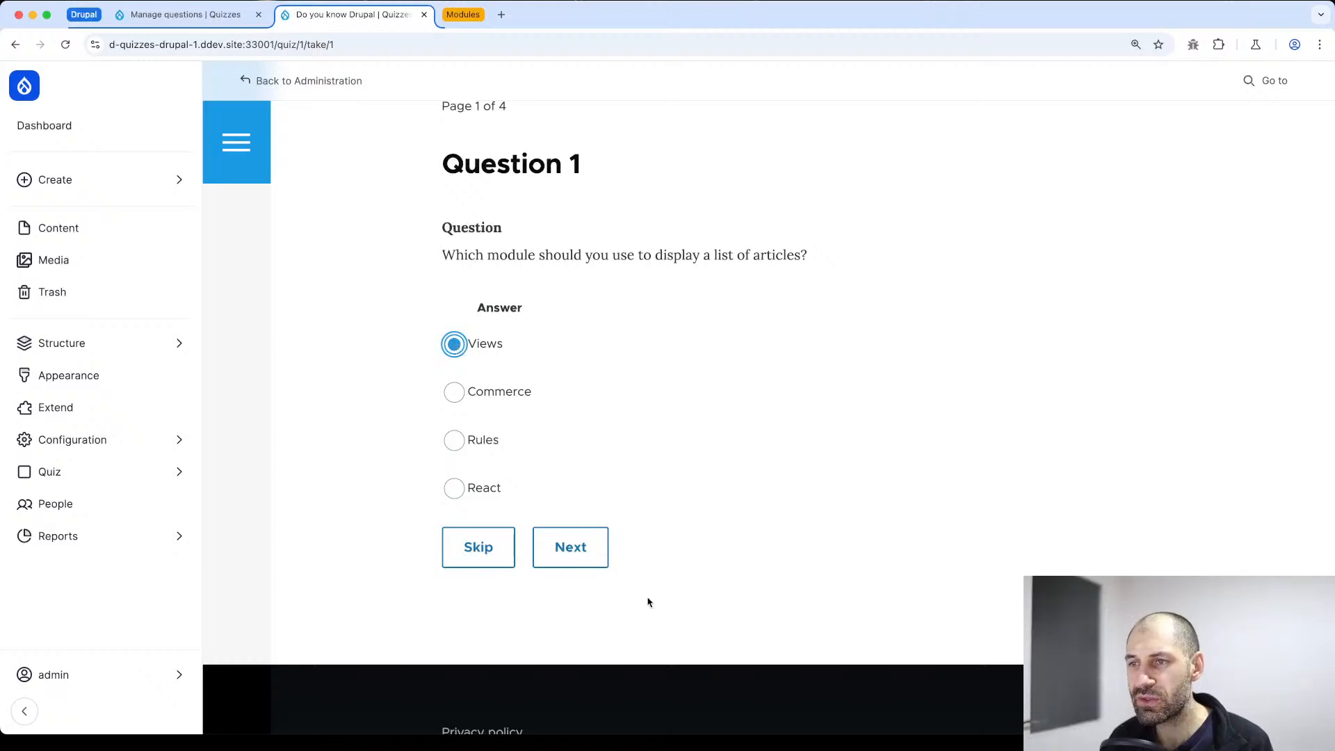
click(578, 549)
Answer "Is Drupal written in PHP?" with True and continue to the third question
scroll(574, 536, down, 6)
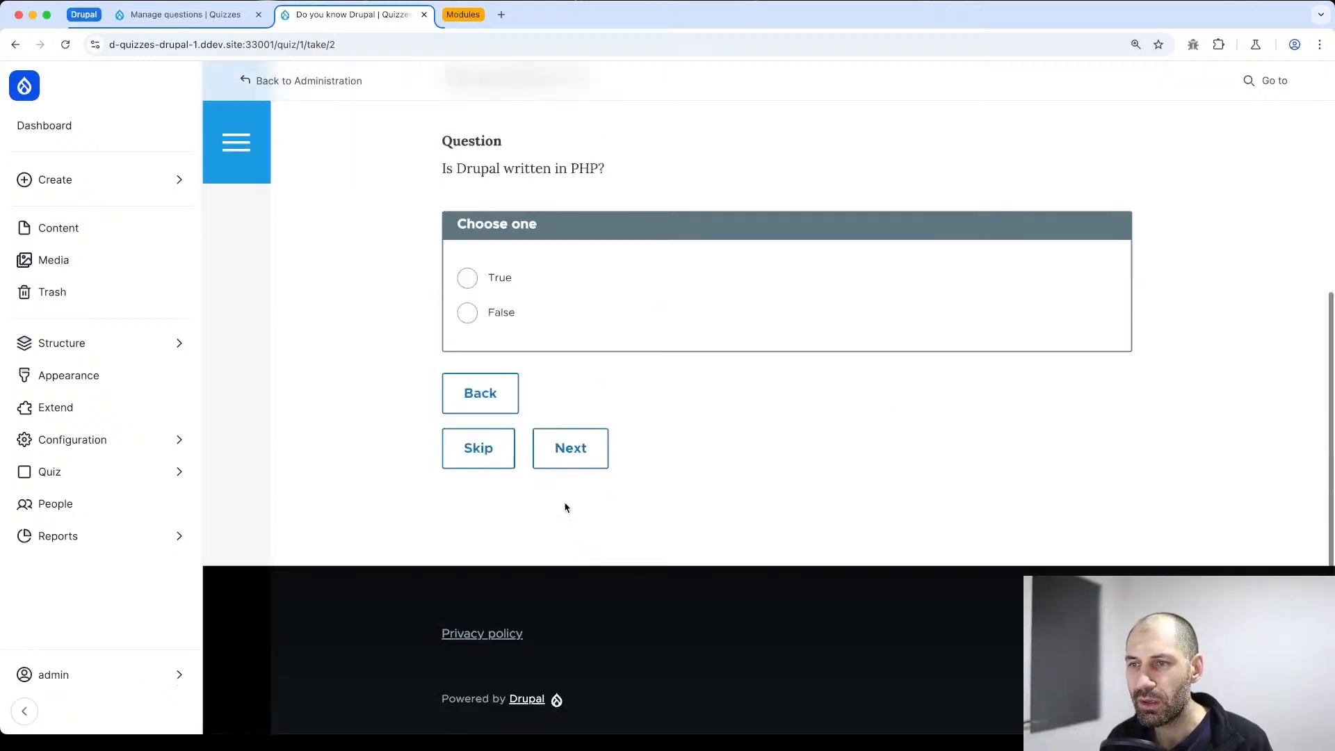
scroll(556, 480, up, 4)
scroll(550, 486, down, 1)
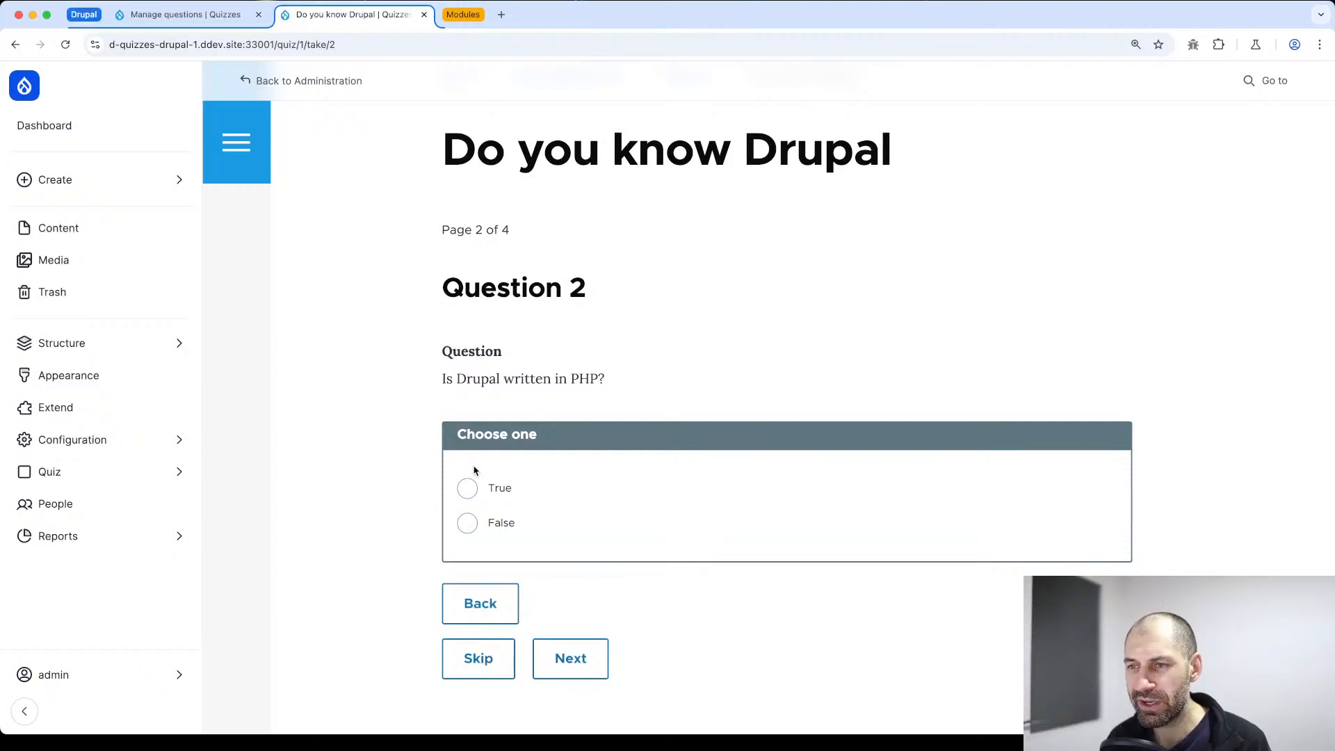
click(475, 485)
scroll(495, 645, down, 2)
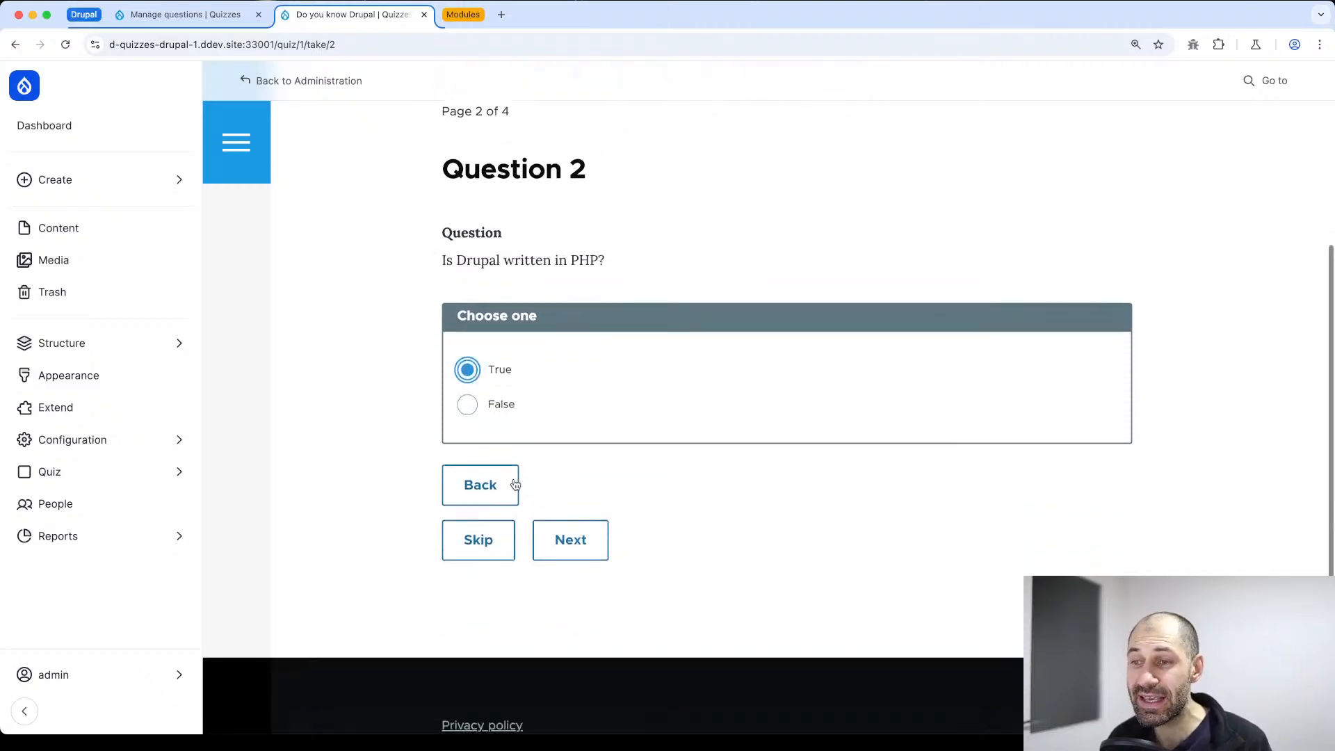
click(570, 550)
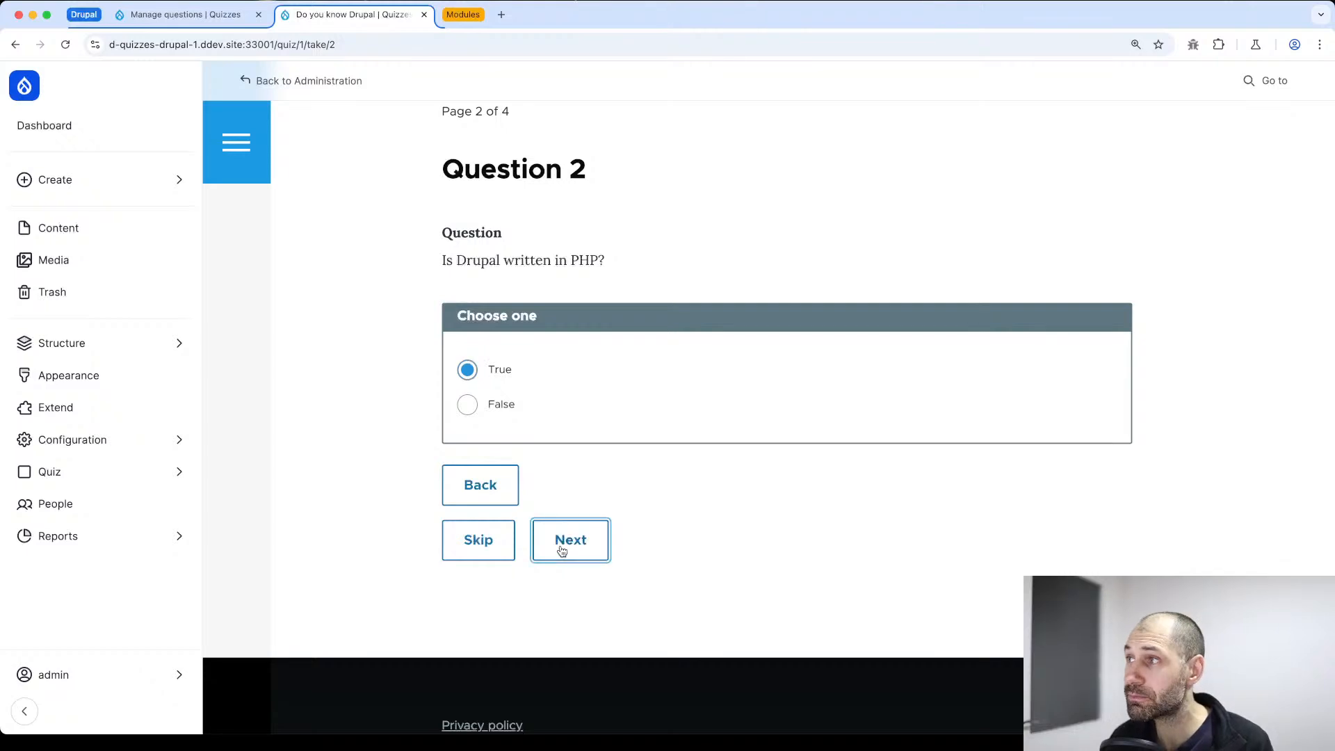
Choose "Composer" as the tool for managing Drupal dependencies and continue to the fourth question
scroll(560, 551, down, 2)
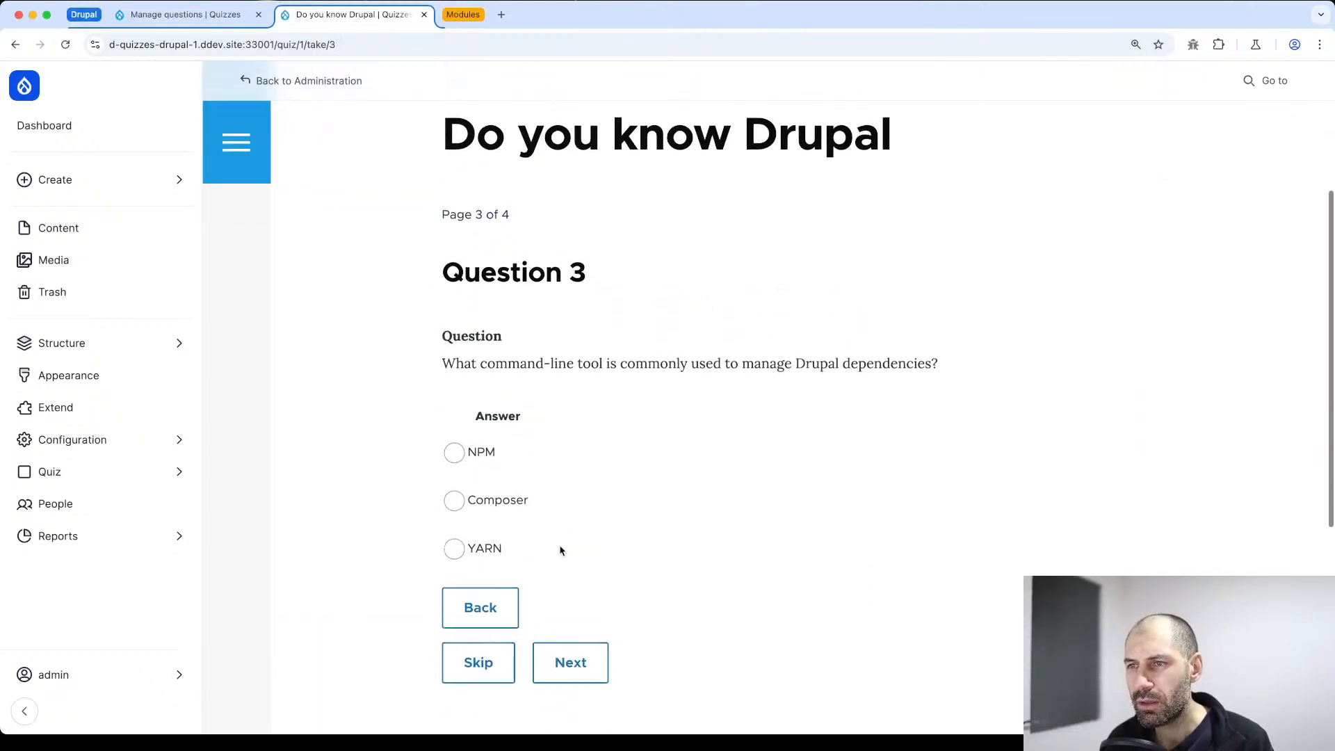
click(454, 501)
click(555, 663)
Review the finish options for the last question and select "Database query builder" as the answer to the Twig question
scroll(524, 610, down, 4)
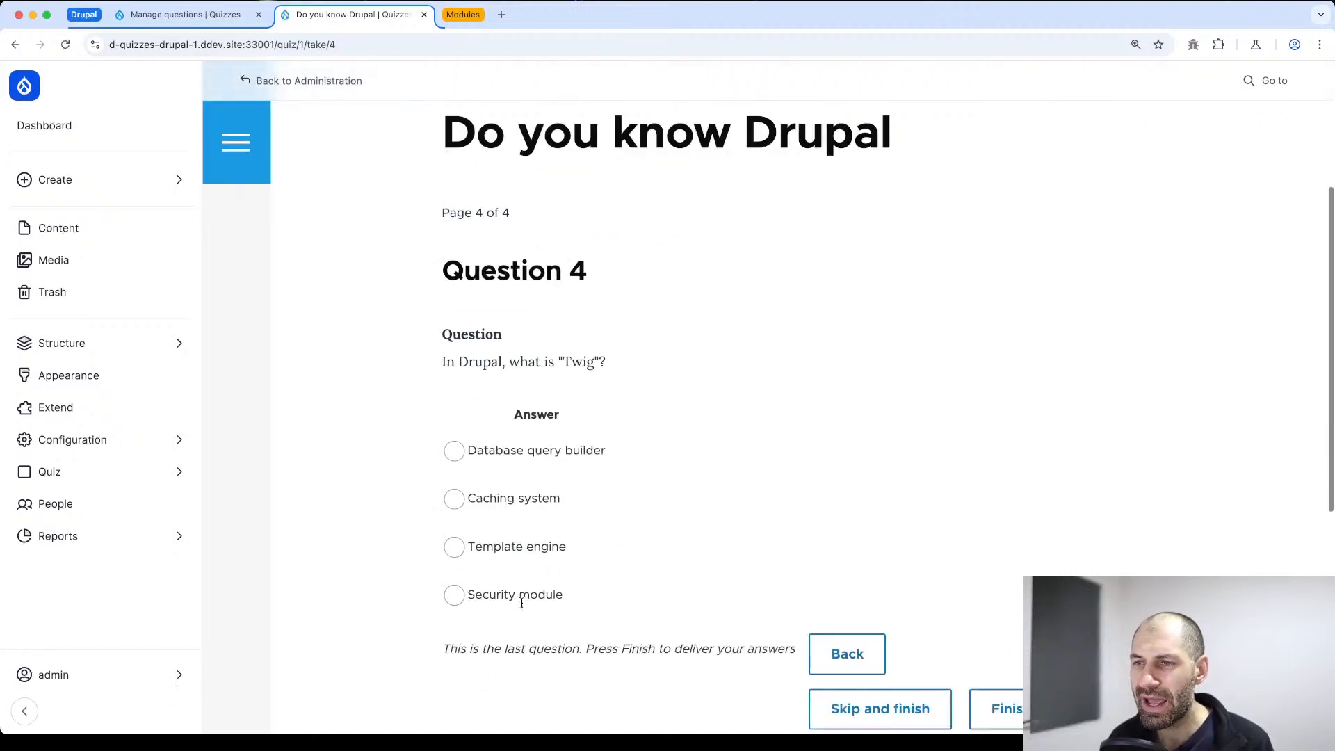
scroll(546, 512, down, 6)
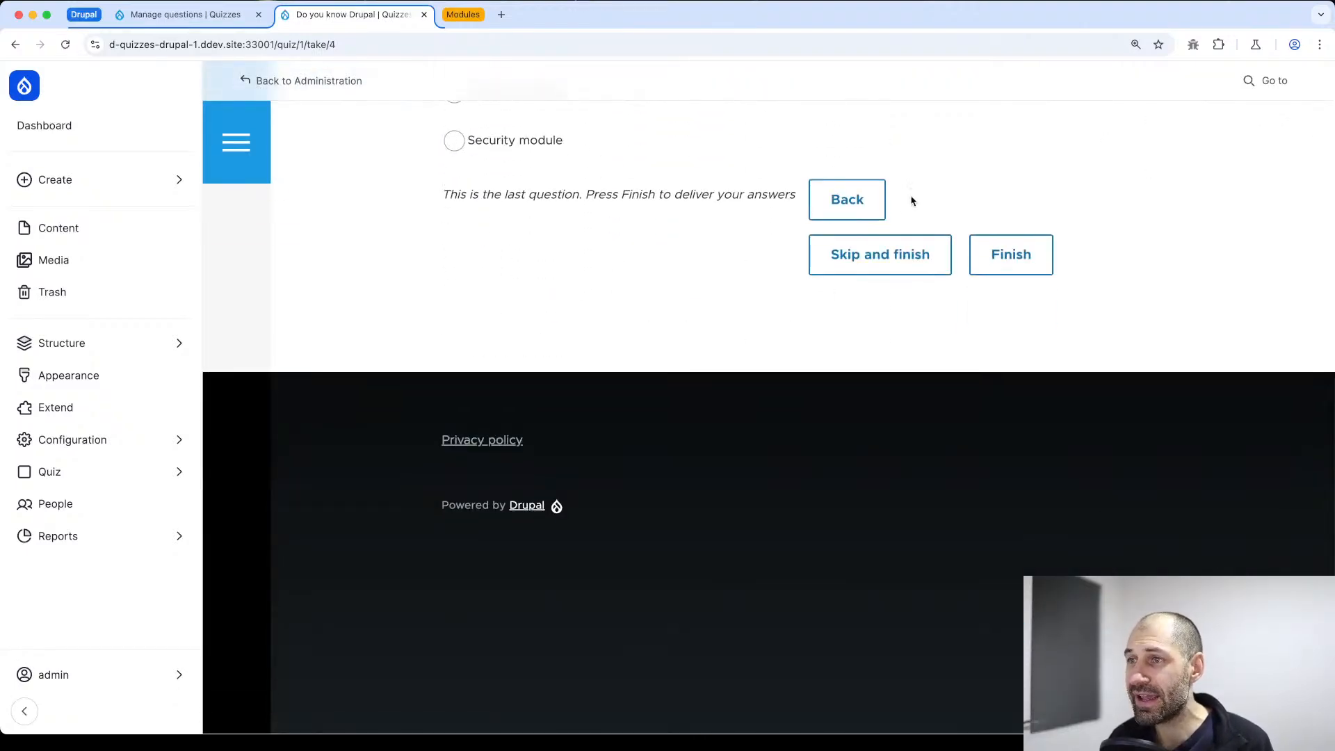
scroll(877, 278, up, 1)
scroll(861, 297, up, 3)
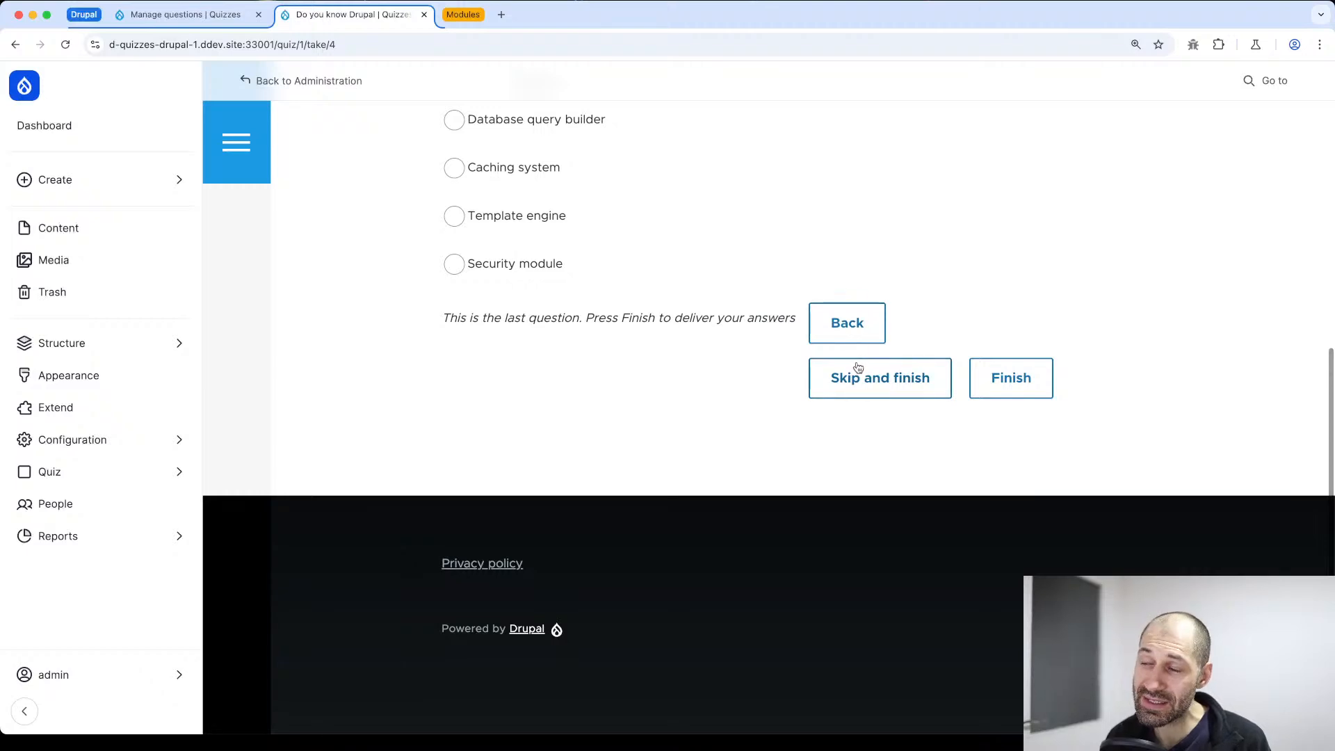
scroll(859, 369, up, 5)
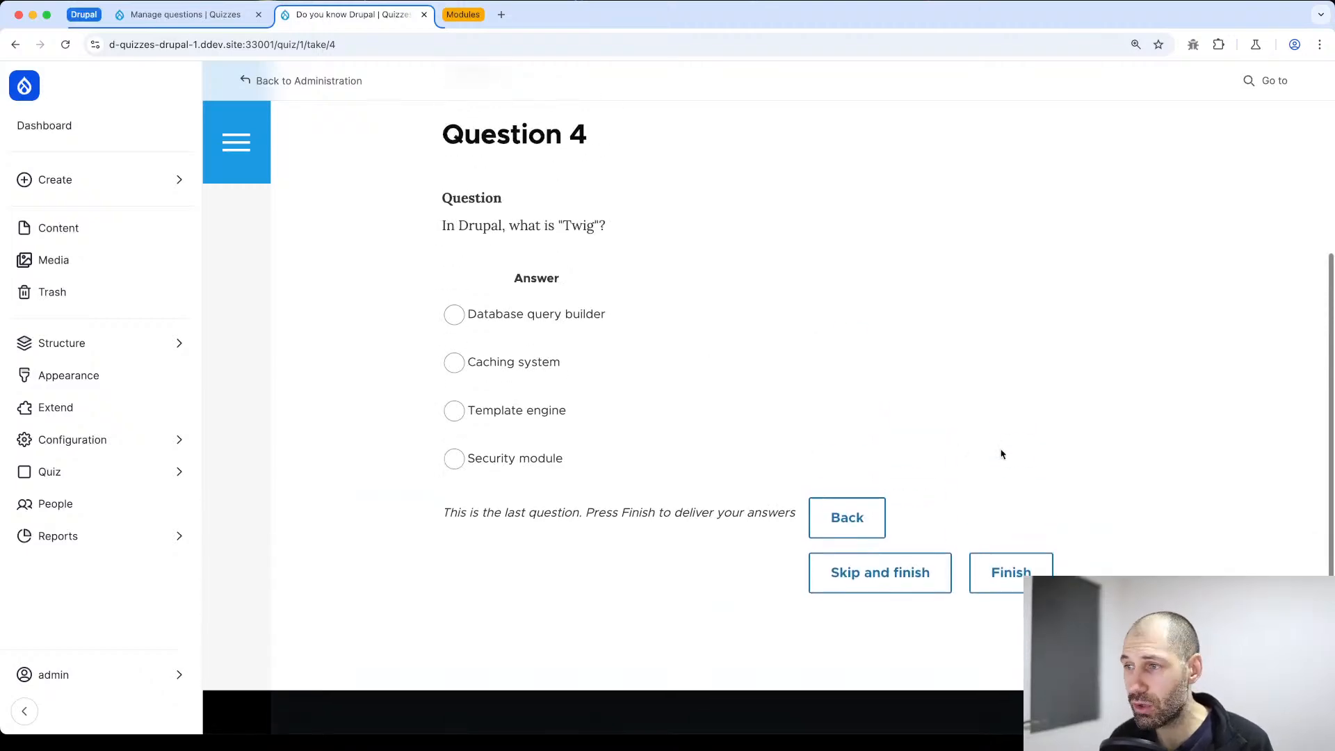
click(456, 412)
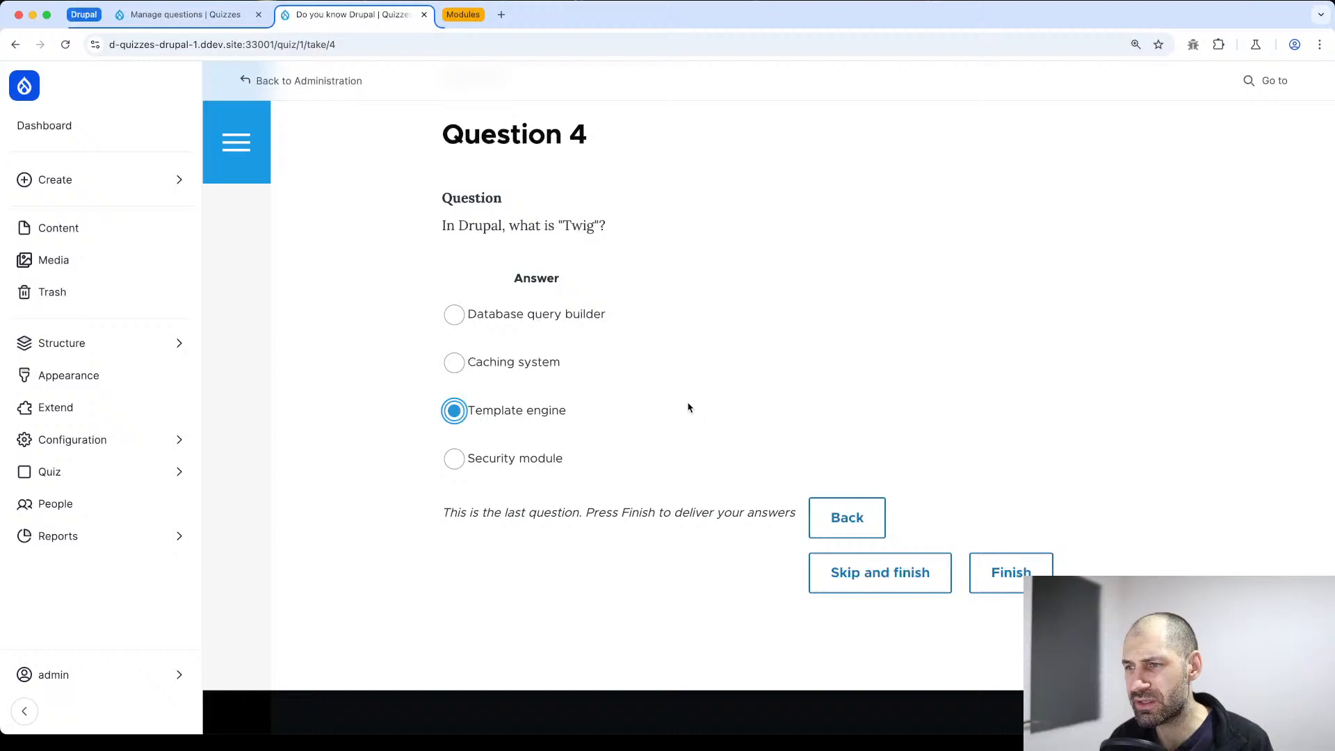
click(454, 315)
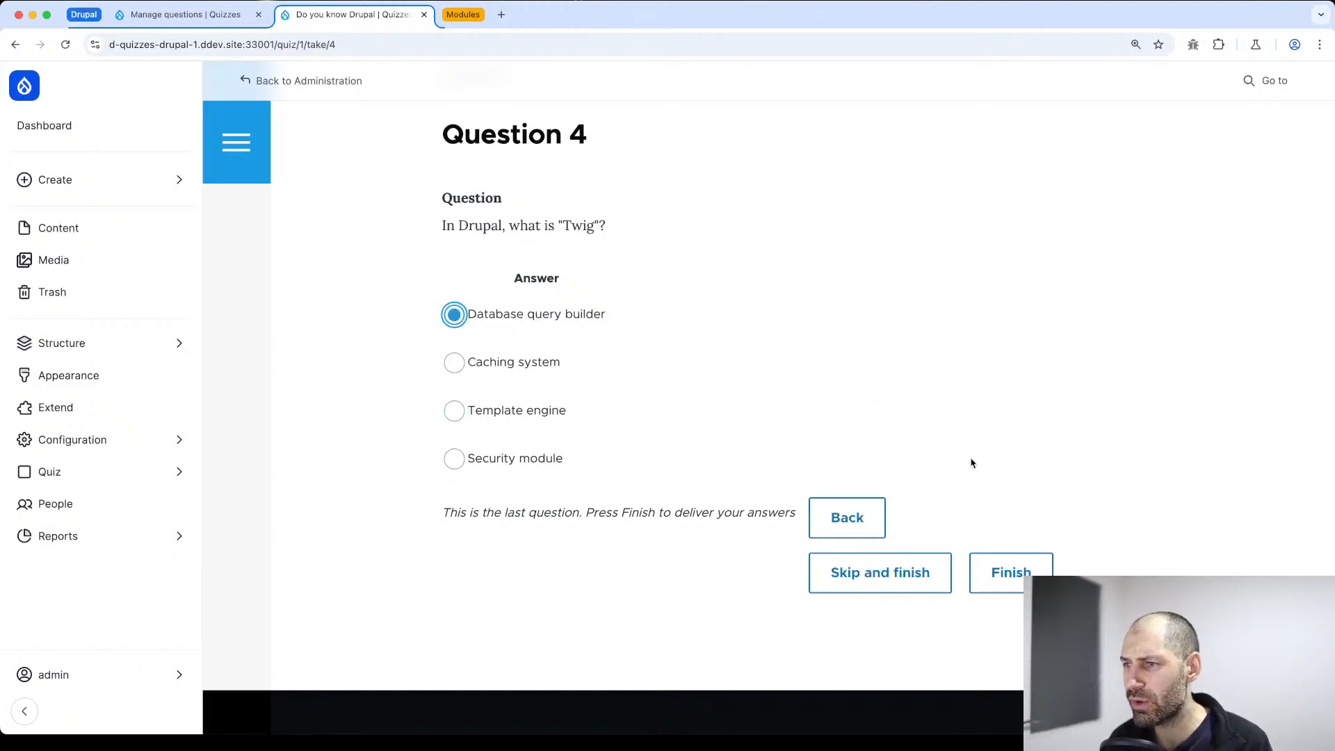
Finish the quiz to deliver the answers and read the heading of the result page
click(1012, 574)
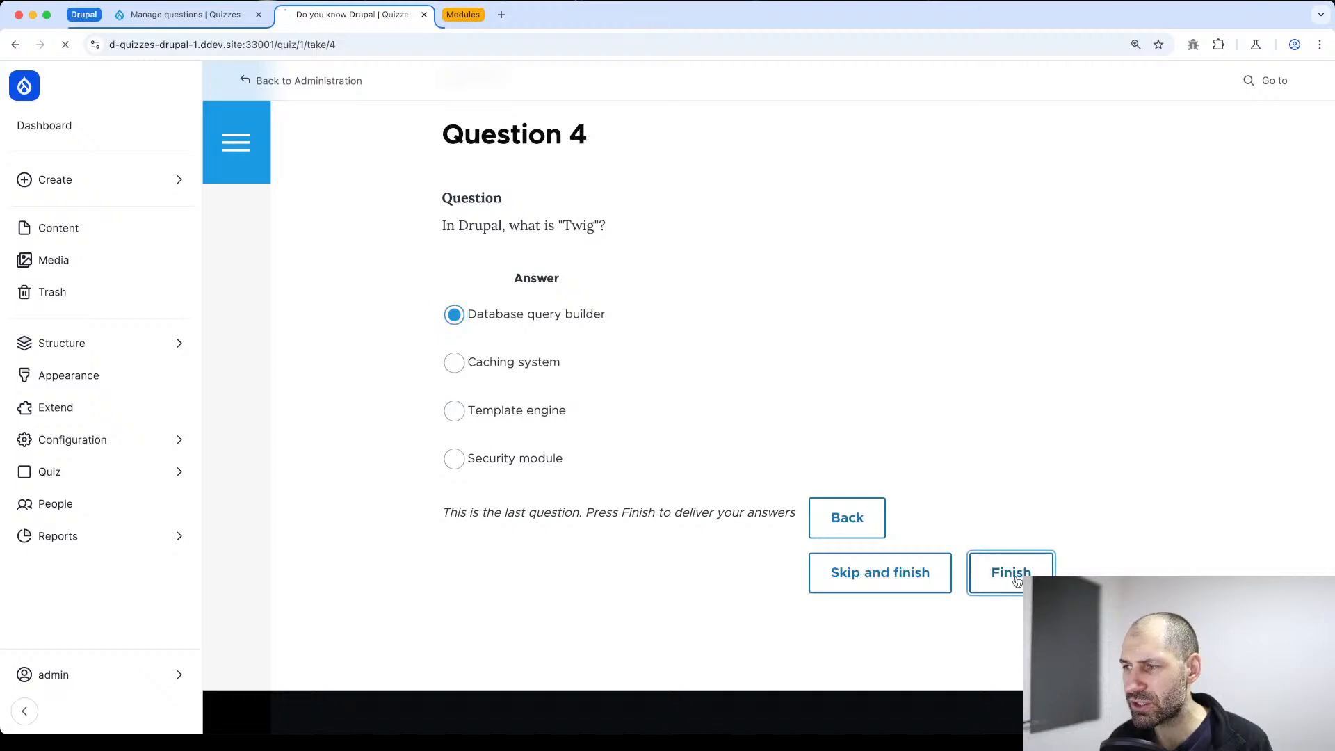
drag(835, 456, 572, 384)
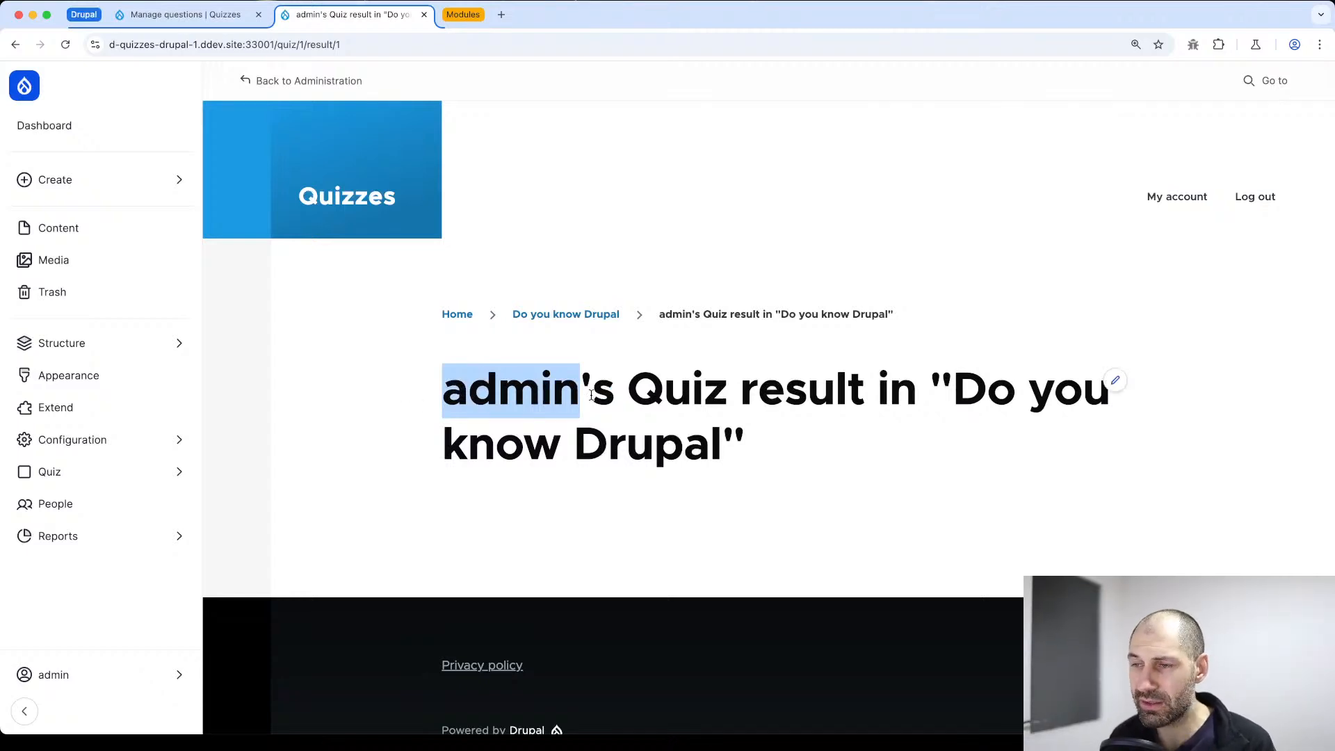
click(592, 395)
drag(822, 461, 434, 381)
click(476, 479)
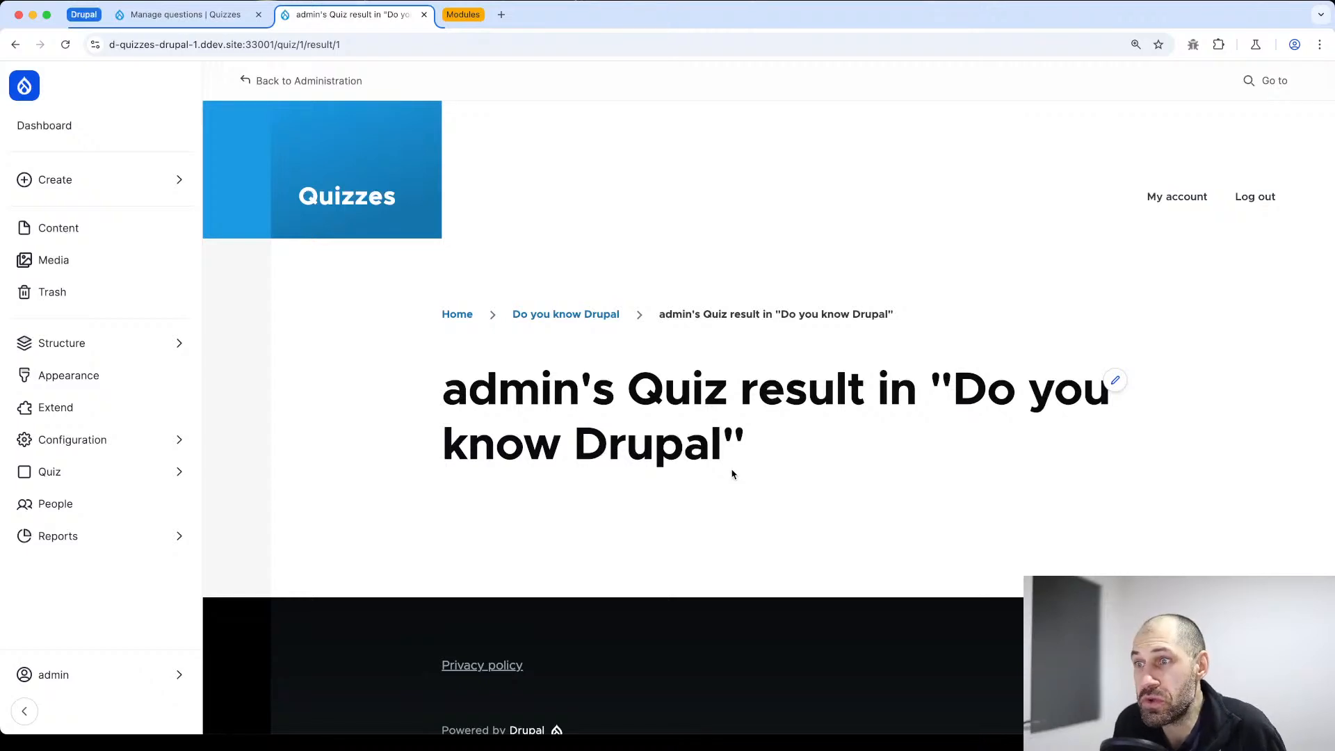
Open the "Do you know Drupal" quiz for editing and examine the warning about existing attempts and the taking options
click(560, 315)
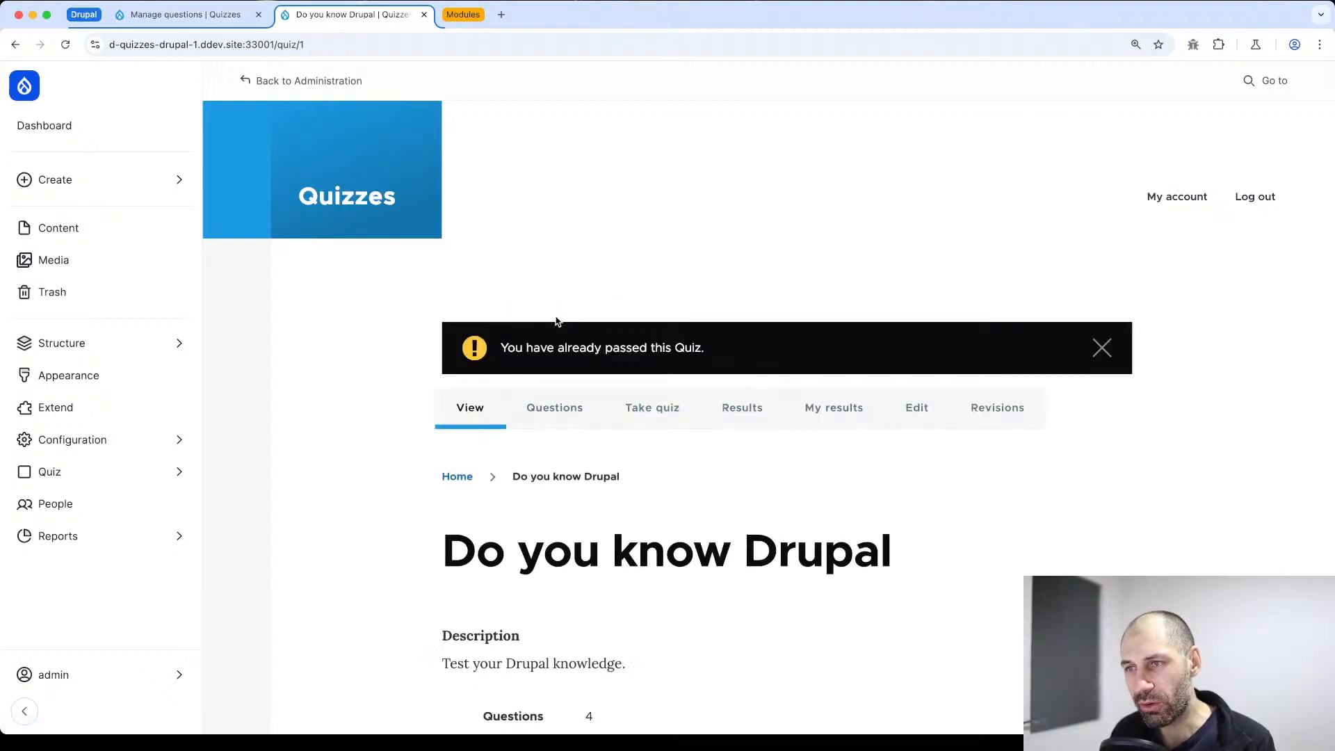
scroll(537, 434, down, 1)
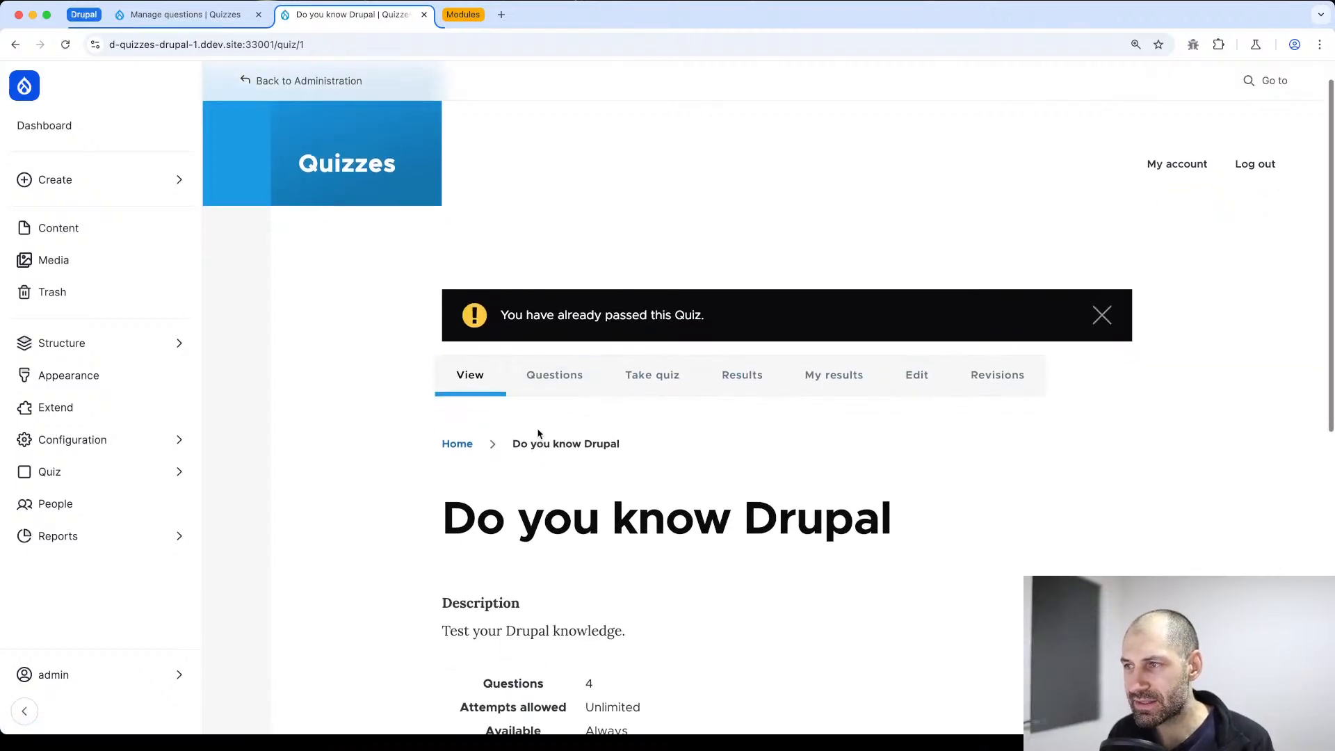
click(921, 367)
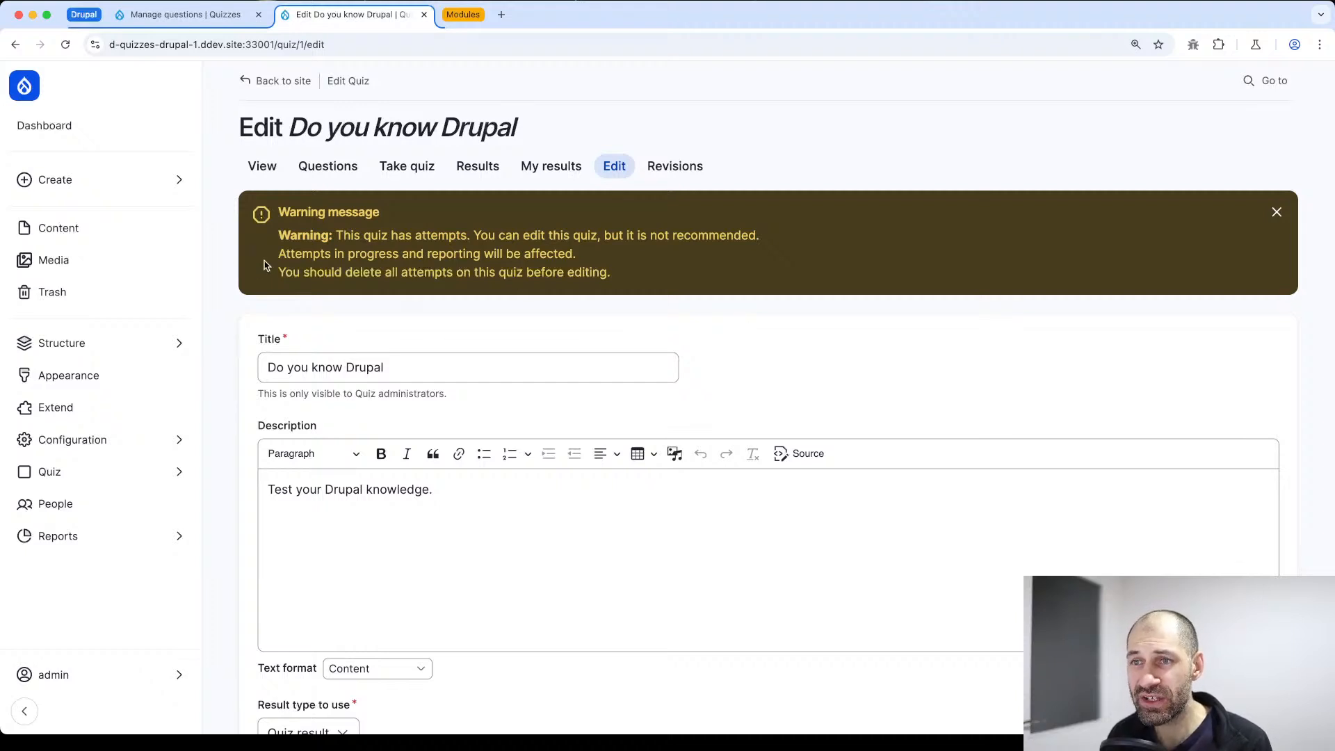
drag(335, 236, 549, 234)
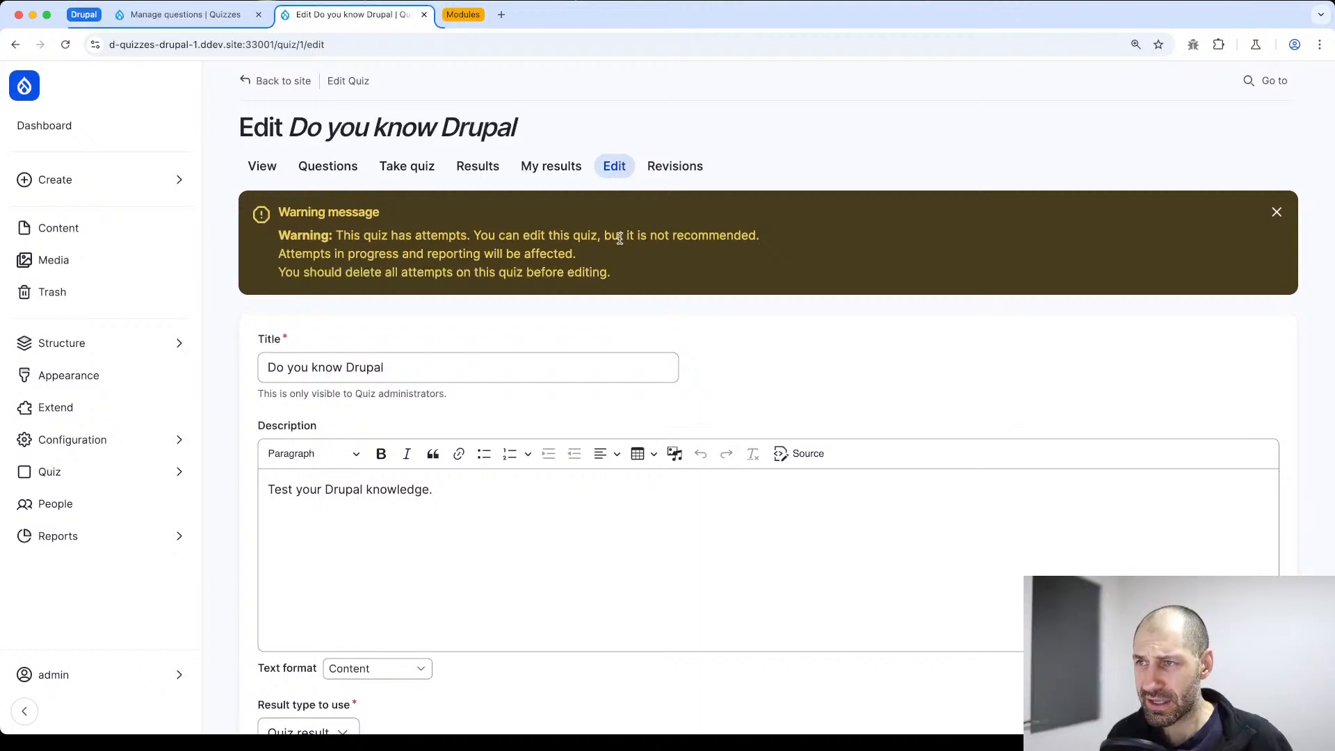
scroll(677, 336, down, 6)
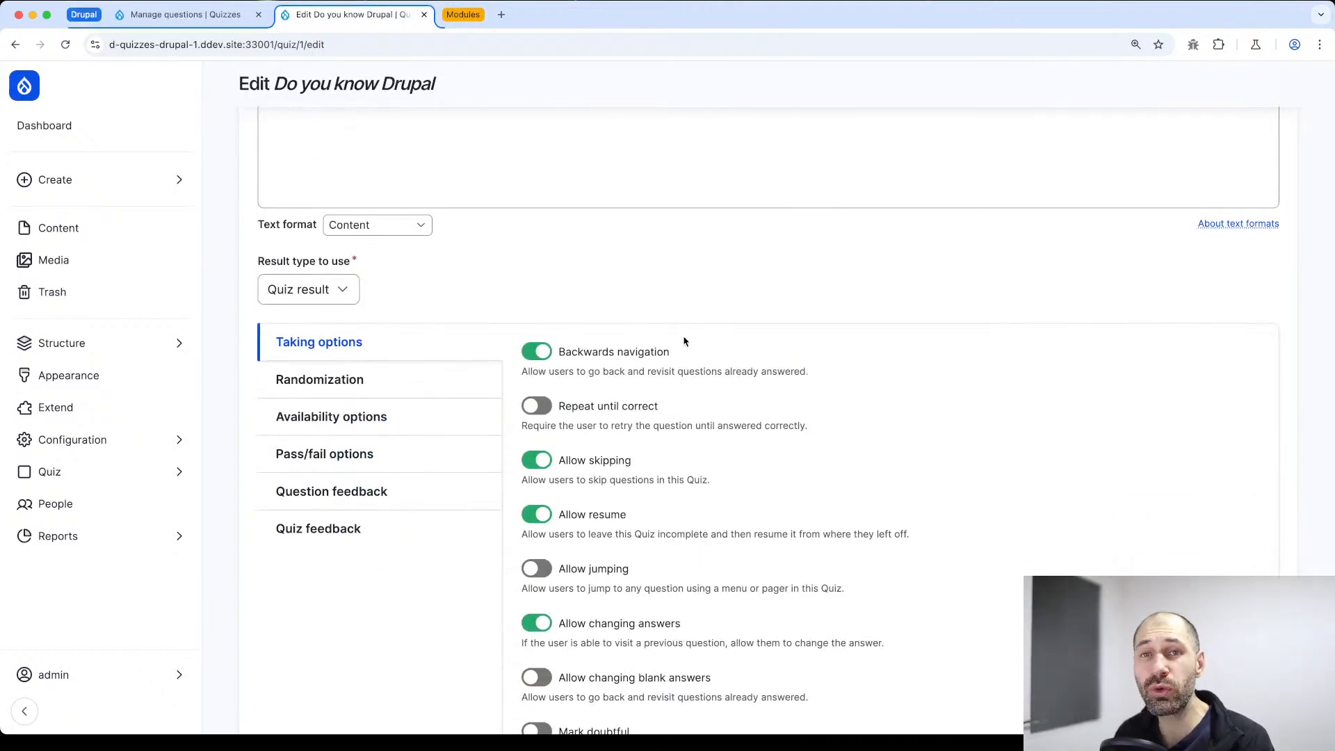
scroll(668, 330, up, 2)
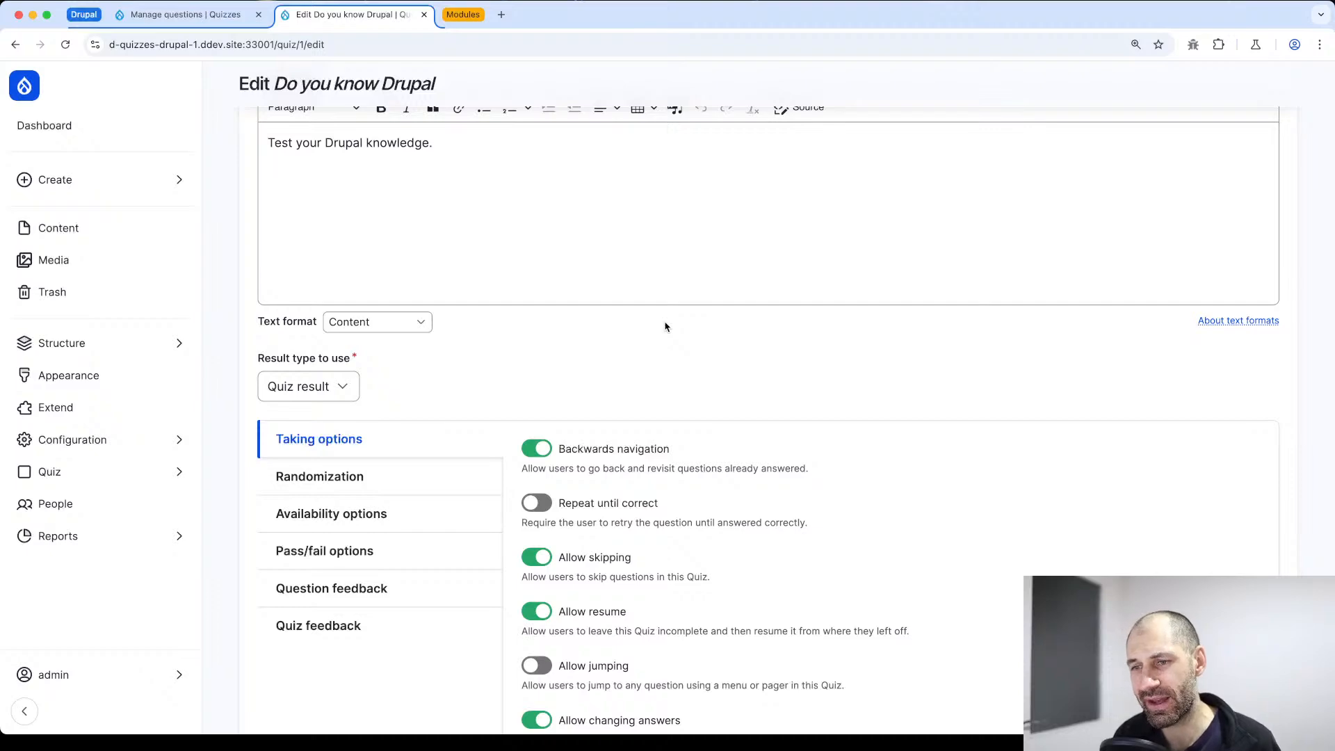
scroll(675, 333, up, 7)
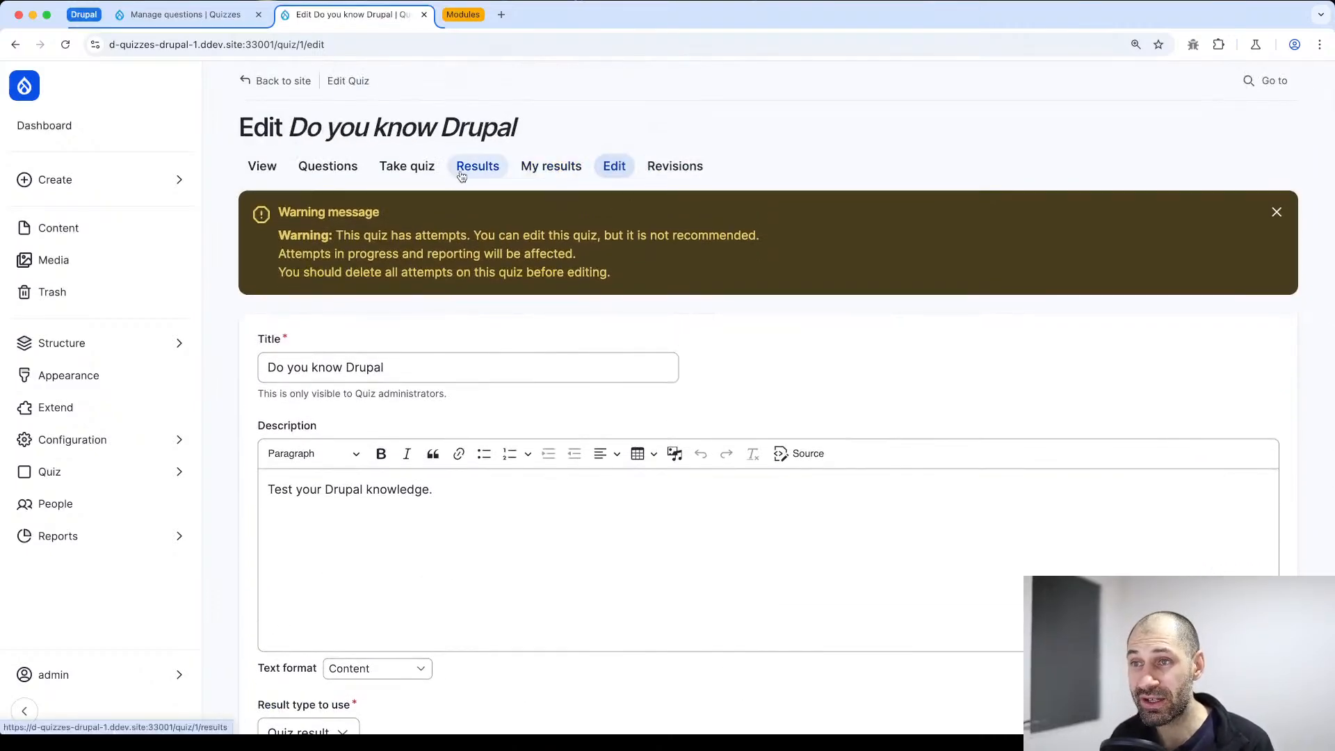
Open the list-of-articles module question from the quiz's questions, examine its settings and answer alternatives, and close it unchanged
click(314, 176)
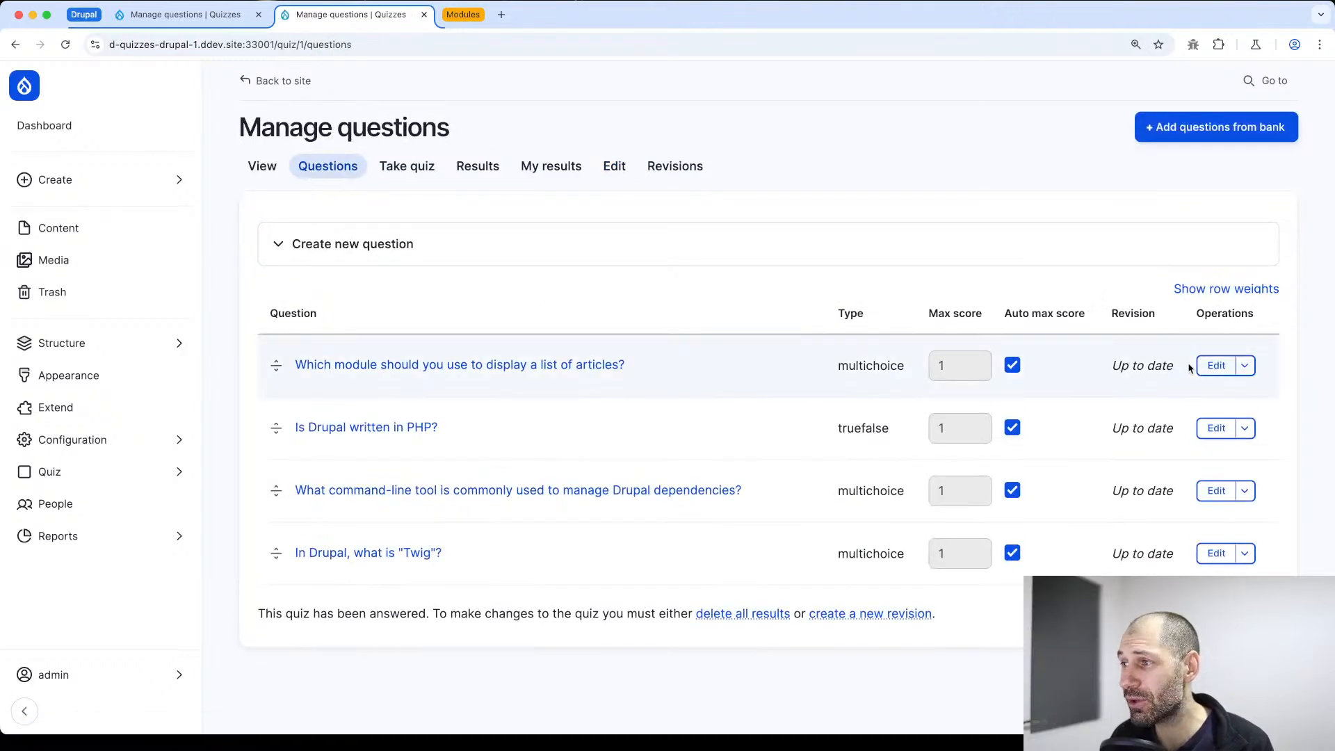
click(1216, 365)
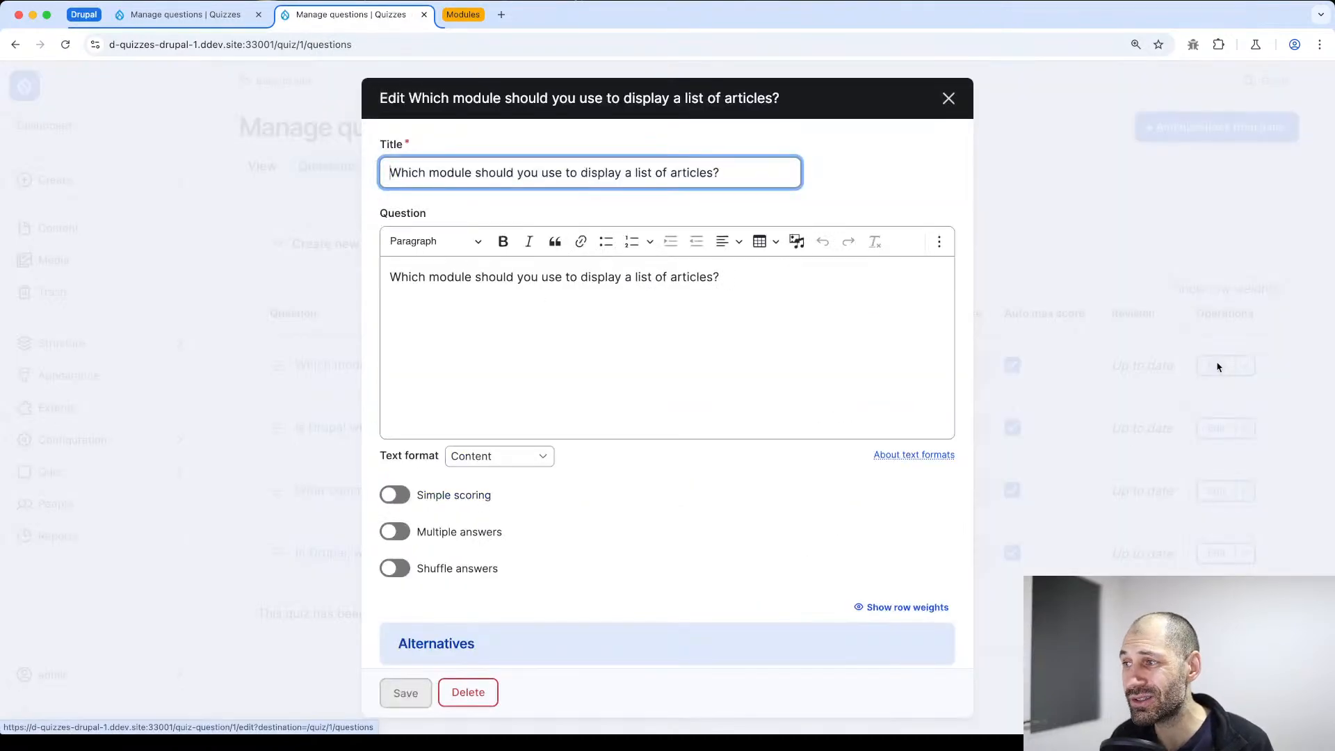
scroll(755, 427, down, 6)
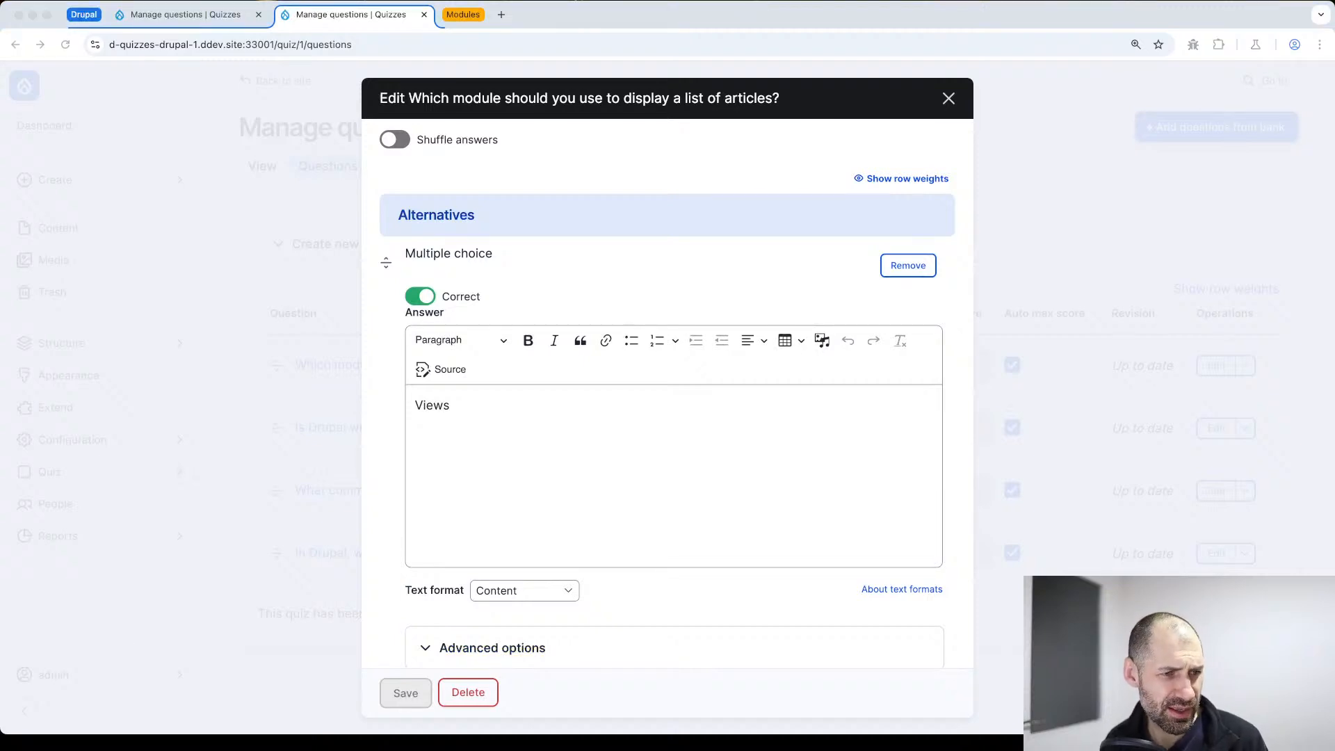
click(418, 696)
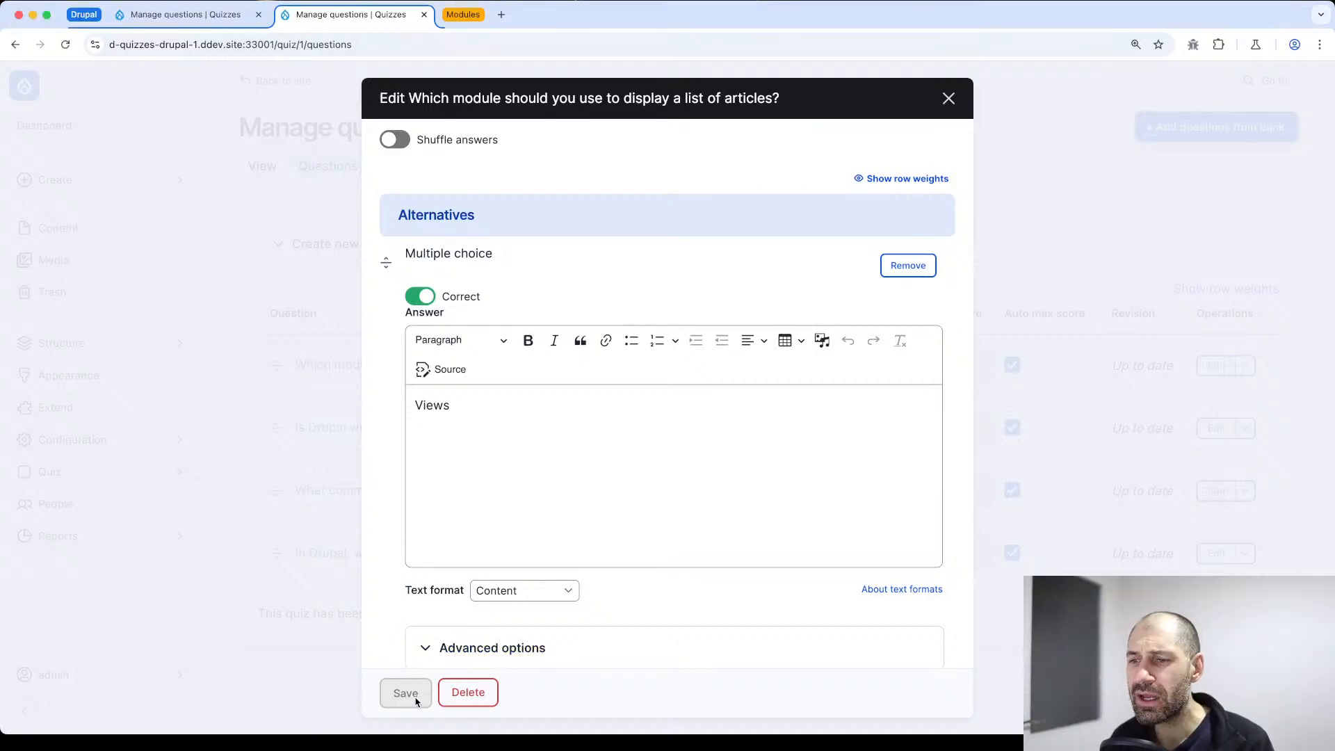
scroll(462, 605, down, 8)
scroll(465, 586, up, 10)
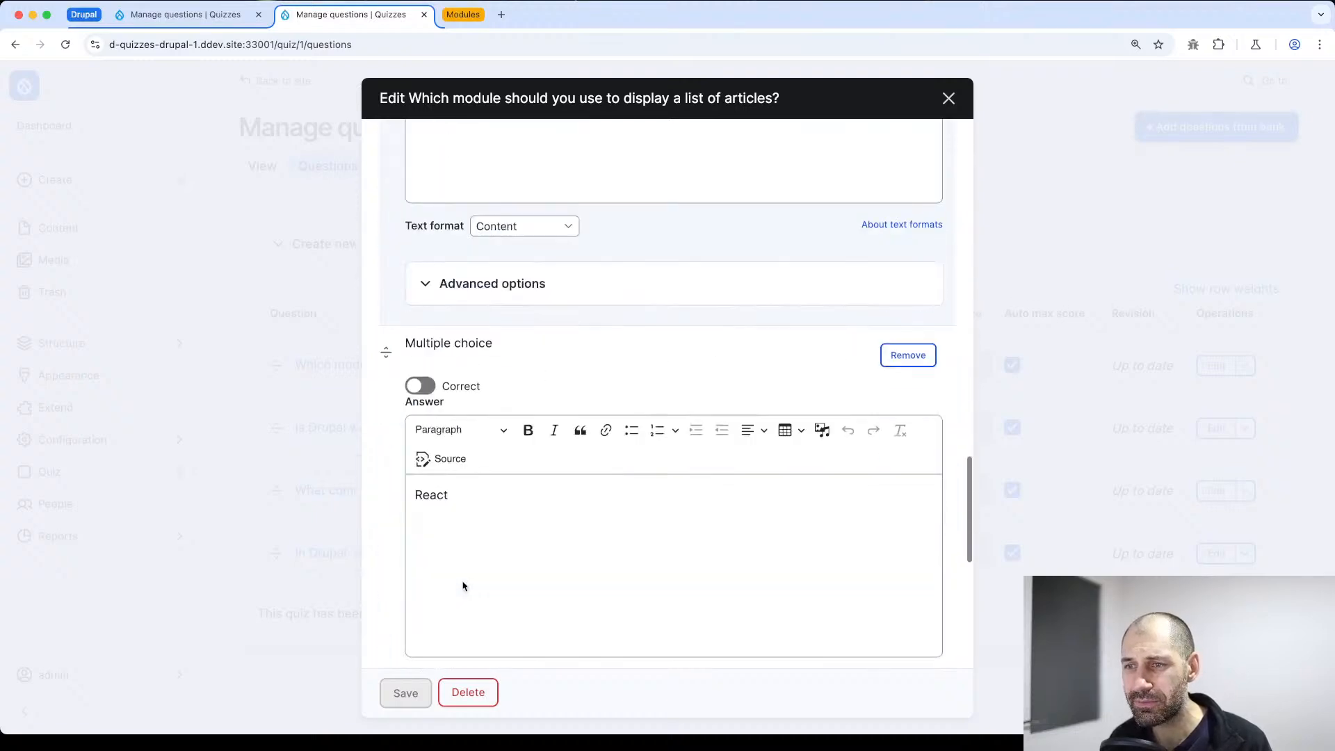
scroll(495, 379, down, 5)
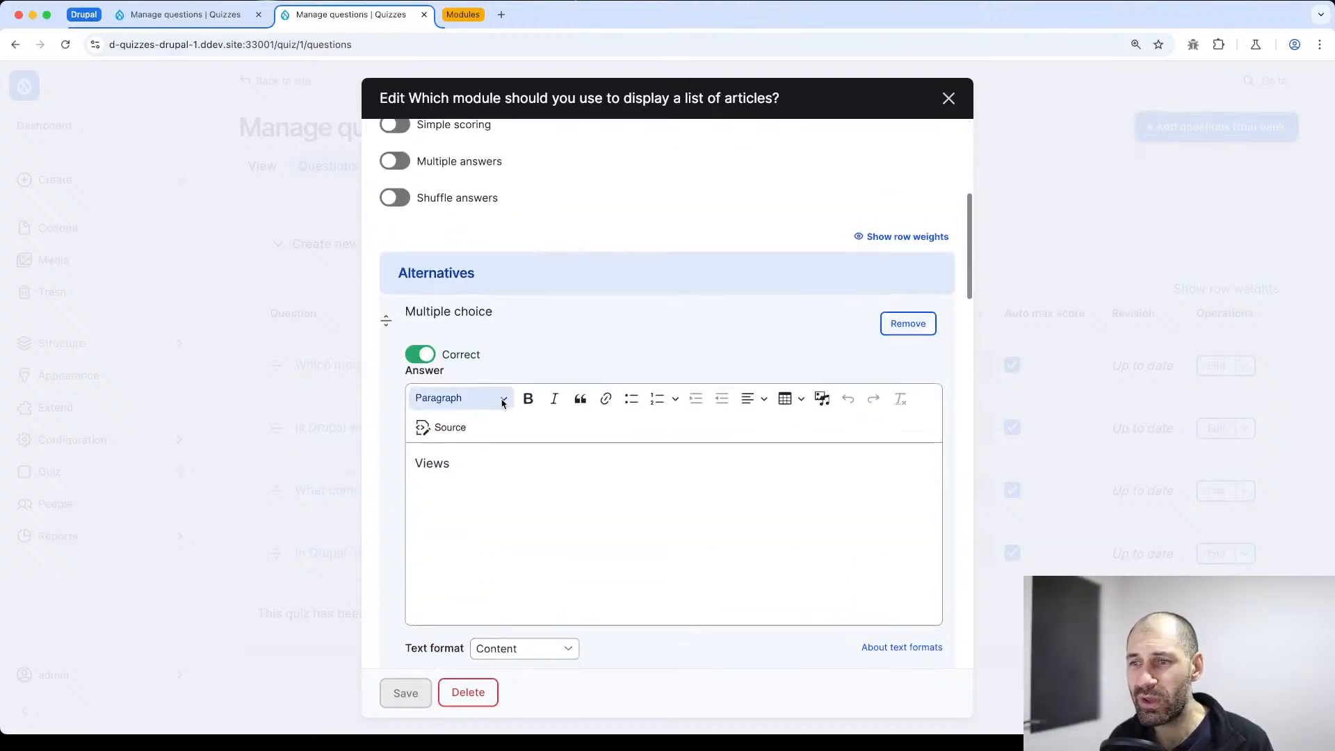
scroll(507, 406, up, 5)
scroll(512, 411, down, 10)
scroll(515, 422, down, 8)
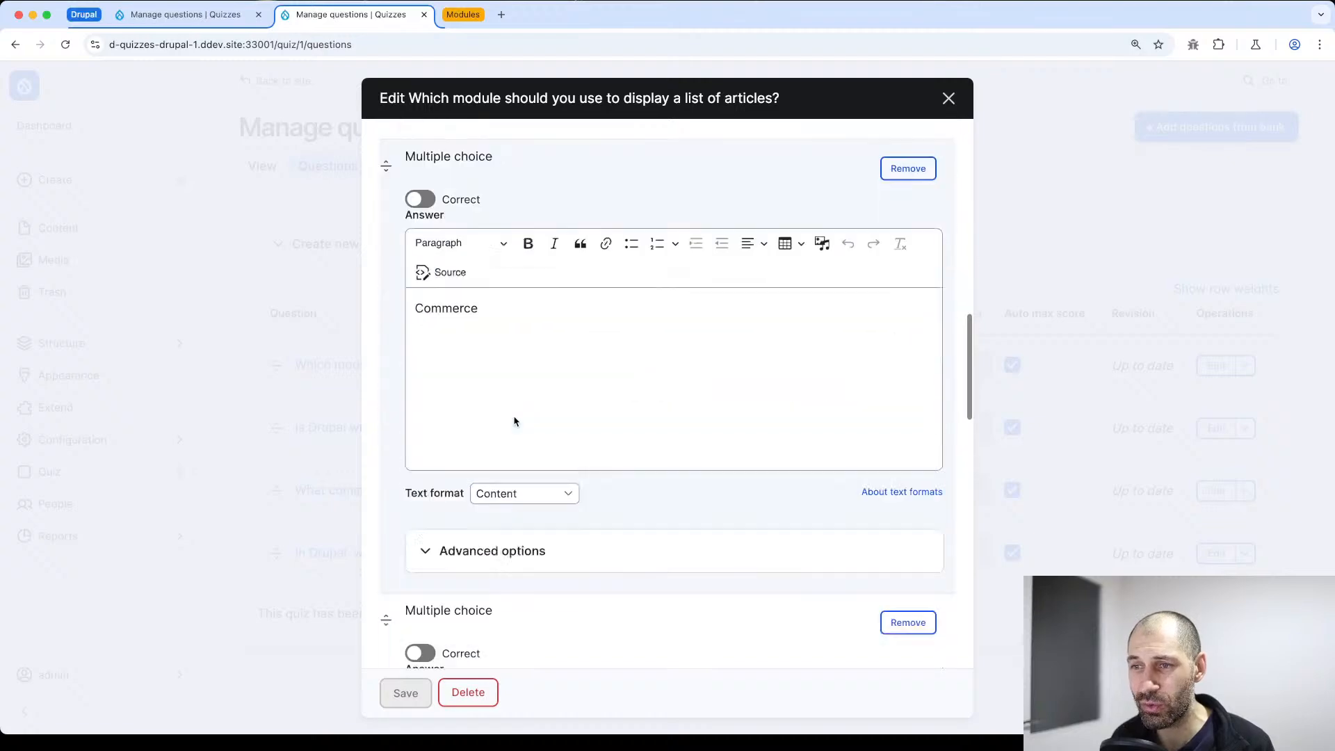
scroll(539, 449, up, 12)
scroll(518, 431, up, 5)
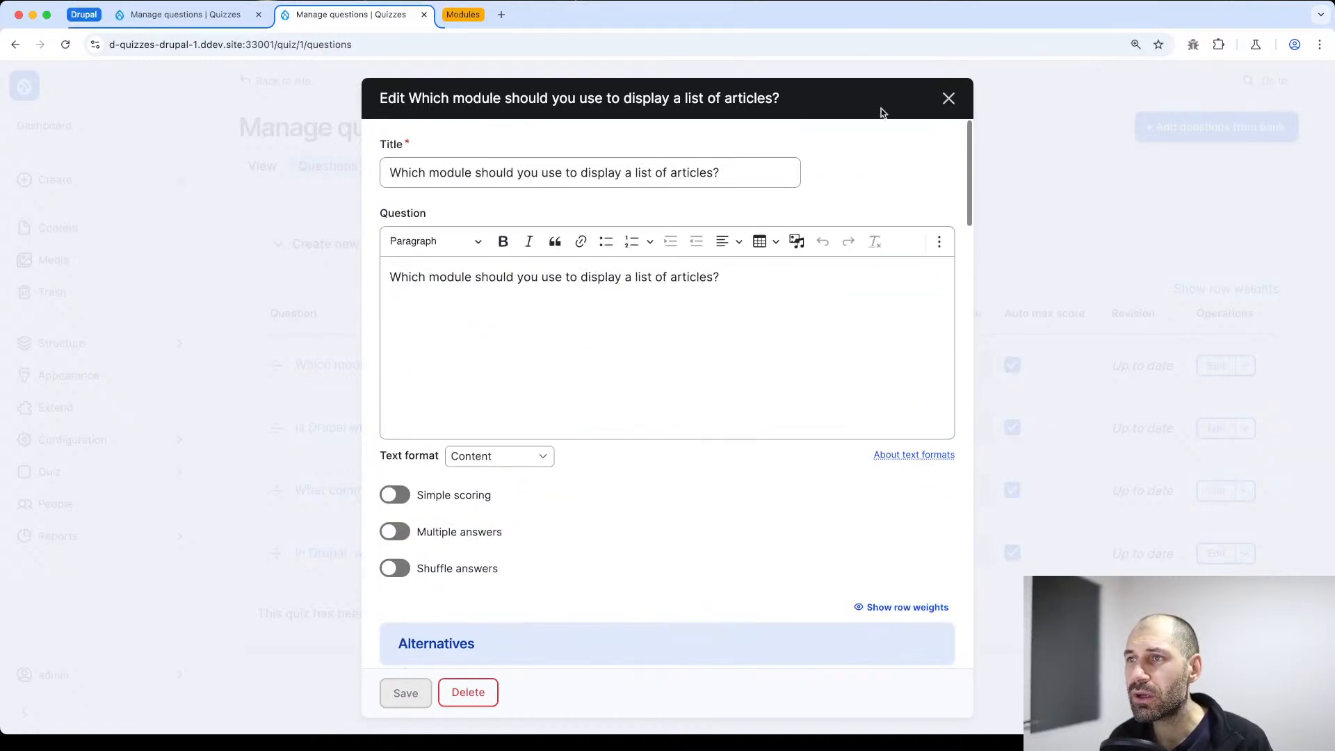
click(949, 98)
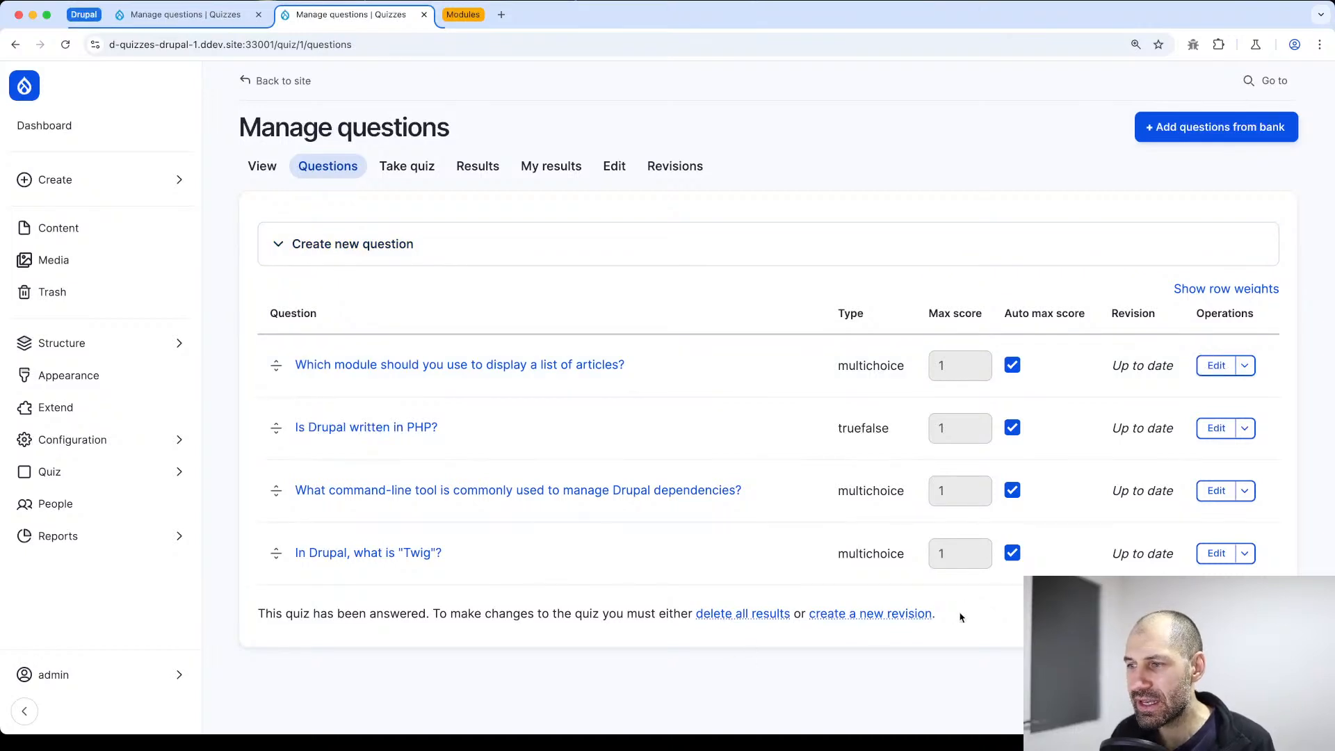
Read the note about changing an answered quiz, go to its results, and delete all of them
drag(962, 618, 238, 621)
click(320, 640)
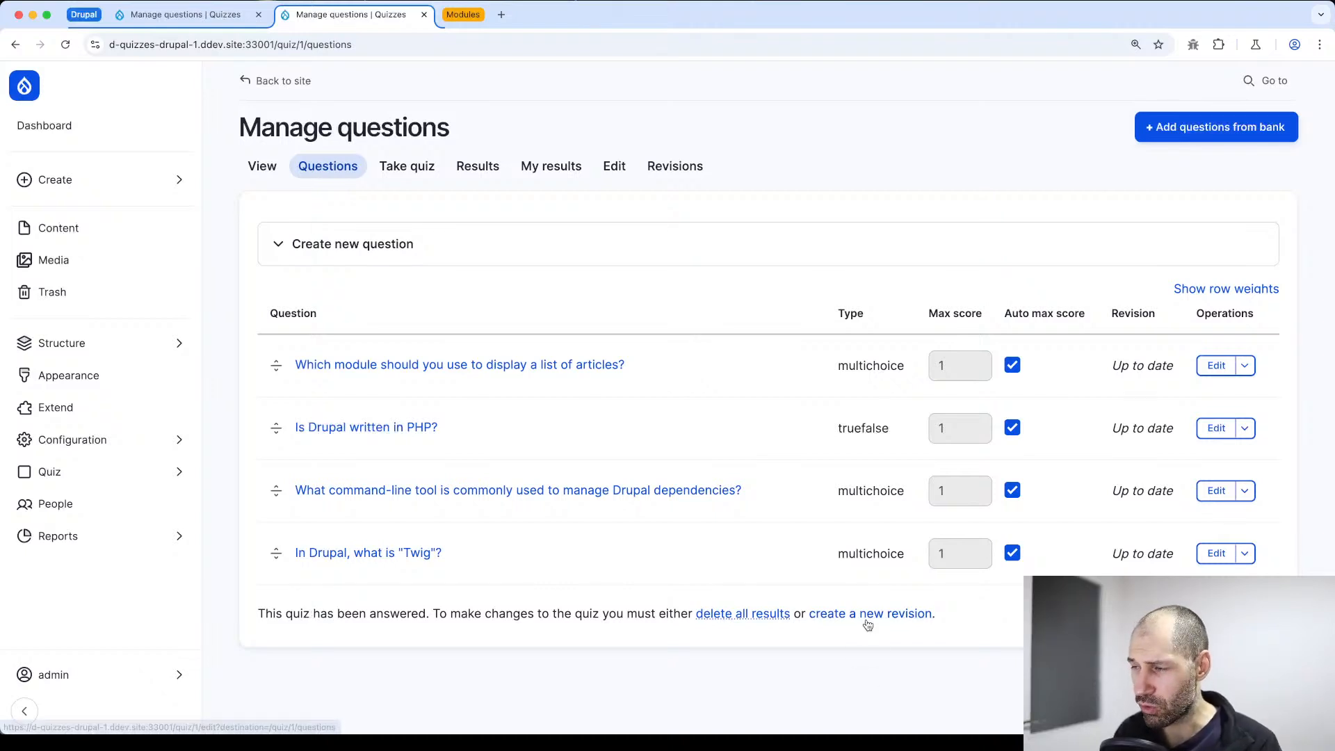
click(742, 614)
scroll(775, 483, down, 3)
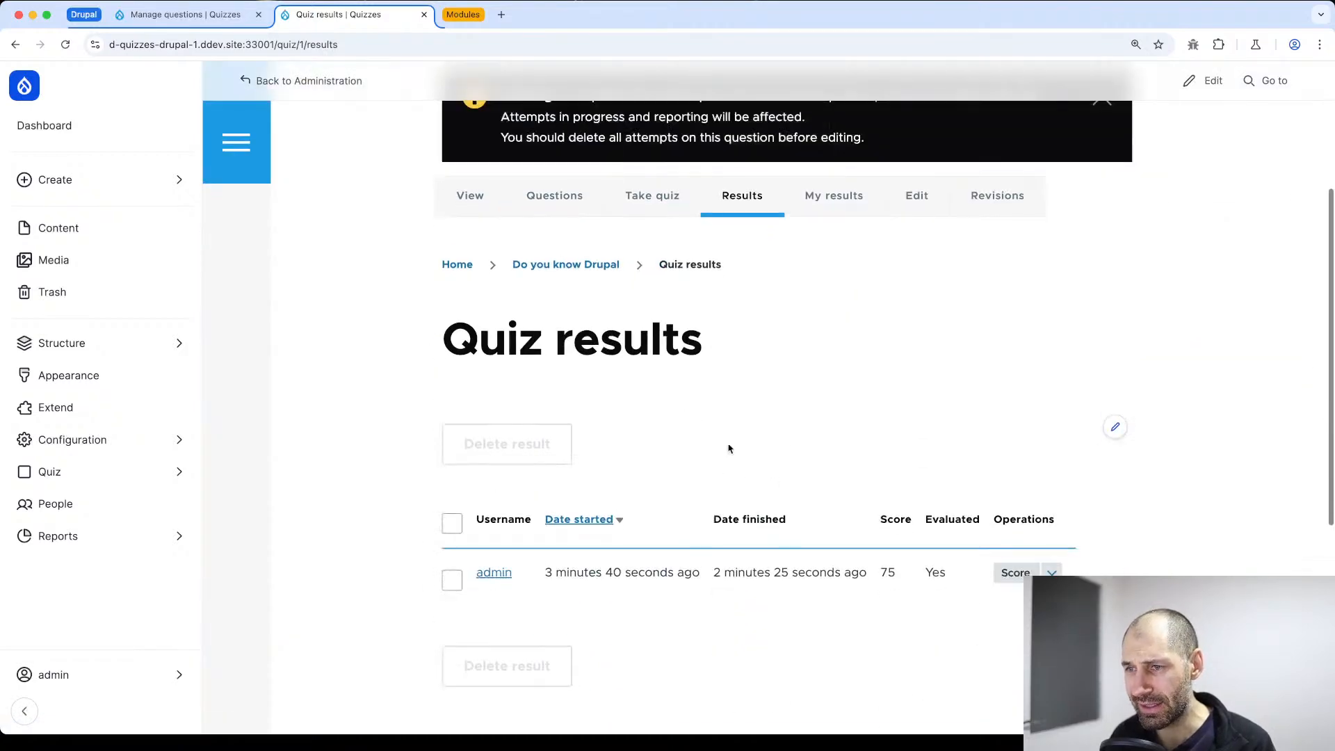
scroll(516, 545, down, 5)
scroll(438, 306, up, 2)
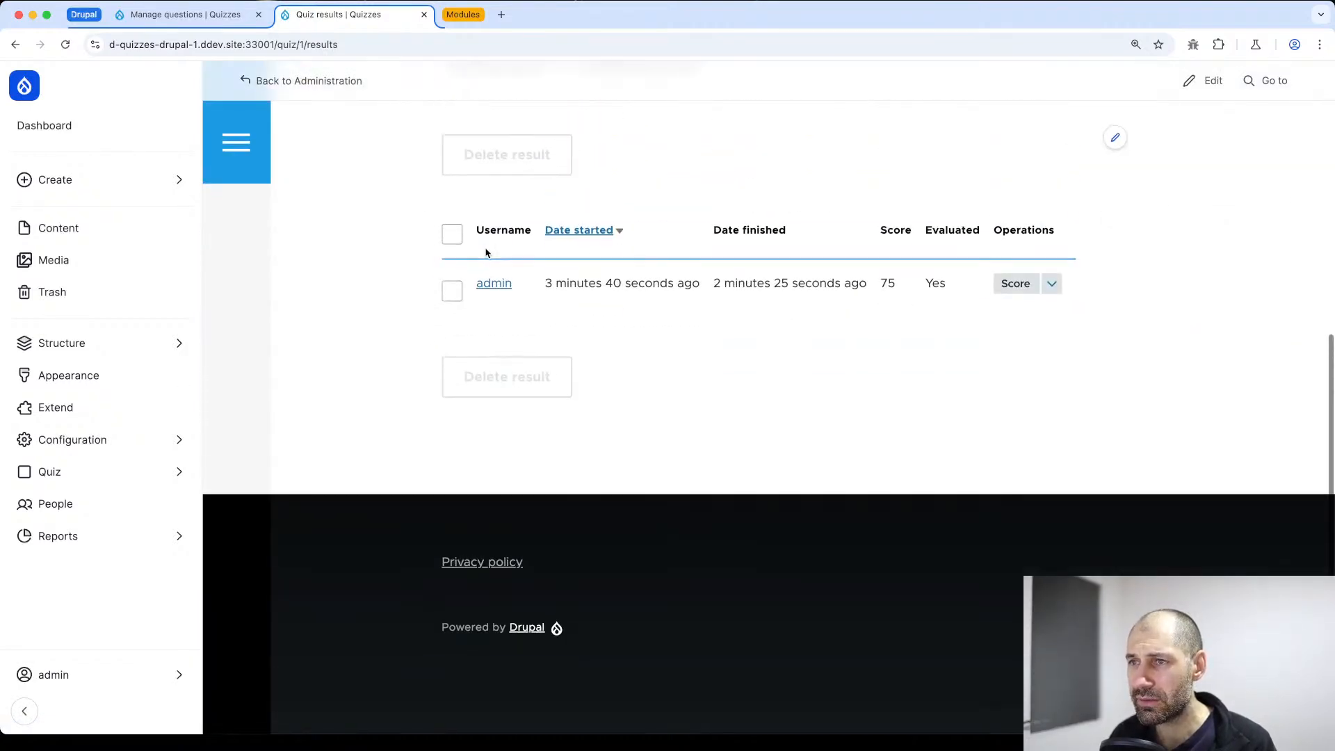
click(454, 328)
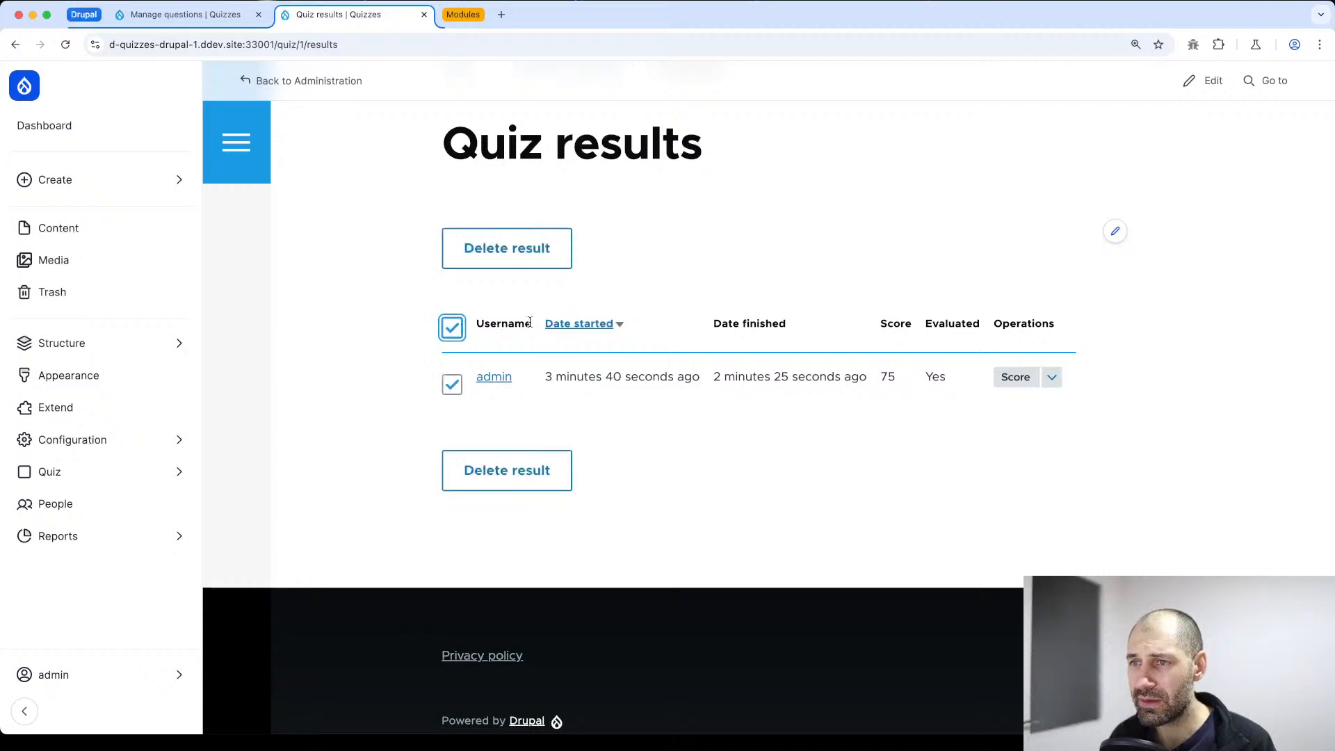
click(513, 470)
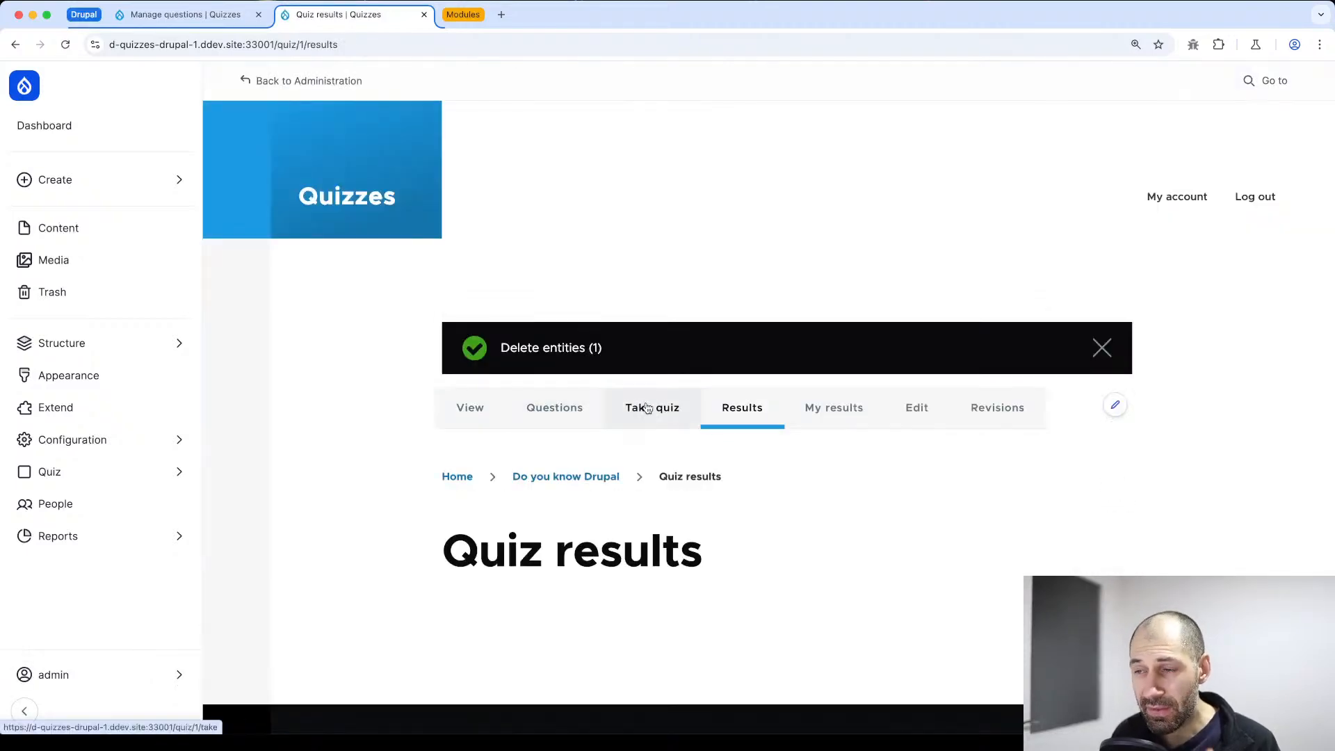
Start a new attempt at the quiz and look over its first question
click(658, 409)
scroll(529, 486, down, 3)
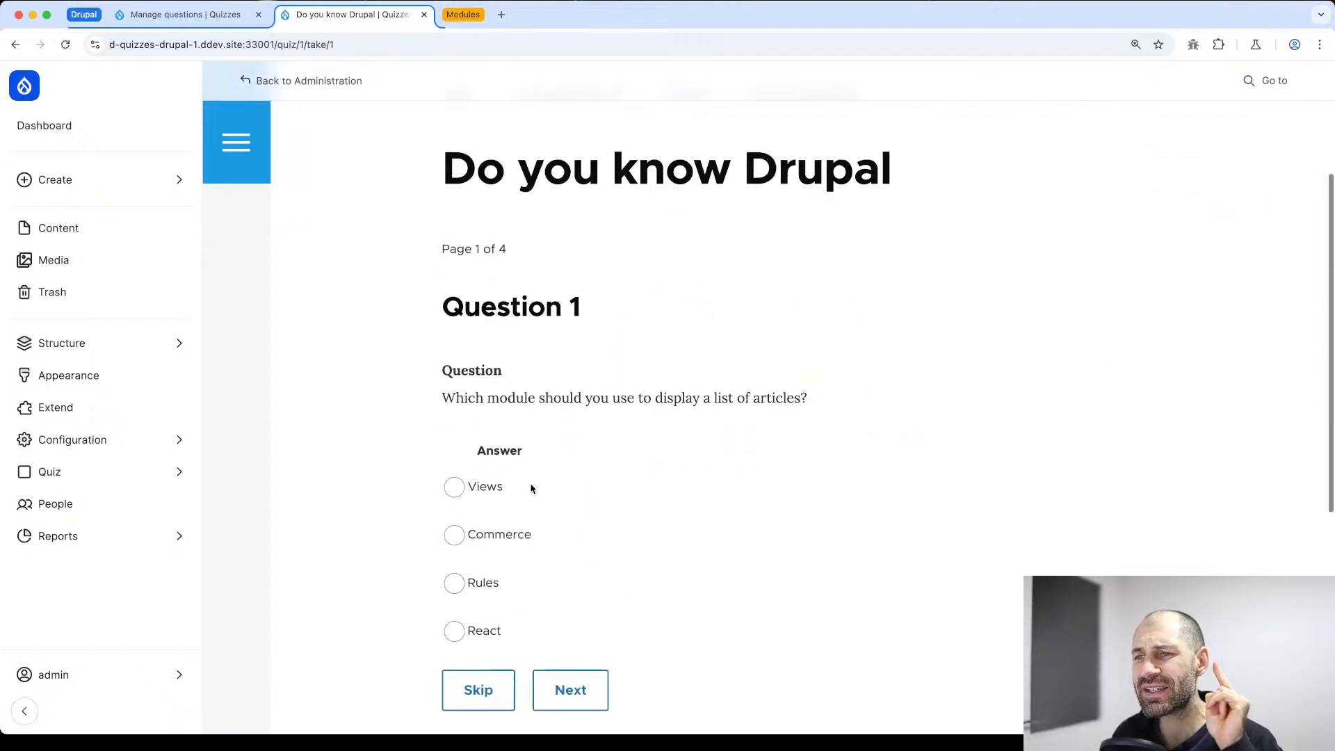
scroll(539, 495, down, 2)
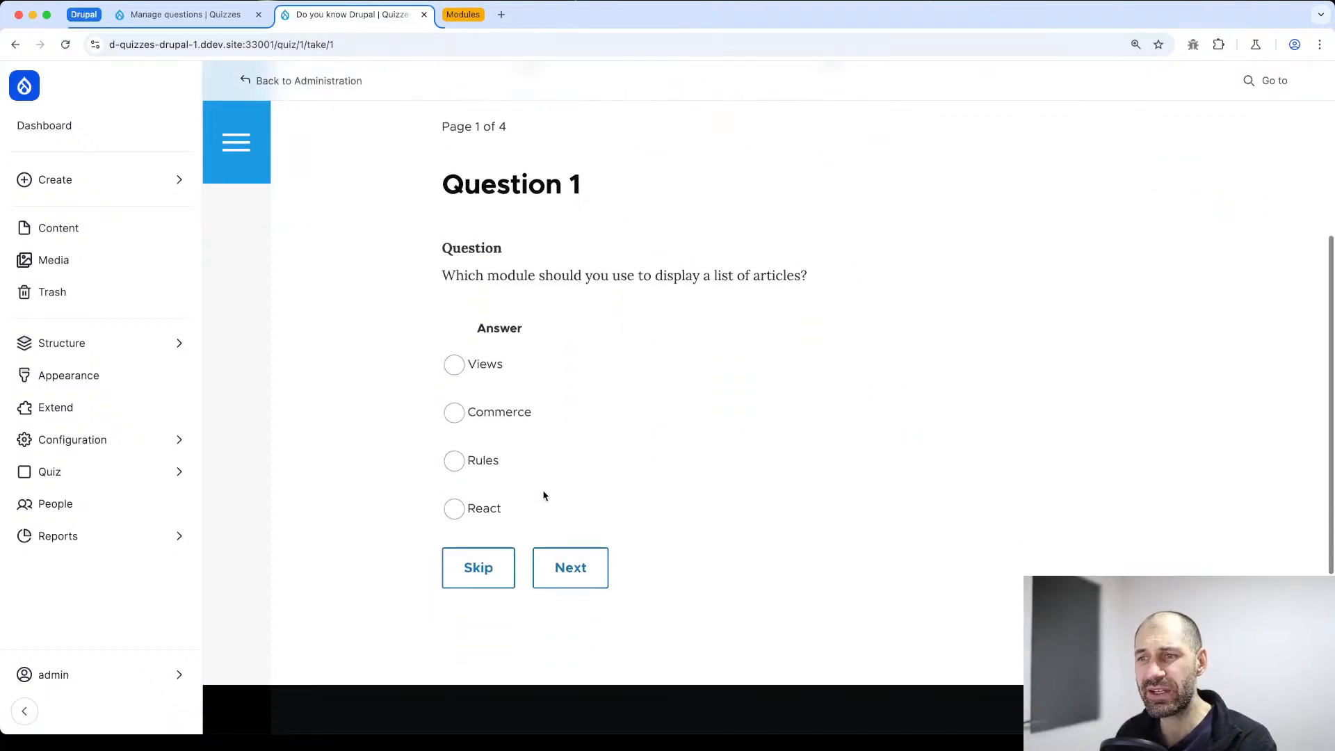
scroll(542, 487, up, 5)
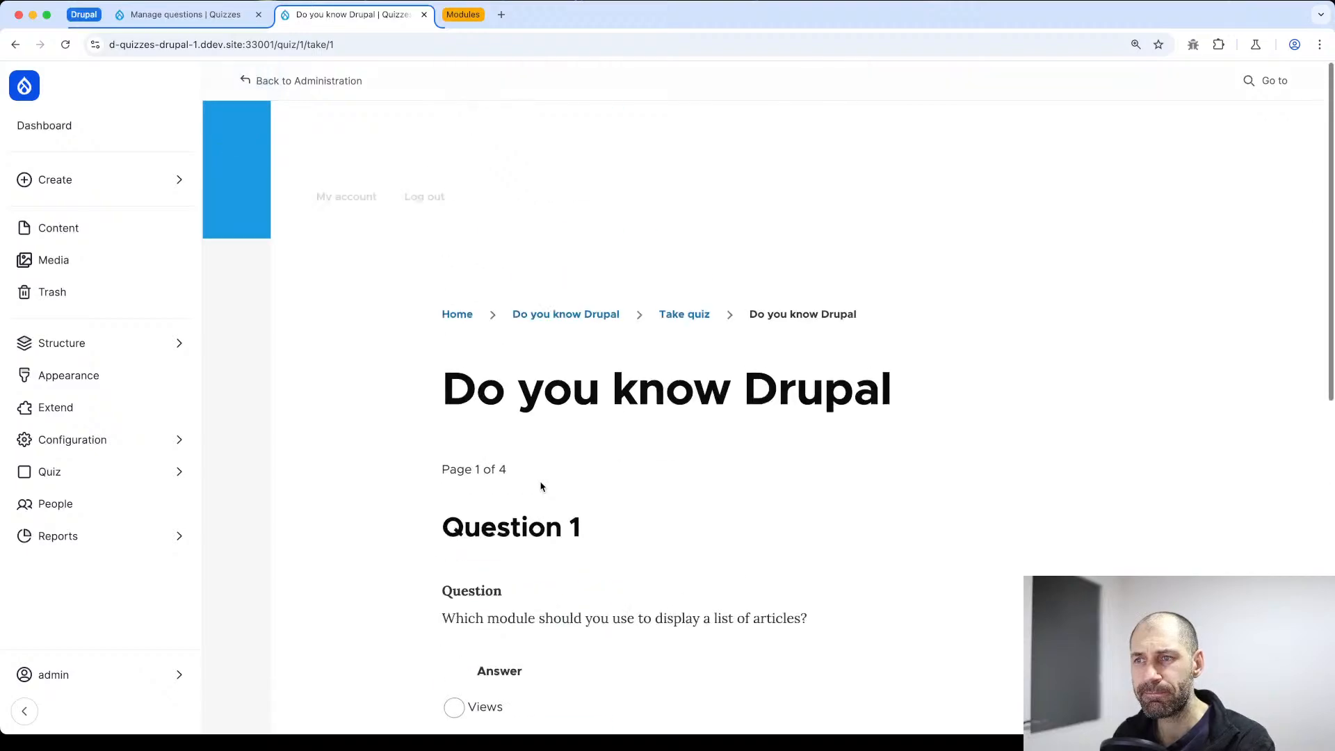
Leave the attempt for the quiz page and view the quiz's results list
click(533, 313)
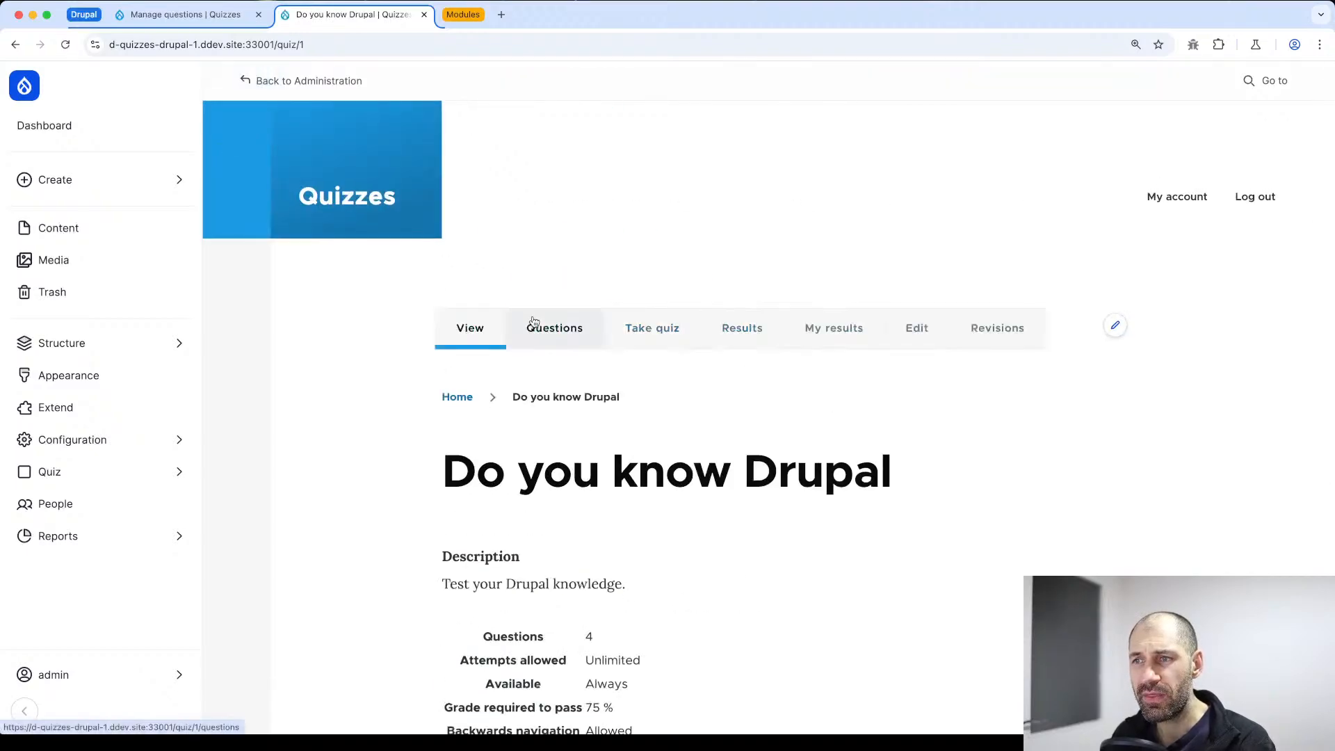
click(727, 333)
scroll(618, 472, down, 4)
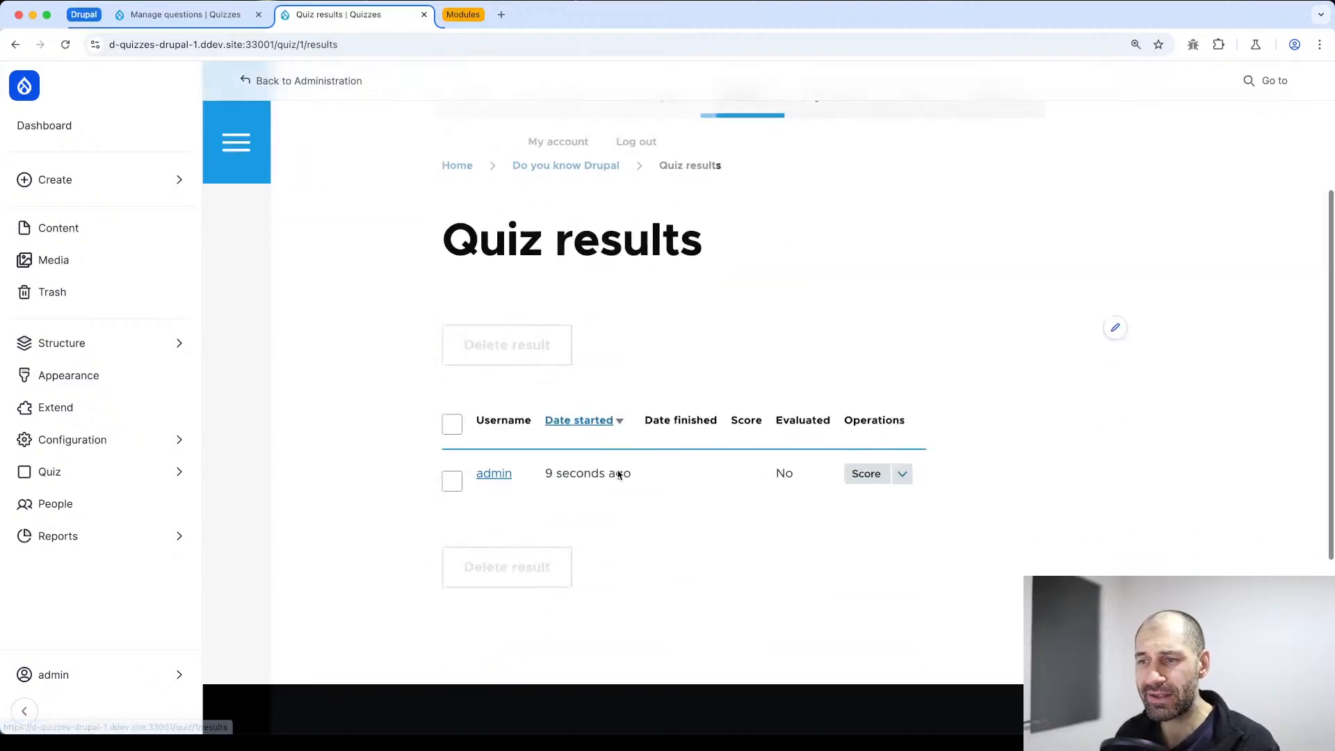
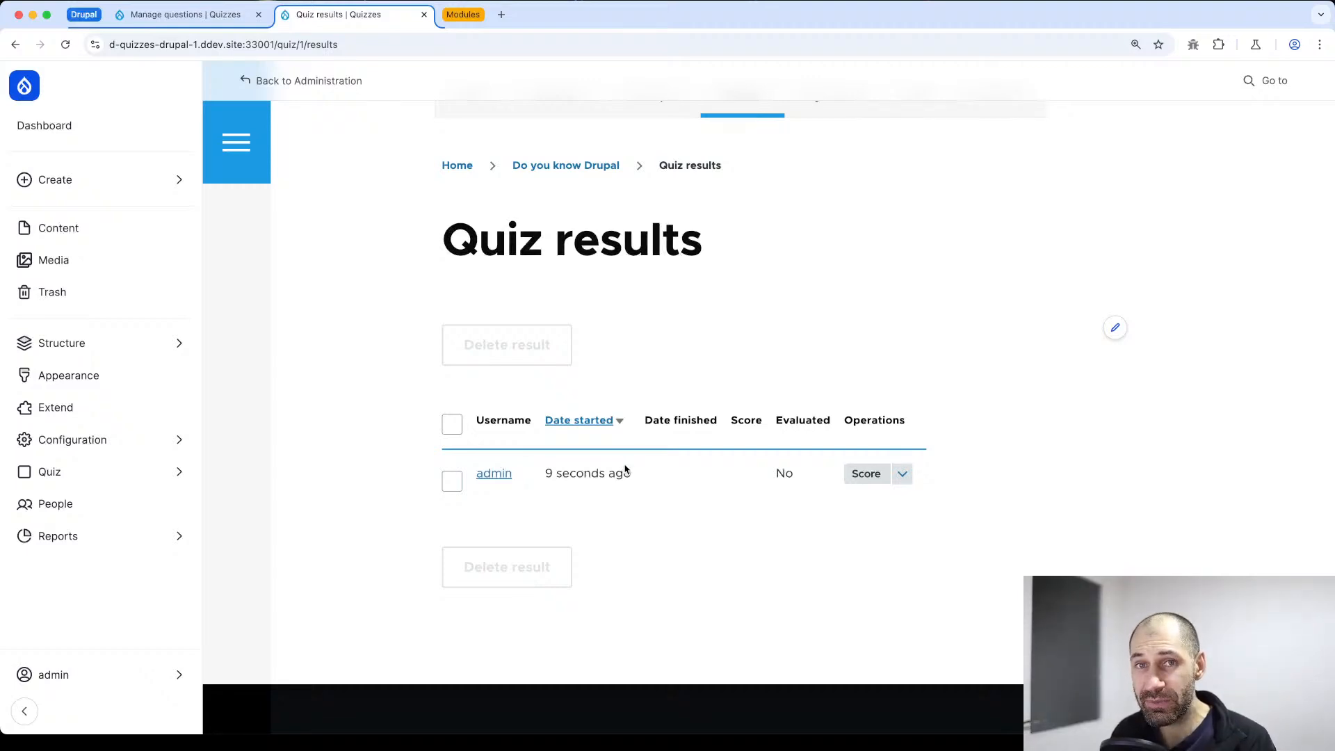
Select all entries in the quiz results list and delete them
scroll(885, 206, up, 2)
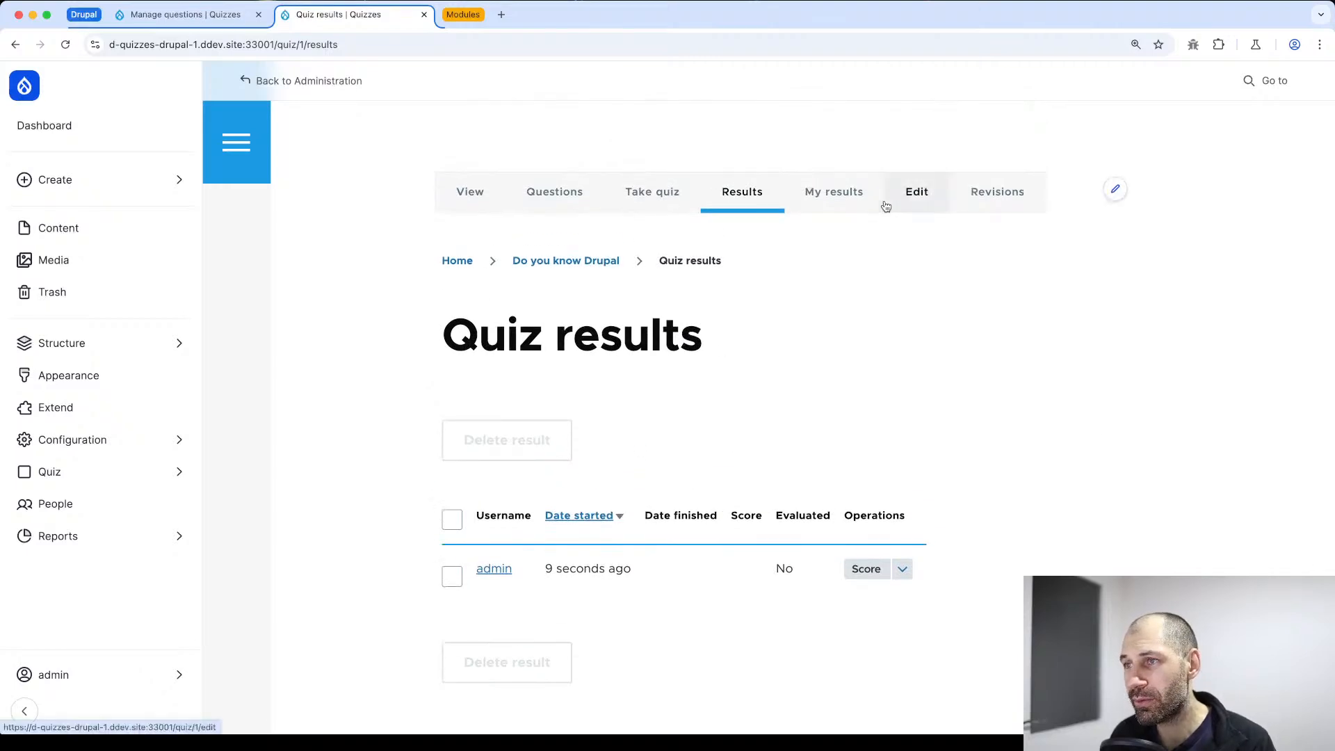
click(457, 522)
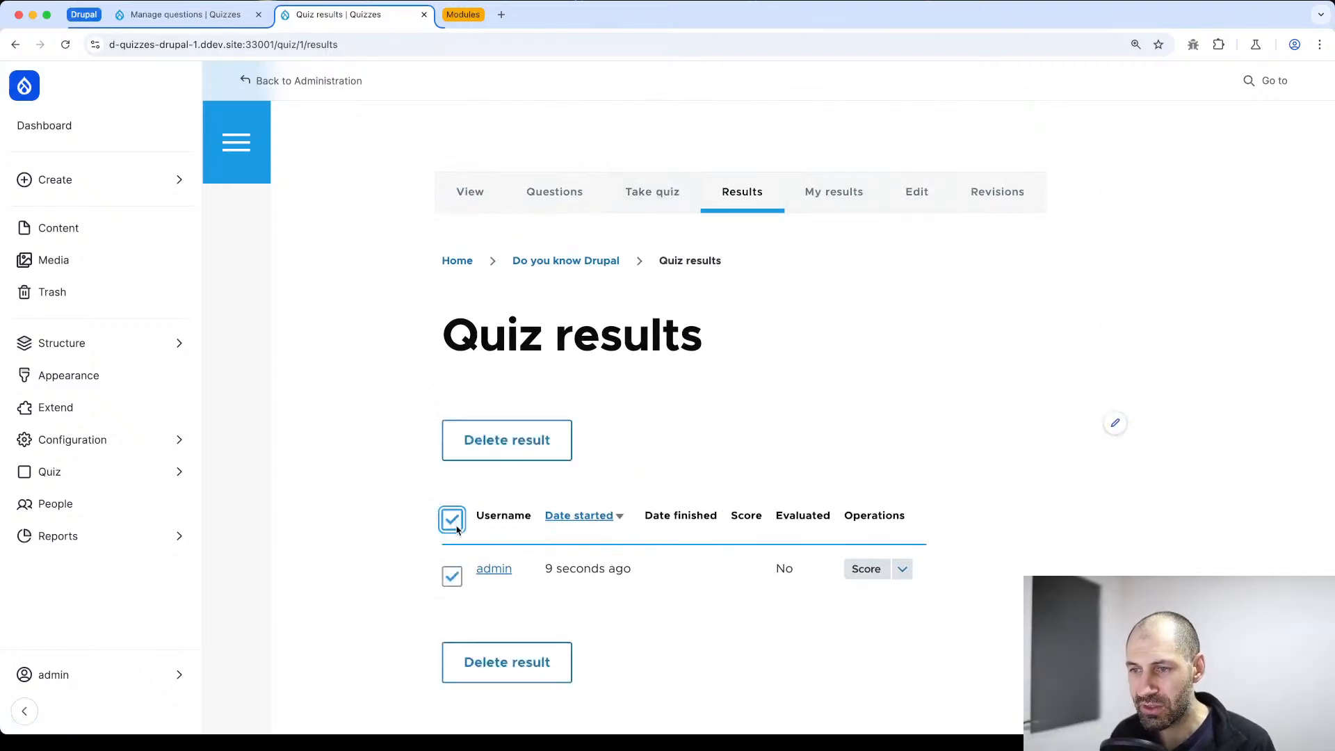
click(487, 671)
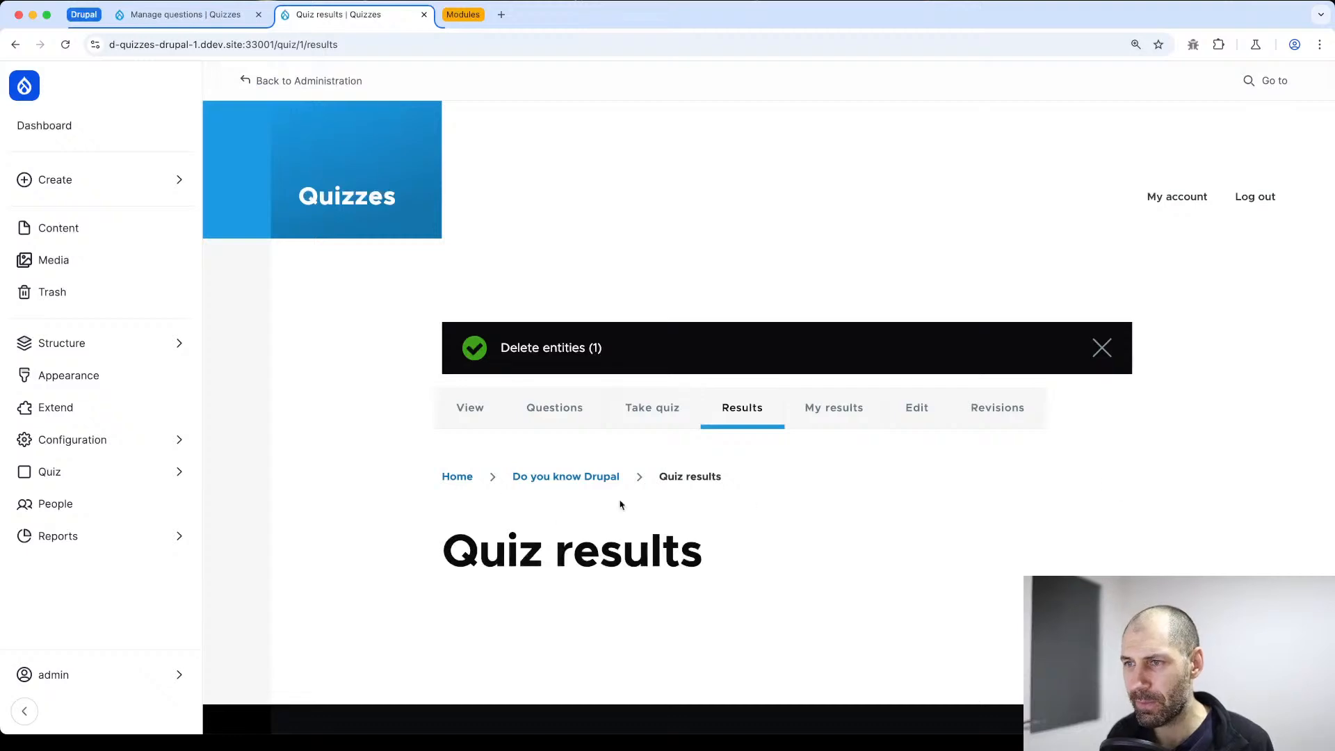
Start a new quiz attempt and answer "Views" to the list-of-articles question and "True" to the PHP question
click(652, 408)
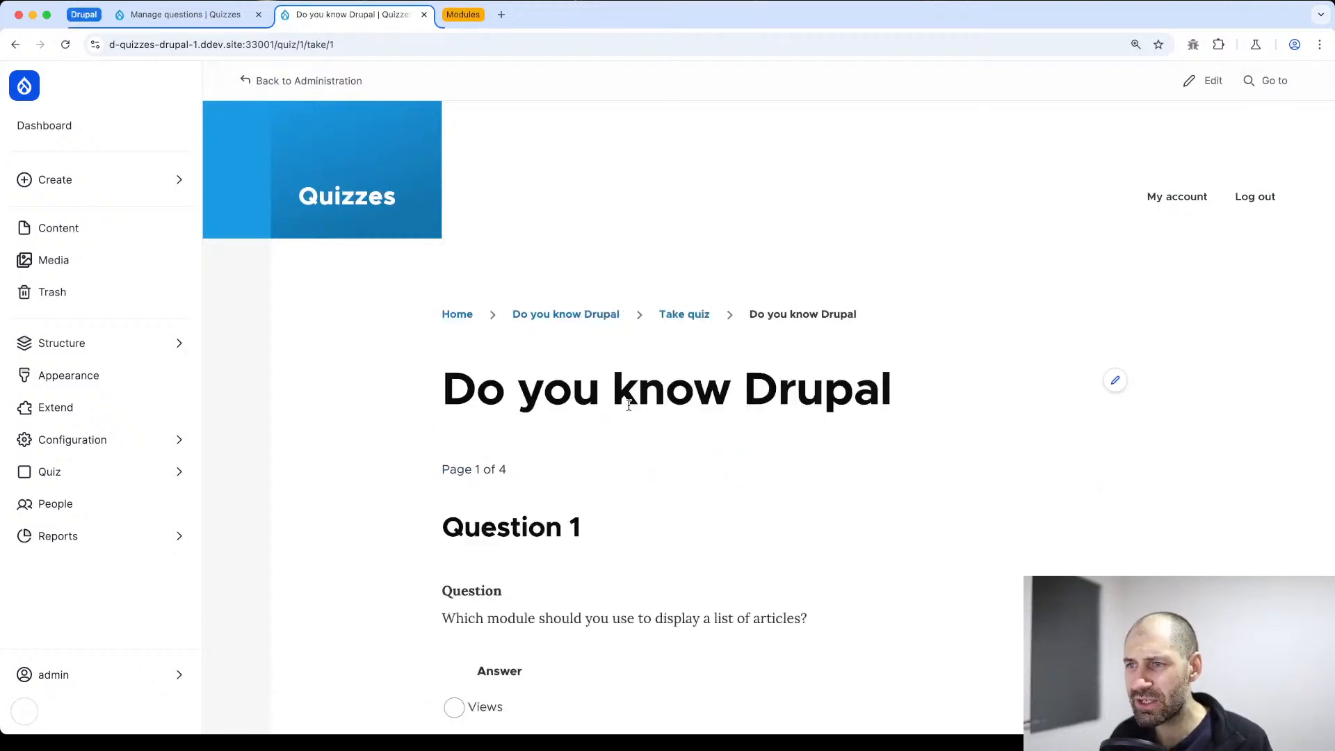
scroll(456, 430, down, 5)
click(456, 405)
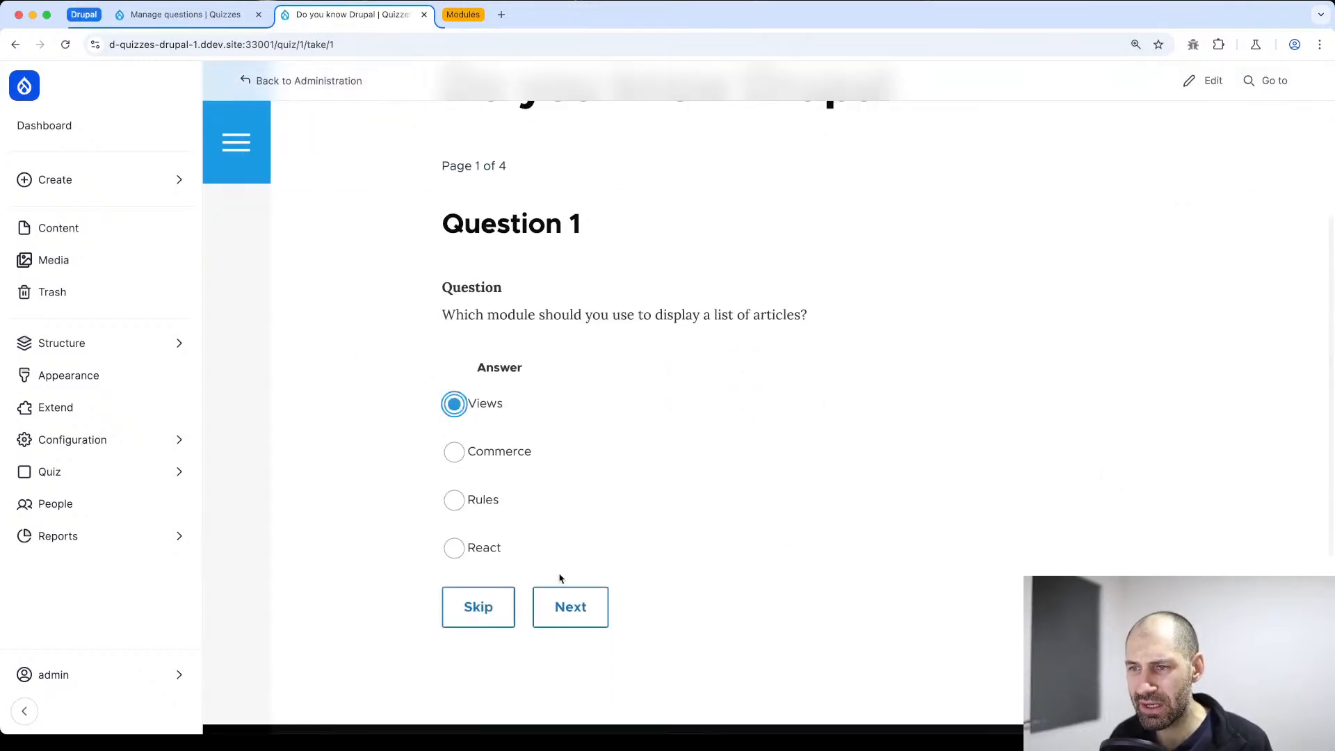
click(566, 603)
scroll(523, 563, down, 5)
click(467, 311)
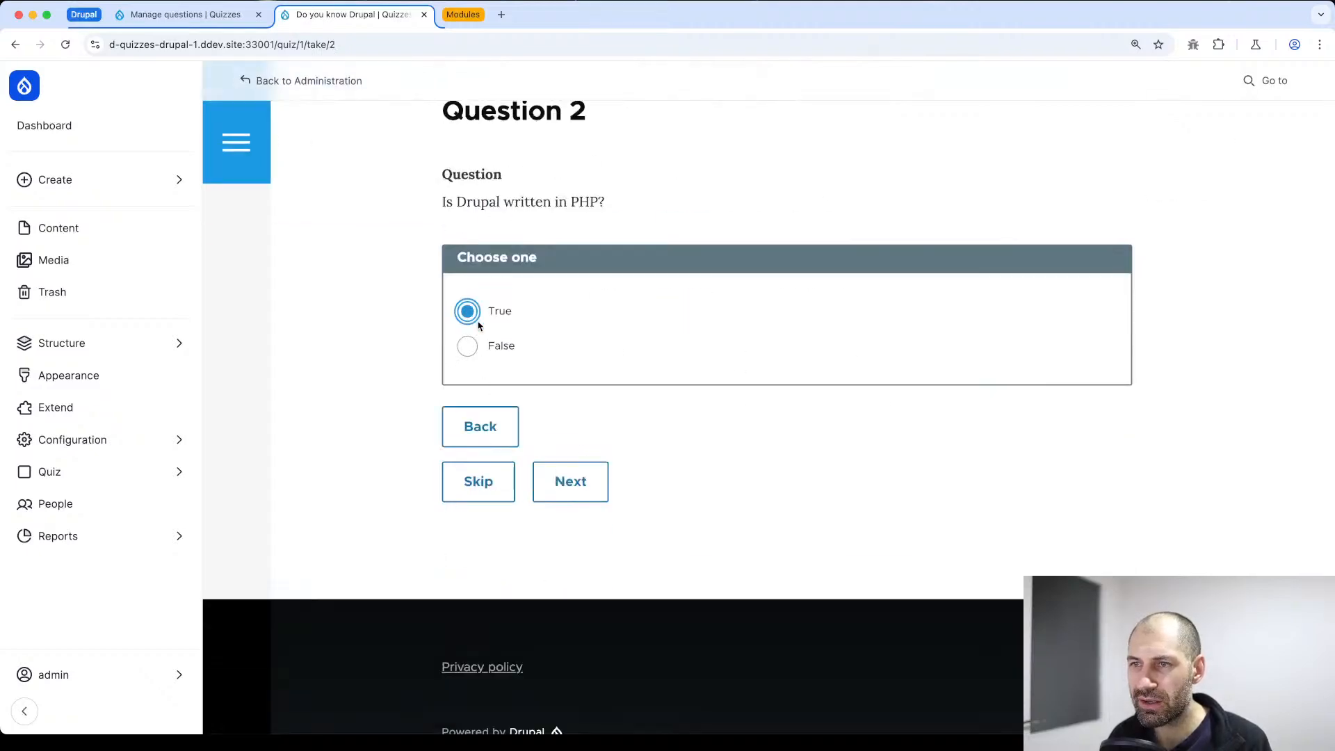
click(585, 478)
Answer "Composer" for the dependency tool and "Security module" for Twig, and finish the quiz attempt
scroll(549, 476, down, 5)
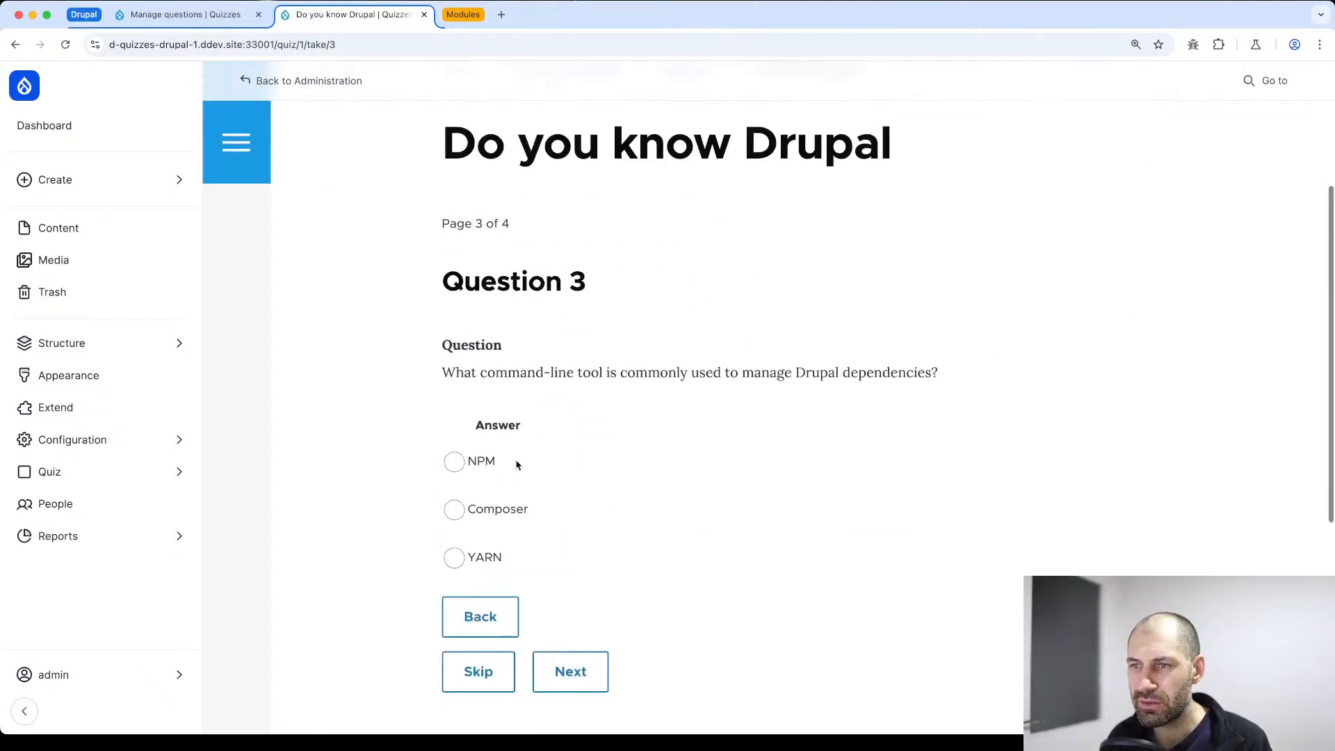
click(454, 509)
click(549, 659)
scroll(514, 506, down, 5)
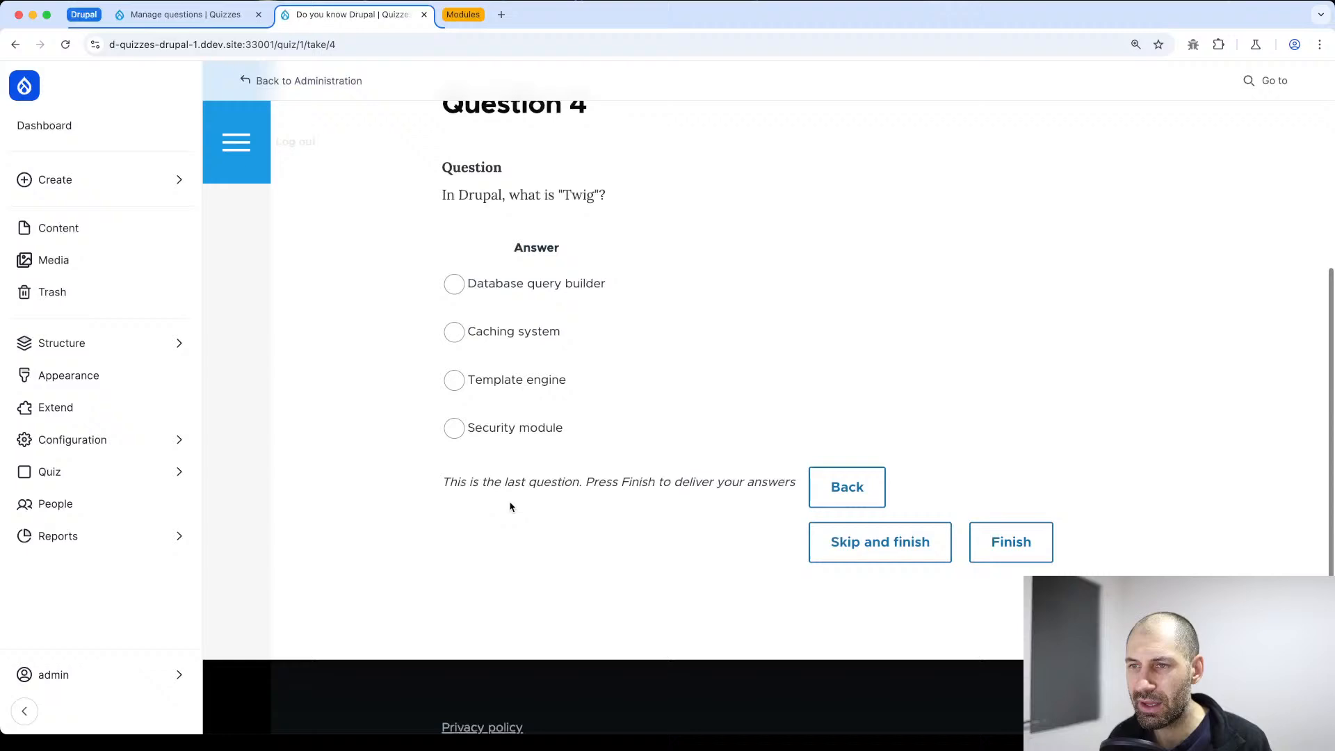
click(454, 428)
click(1010, 541)
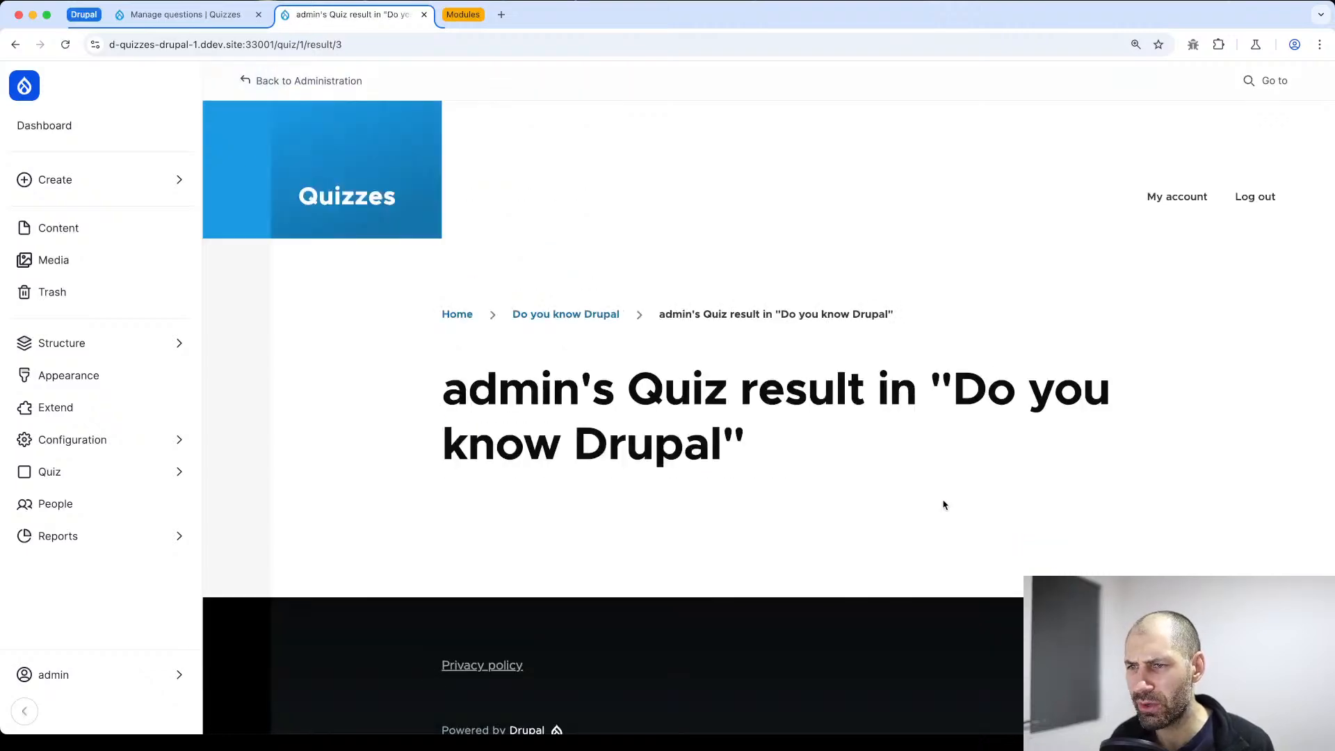
Edit the quiz and try to save it with Score enabled as question feedback after the quiz, reading the warning about existing attempts
click(541, 314)
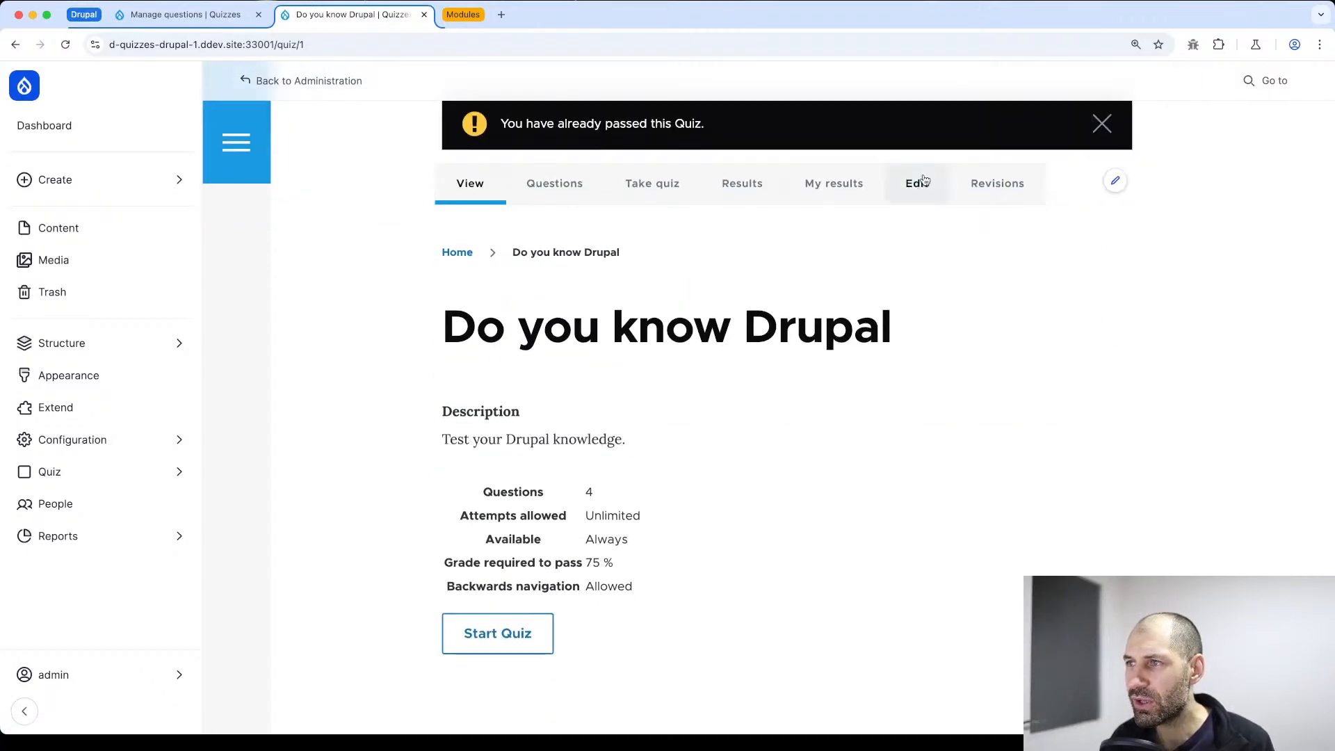
click(915, 183)
scroll(334, 445, down, 8)
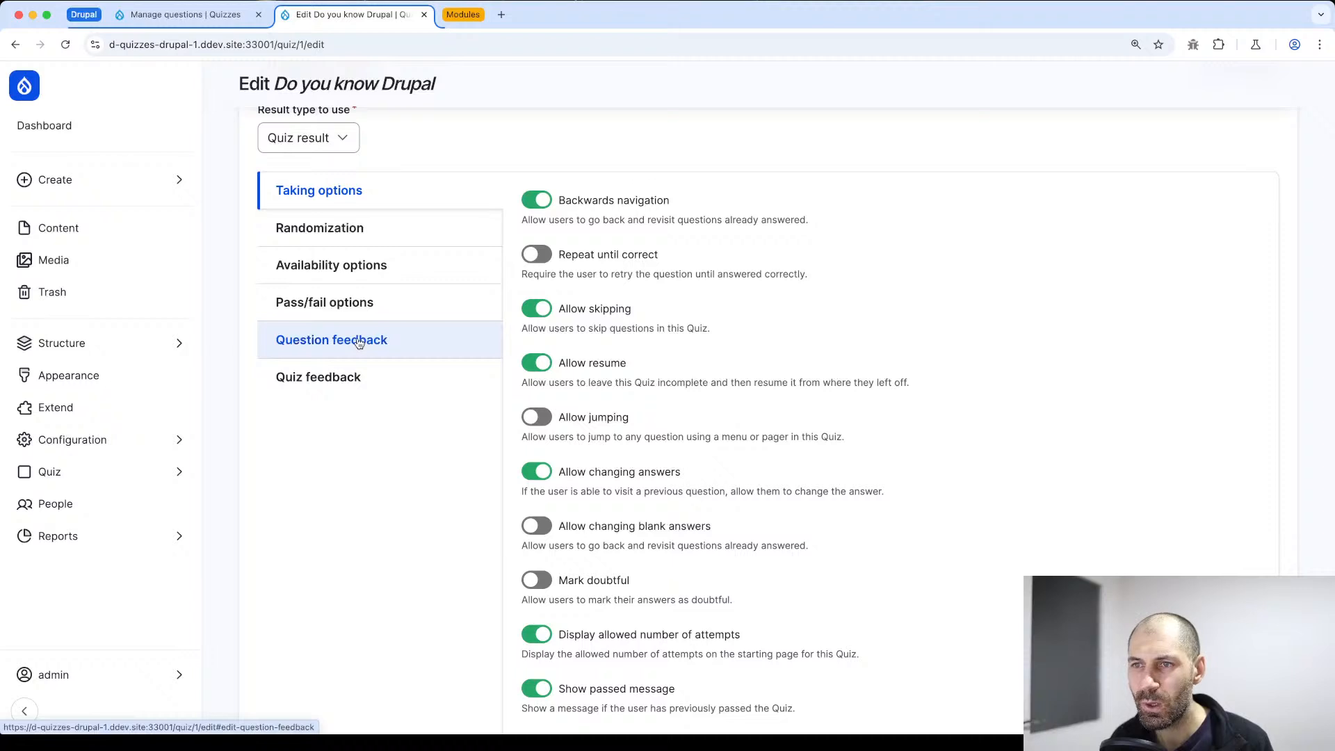
click(358, 343)
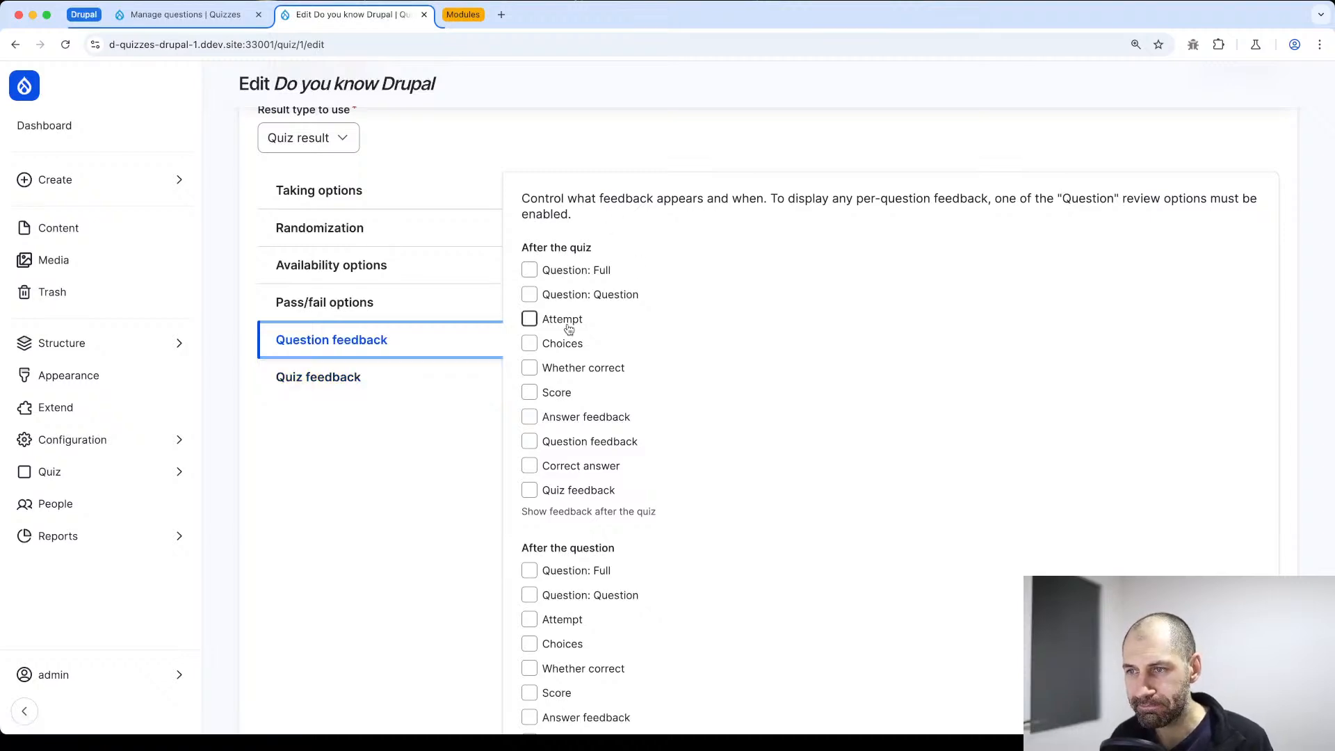
click(529, 392)
scroll(431, 487, down, 5)
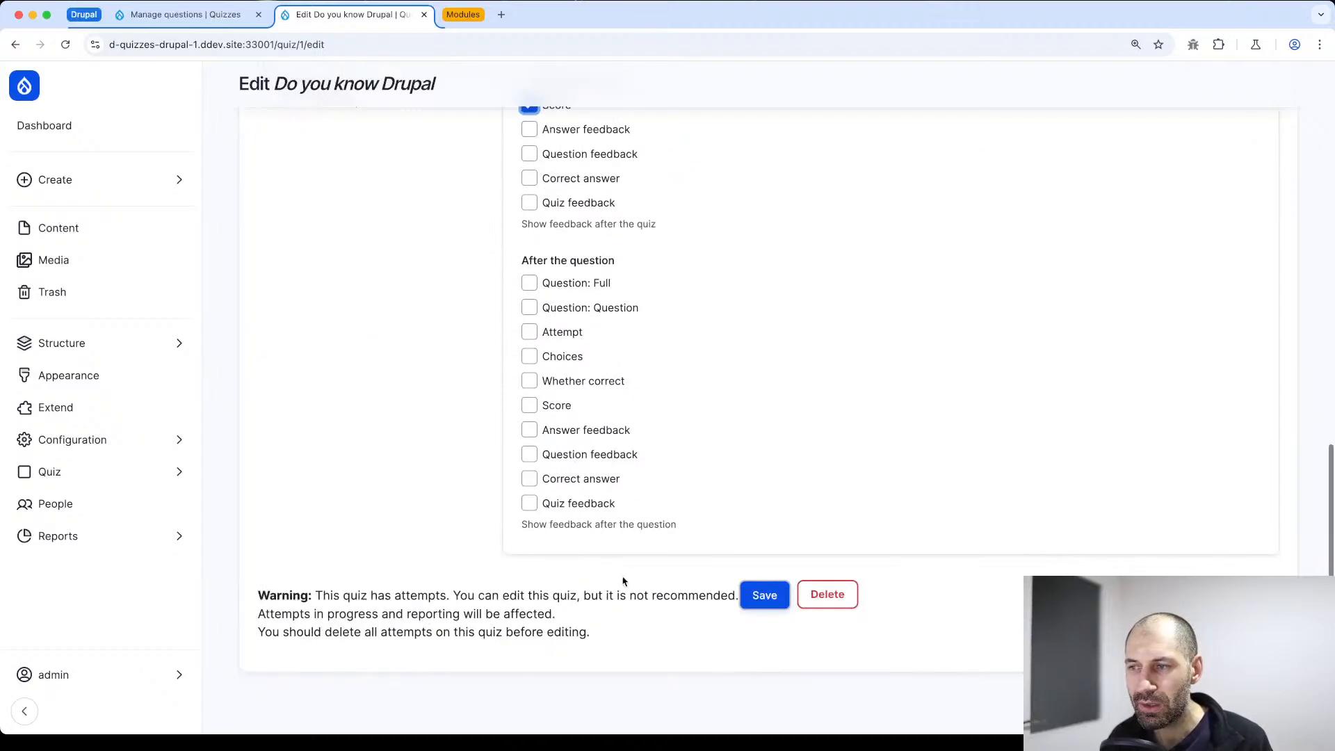
click(748, 592)
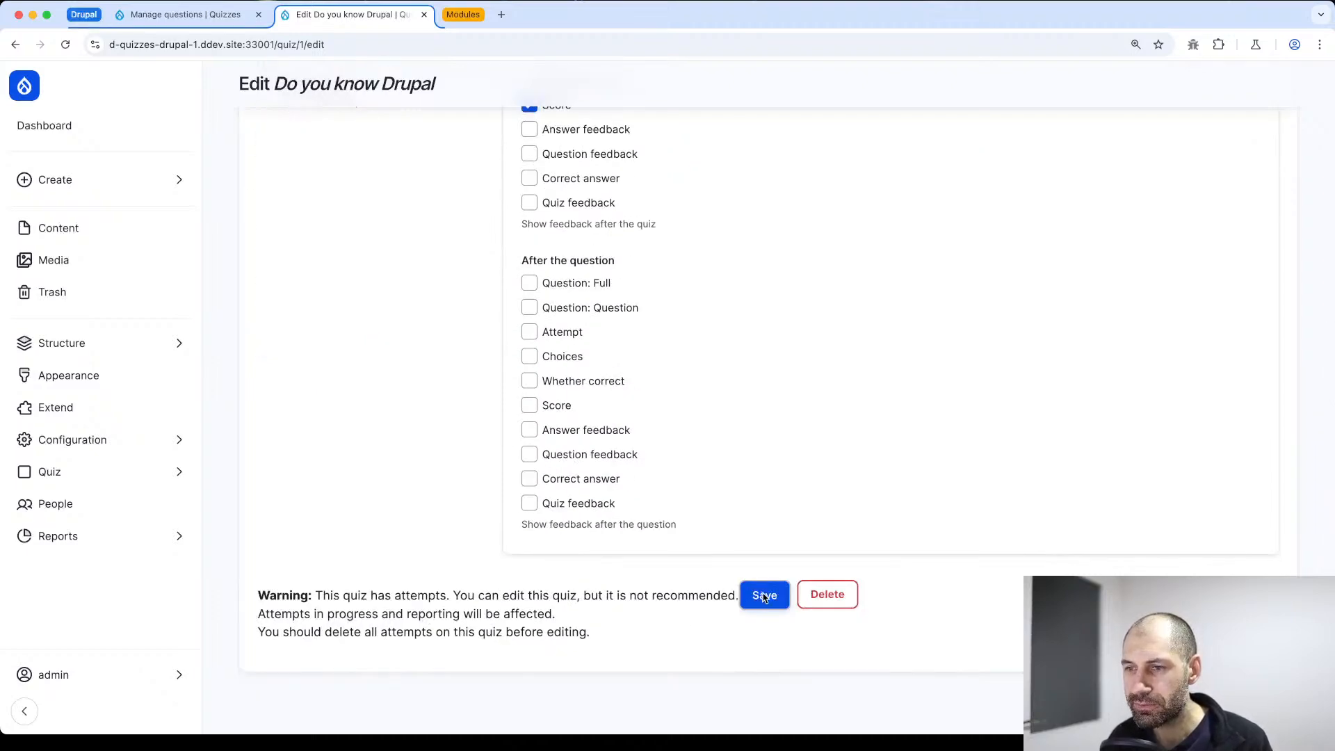
drag(609, 639, 237, 638)
click(765, 601)
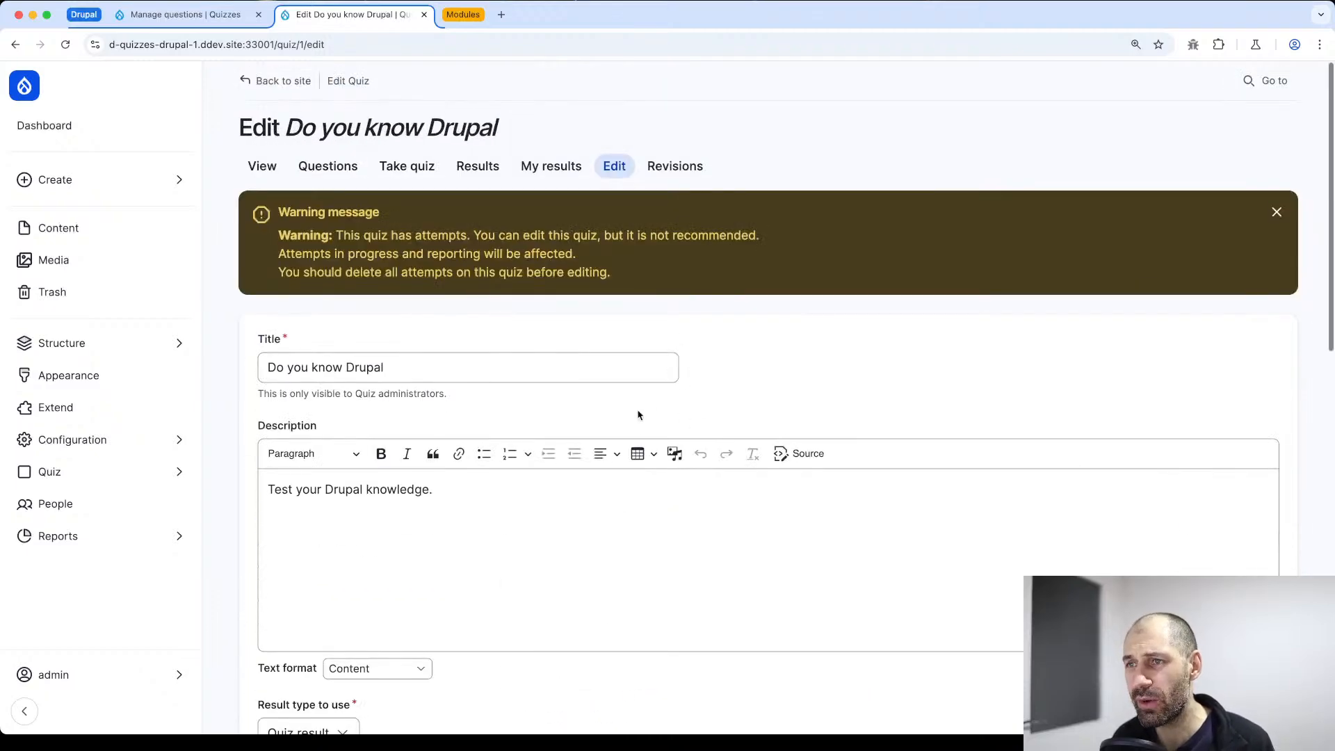
drag(341, 236, 506, 232)
scroll(619, 518, down, 15)
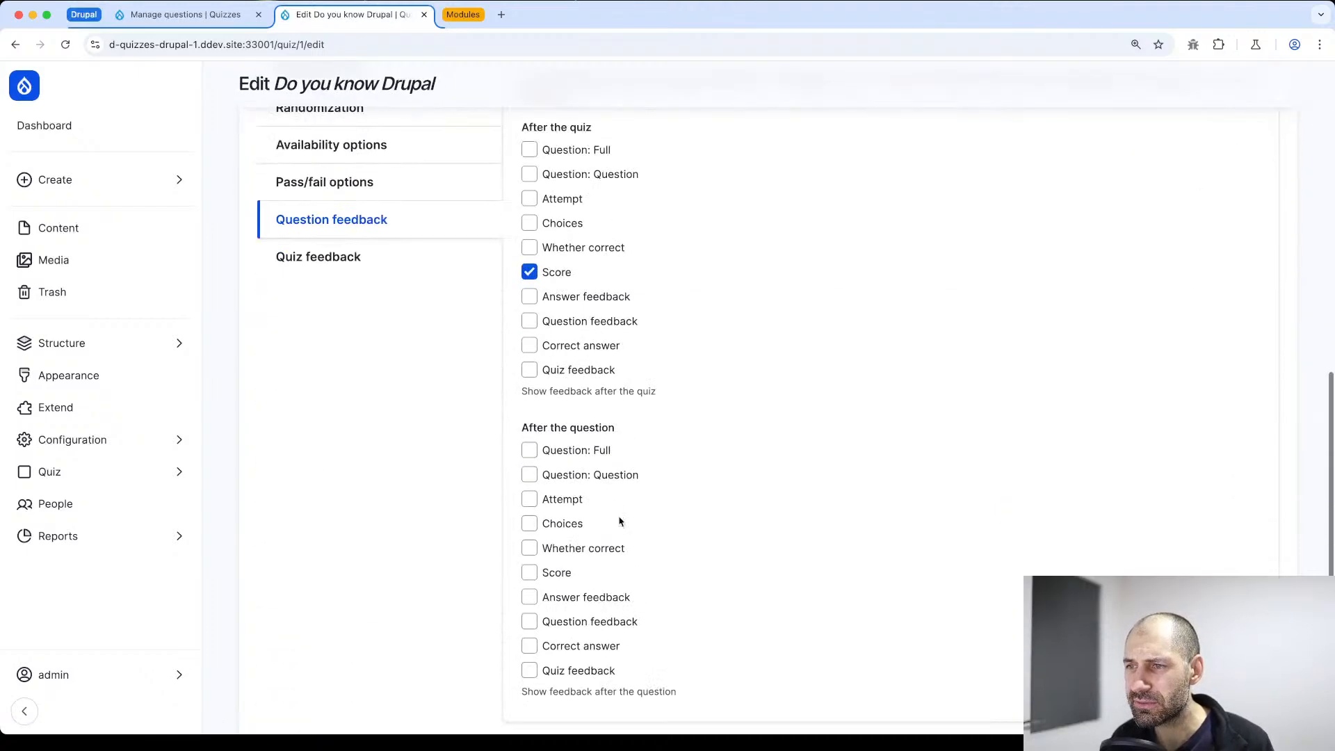
click(767, 598)
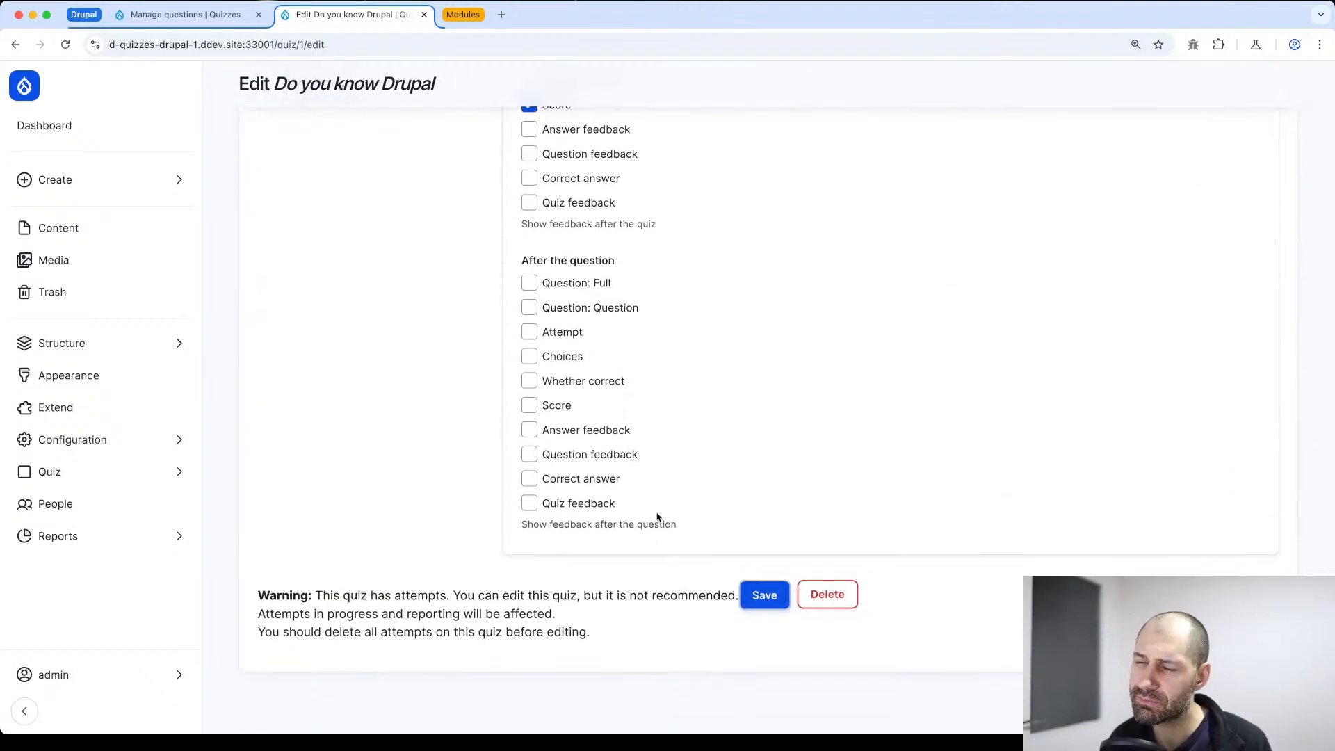
Go to the quiz's results and delete all recorded attempts
click(408, 165)
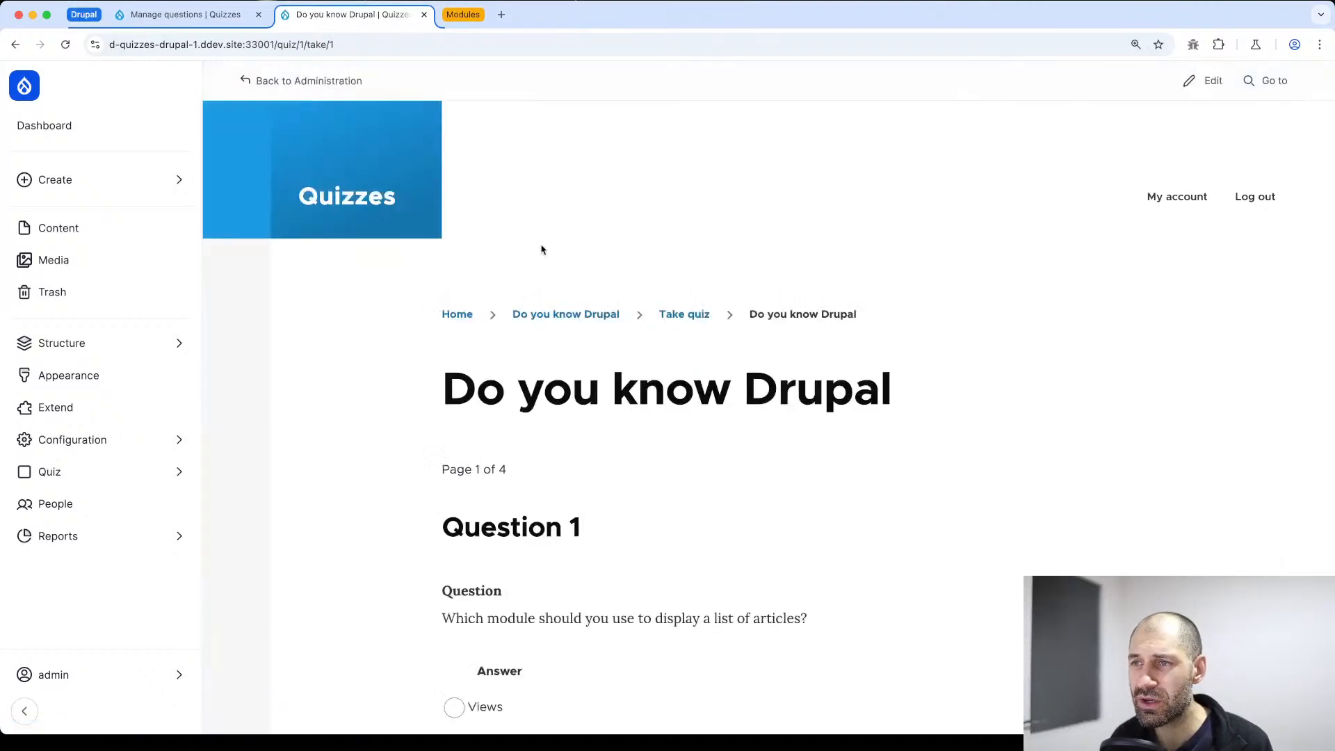
key(super+Left)
click(486, 171)
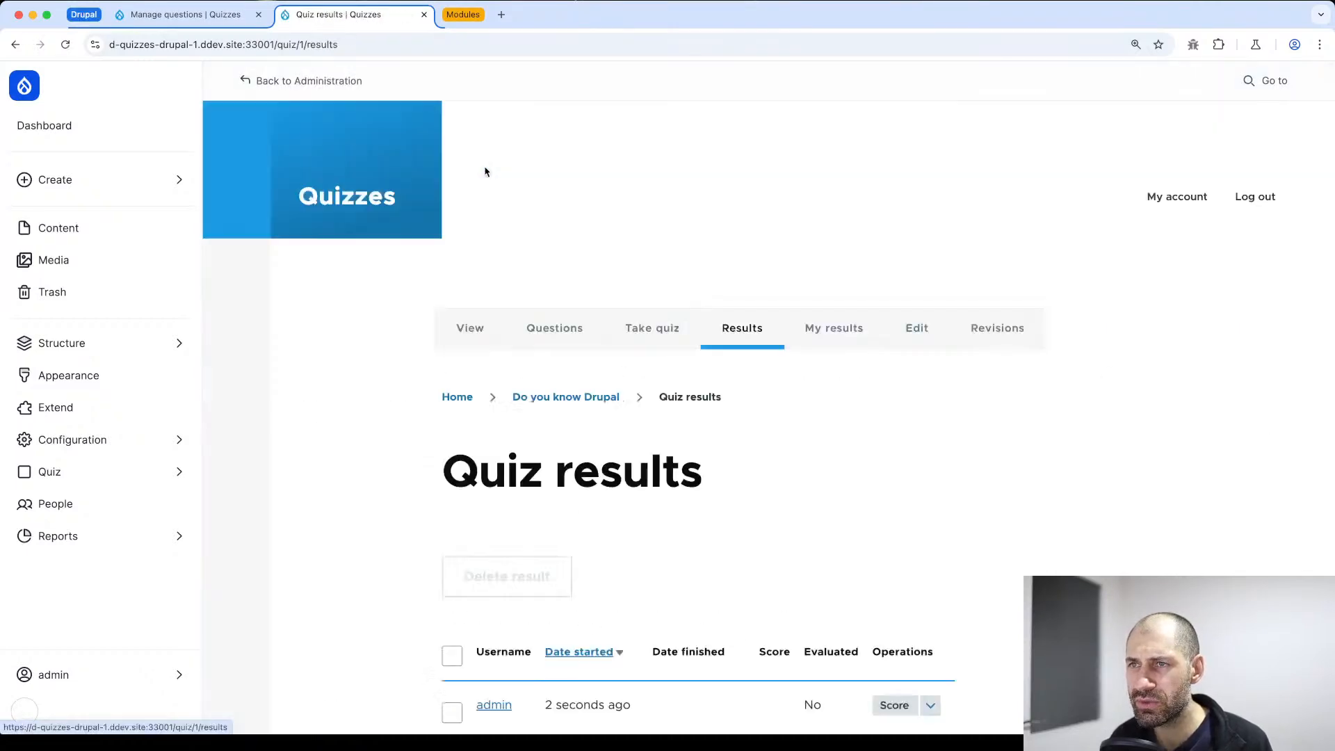
click(452, 533)
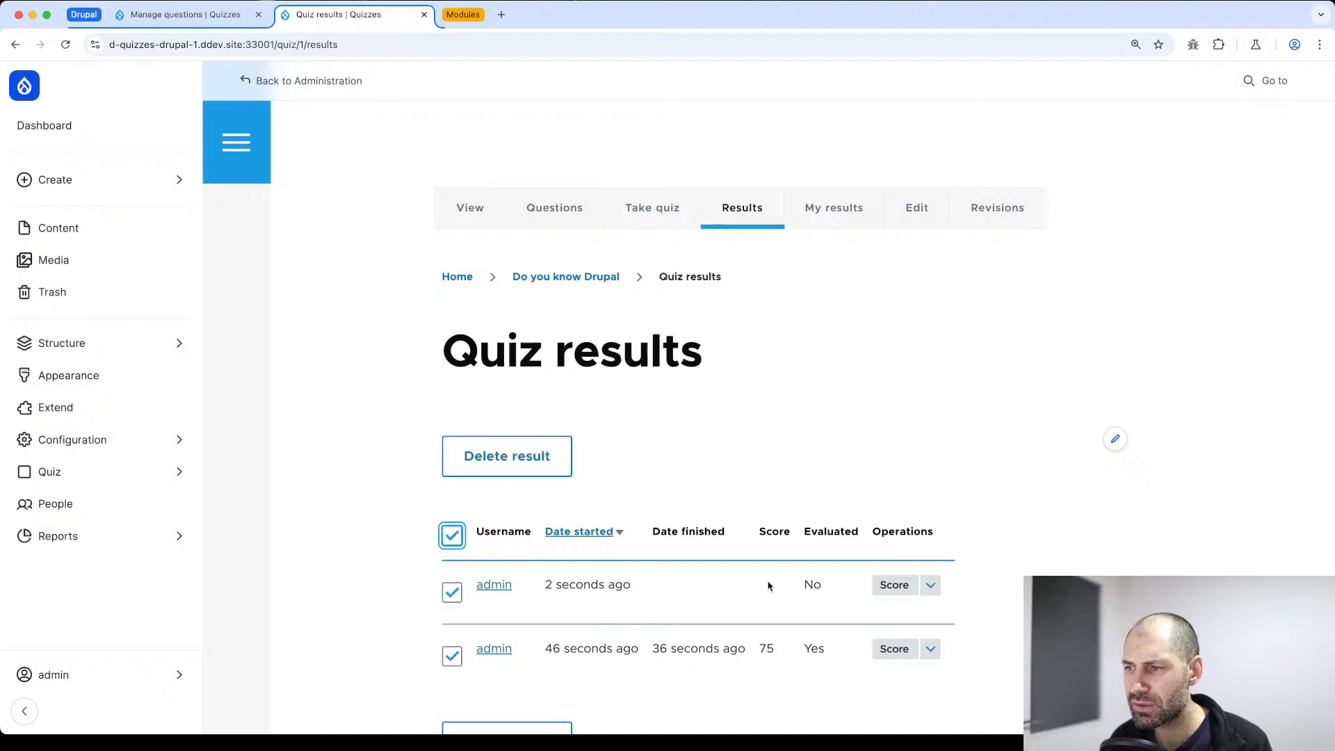
click(514, 459)
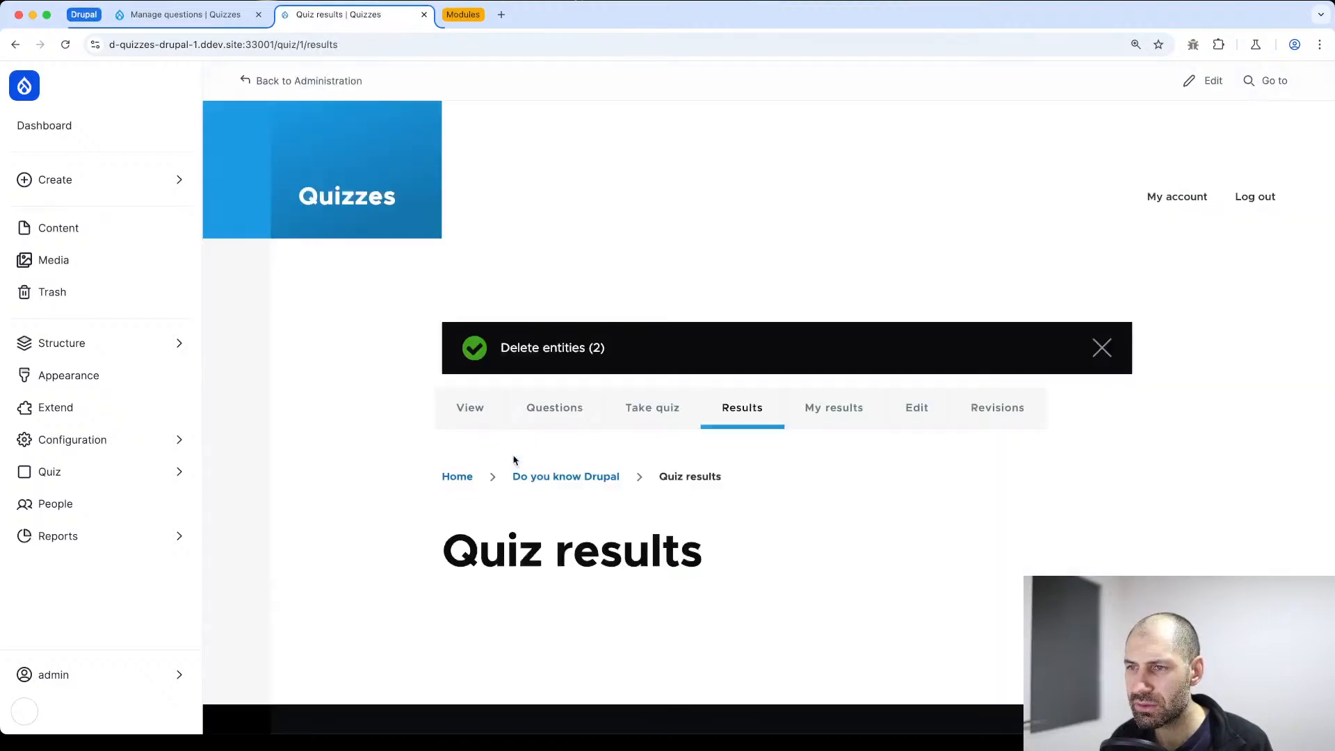
Reopen the quiz's settings and enable Score in the question feedback shown after the quiz
click(916, 408)
scroll(501, 410, down, 8)
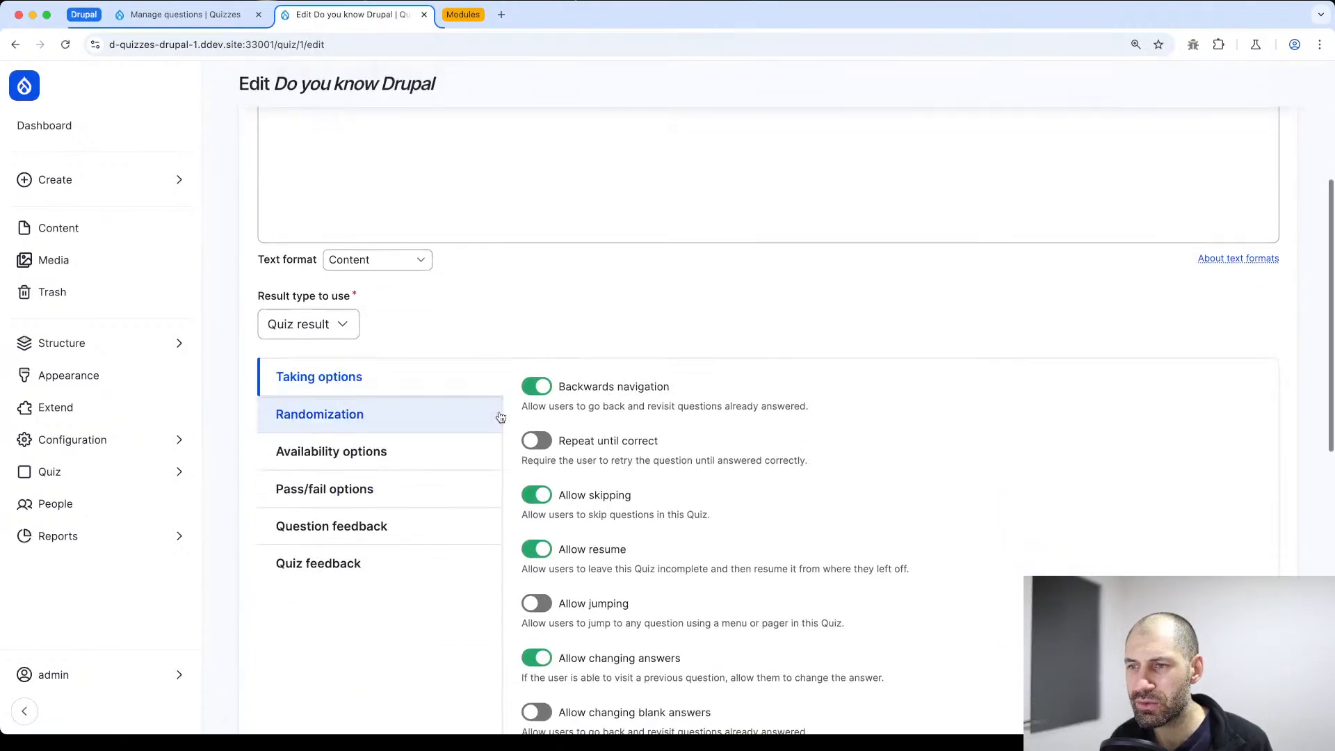
click(360, 255)
scroll(387, 299, down, 5)
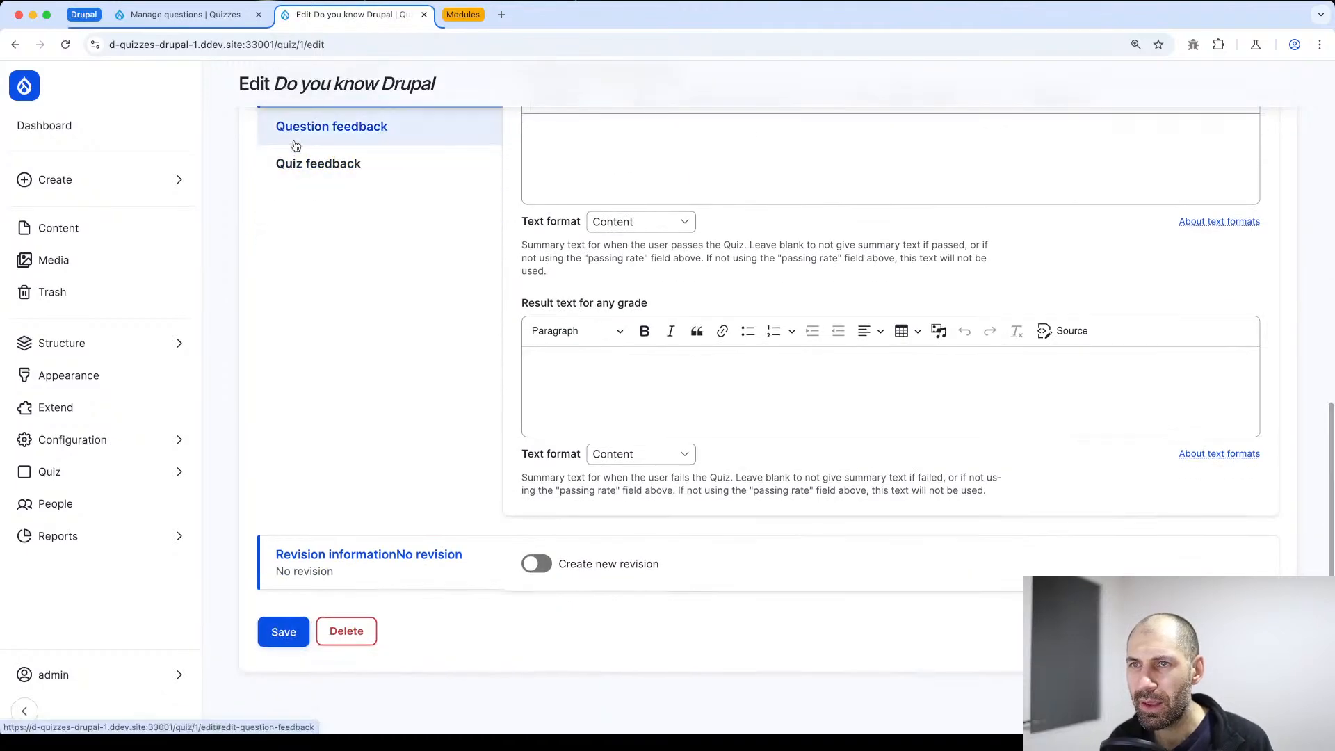
click(333, 136)
scroll(566, 293, up, 2)
click(547, 257)
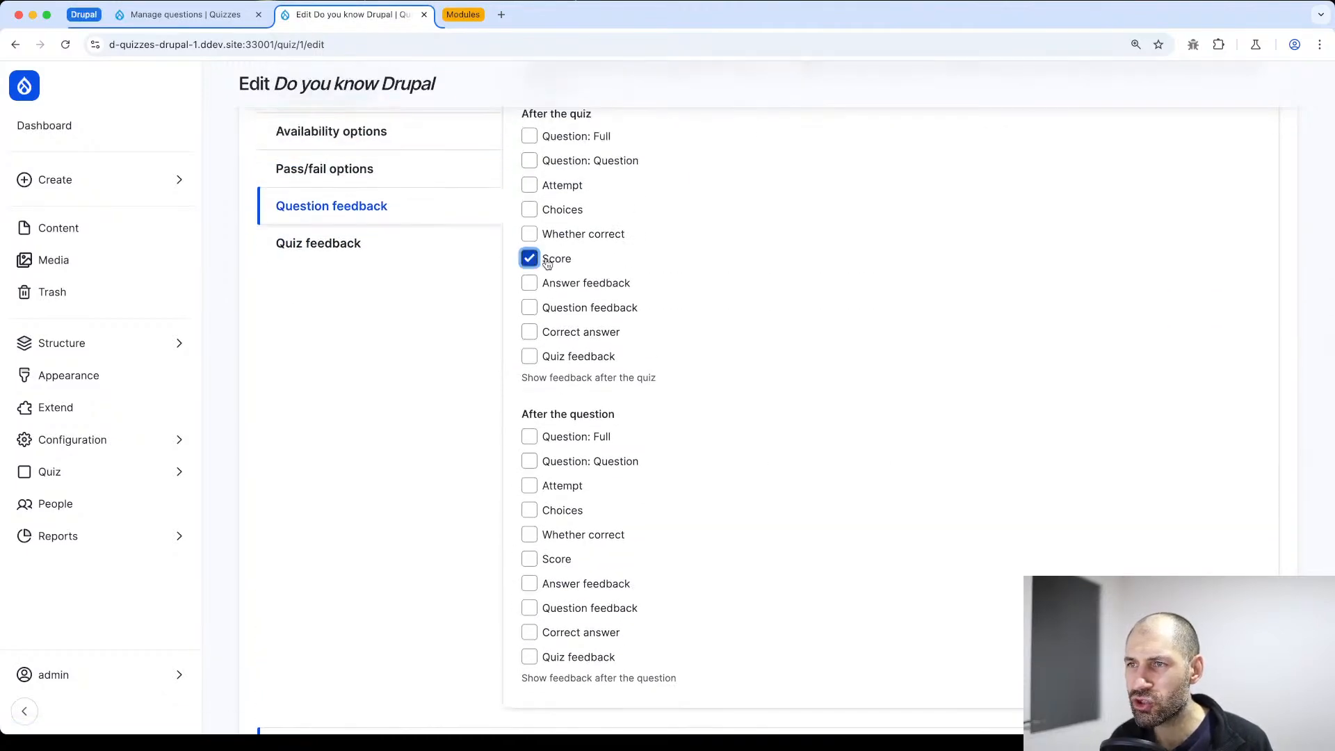
scroll(547, 264, up, 1)
scroll(547, 263, up, 1)
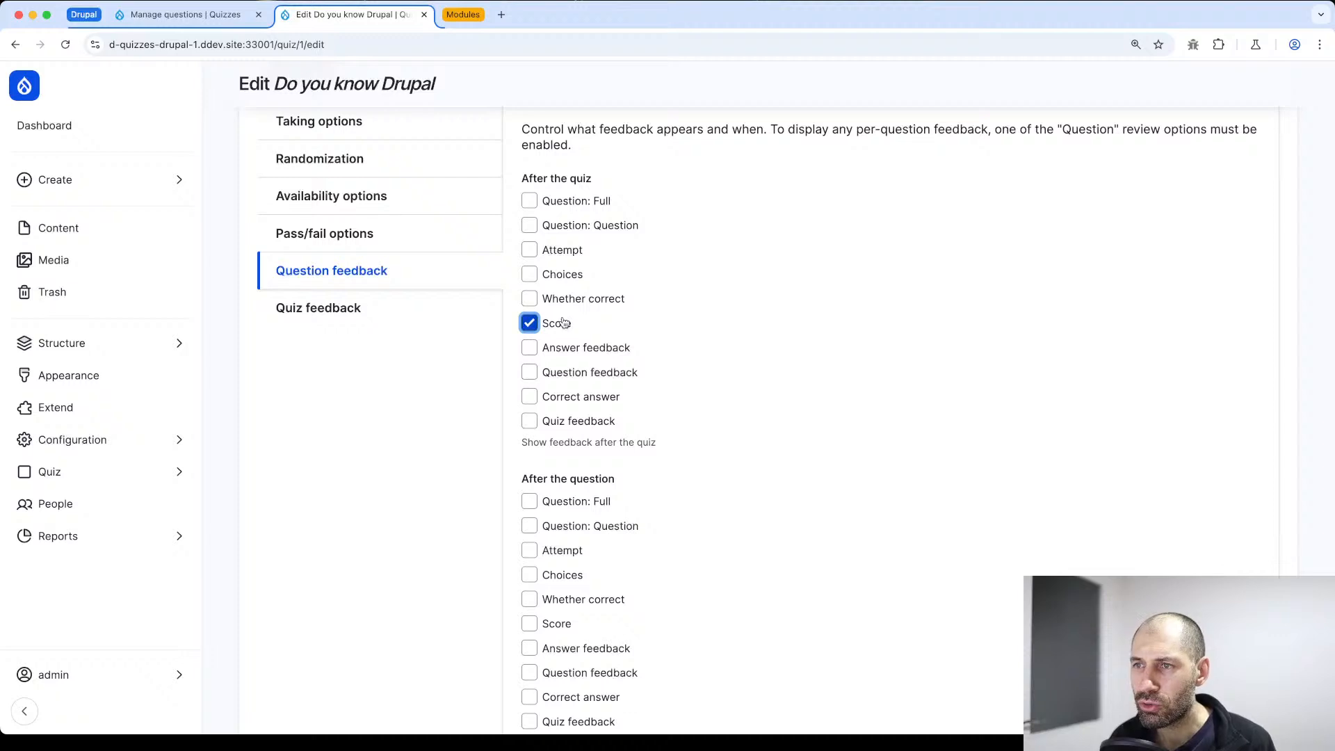
Enable Question: Question, Choices and Correct answer in the after-the-quiz feedback, and save the quiz
click(551, 227)
click(563, 278)
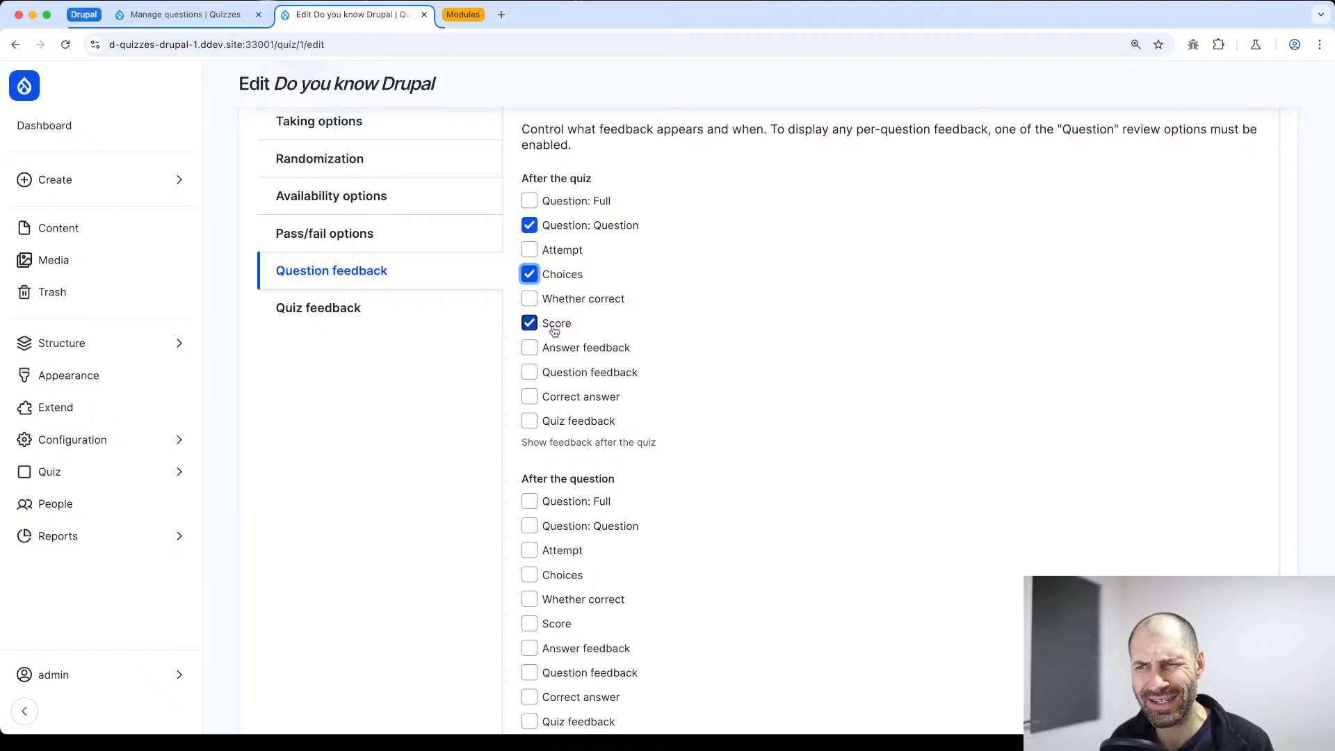
click(576, 399)
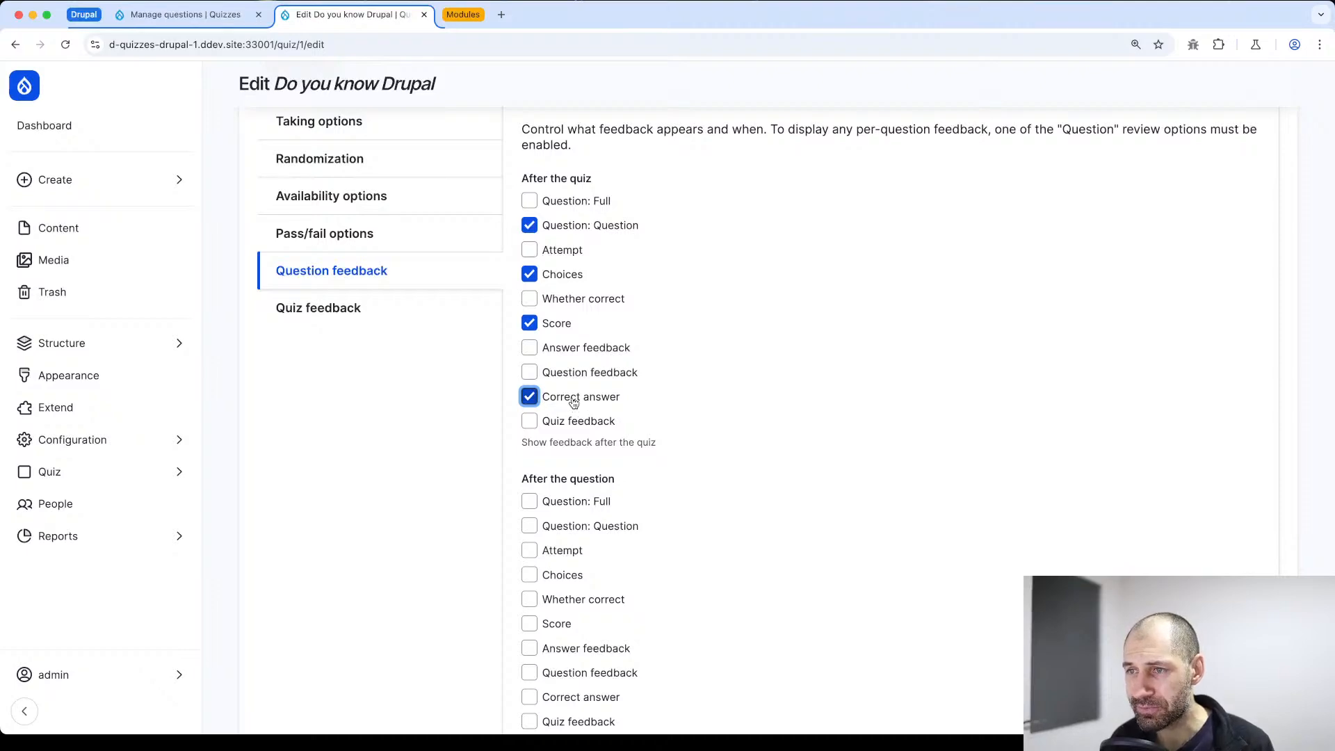
scroll(596, 427, down, 5)
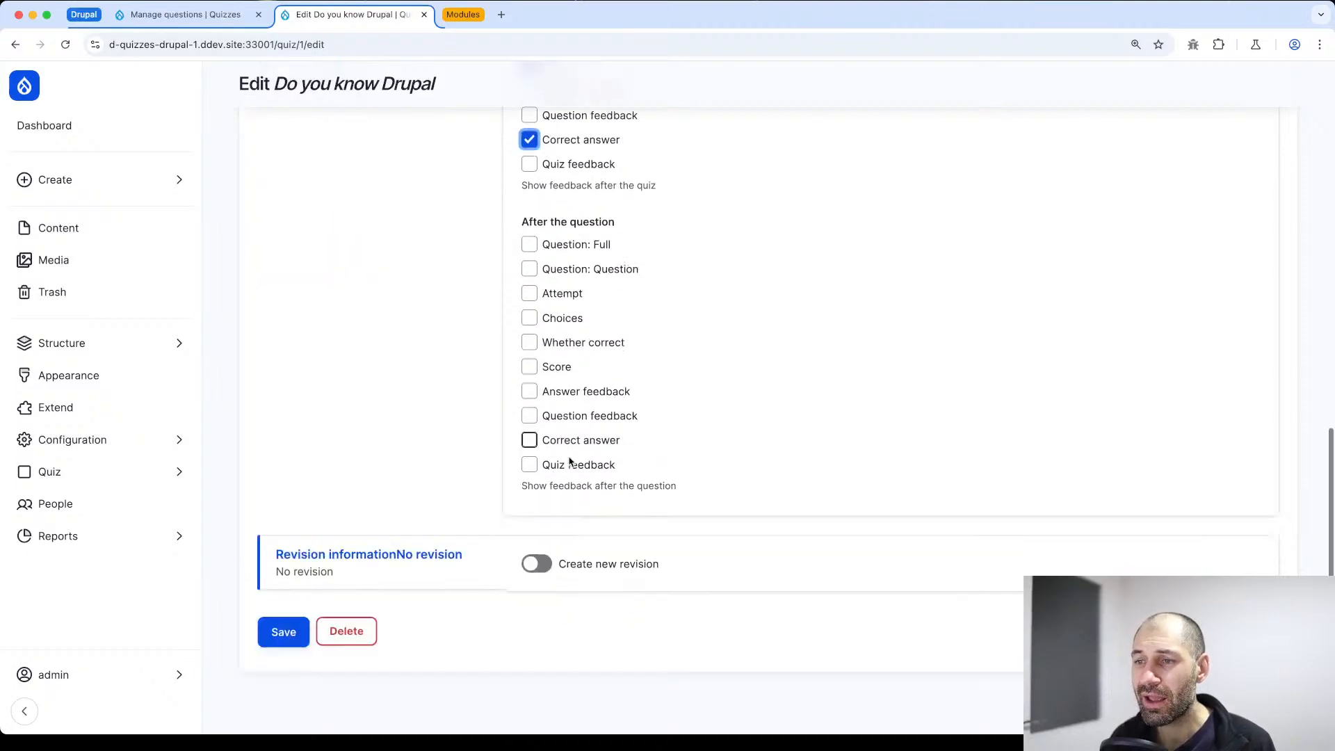
click(283, 632)
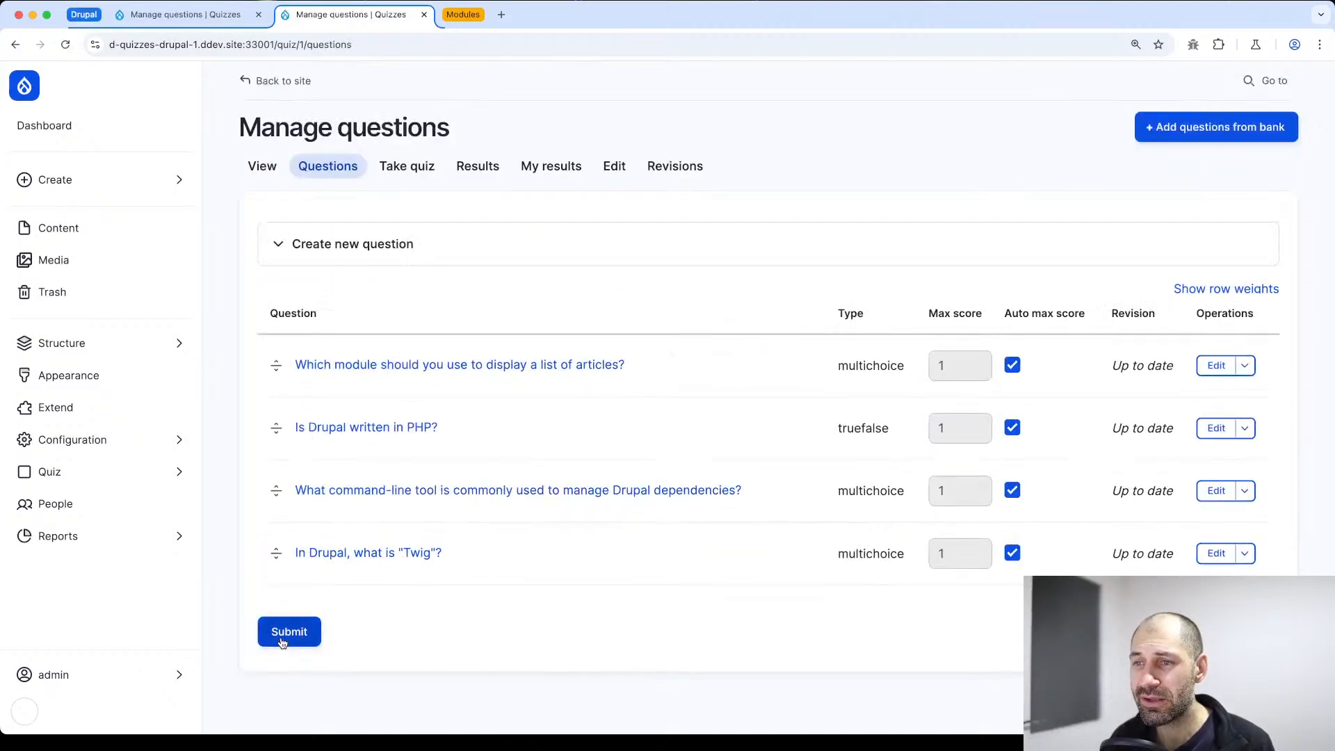
In the quiz's settings, add a quiz result feedback for the grade range 50 to 100% with the text "Great job"
click(615, 164)
scroll(560, 267, down, 6)
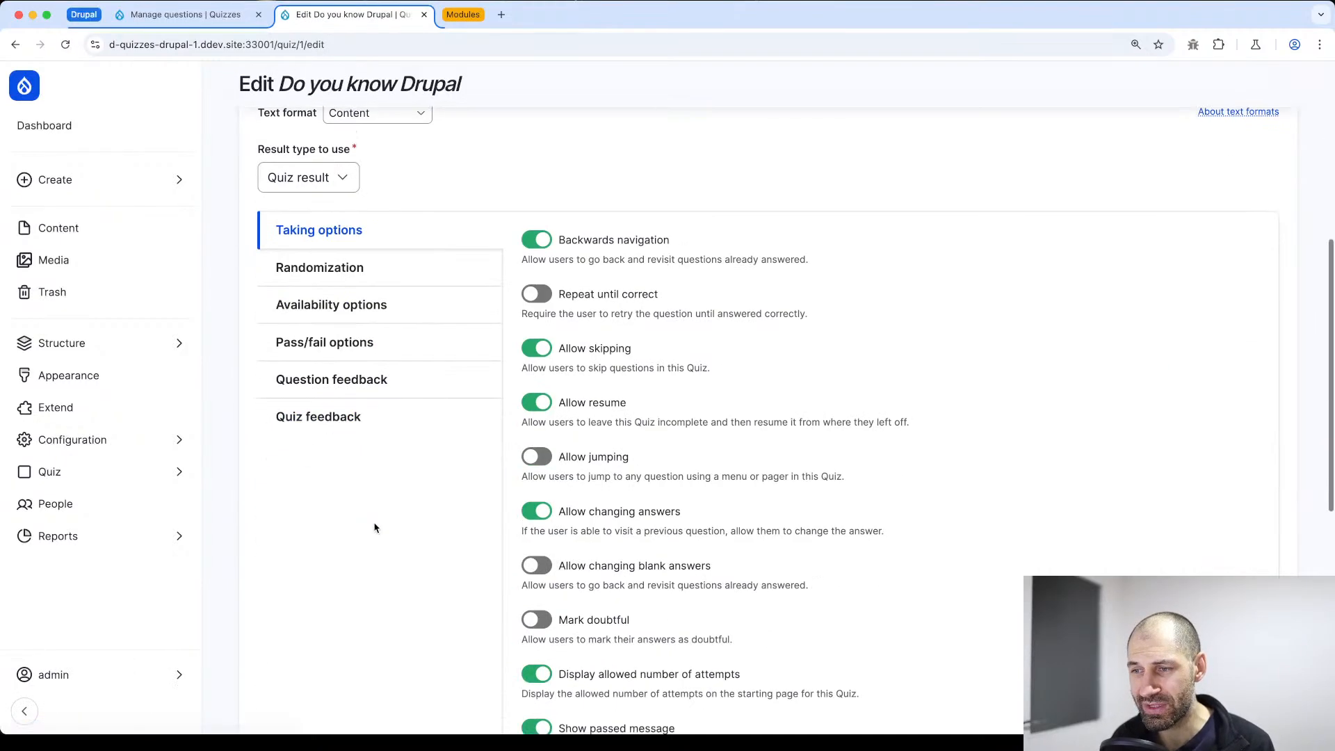
click(337, 417)
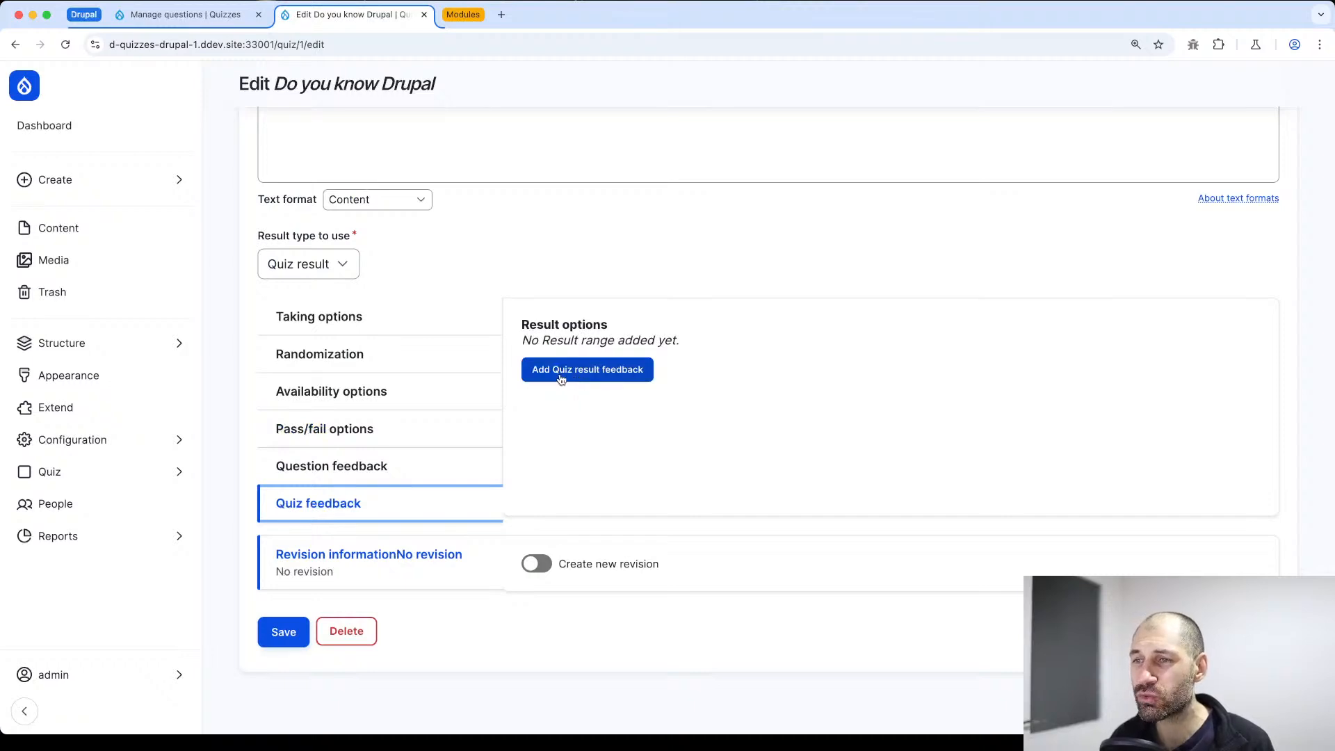
click(560, 369)
scroll(577, 362, down, 2)
click(599, 348)
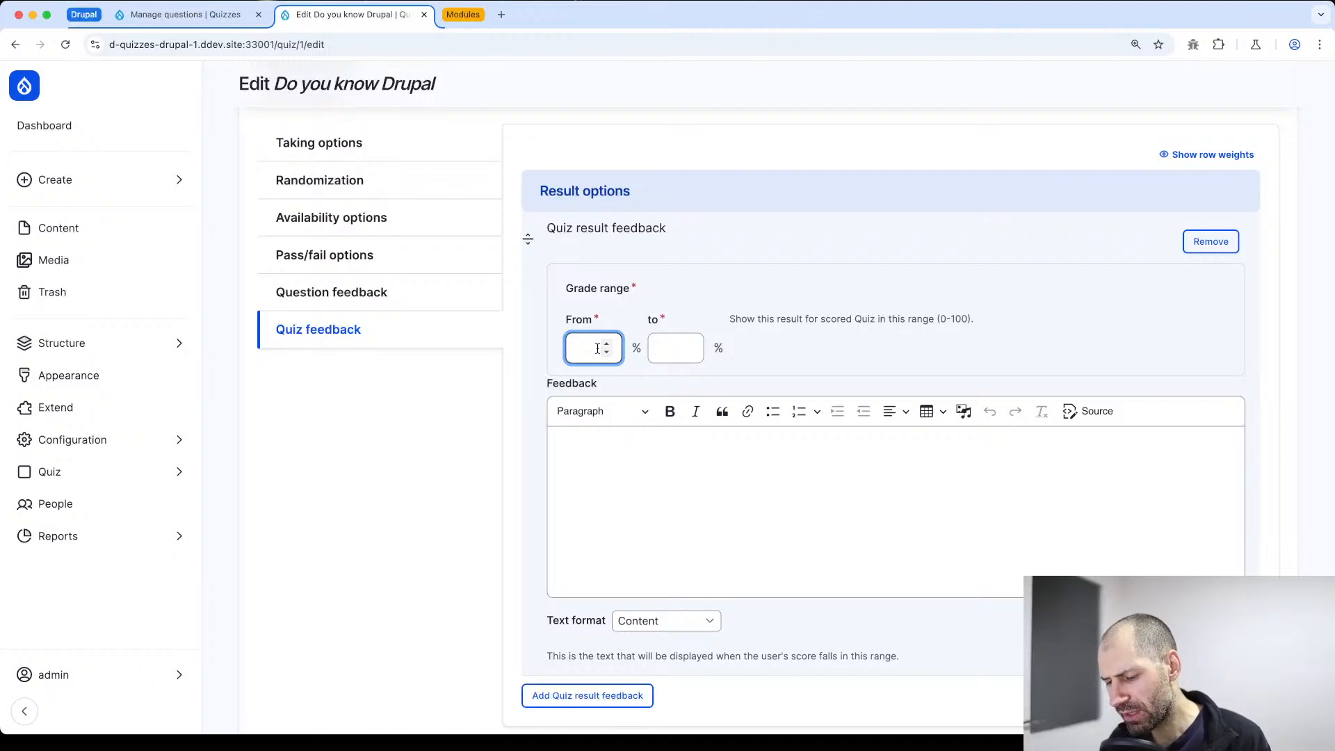
key(Tab)
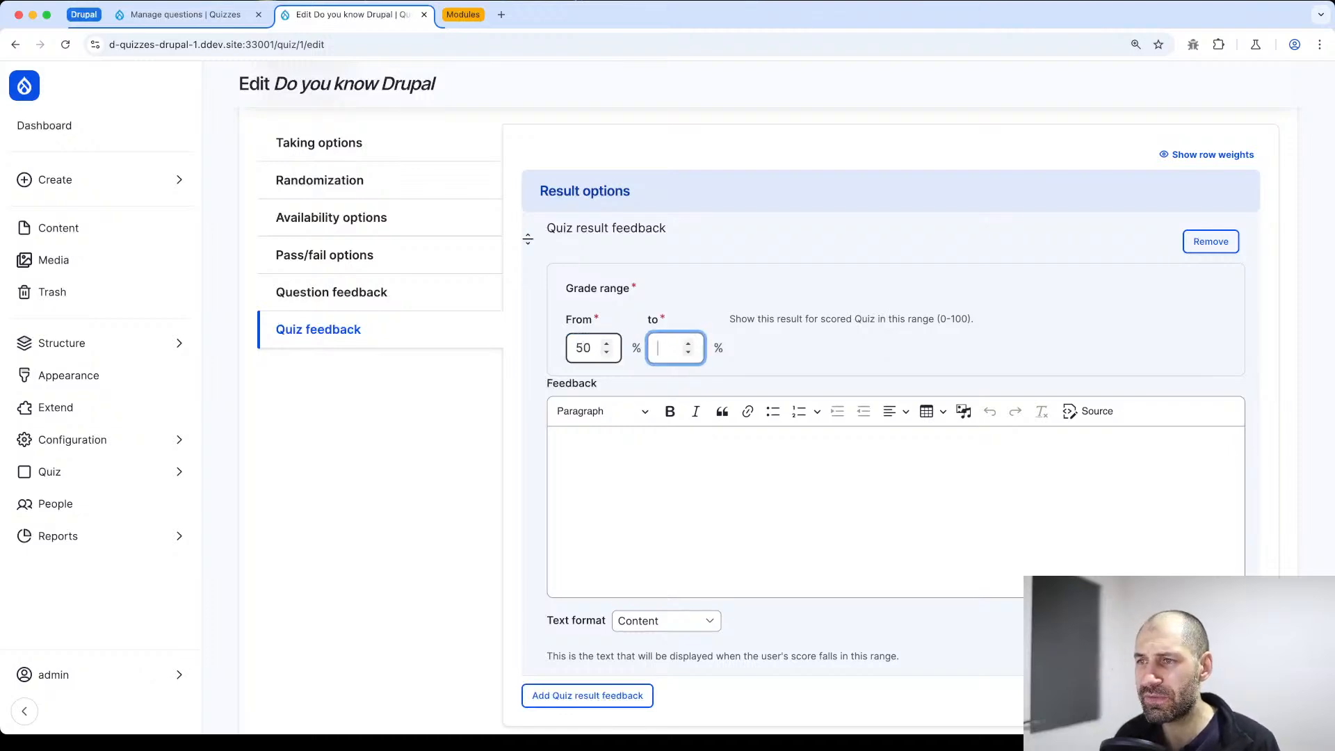
key(Tab)
text(Grea)
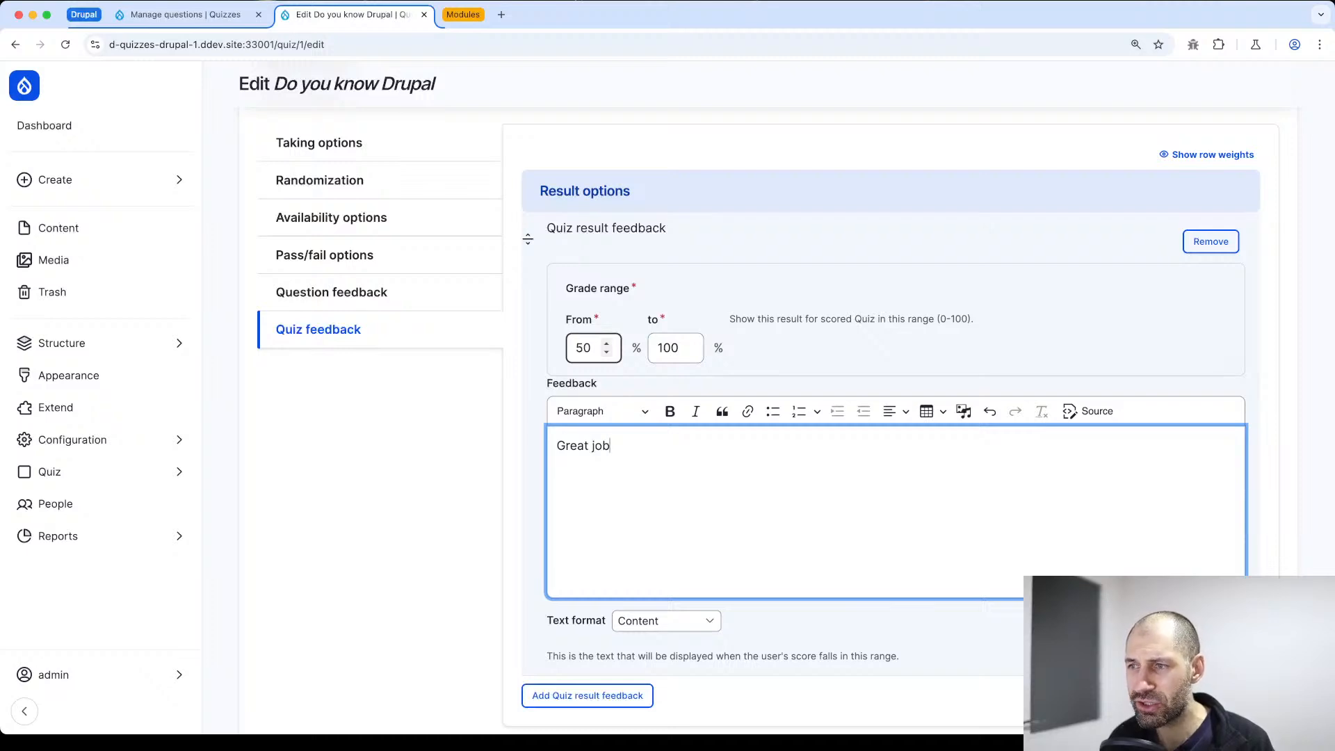
scroll(596, 347, down, 2)
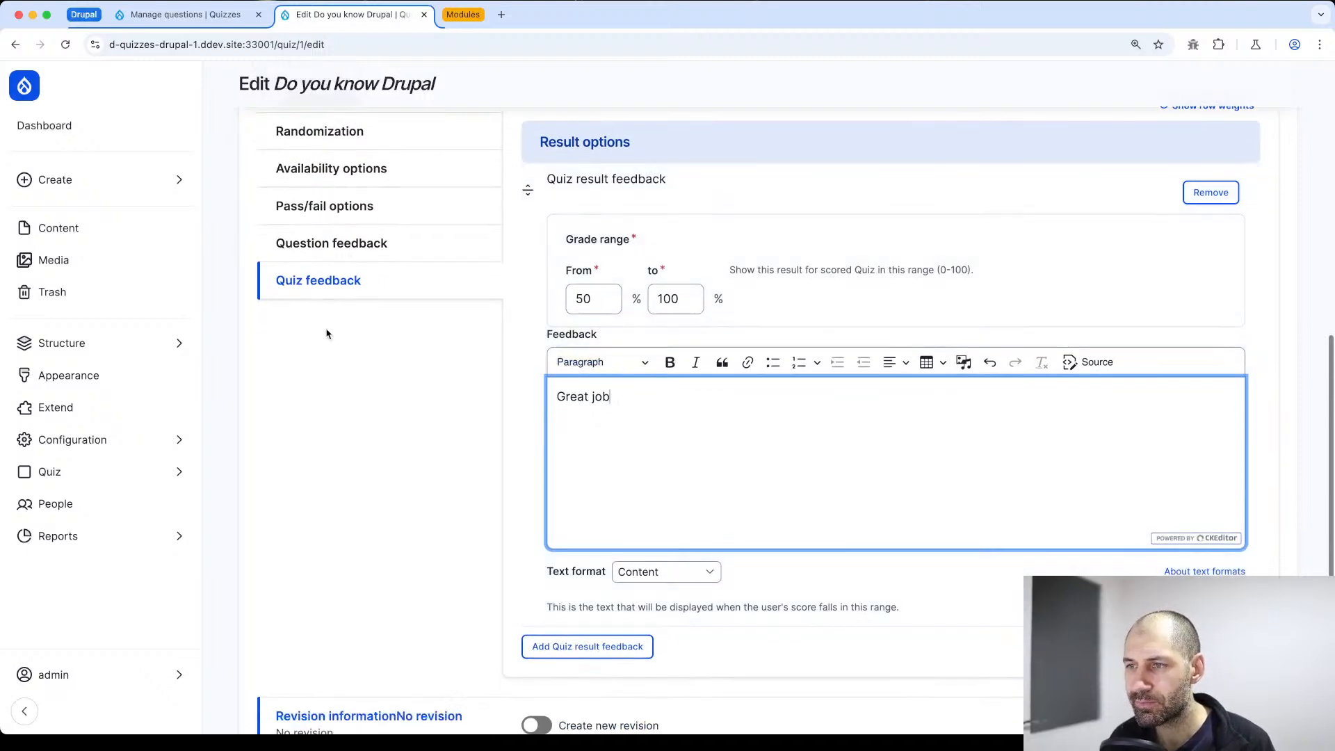
Add a second quiz result feedback entry, and remove it again with the removal confirmed
click(607, 647)
scroll(602, 278, up, 5)
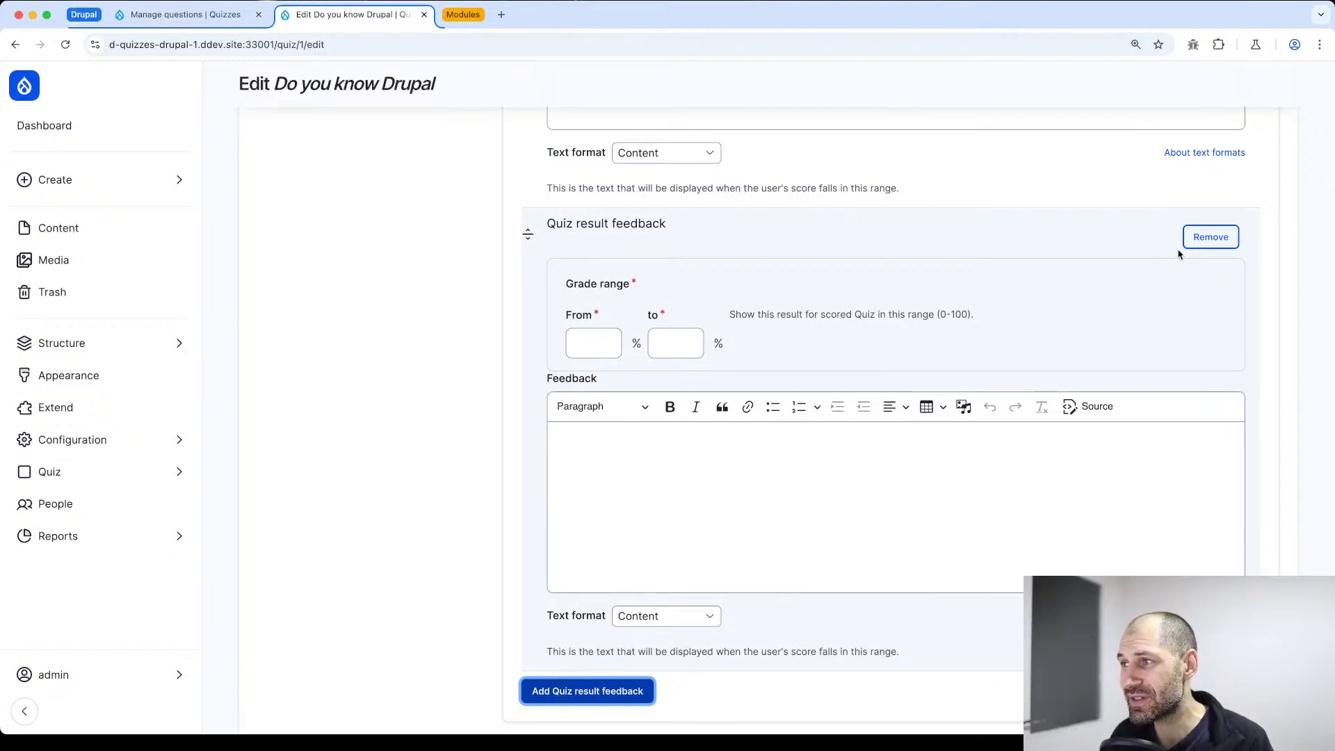
click(1196, 240)
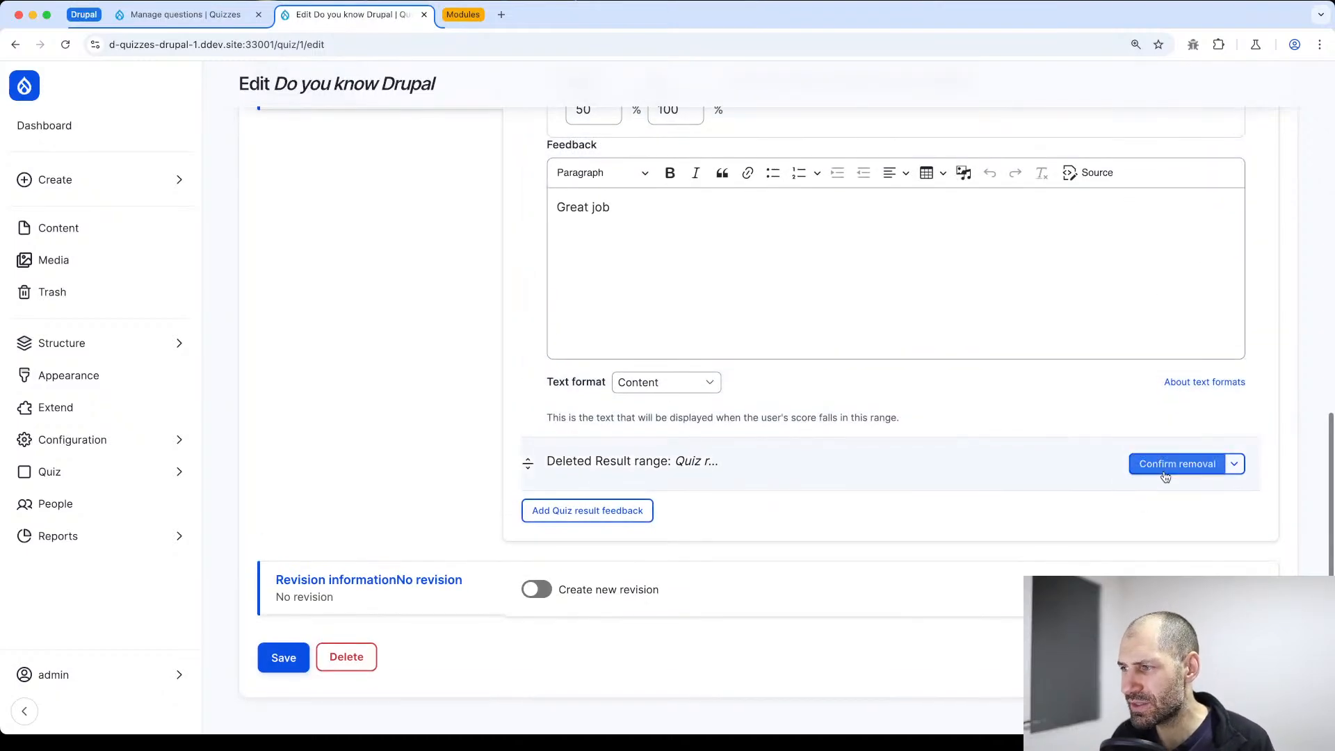
click(1166, 475)
Enable Quiz feedback in the question feedback options shown after the quiz
scroll(665, 298, up, 3)
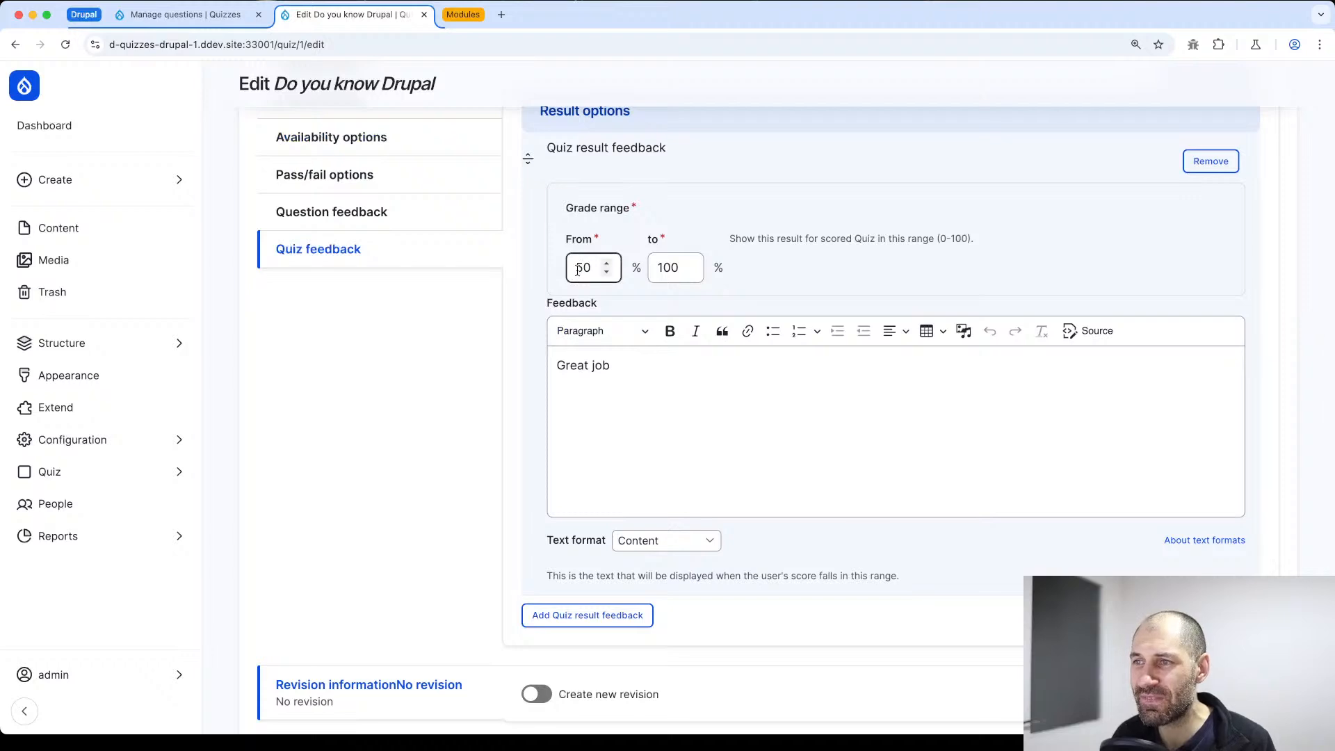
drag(654, 373, 553, 361)
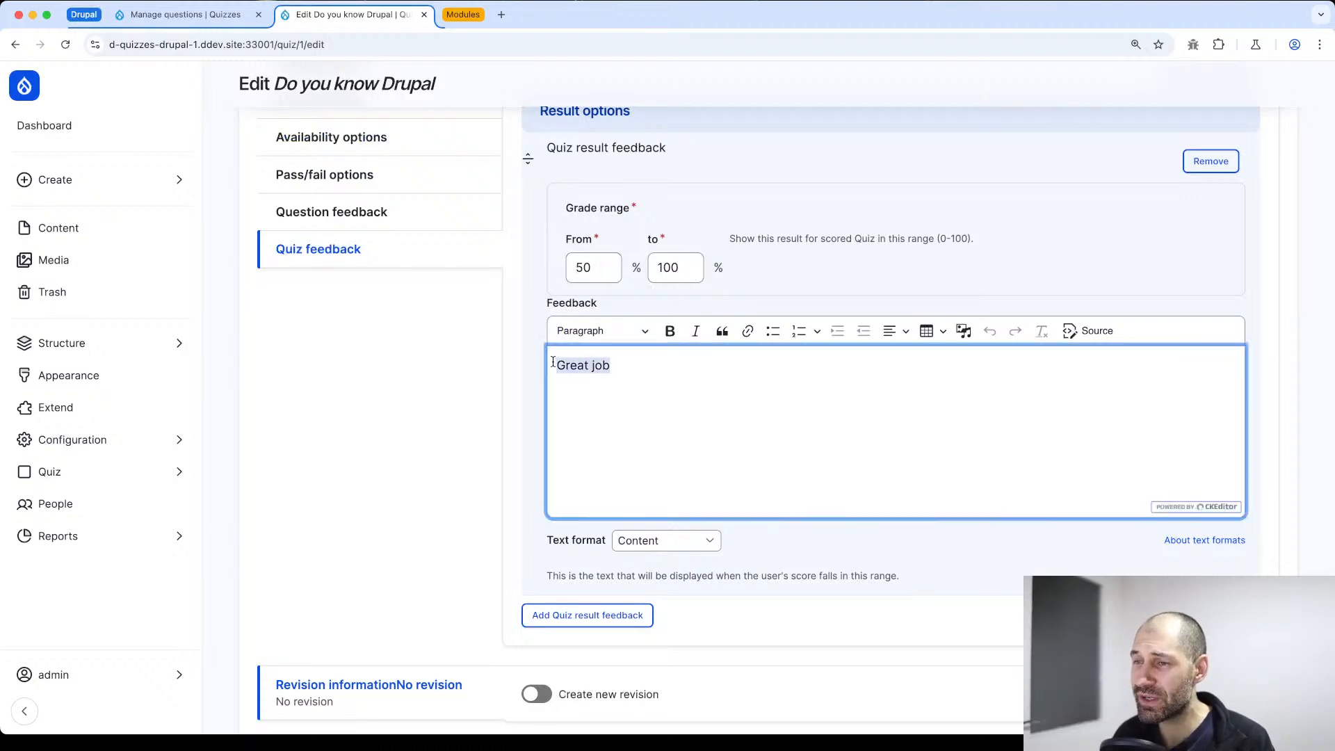
click(633, 366)
scroll(415, 459, down, 2)
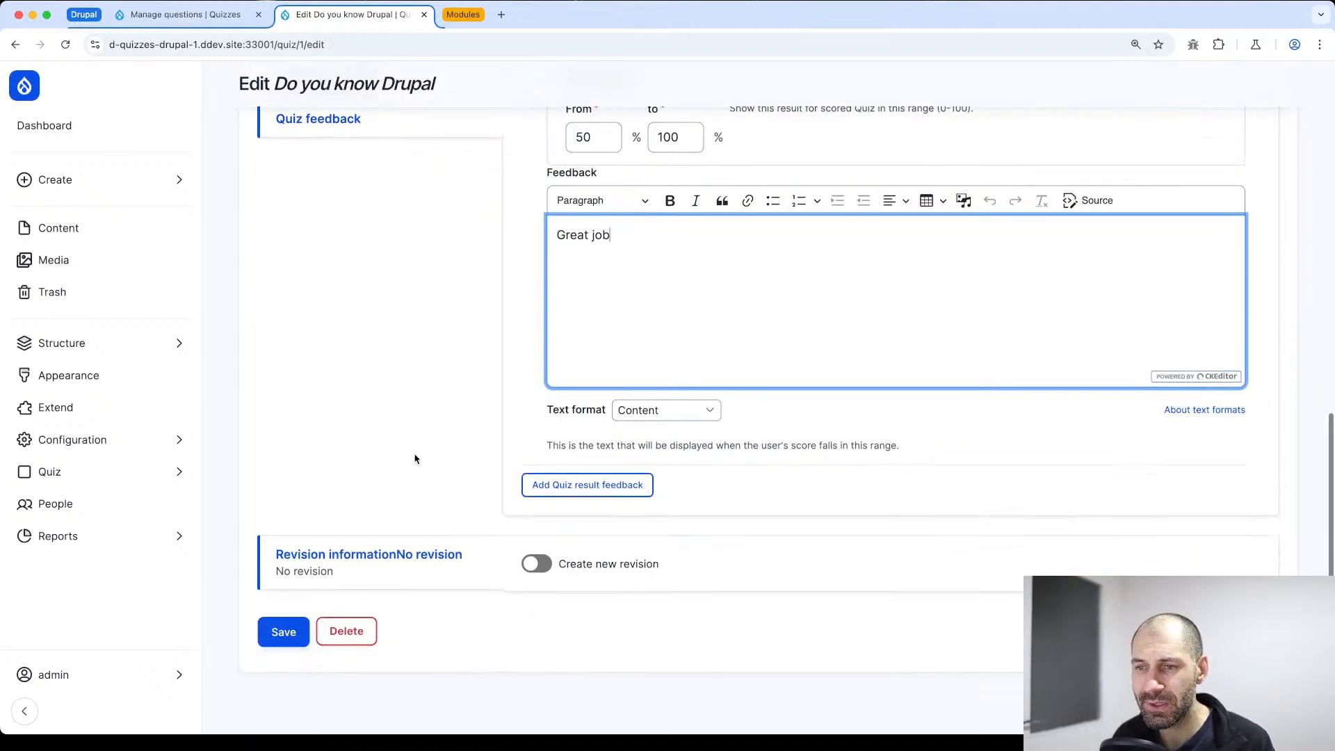
scroll(289, 456, up, 4)
click(333, 313)
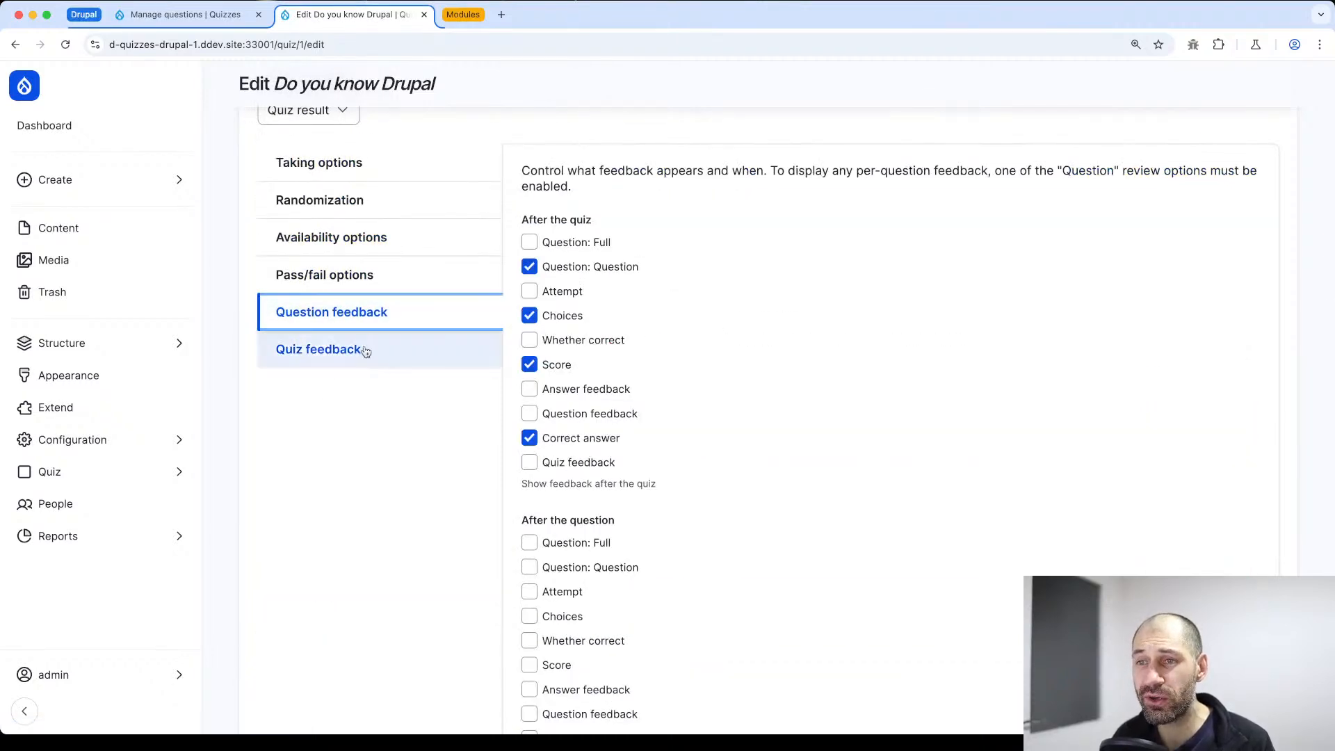
click(532, 464)
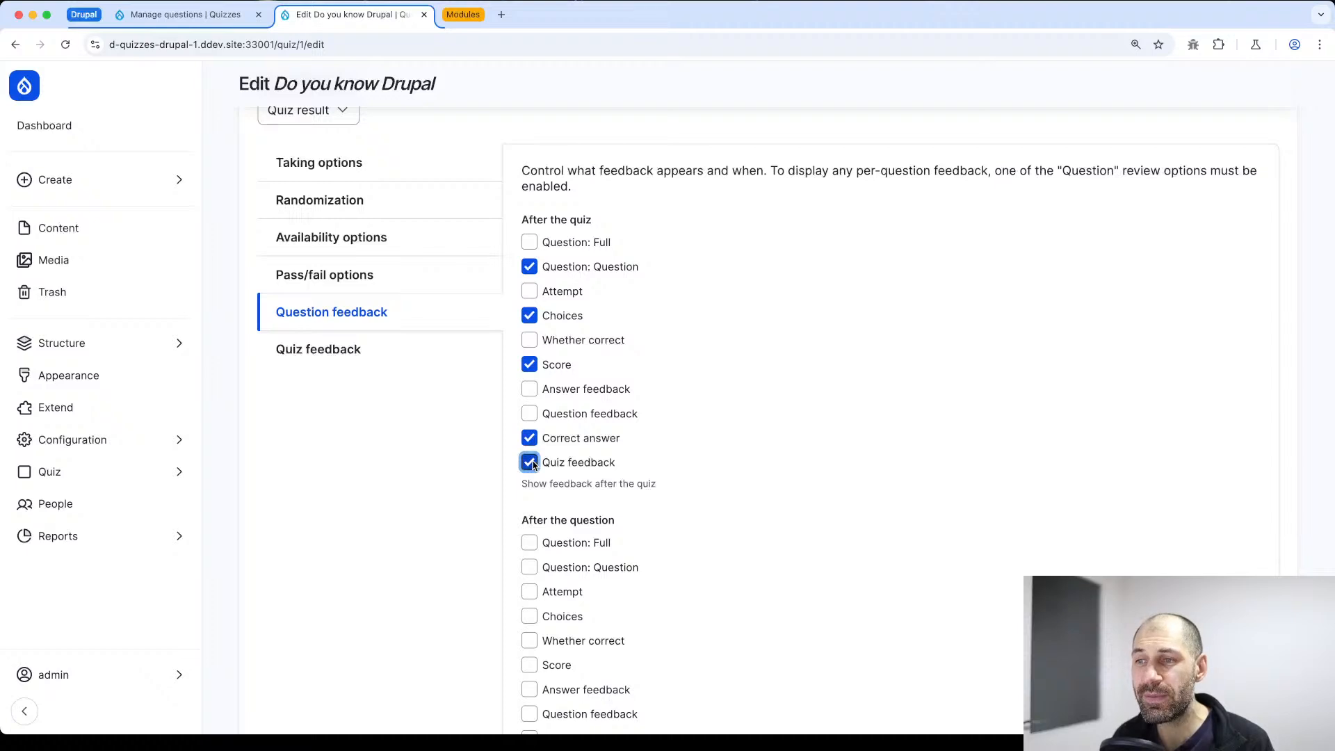
Review the quiz result feedback entry and the feedback options for after the quiz and after the question
click(372, 359)
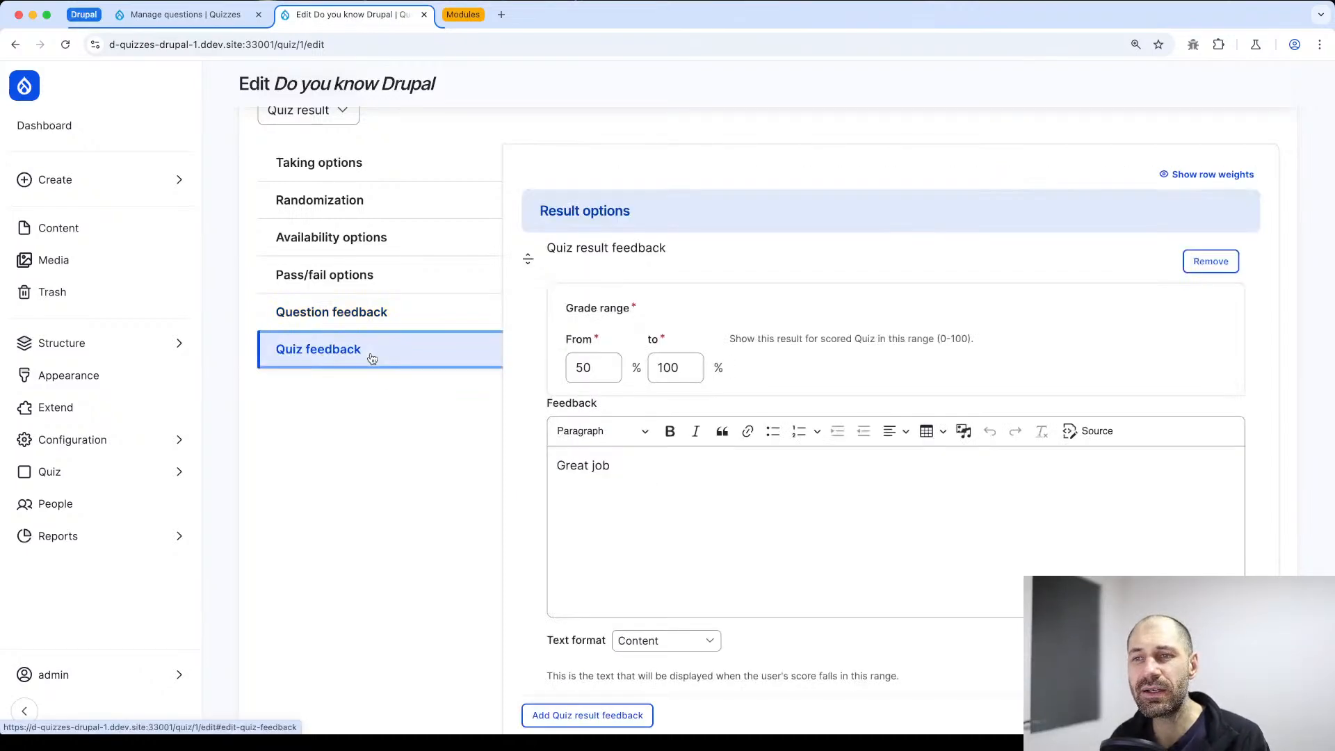
click(362, 314)
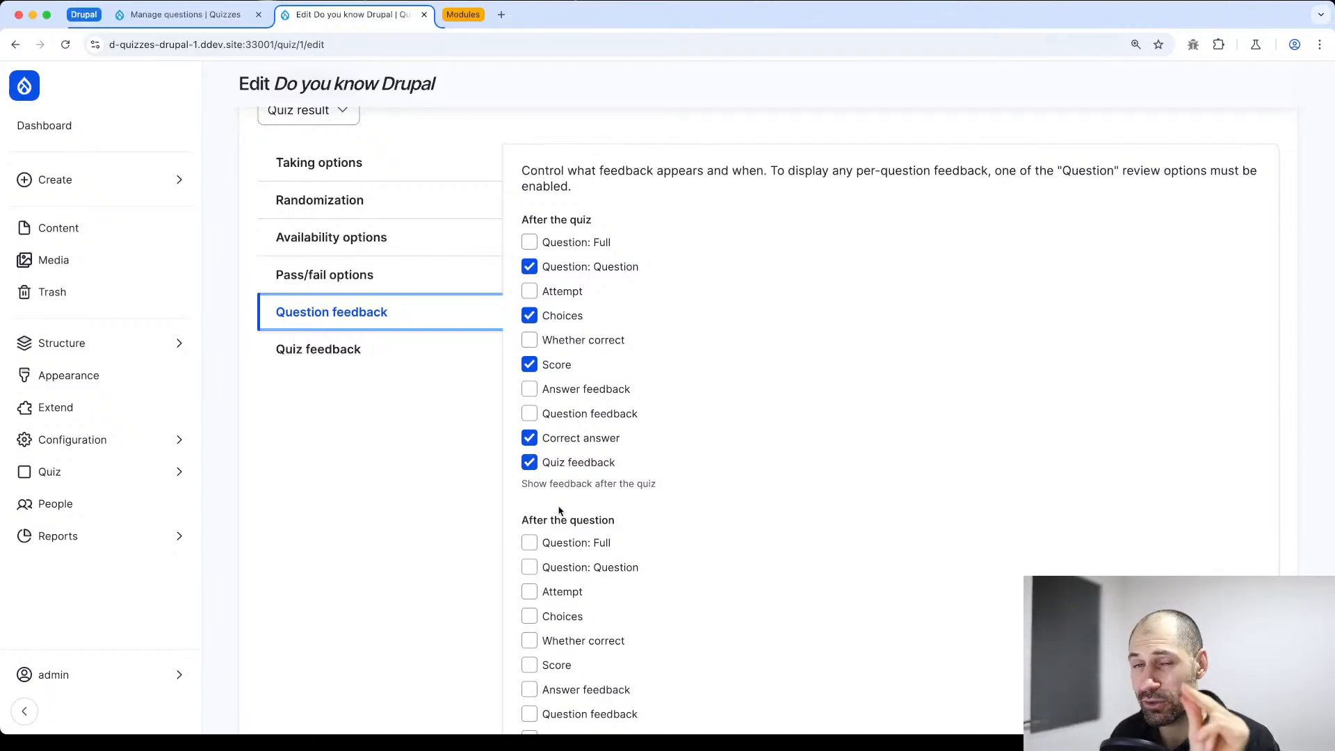
scroll(584, 347, down, 1)
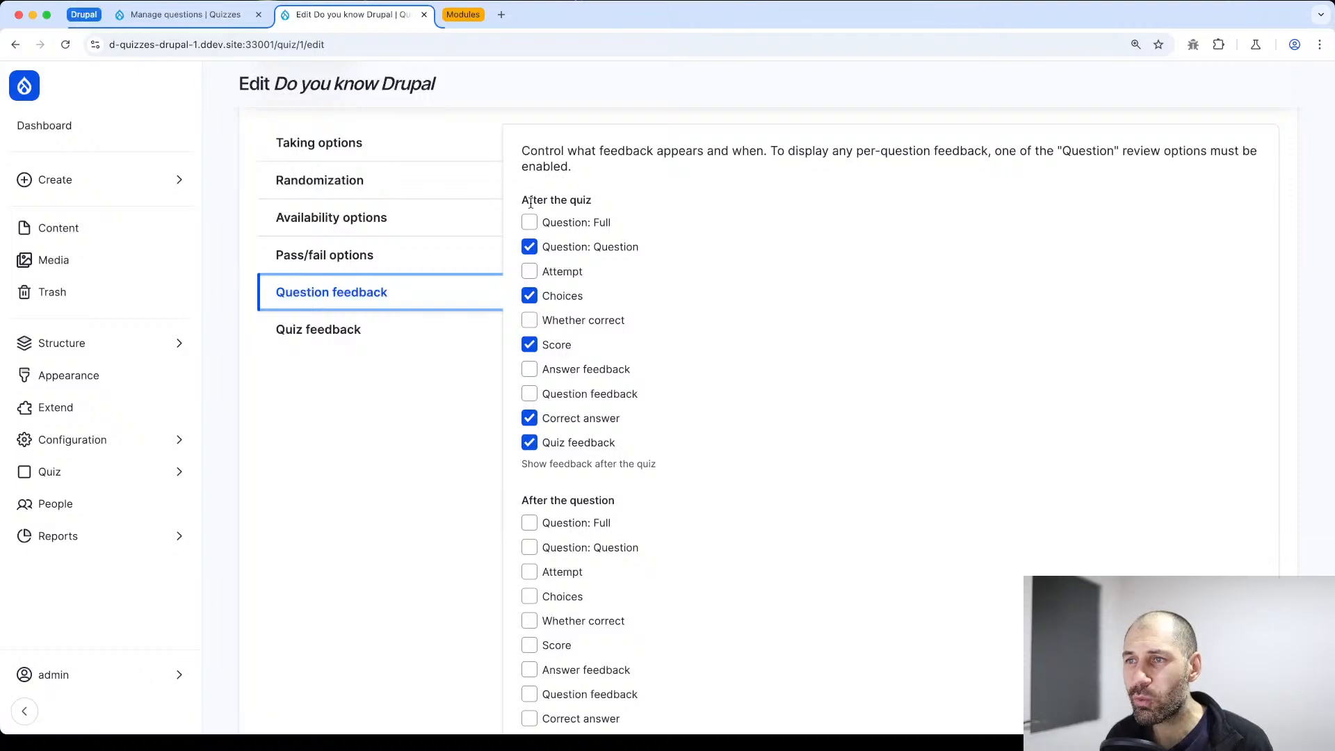
drag(525, 201, 600, 202)
click(602, 203)
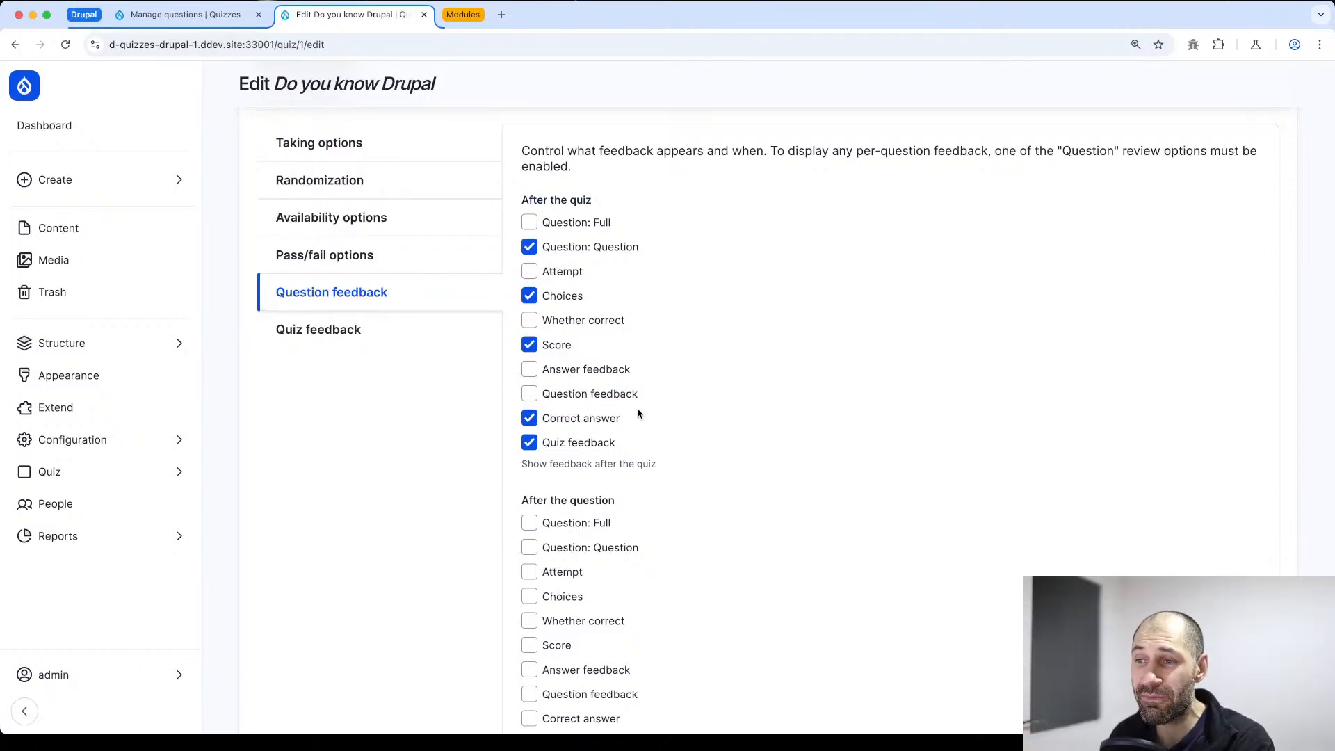
drag(675, 468, 522, 199)
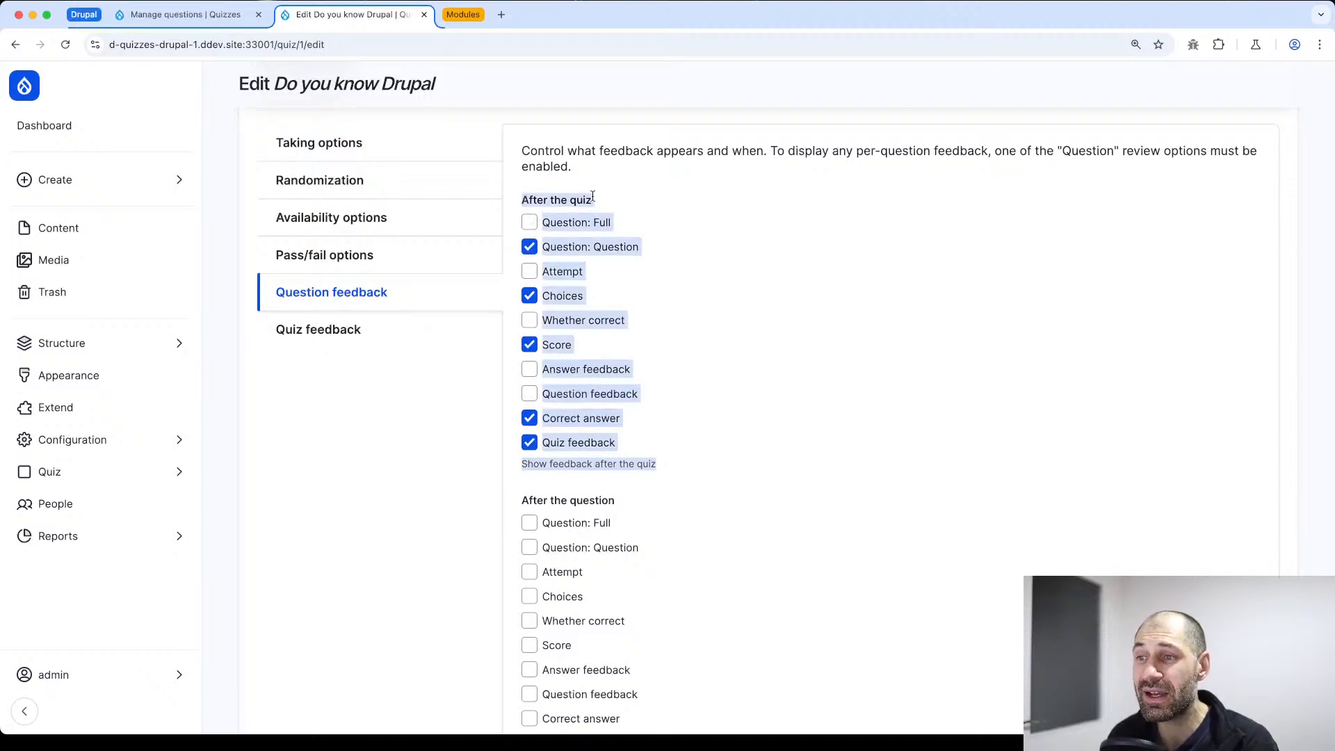
click(766, 290)
scroll(758, 306, down, 3)
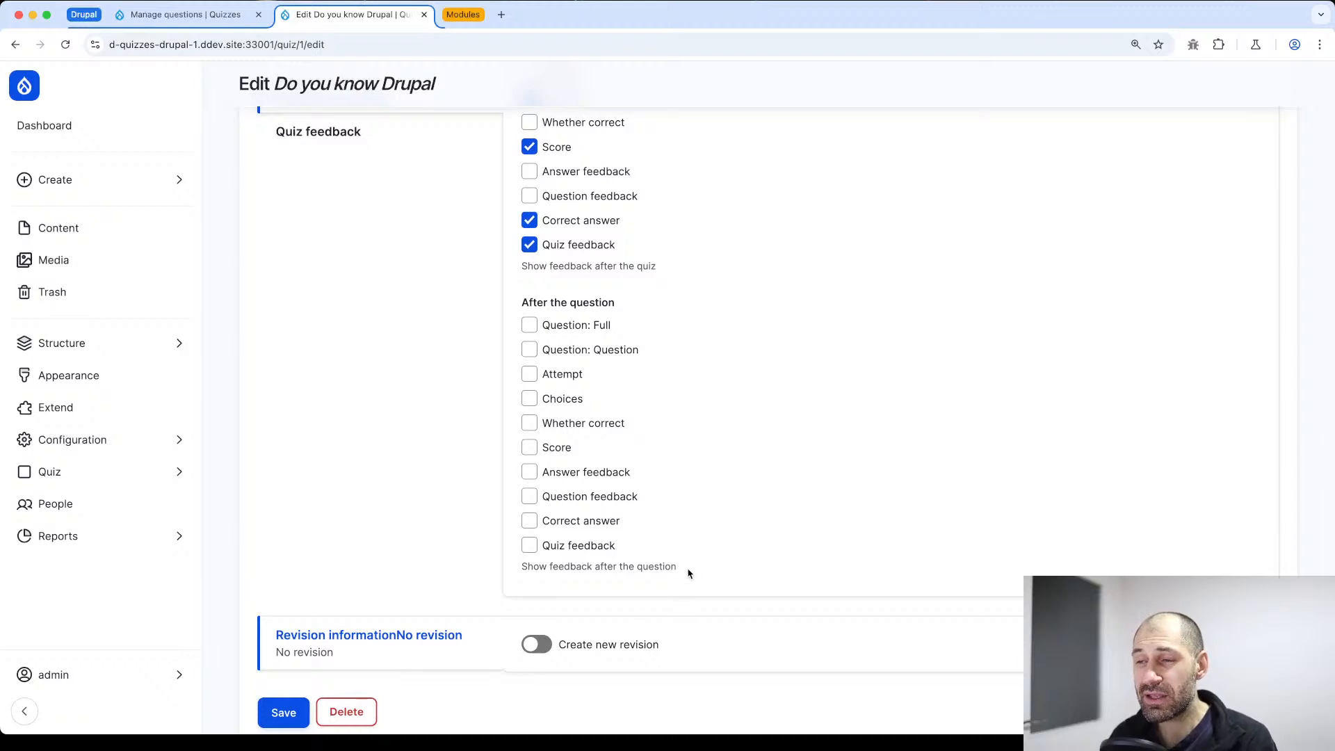
drag(688, 567, 516, 313)
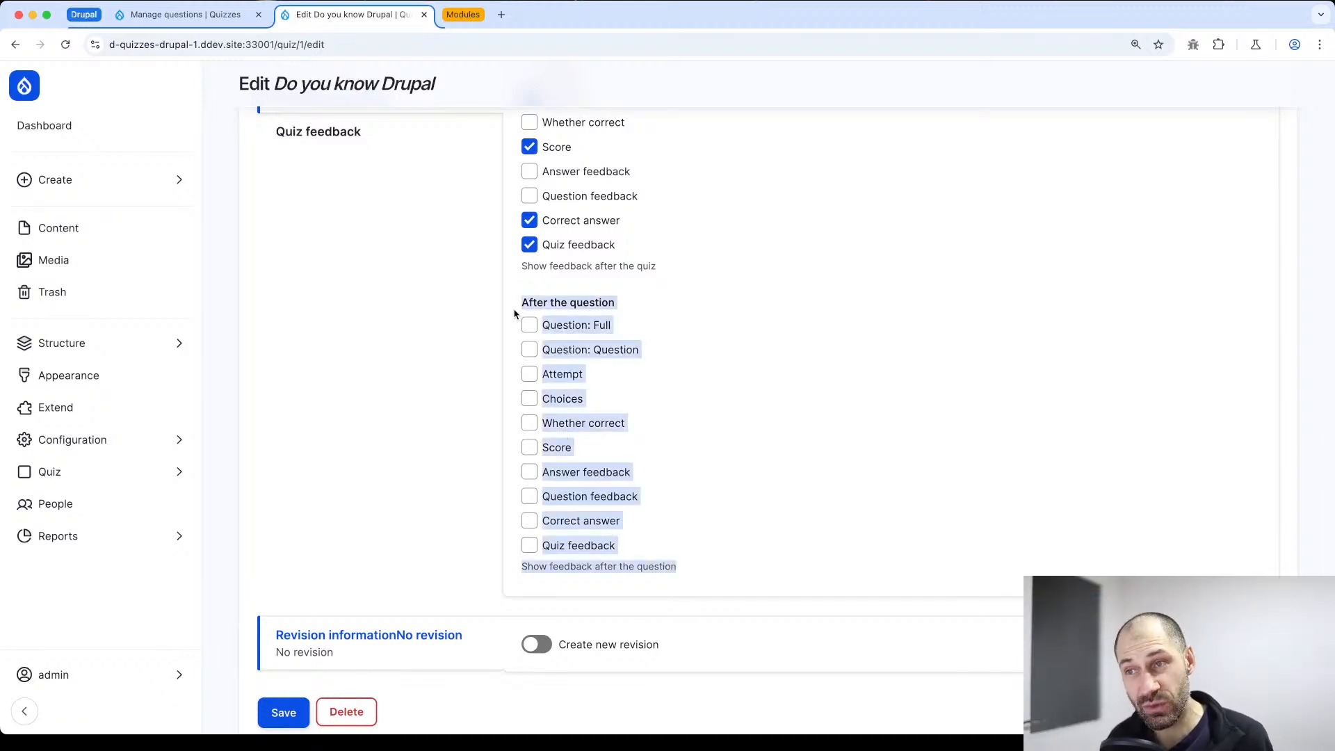
click(872, 354)
scroll(457, 563, up, 1)
Save the quiz settings and start taking the quiz
scroll(272, 653, down, 3)
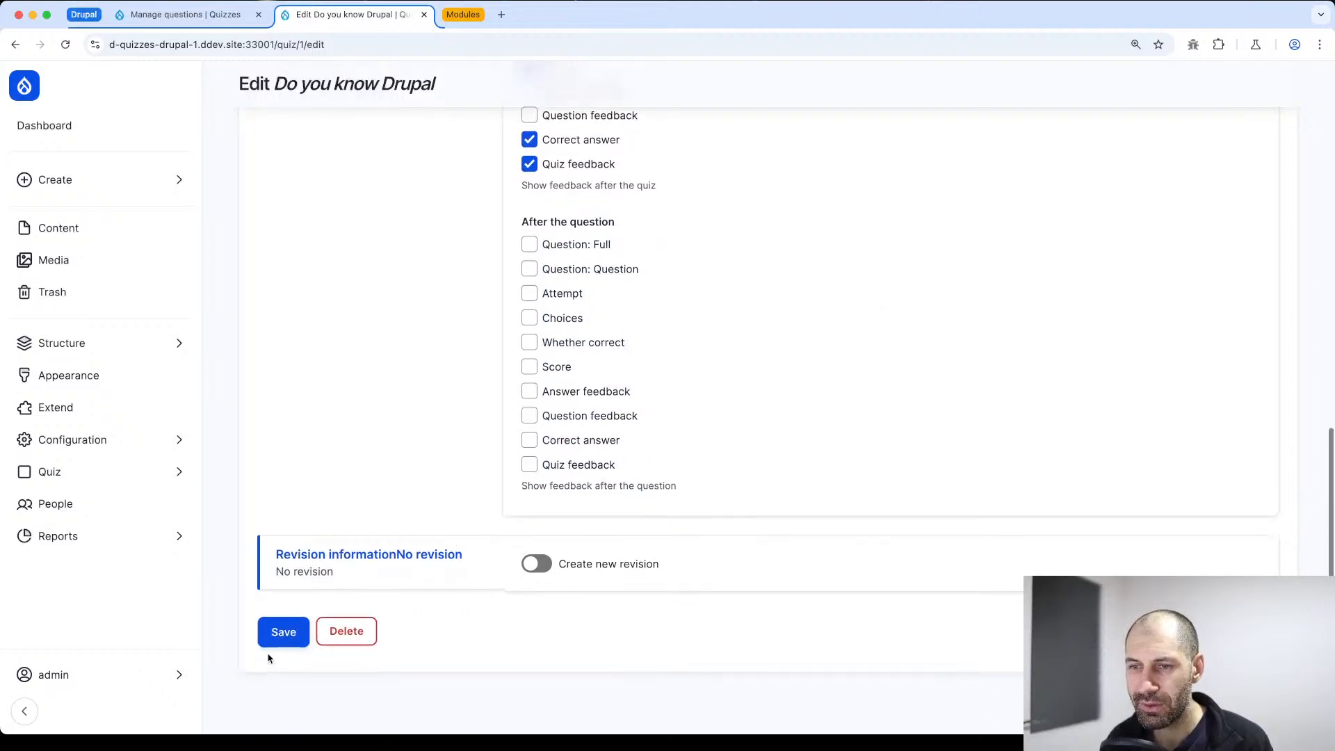
click(287, 634)
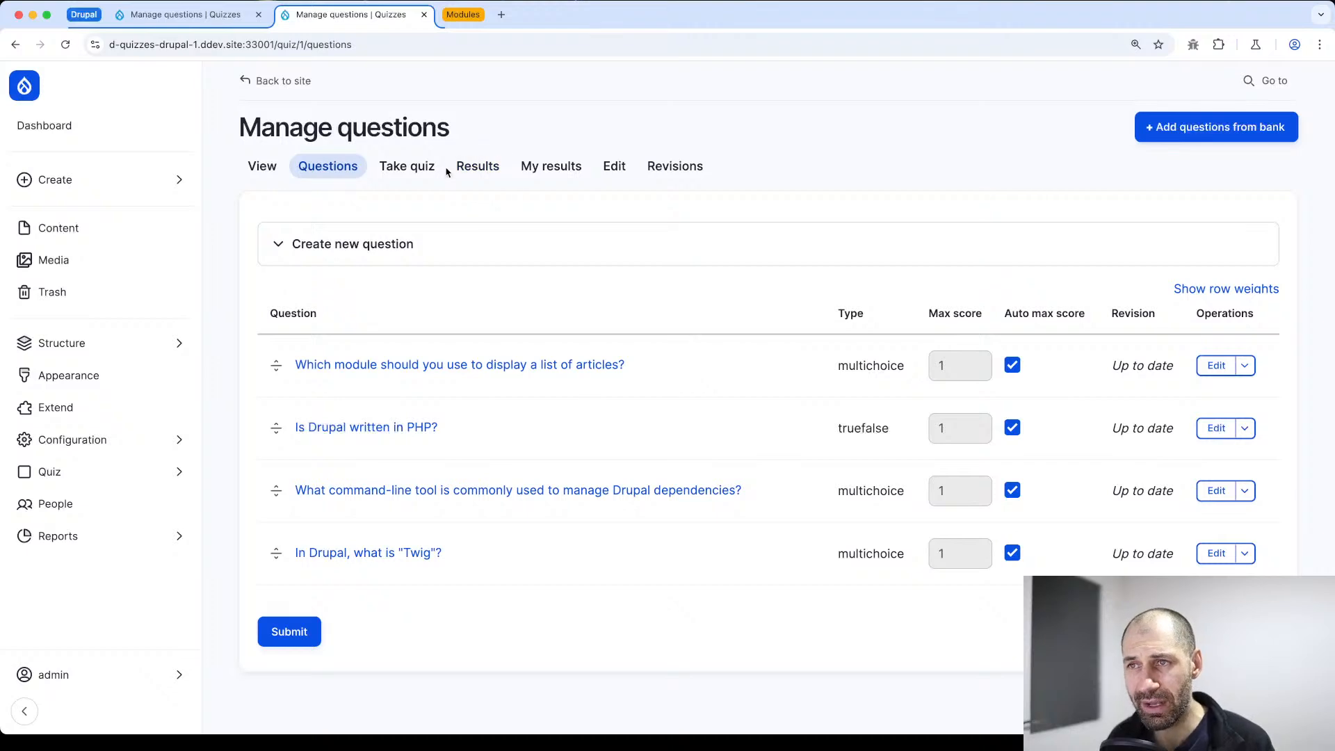
click(407, 166)
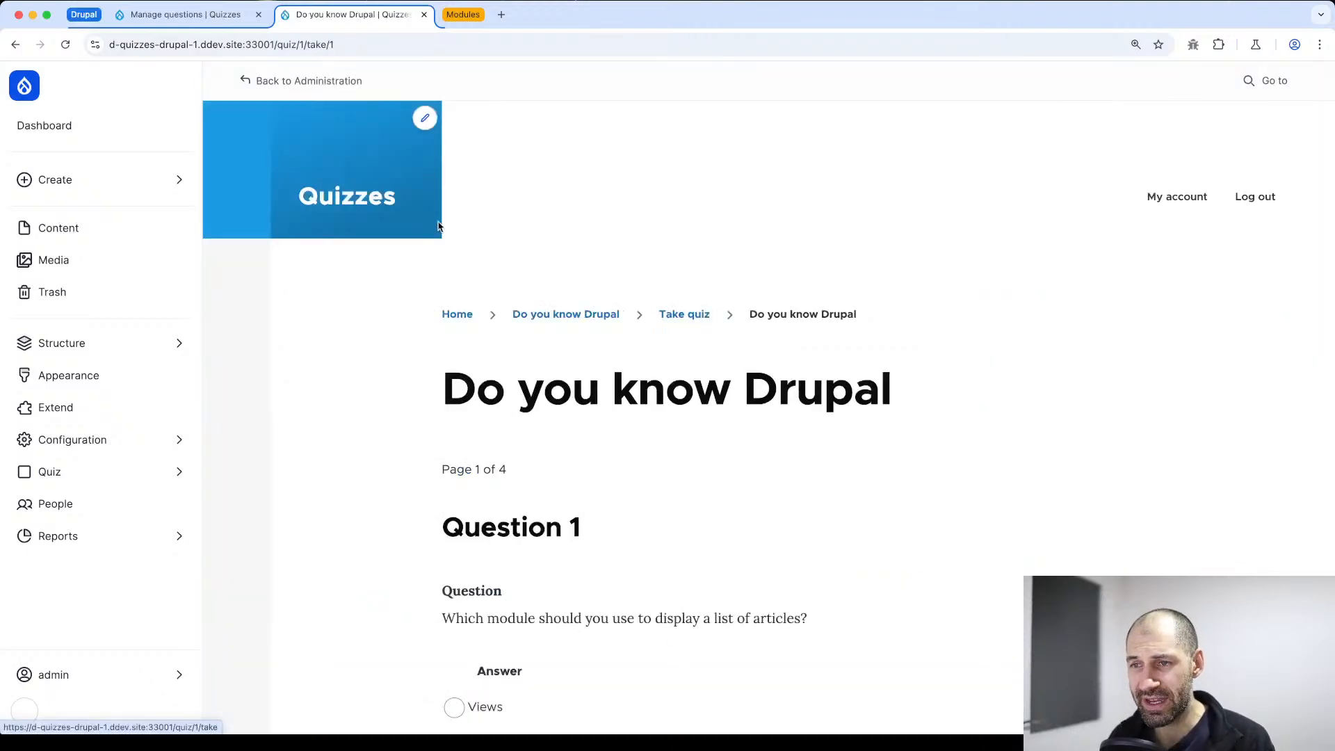
Answer Views to the question about displaying a list of articles and True to the PHP question
scroll(463, 341, down, 6)
click(454, 288)
click(571, 491)
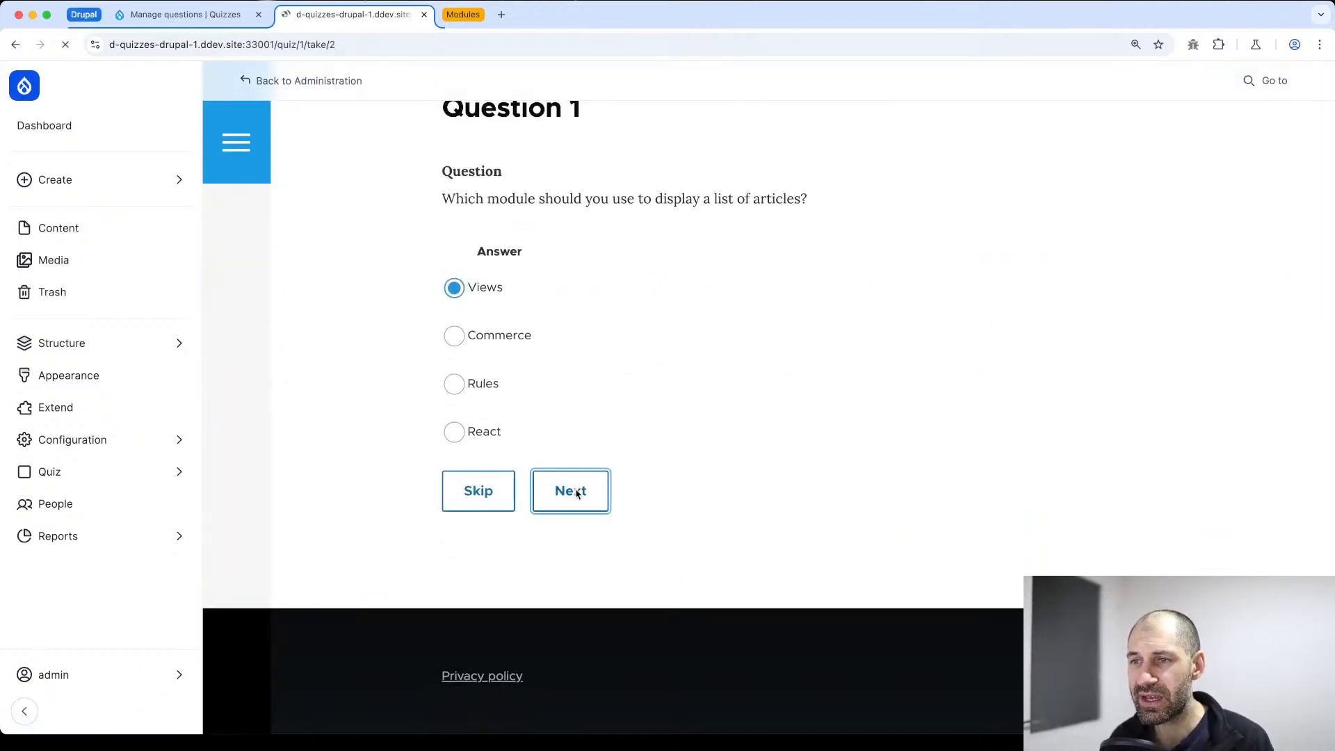
scroll(470, 427, down, 4)
click(468, 434)
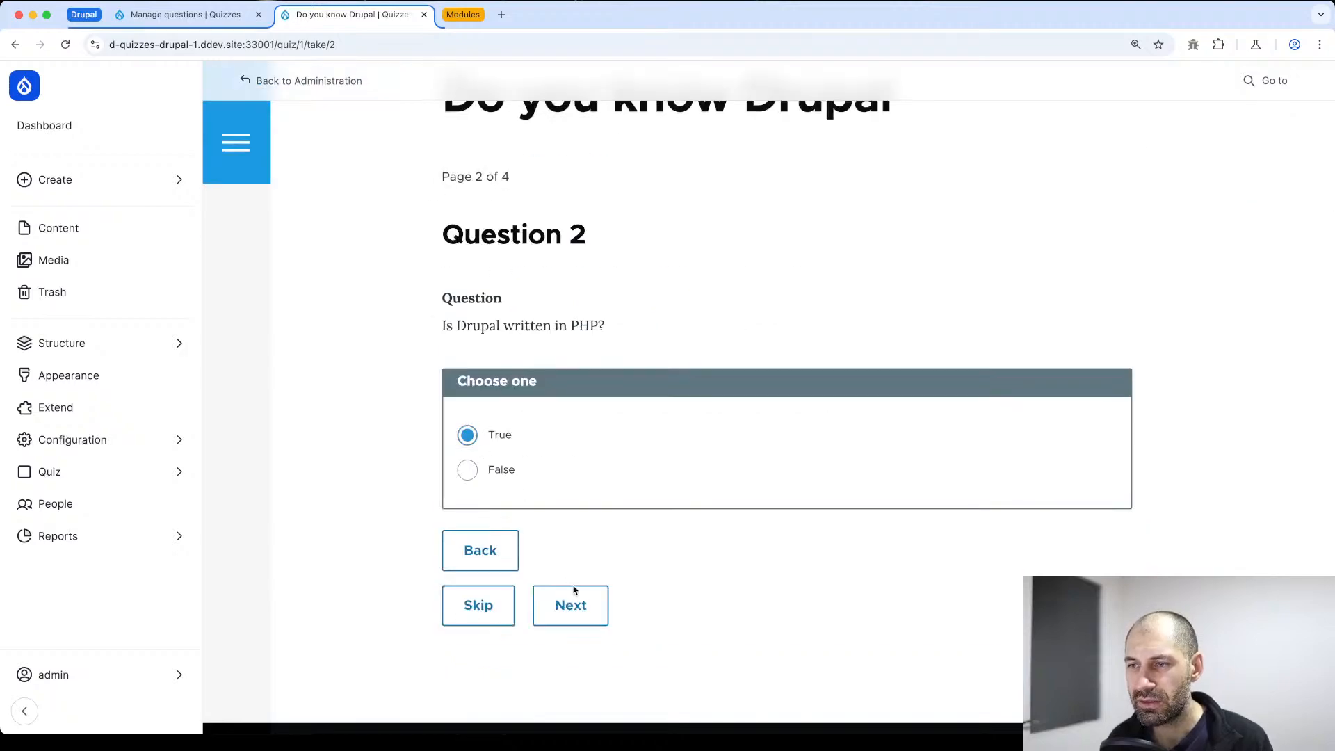
click(570, 605)
Answer Composer to the dependency tool question and Caching system to the Twig question, and finish the quiz
scroll(456, 477, down, 3)
click(454, 522)
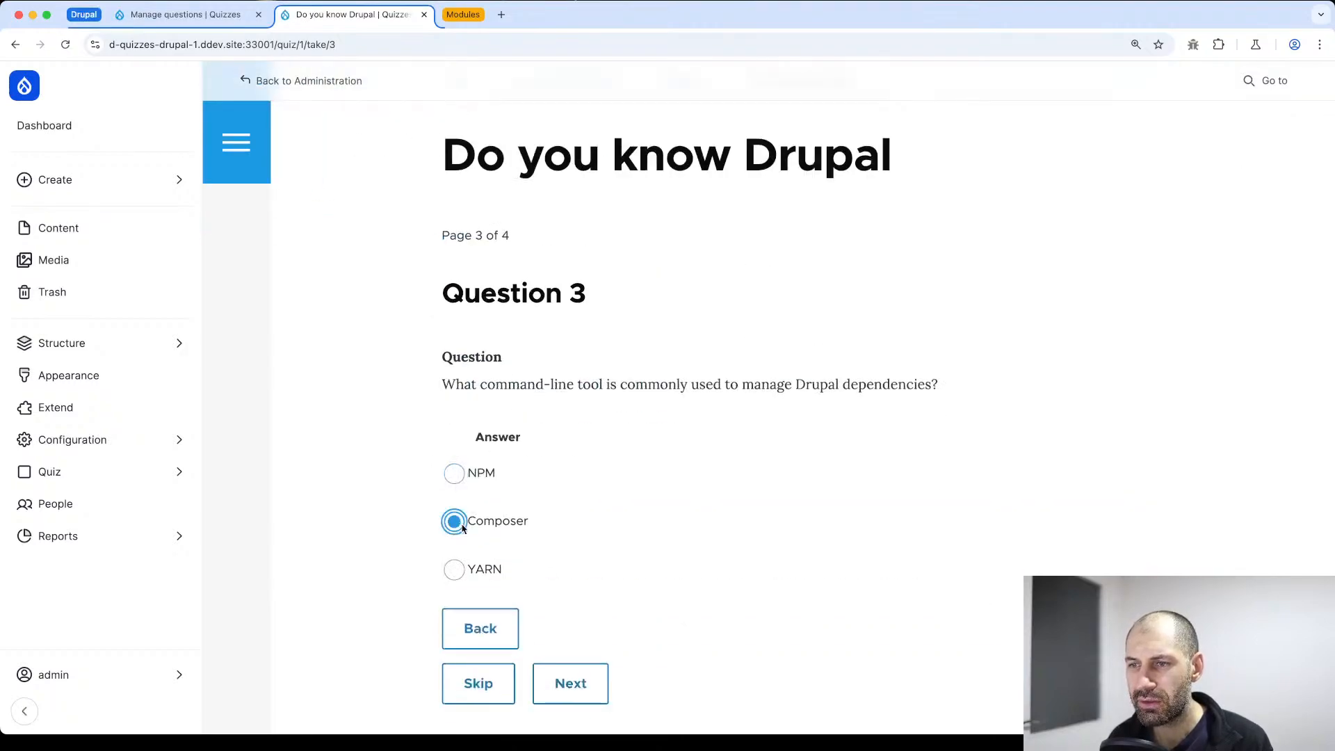
click(567, 683)
scroll(448, 494, down, 4)
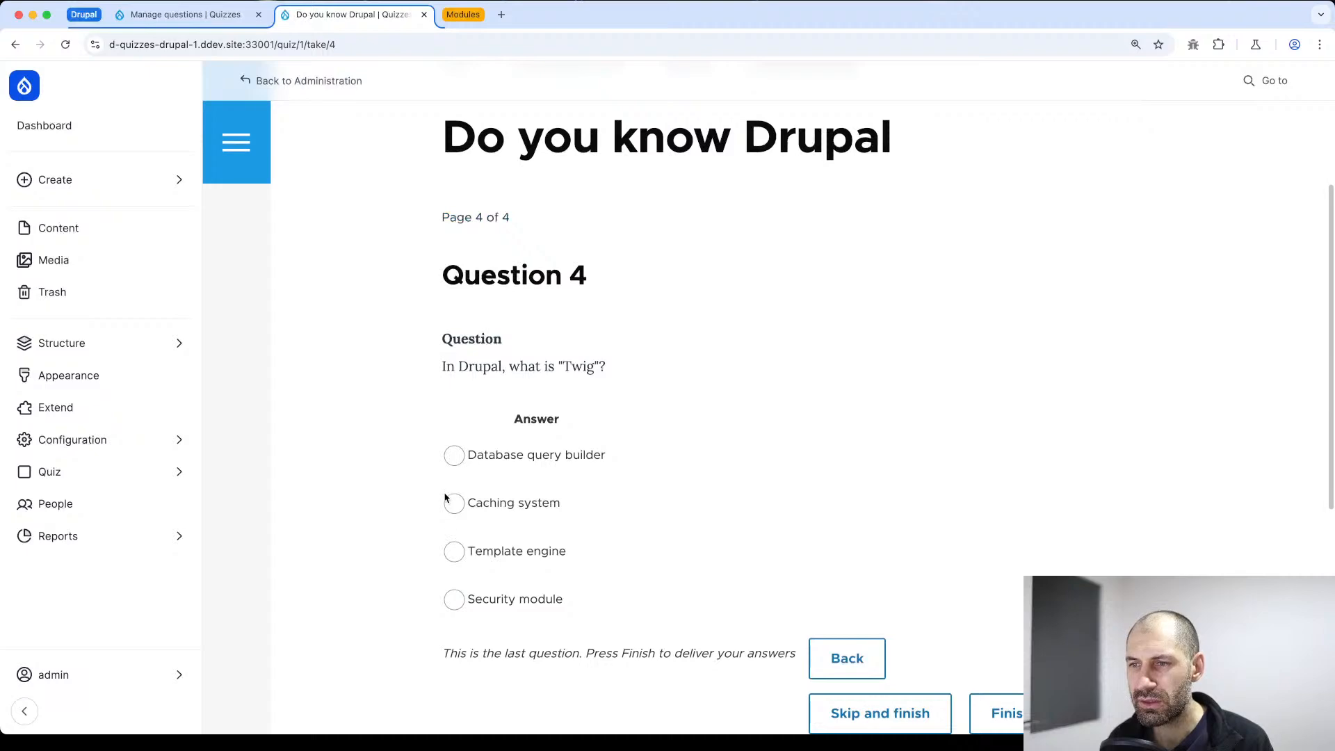
click(454, 455)
click(457, 507)
scroll(967, 563, down, 4)
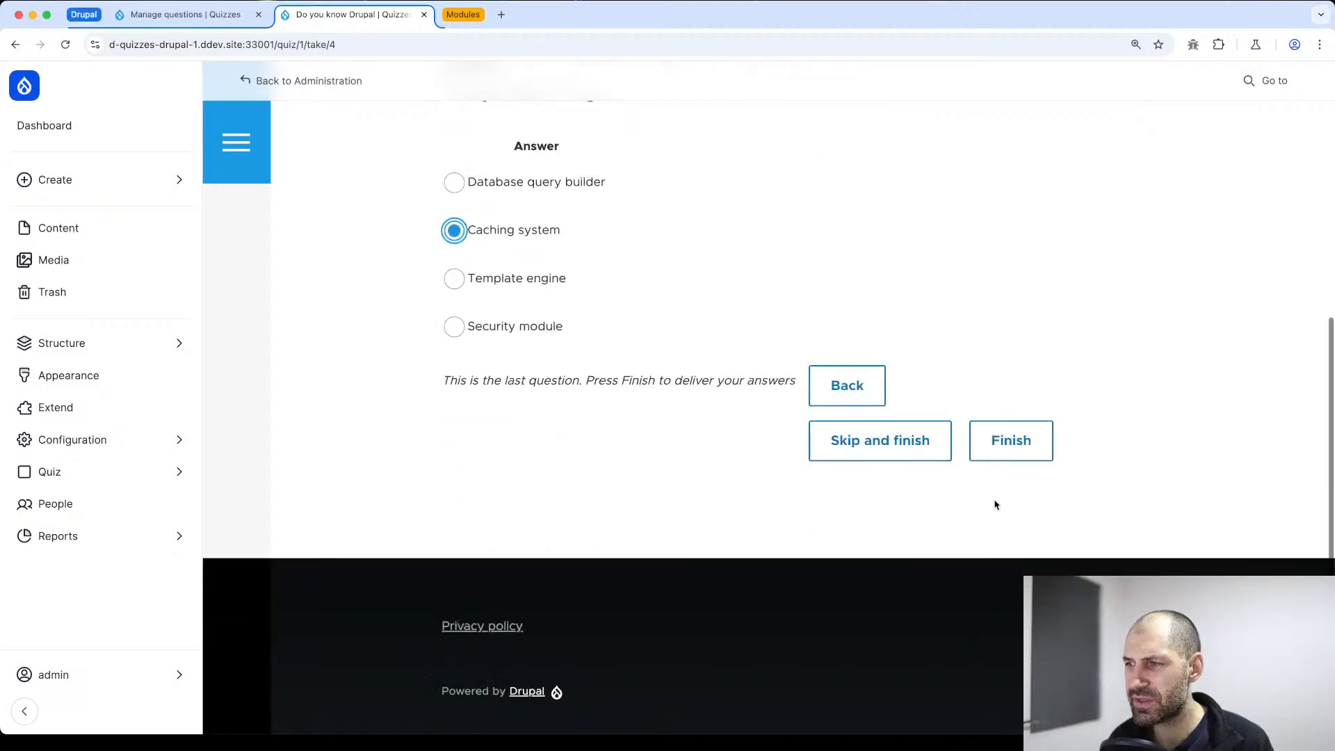
click(1005, 445)
Examine the result page's overall score, the score and correct answer of each question, and the feedback text below the last question
scroll(1004, 458, down, 4)
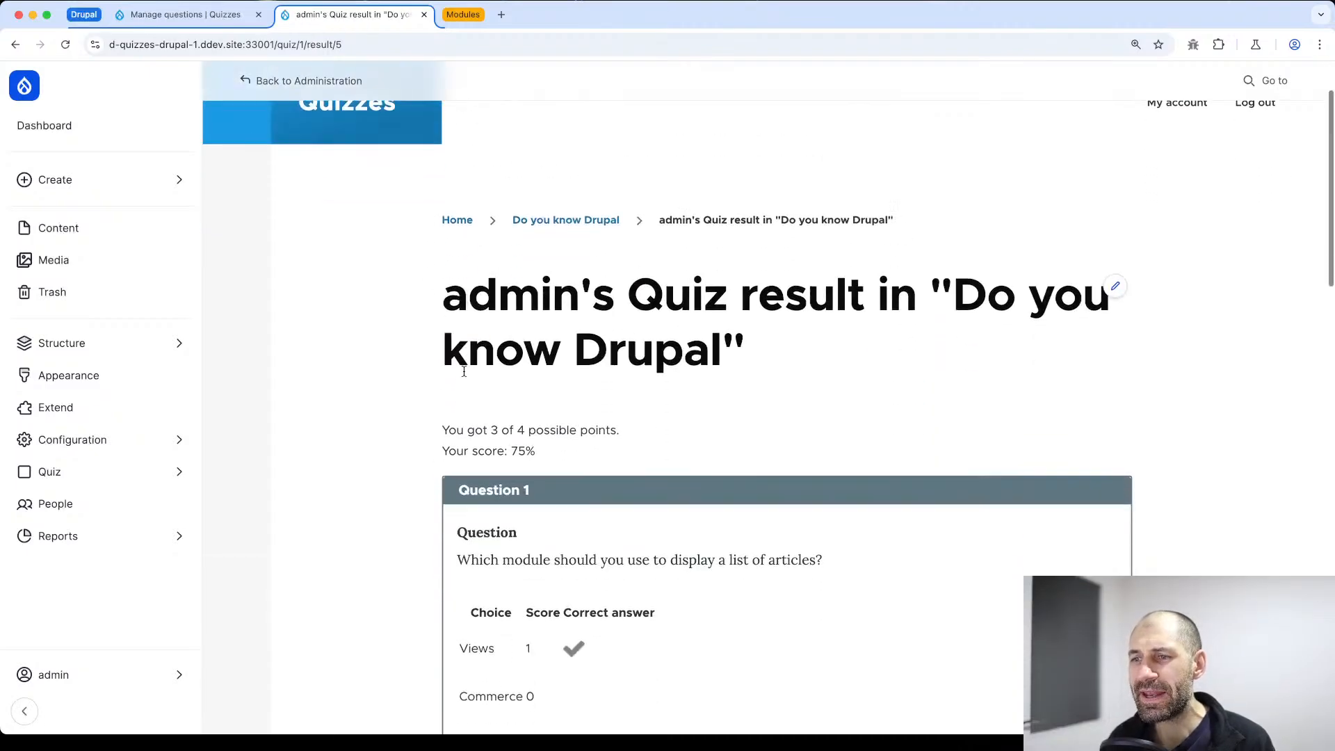
drag(541, 245, 415, 201)
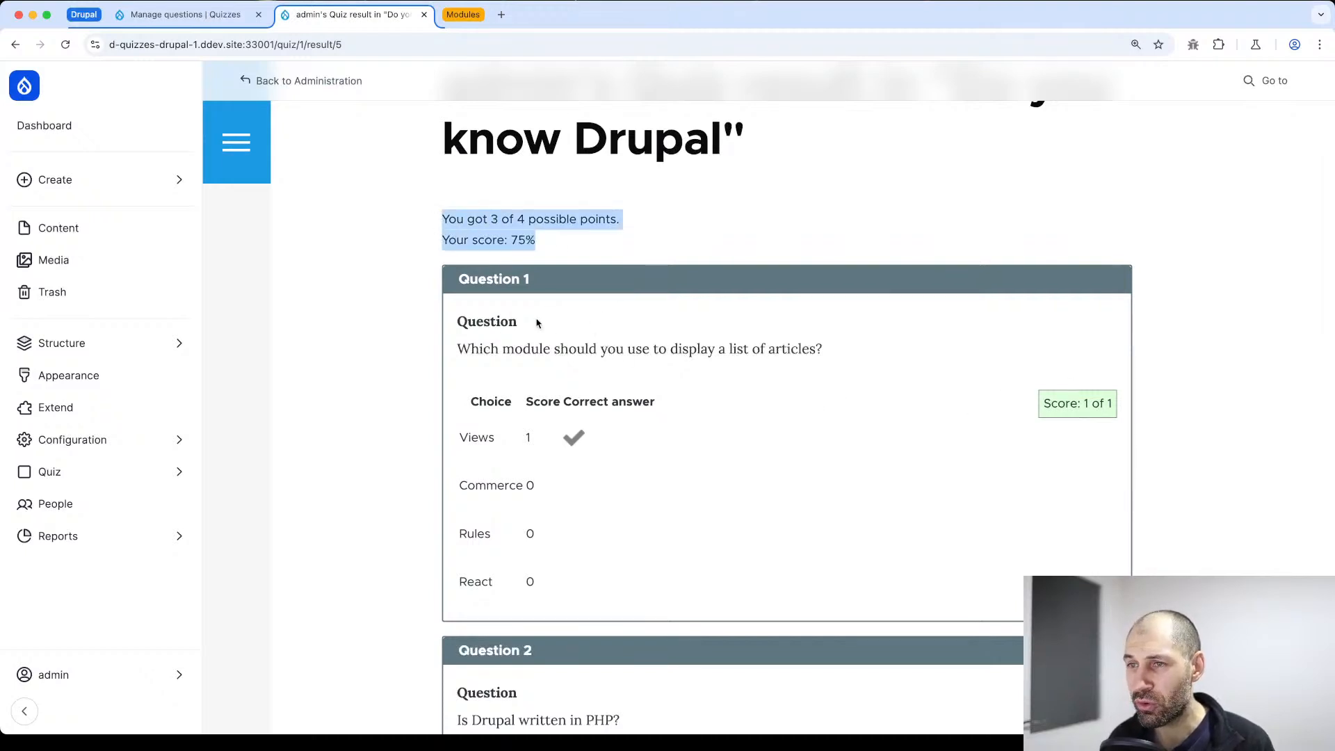
drag(1125, 407, 1047, 403)
click(983, 404)
drag(588, 442, 545, 430)
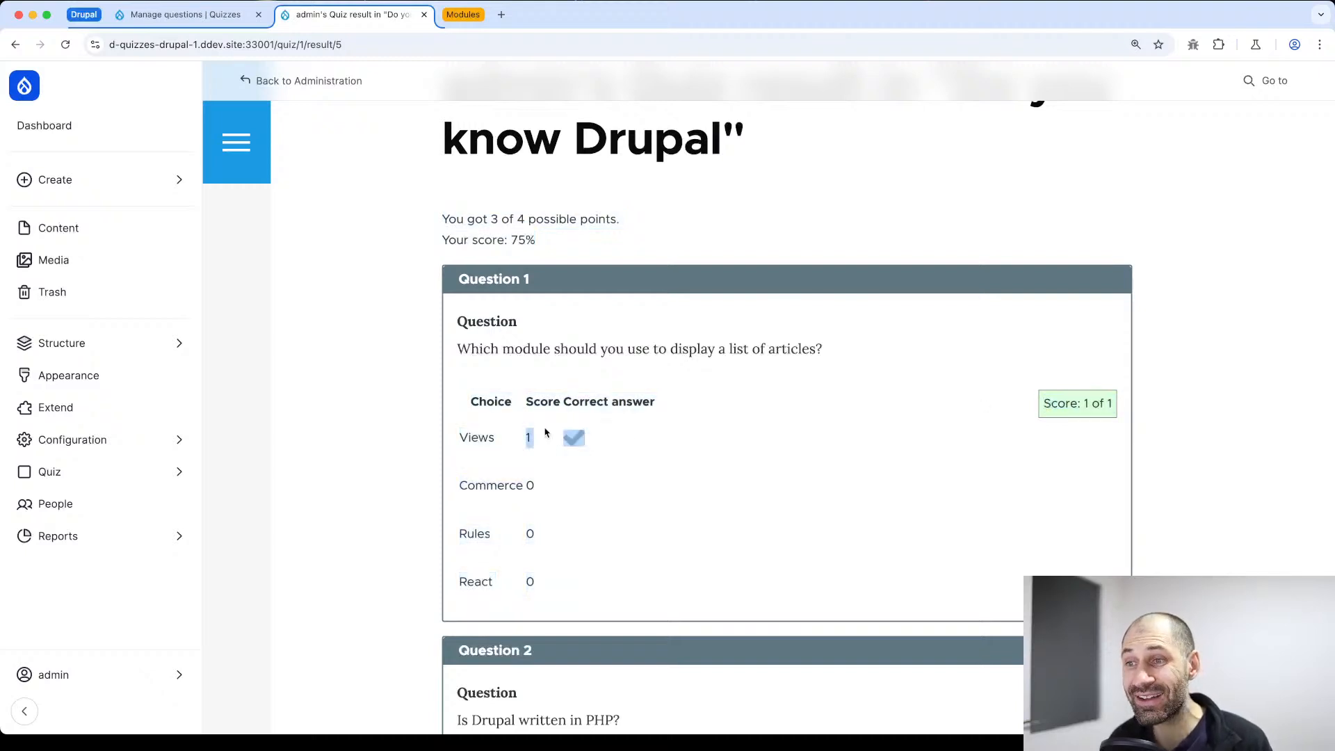
scroll(567, 455, down, 7)
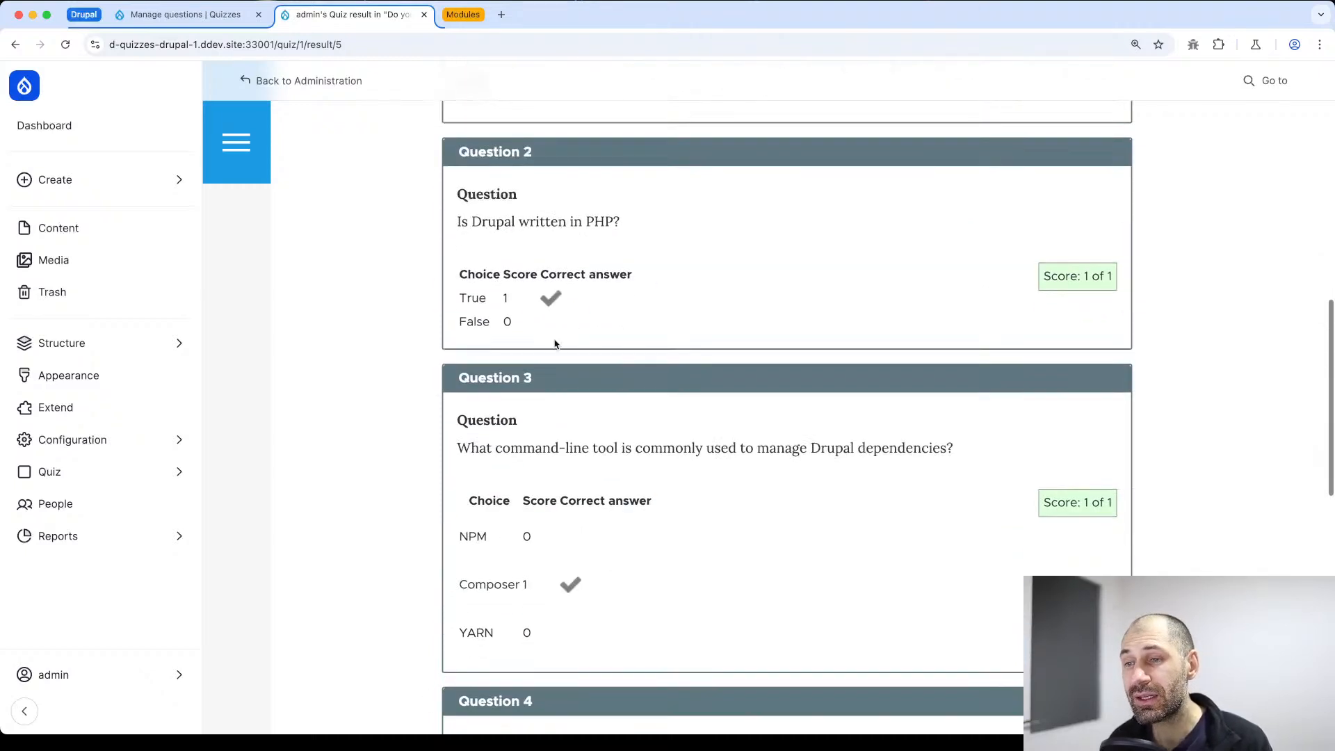
scroll(555, 344, down, 10)
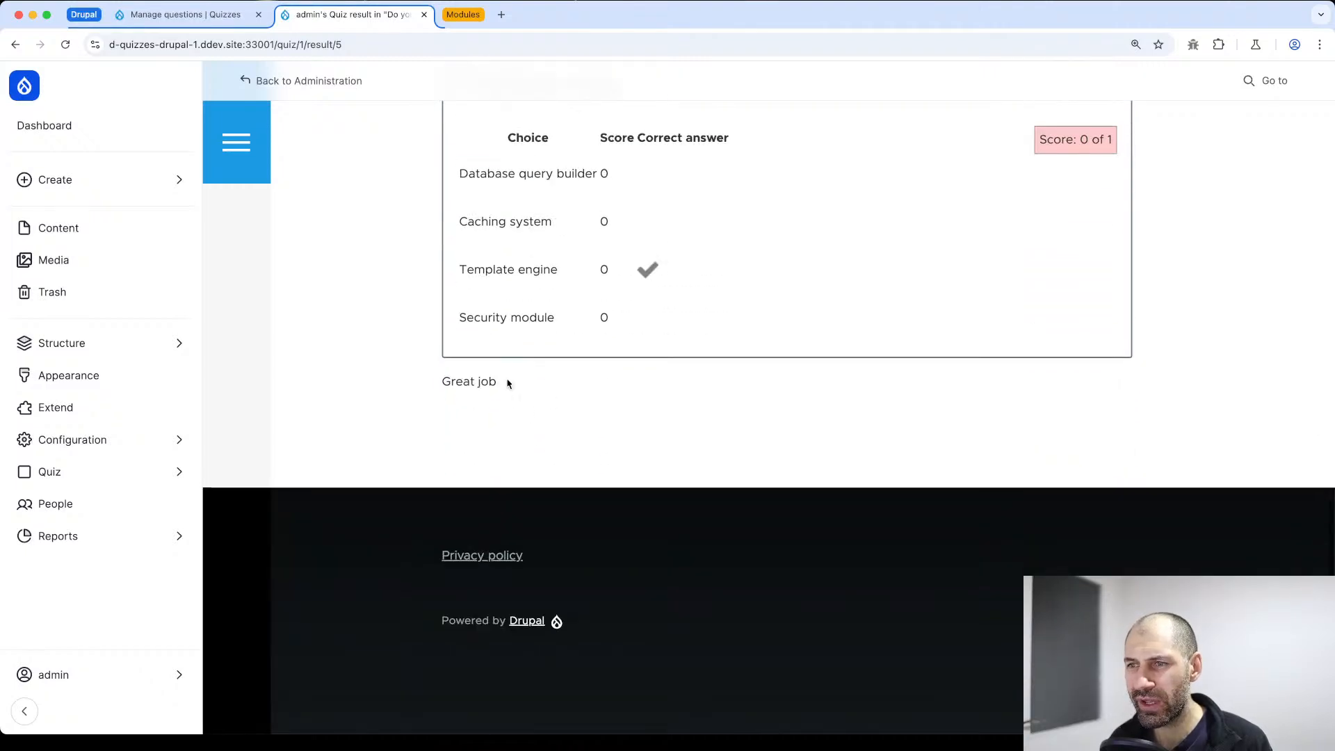
drag(508, 384, 427, 377)
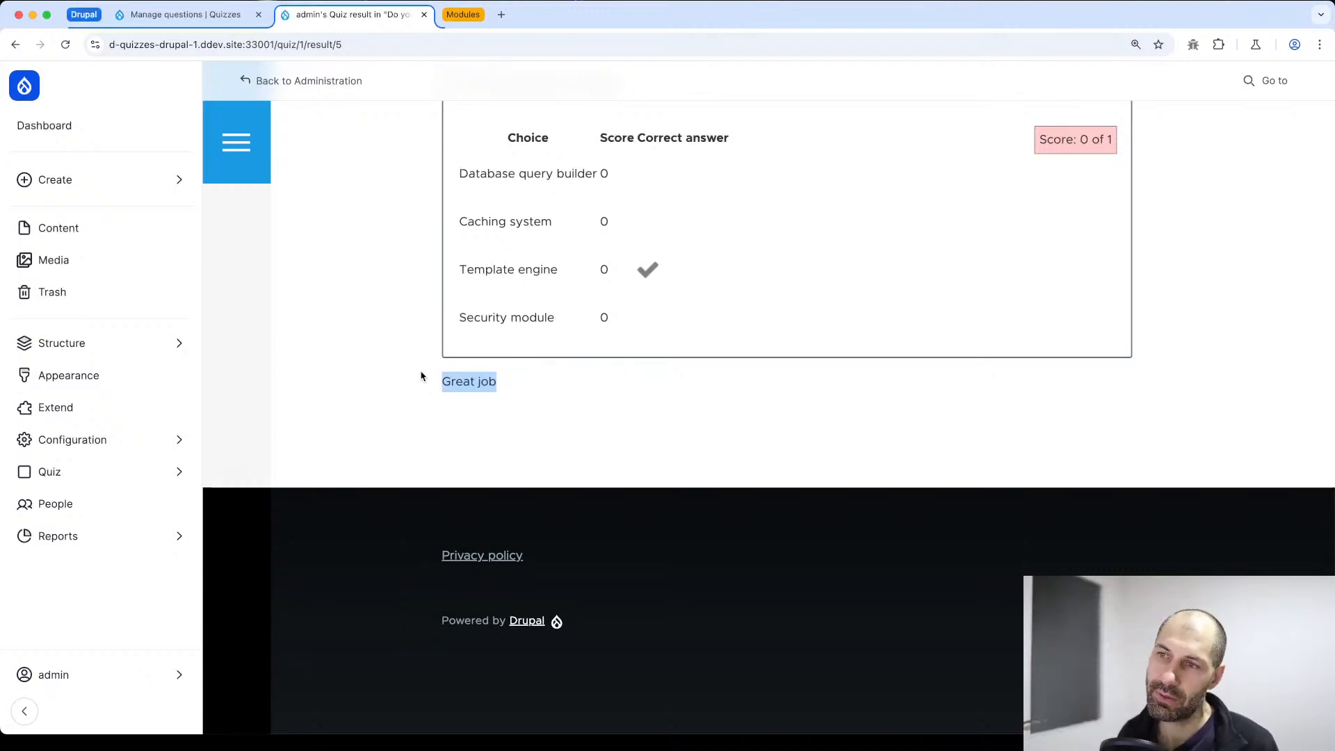
scroll(420, 377, up, 3)
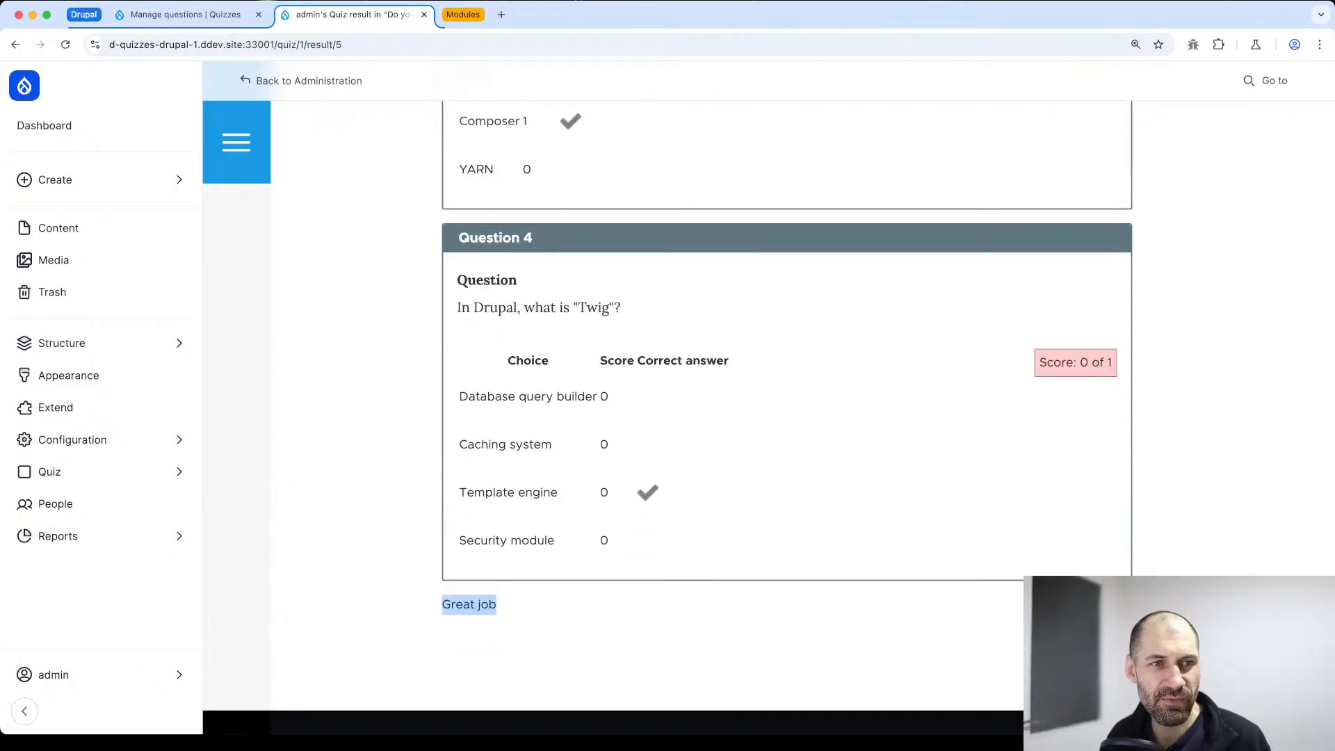
key(super+Tab)
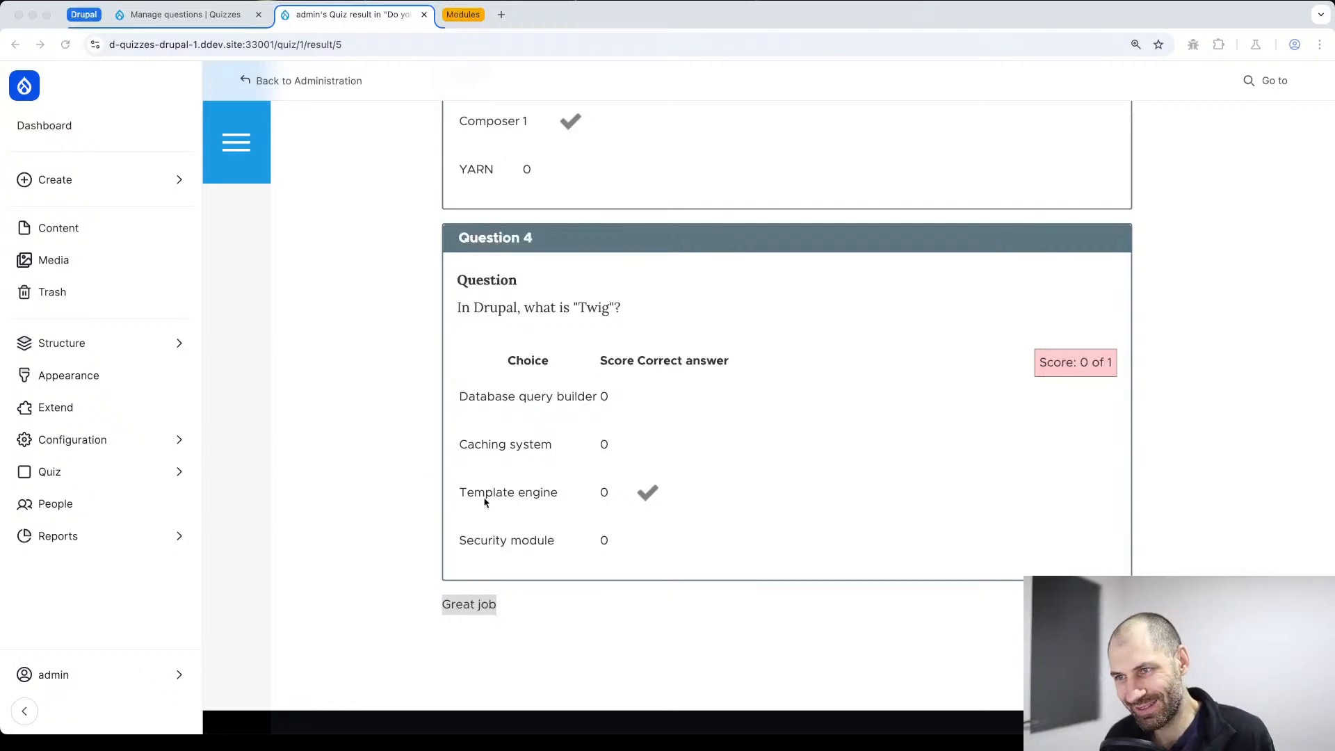
scroll(802, 453, up, 3)
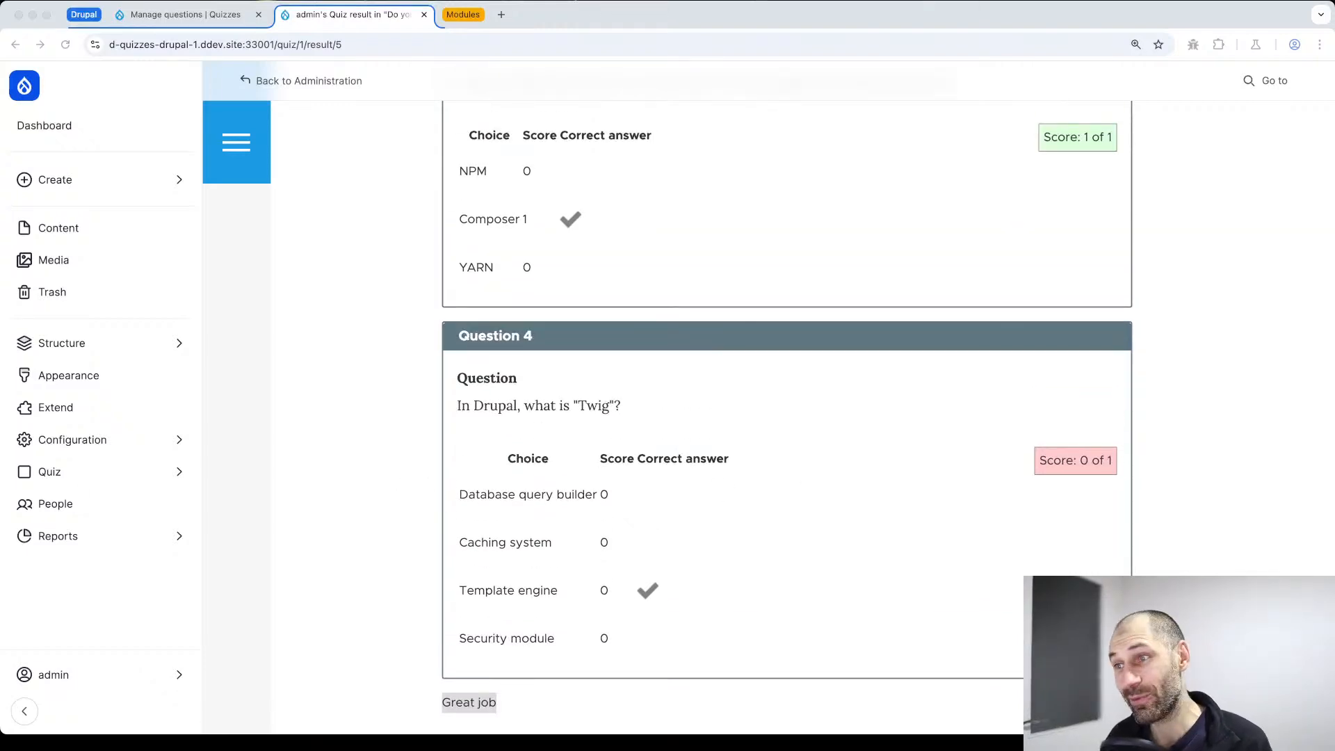
scroll(699, 473, up, 20)
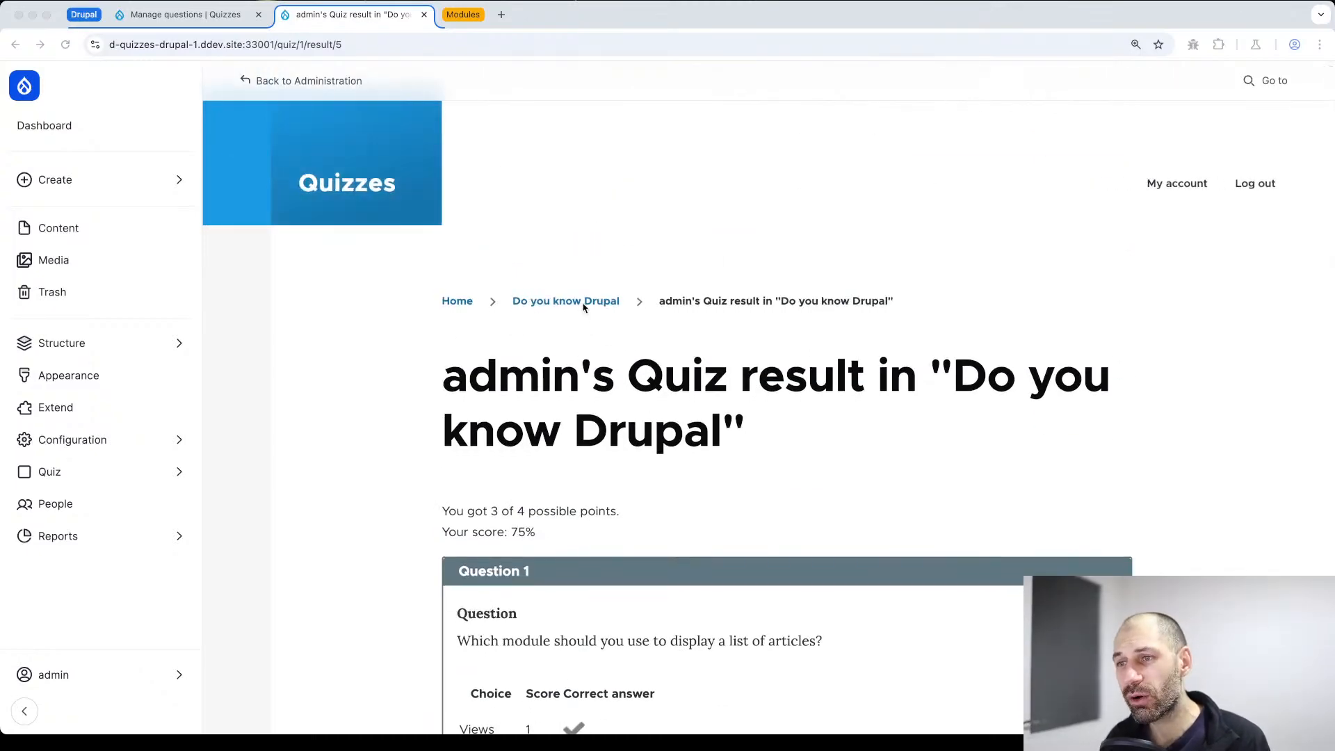
Return to the quiz's page and view its list of recorded results
click(584, 303)
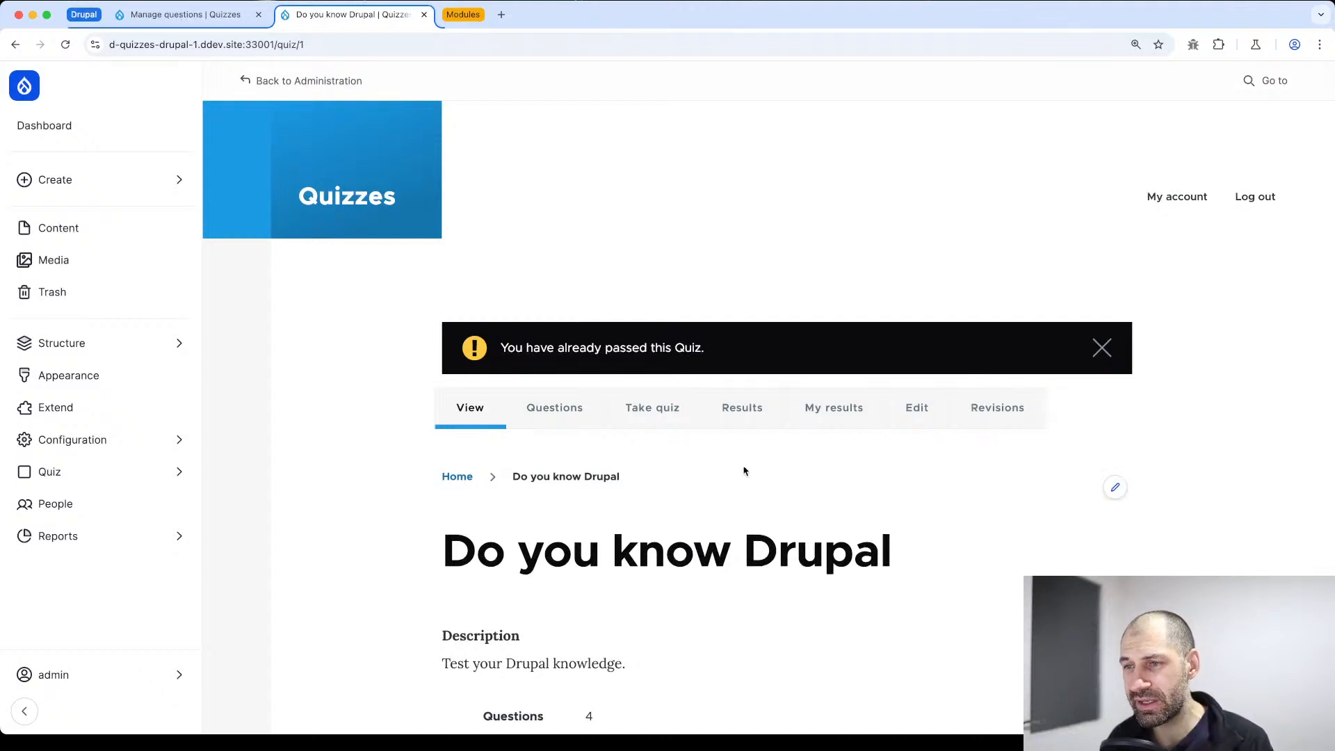
click(741, 414)
scroll(733, 415, down, 4)
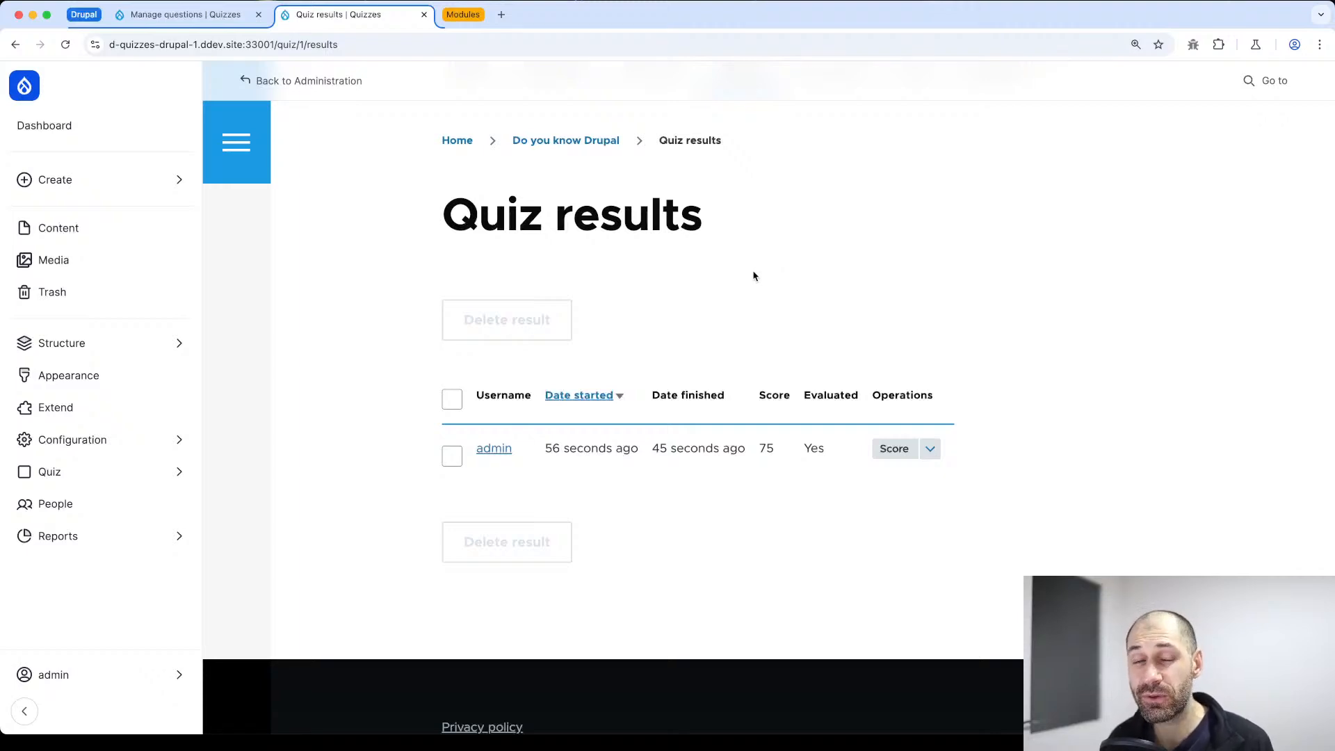
scroll(765, 252, up, 2)
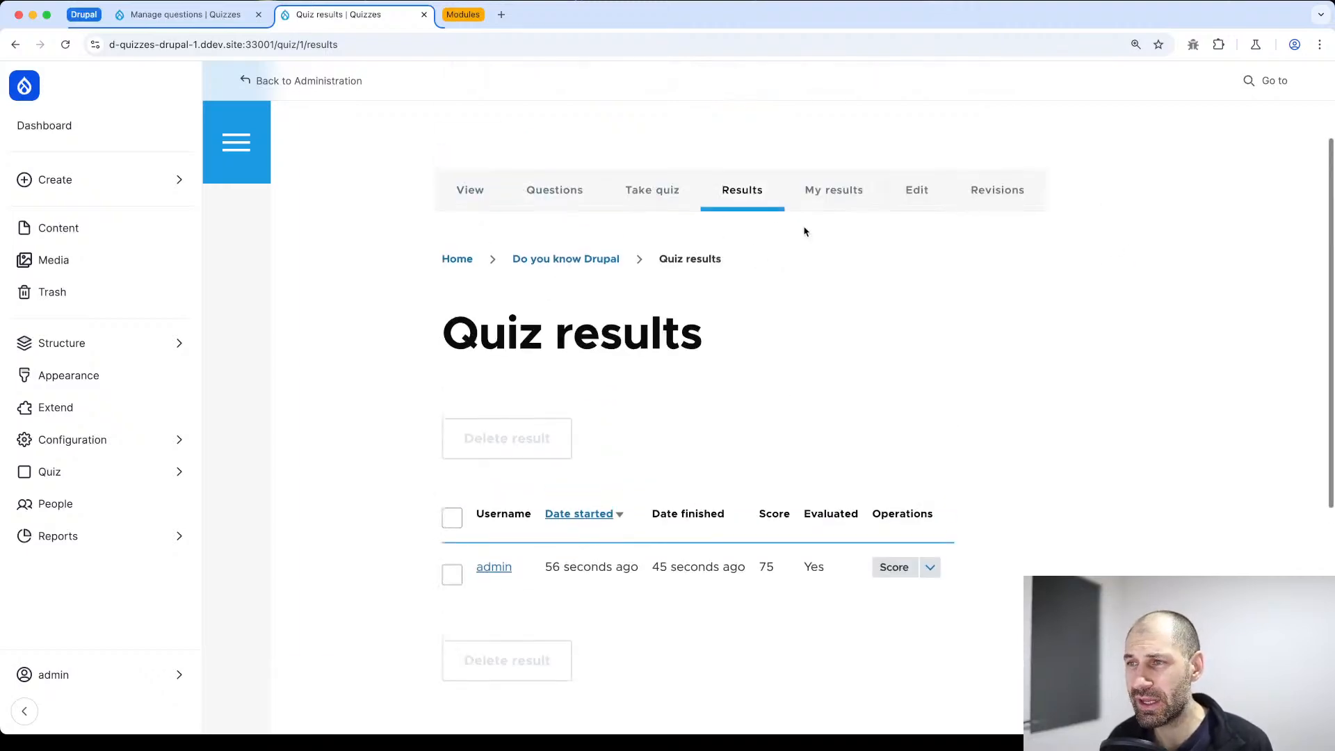
Open the scoring form for the recorded quiz attempt and examine each question's score, correct answer and feedback field
scroll(706, 260, down, 1)
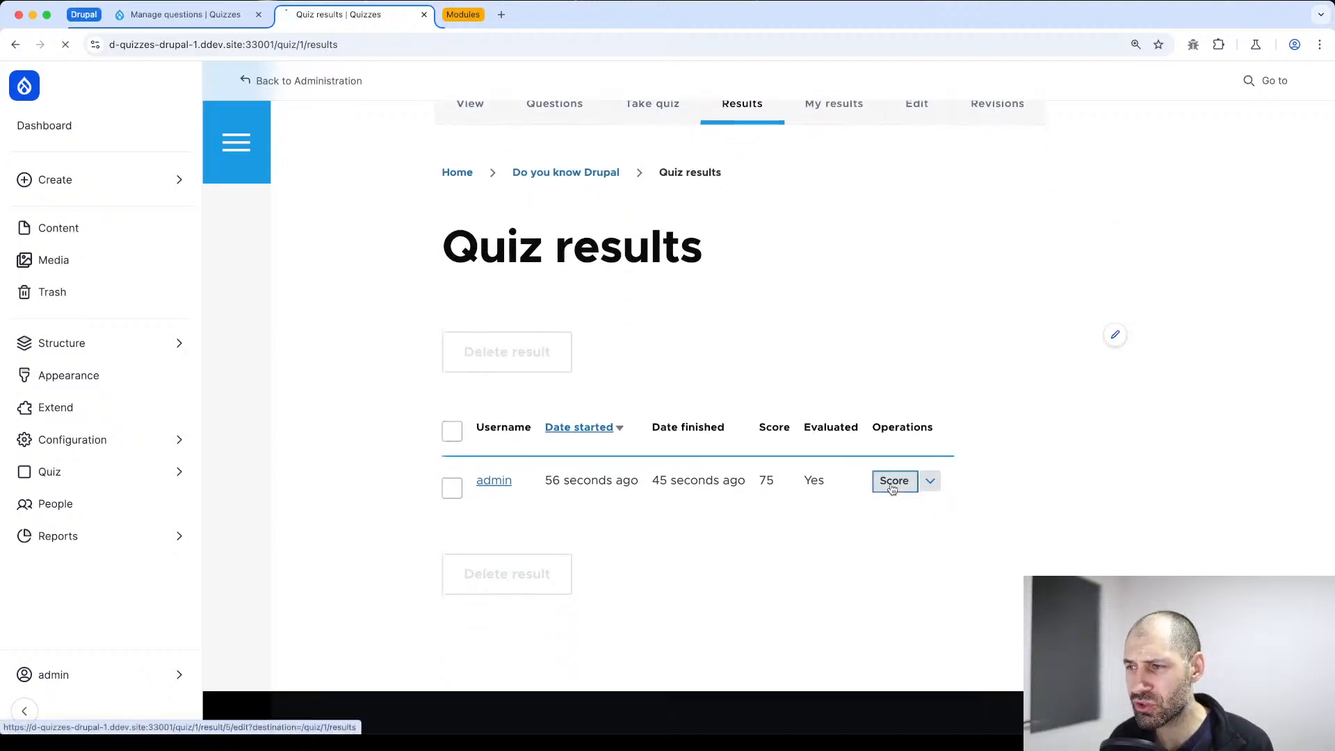
click(893, 487)
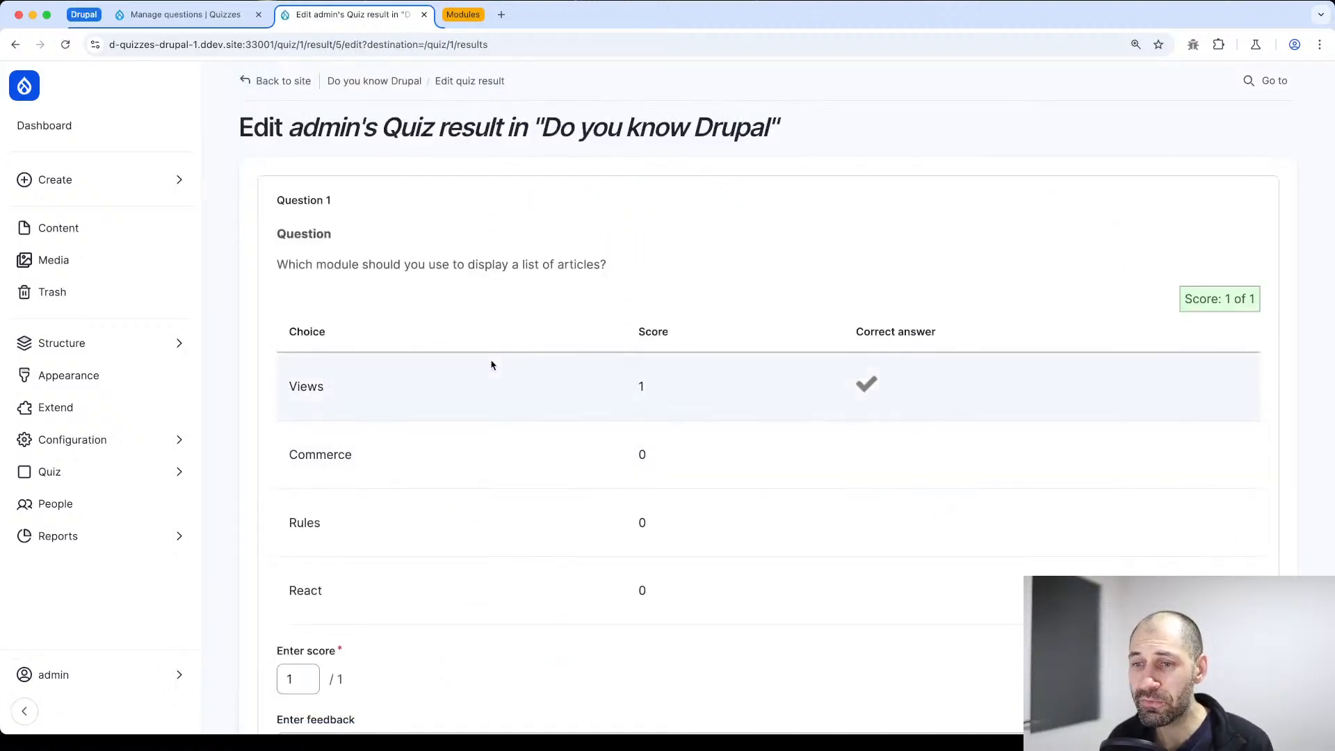
scroll(492, 370, down, 2)
scroll(492, 370, down, 10)
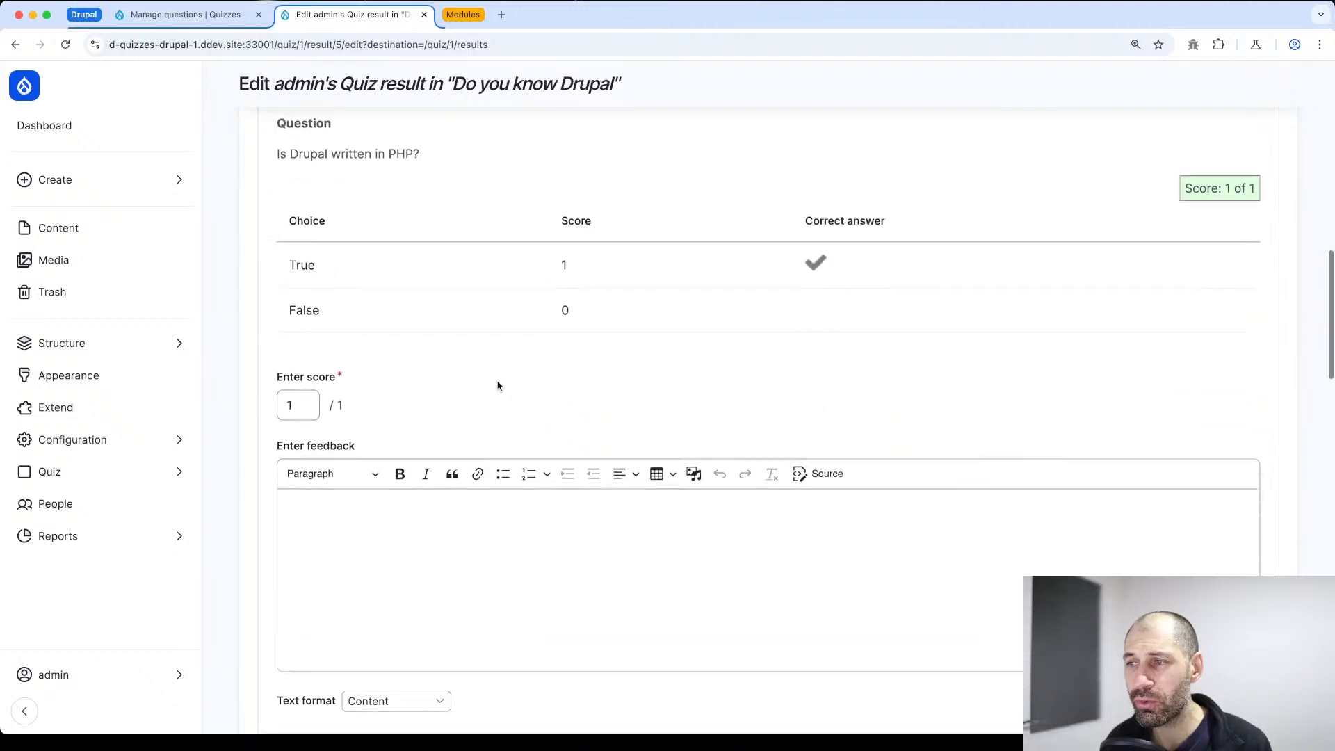
scroll(501, 346, down, 1)
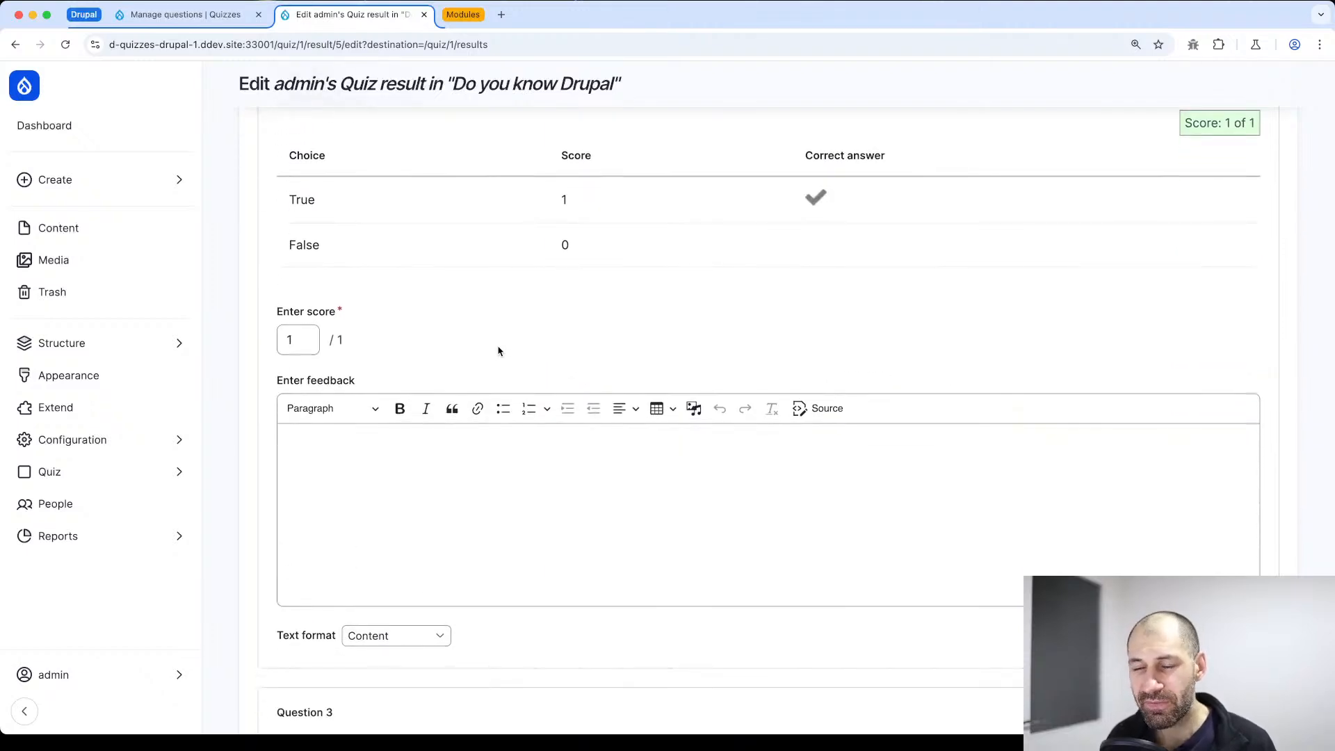
scroll(500, 352, down, 1)
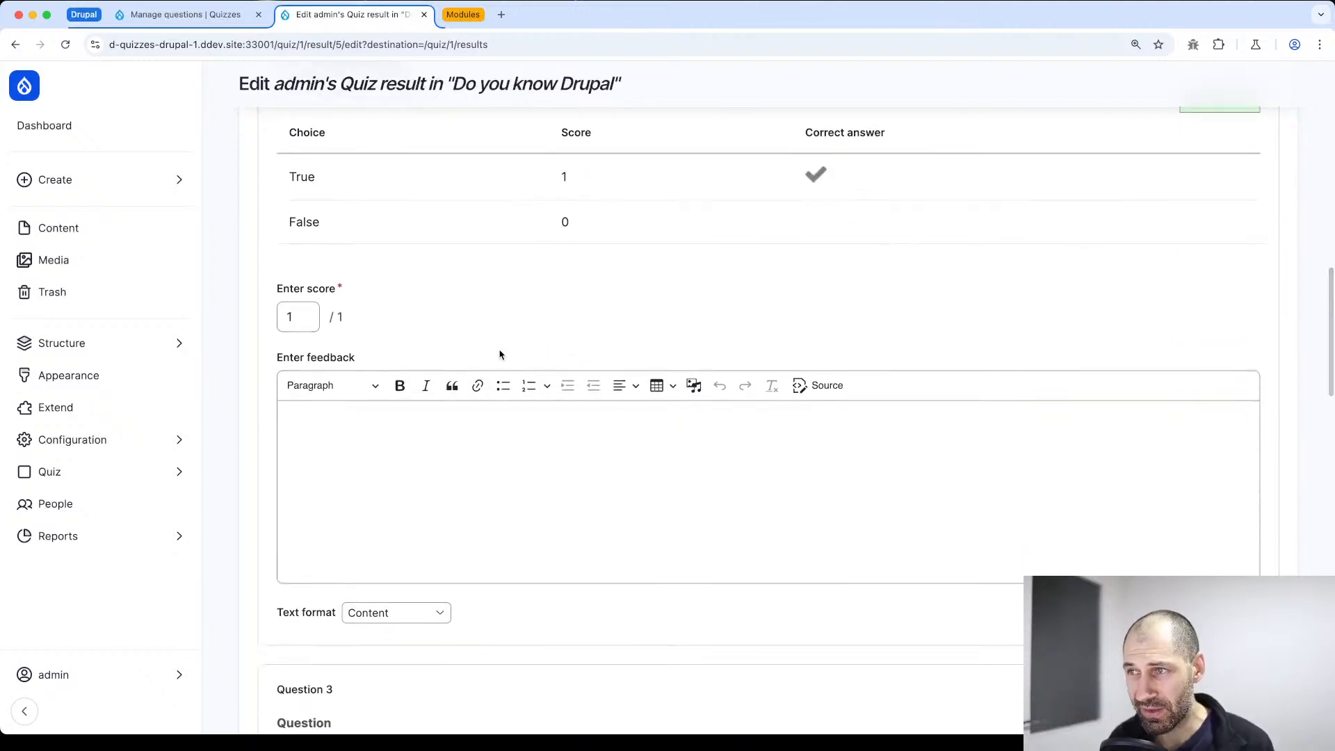
scroll(499, 355, up, 10)
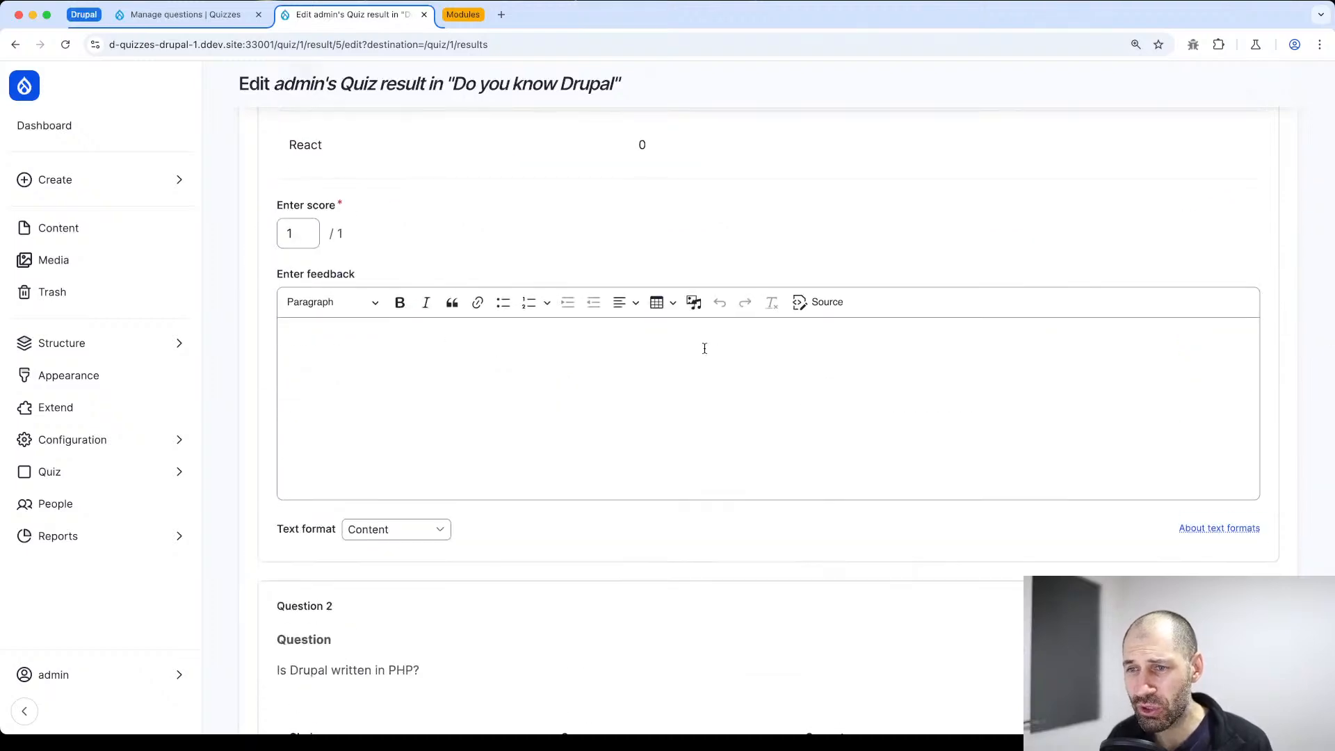
scroll(706, 350, up, 3)
scroll(878, 251, up, 2)
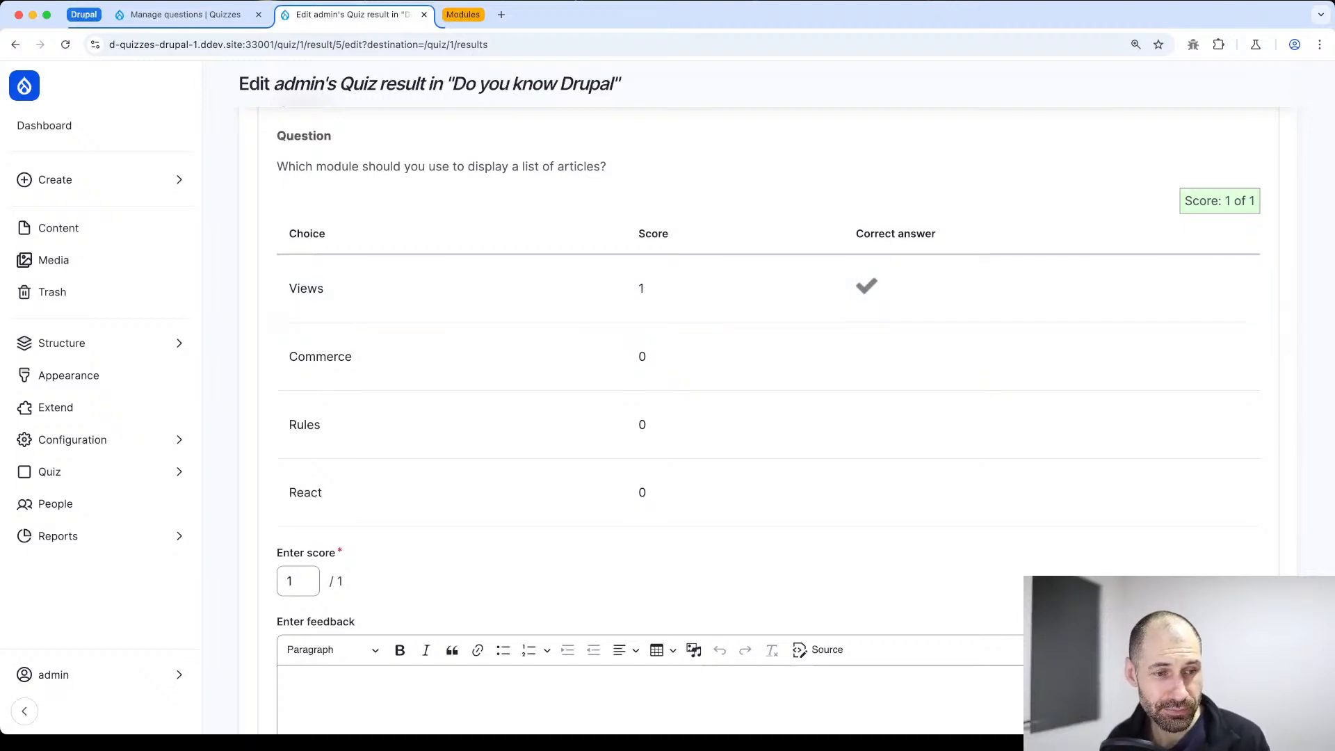
scroll(747, 382, down, 1)
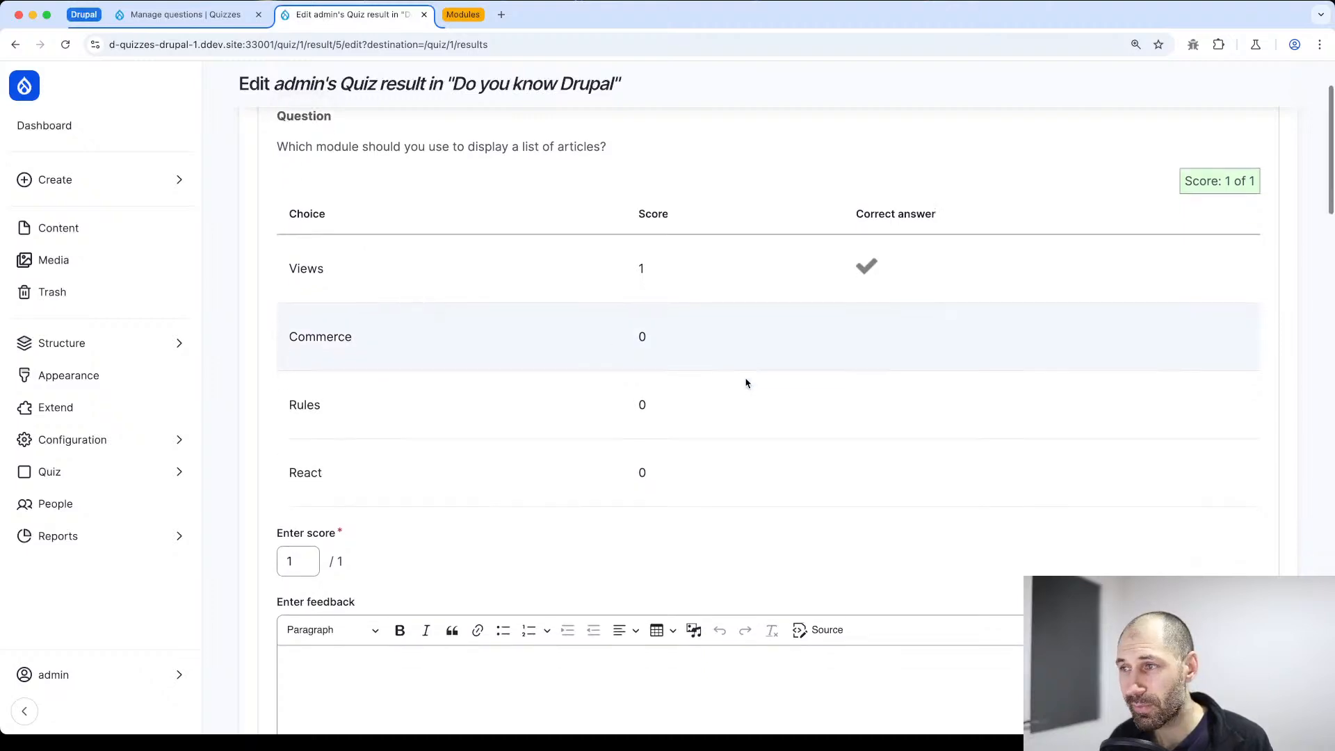
Return to the quiz's results list, view the recorded attempt, and examine its overall score and per-question results
key(super+[)
click(931, 480)
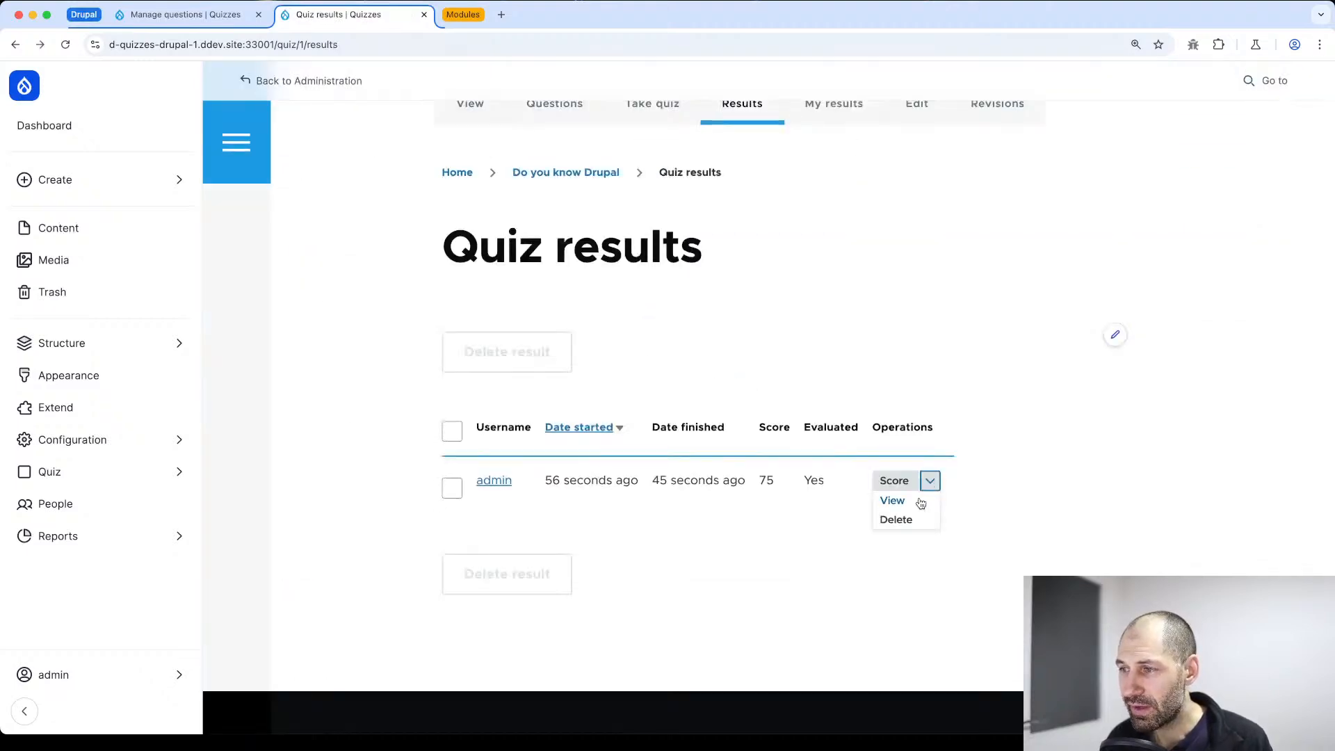
click(918, 507)
scroll(876, 348, down, 3)
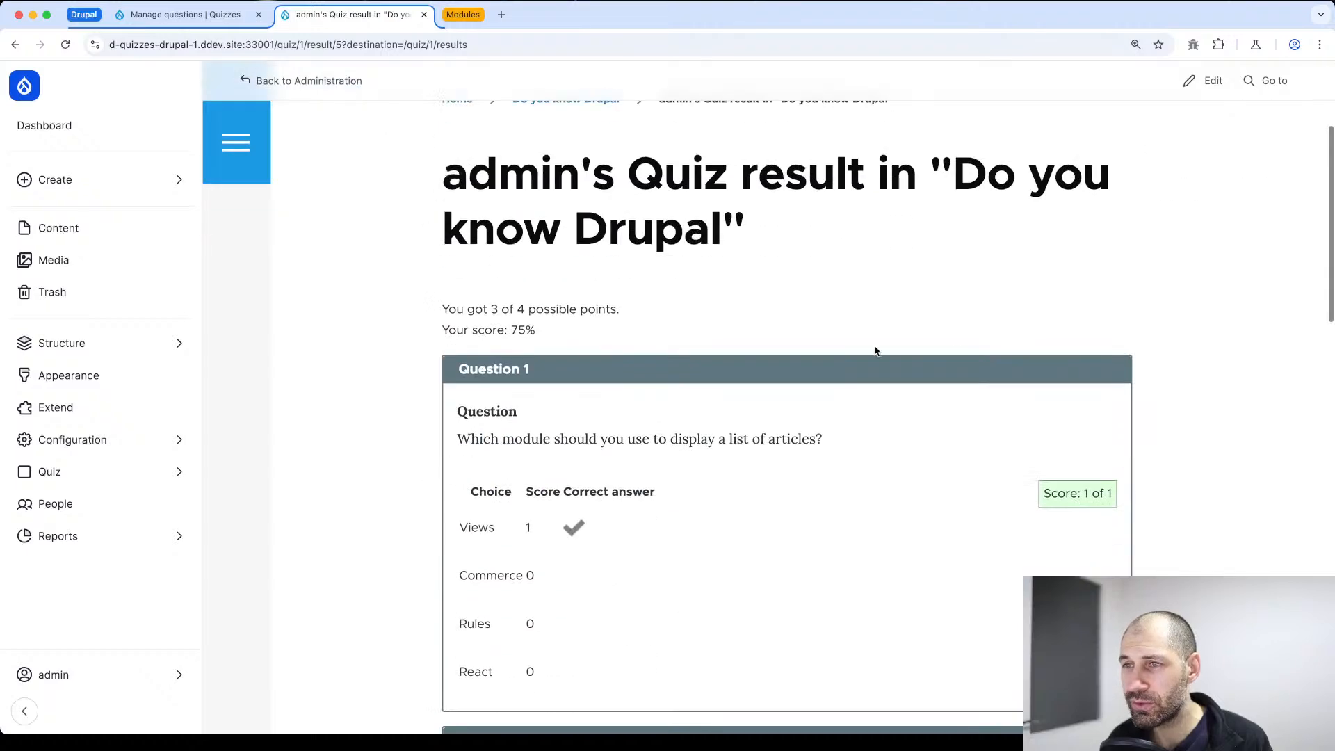
scroll(674, 339, down, 10)
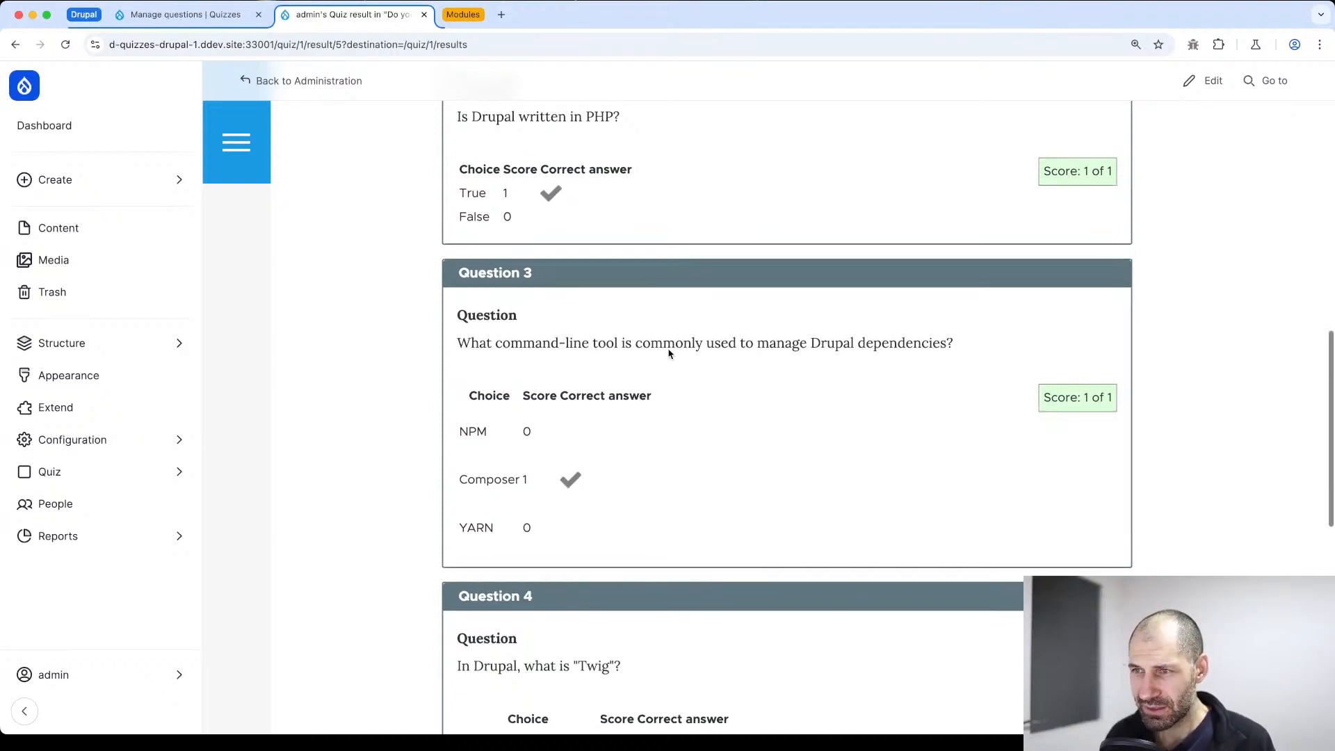
scroll(668, 354, up, 5)
scroll(666, 352, up, 4)
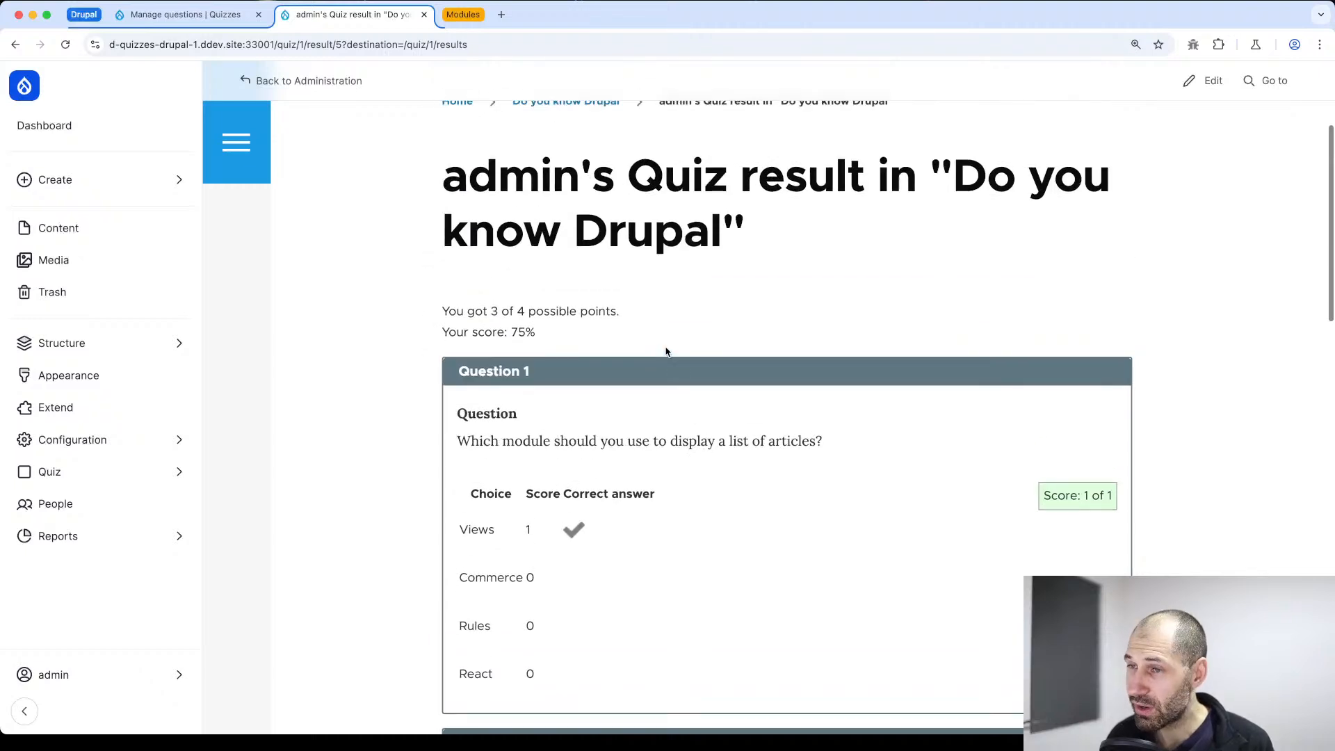
scroll(662, 349, up, 3)
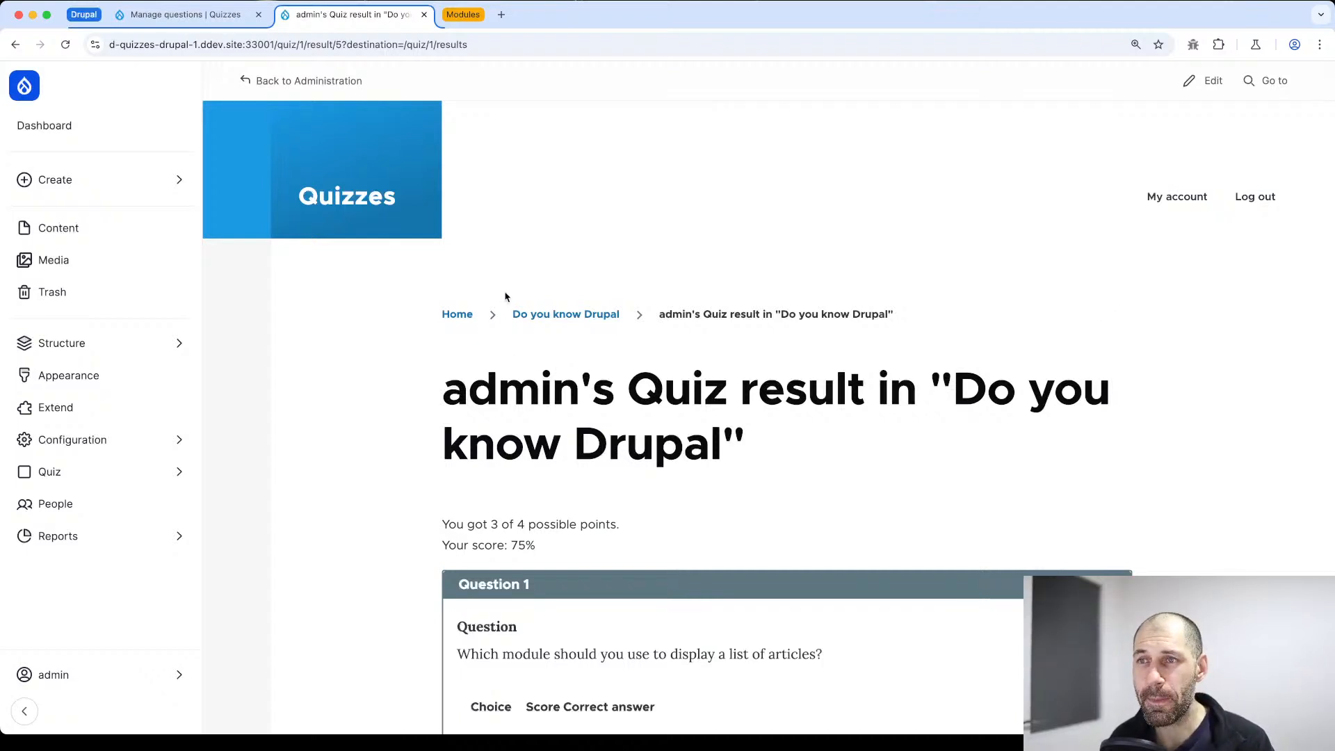
Open the Quiz administration overview and view the list of quizzes
click(59, 482)
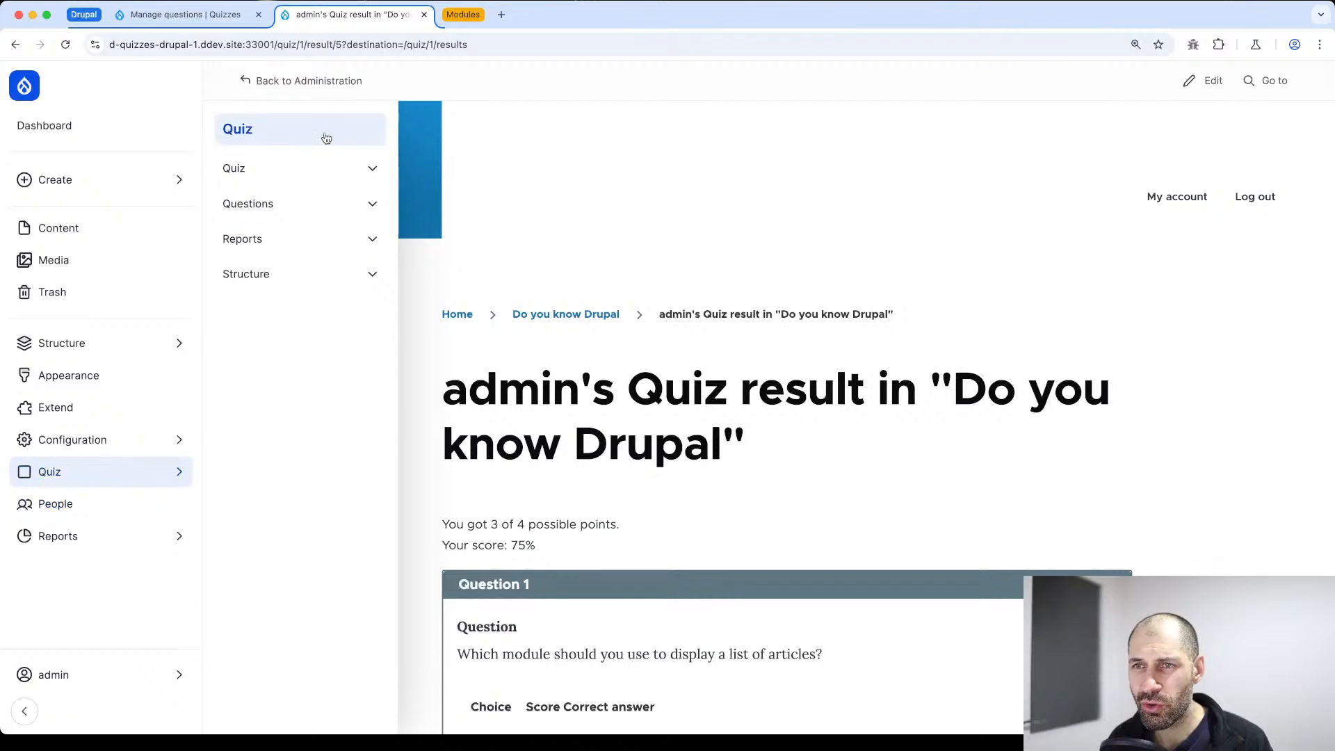
click(296, 131)
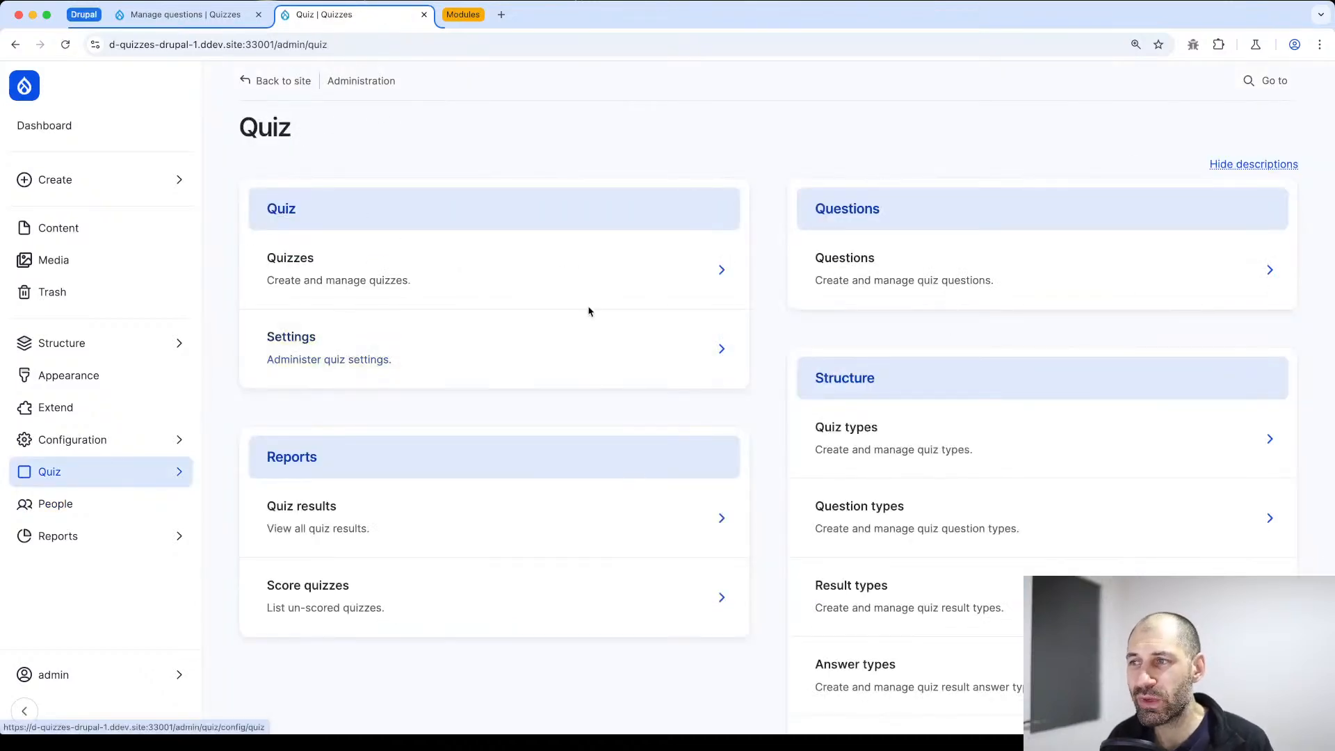
click(587, 286)
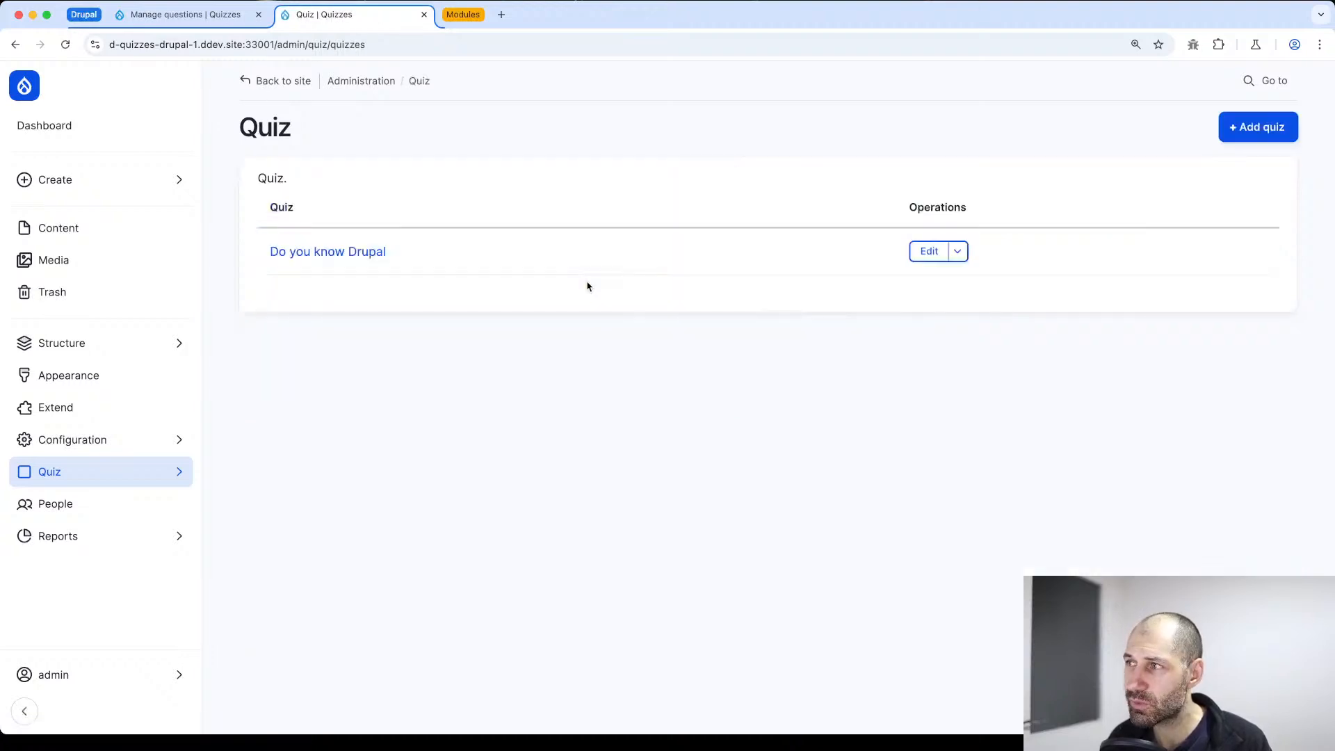
View the report of all quiz results, and the list of attempts awaiting a score
key(super+Left)
click(347, 531)
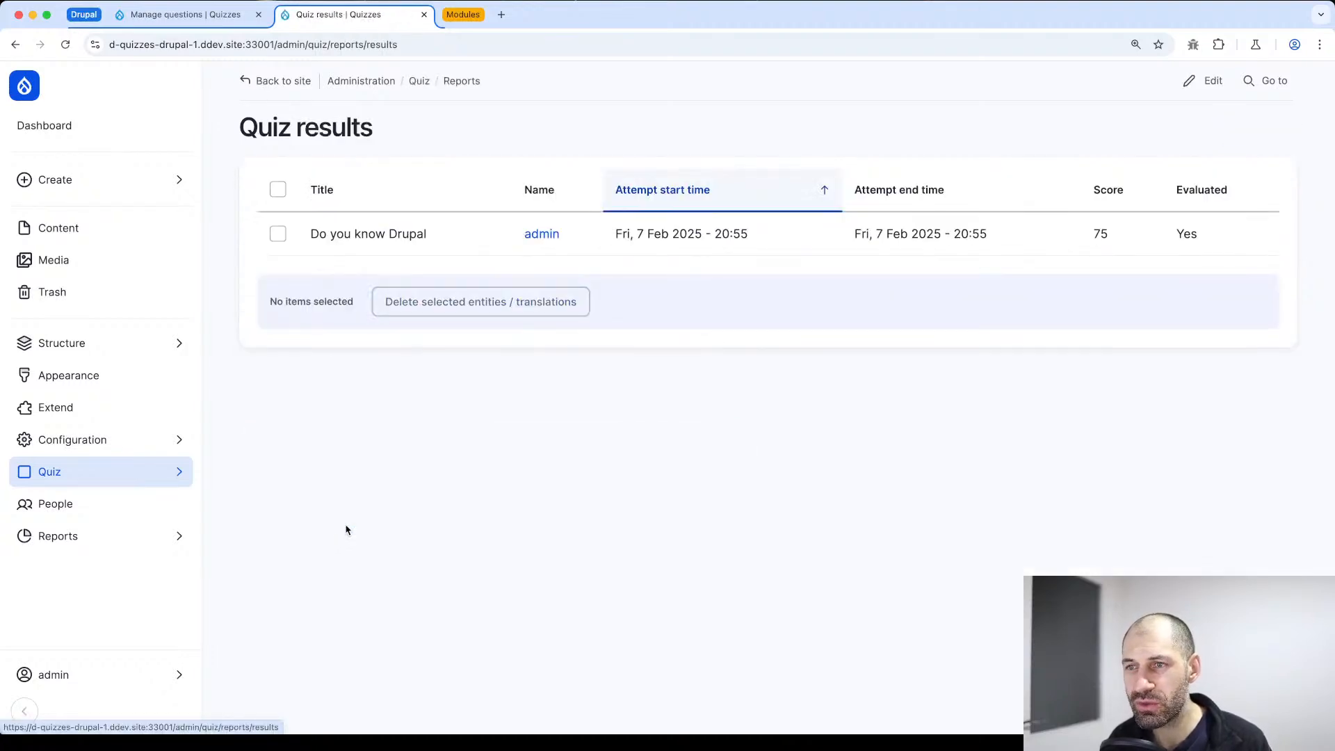
drag(1215, 230, 491, 238)
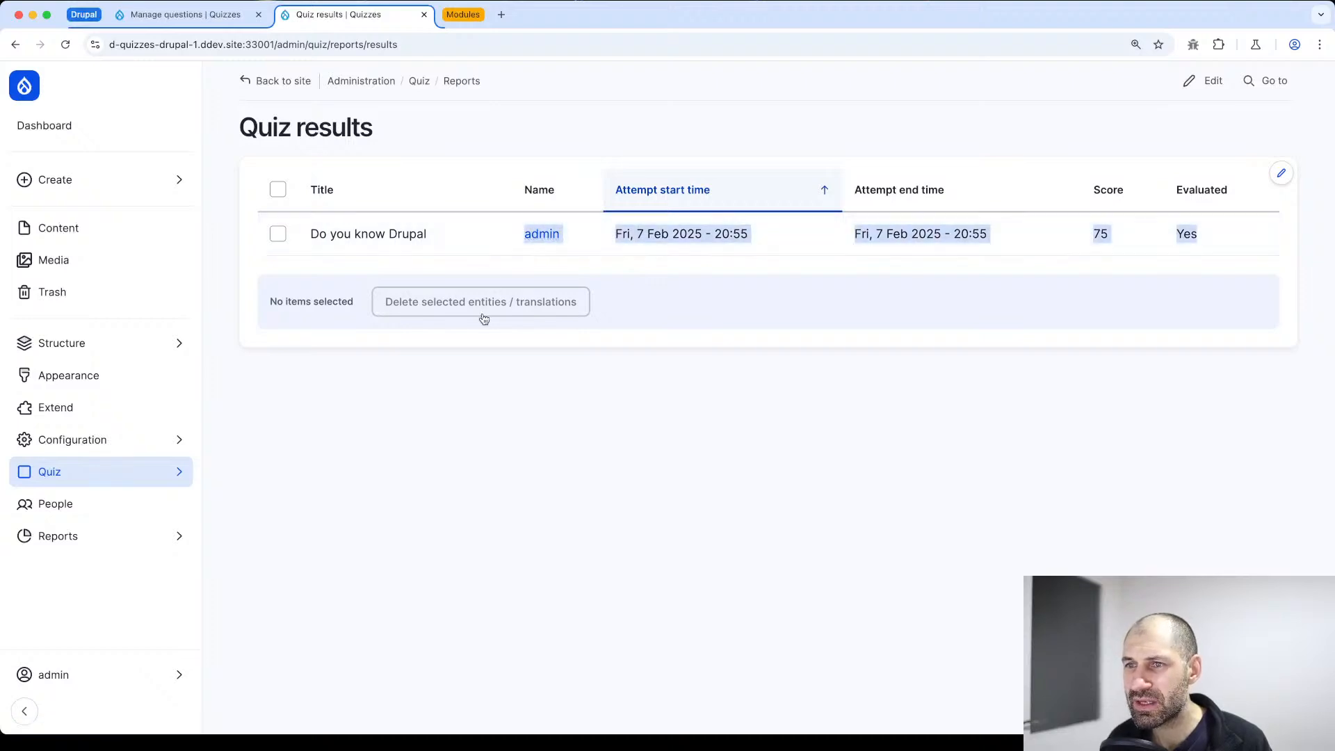
key(super+Left)
click(353, 602)
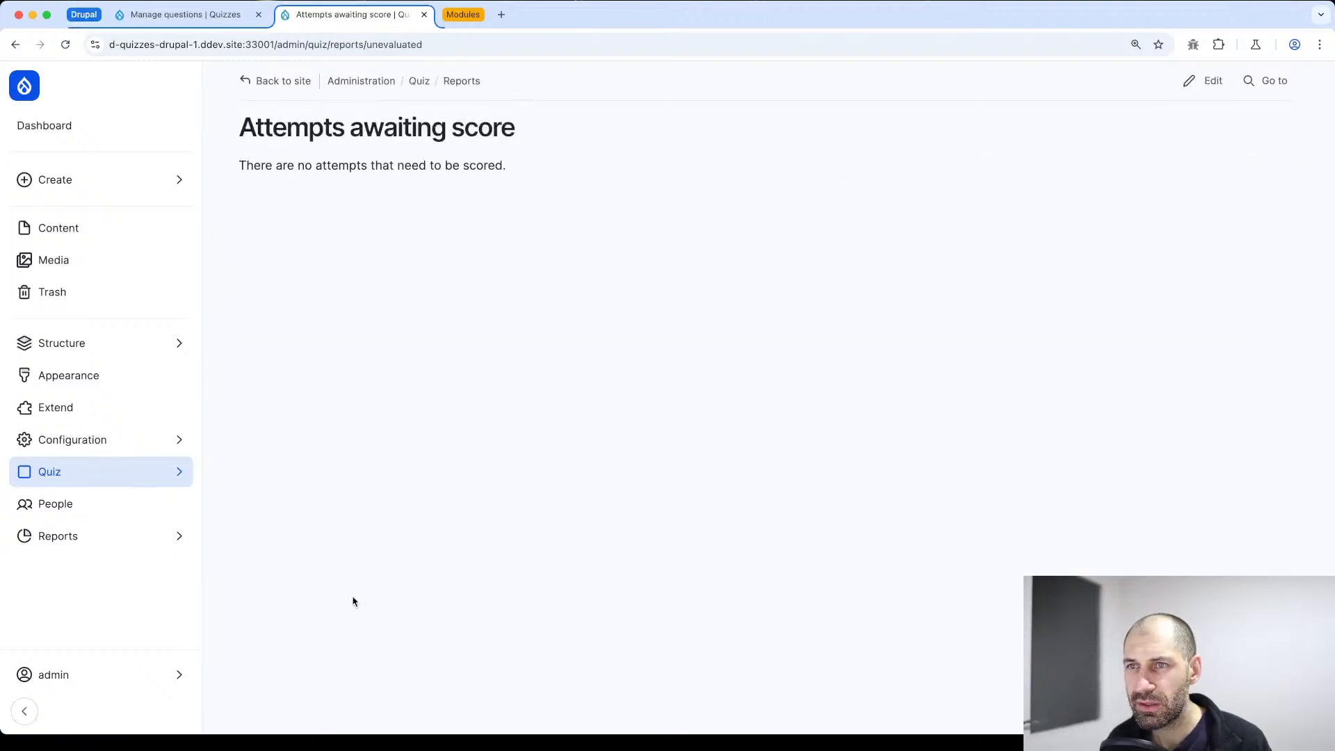
drag(466, 183, 242, 130)
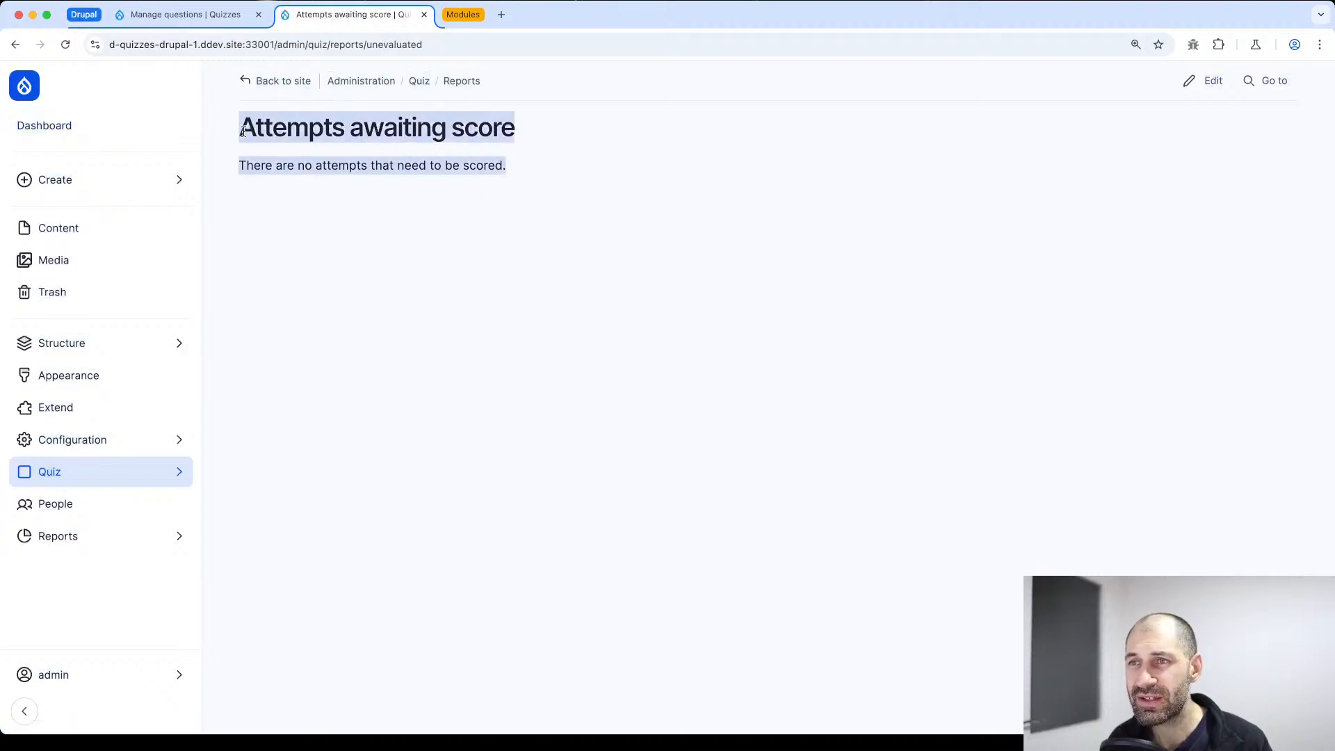
click(314, 154)
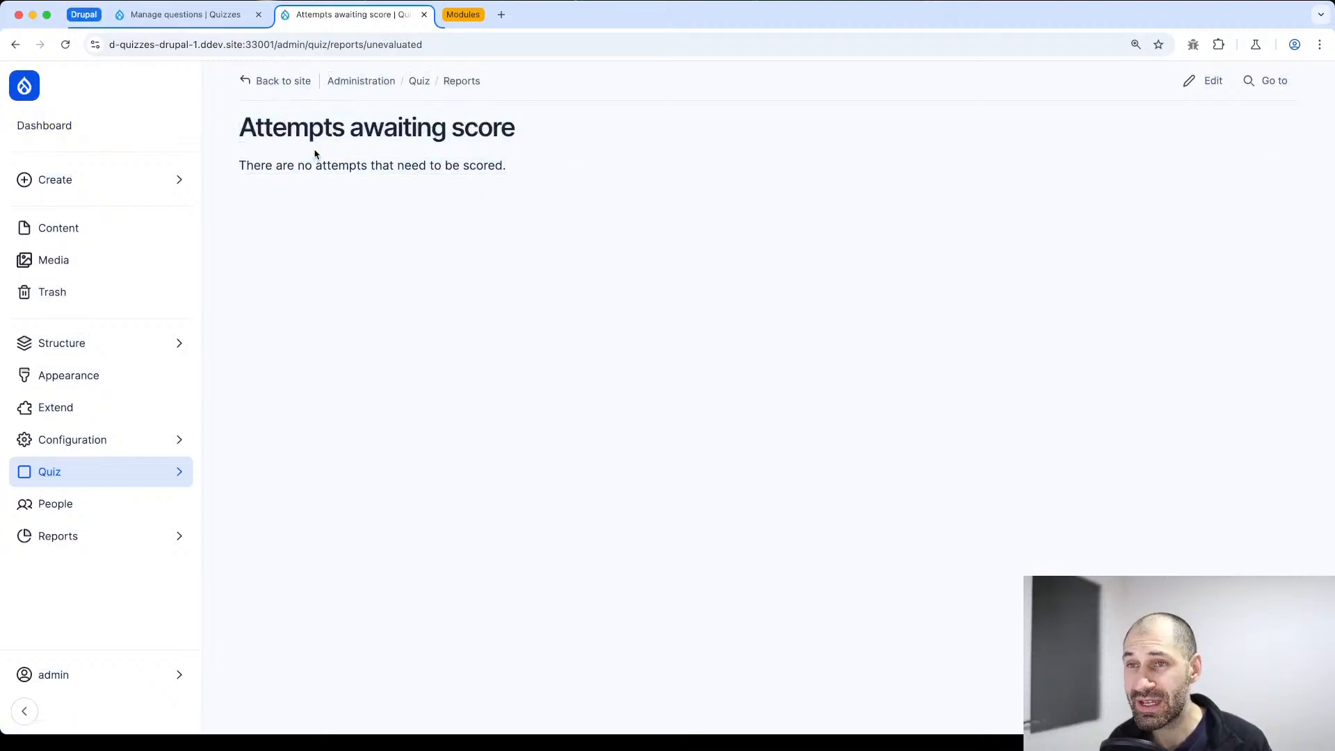
View the list of all quiz questions and return to the Quiz administration overview
key(super+bracketleft)
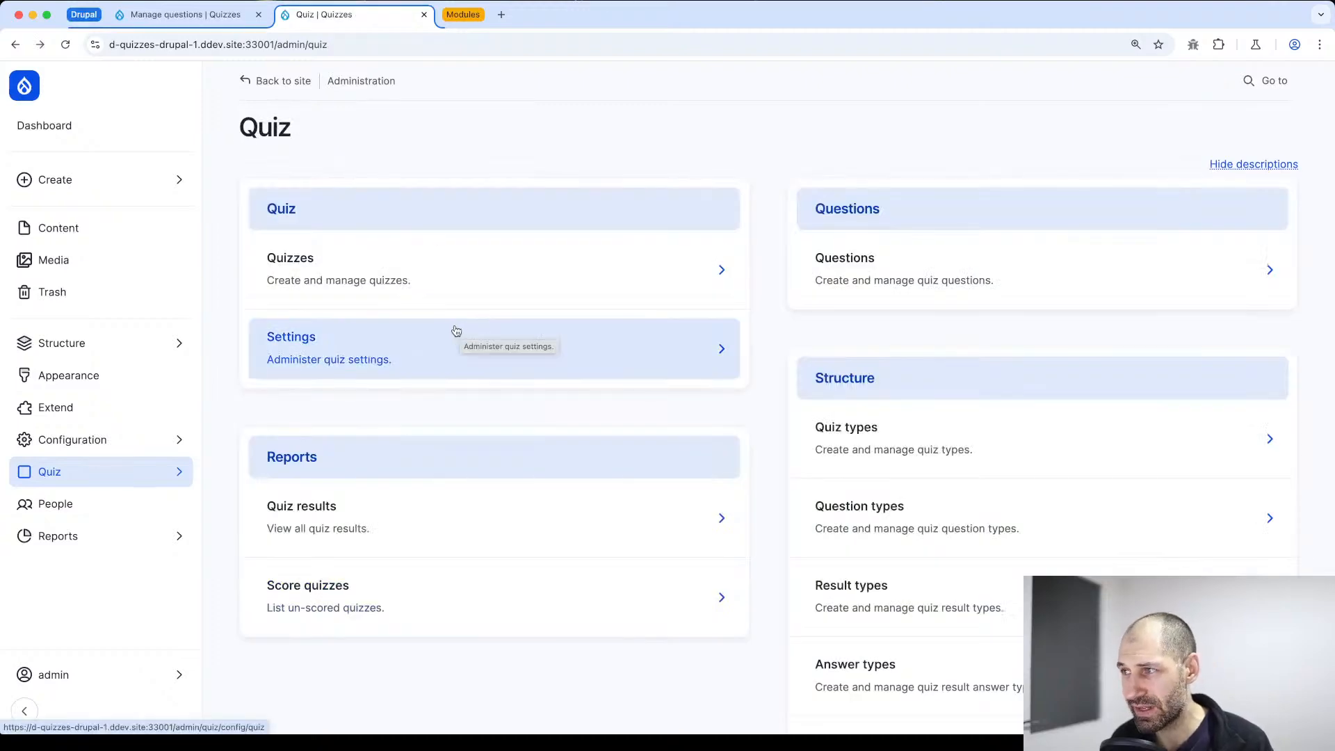
click(894, 275)
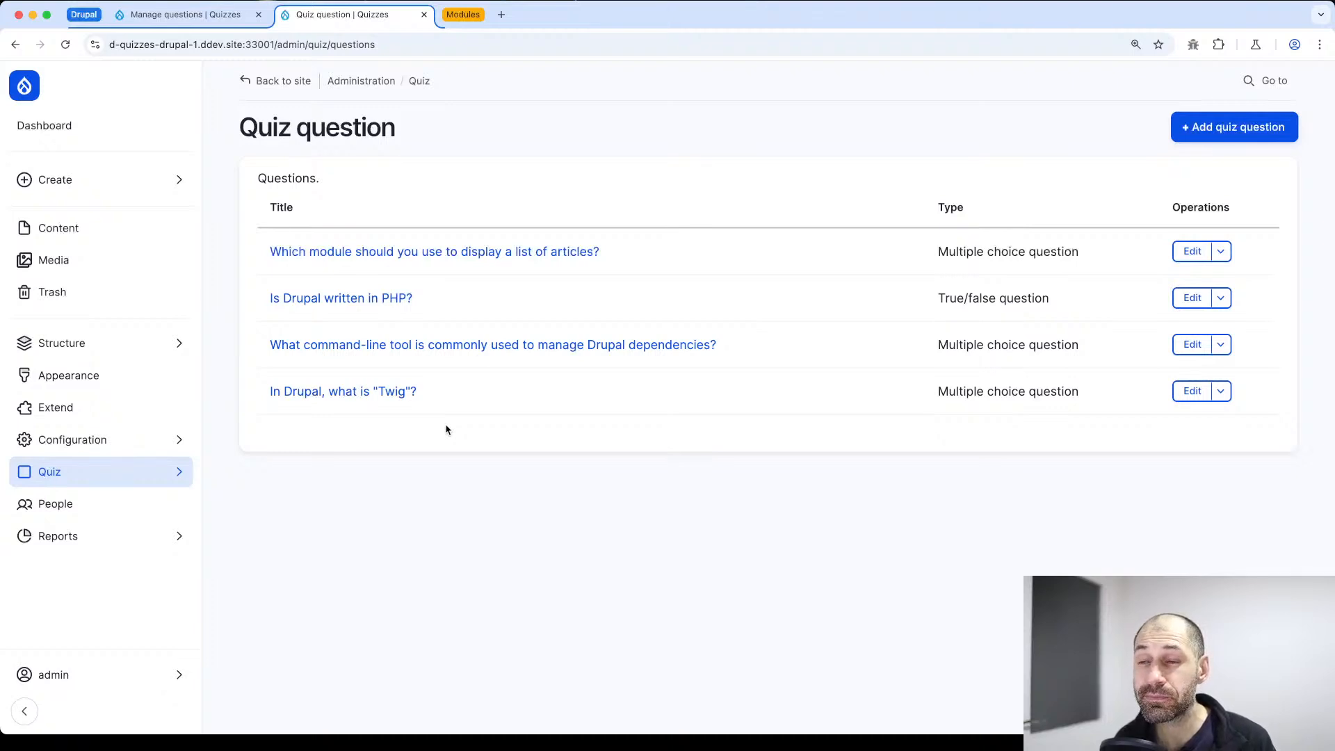
key(super+bracketleft)
Add a new quiz titled "Another Drupal quiz" and save it with the default options
click(644, 280)
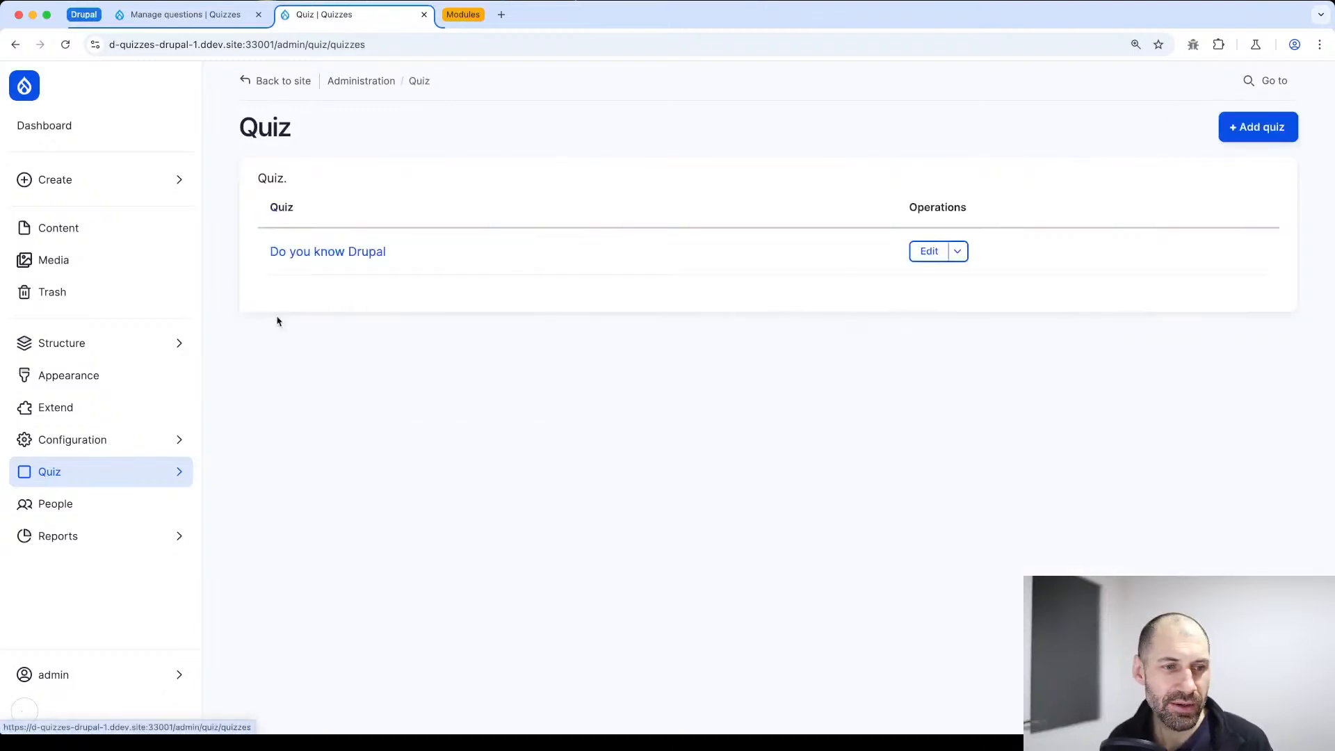
click(1285, 130)
click(295, 220)
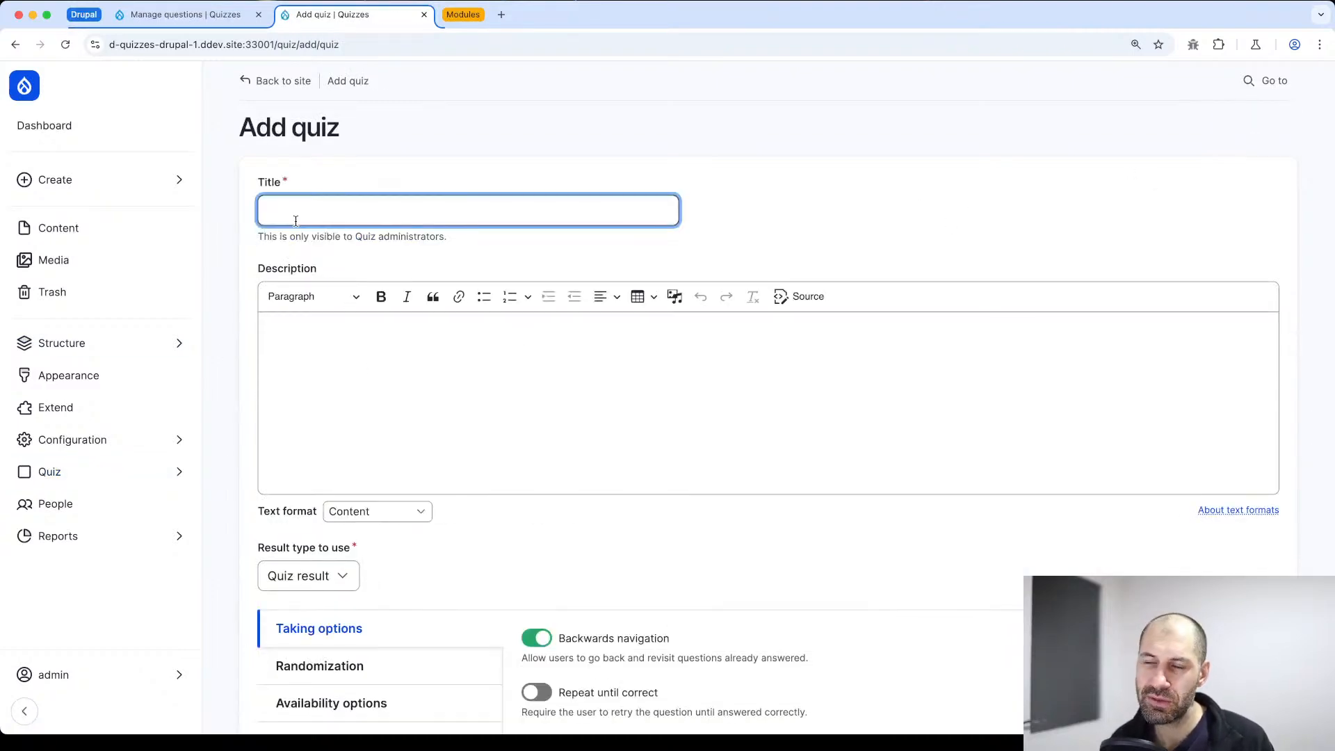
text(Another Drupal quiz)
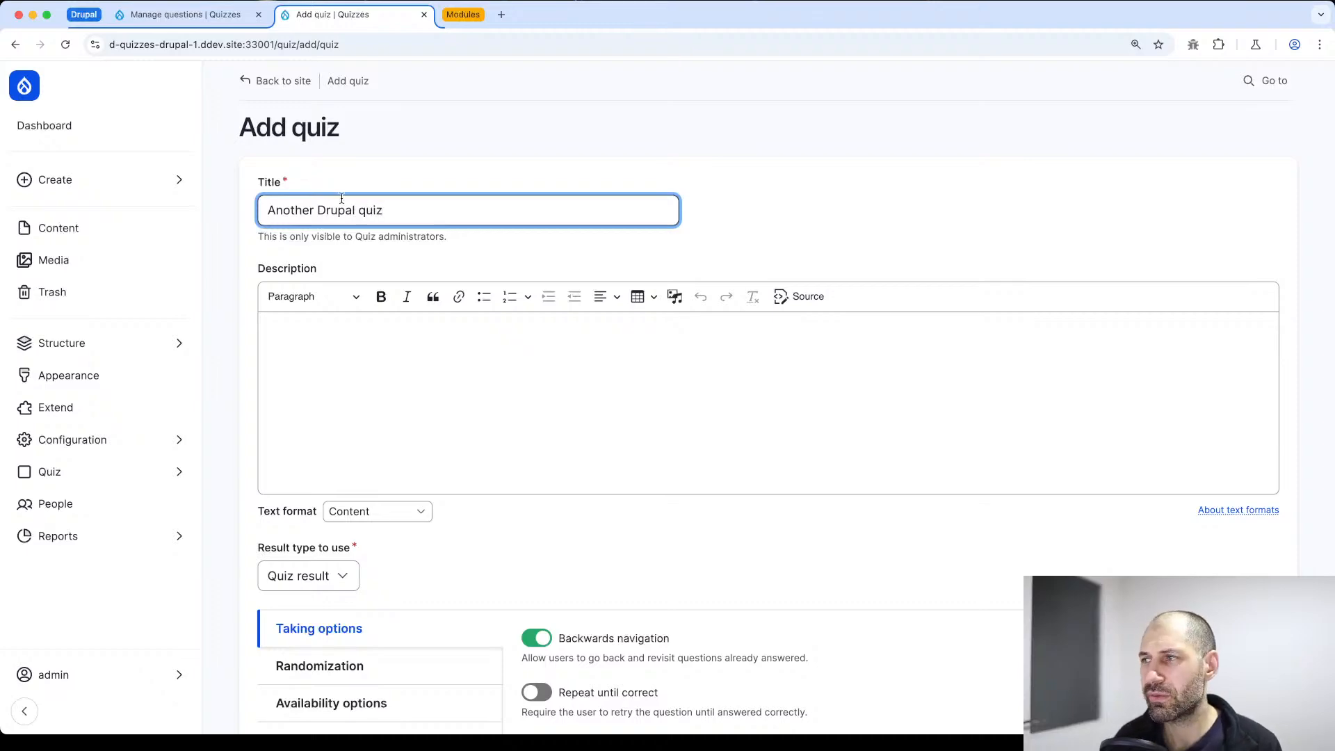
scroll(284, 635, down, 15)
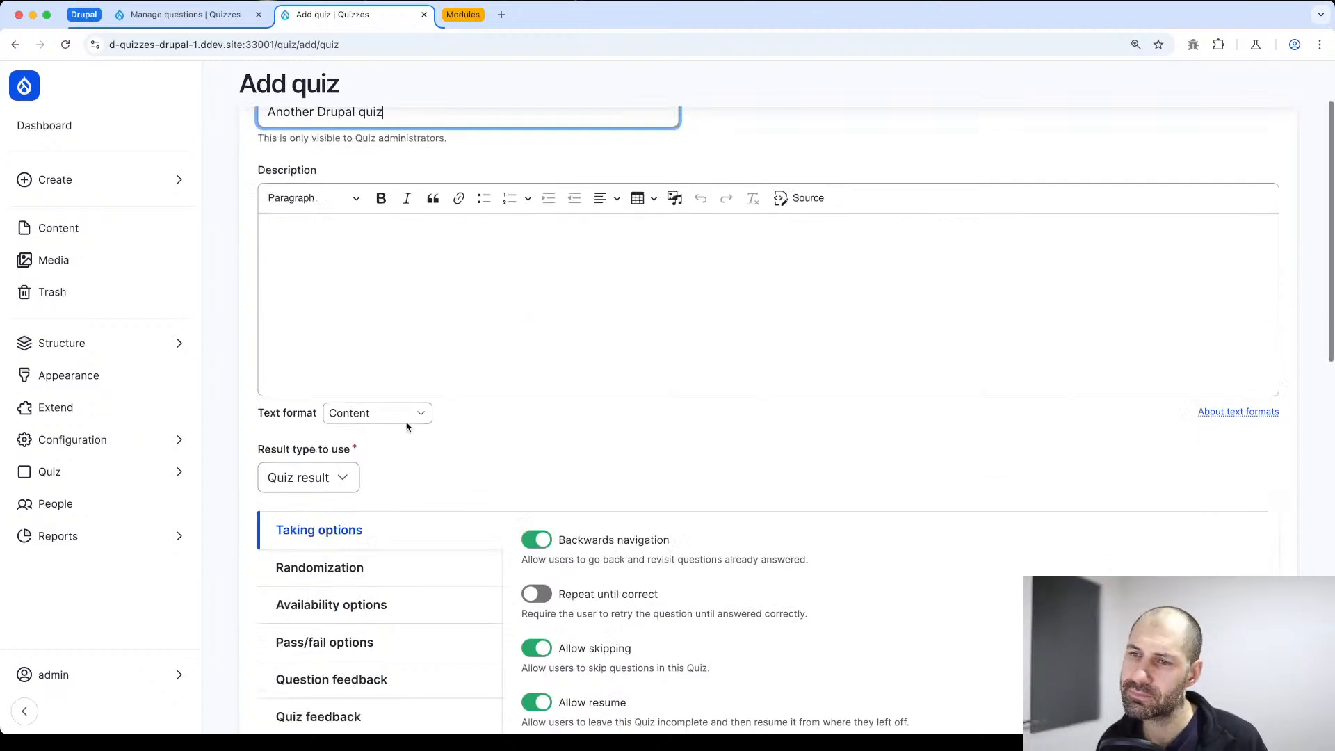
click(268, 634)
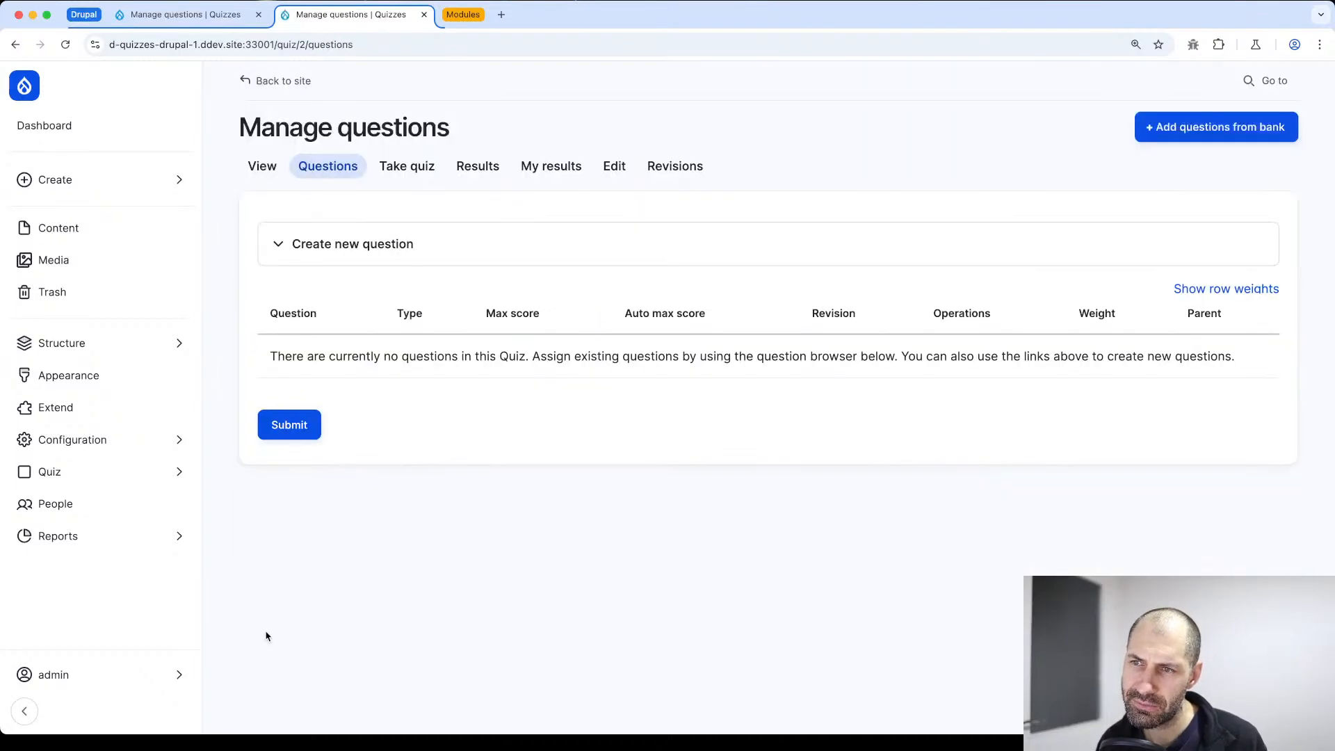
Add the list-of-articles module question and the command-line dependency tool question from the question bank to the new quiz, and return to its question management page
click(1207, 134)
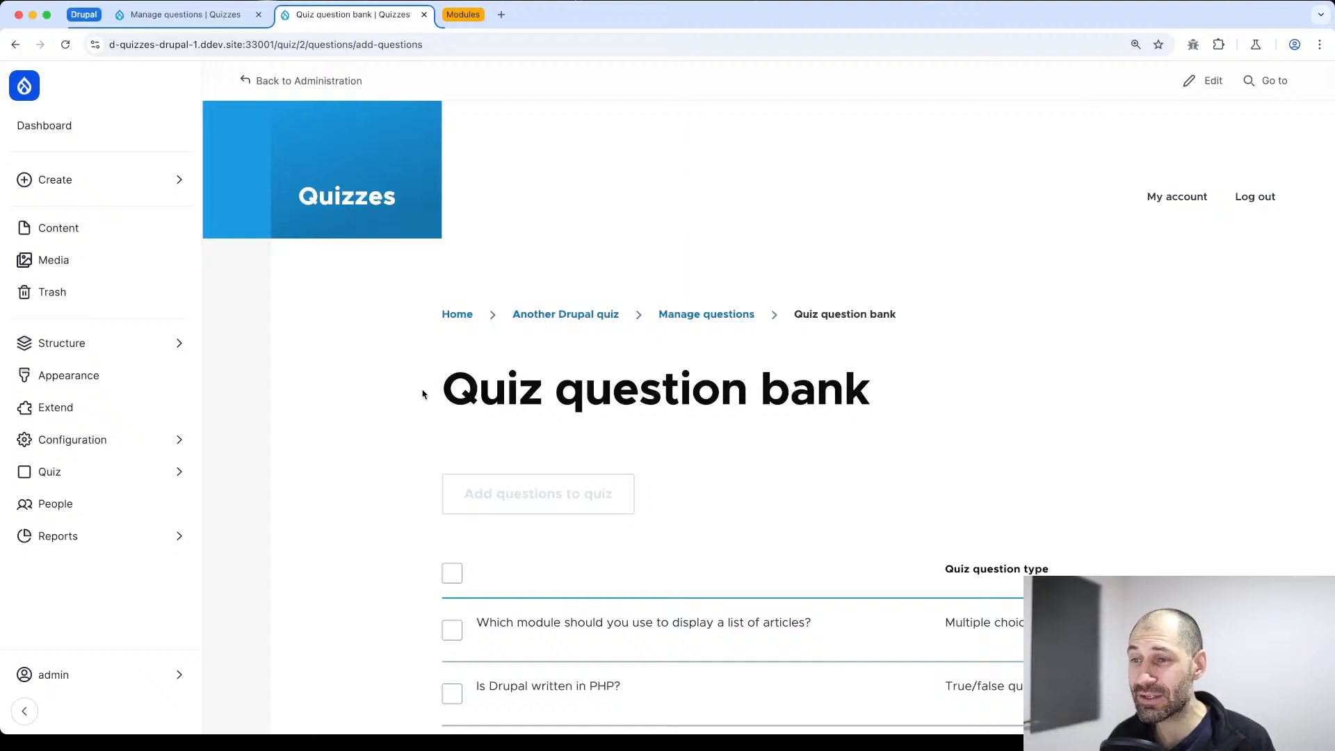
drag(427, 396, 875, 391)
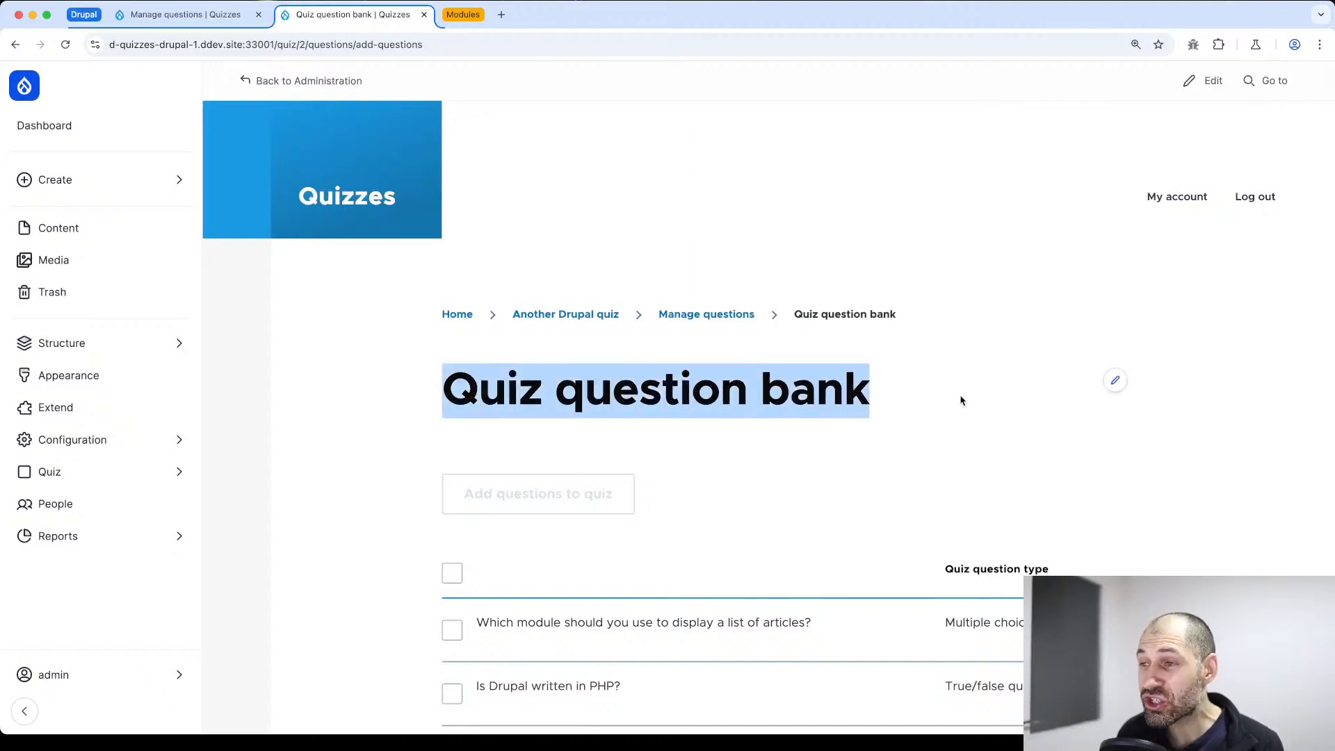
click(941, 398)
scroll(939, 398, down, 4)
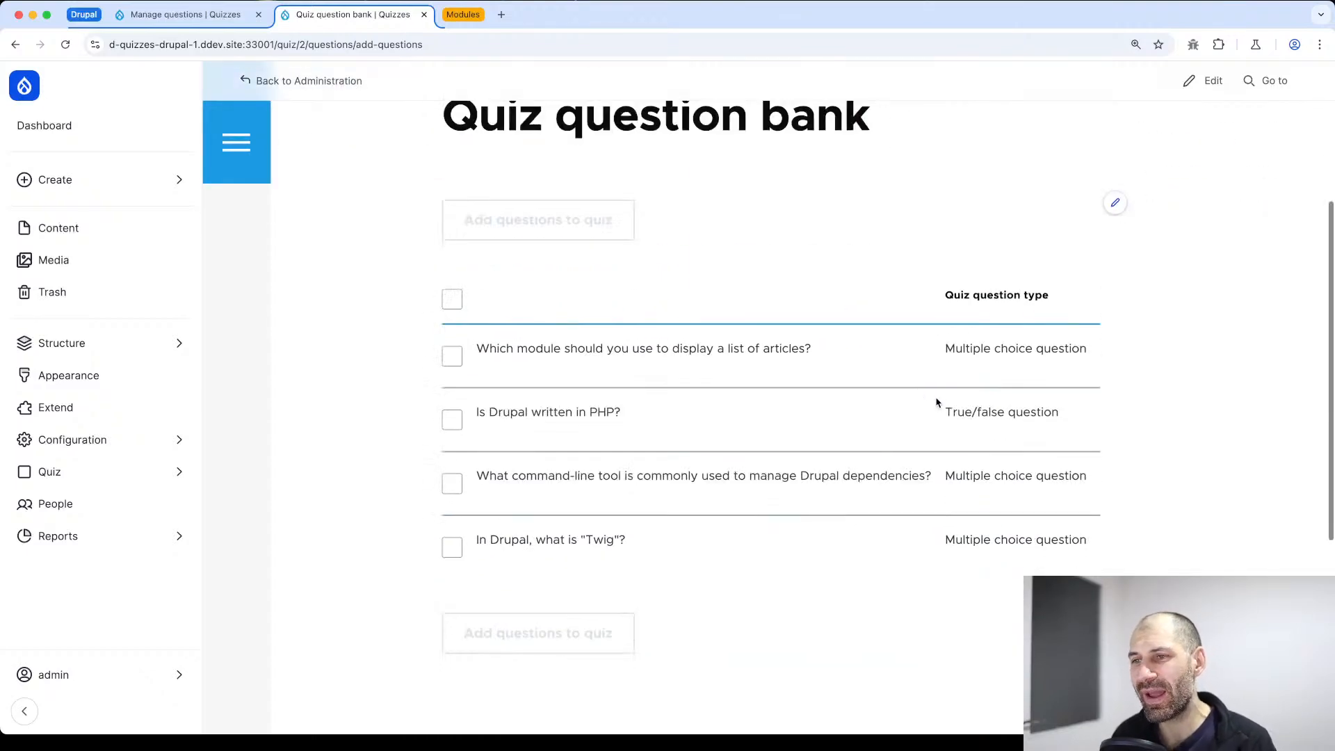
click(457, 360)
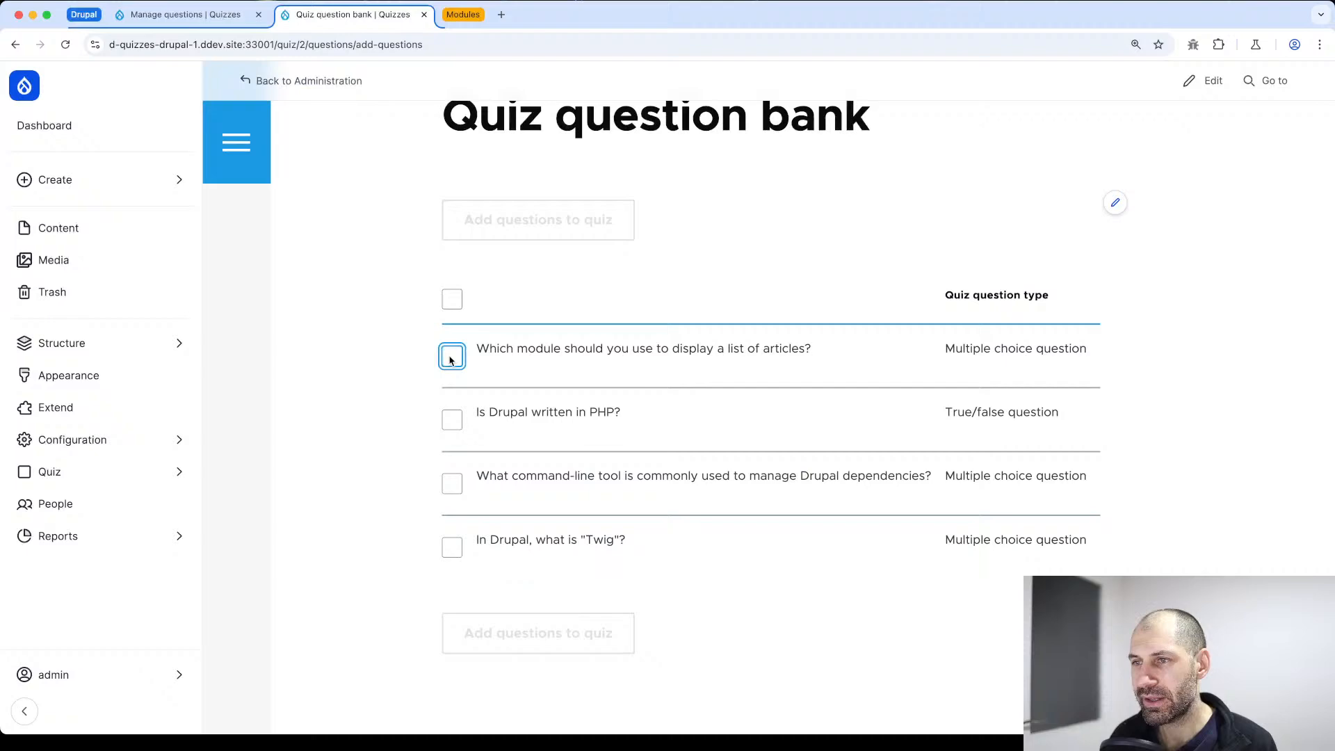
click(451, 485)
click(526, 633)
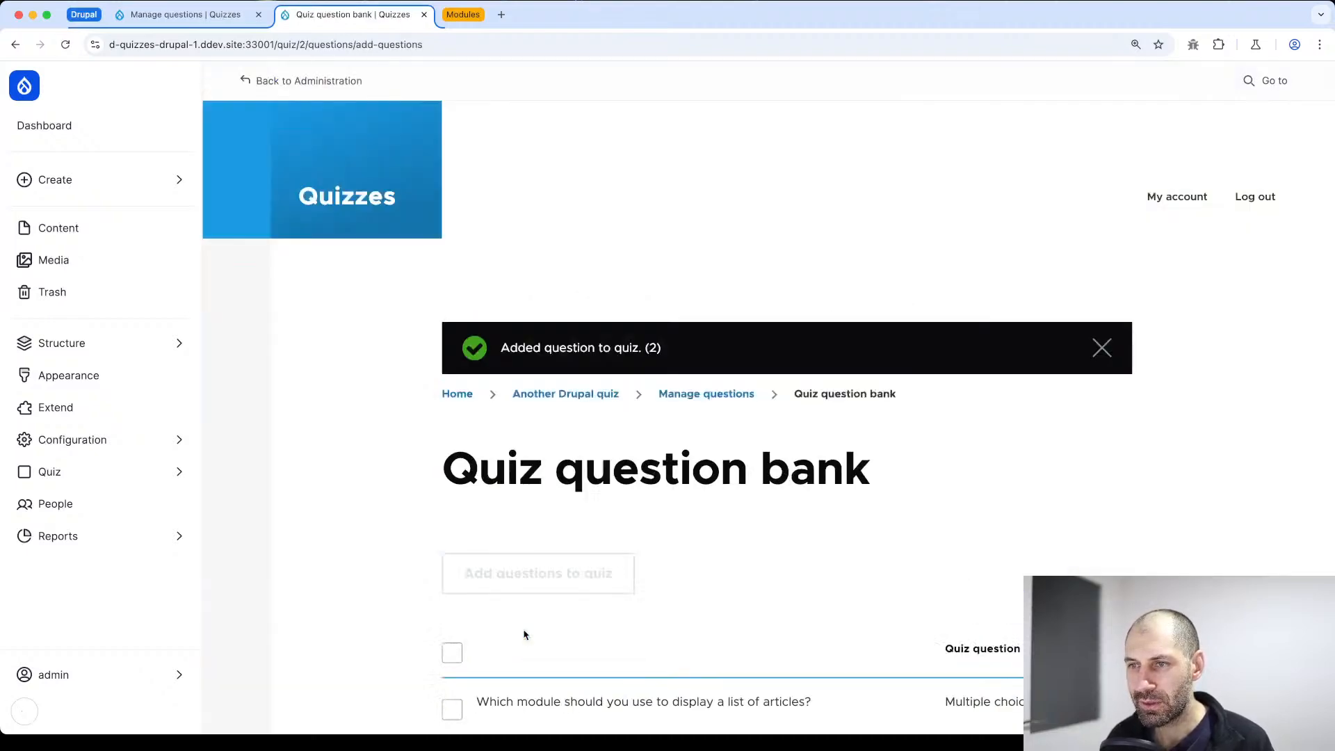
scroll(495, 391, down, 5)
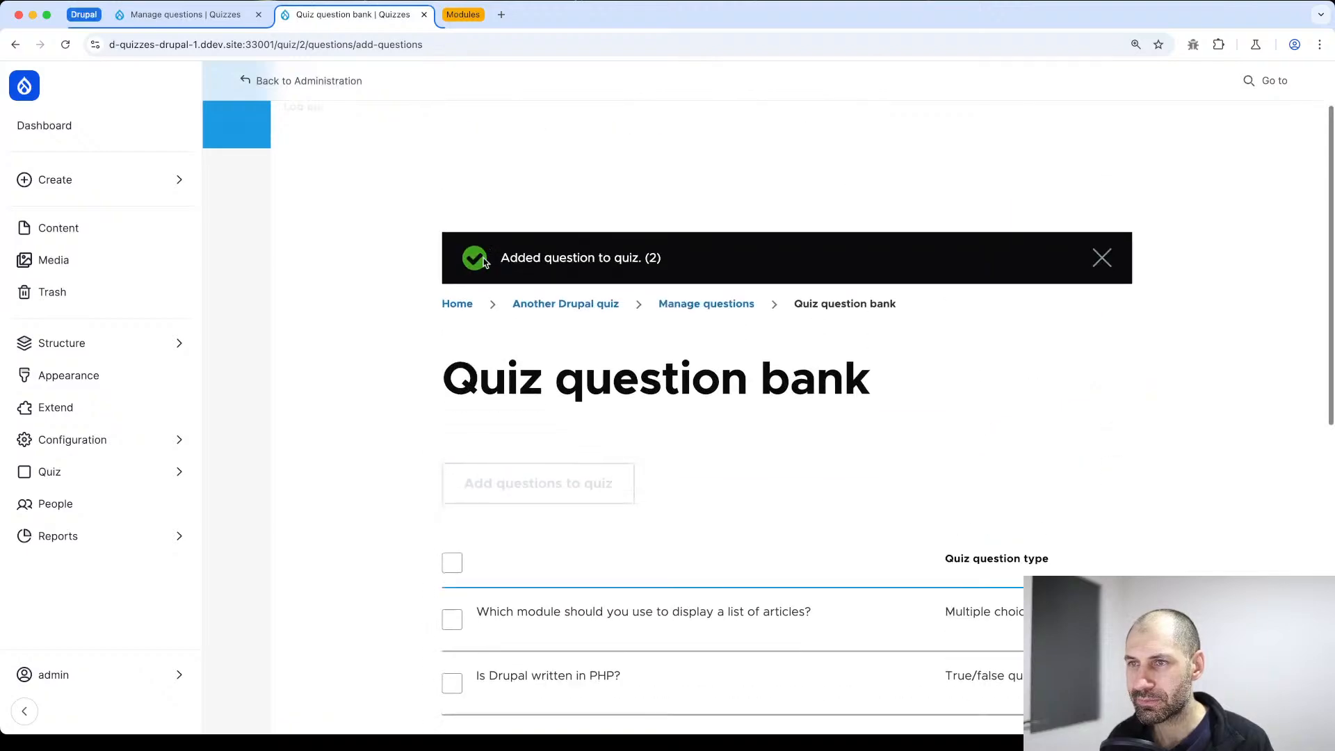
scroll(484, 257, down, 1)
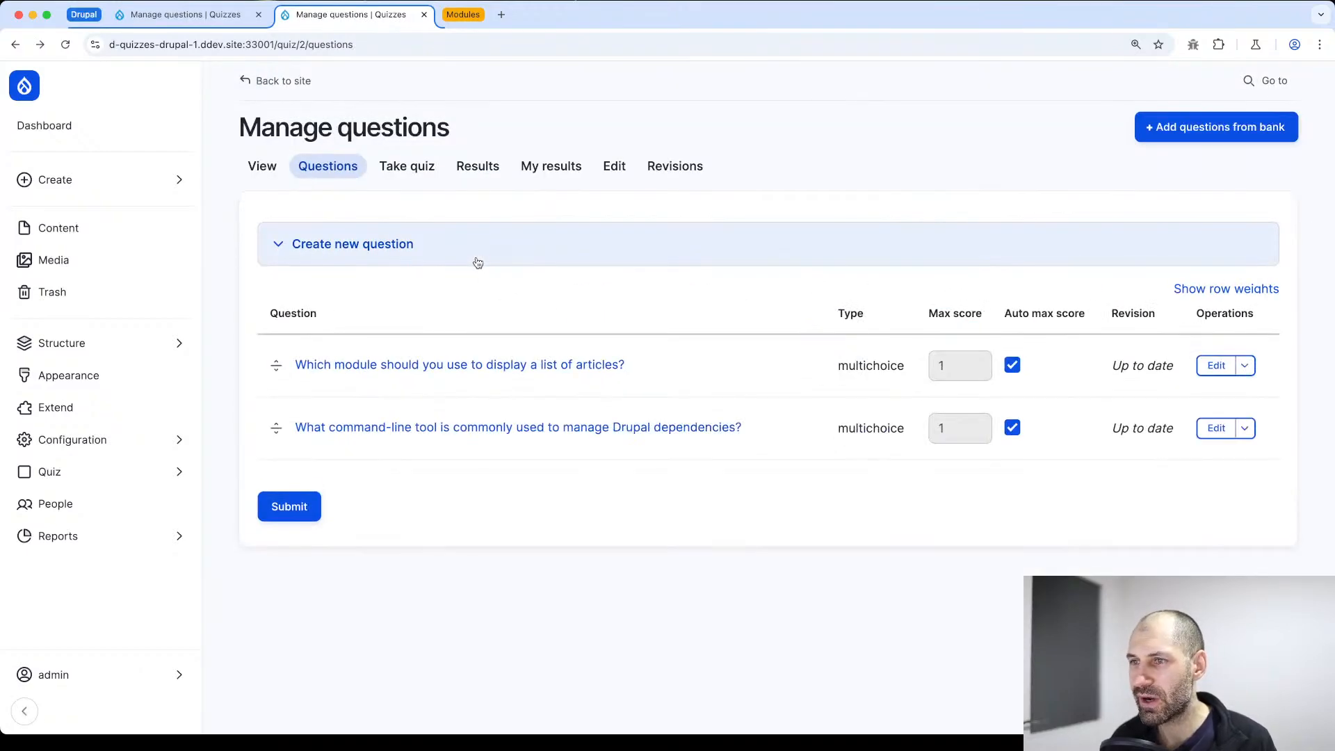
Review the list-of-articles module question's edit form and delete the question entirely, confirming the deletion
click(1218, 370)
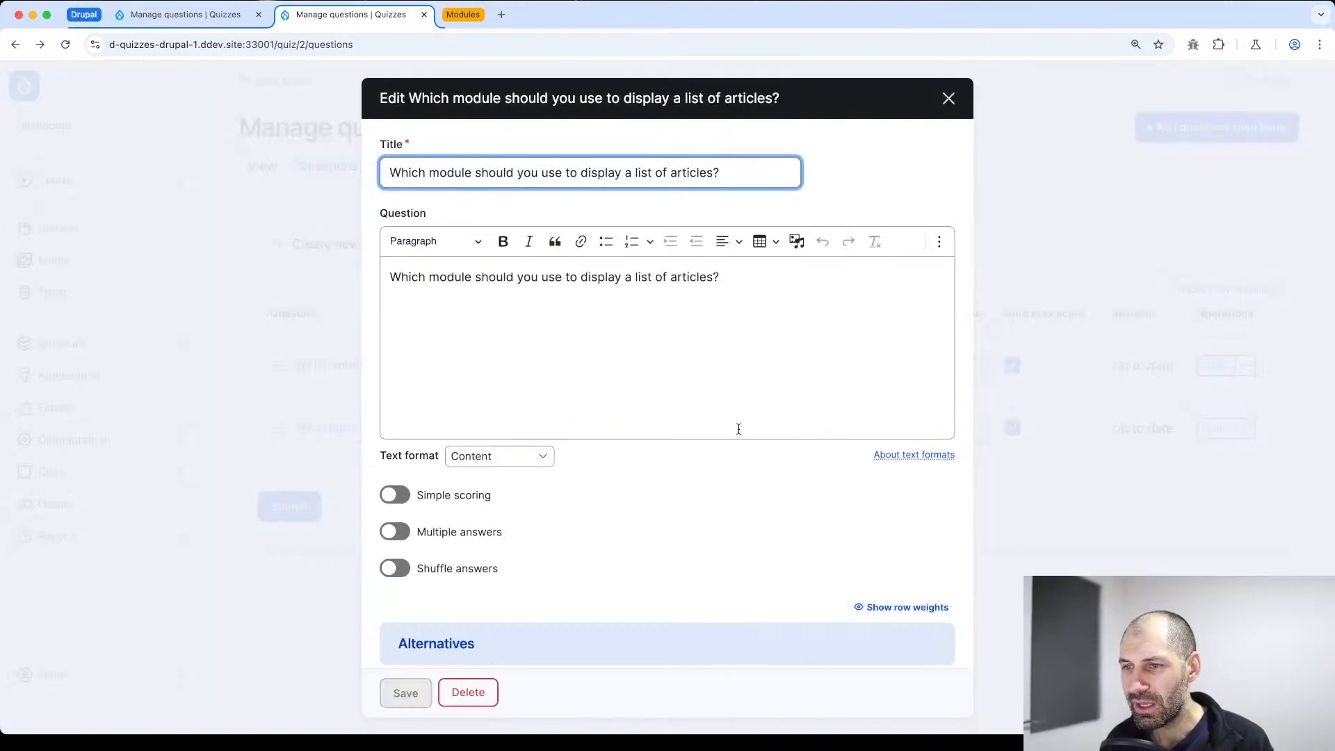
scroll(696, 472, down, 10)
scroll(649, 523, down, 15)
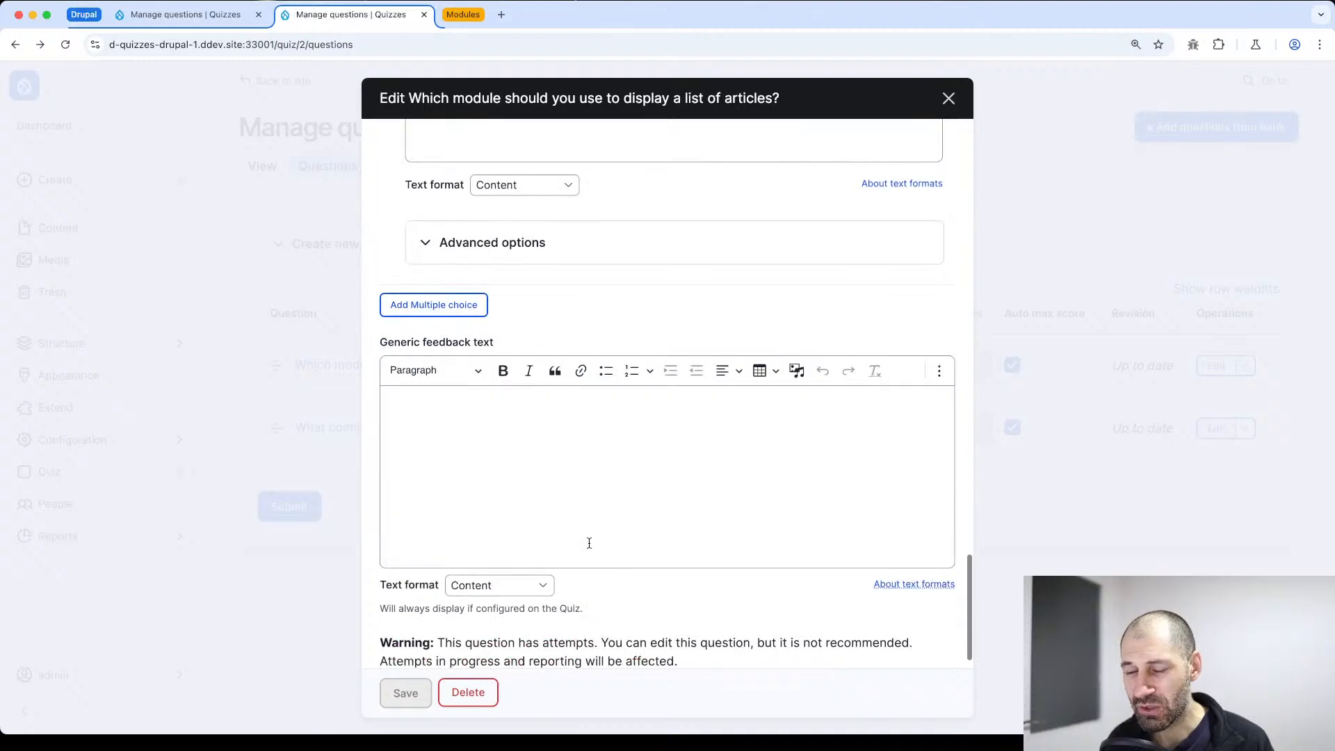
scroll(590, 540, down, 2)
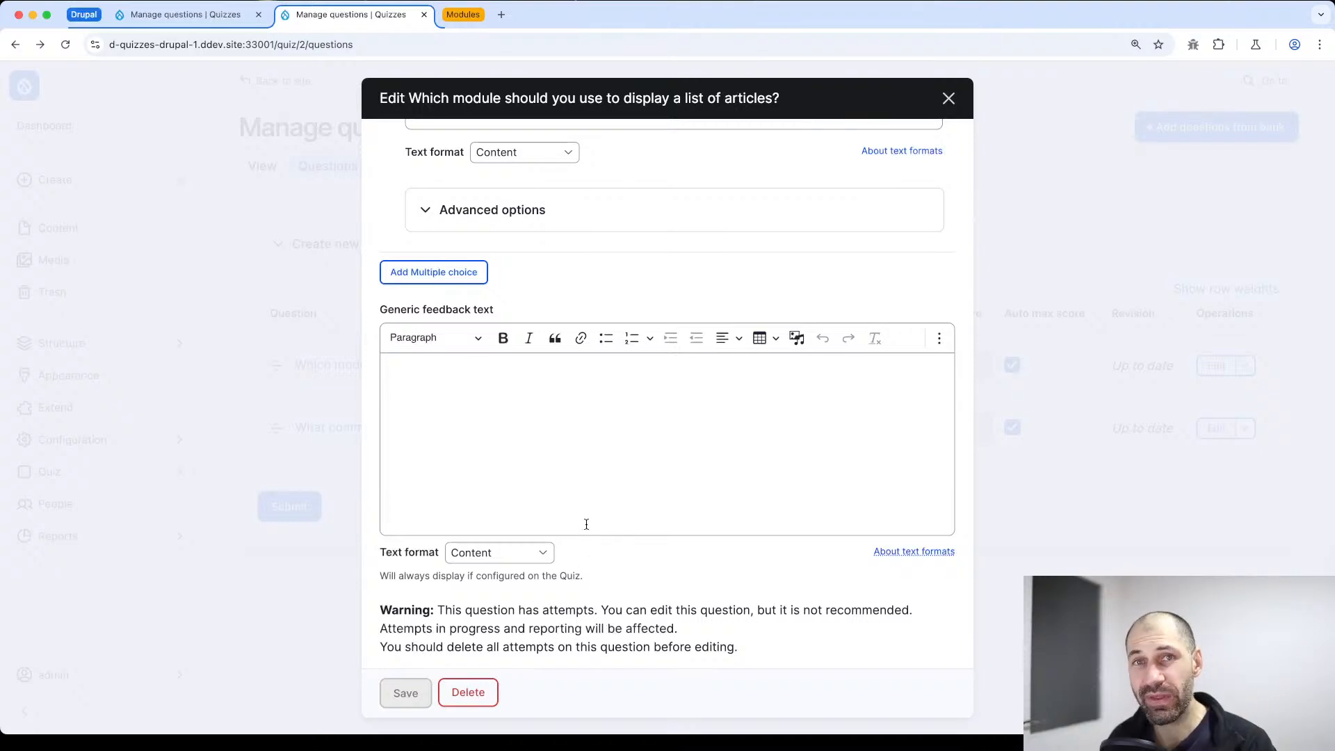
scroll(586, 525, up, 5)
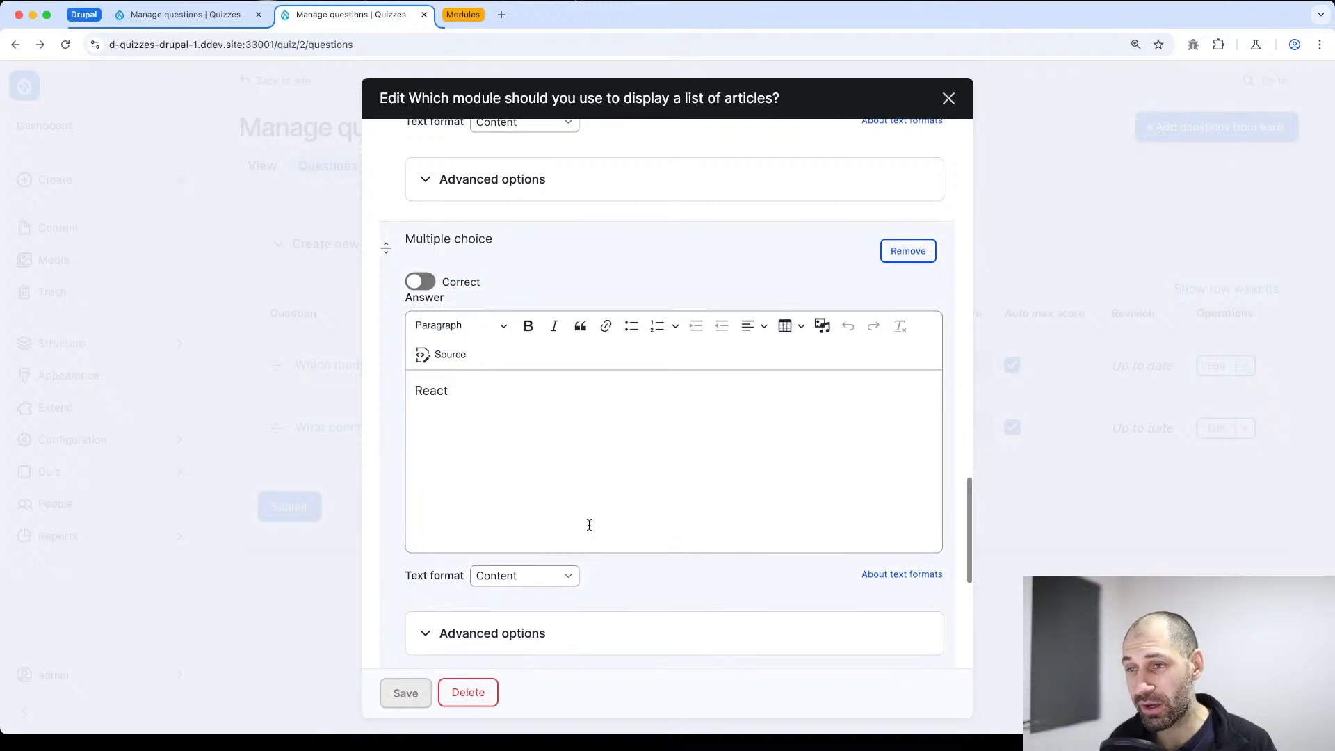
scroll(592, 525, up, 5)
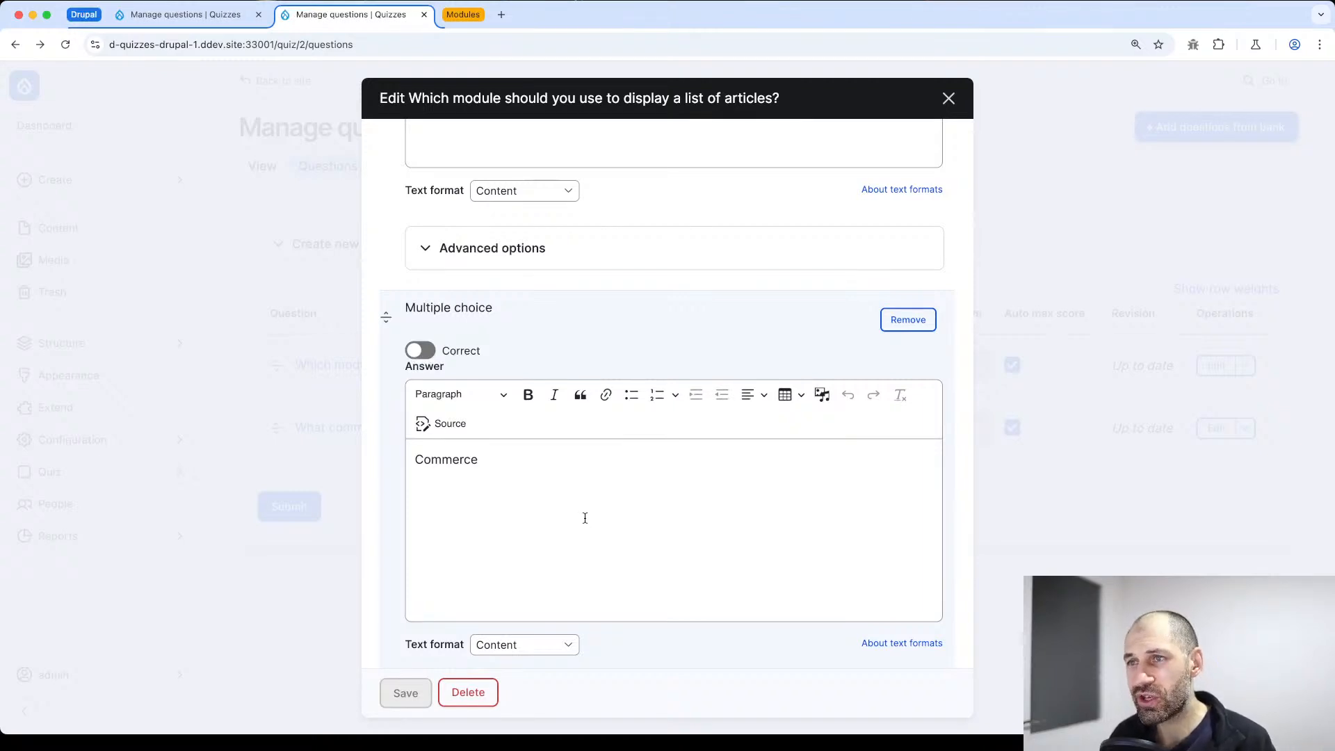
scroll(585, 518, up, 5)
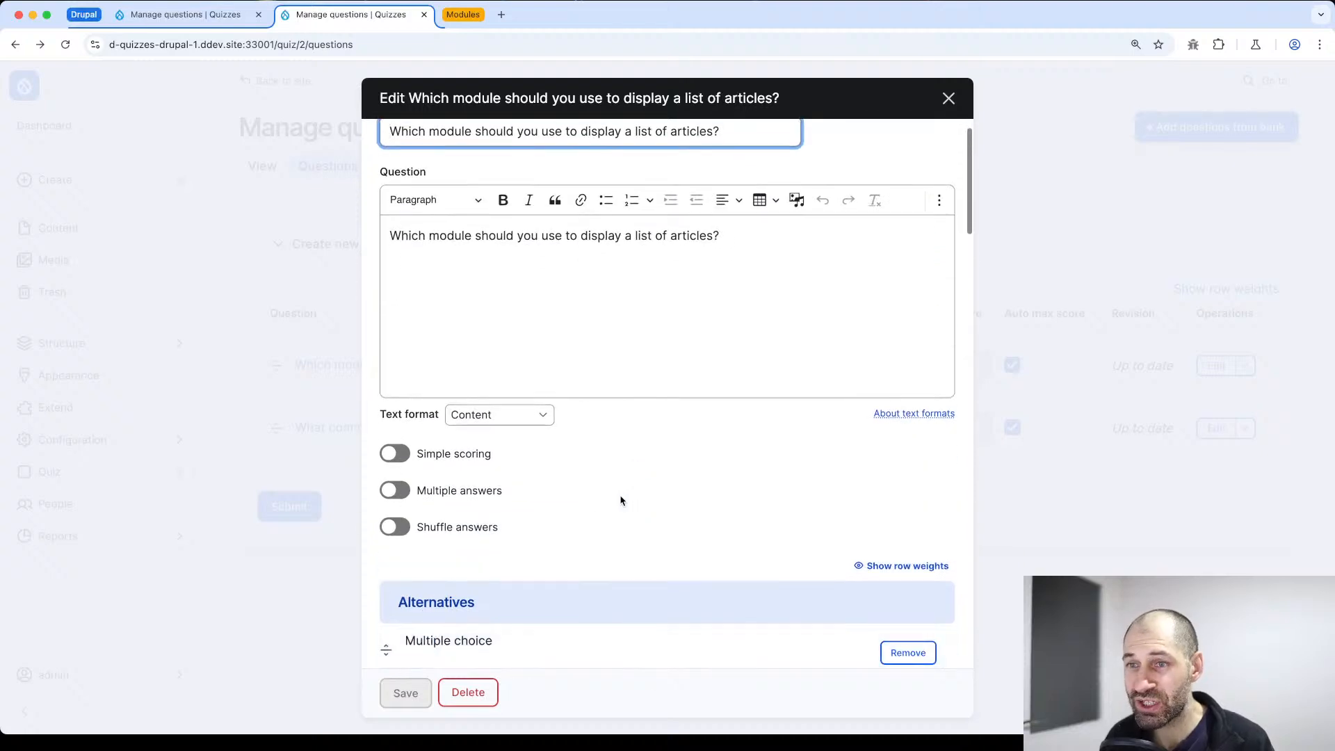
click(471, 693)
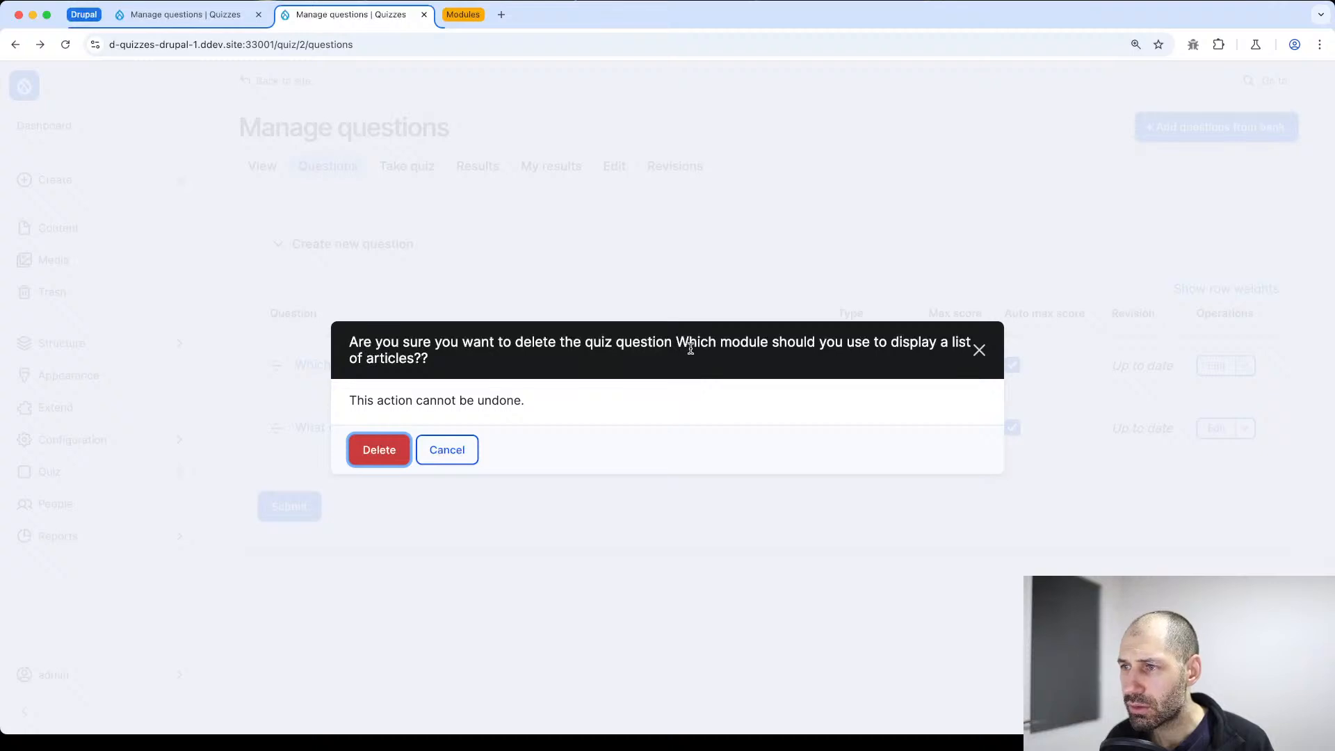
click(379, 453)
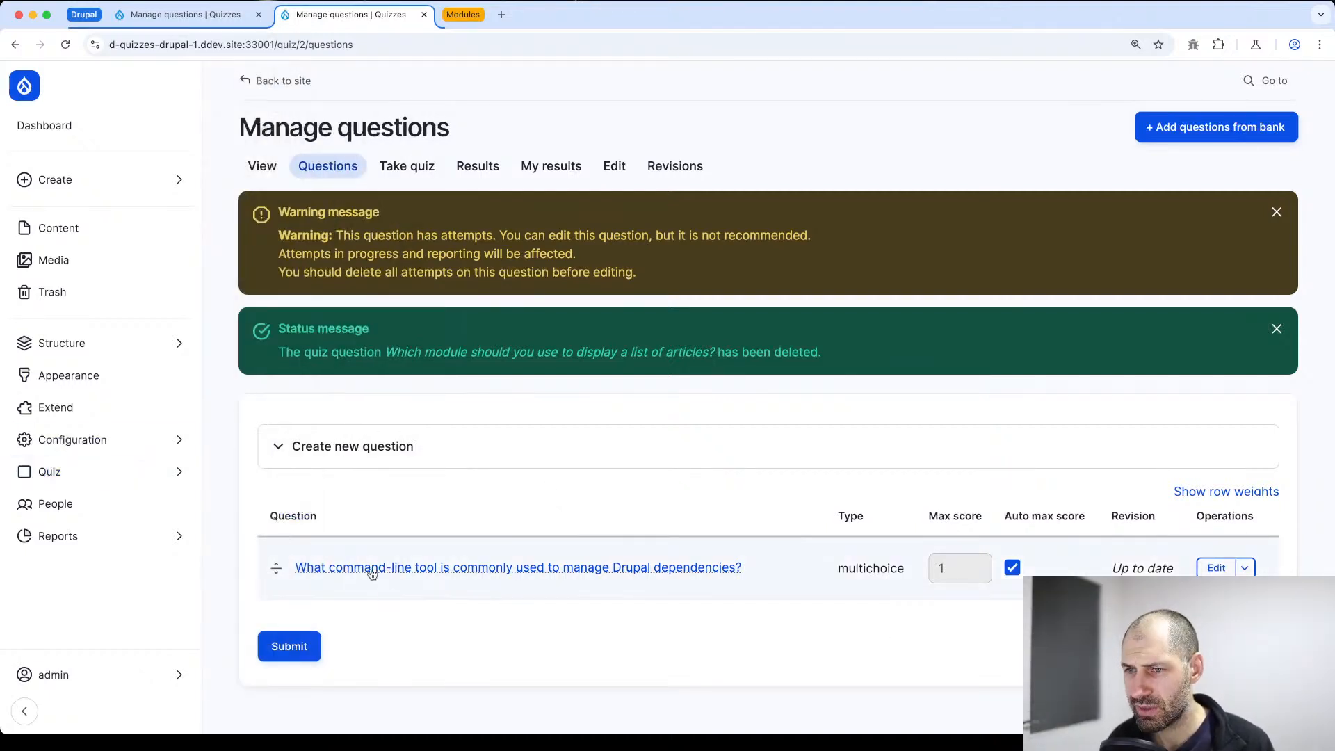
Check the remove and the delete confirmations for the command-line dependency tool question, cancelling both
click(1245, 567)
click(1223, 596)
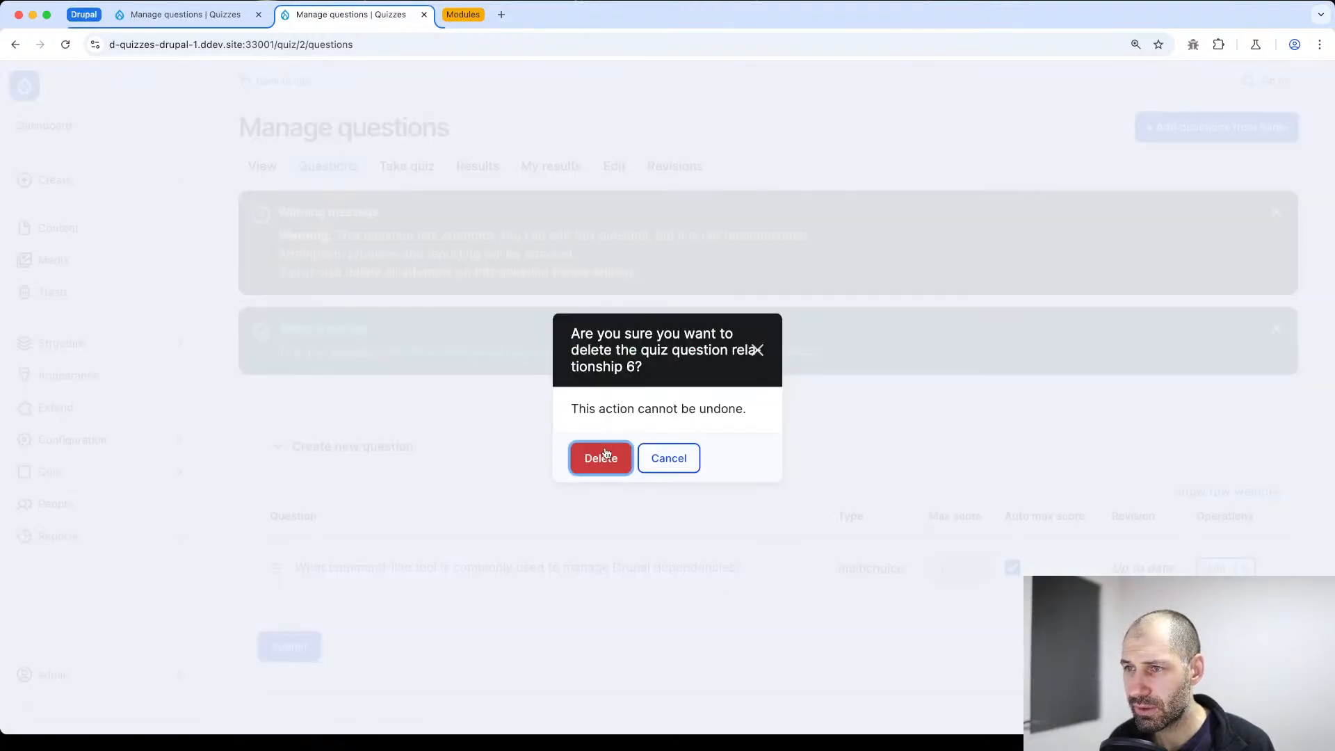
click(669, 458)
click(1217, 568)
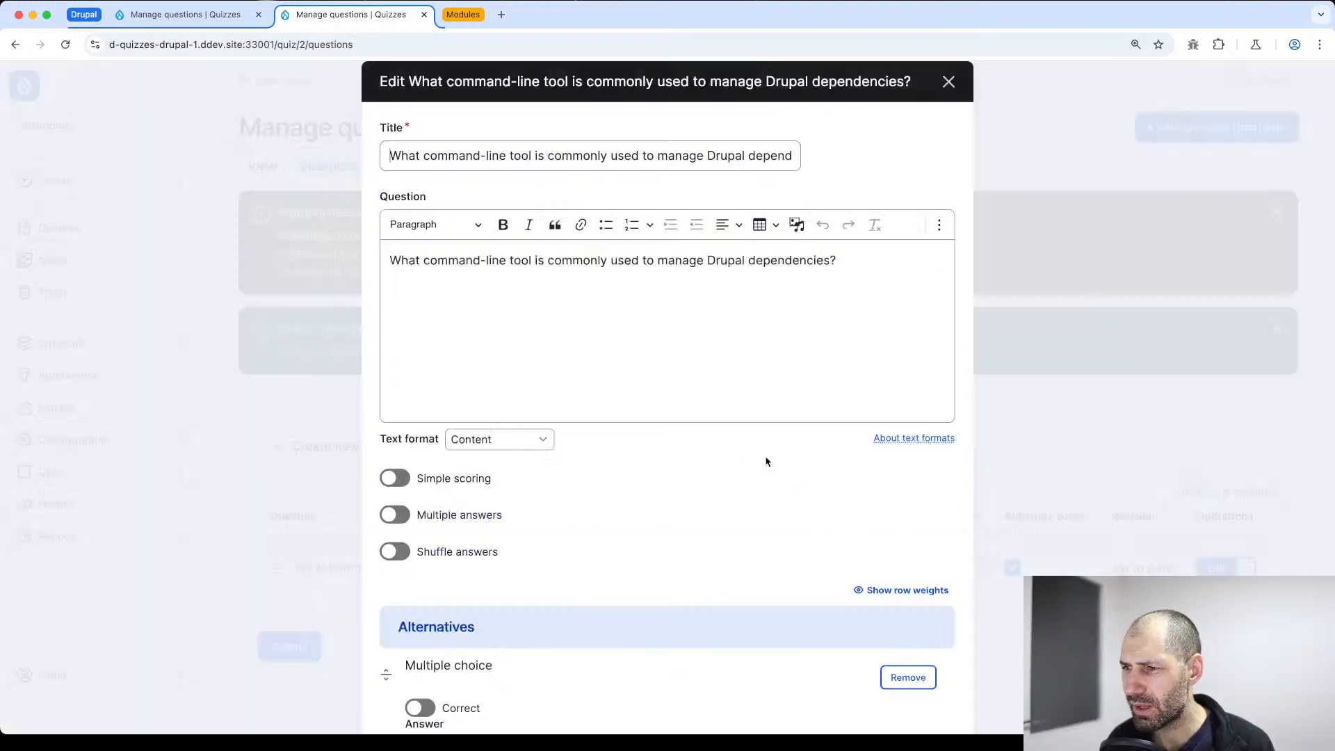
scroll(799, 470, down, 10)
click(468, 692)
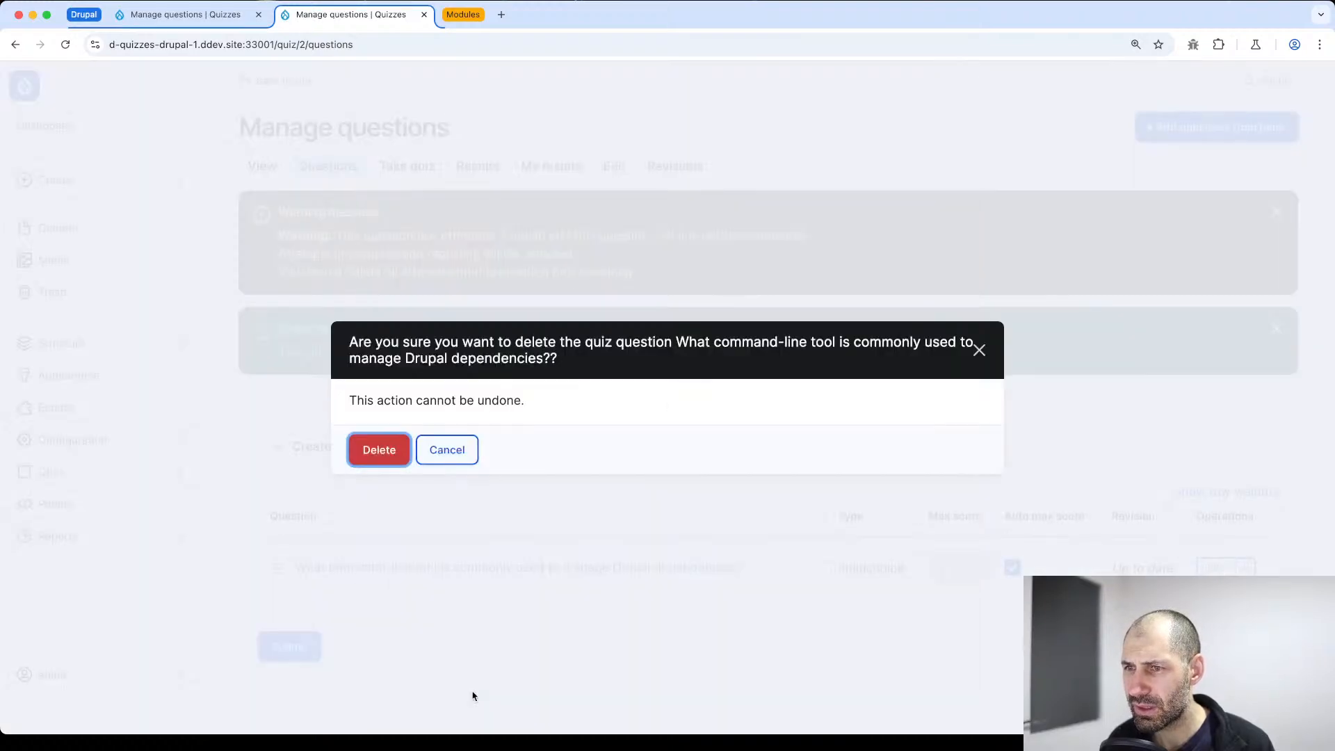
click(451, 448)
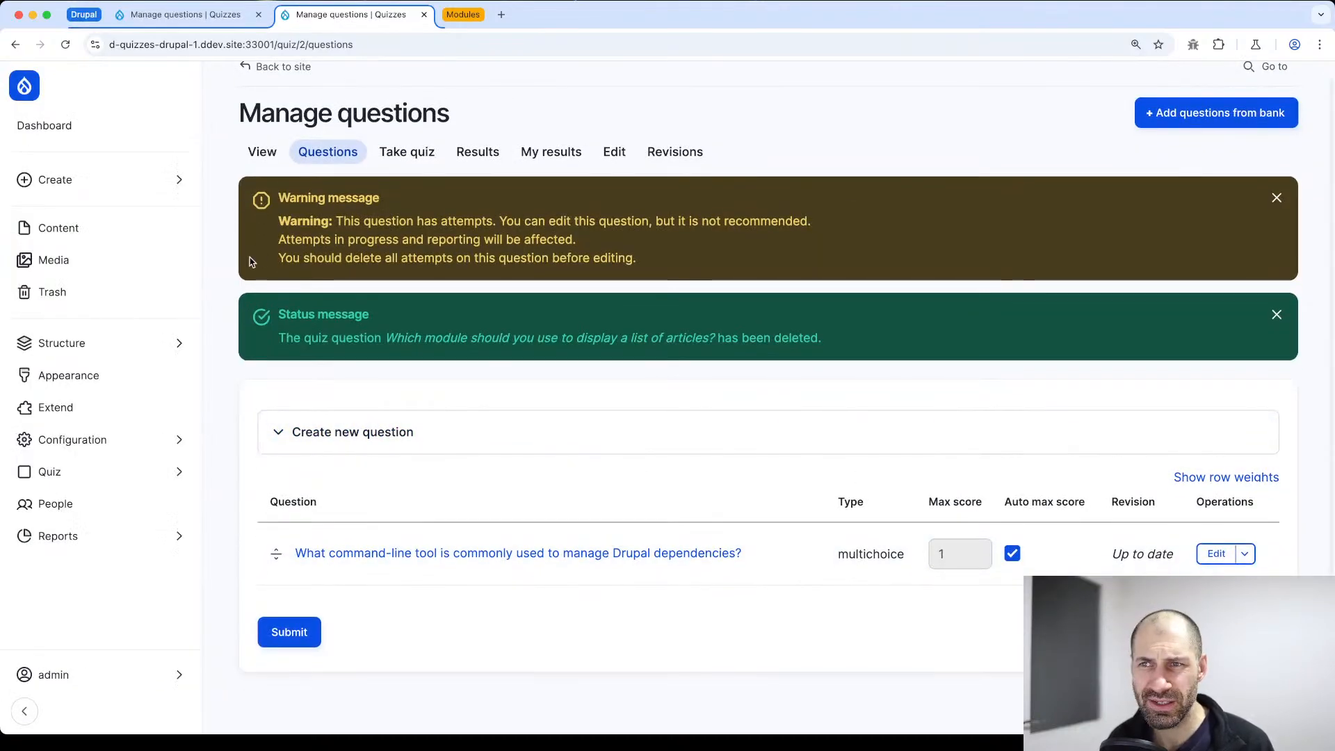
Try to view the "Another Drupal quiz" page, and open the question management page of the "Do you know Drupal" quiz
click(263, 166)
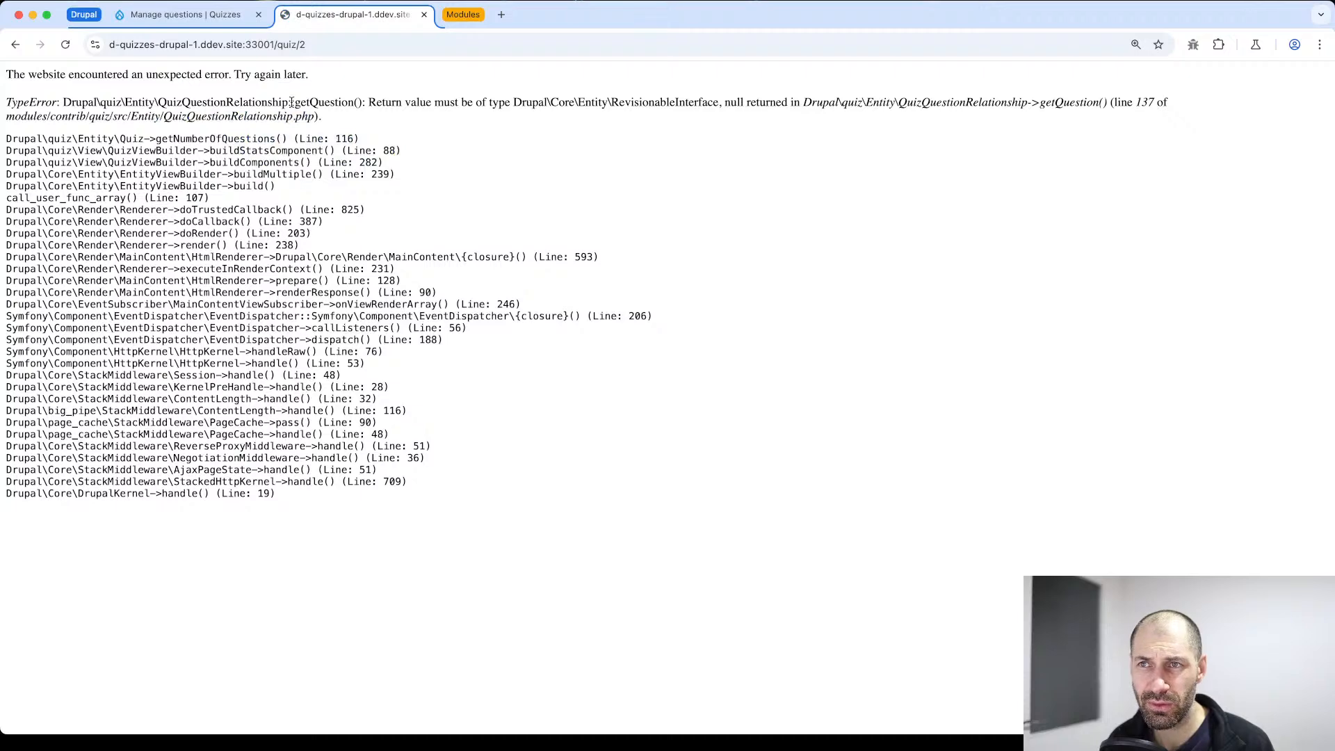
key(super+bracketleft)
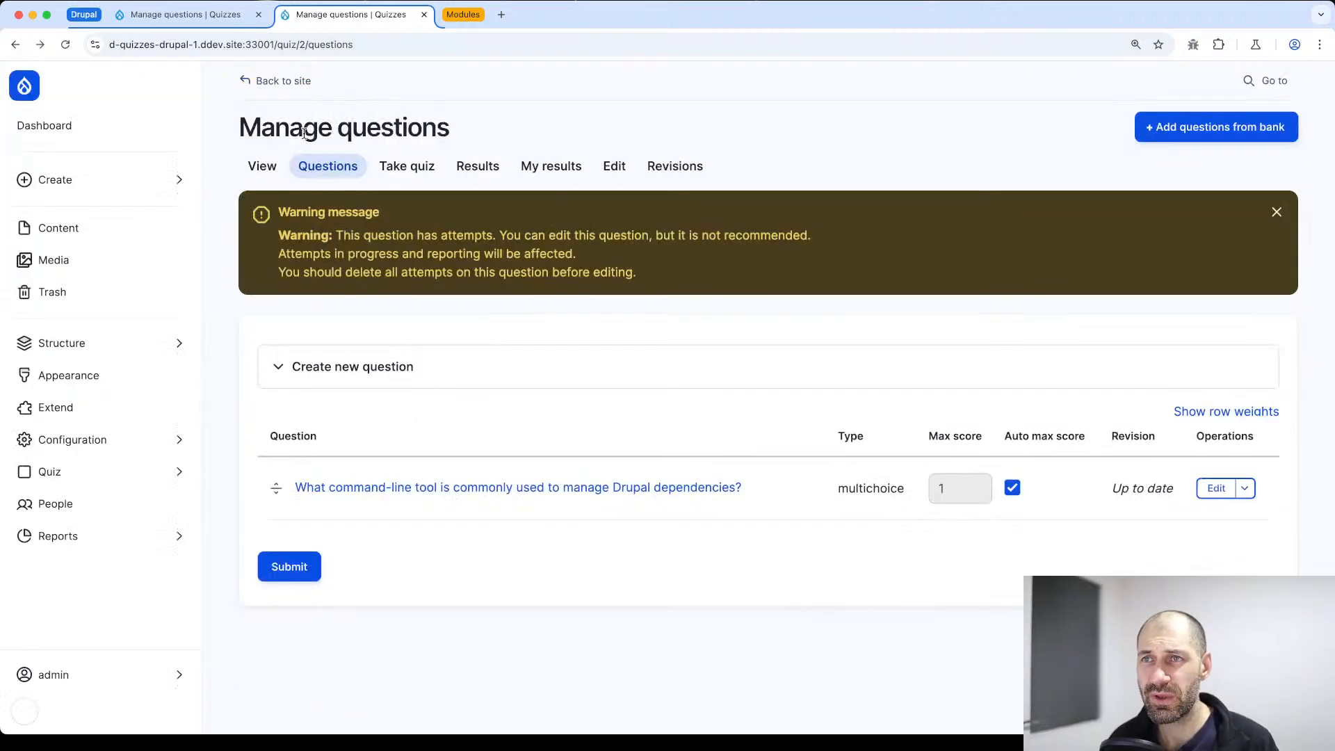
click(116, 473)
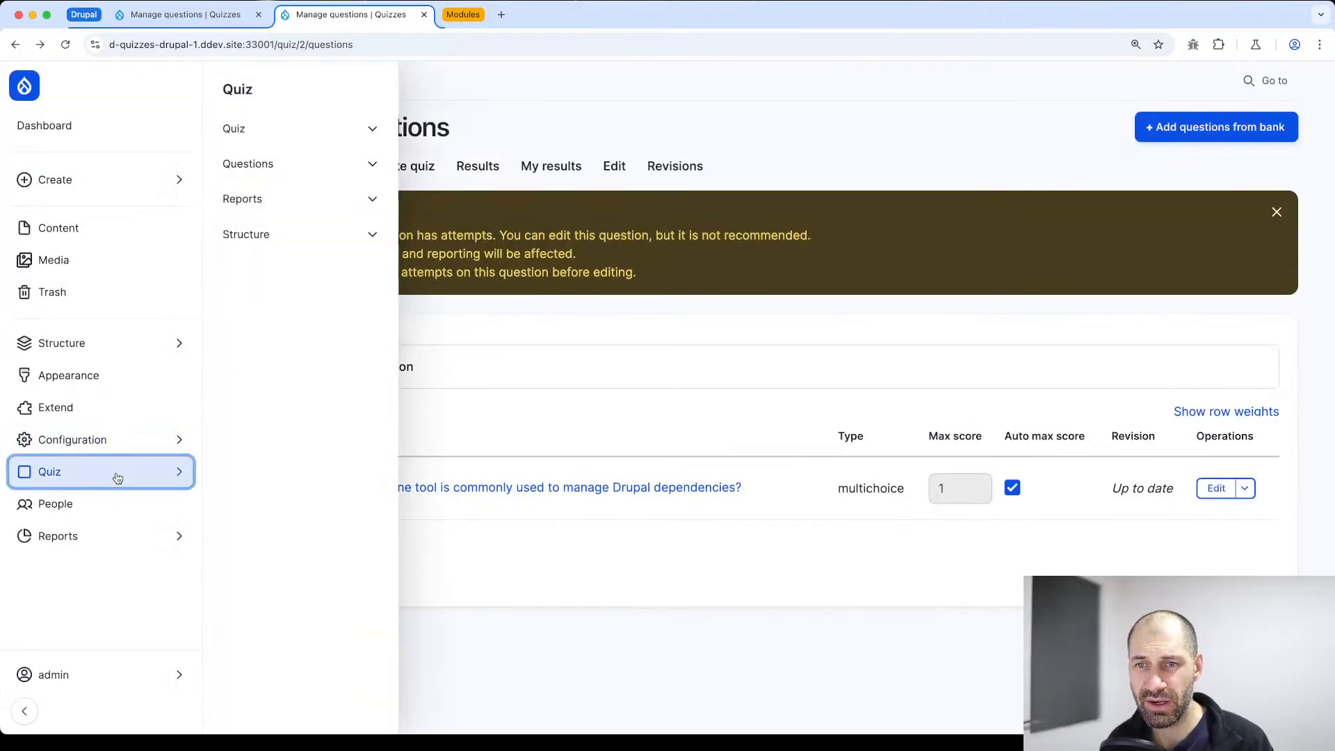
click(276, 130)
click(268, 158)
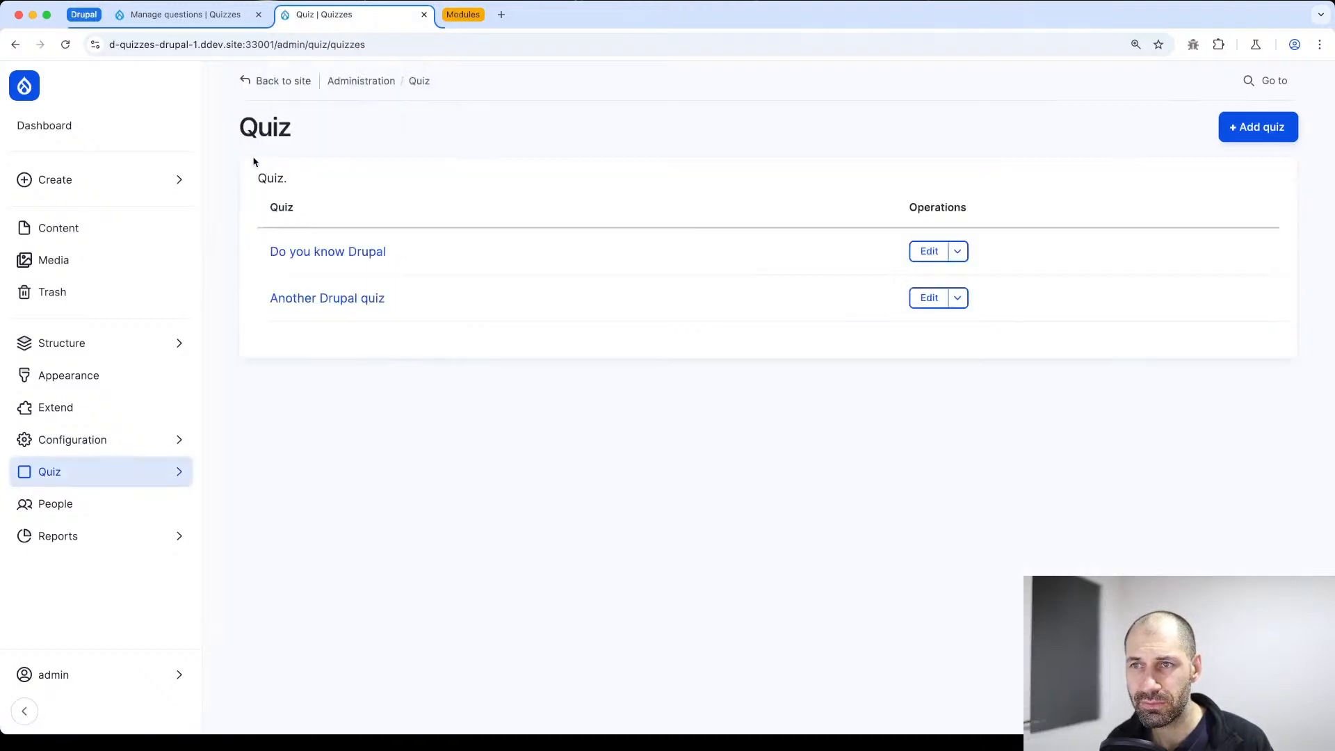
click(334, 252)
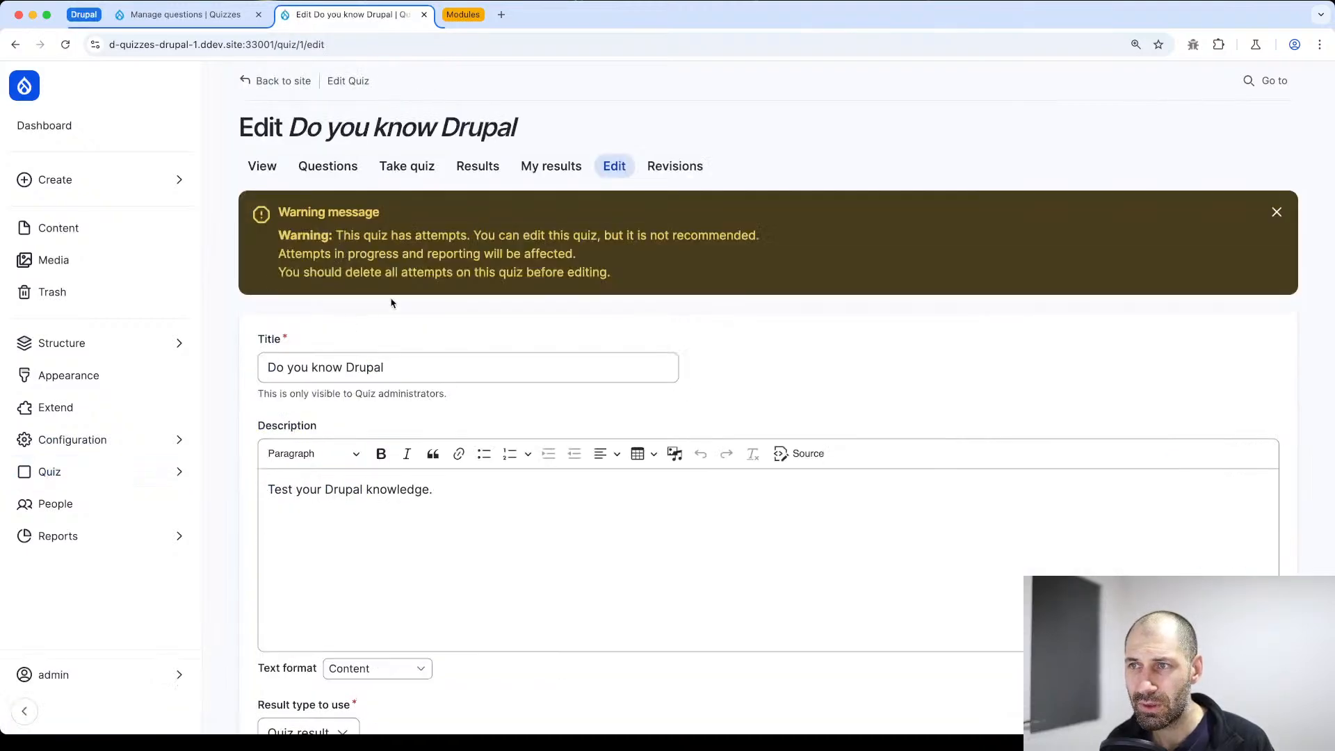
click(316, 175)
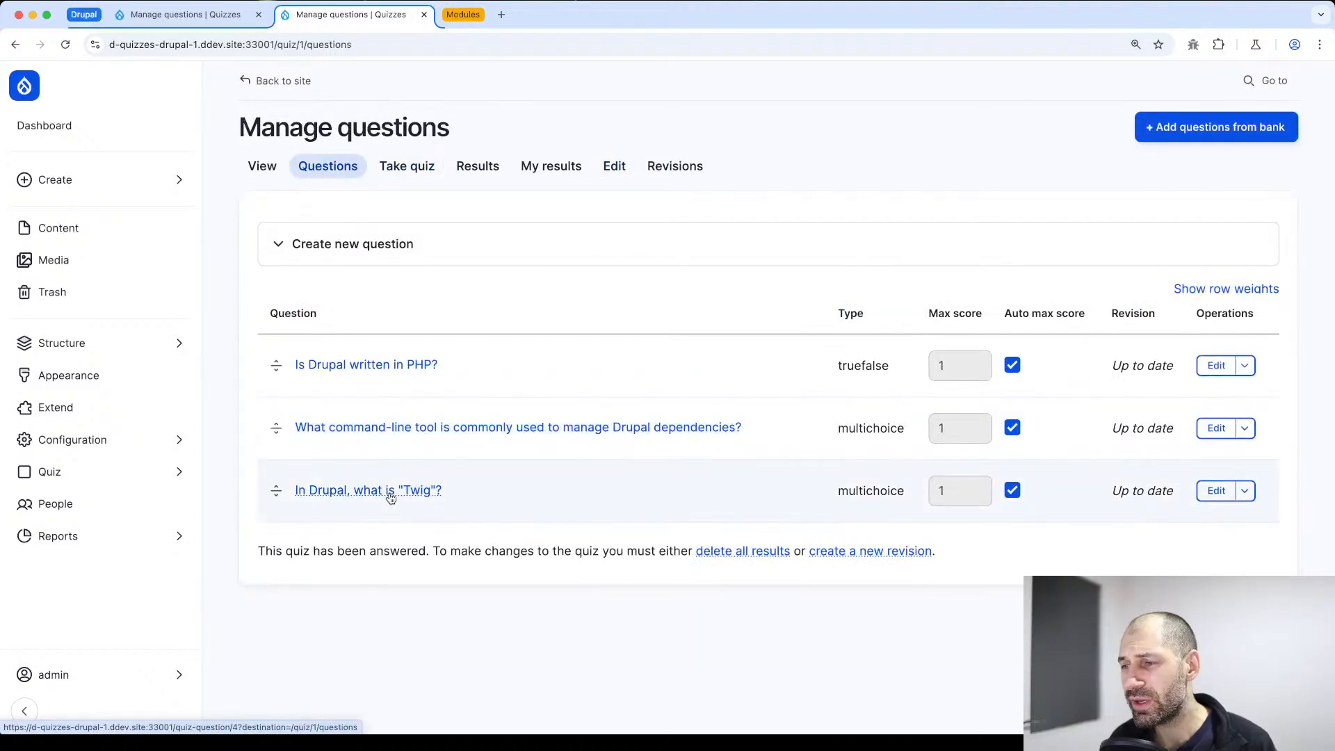
Check the delete confirmation and the remove option for the "Is Drupal written in PHP?" question without applying either
click(1202, 370)
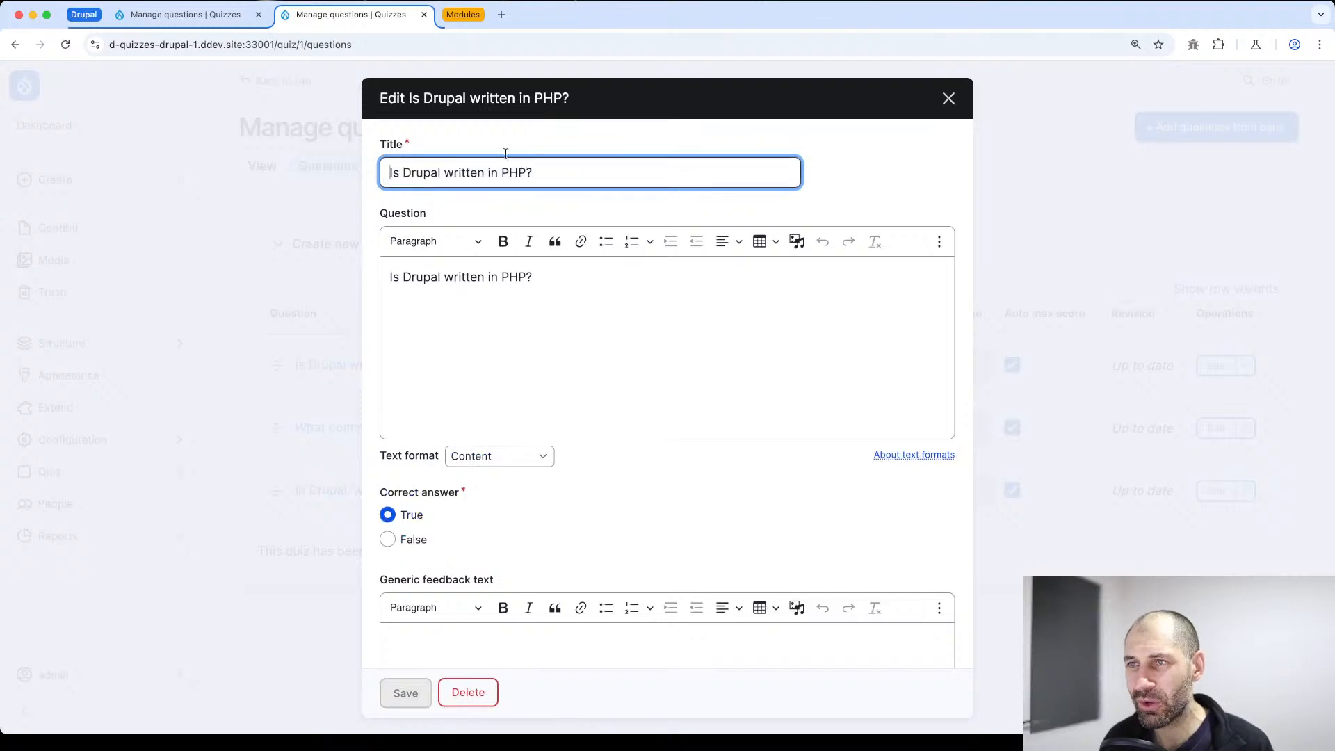
scroll(501, 149, down, 5)
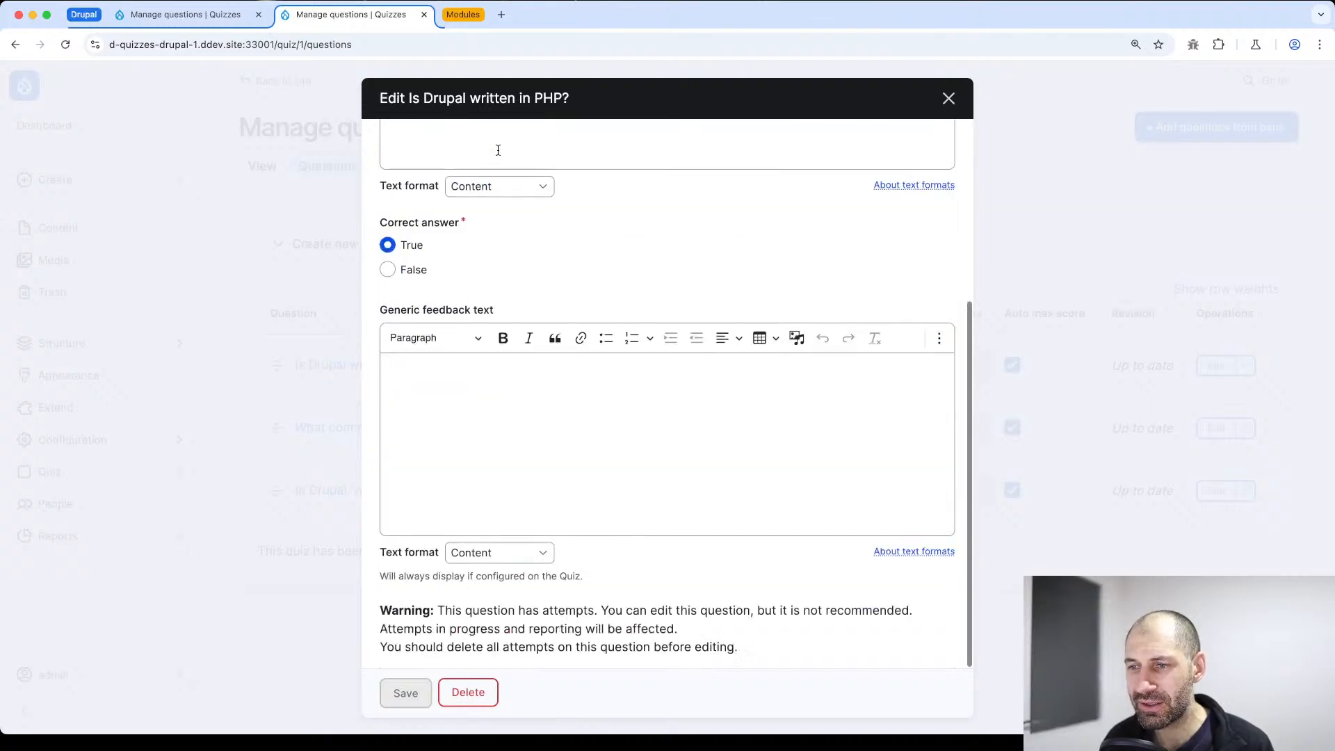
click(468, 693)
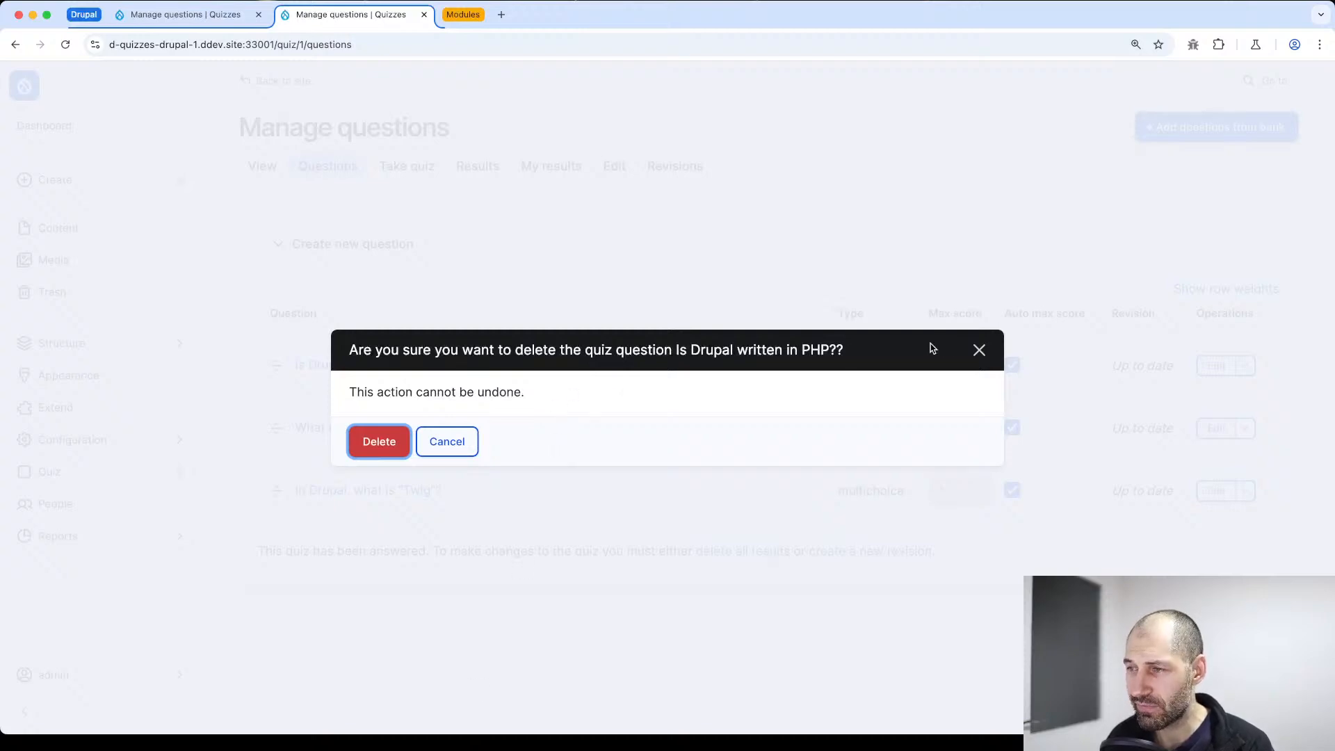
click(980, 350)
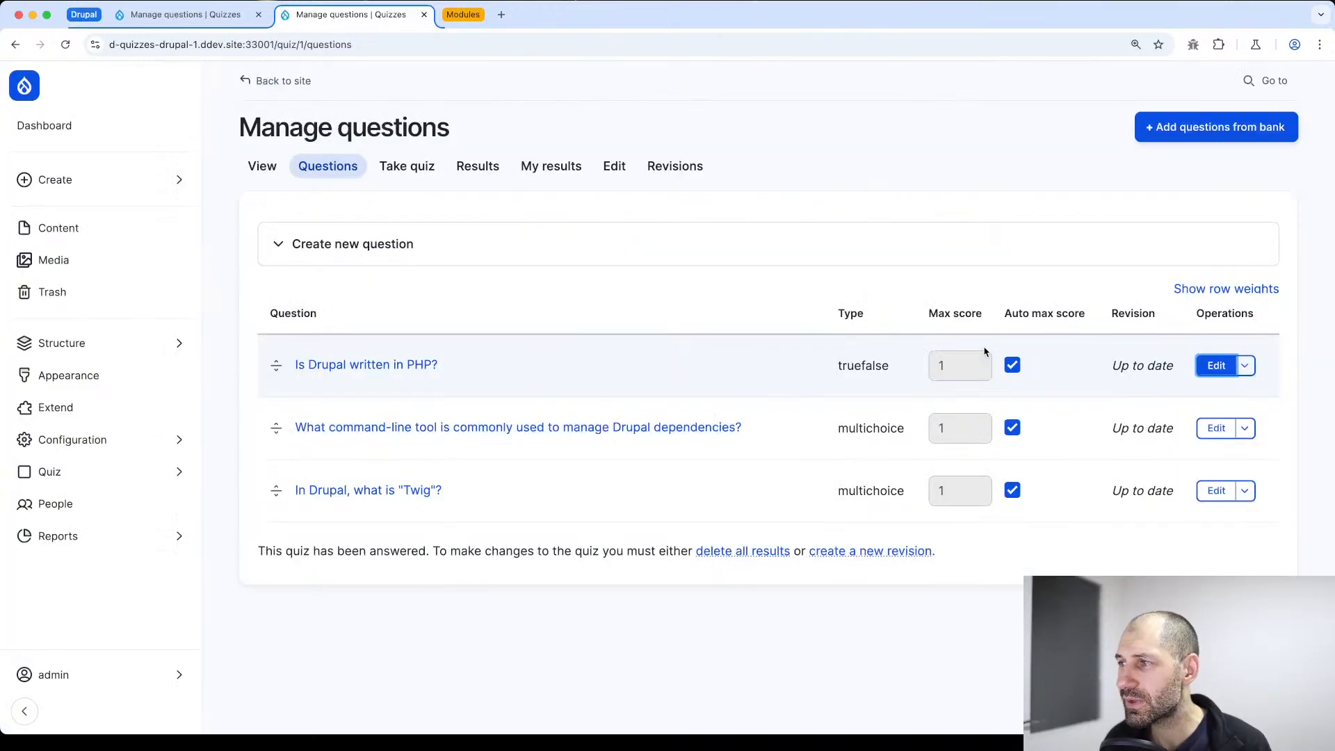
click(1246, 367)
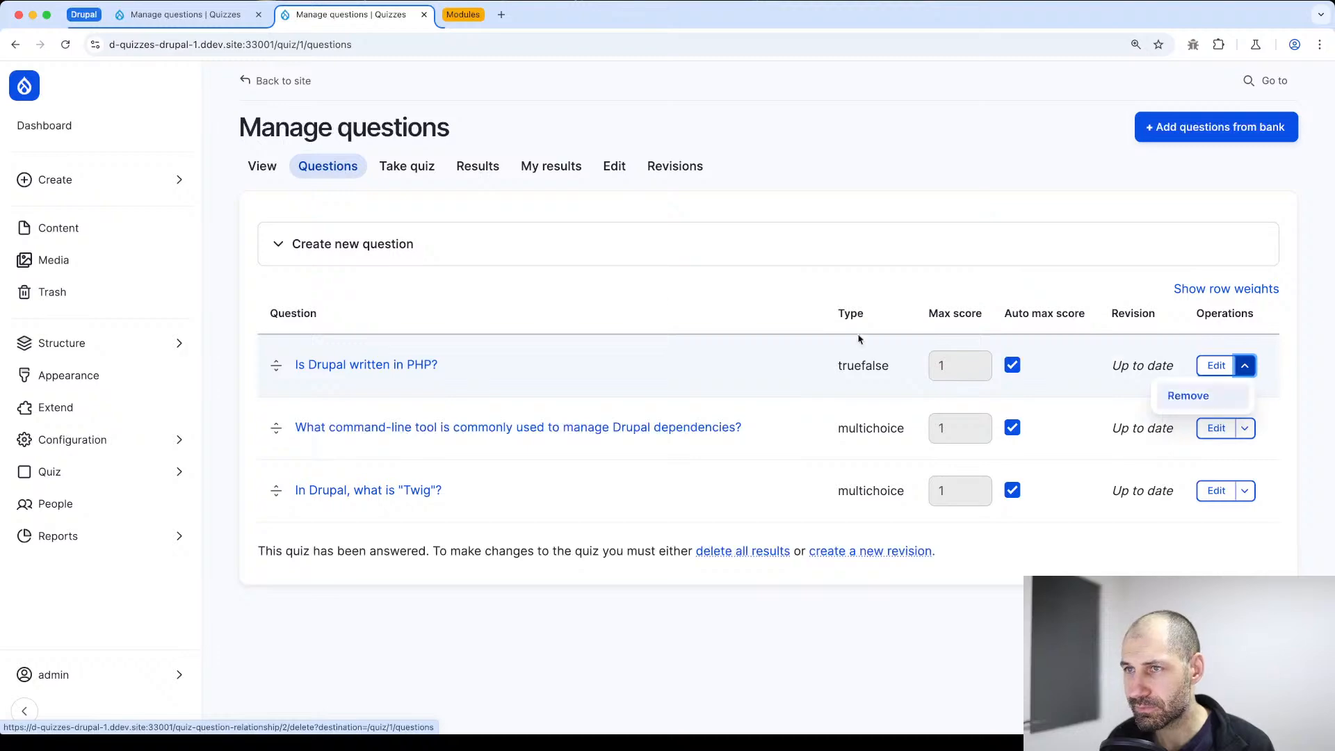
click(408, 167)
key(super+Left)
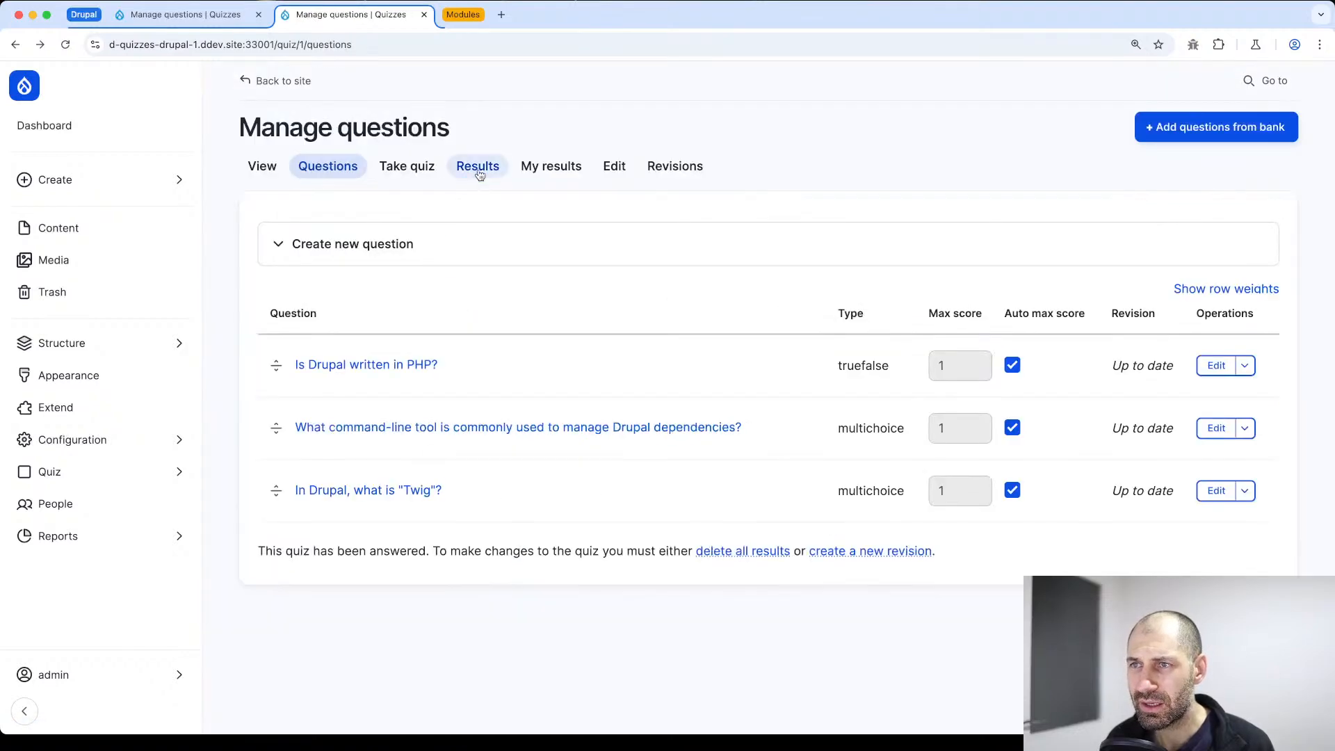
Open the results of the "Do you know Drupal" quiz and try to score its finished attempt
click(479, 169)
scroll(506, 555, down, 4)
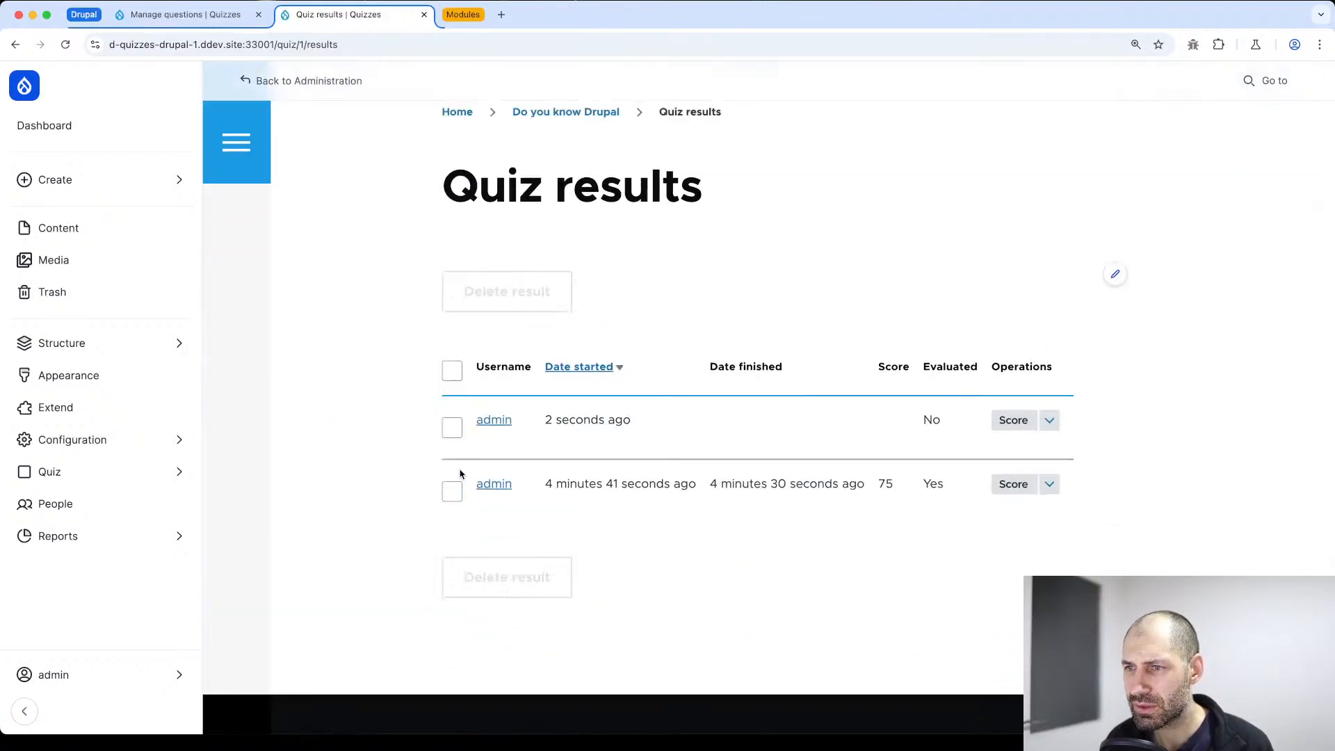
click(1021, 491)
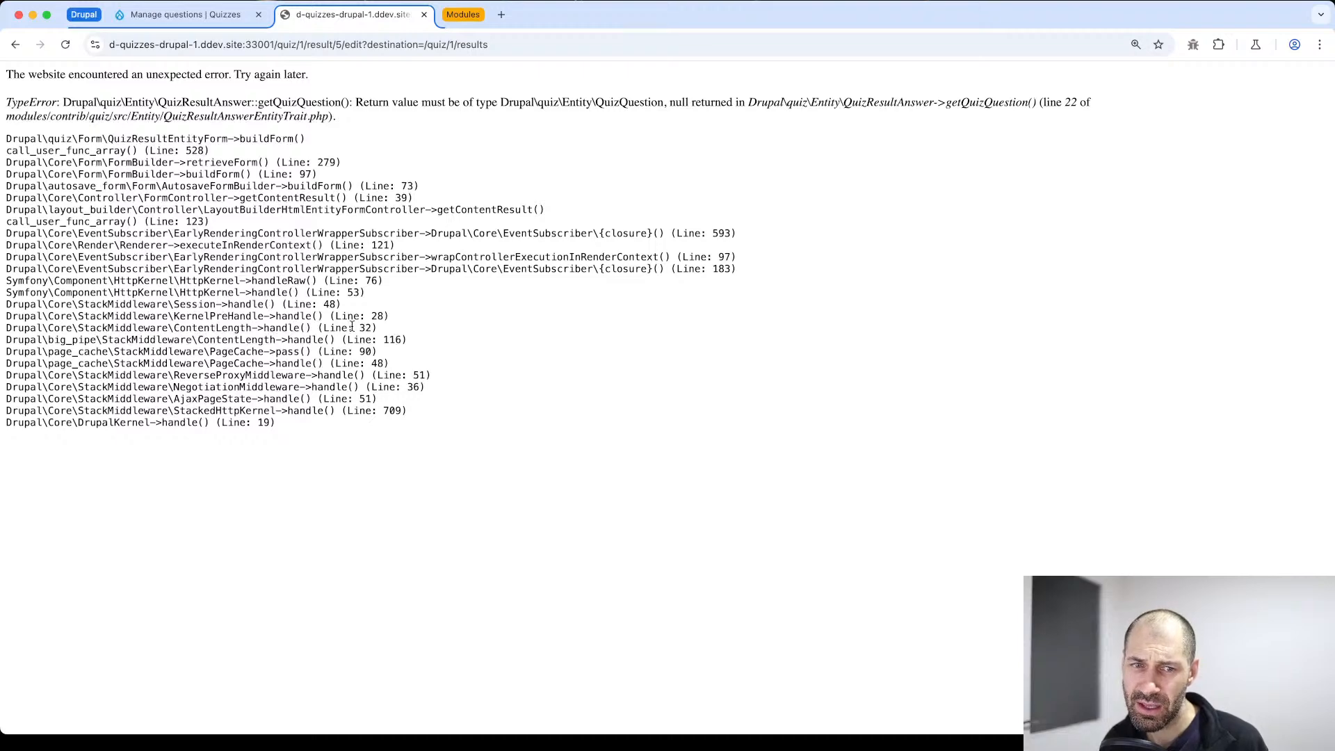
key(super+Left)
Delete all results of the "Do you know Drupal" quiz and reload its results page
click(452, 370)
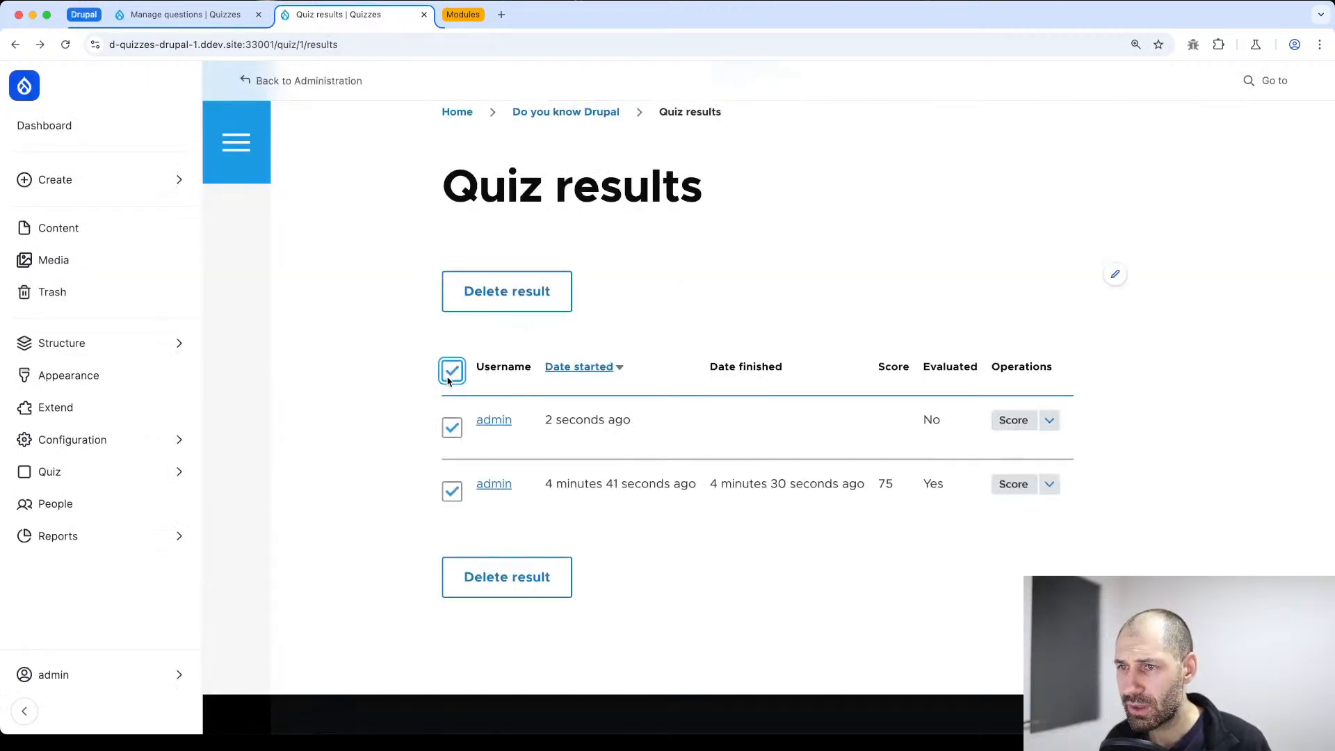
click(489, 598)
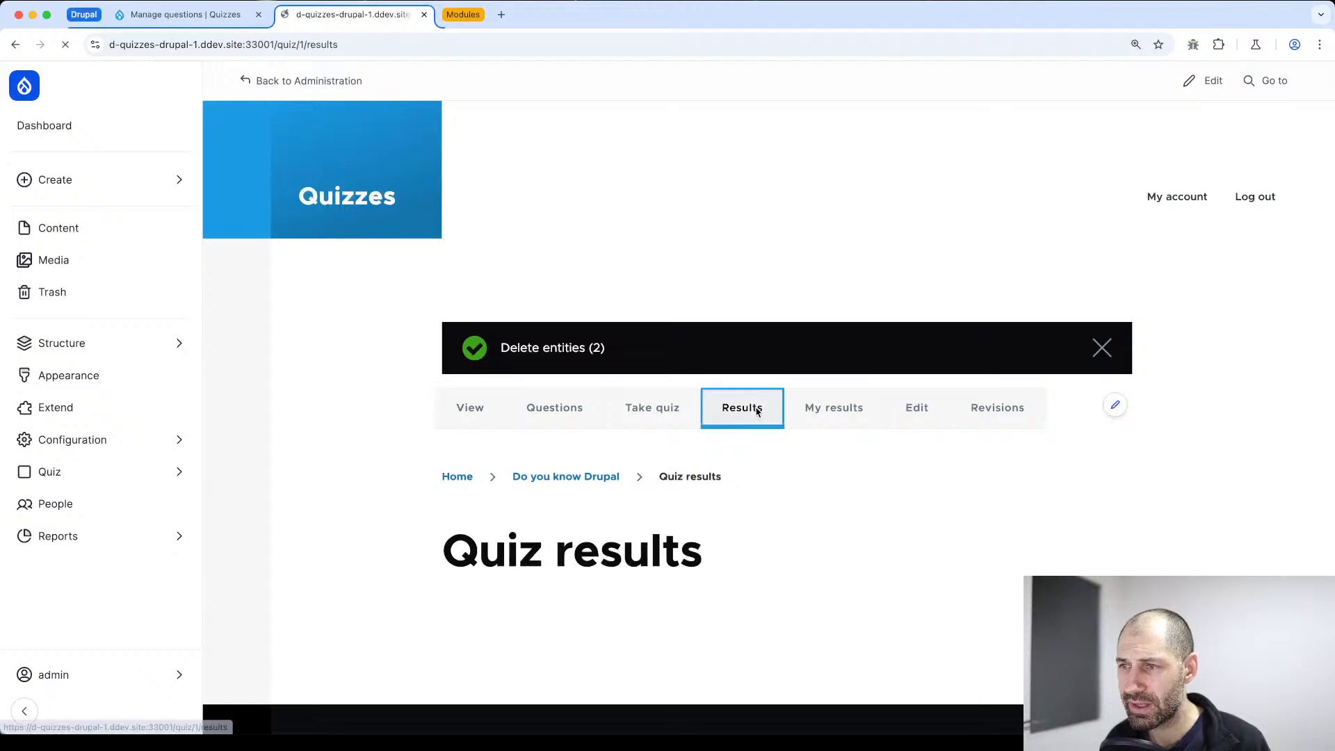
click(757, 408)
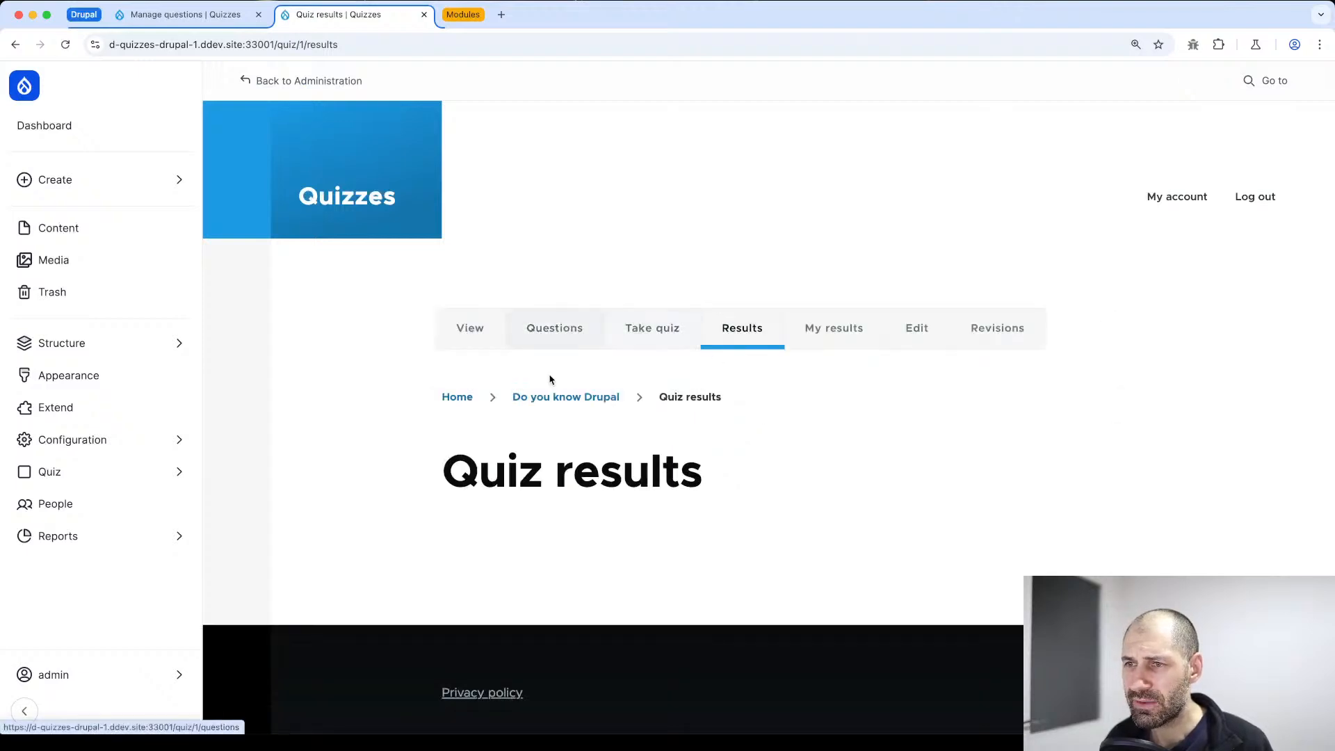
Remove the question "What command-line tool is commonly used to manage Drupal dependencies?" from the "Another Drupal quiz" quiz
click(311, 81)
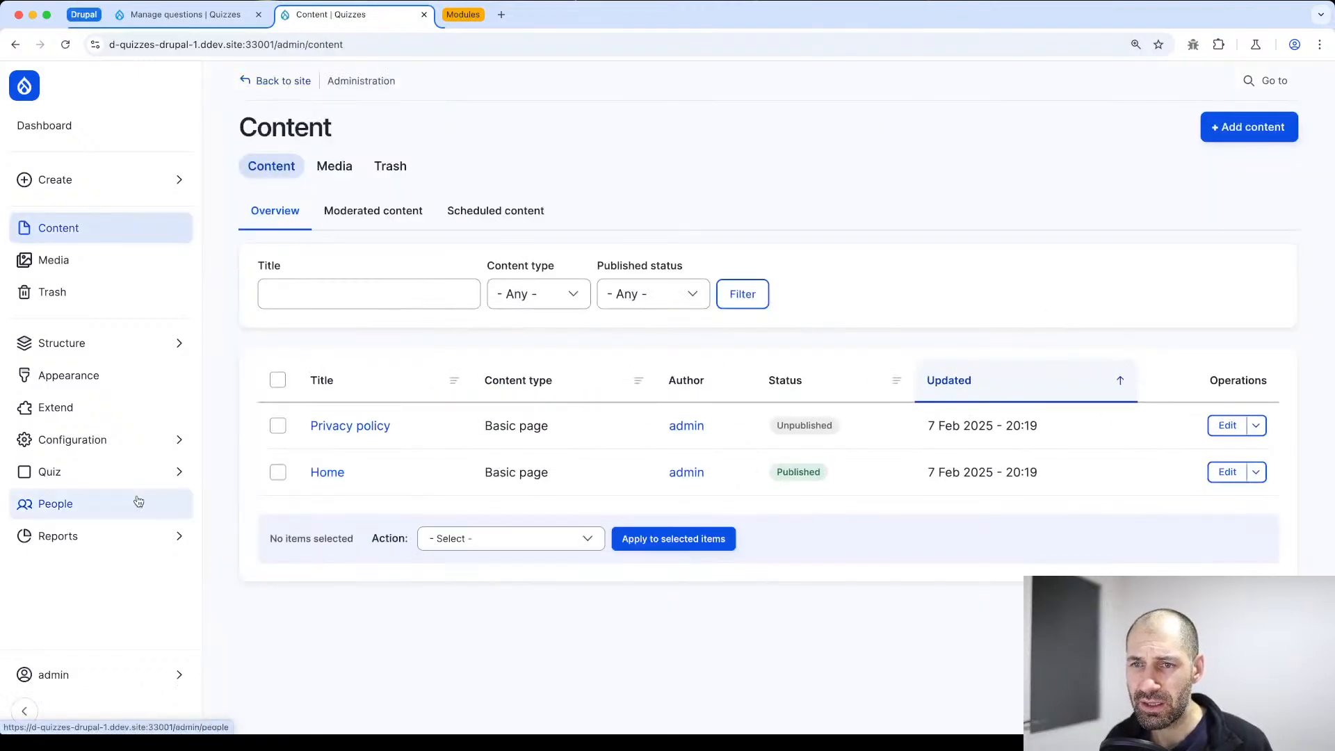
mouse_move(134, 471)
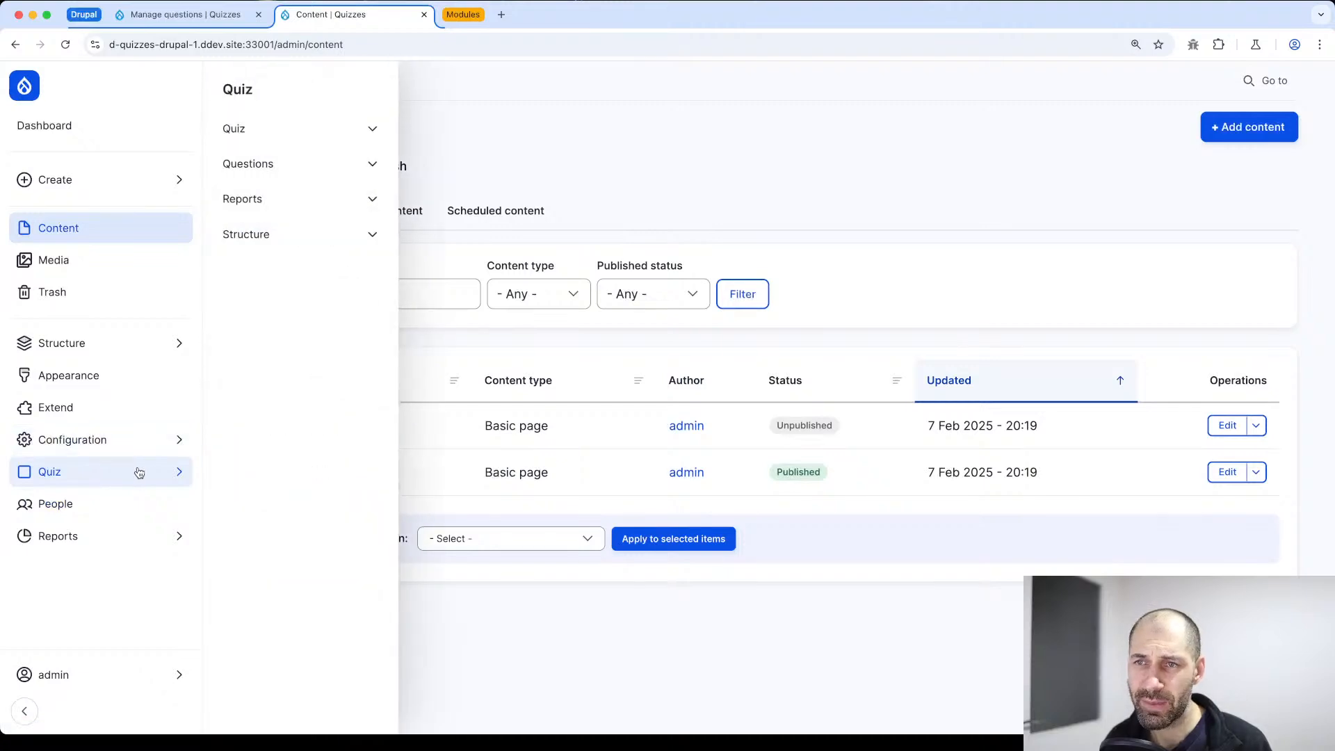
click(306, 128)
click(301, 162)
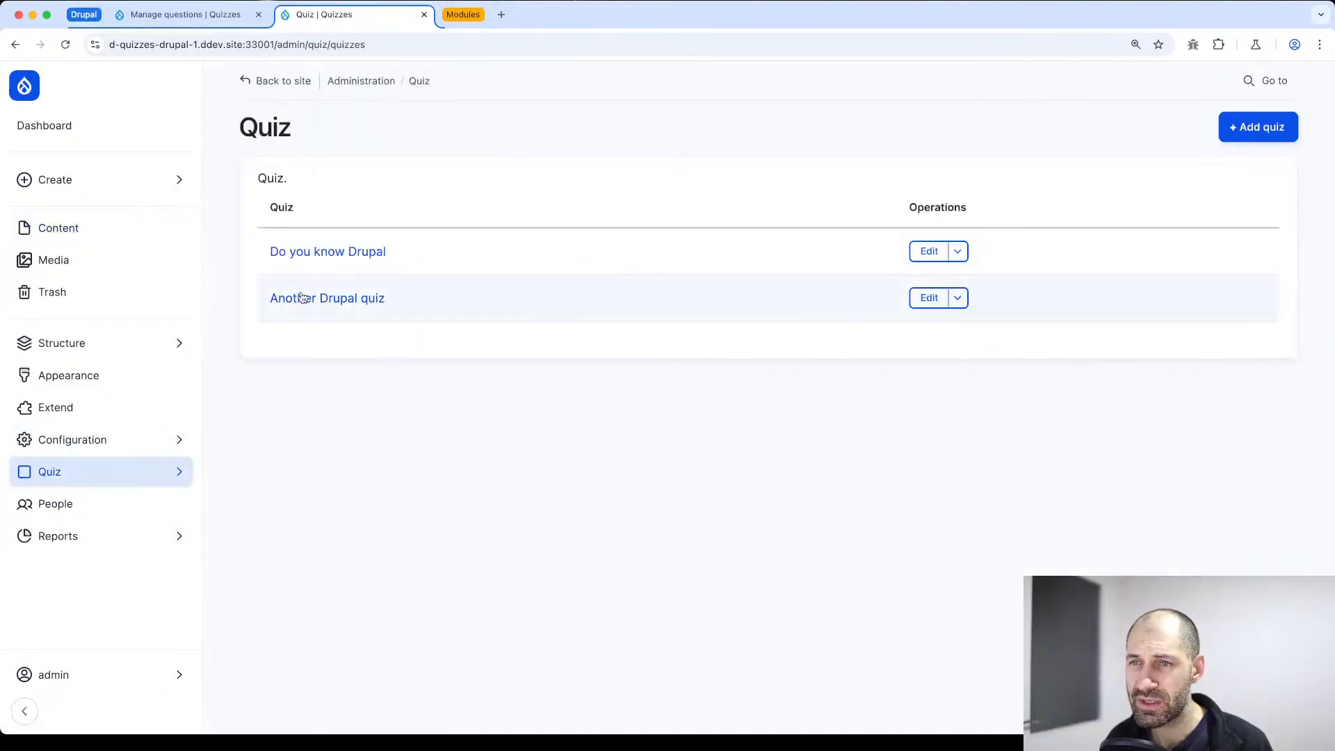
click(929, 297)
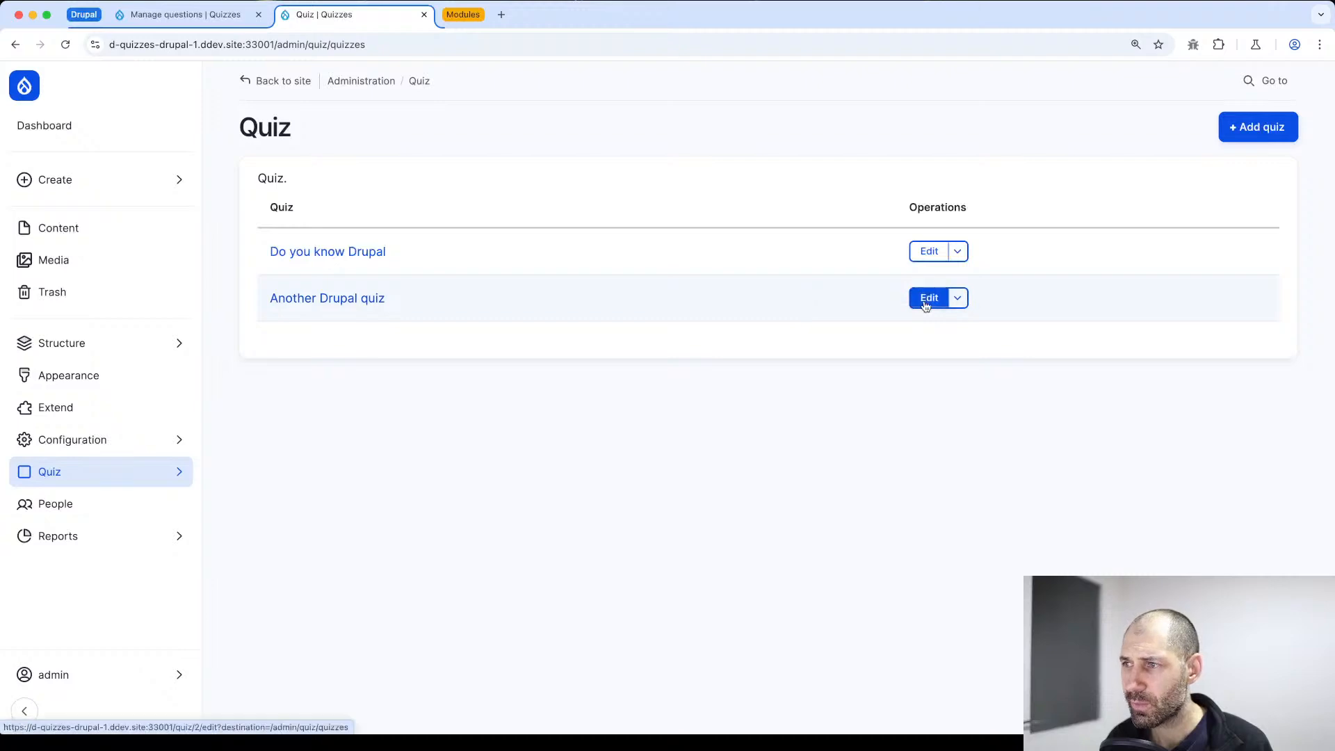
click(327, 169)
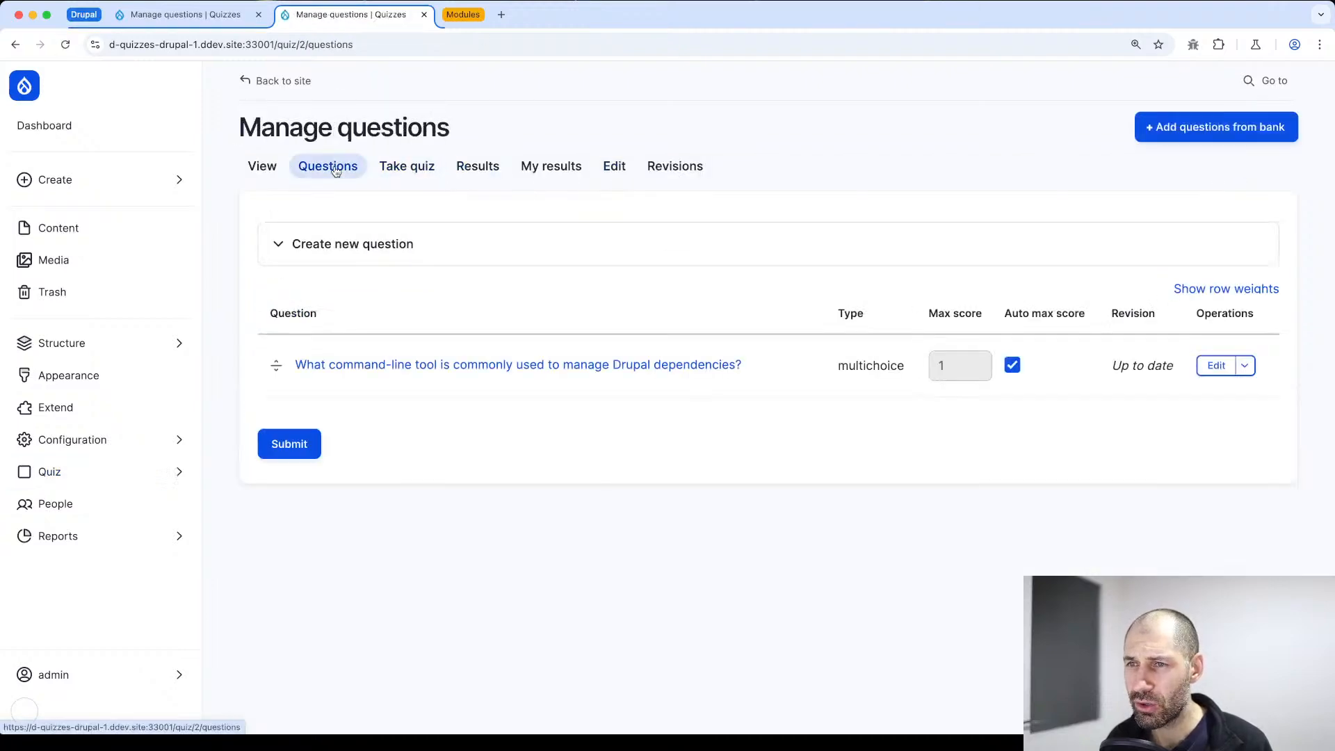
click(1243, 366)
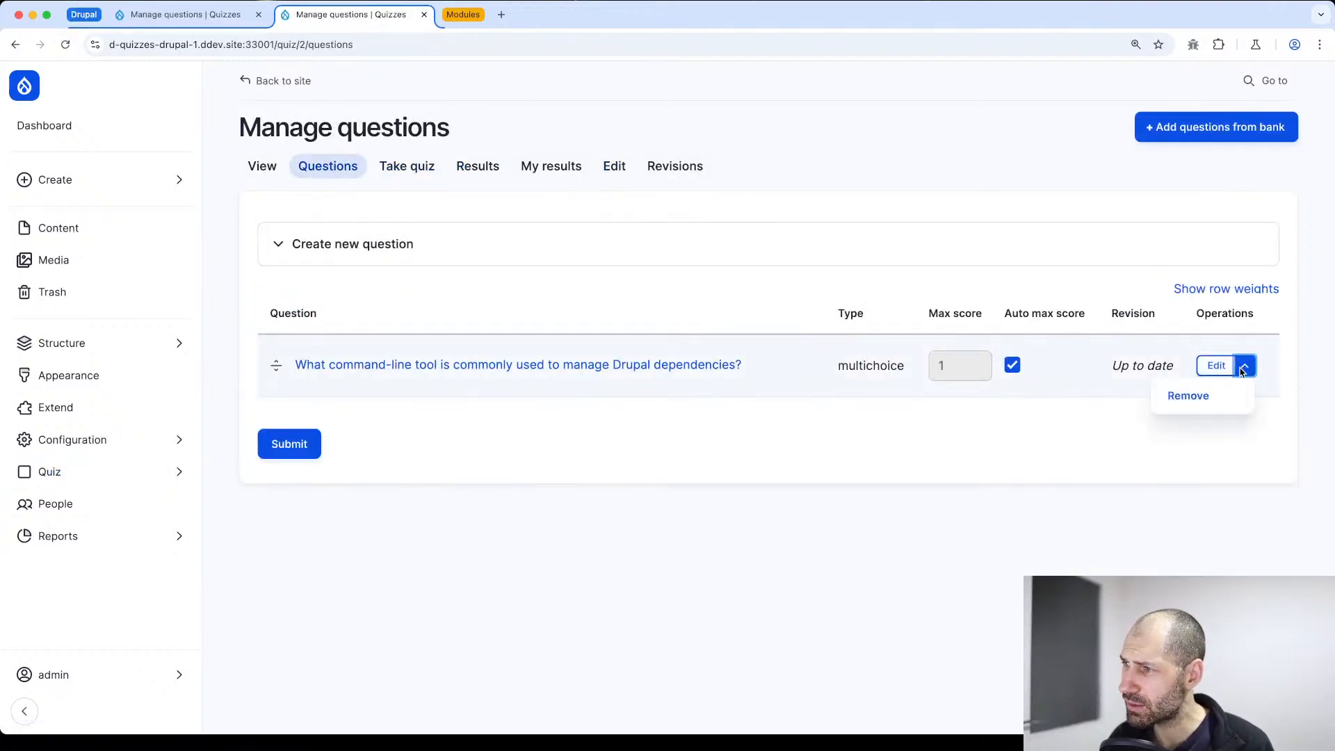
click(1198, 394)
click(573, 457)
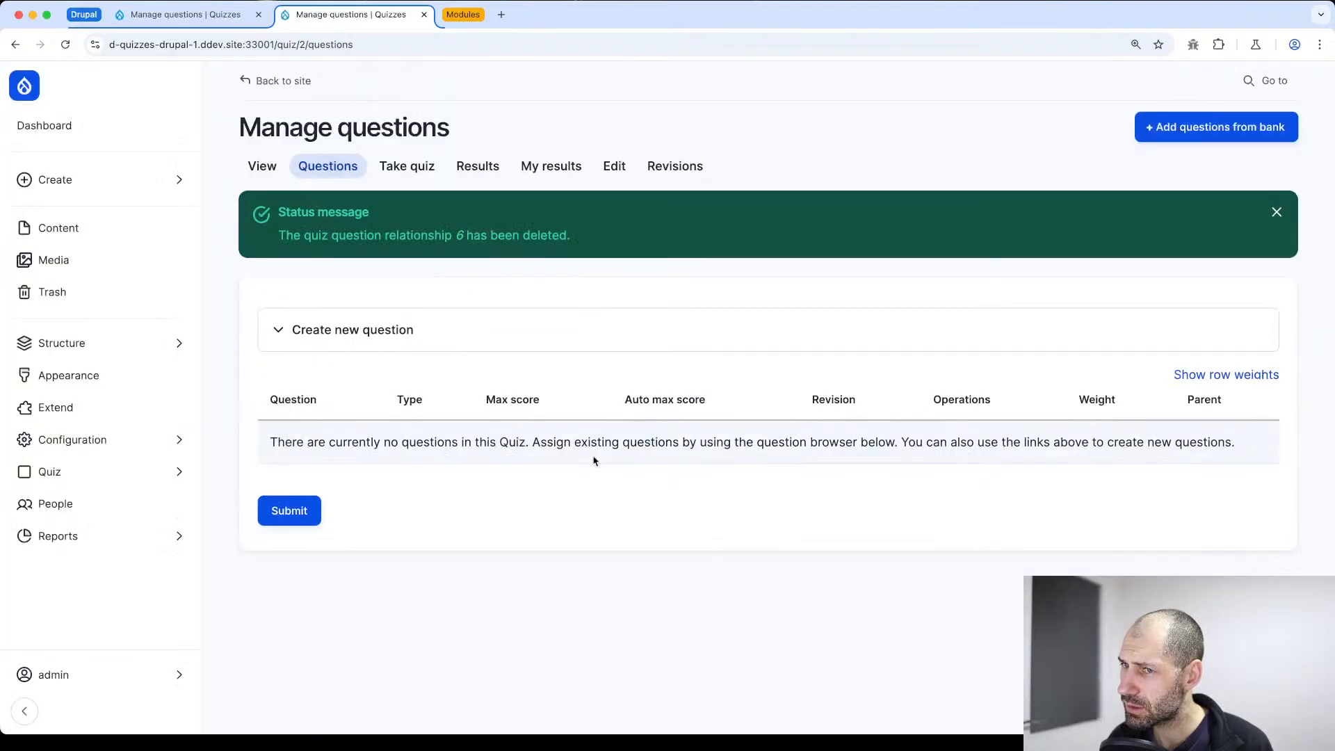
Open the list of all quiz questions and check the delete confirmation for "Is Drupal written in PHP?" without deleting it
click(134, 470)
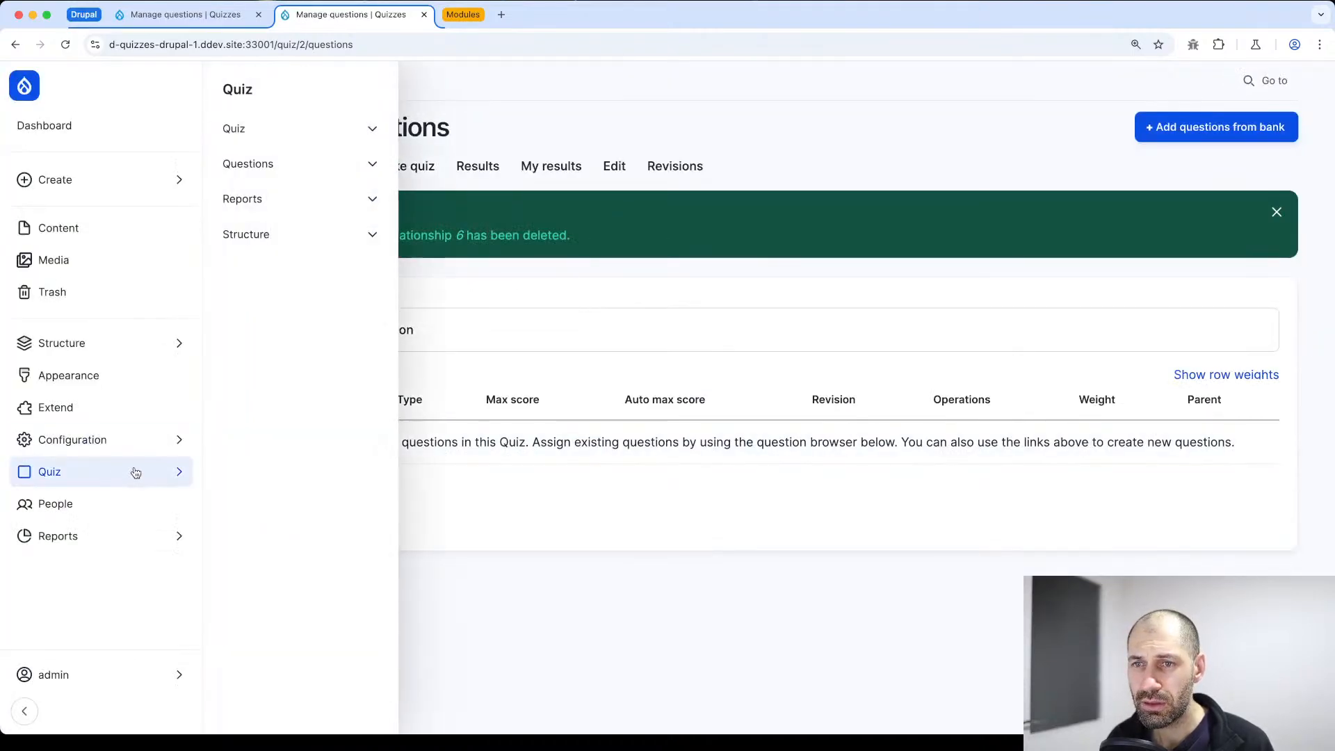
click(299, 97)
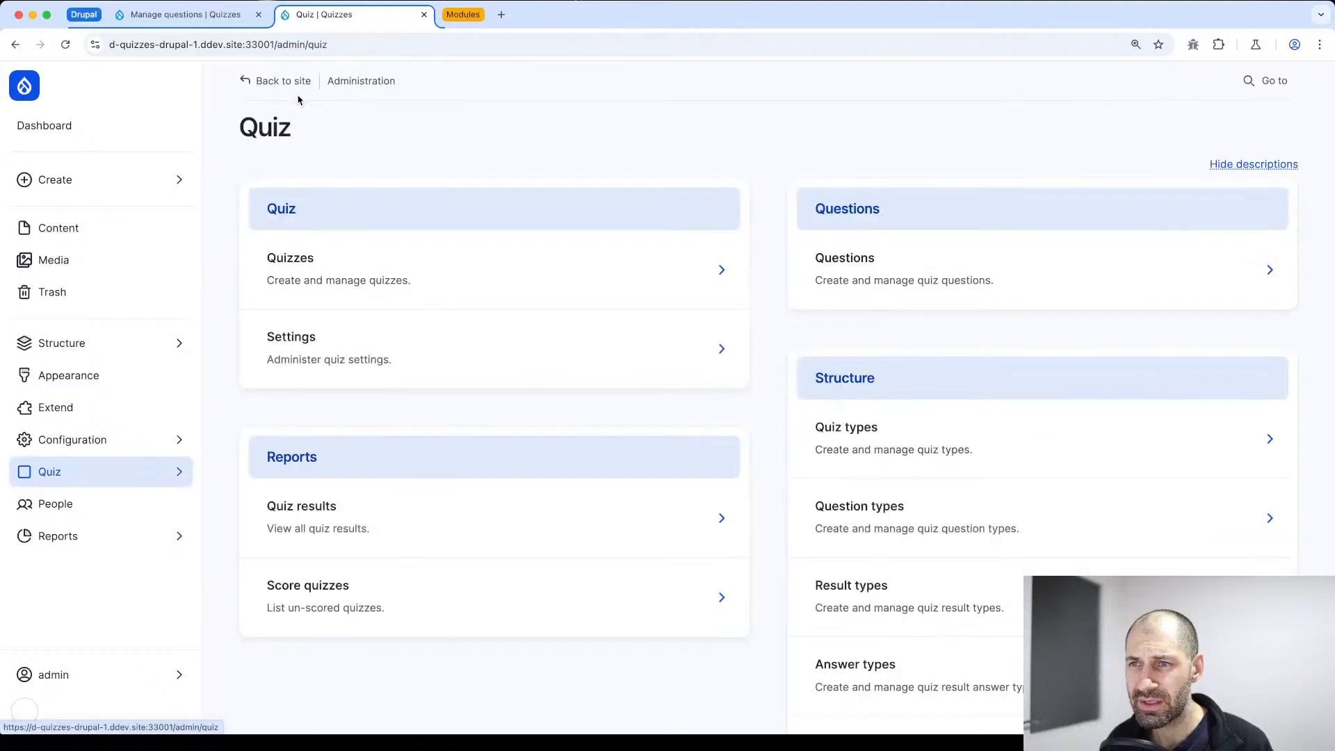
click(881, 268)
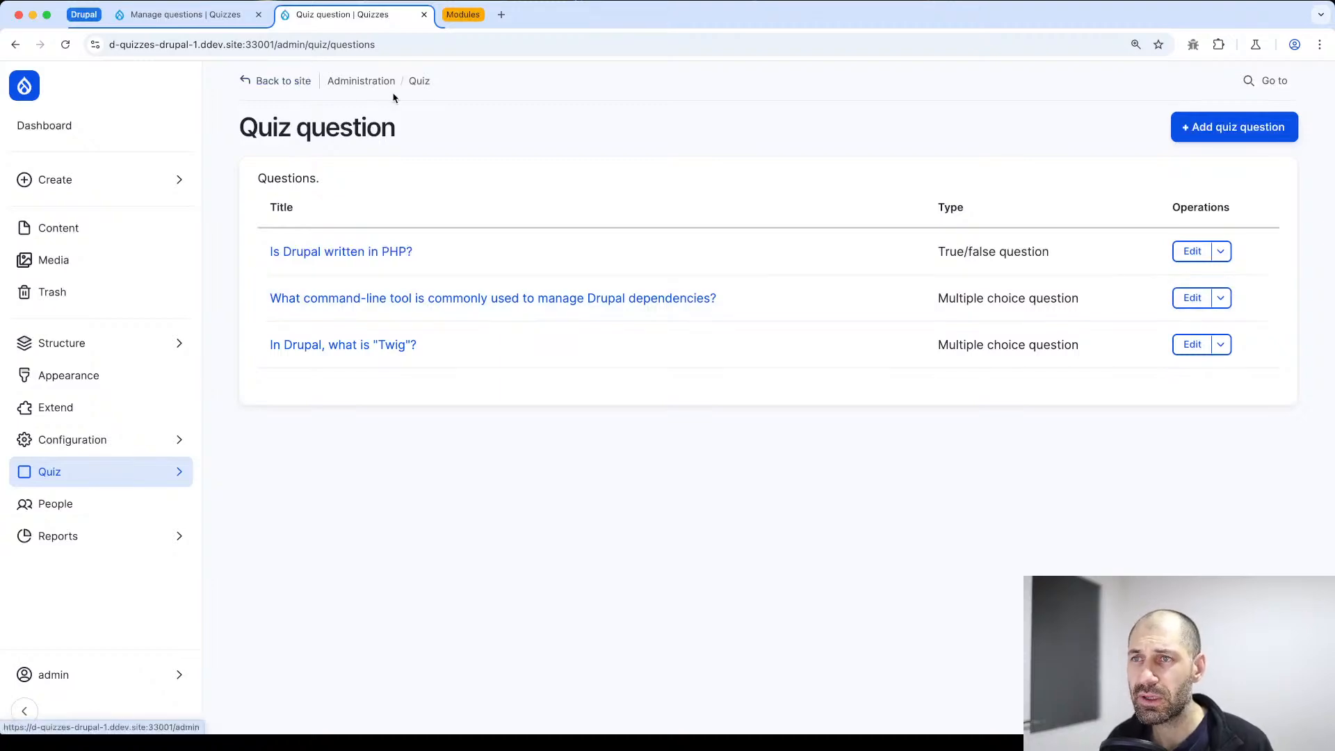
click(1193, 255)
scroll(706, 341, down, 5)
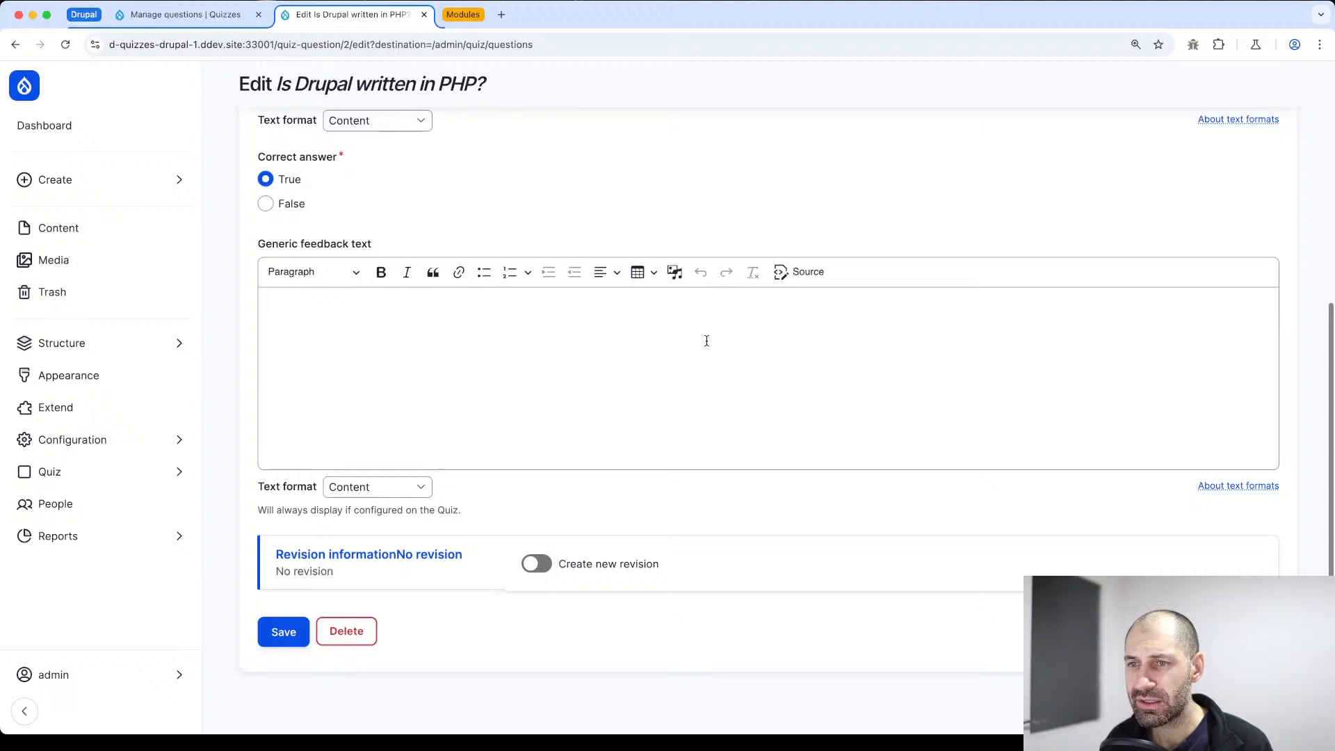
click(345, 632)
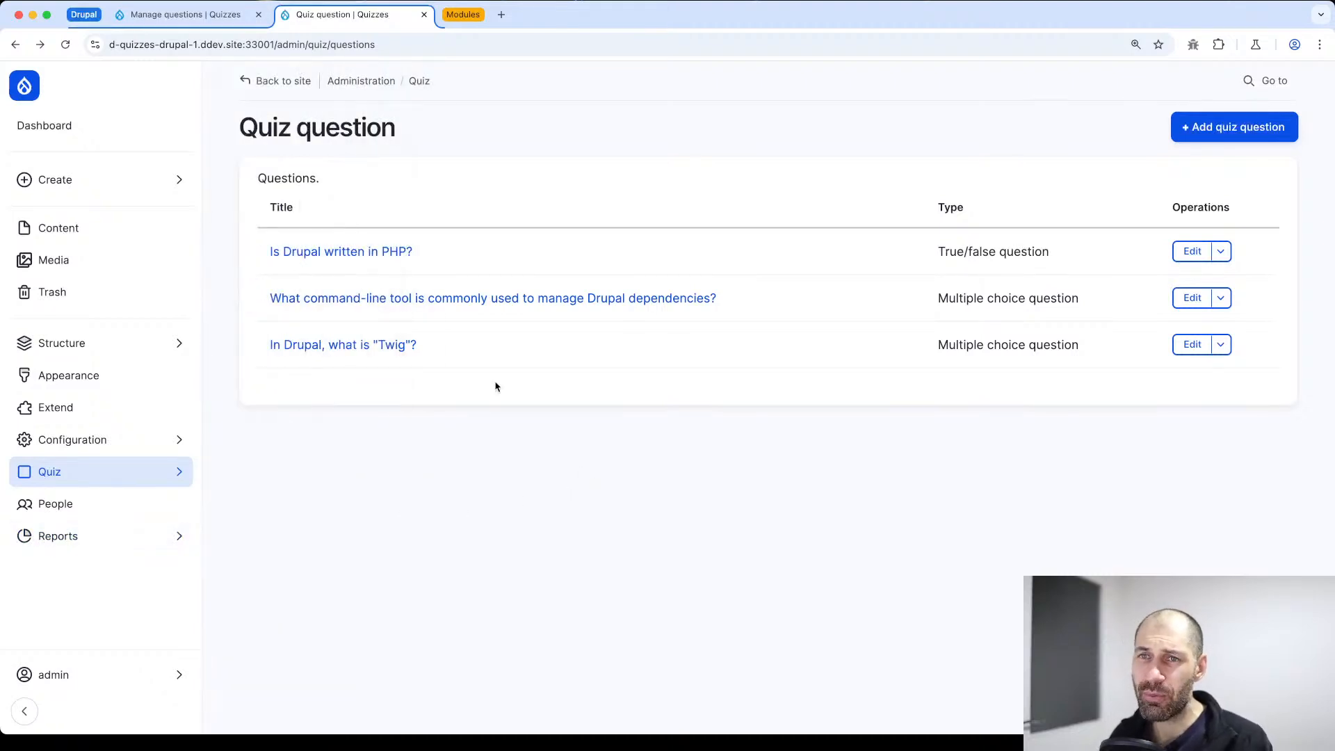
Filter the module list by "quiz" and select the Quiz - Short answer, Quiz - Matching question and Quiz - Long answer modules
click(92, 412)
click(348, 263)
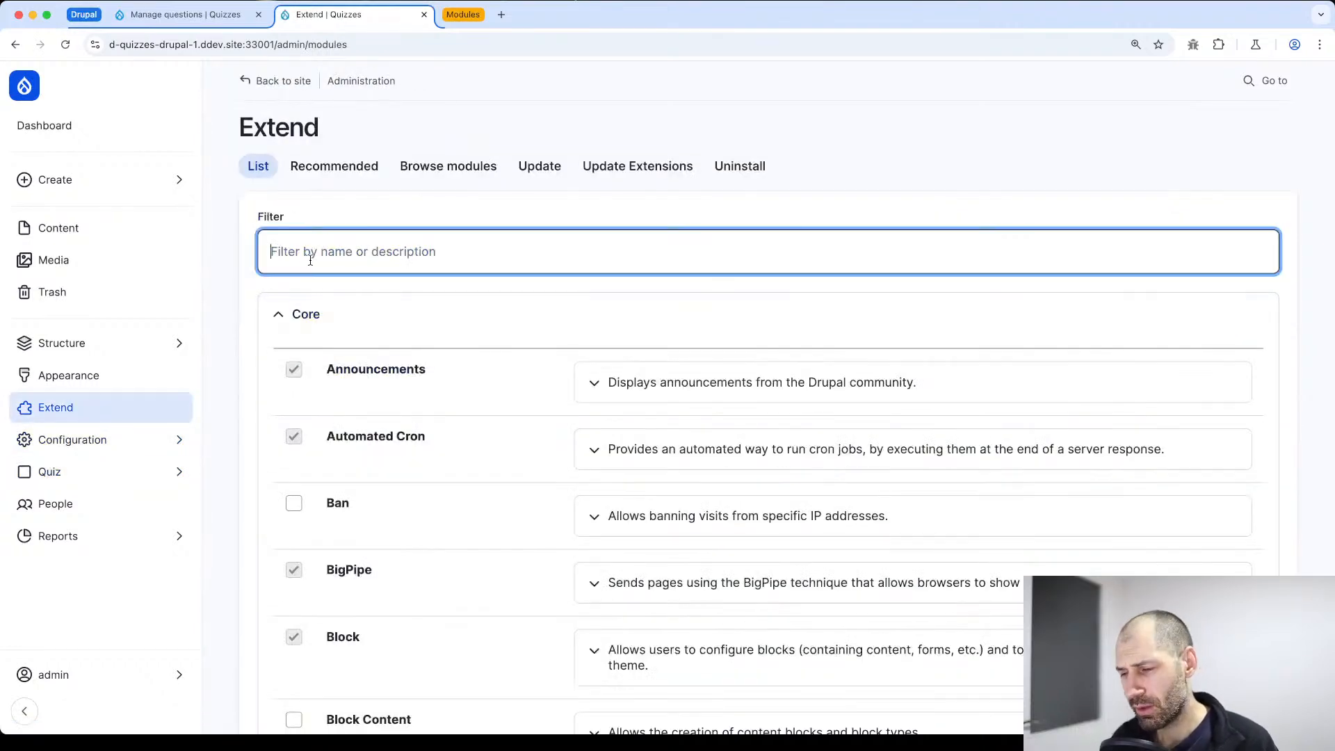
text(quiz)
scroll(411, 387, down, 3)
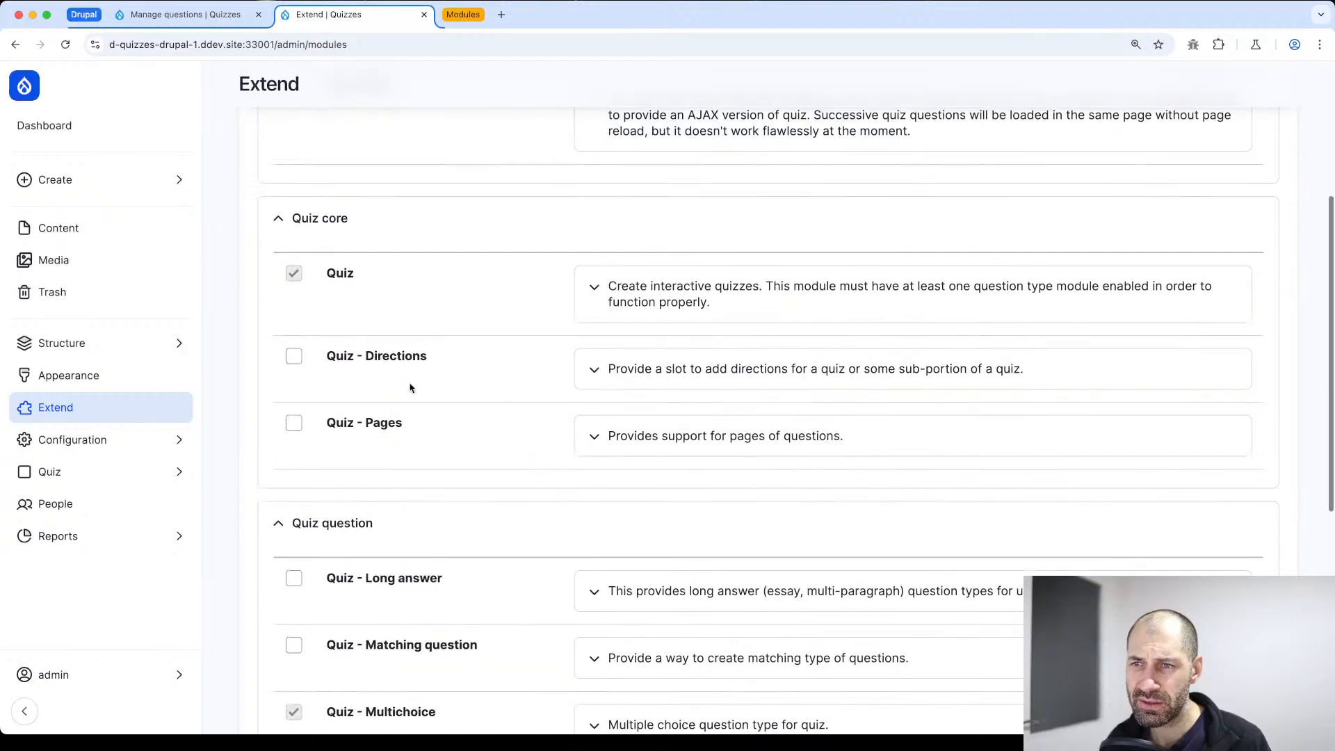
scroll(417, 396, down, 3)
scroll(418, 400, down, 2)
click(364, 445)
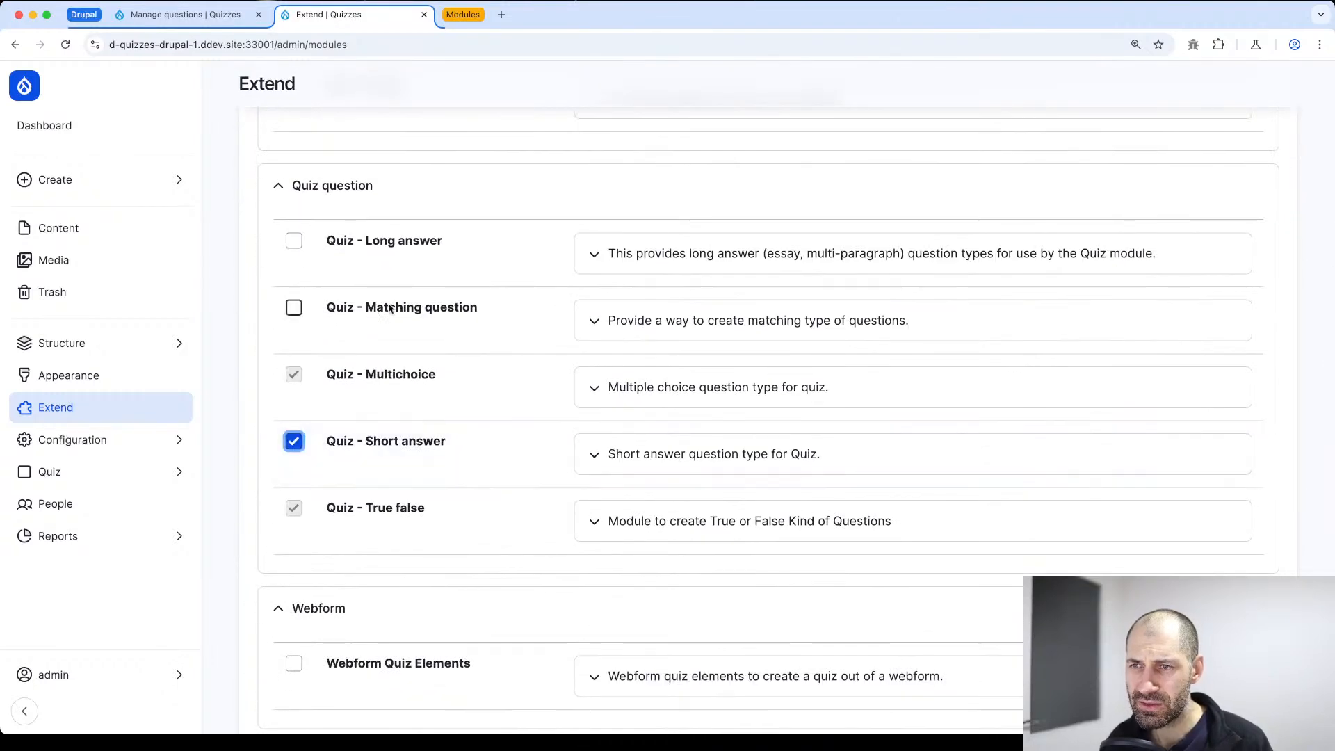
click(393, 306)
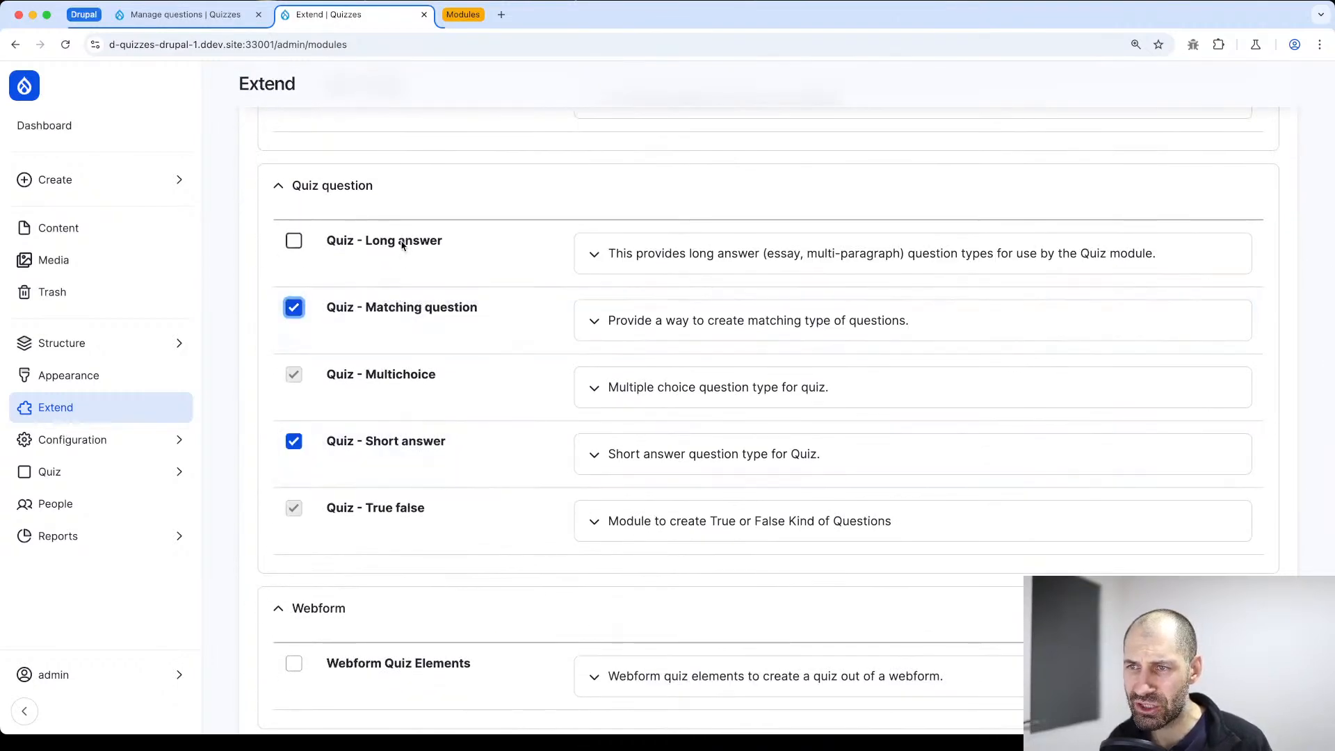
click(402, 243)
Expand the AJAX Quiz module's description without selecting it, and install the three selected question type modules
scroll(400, 261, up, 10)
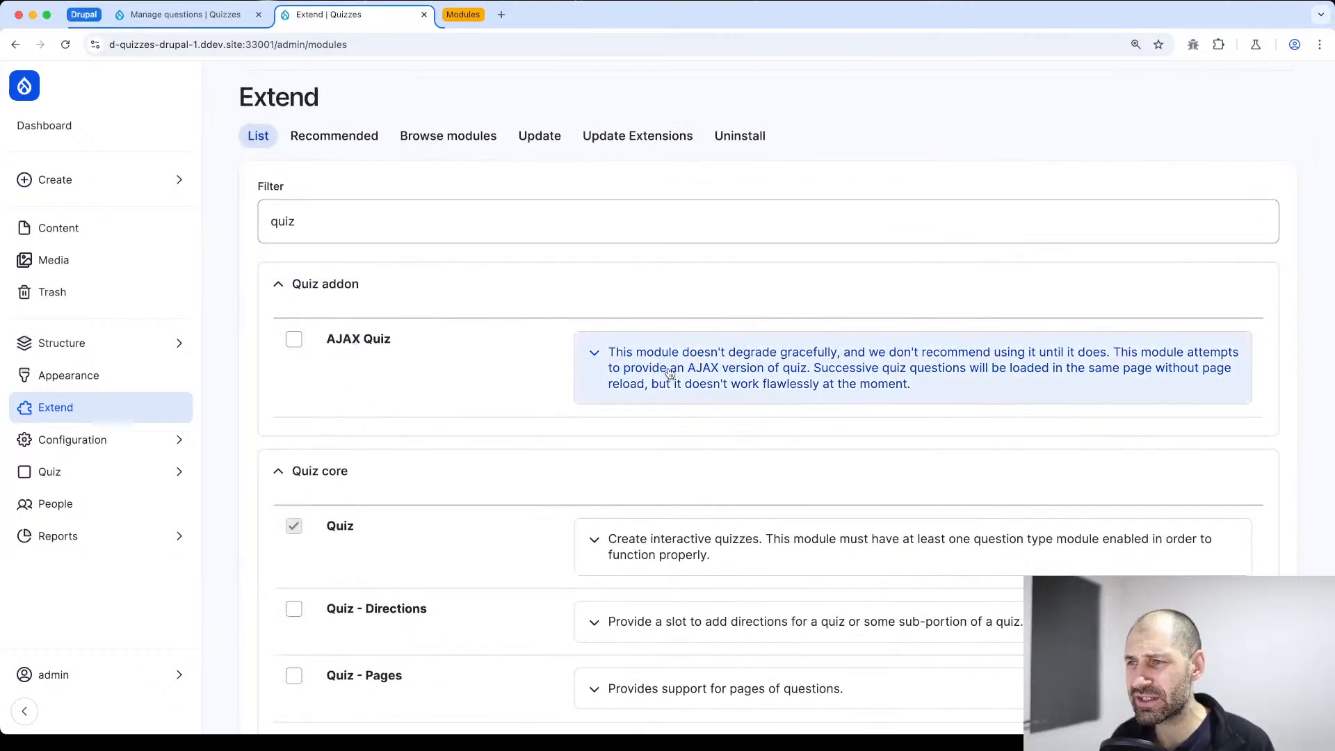
click(1041, 400)
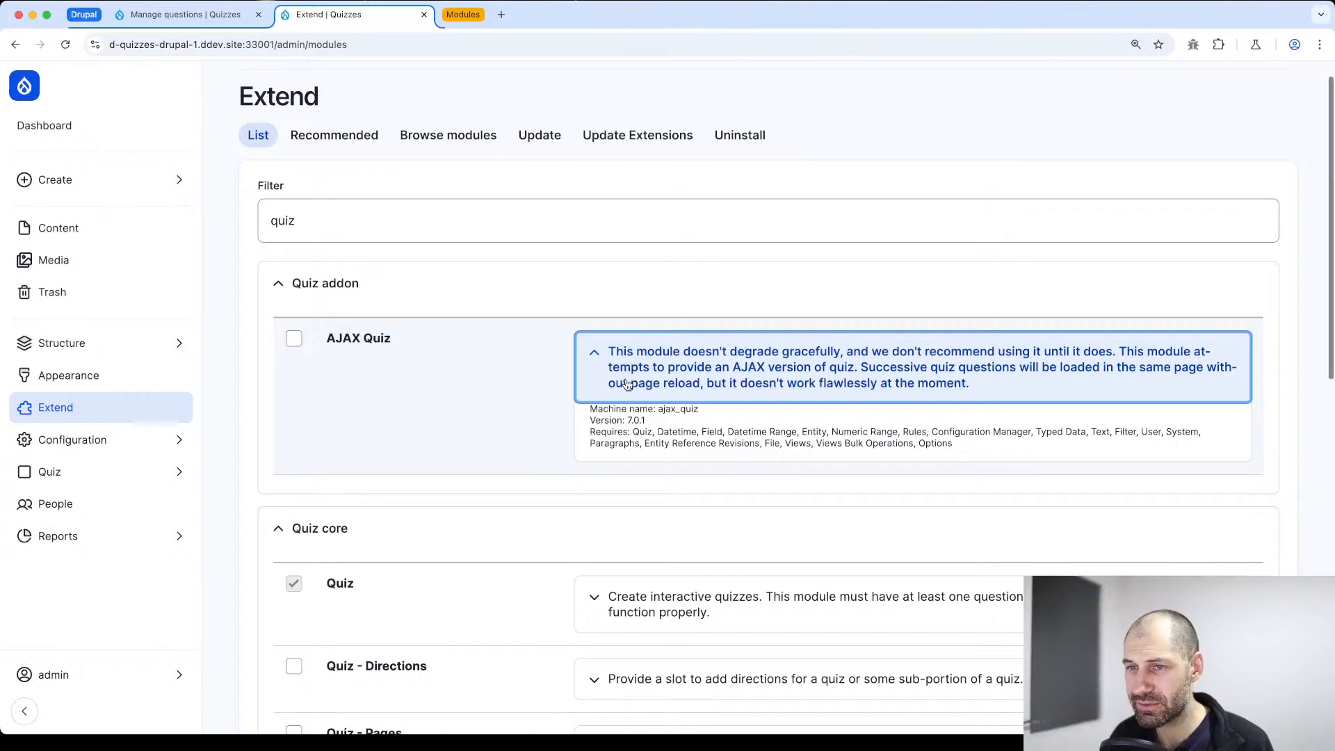
scroll(612, 375, down, 15)
click(282, 641)
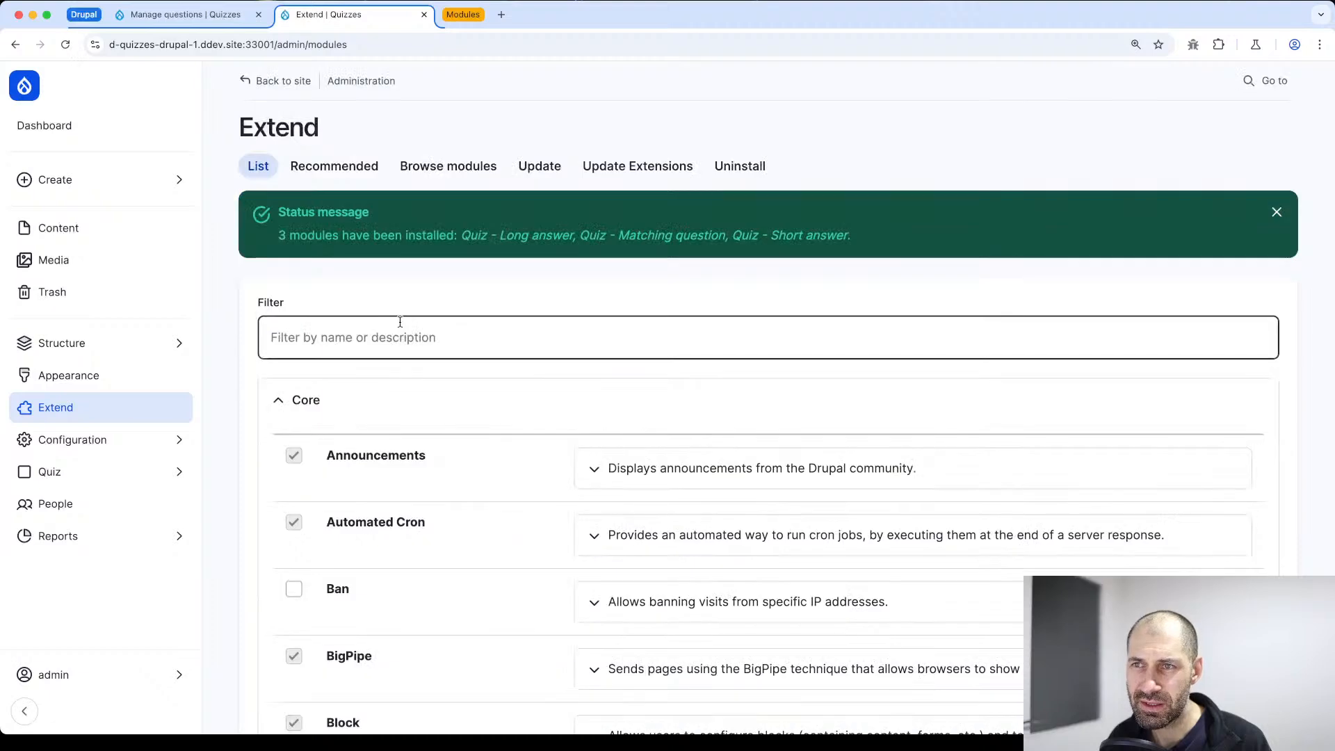
Open the question management page of "Another Drupal quiz" and expand the question types available for a new question
mouse_move(43, 472)
click(245, 90)
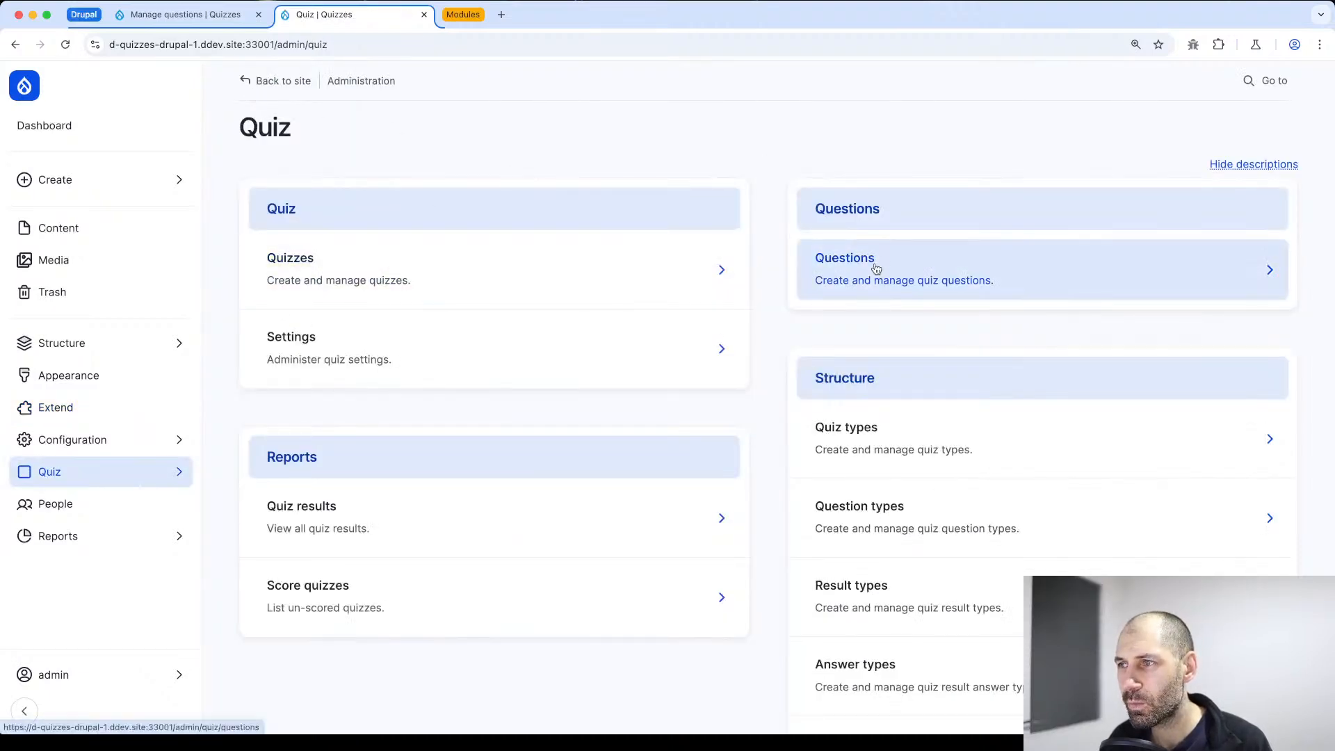
click(637, 271)
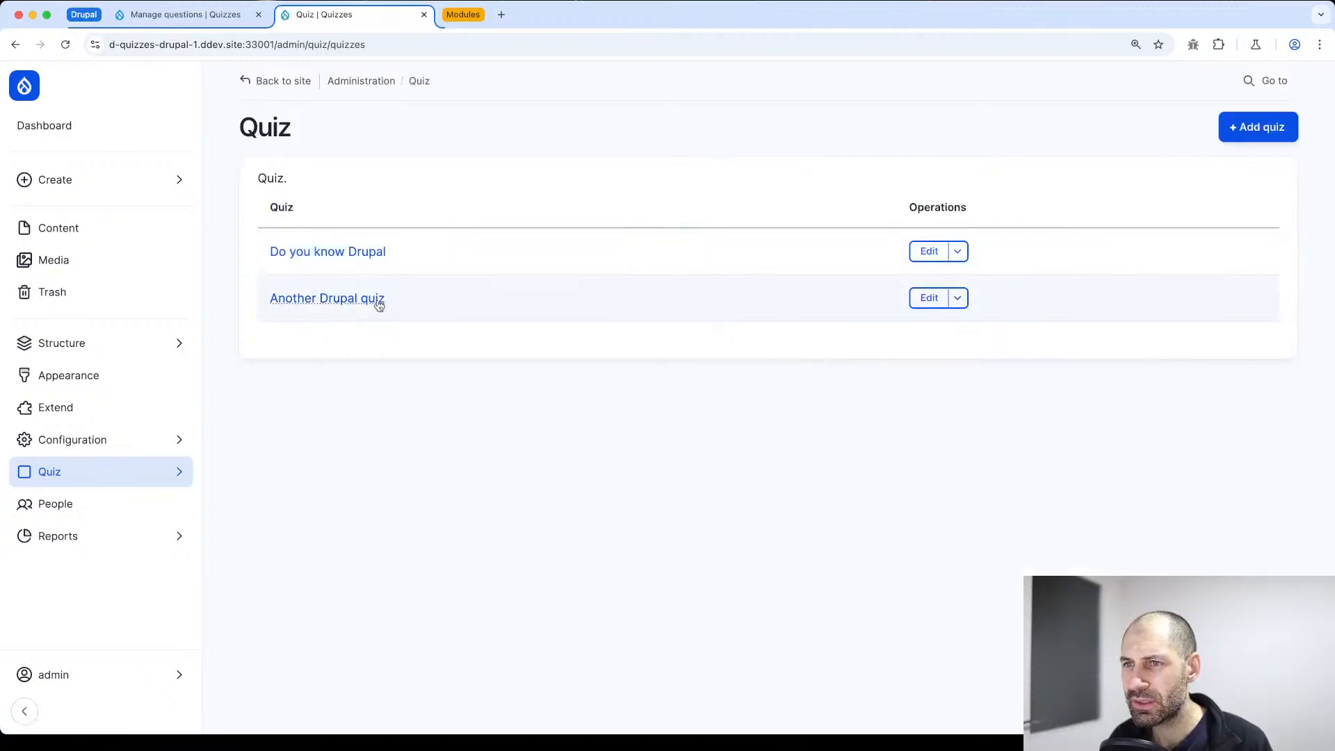
click(351, 301)
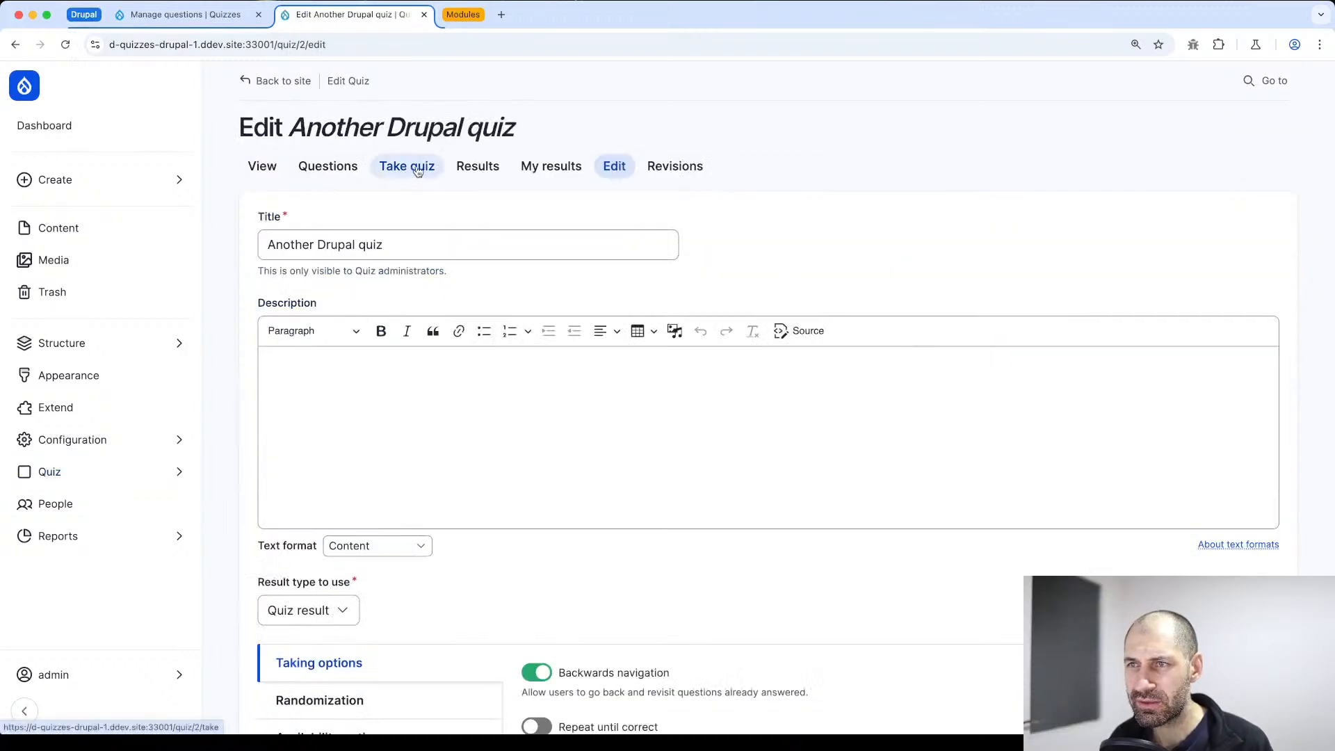
click(328, 167)
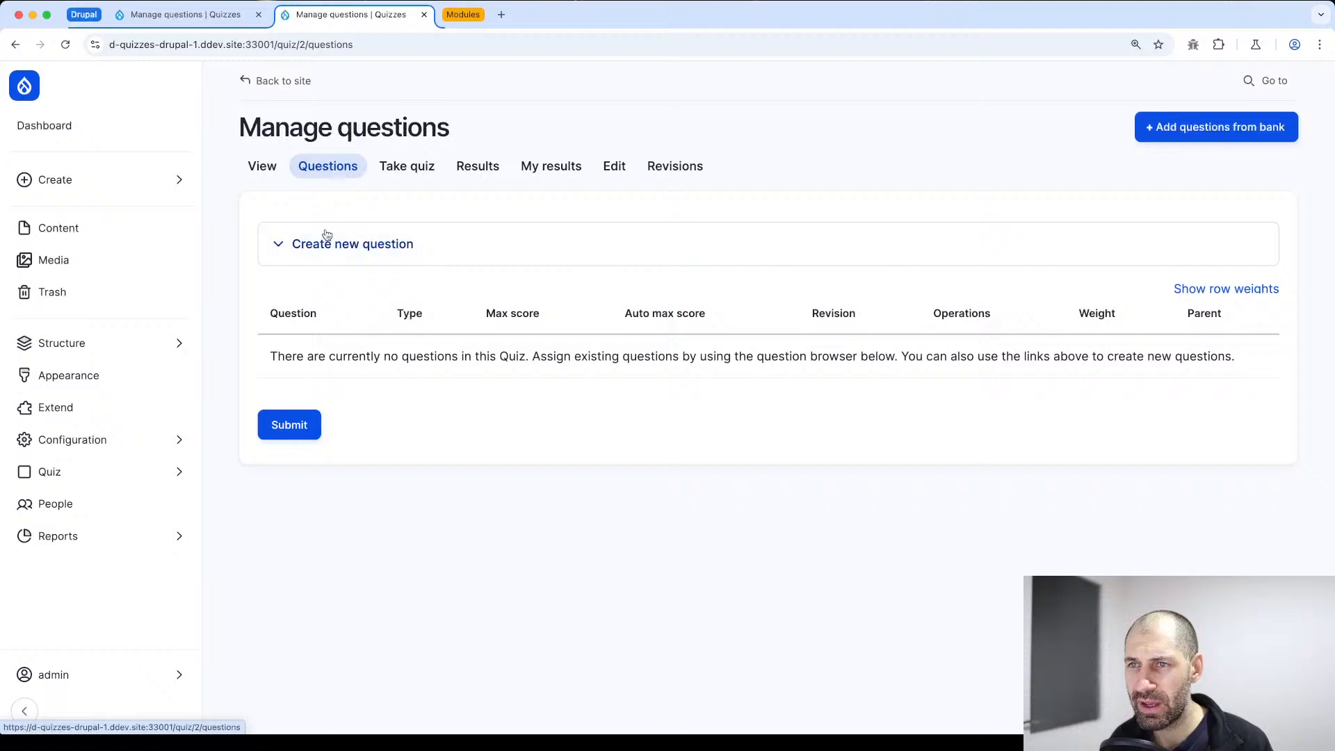
click(342, 249)
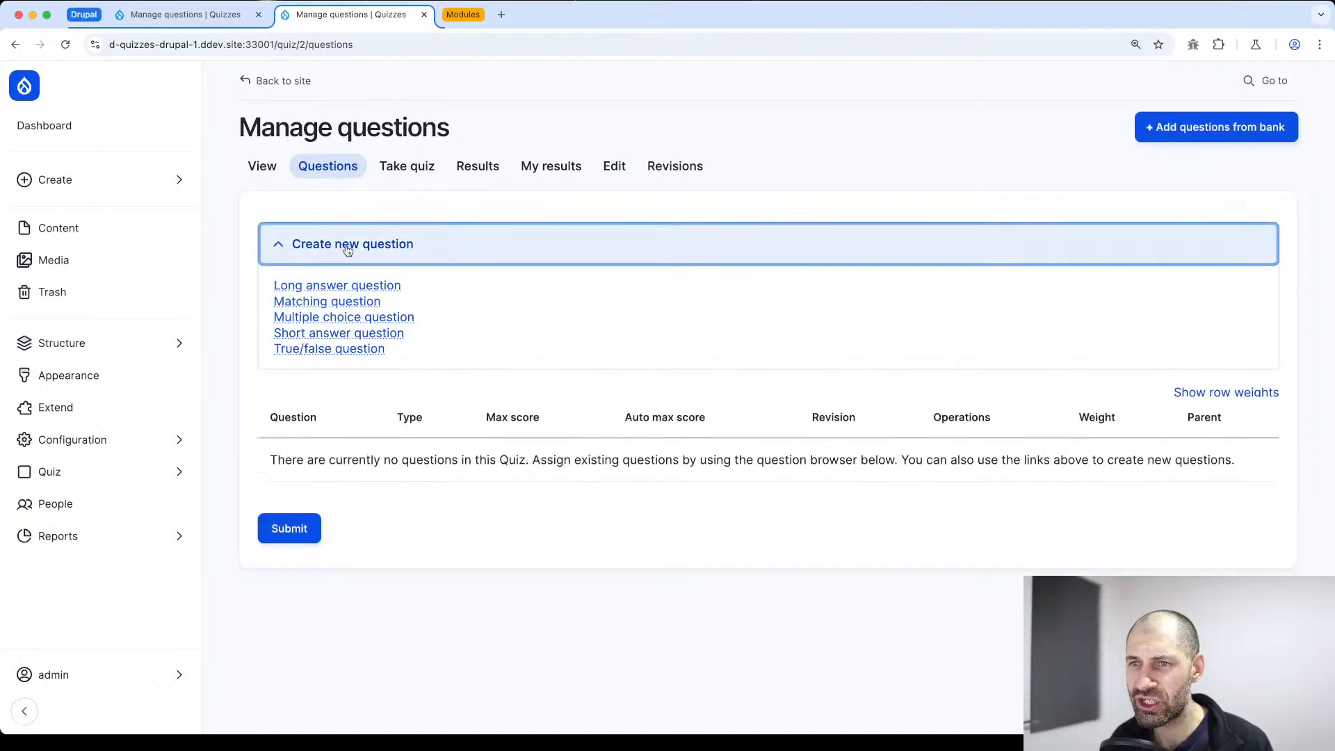
Review the creation forms for a long answer question and a matching question, closing each without saving
click(338, 290)
scroll(463, 331, down, 5)
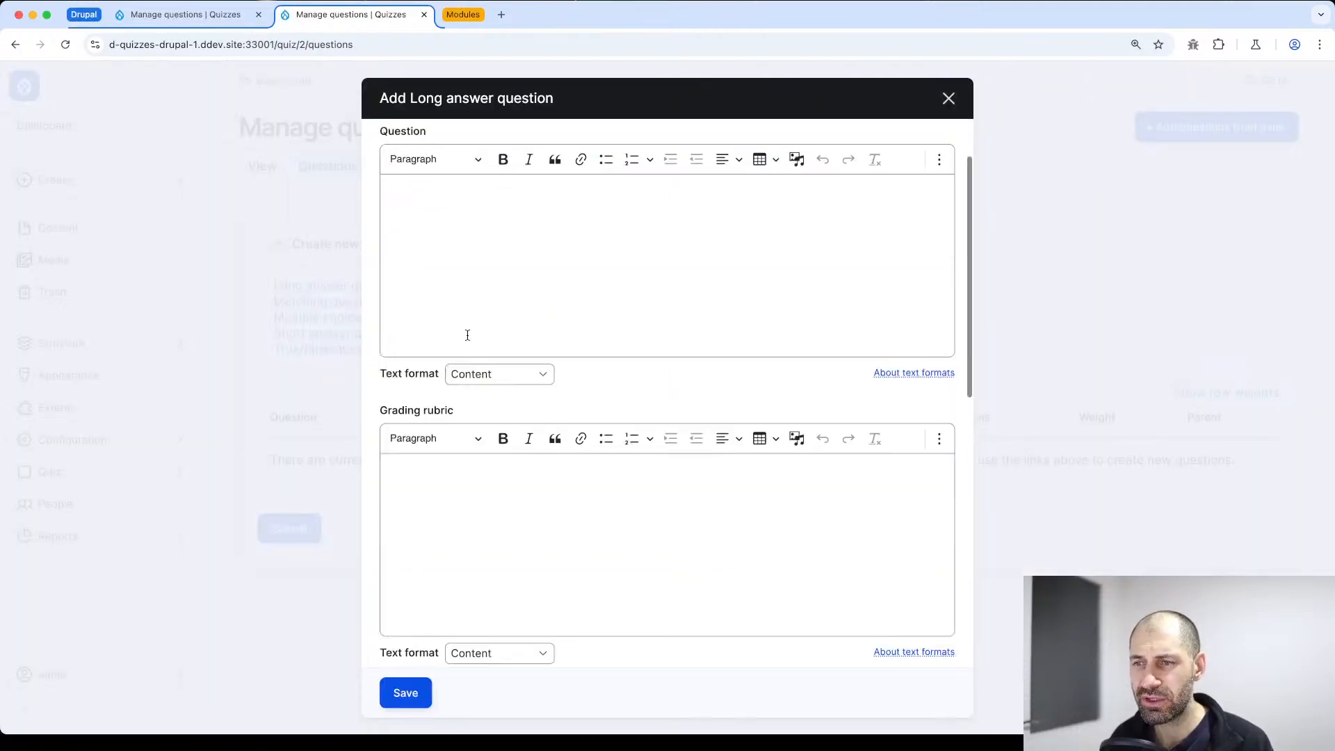
scroll(467, 329, up, 5)
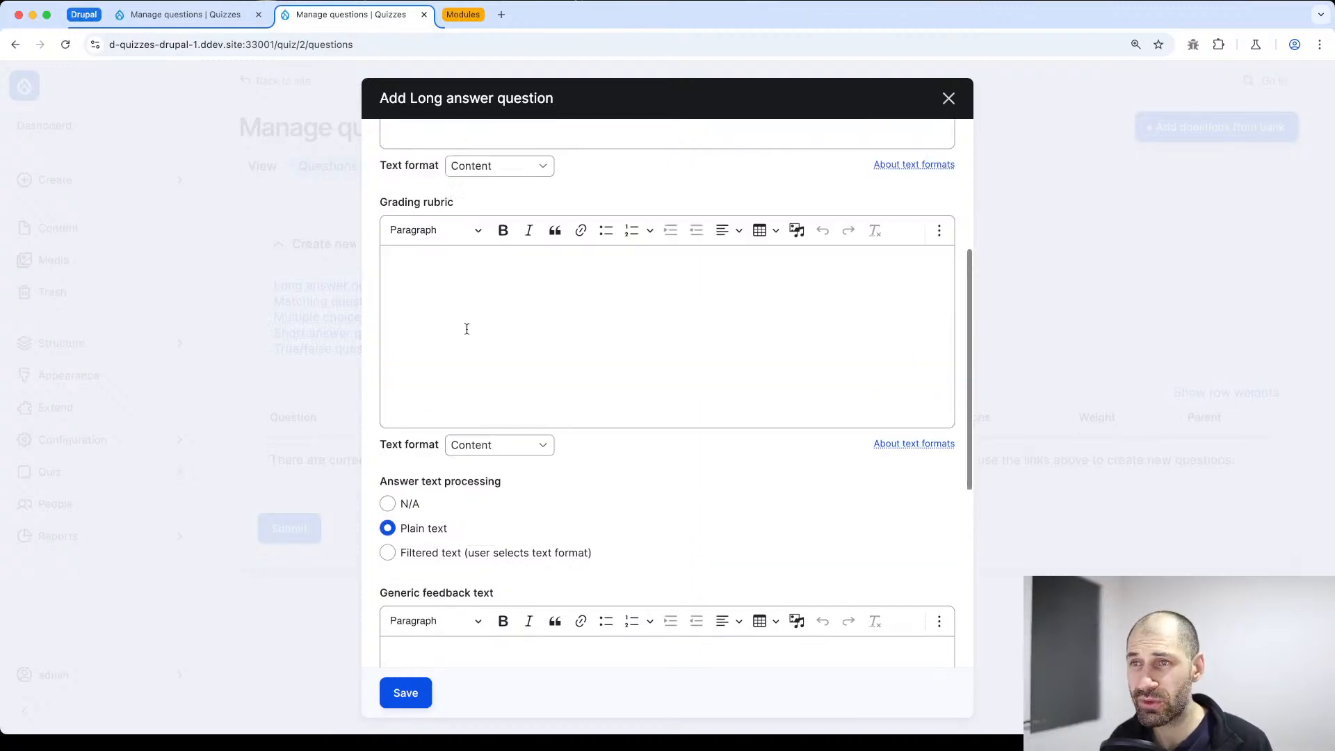
key(Escape)
click(333, 304)
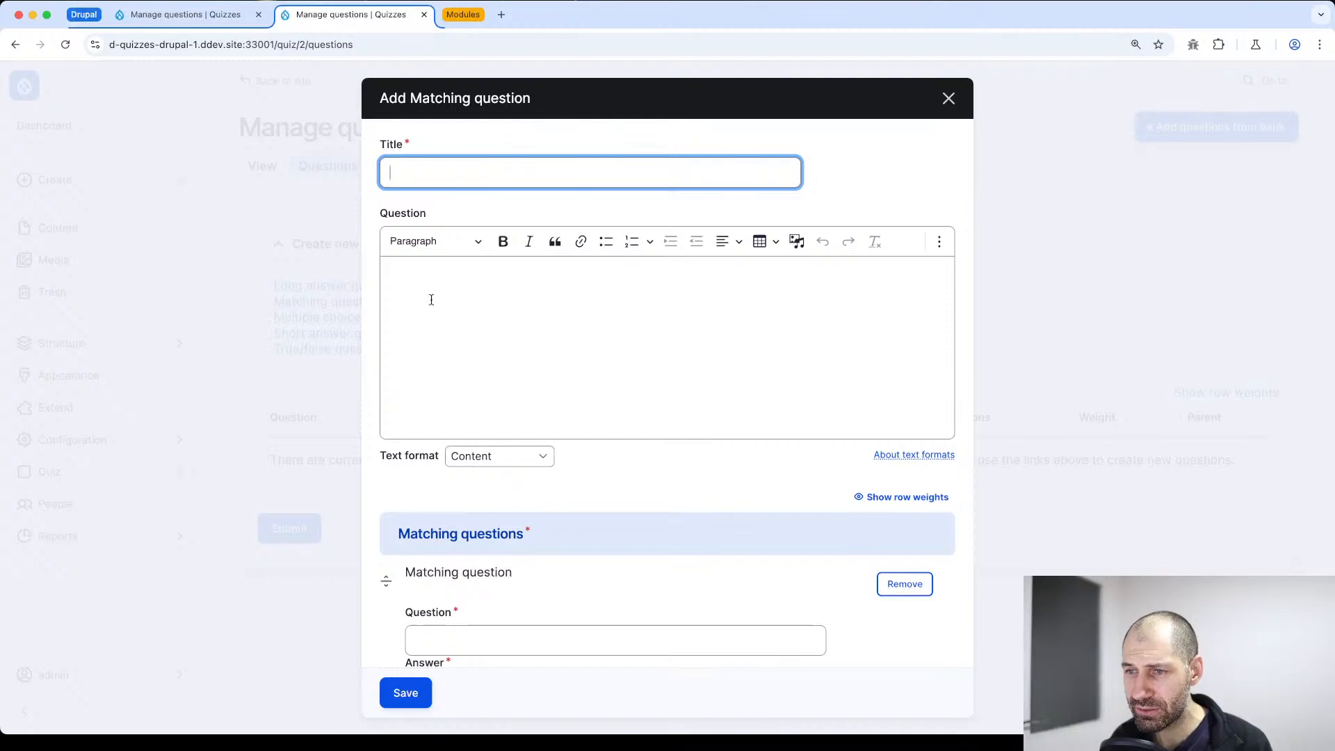
scroll(431, 304, down, 5)
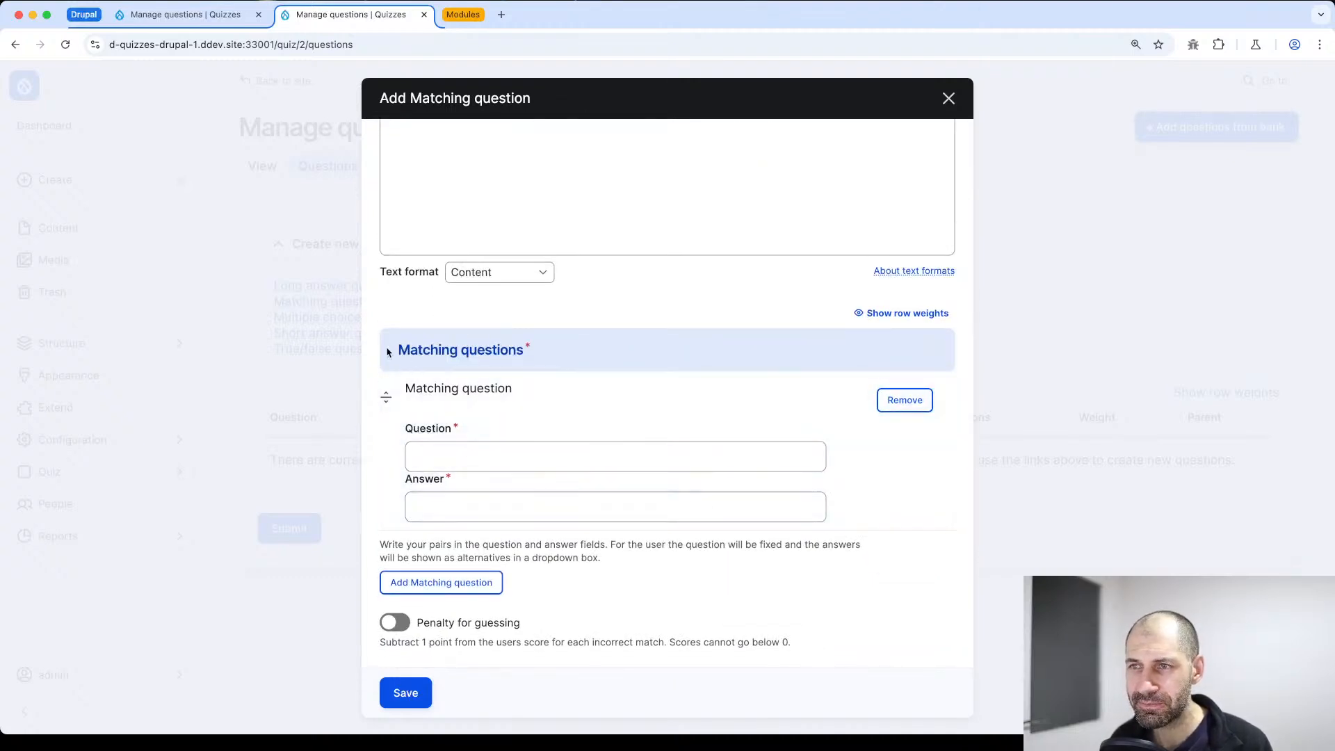
key(Escape)
Review the creation forms for multiple choice, short answer and true/false questions, closing each without saving
click(322, 319)
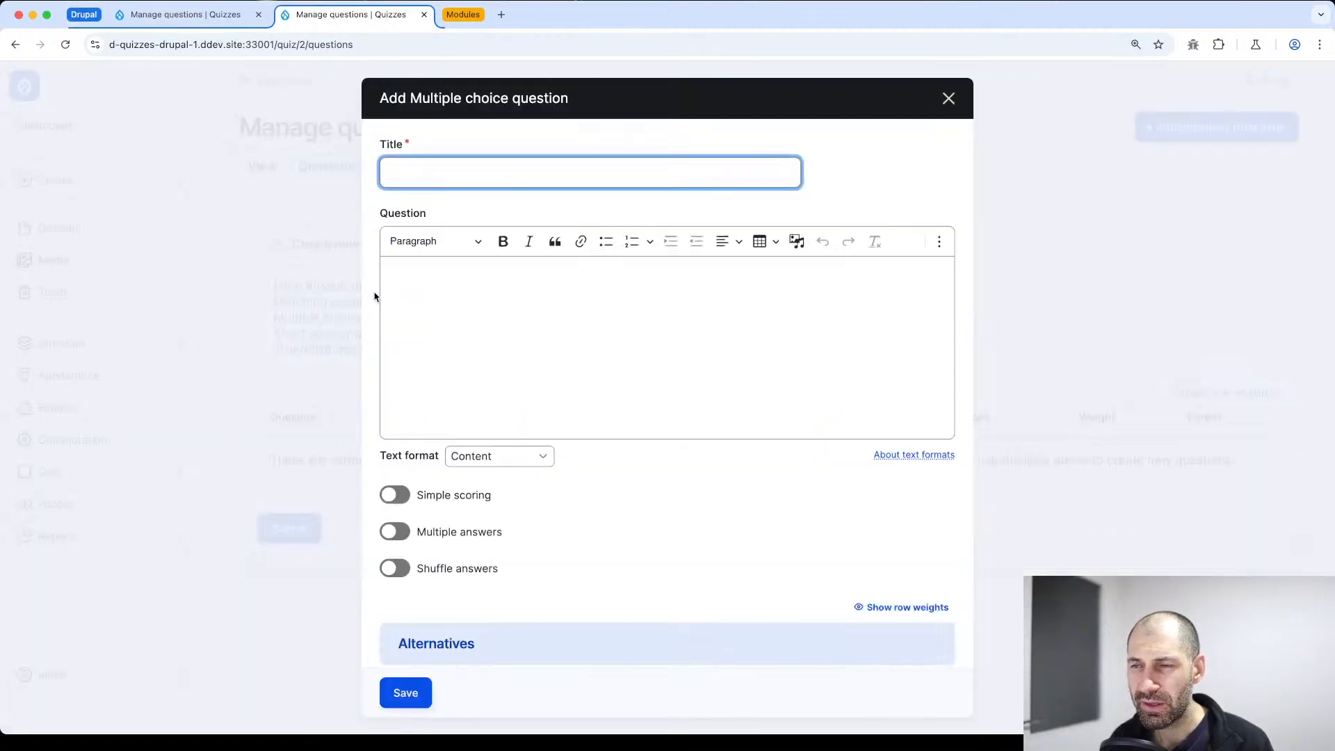
key(Escape)
click(391, 335)
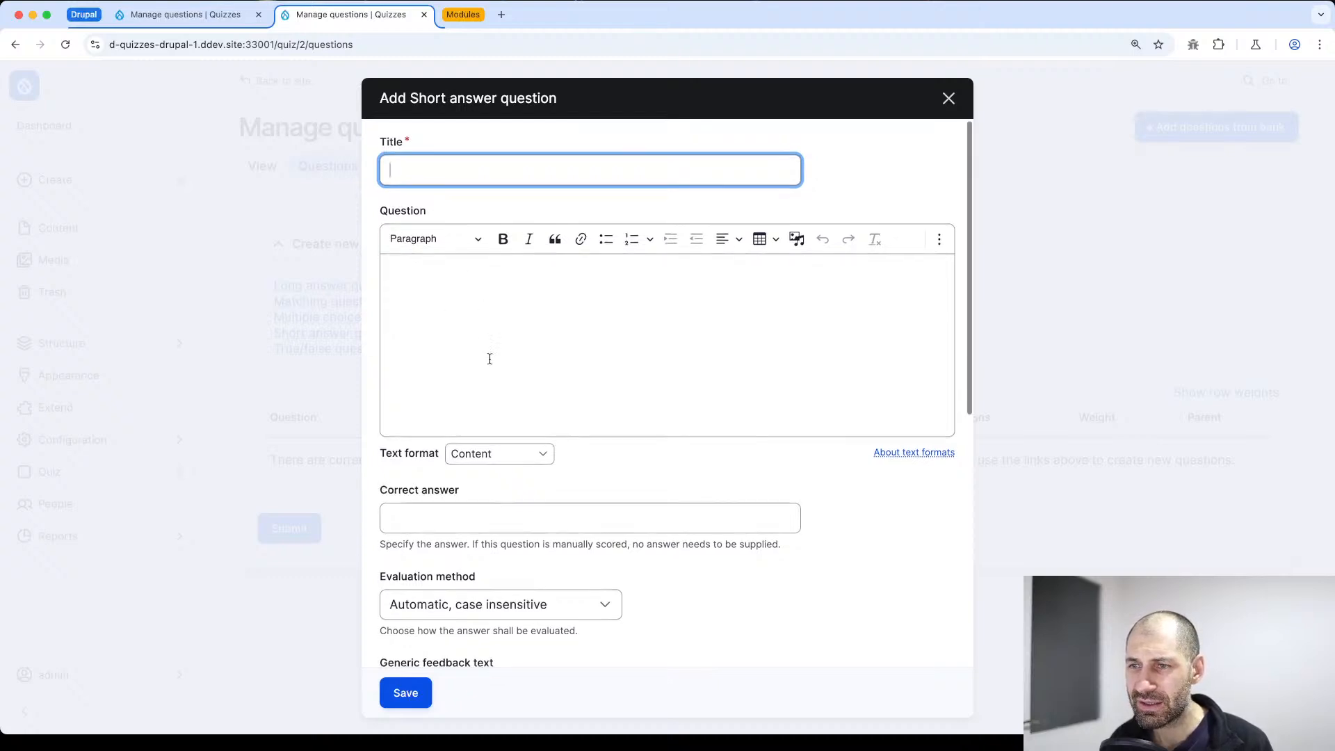
scroll(489, 358, down, 3)
key(Escape)
click(315, 350)
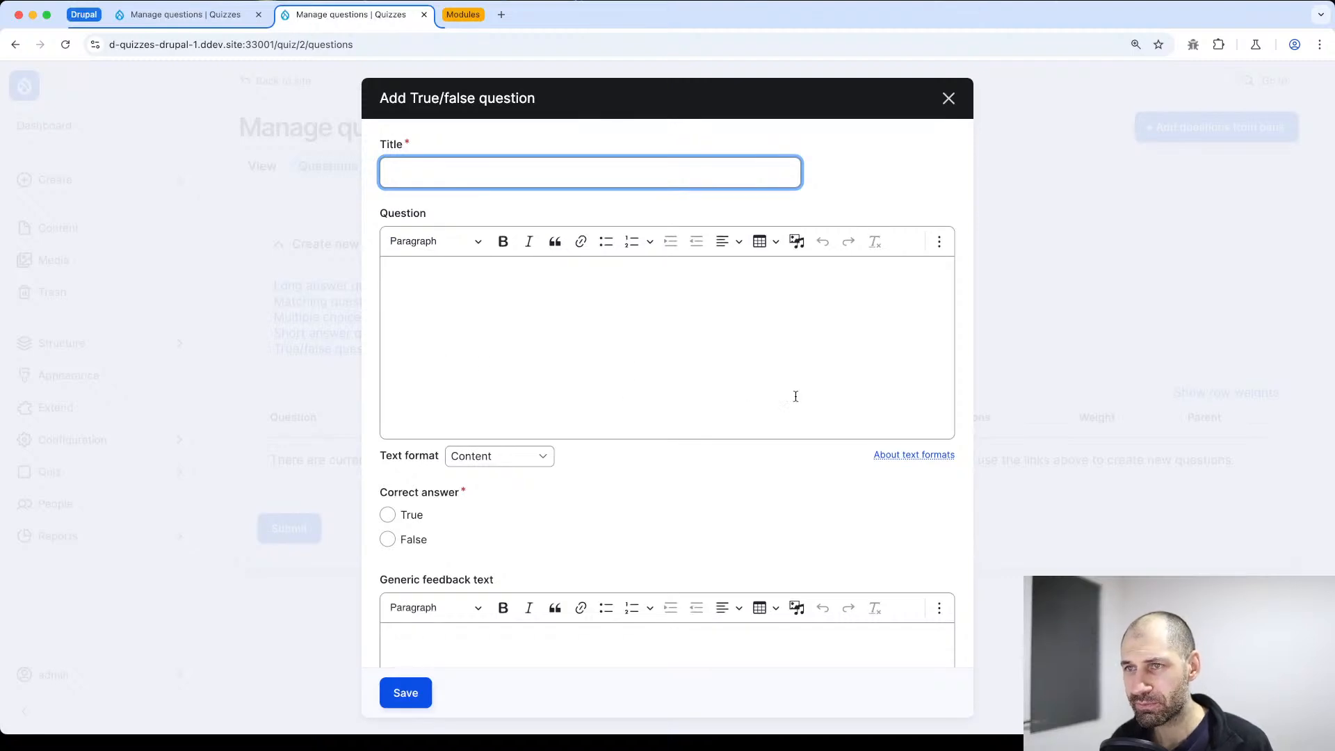
key(Escape)
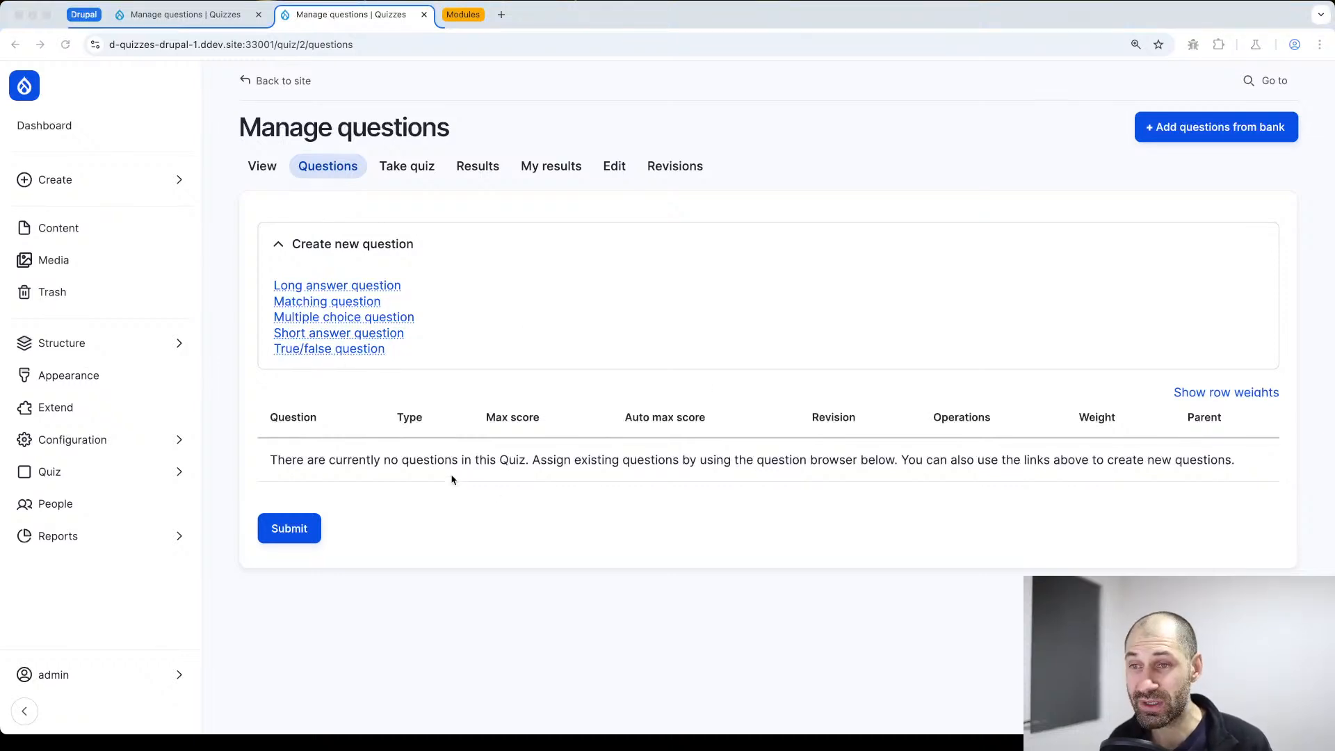
Switch to the Quiz module's project page on drupal.org and review its description and features
click(451, 17)
click(583, 16)
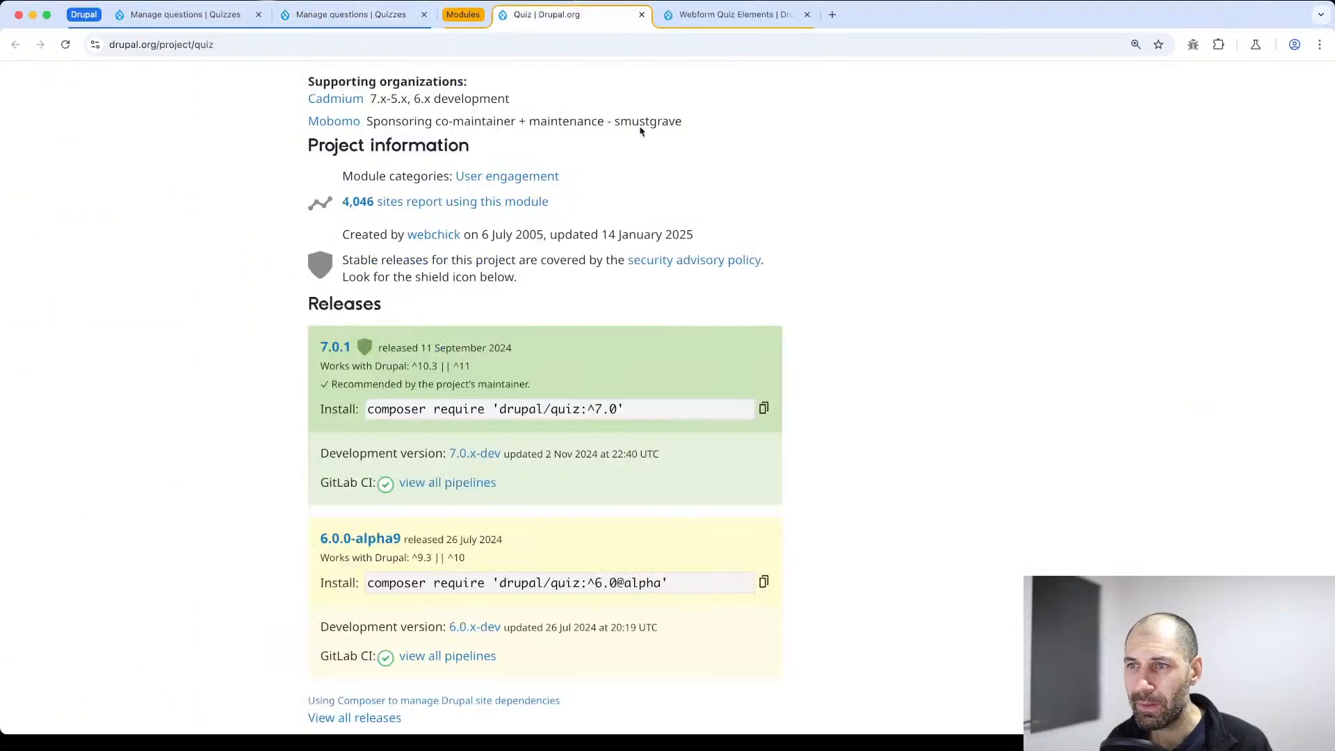
scroll(834, 299, up, 15)
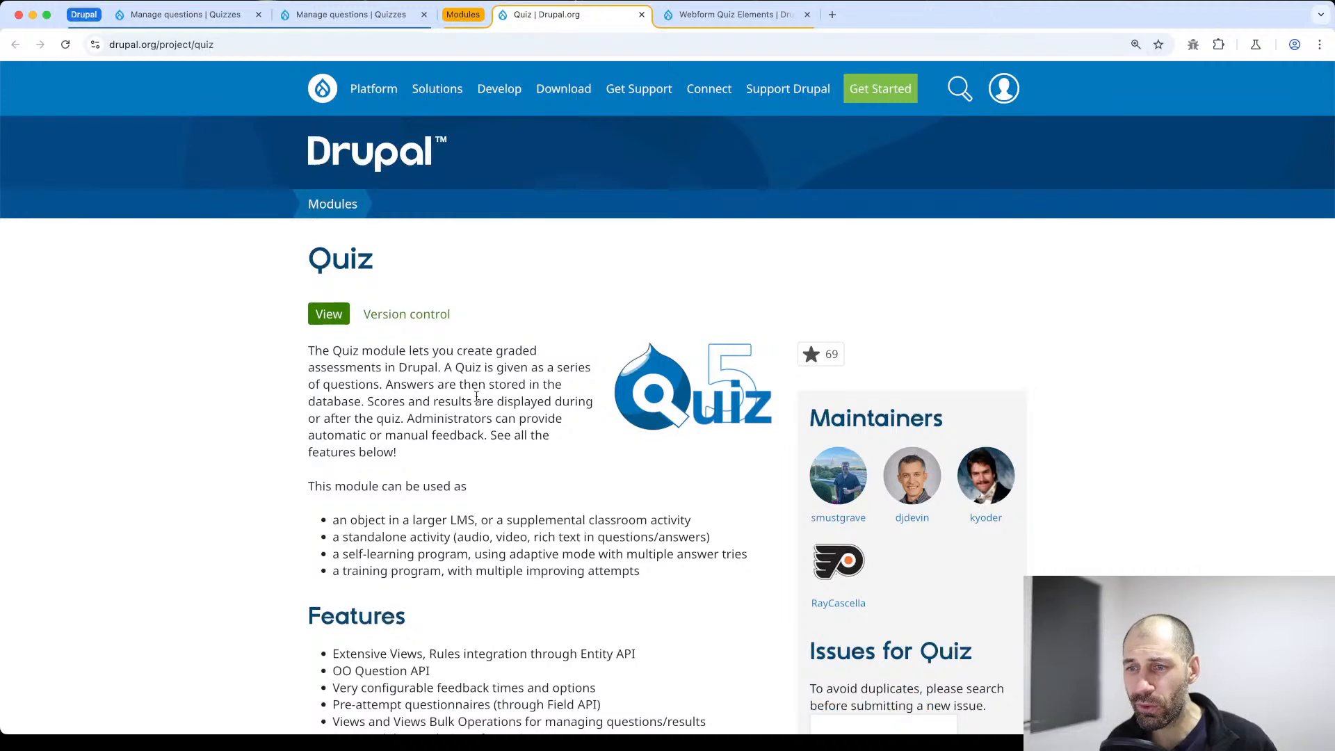
scroll(476, 396, down, 2)
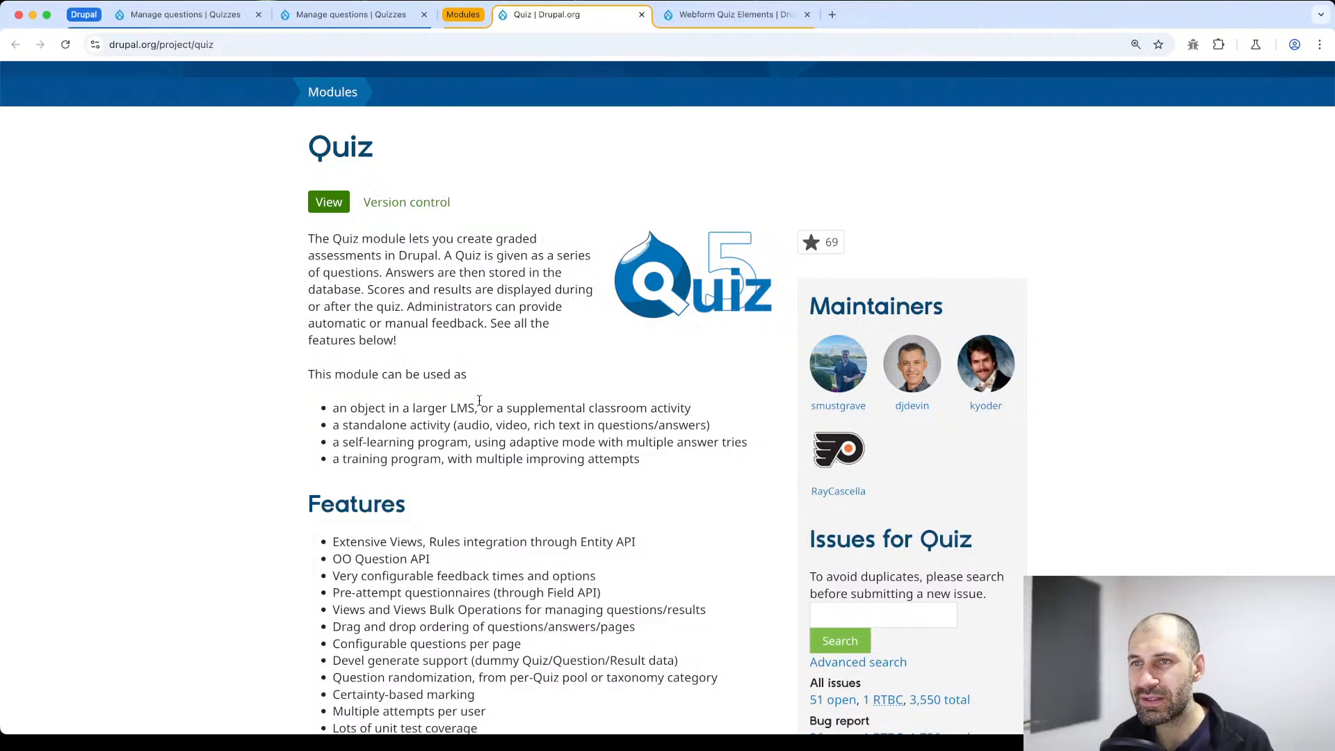
Check the Webform Quiz Elements project page on drupal.org, close the second question management page and return to the first one
click(729, 19)
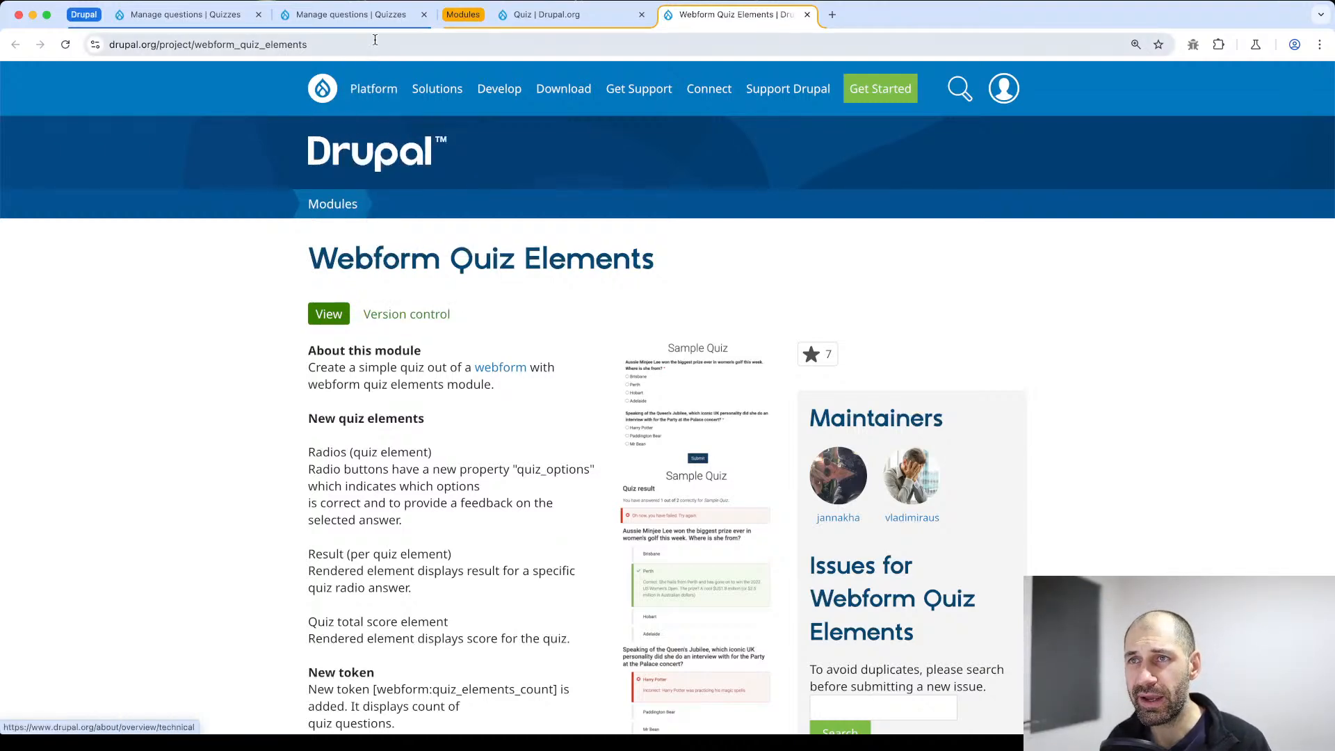
click(425, 14)
click(163, 15)
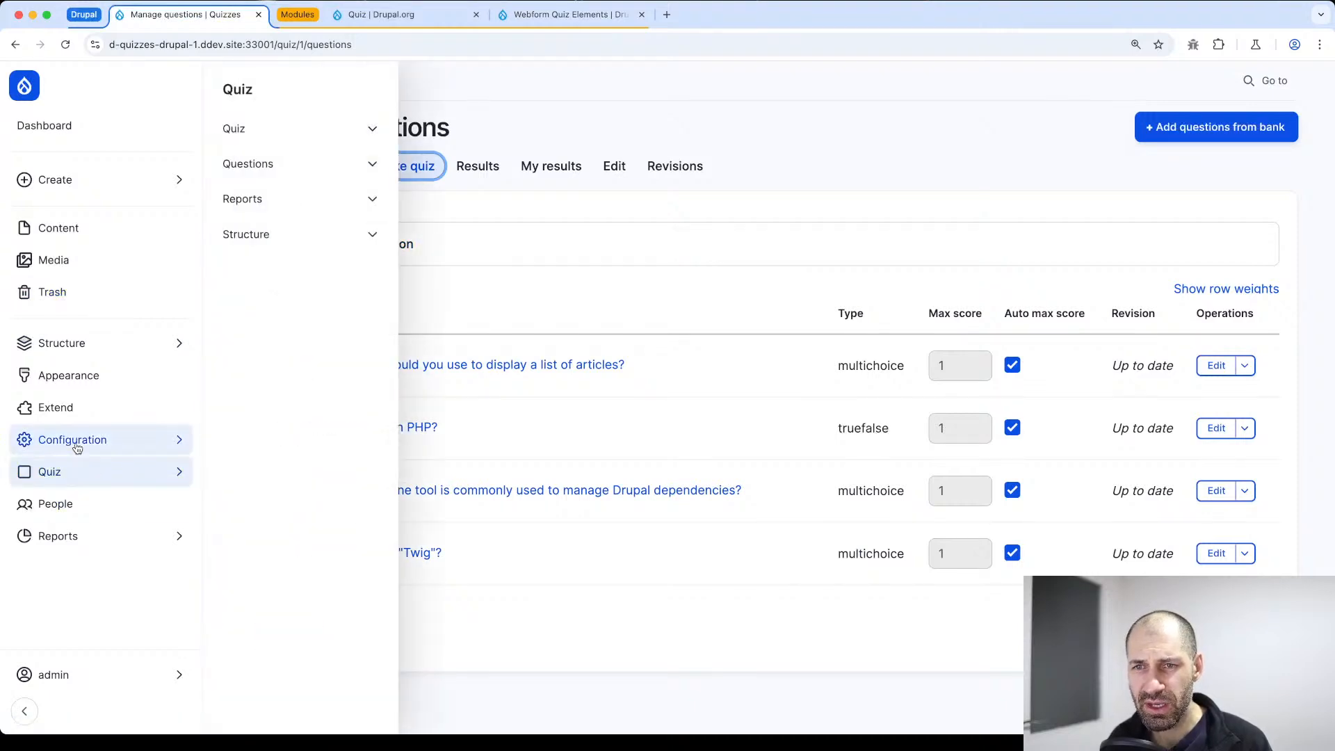
Open the site's list of available modules and filter it by "webform"
click(69, 410)
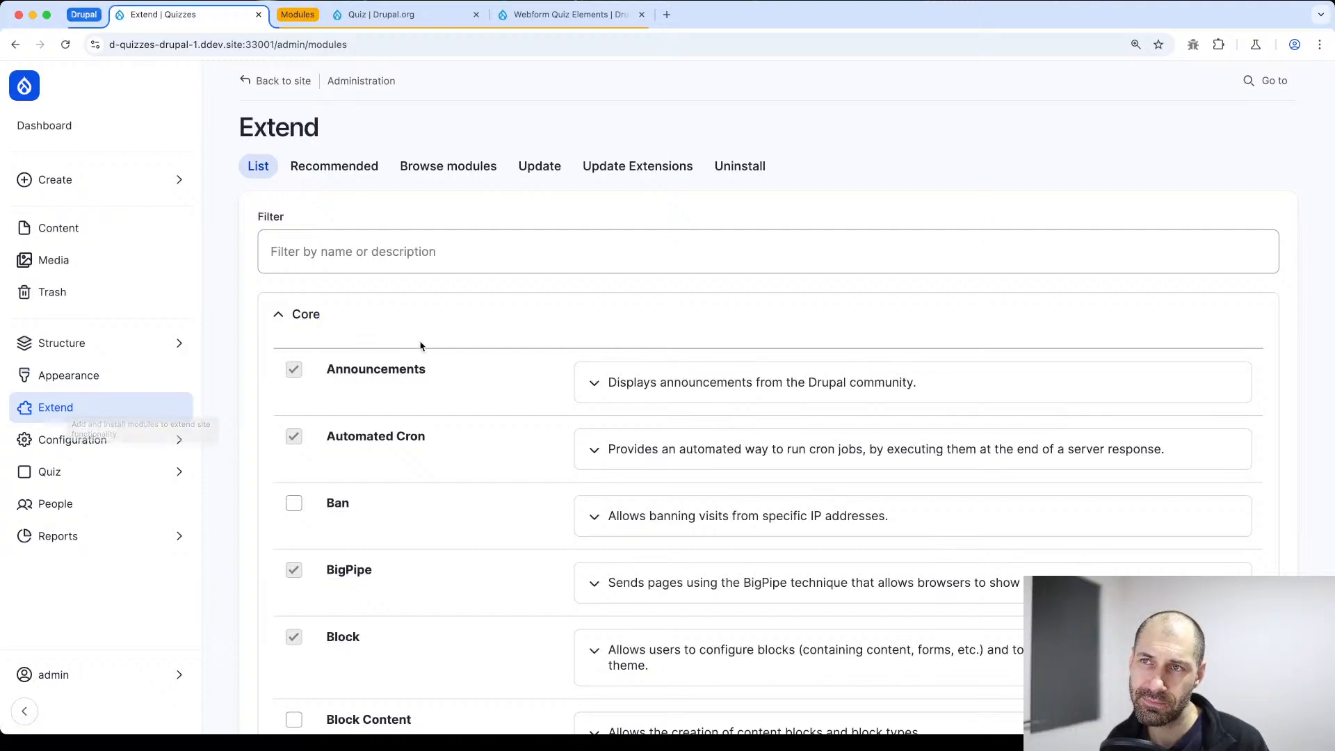
click(282, 253)
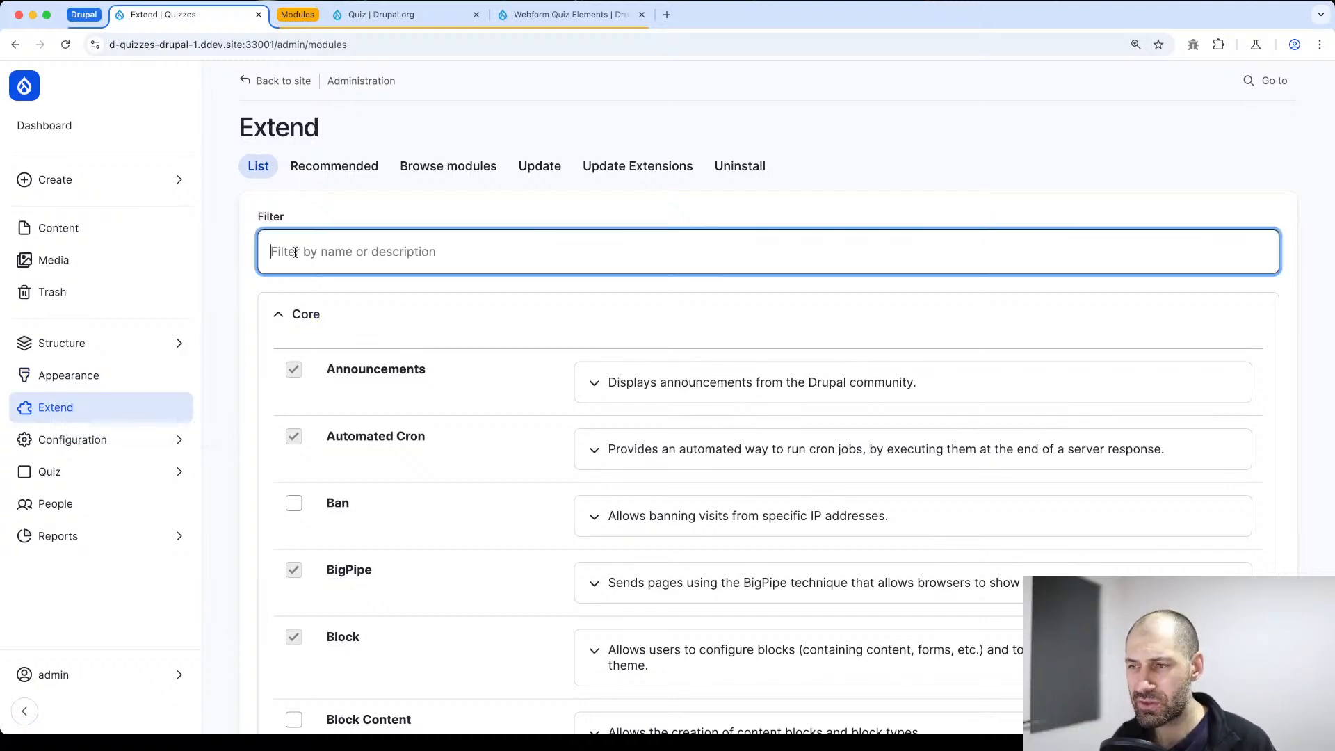
text(webform)
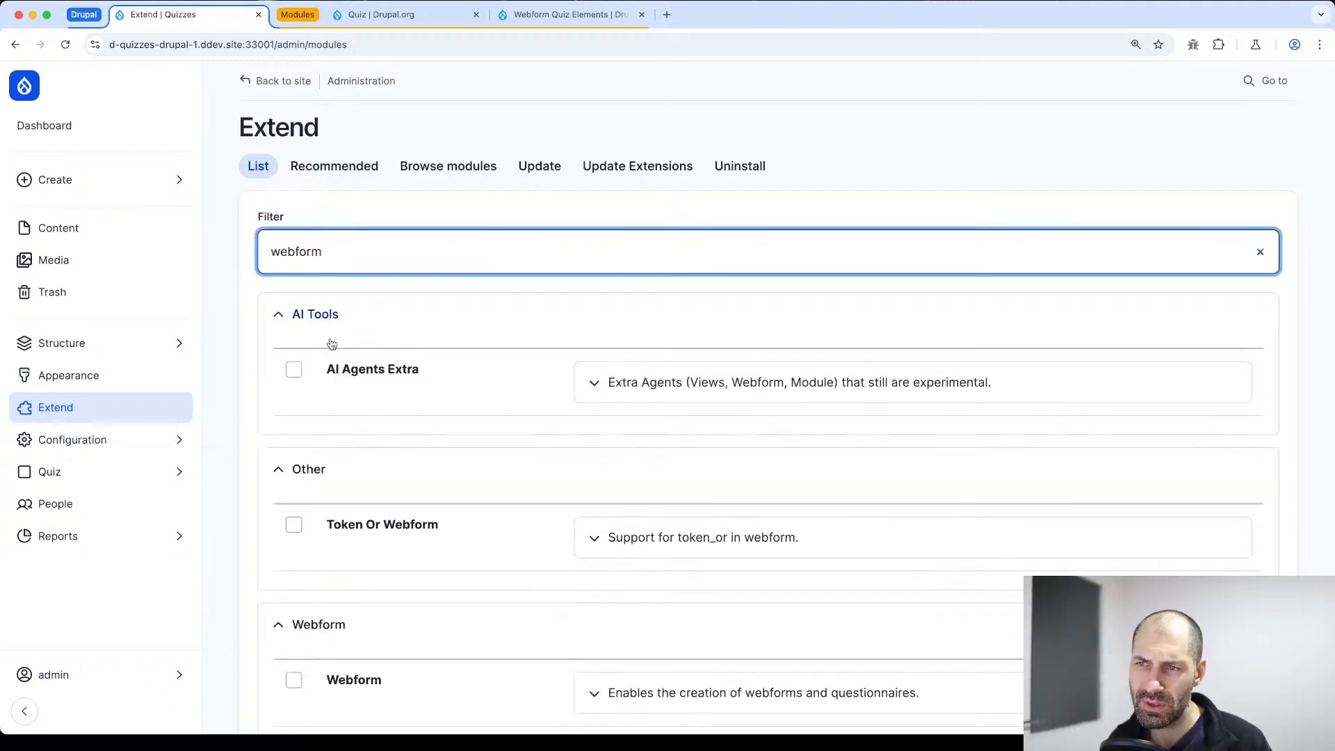
Select the Webform and Webform UI modules for installation
scroll(333, 348, down, 8)
scroll(339, 349, up, 3)
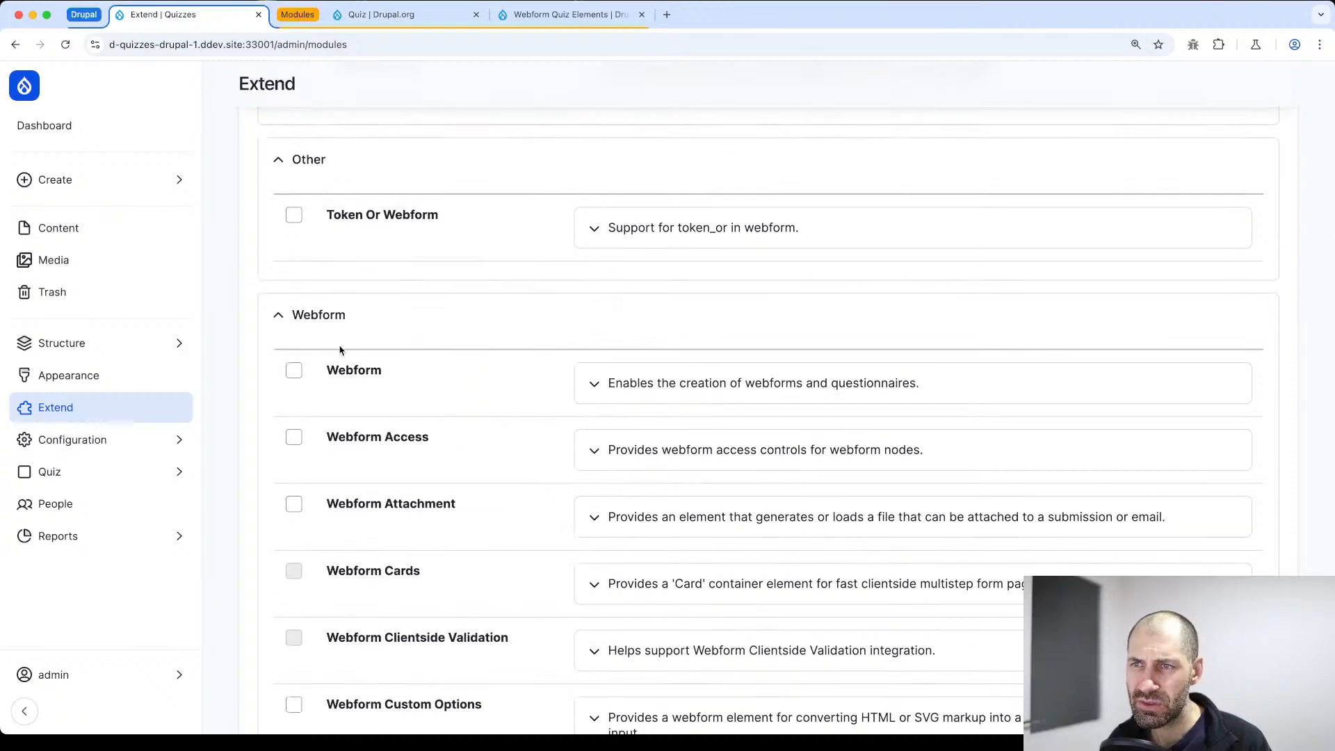
scroll(340, 349, down, 2)
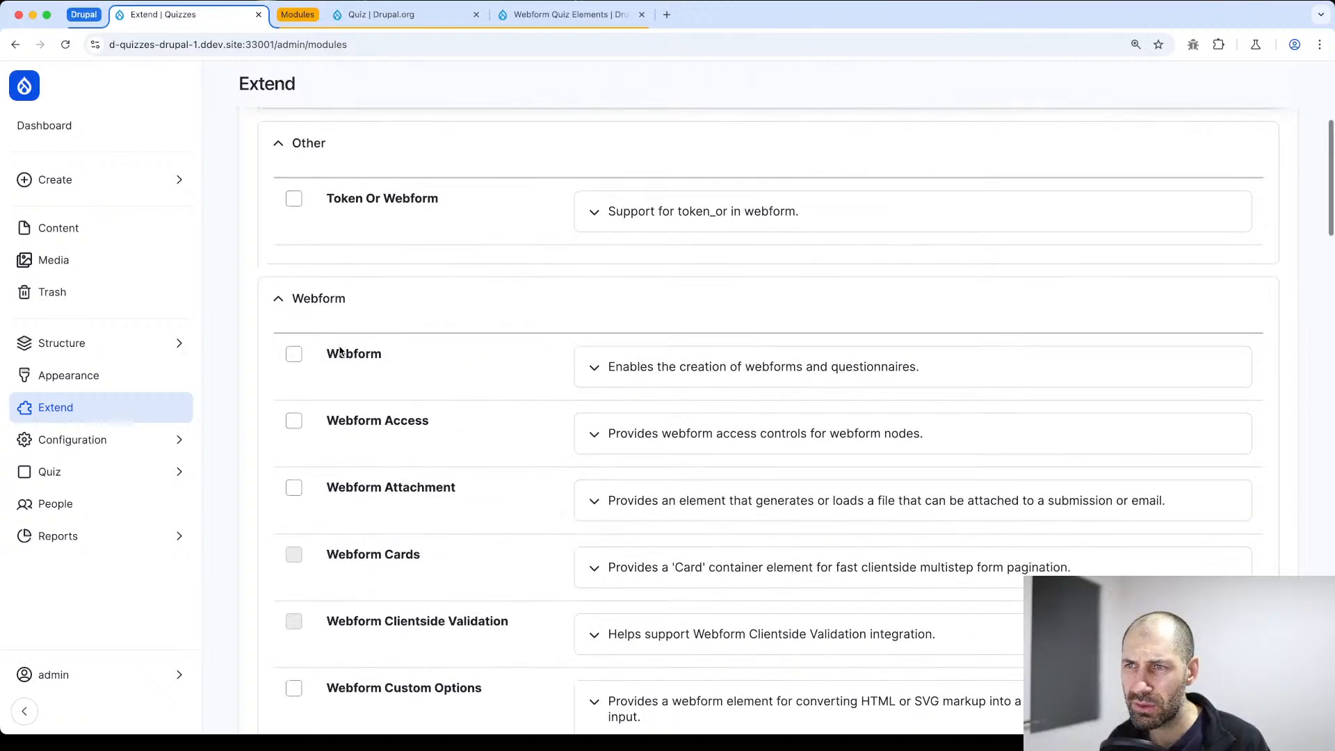
click(294, 296)
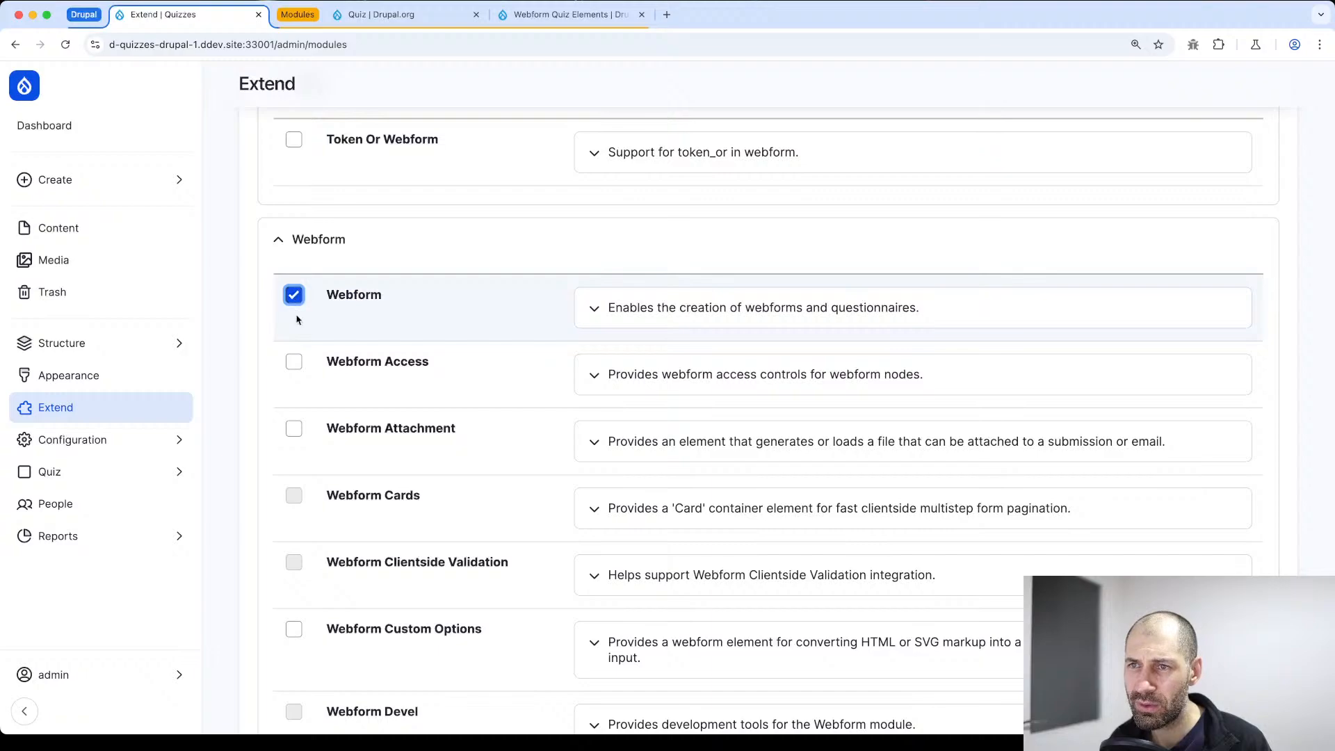
scroll(301, 385, down, 20)
scroll(312, 432, down, 5)
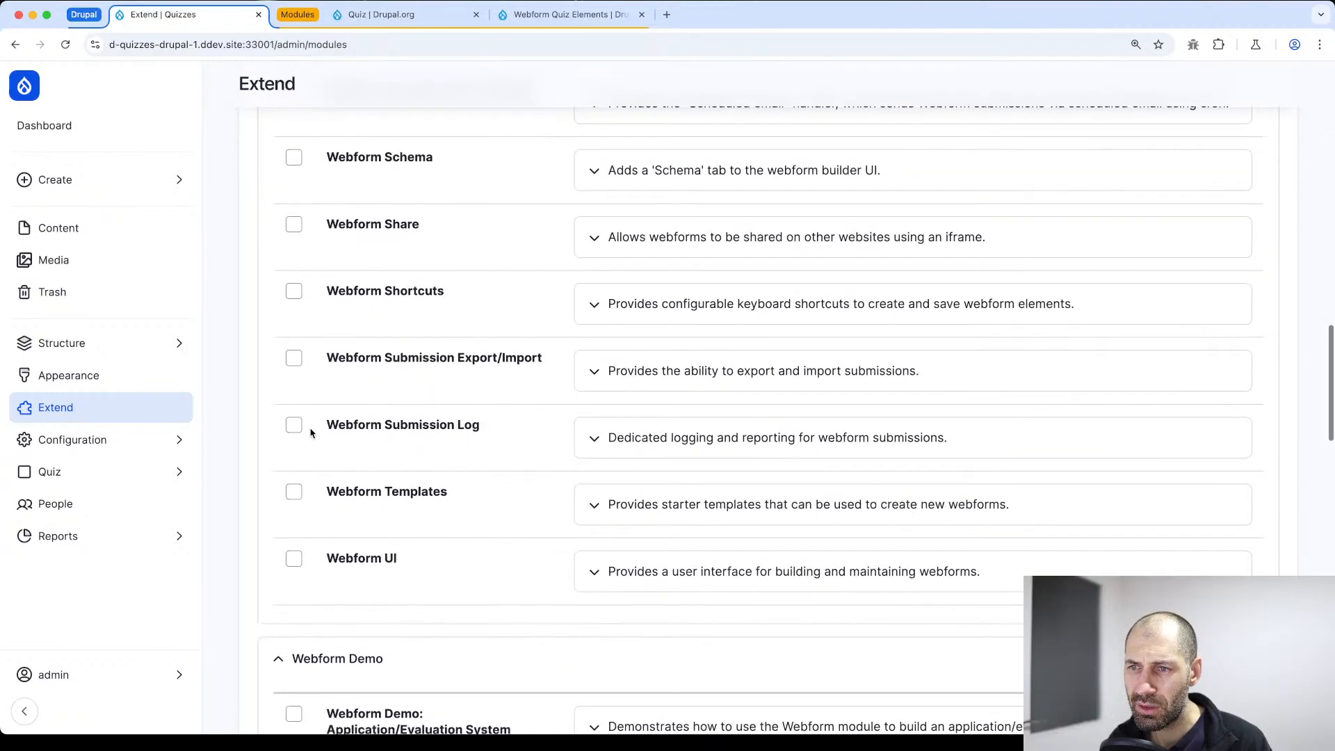
click(293, 555)
Select the Webform Quiz Elements module as well and install all the selected modules
scroll(292, 563, down, 2)
scroll(292, 565, down, 20)
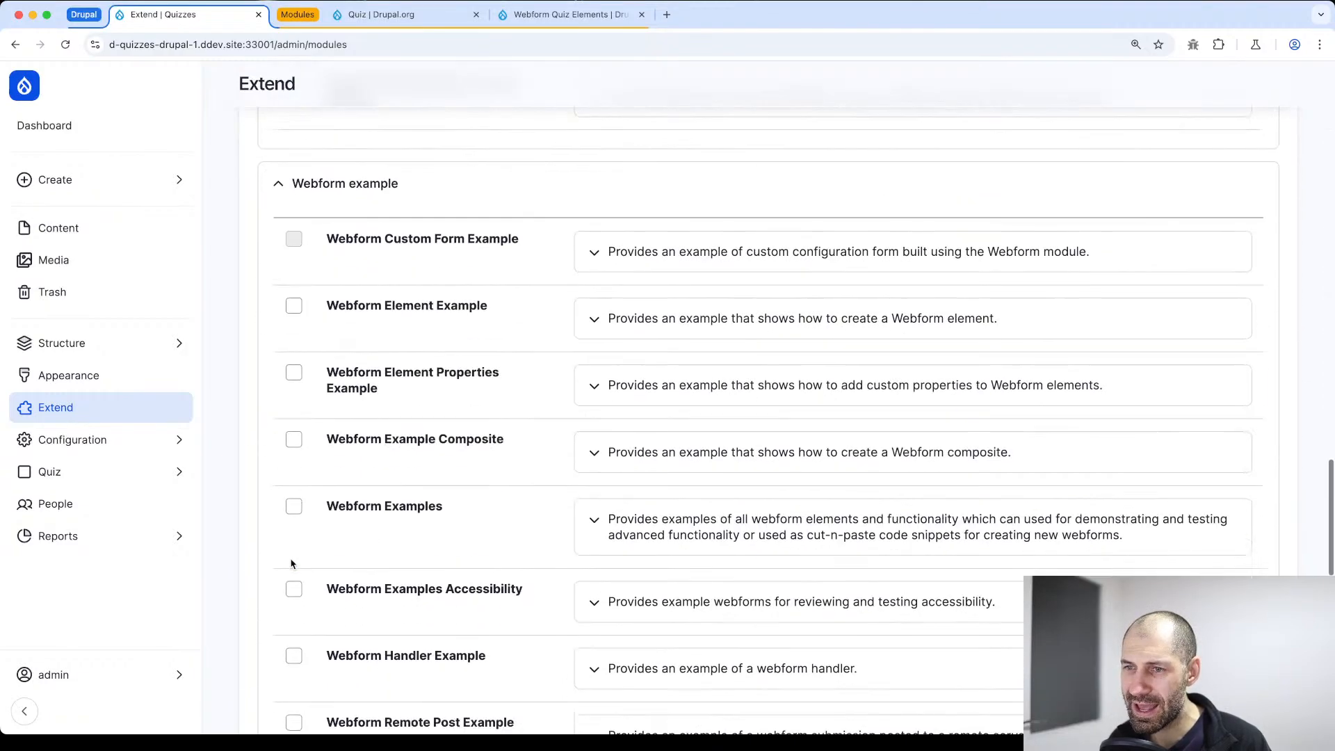
scroll(291, 565, up, 20)
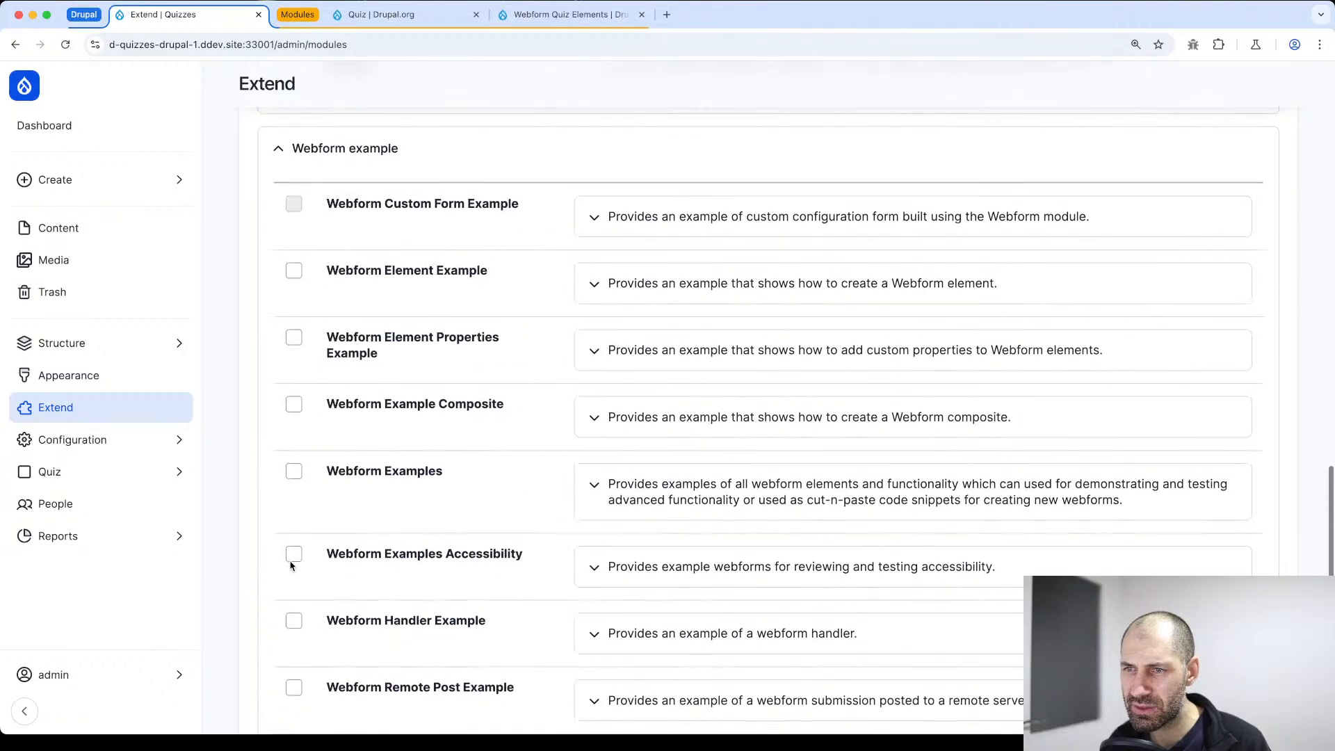
scroll(290, 562, up, 15)
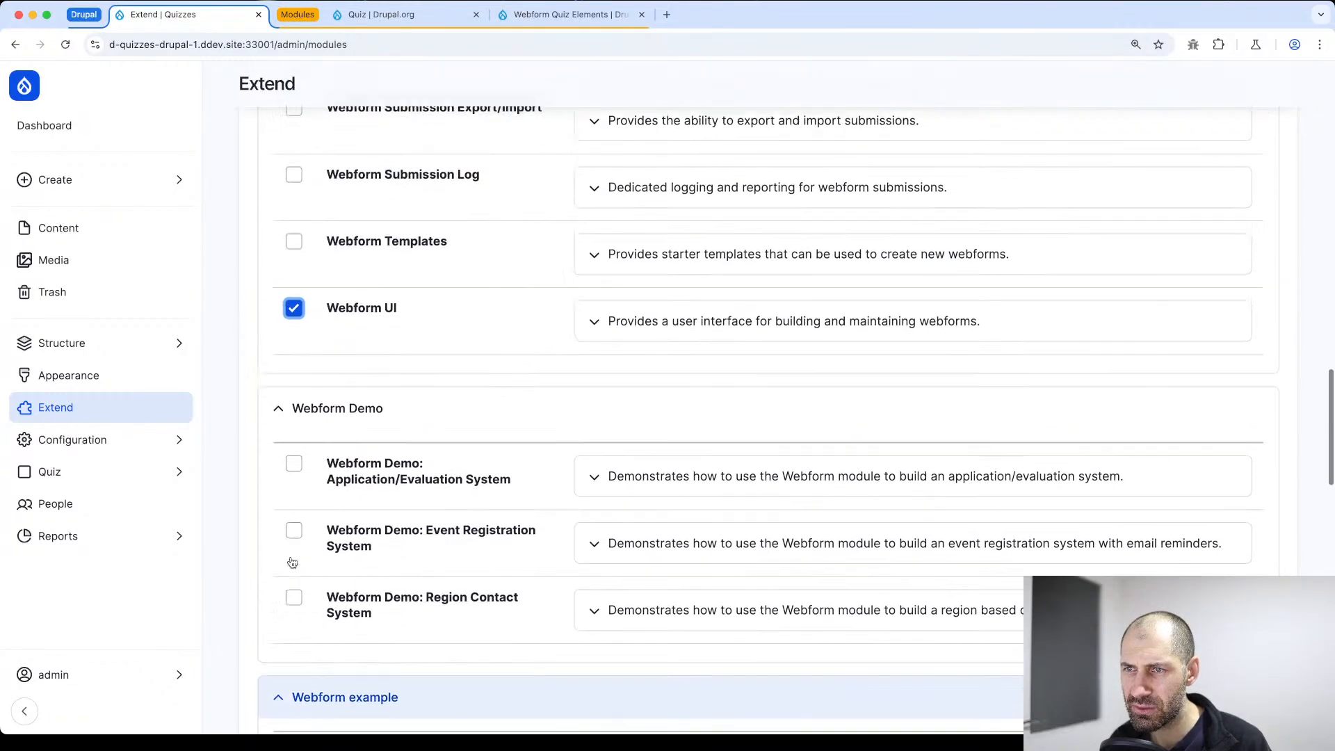
scroll(309, 513, up, 1)
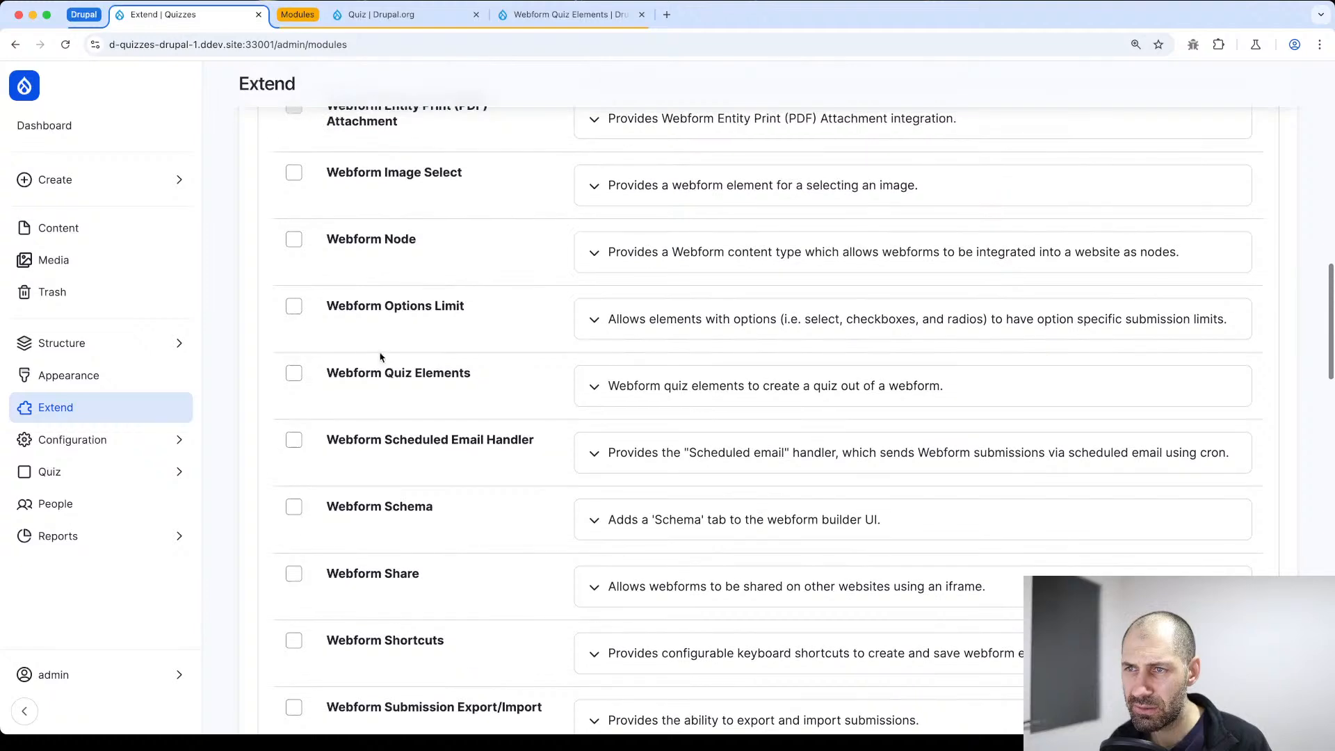
click(293, 374)
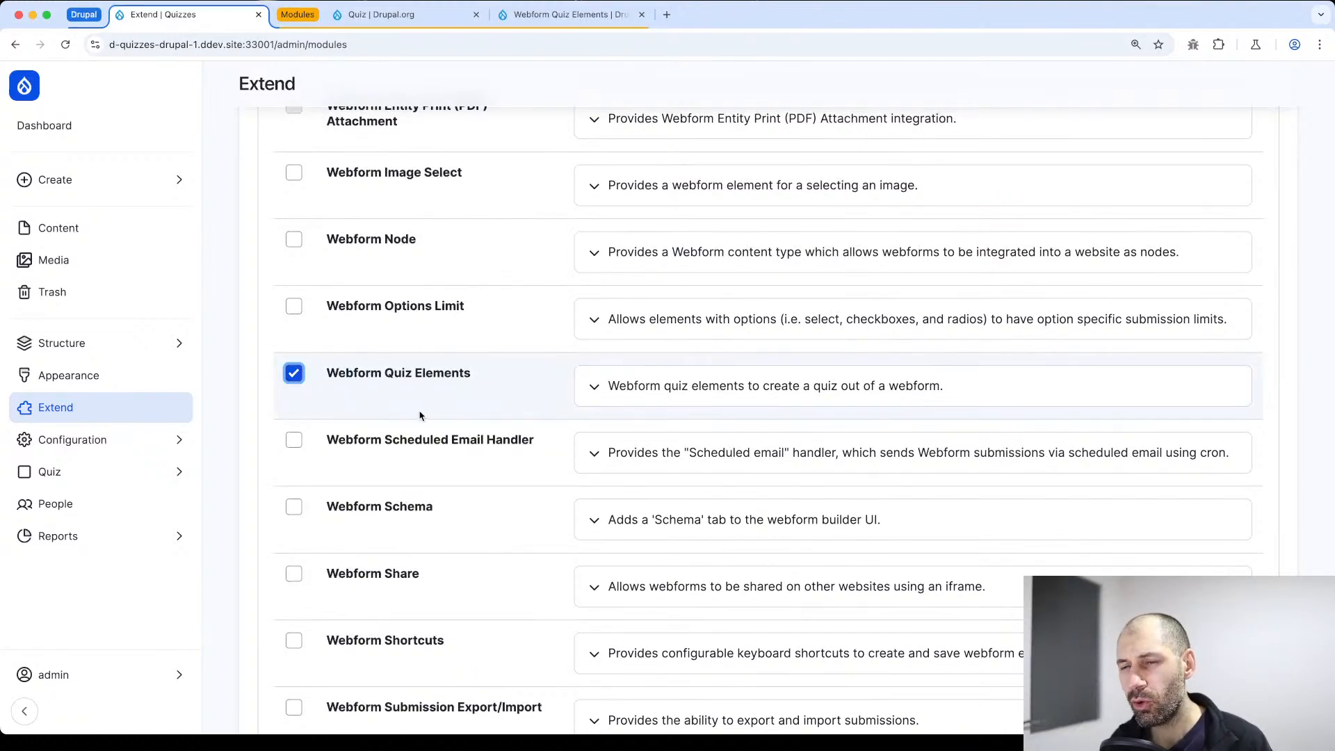
scroll(411, 459, down, 20)
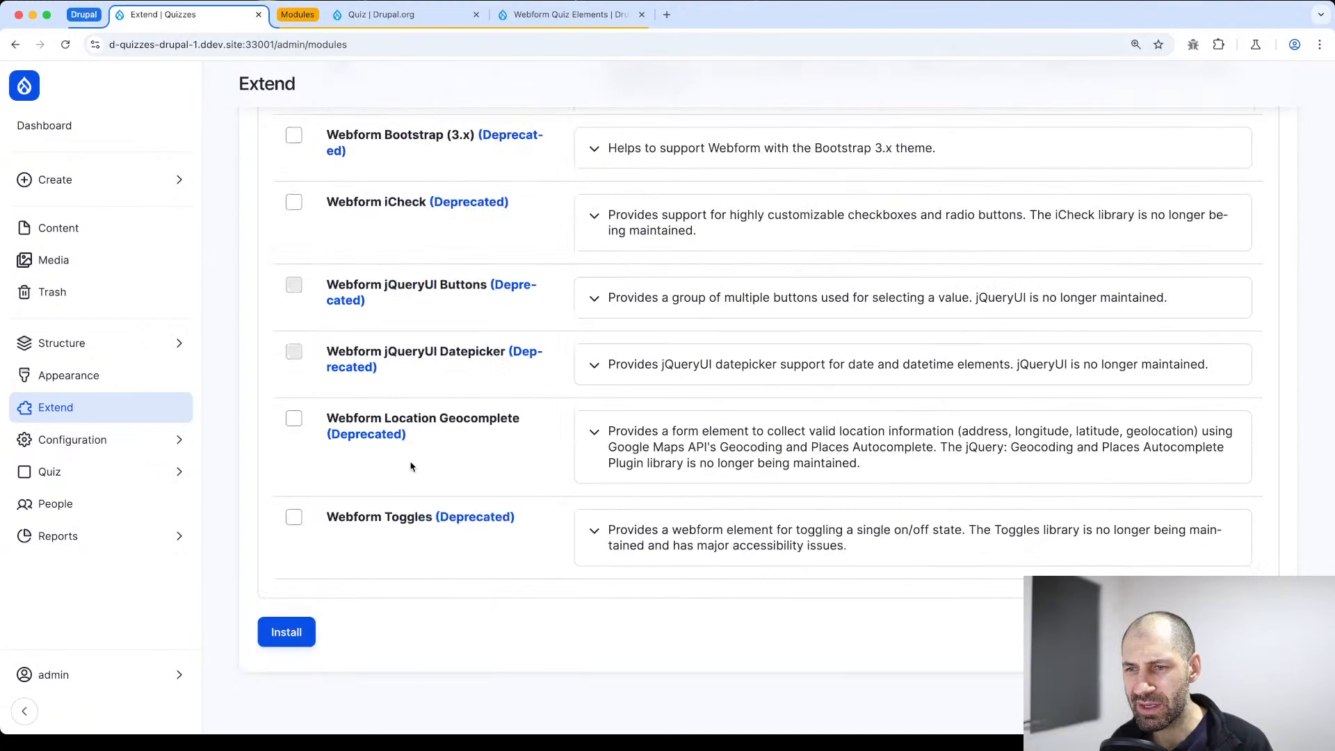
click(295, 629)
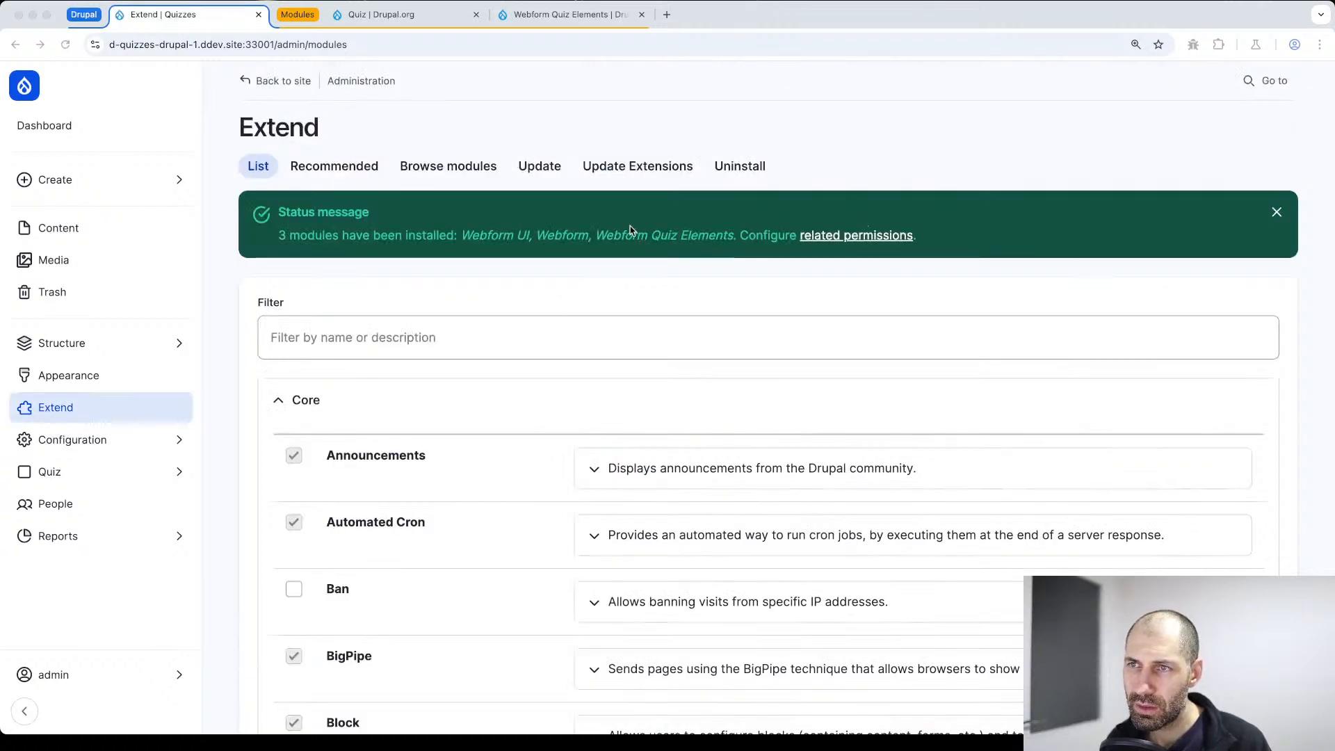
Open the module browser in a separate page and search its projects for "webform quiz"
super+click(440, 174)
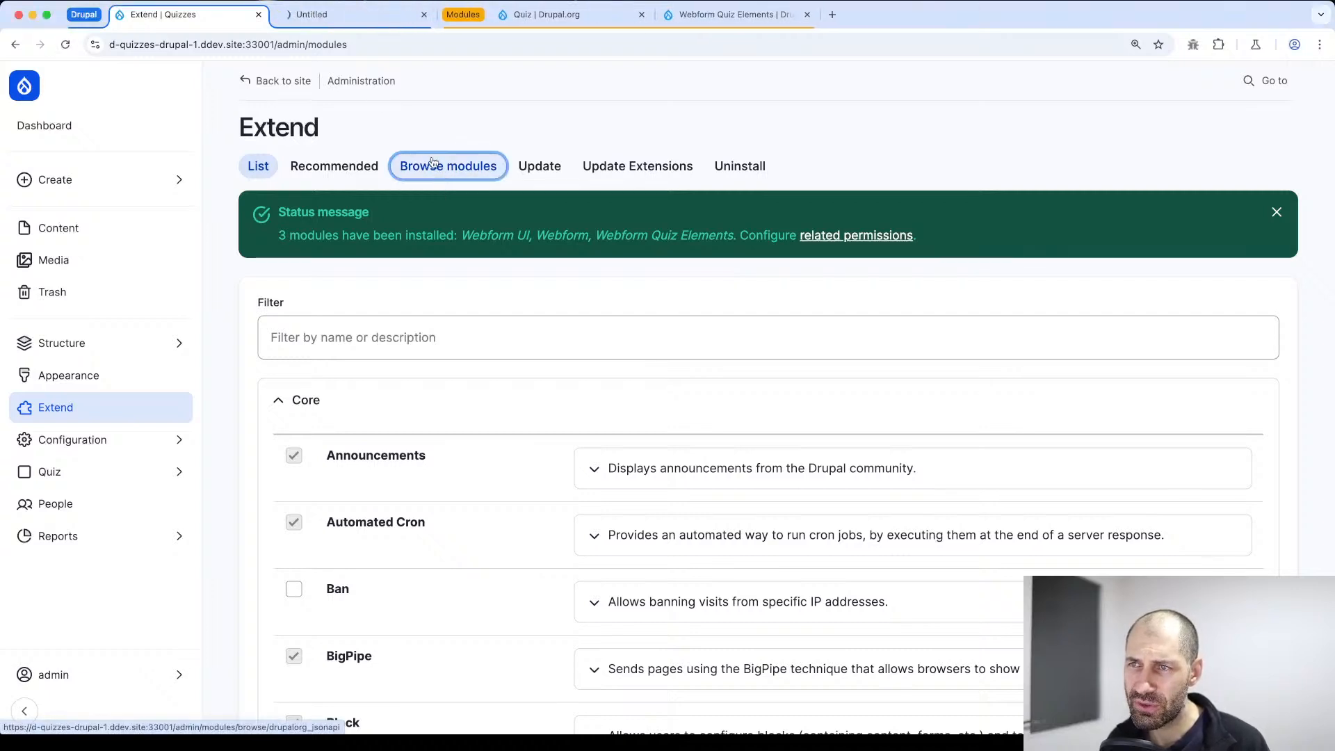
click(350, 17)
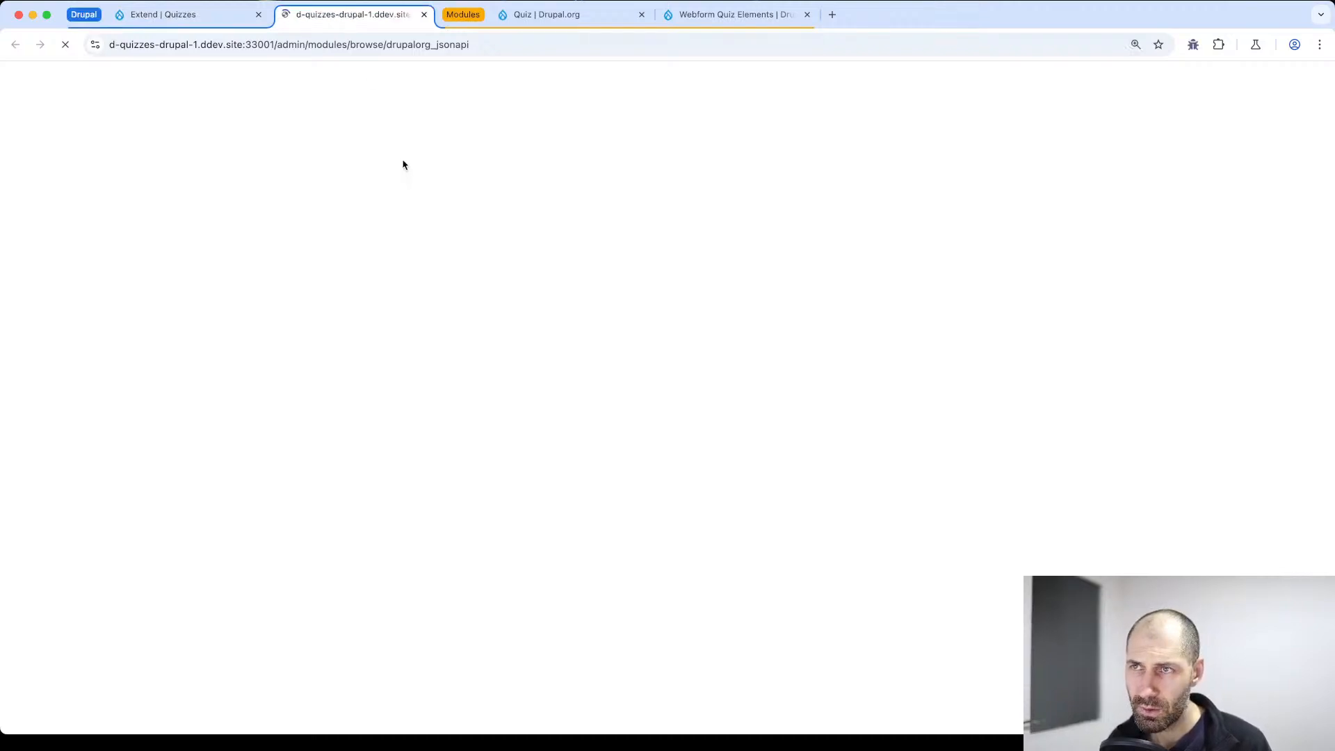
click(409, 249)
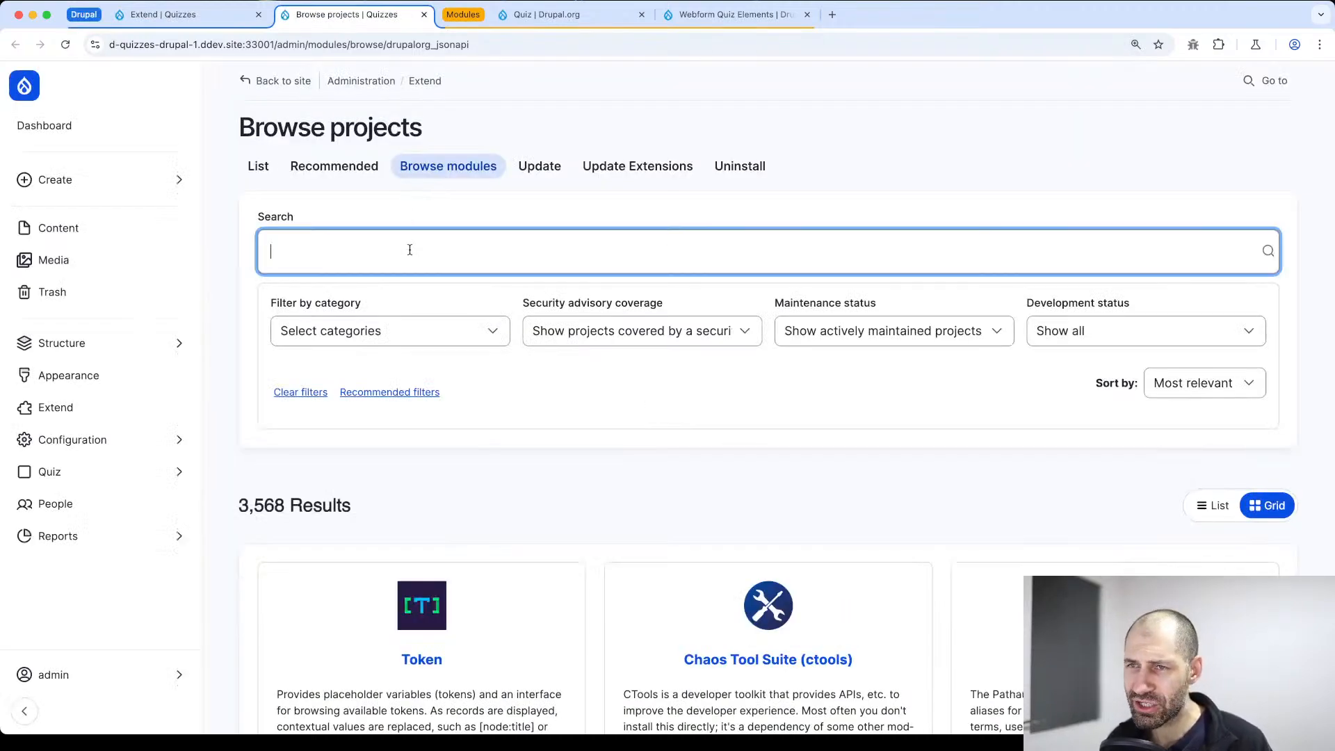
text(webform quiz)
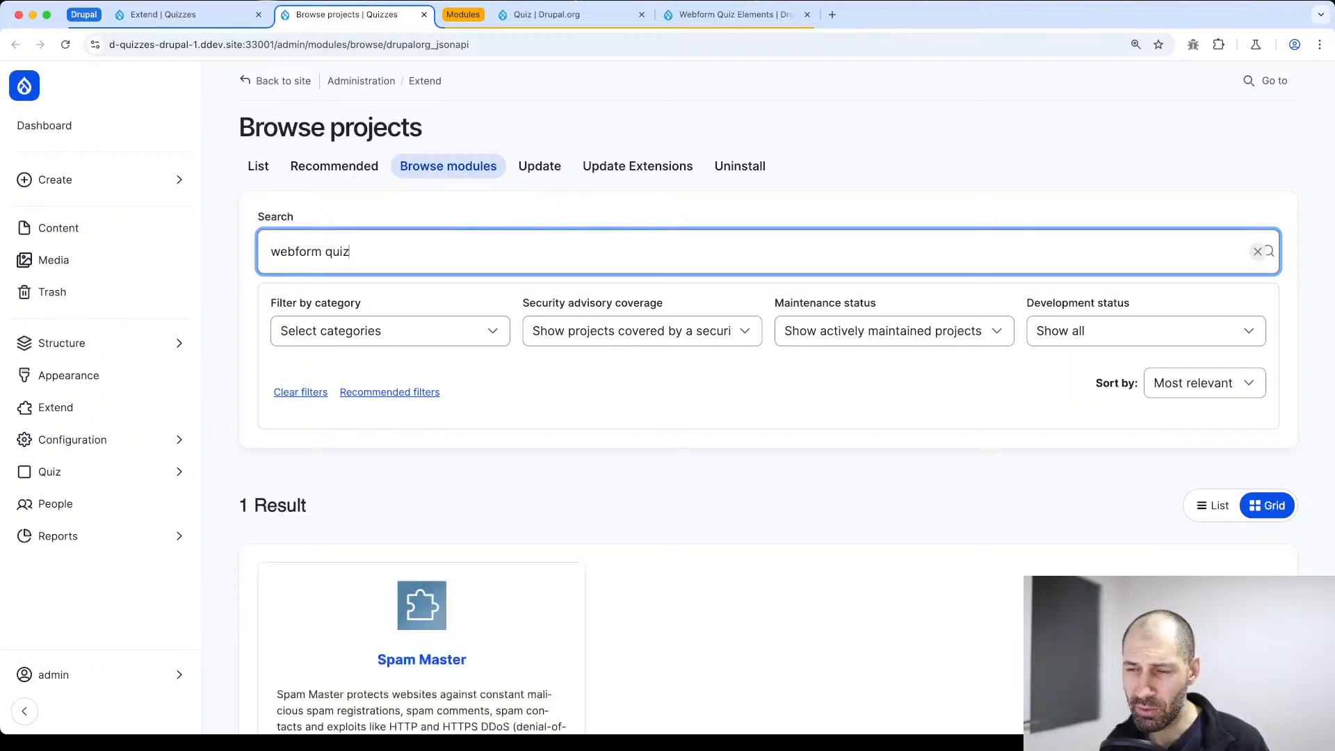
scroll(662, 339, down, 4)
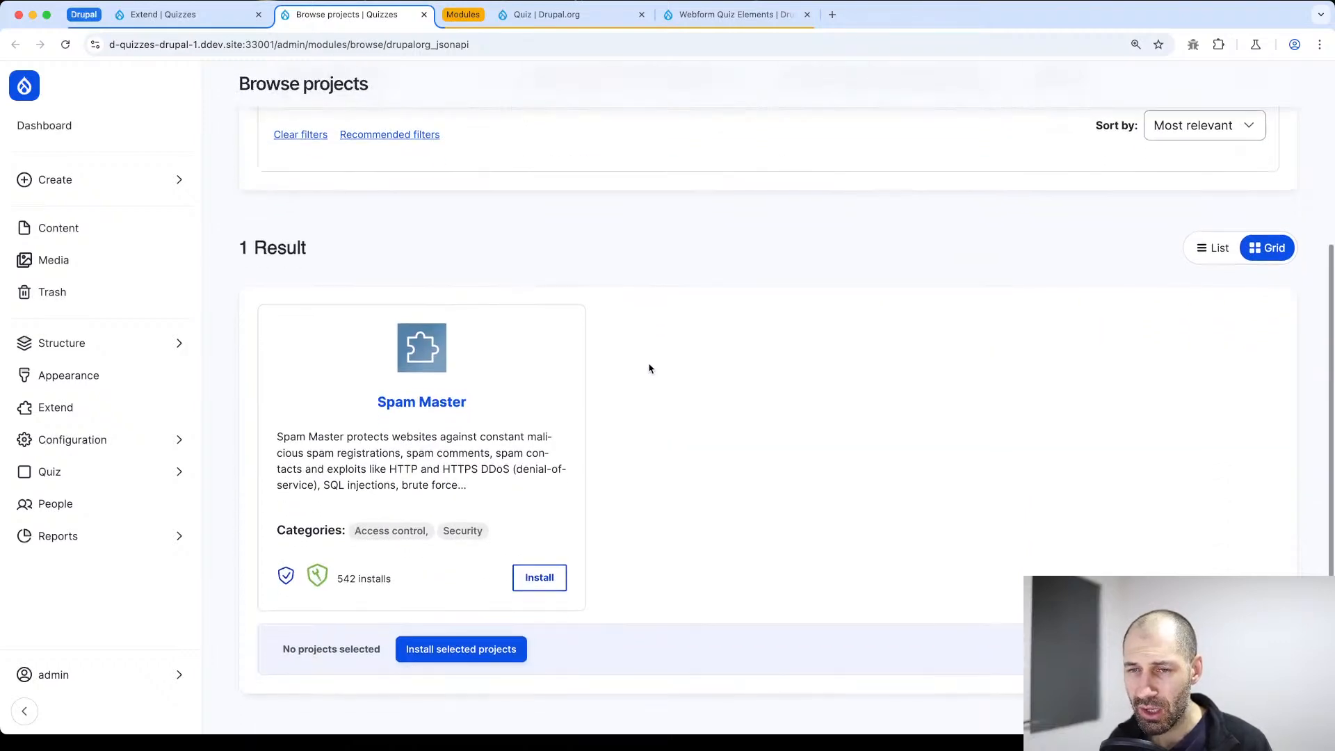
scroll(637, 389, up, 4)
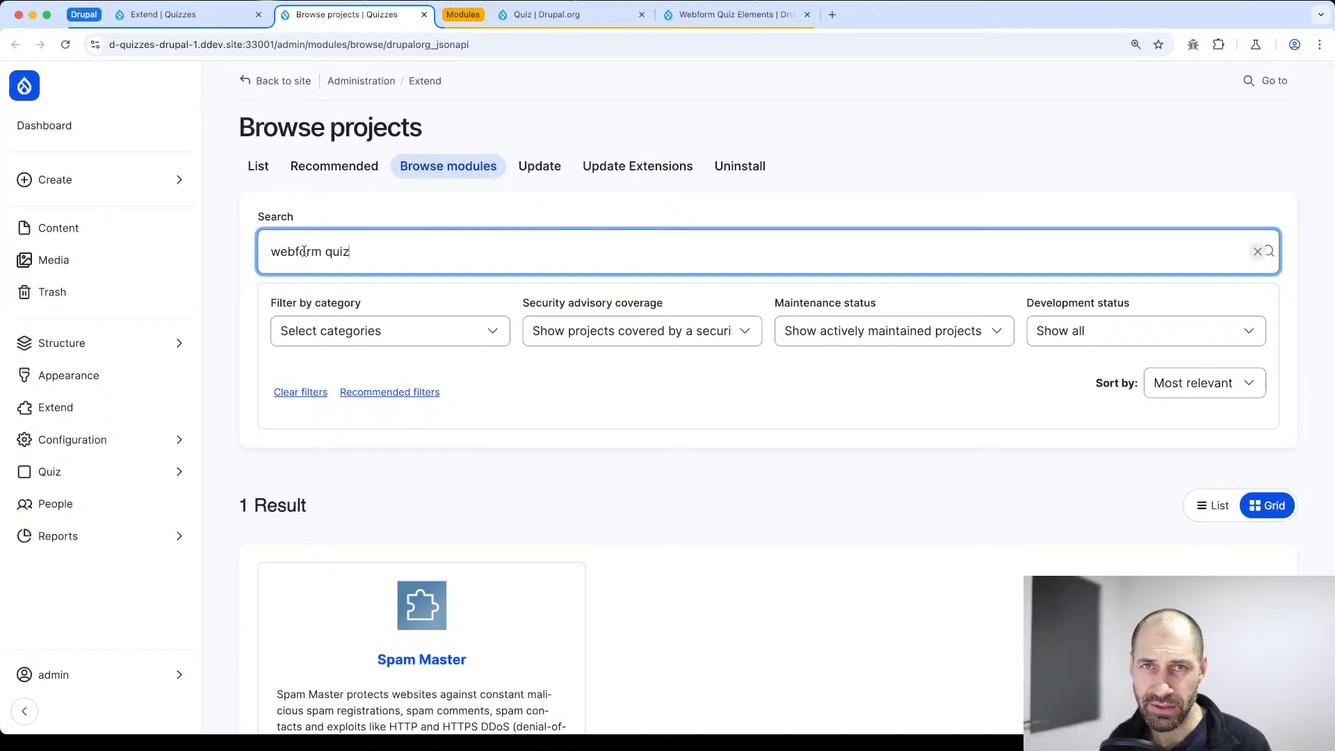
Copy the Composer install command for release 1.0.4 from the Webform Quiz Elements project page
click(737, 14)
scroll(492, 367, down, 10)
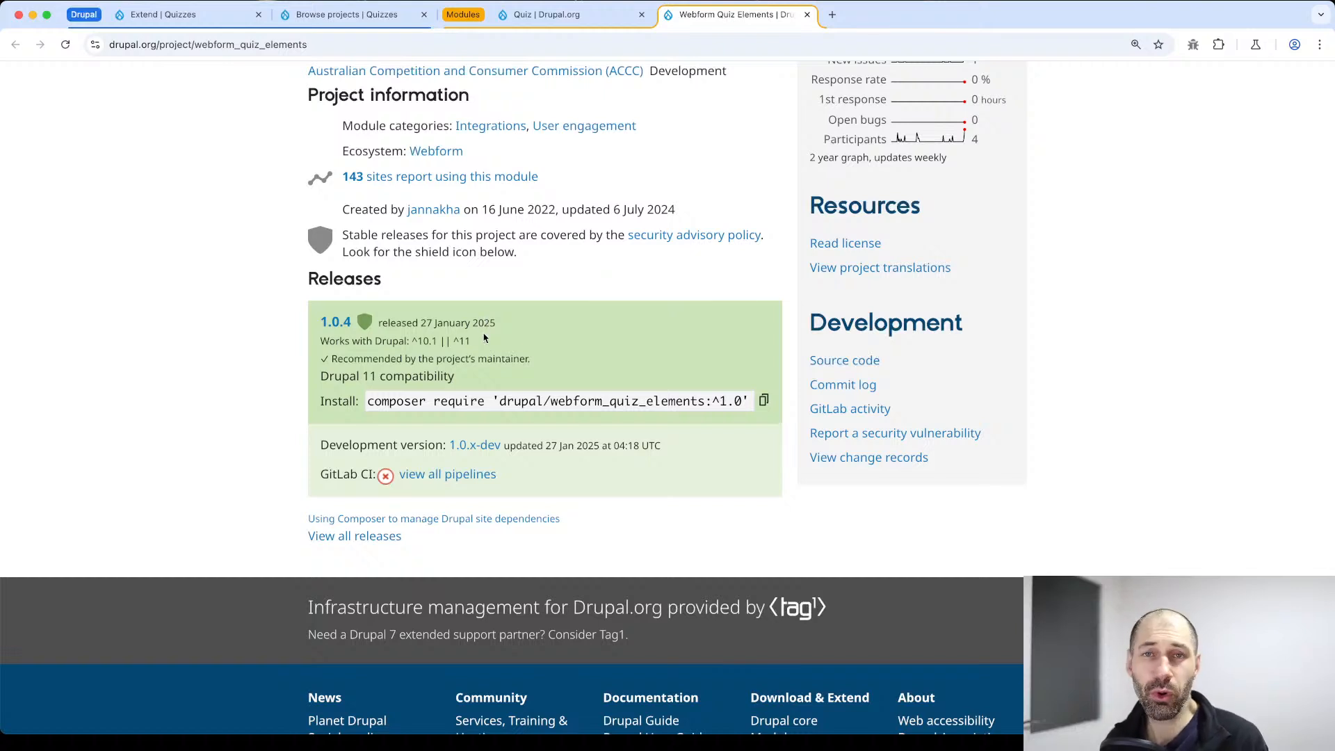
click(763, 402)
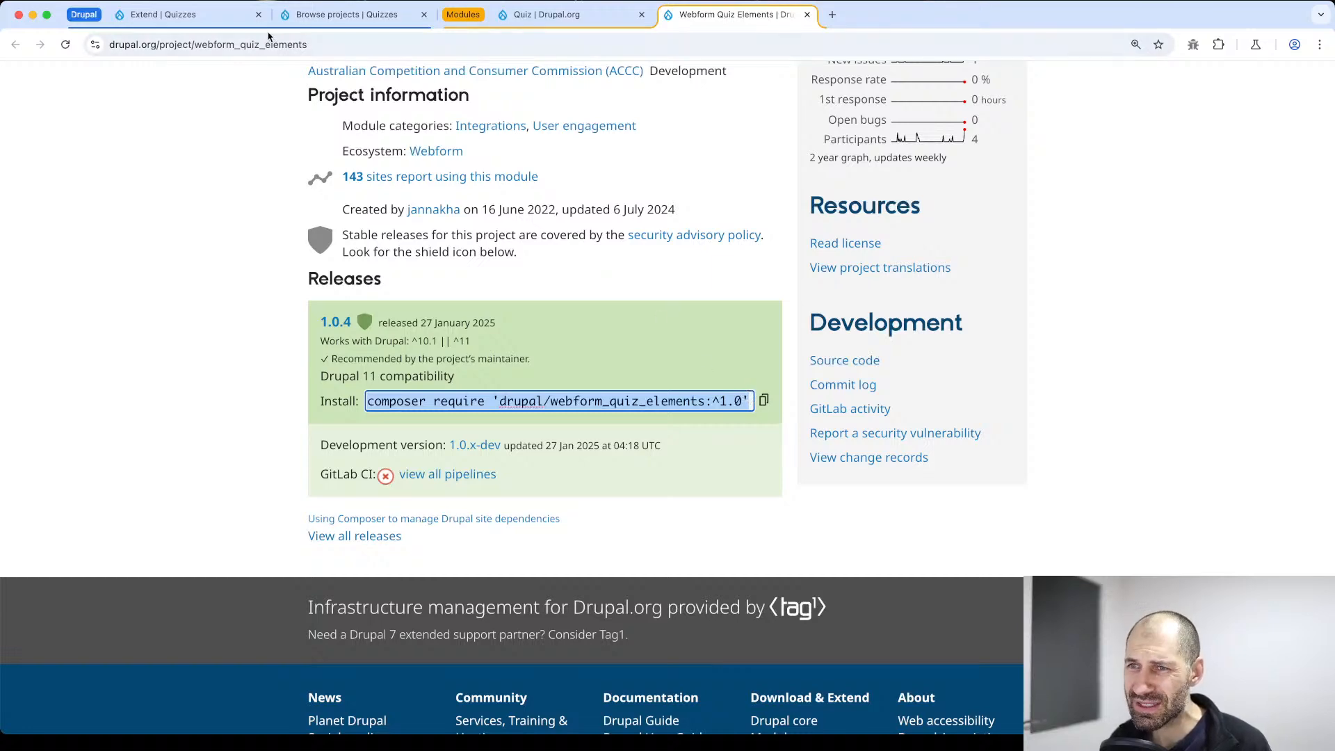
Widen the "webform quiz" project search by setting both security advisory coverage and maintenance status to Show all
click(294, 18)
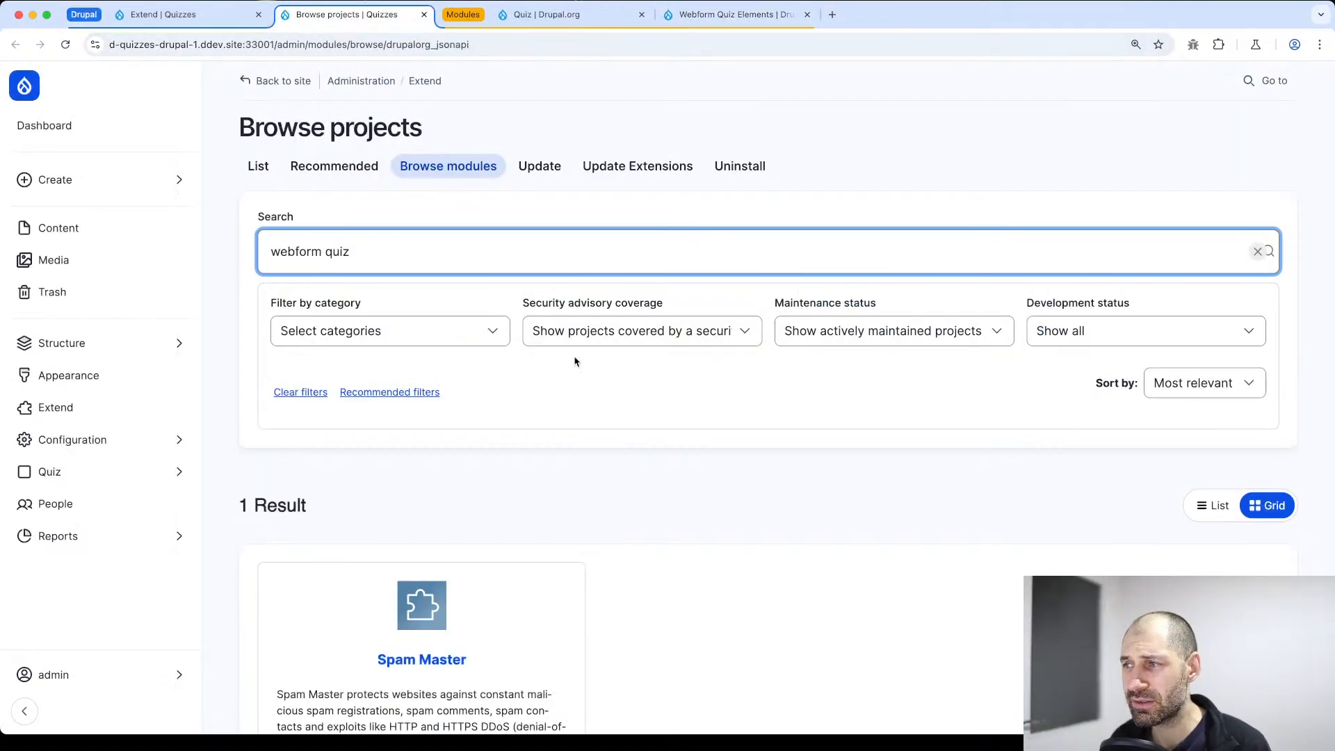
scroll(586, 398, down, 1)
scroll(586, 398, down, 1)
click(576, 259)
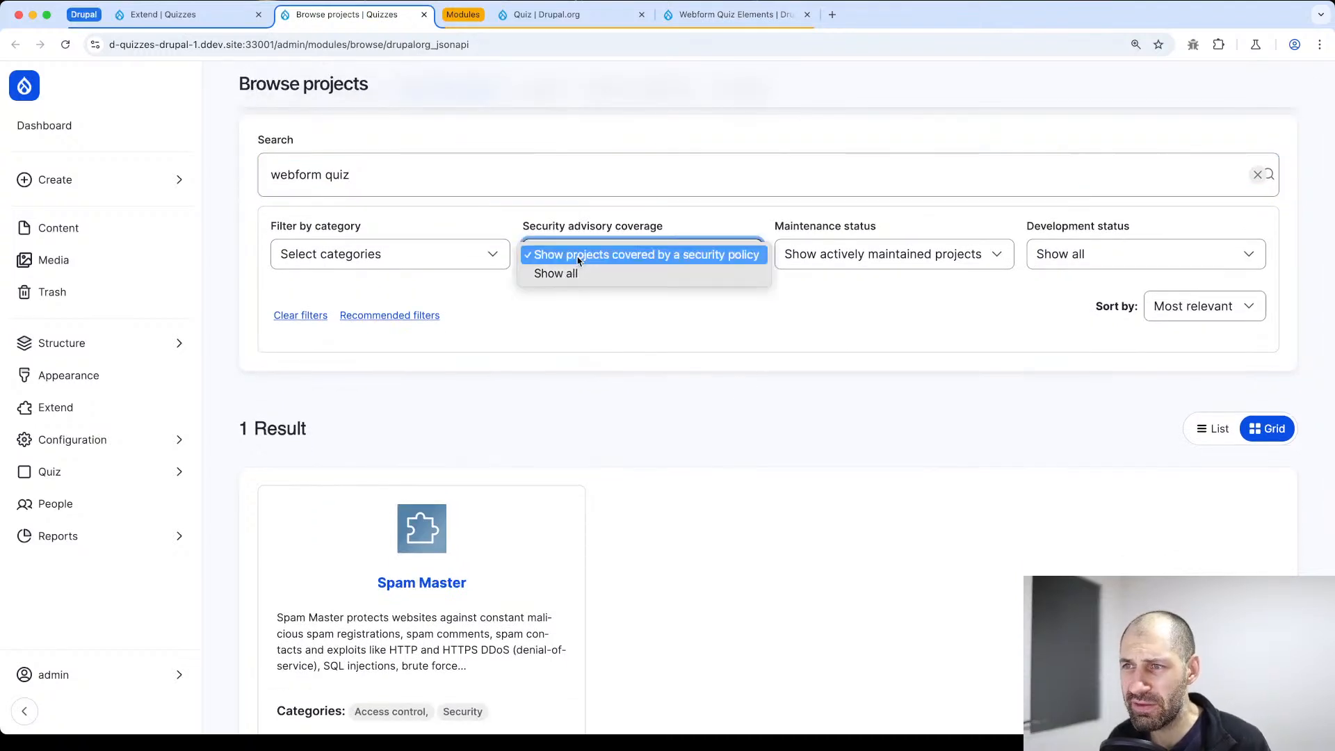
click(577, 274)
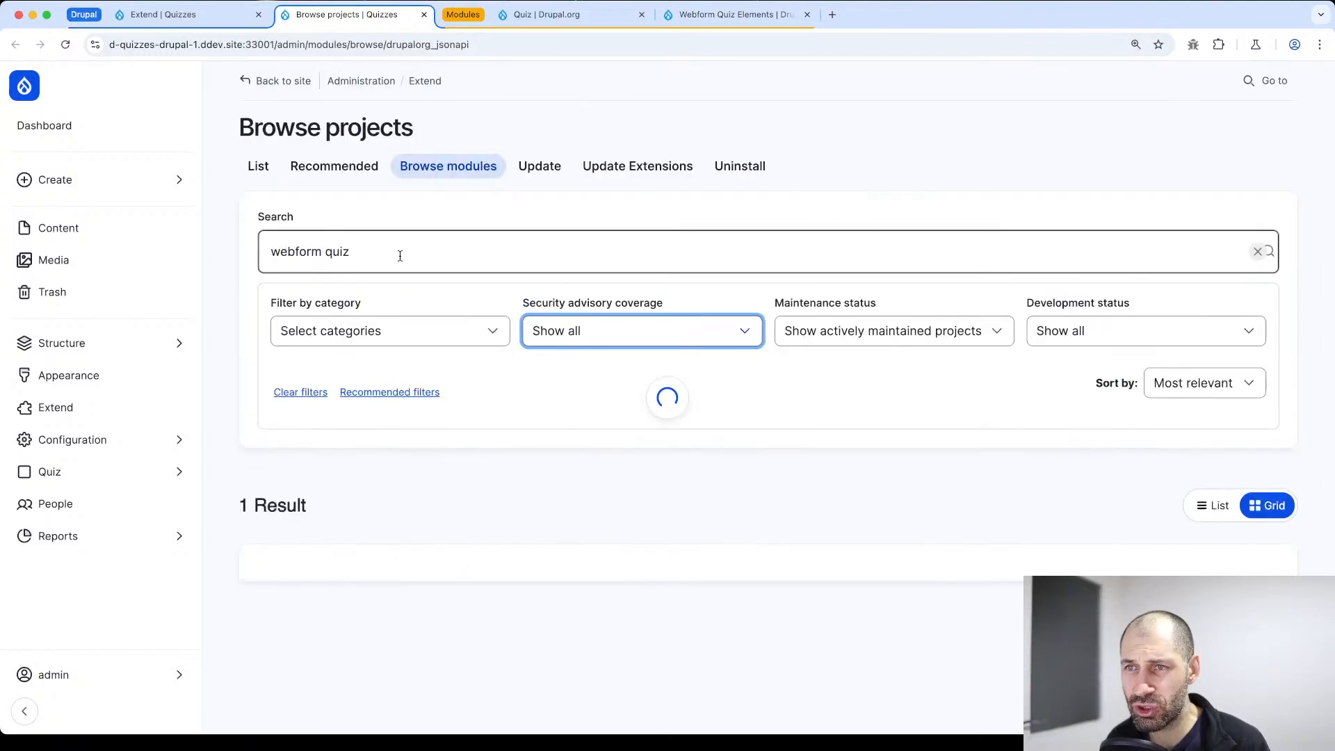
click(912, 341)
click(904, 350)
Check the module categories and ecosystem listed in the project information for Webform Quiz Elements
click(736, 15)
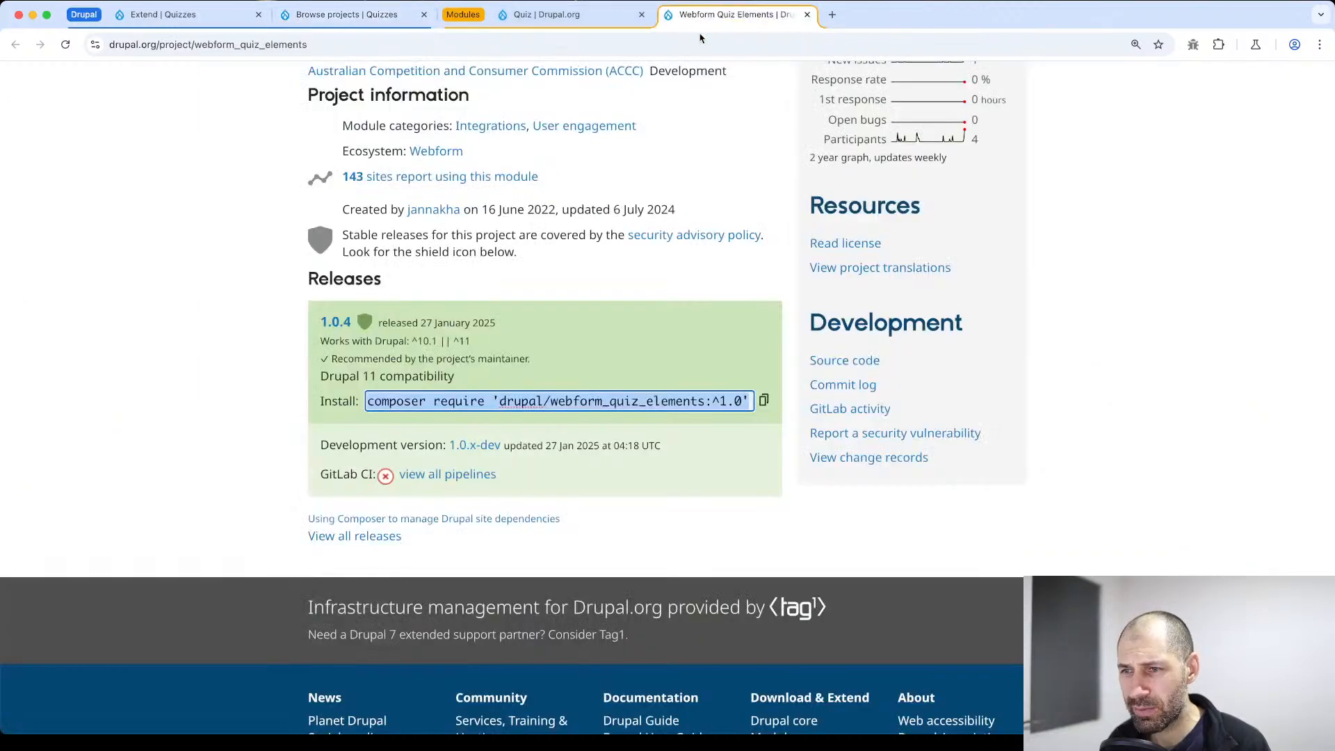
scroll(553, 379, up, 2)
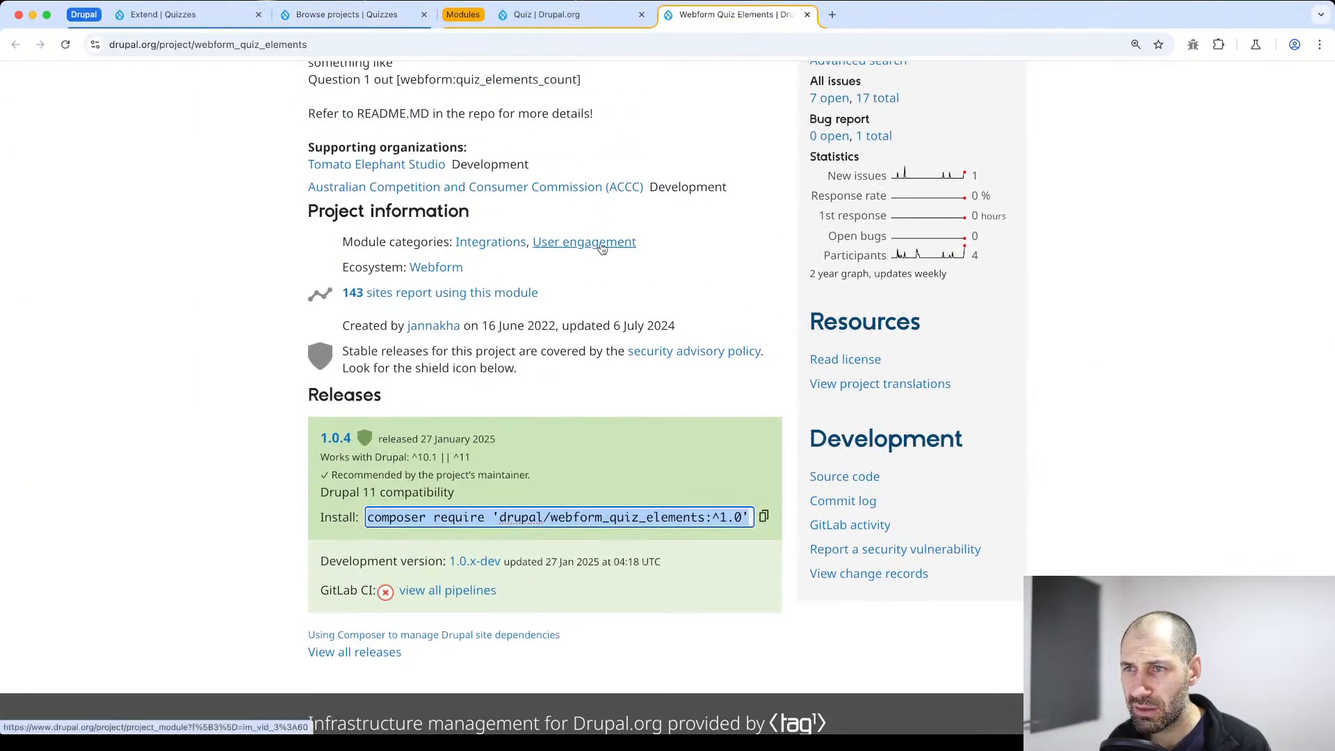
drag(464, 273, 345, 235)
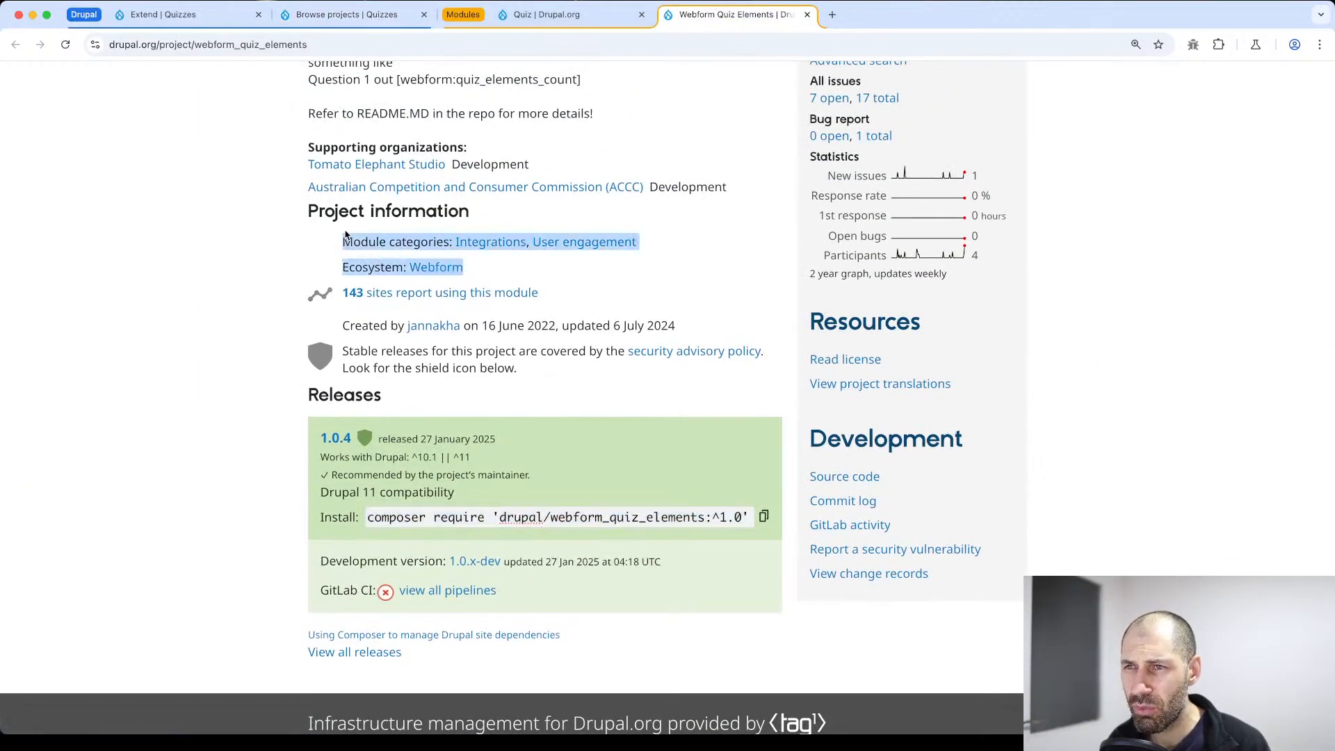
click(522, 271)
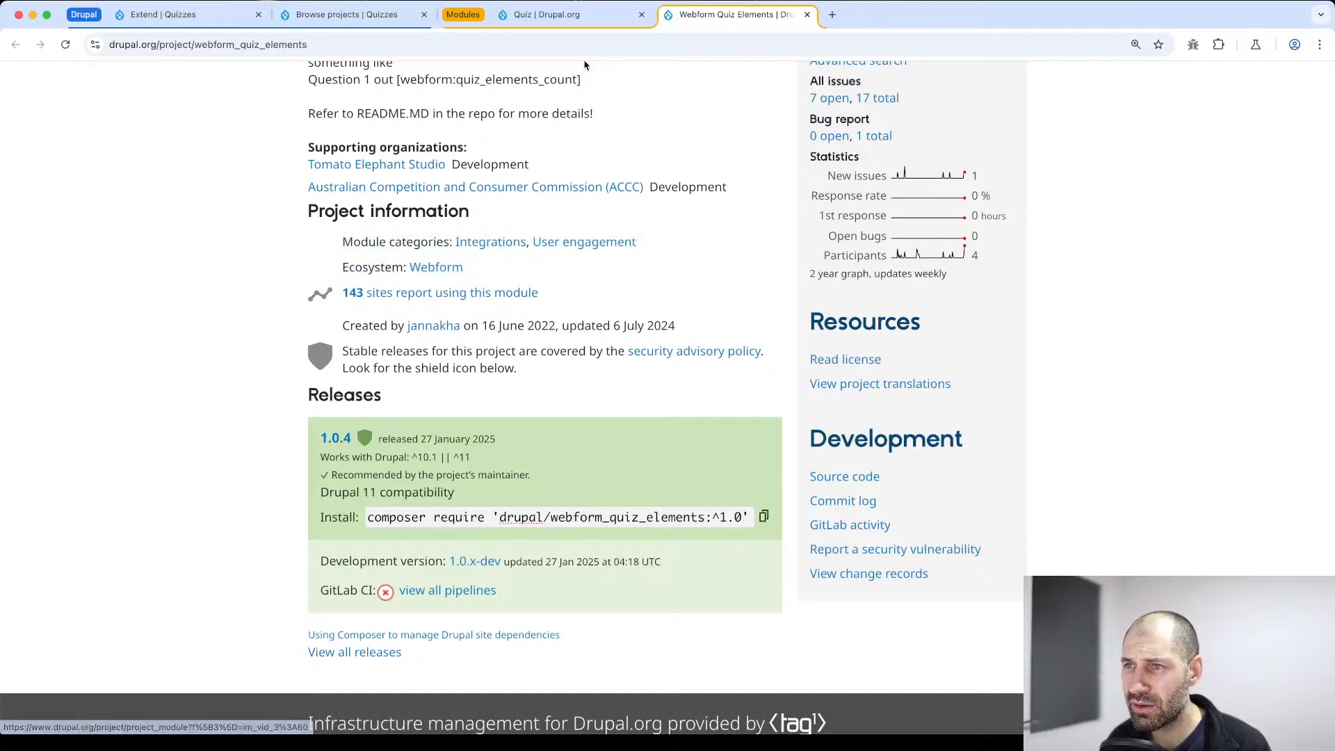
Try narrowing the "webform quiz" search to the User engagement, Site structure, Site search, Security and Search engine optimization (SEO) categories, and clear the filters
click(324, 24)
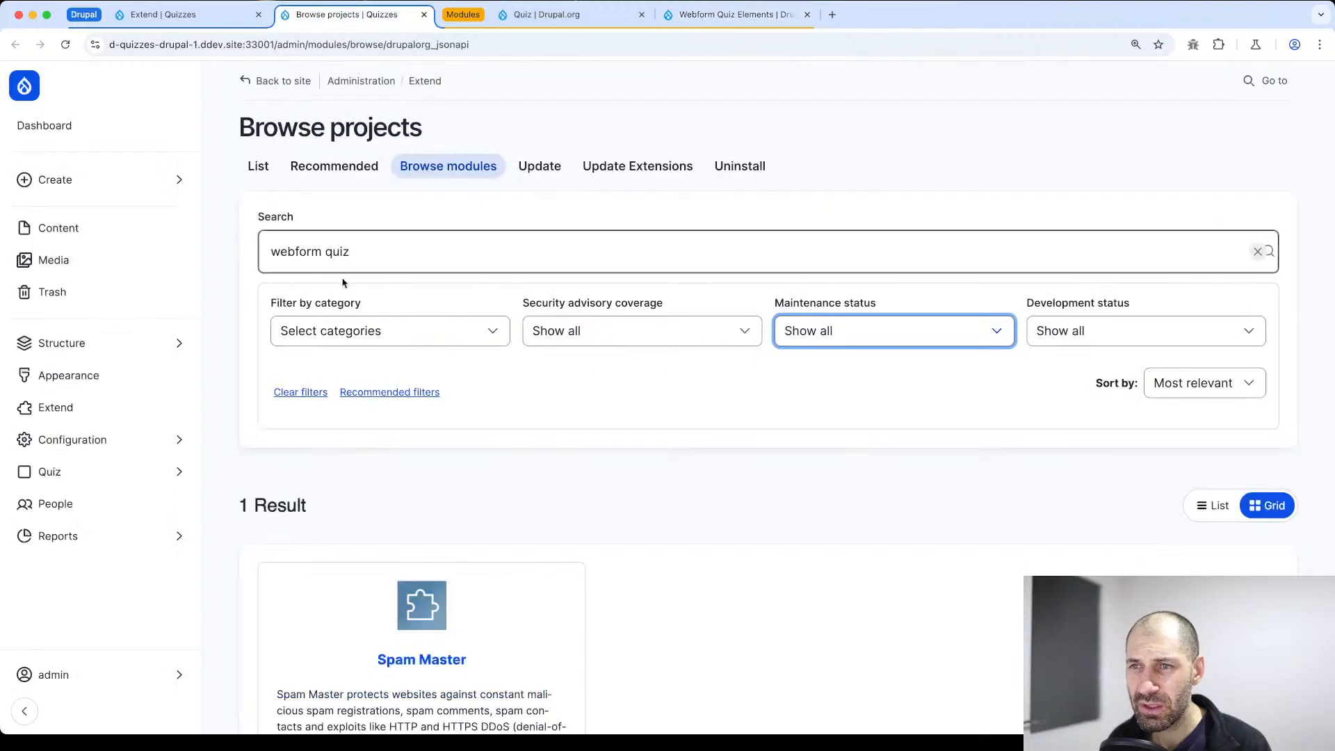
click(350, 329)
scroll(355, 482, down, 5)
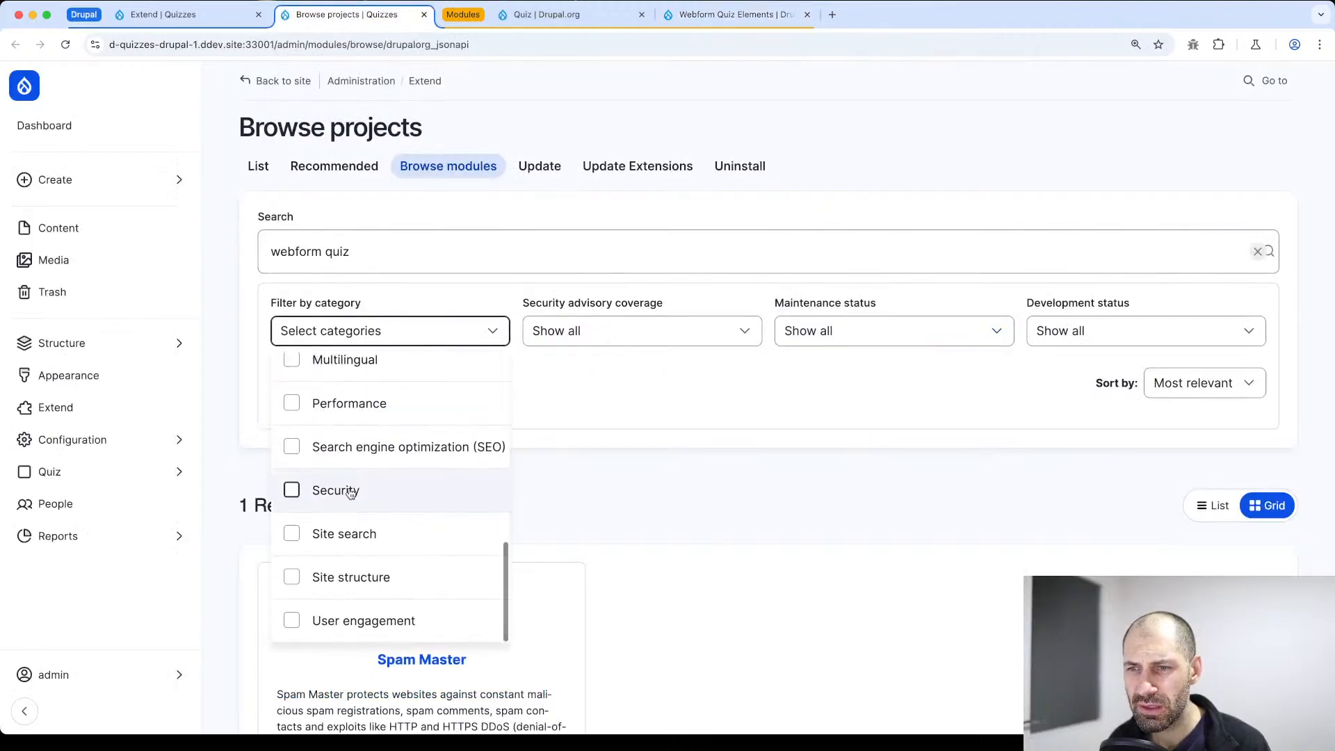
click(293, 621)
click(295, 578)
click(292, 533)
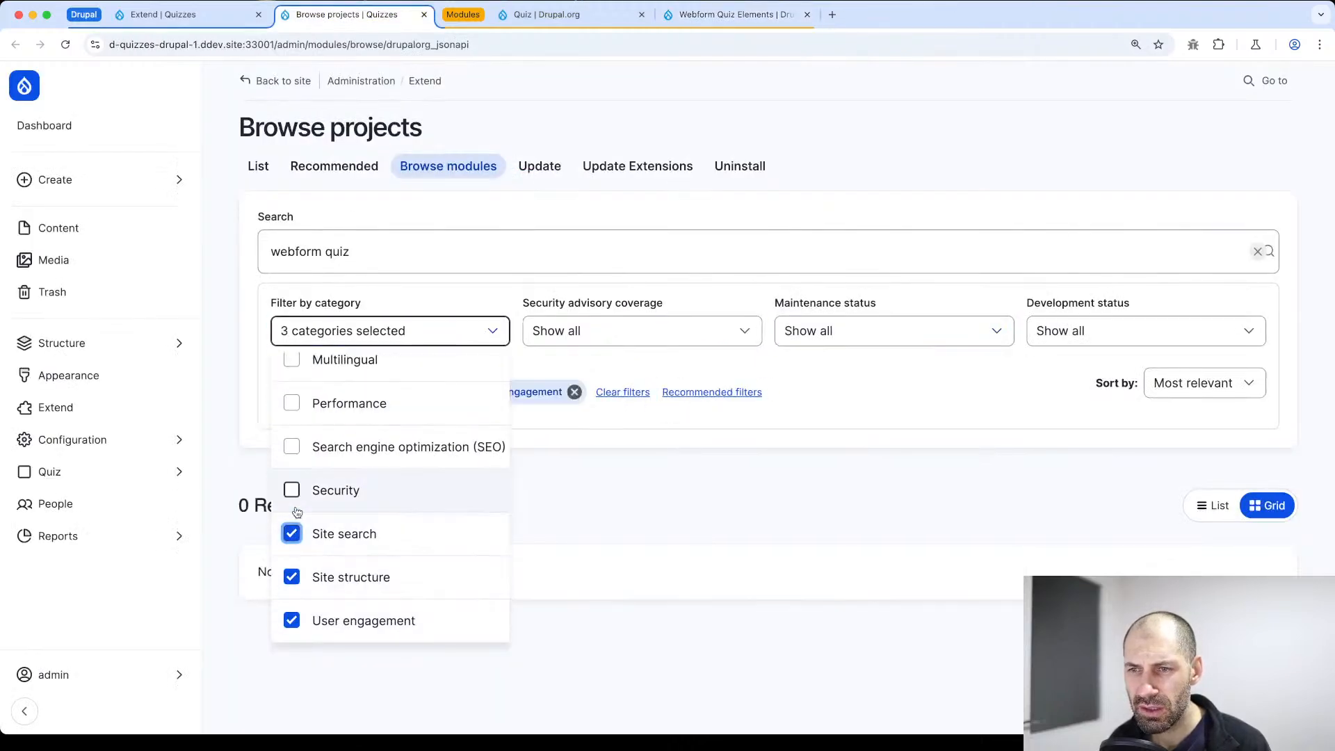
click(292, 490)
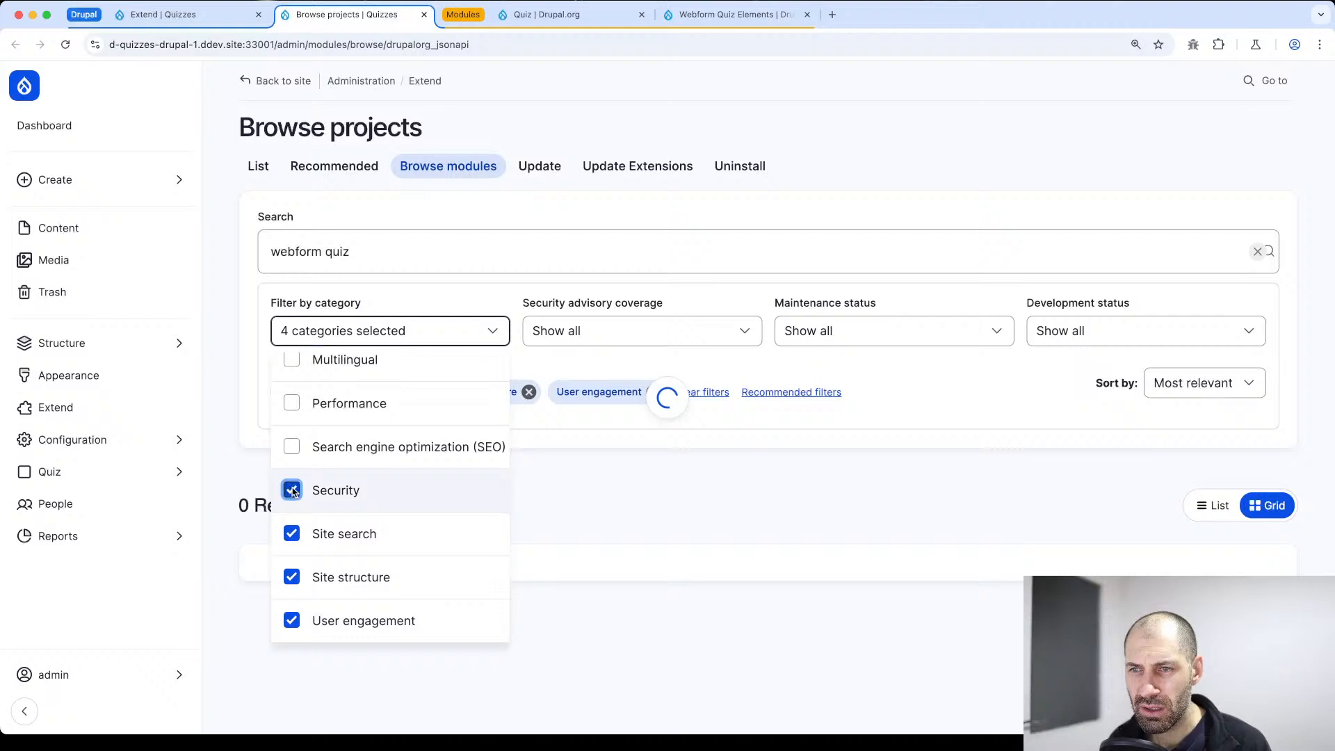
click(293, 448)
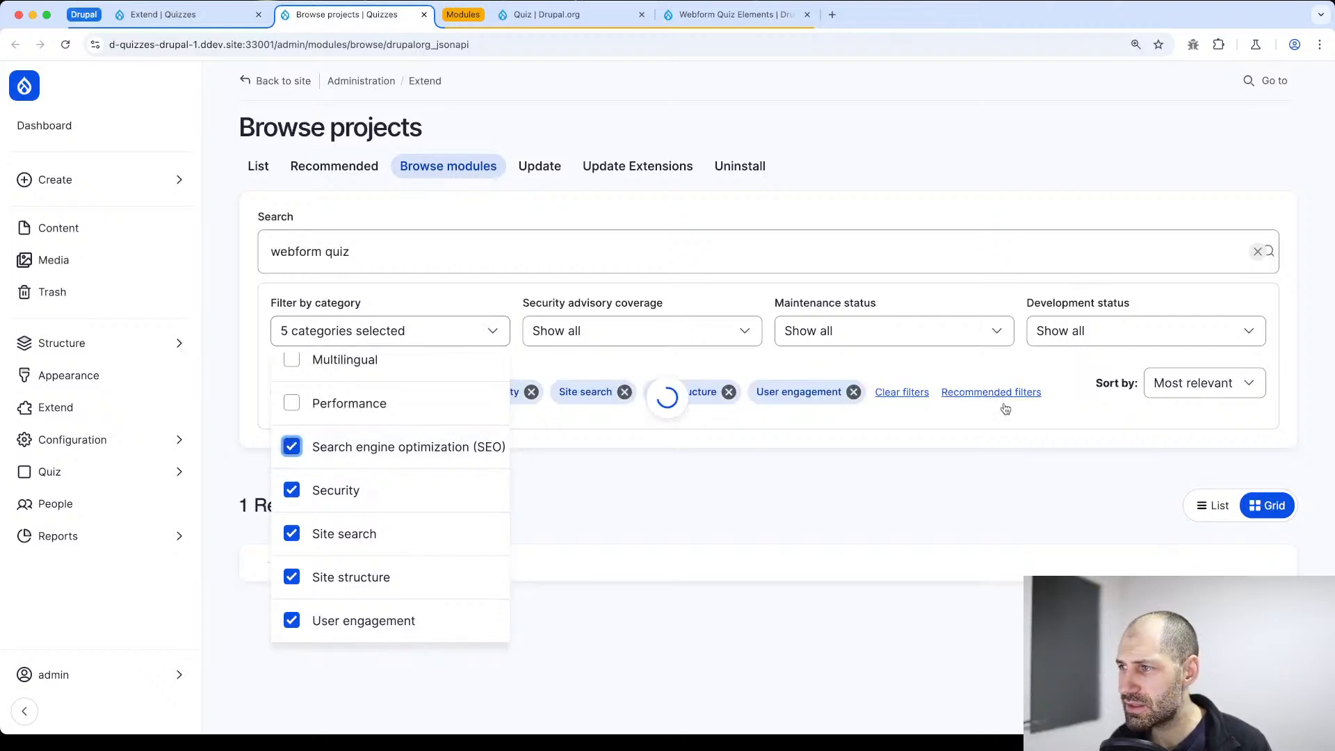
click(916, 395)
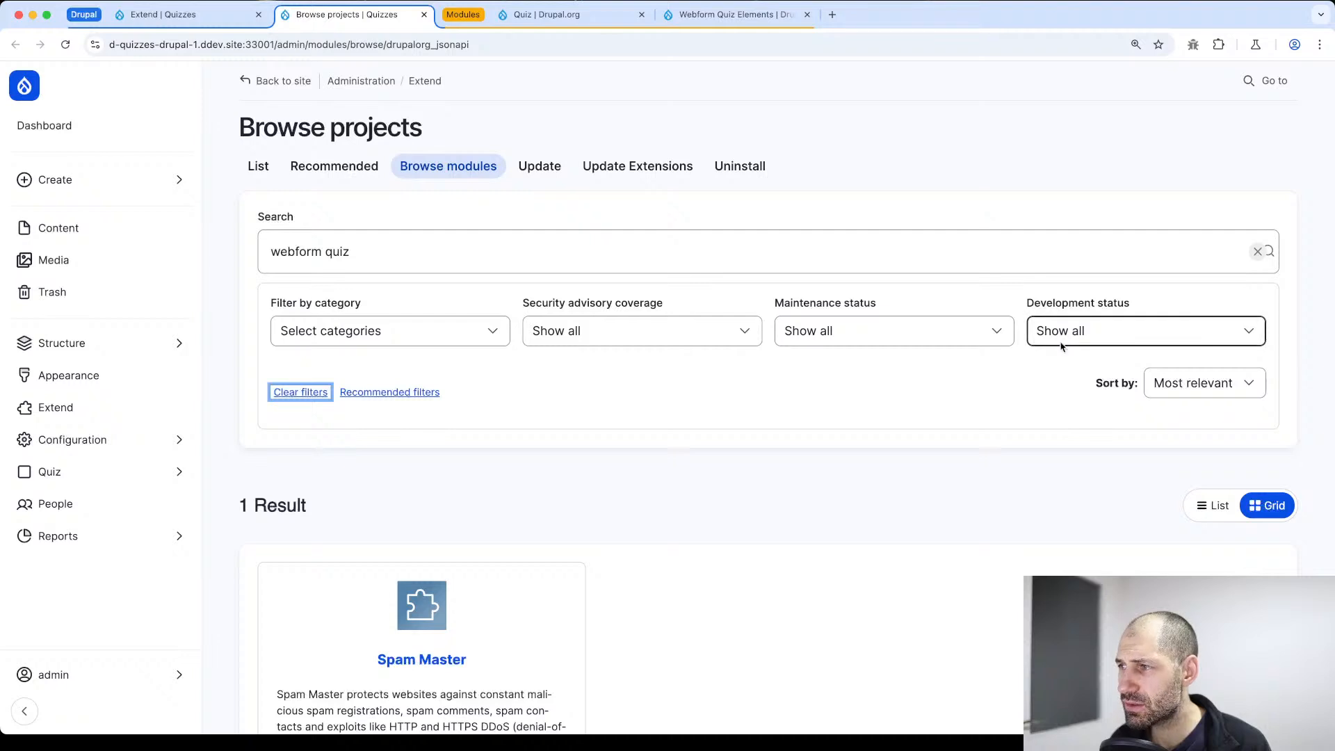
Sort the module browser's projects by newest first and search for just "quiz"
click(1201, 383)
click(1198, 402)
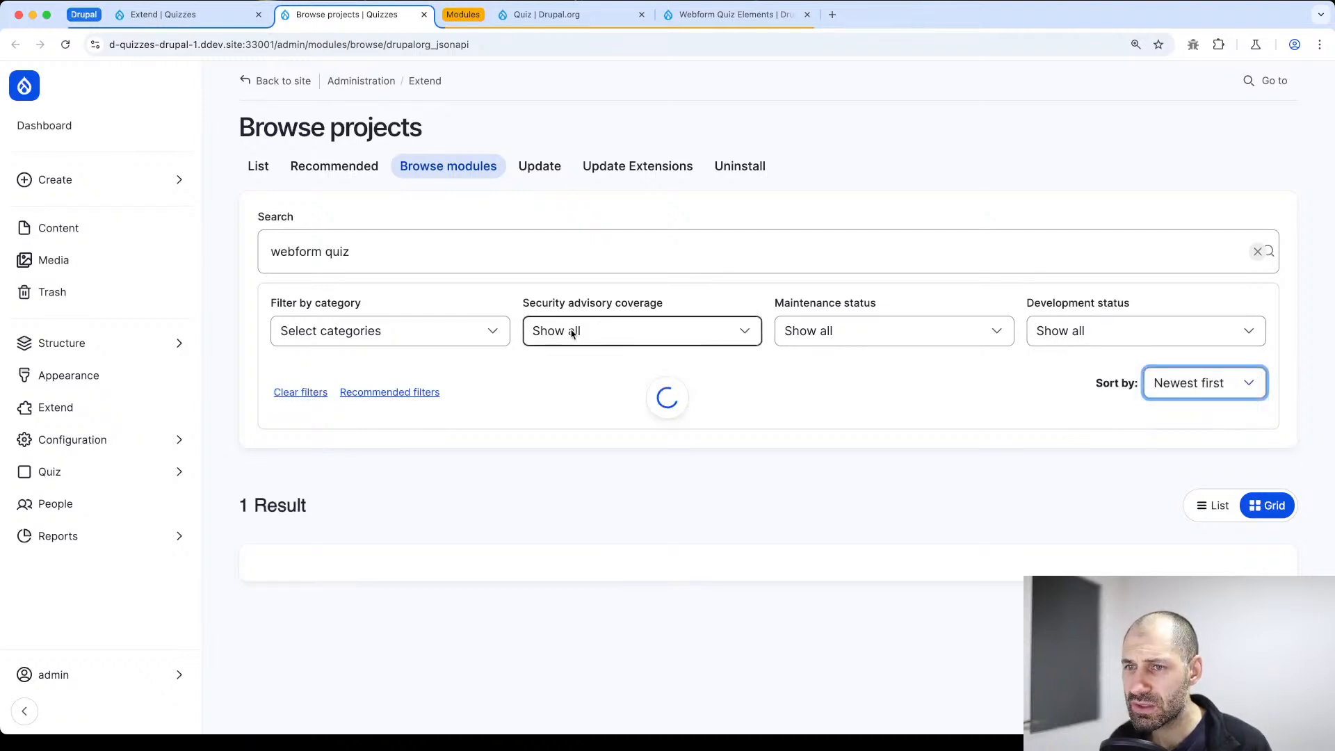
double_click(306, 260)
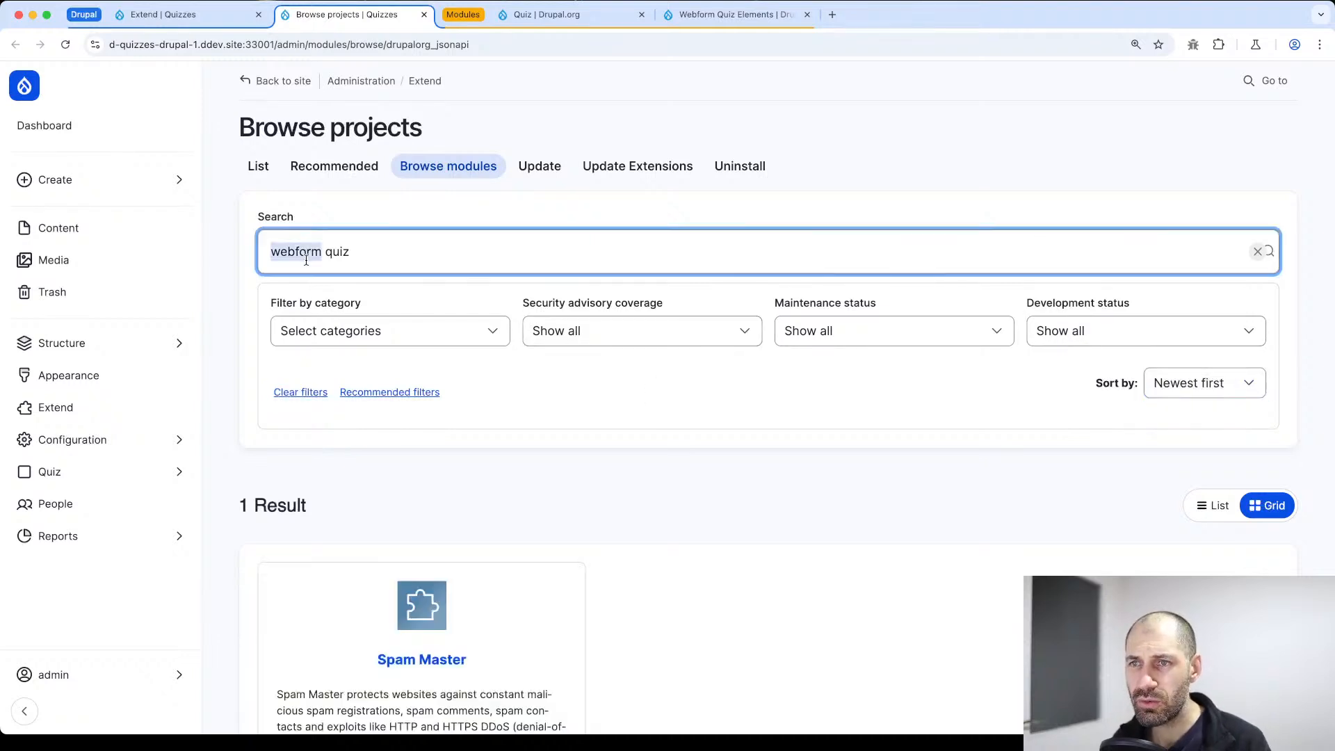
key(BackSpace)
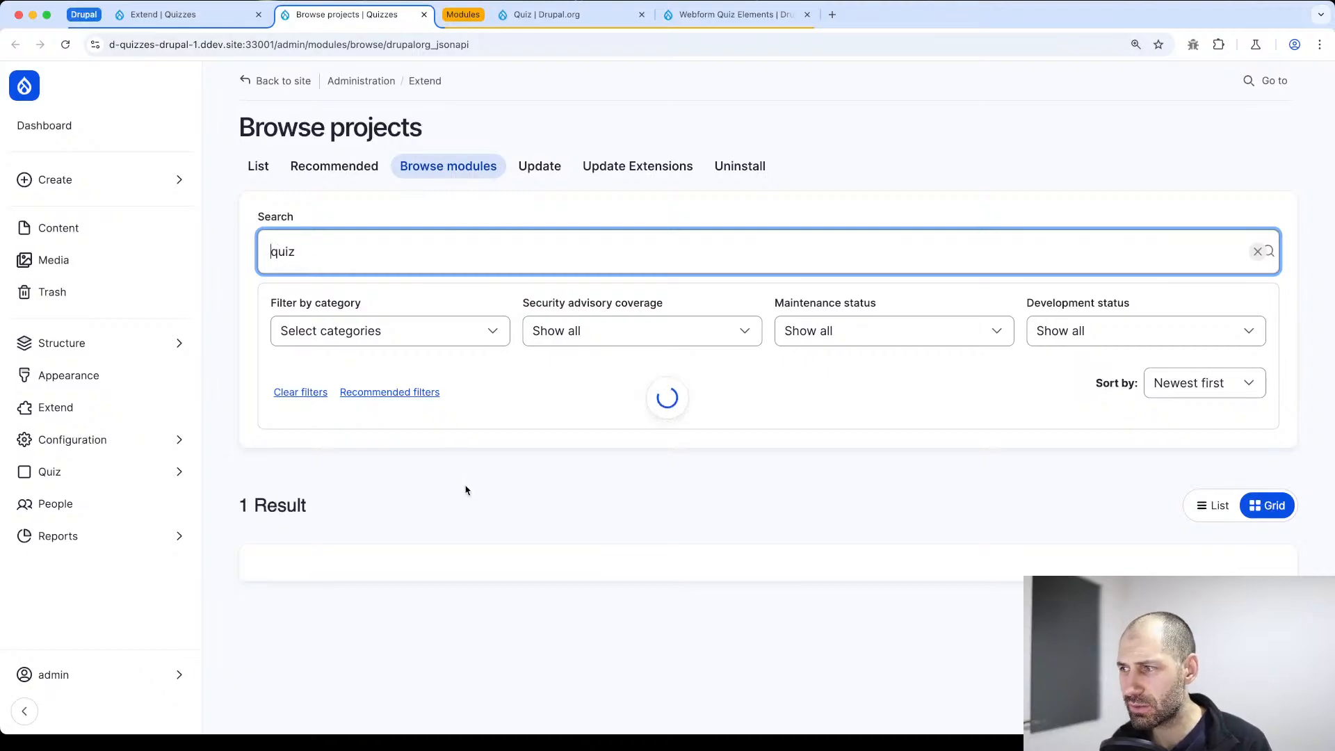
Look through the "quiz" projects in grid and list layouts, and close the module browser page
scroll(793, 493, down, 10)
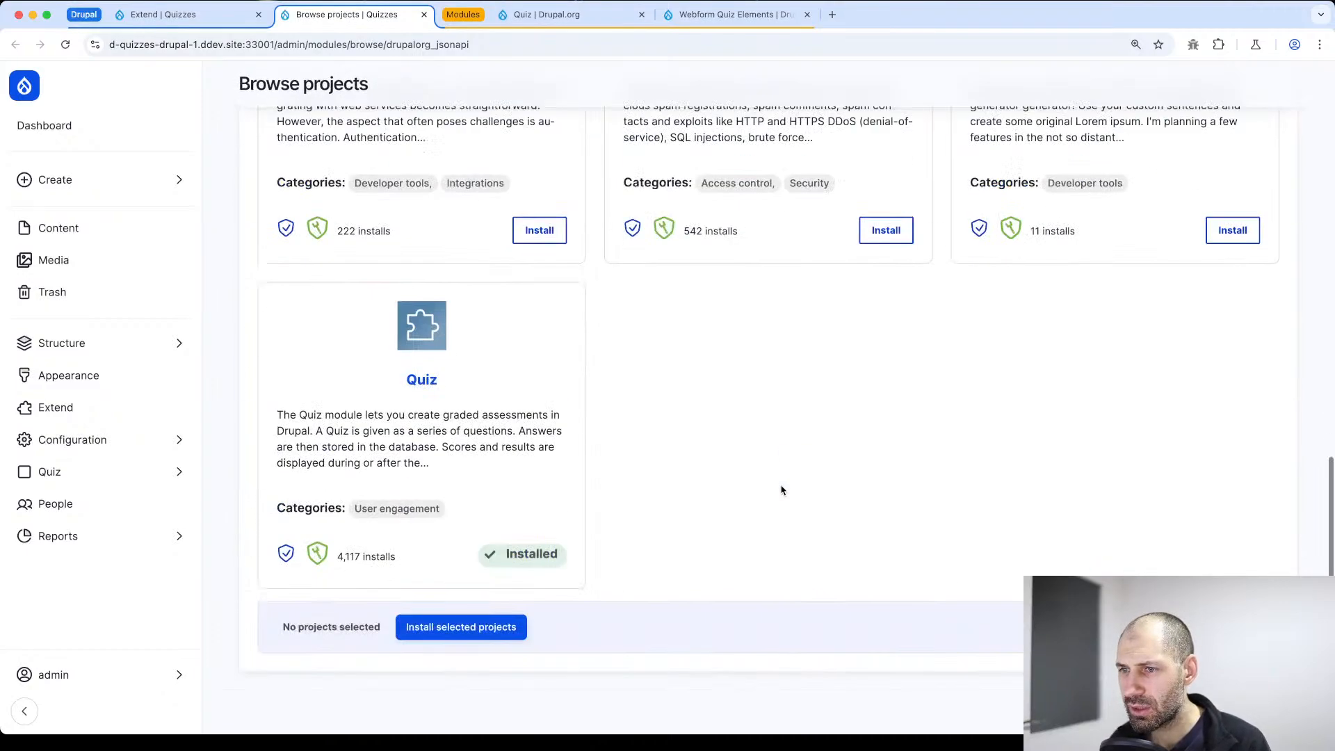
scroll(782, 490, up, 3)
scroll(782, 490, up, 3)
scroll(782, 491, down, 7)
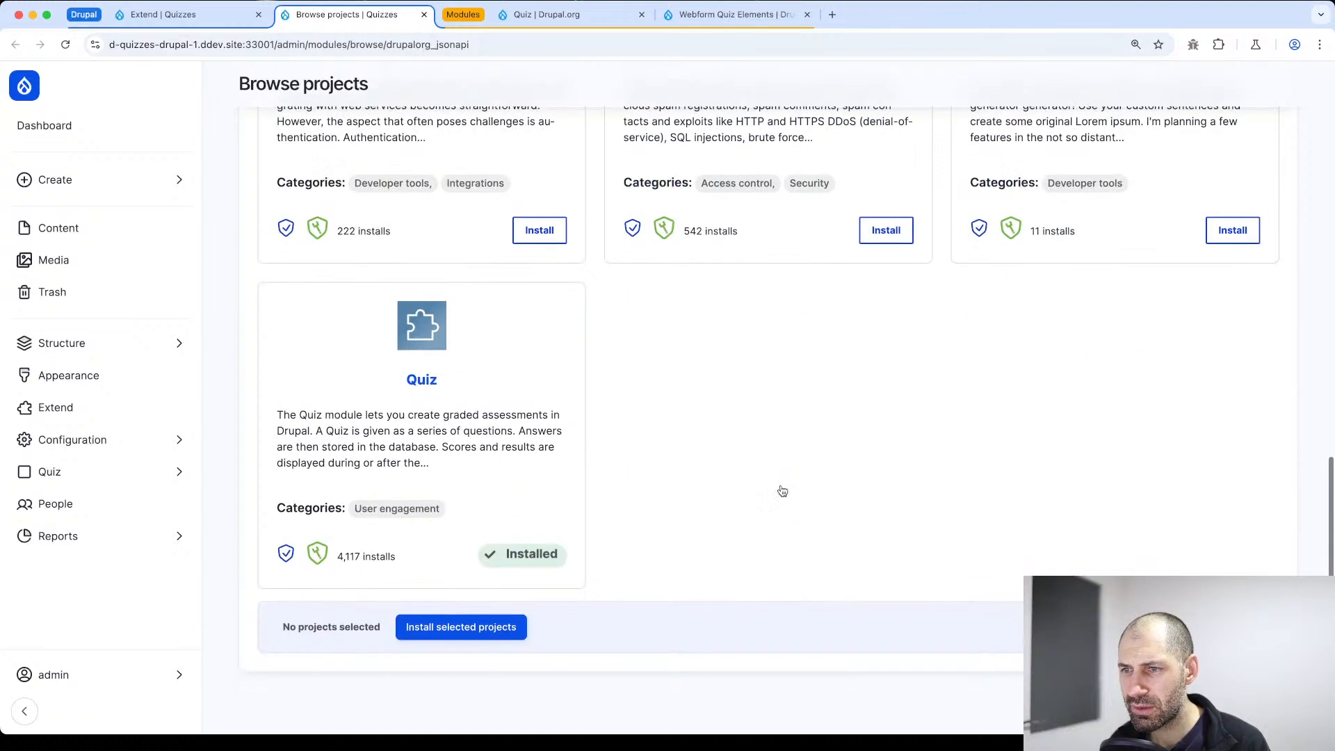
scroll(782, 490, up, 6)
scroll(783, 490, up, 3)
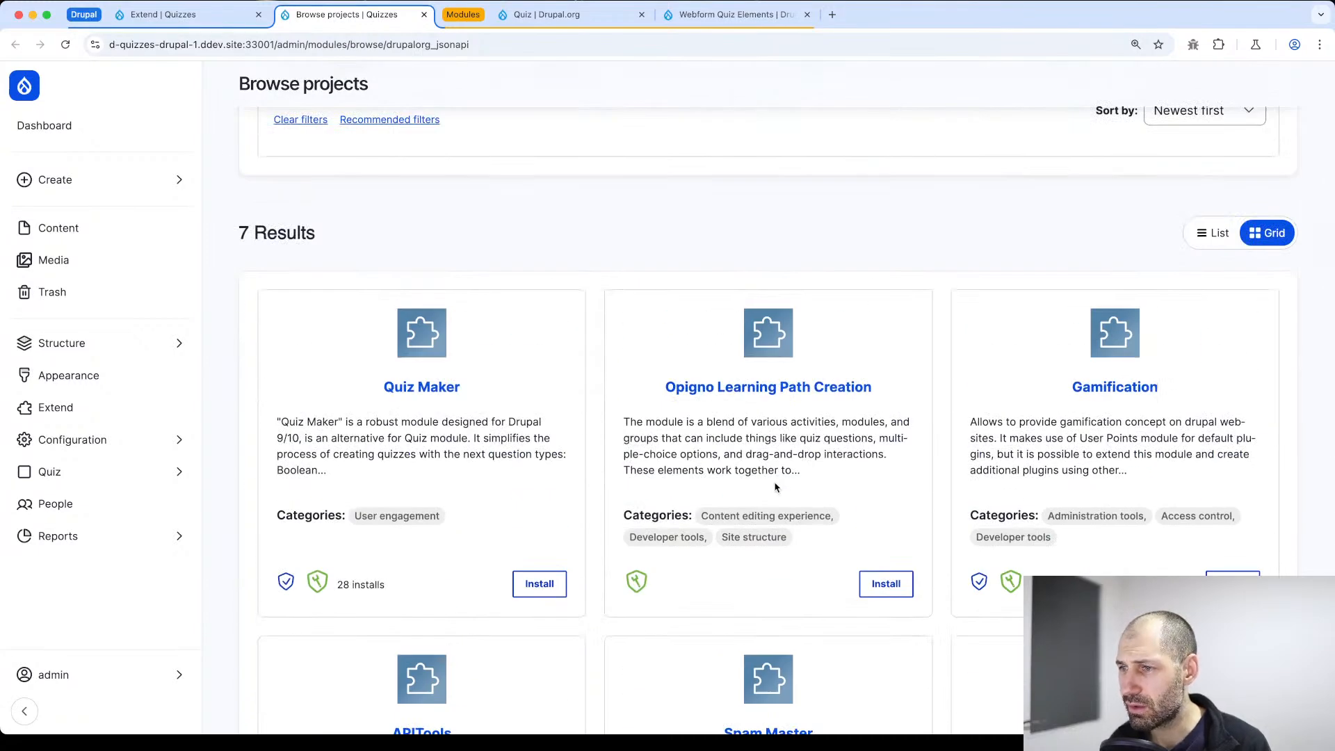
click(1212, 239)
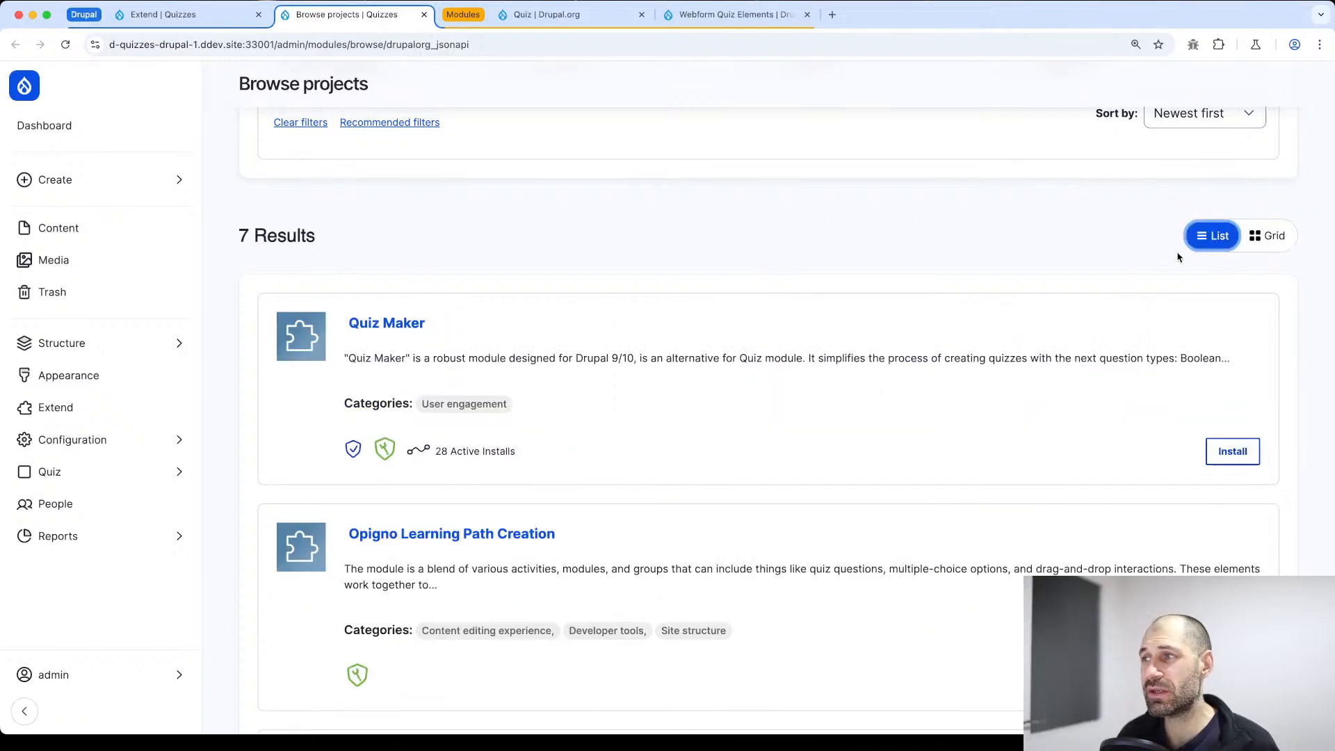
click(1272, 248)
scroll(527, 430, up, 5)
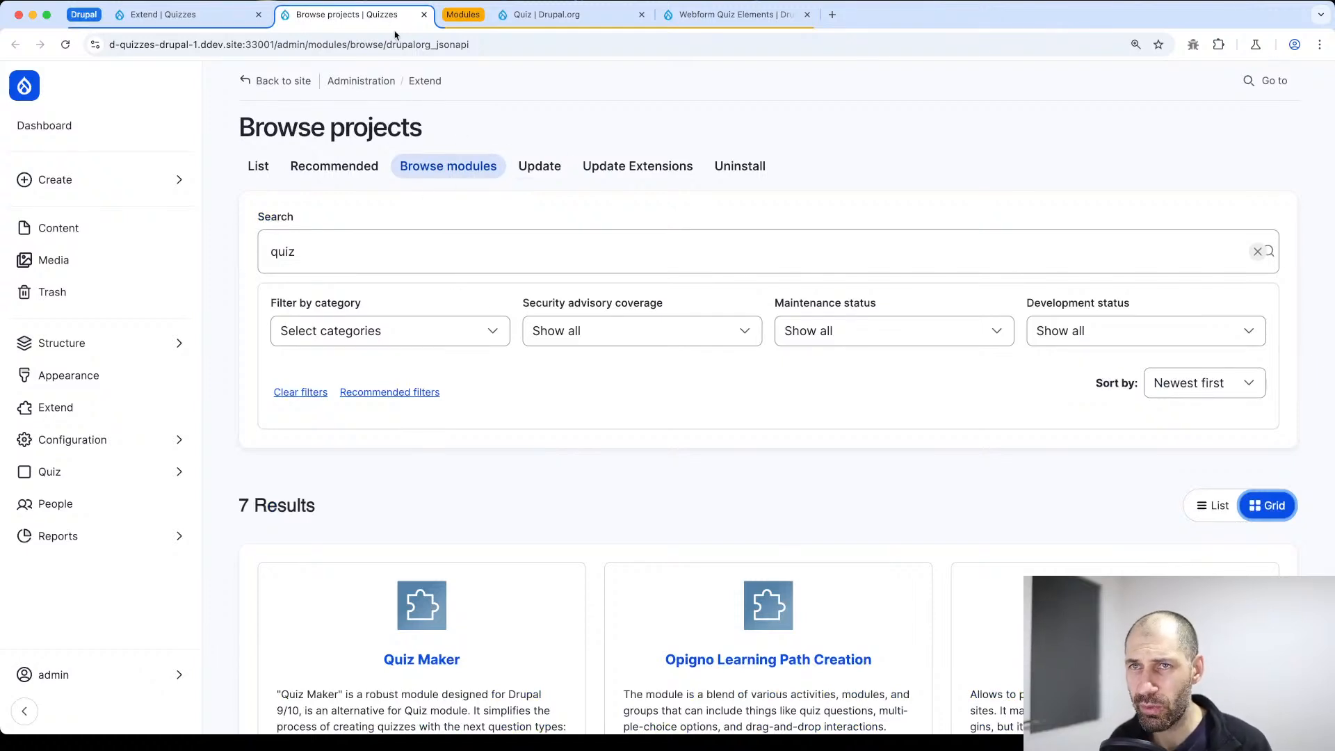
click(423, 14)
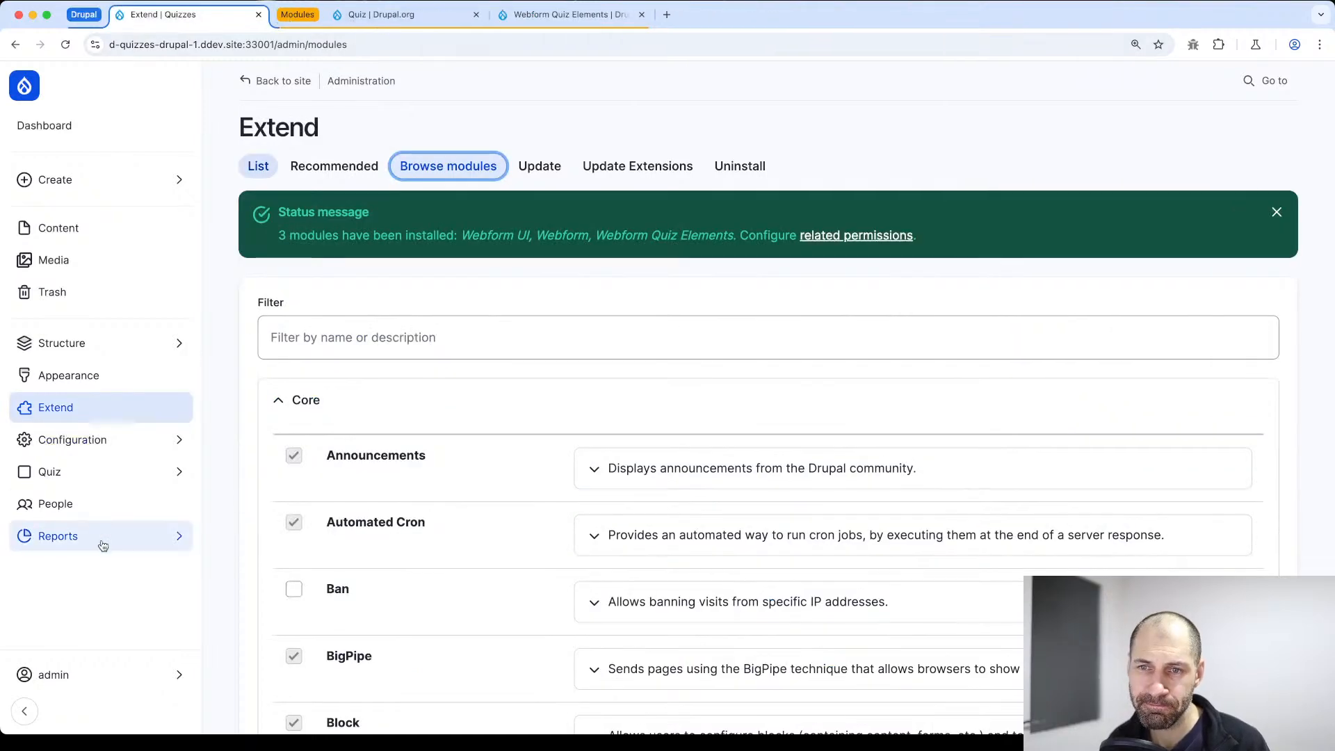
Create an open webform titled "Drupal Quiz" from the site's webform administration
click(174, 343)
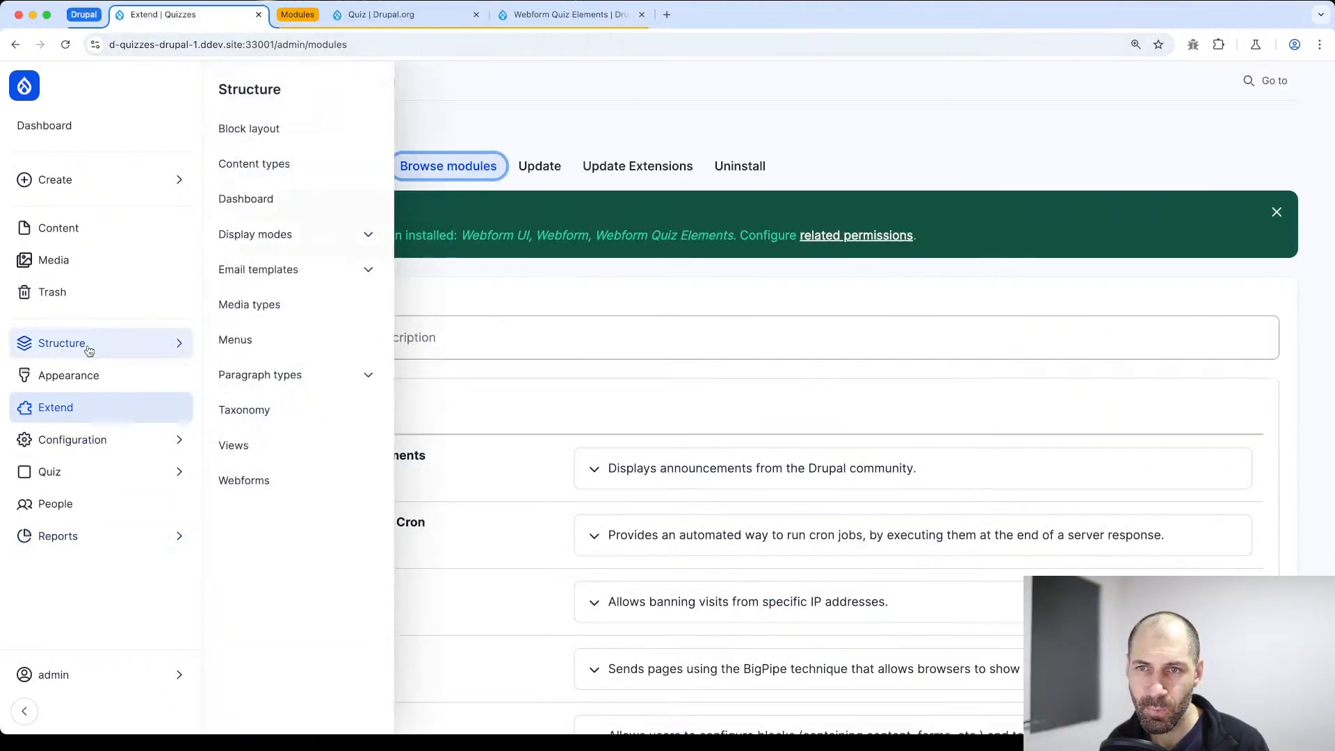
click(266, 479)
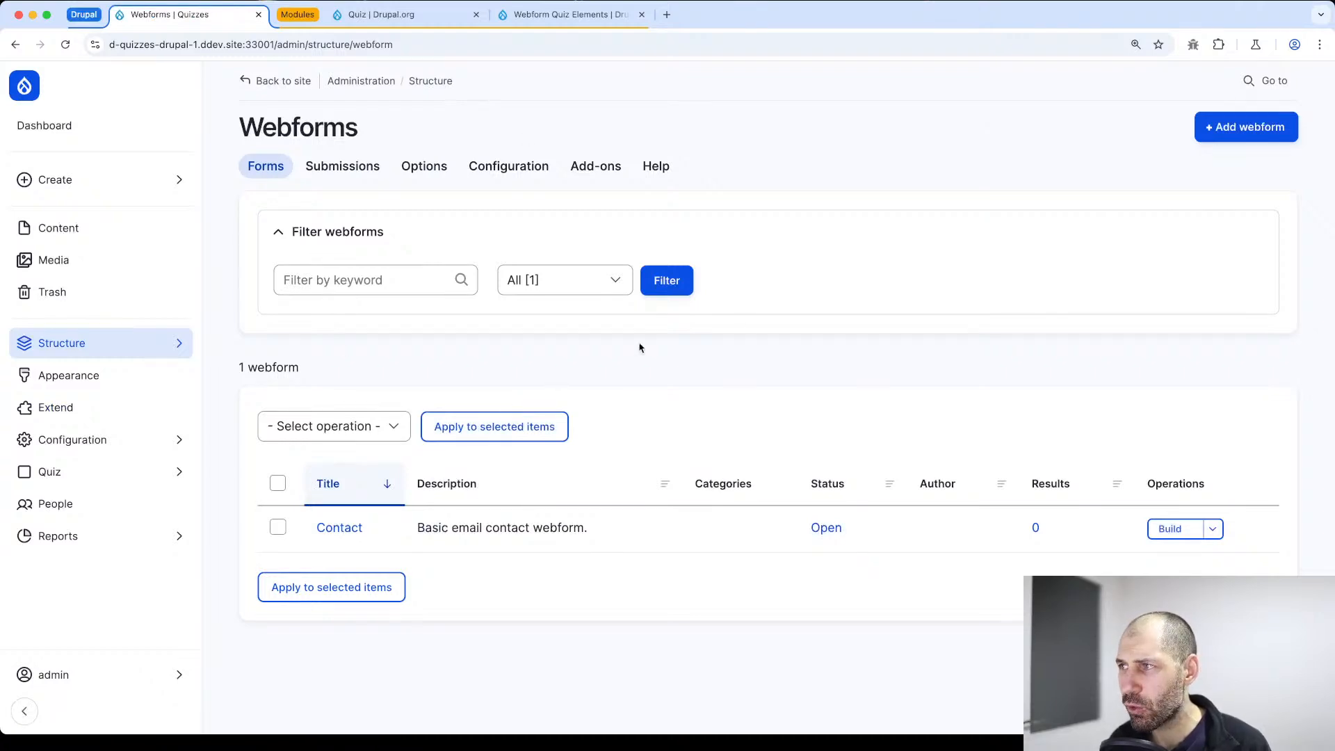
click(1231, 127)
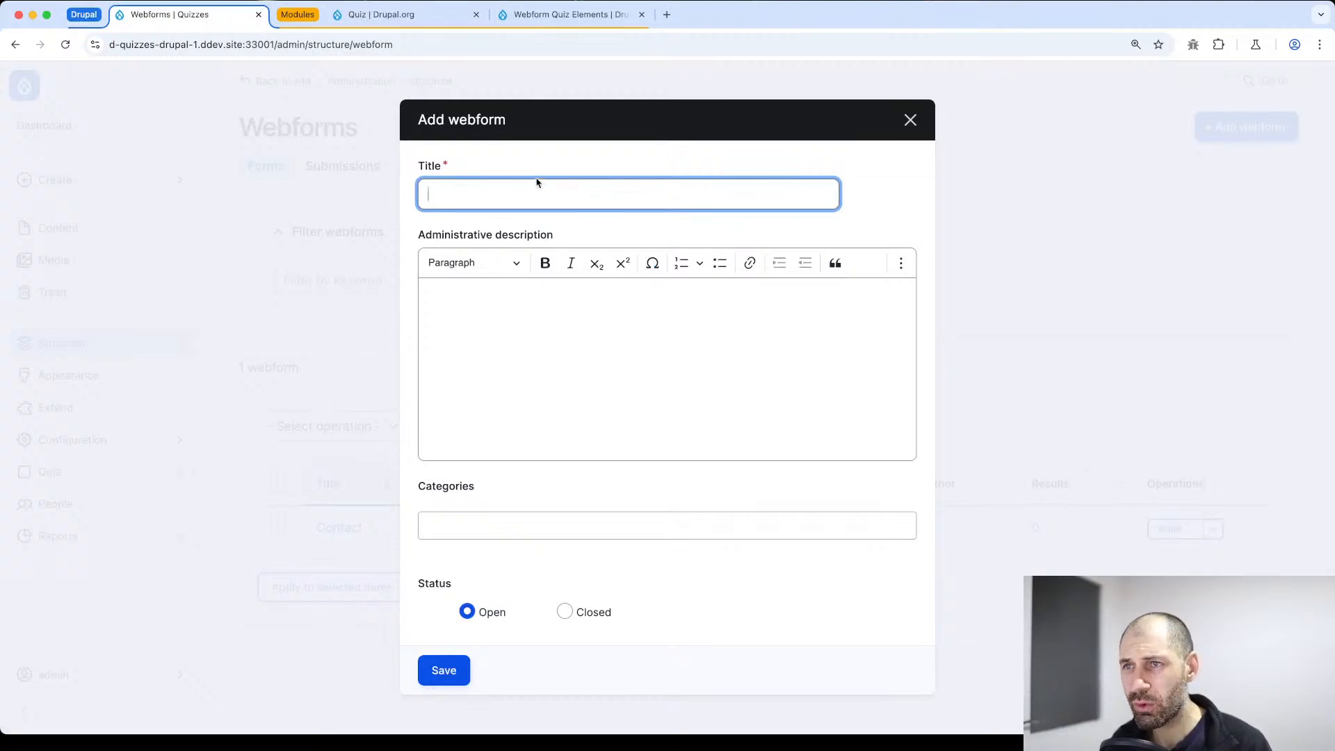
text(Drupal)
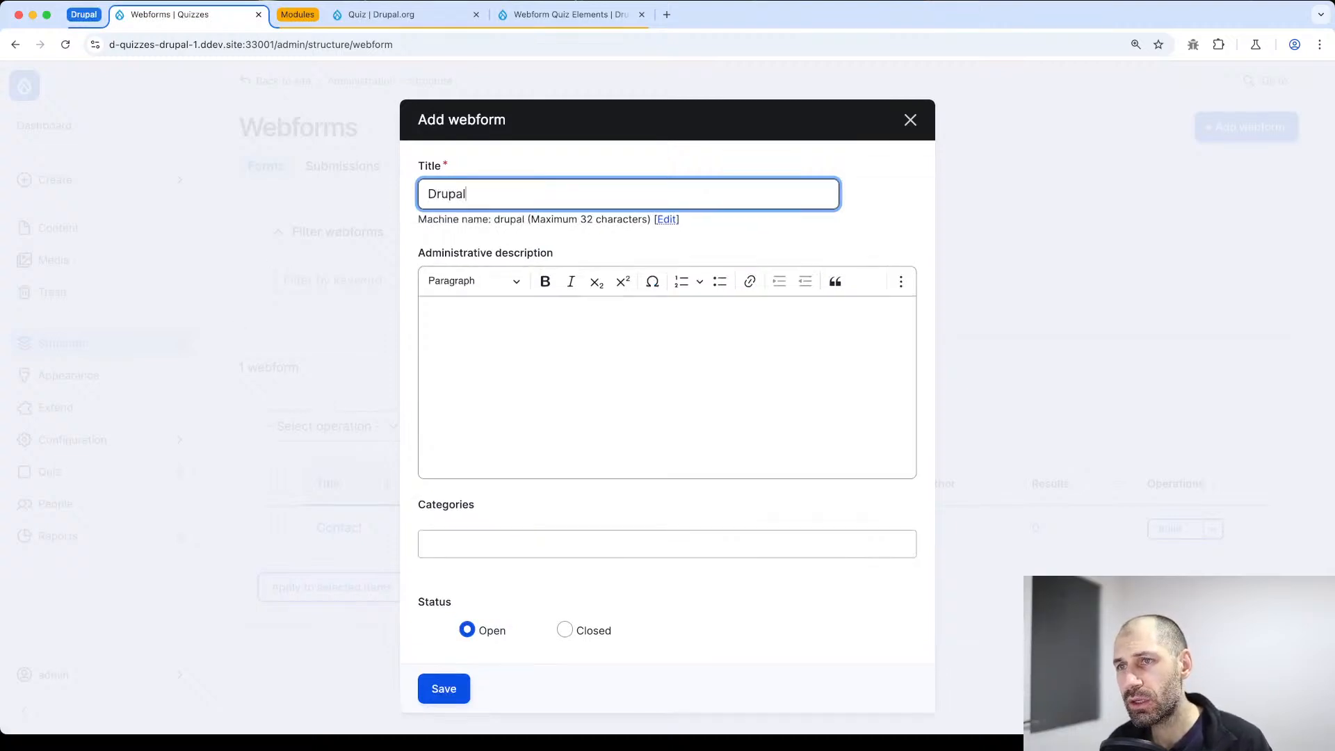
text( Quiz)
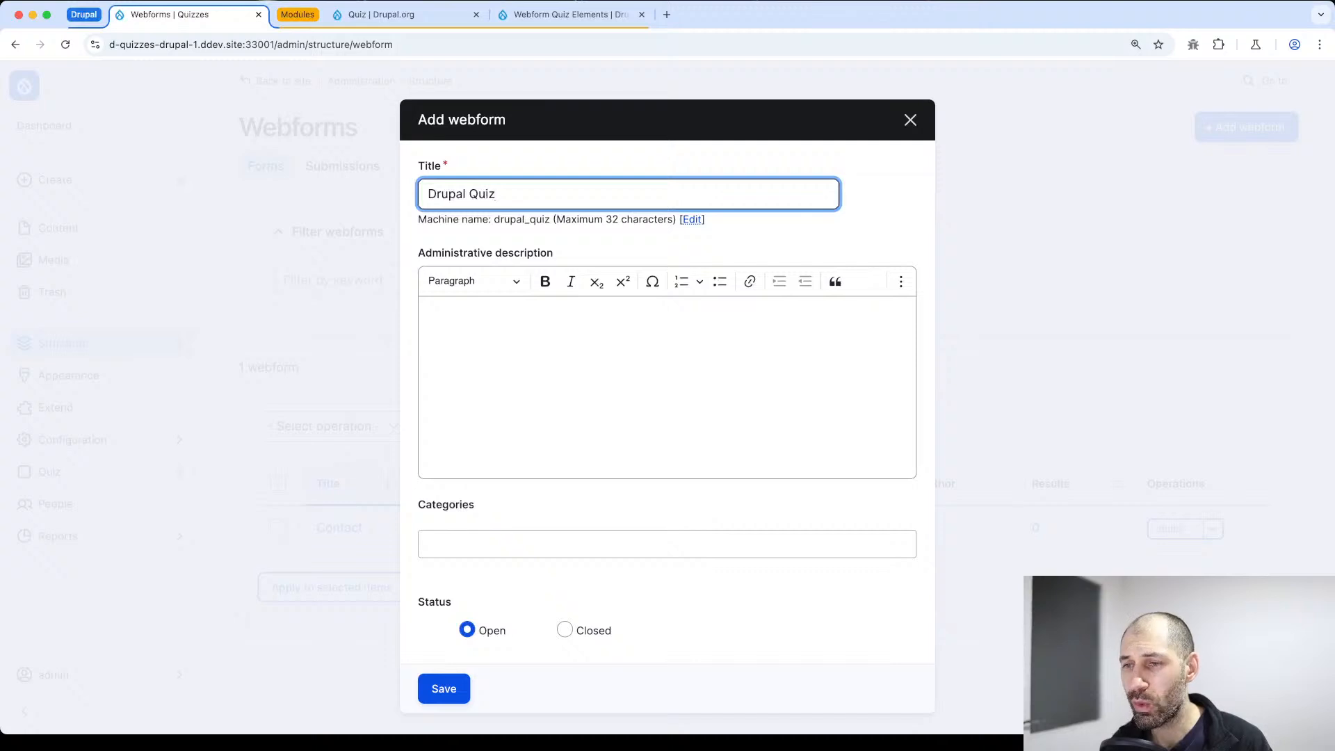
click(449, 691)
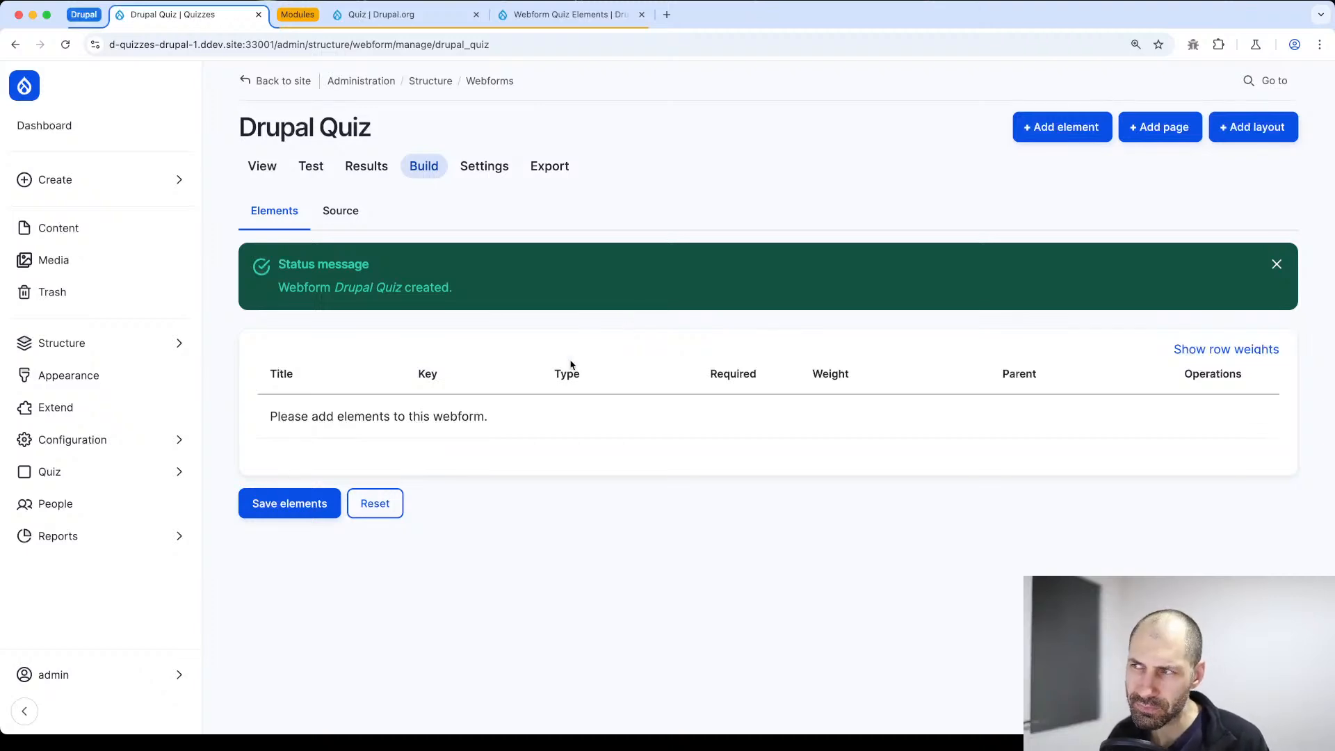
Filter the elements available to the Drupal Quiz webform by "quiz" and review the total score, radios and result types
click(1079, 132)
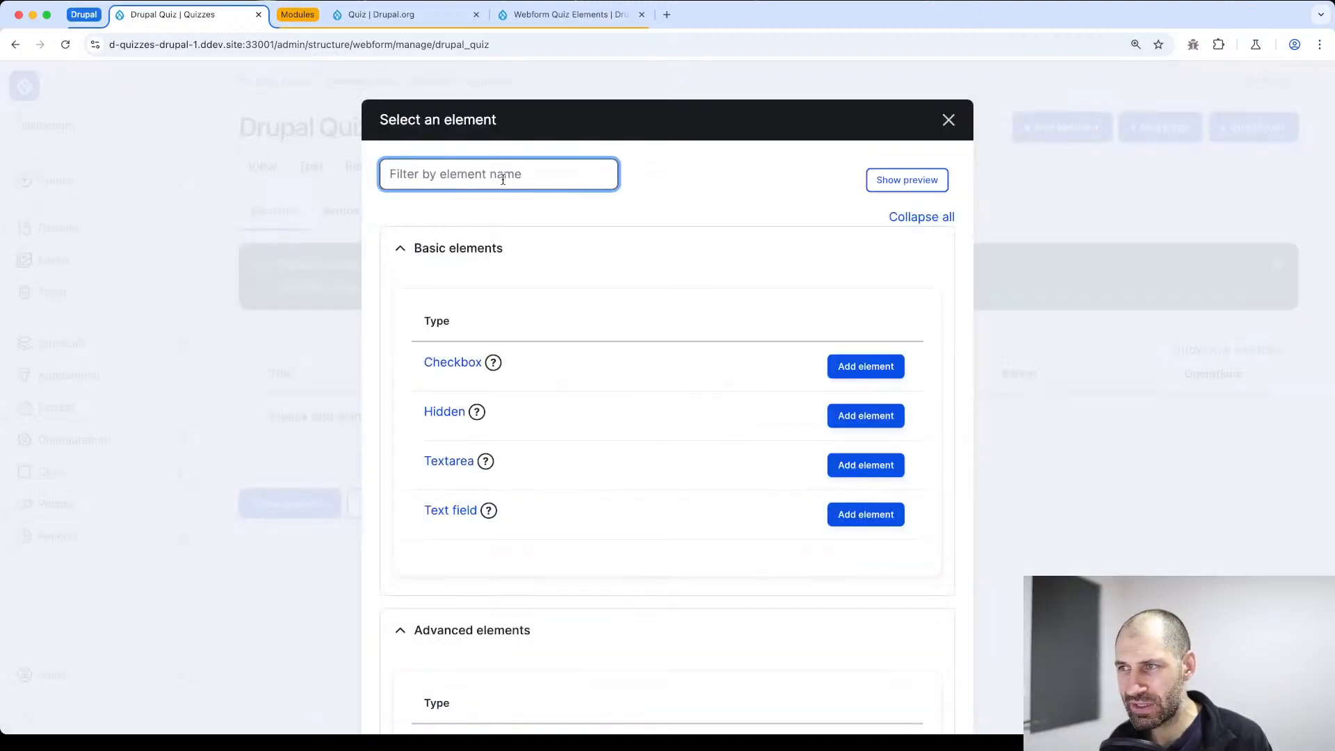
text(quiz)
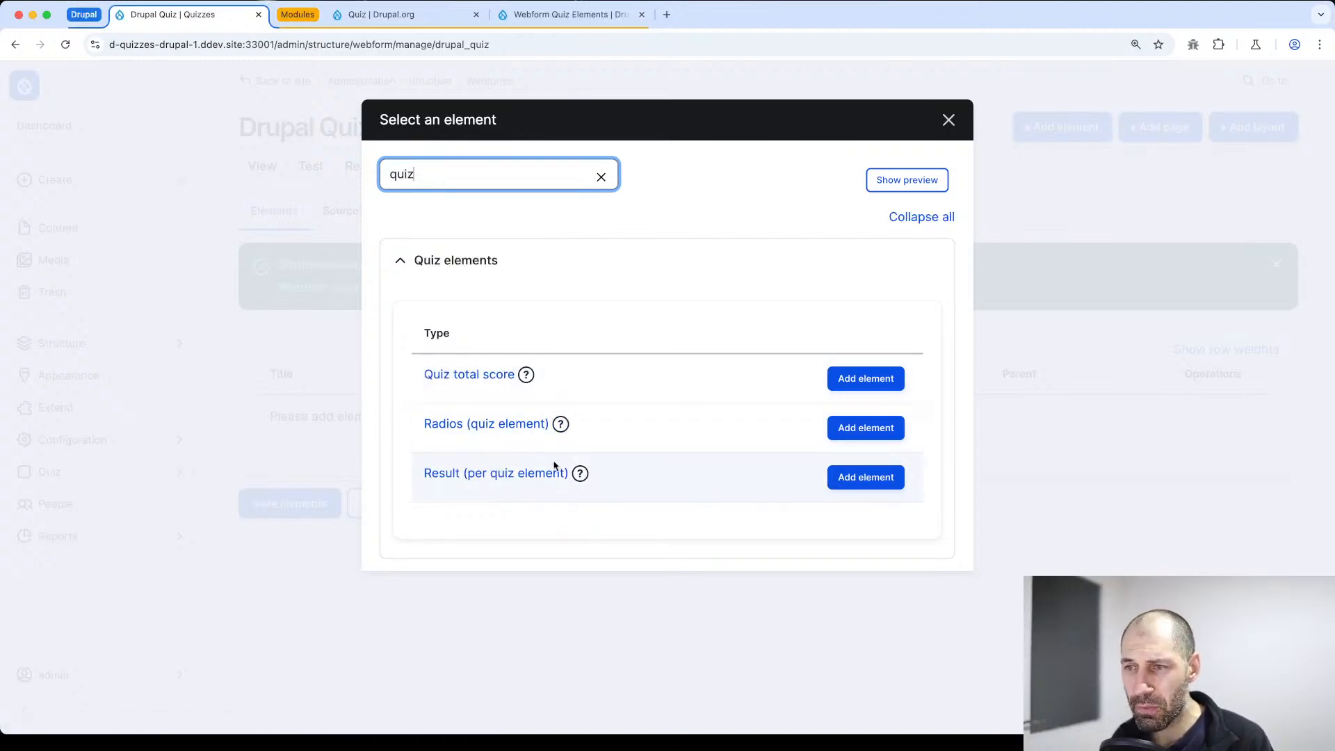
drag(586, 431, 421, 427)
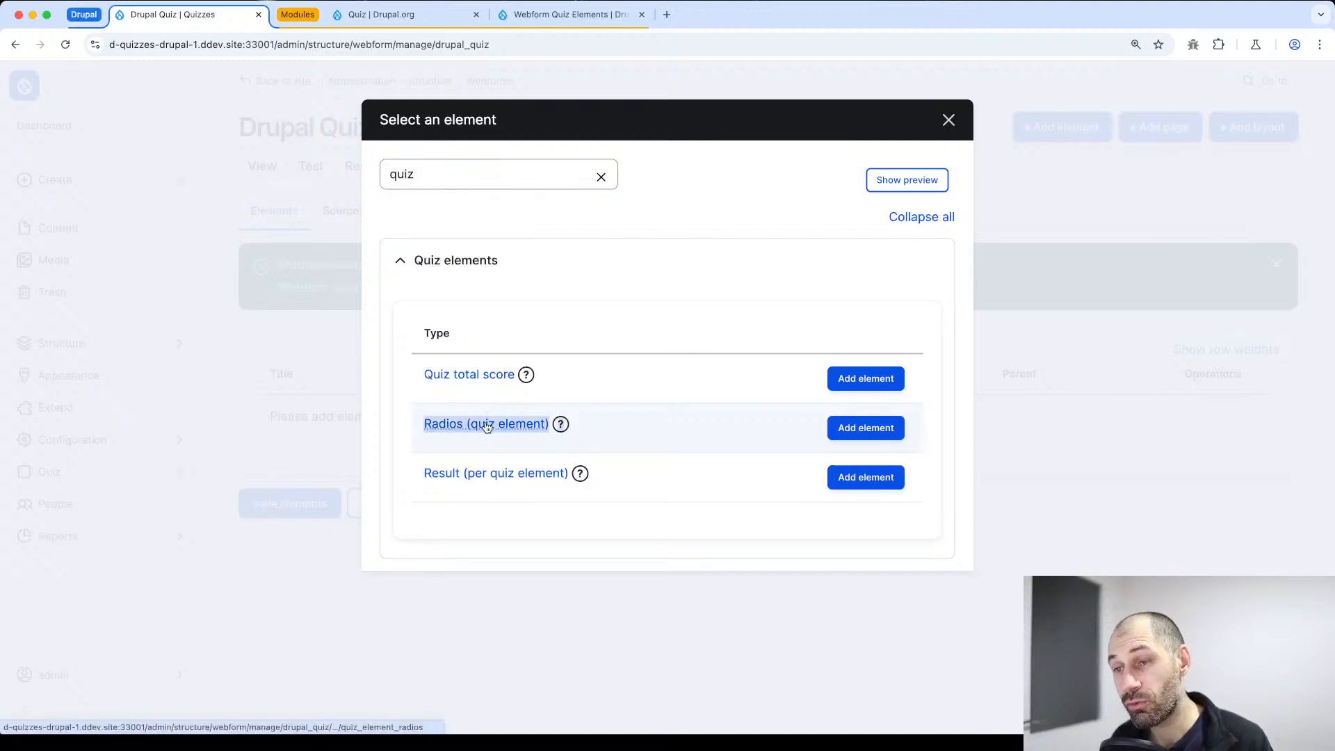
click(648, 429)
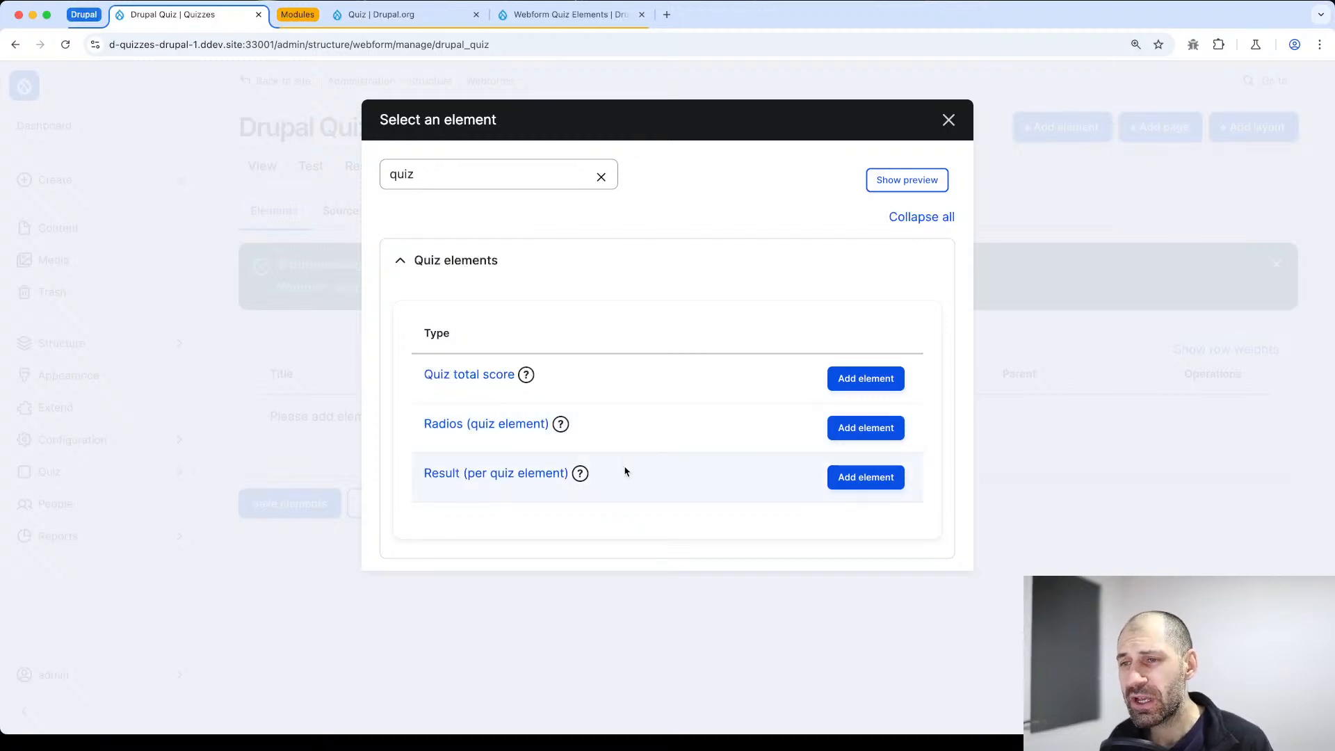
drag(626, 468, 416, 467)
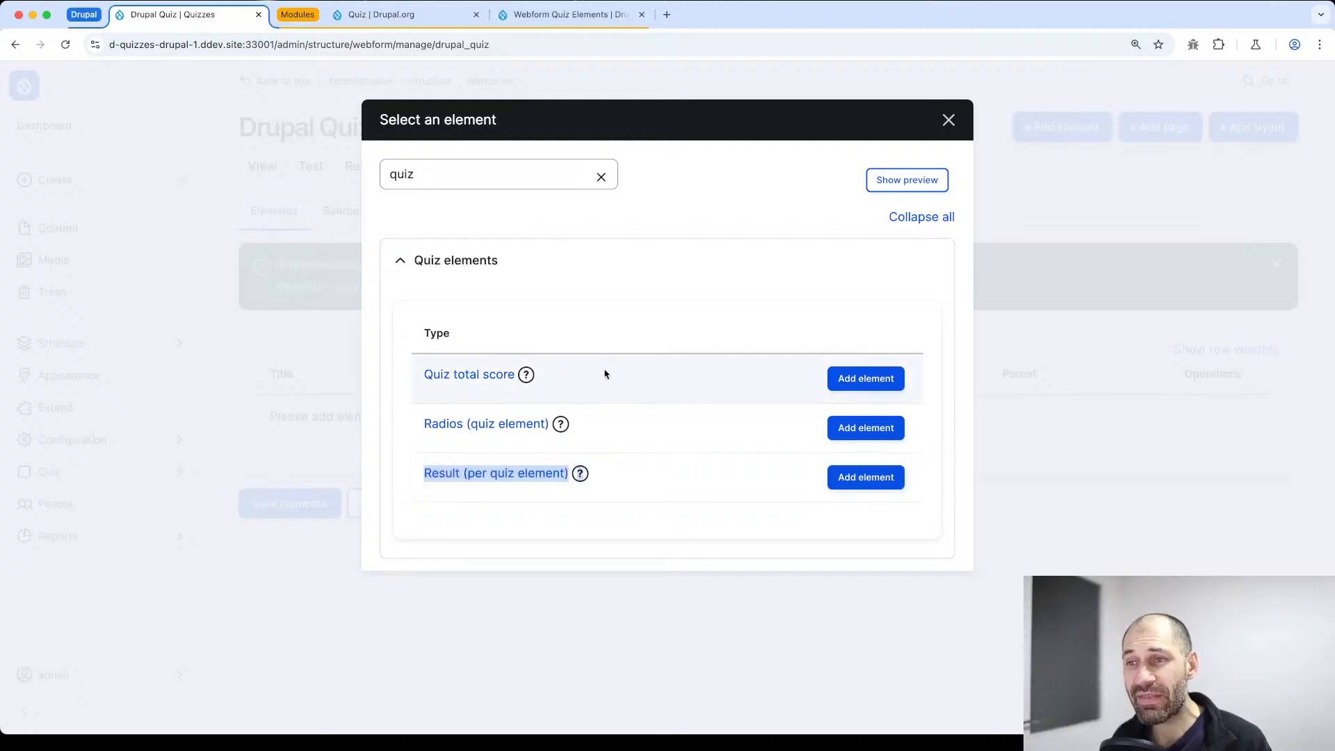
drag(608, 372, 411, 373)
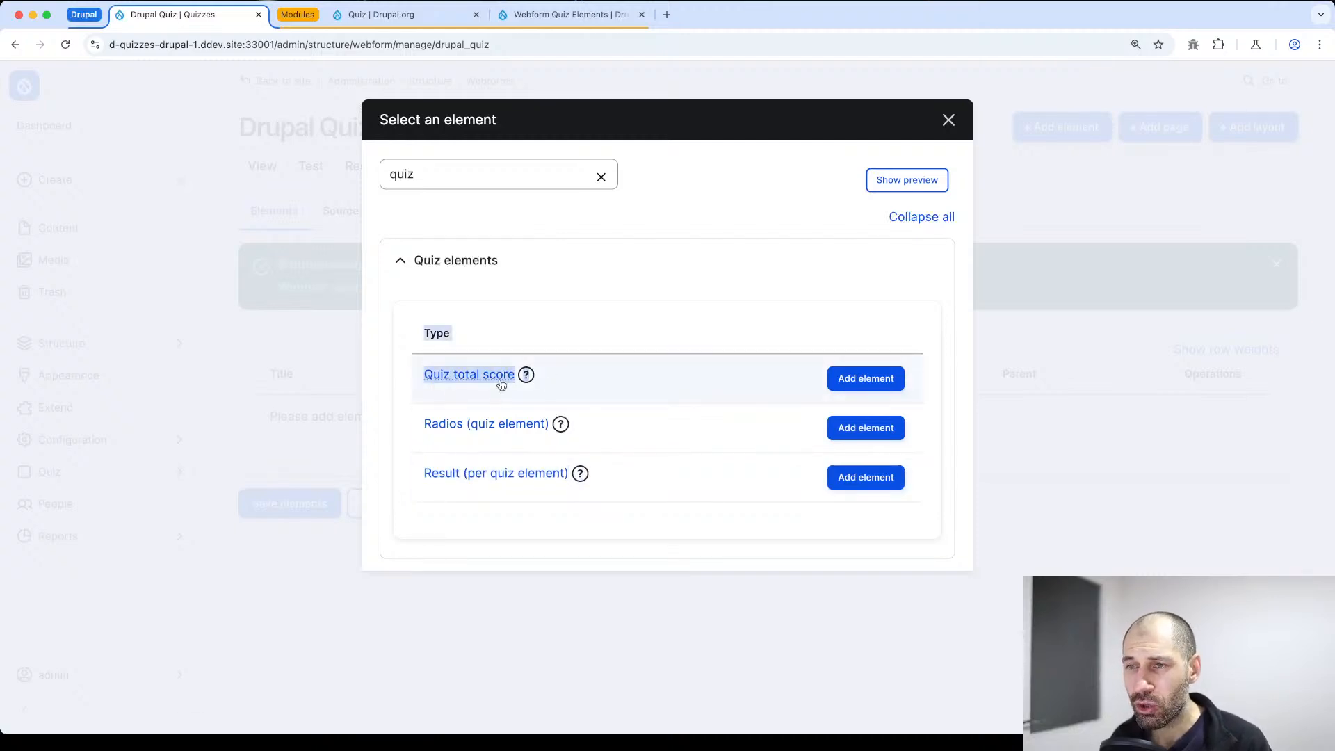
click(547, 379)
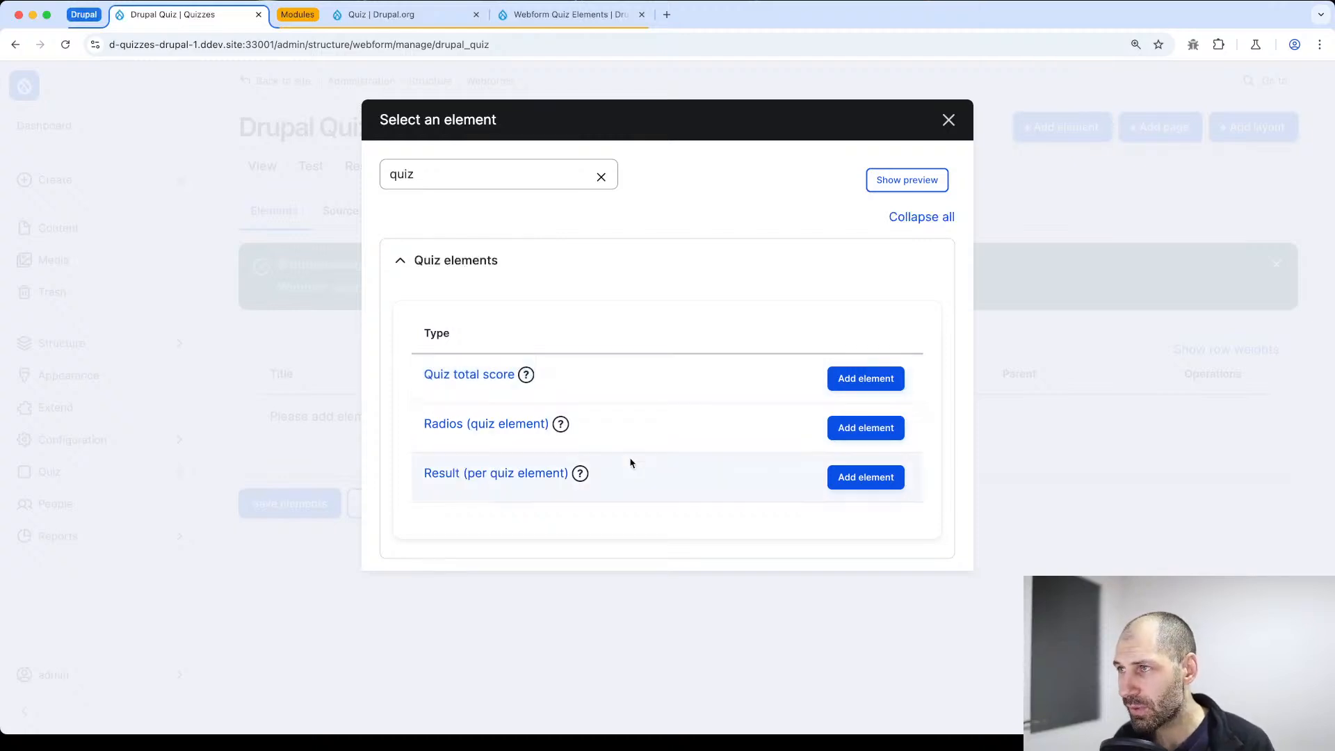
Start a Radios (quiz element) and title it "Which module should you use to display a list of articles?"
click(852, 428)
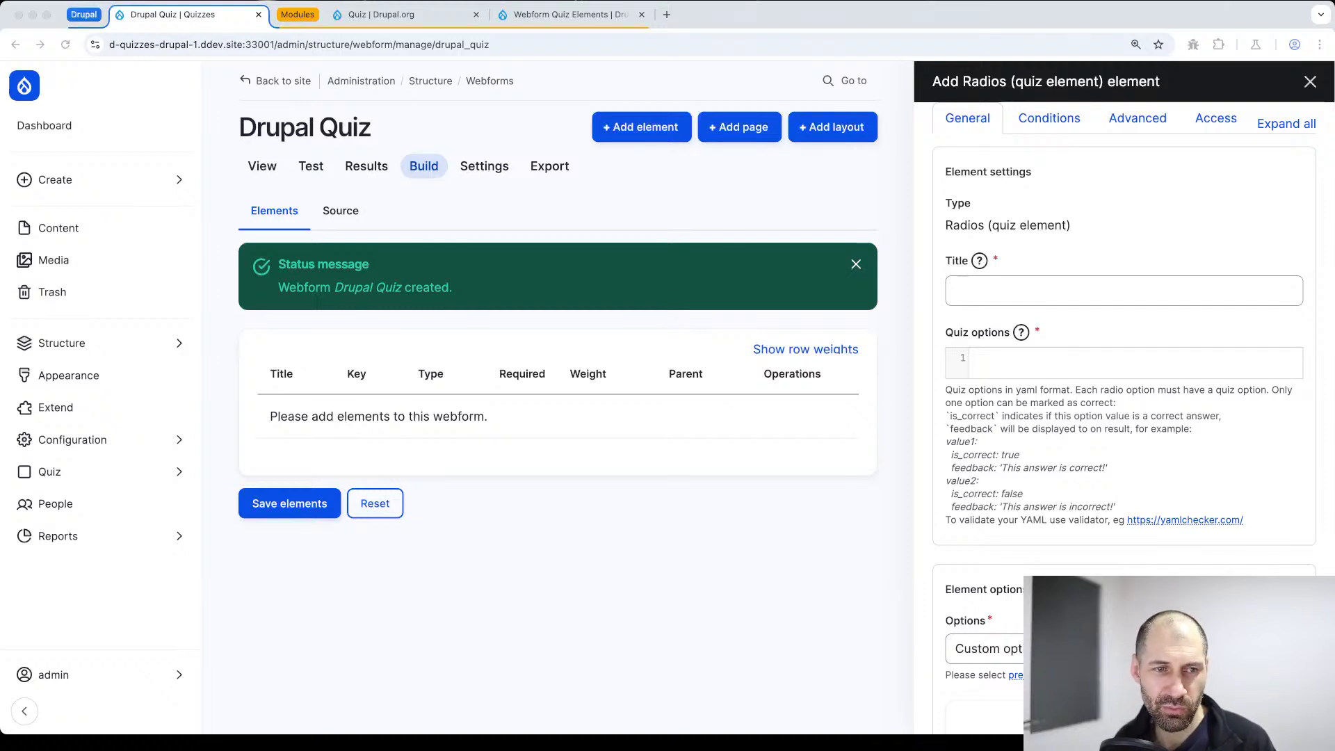
click(1028, 290)
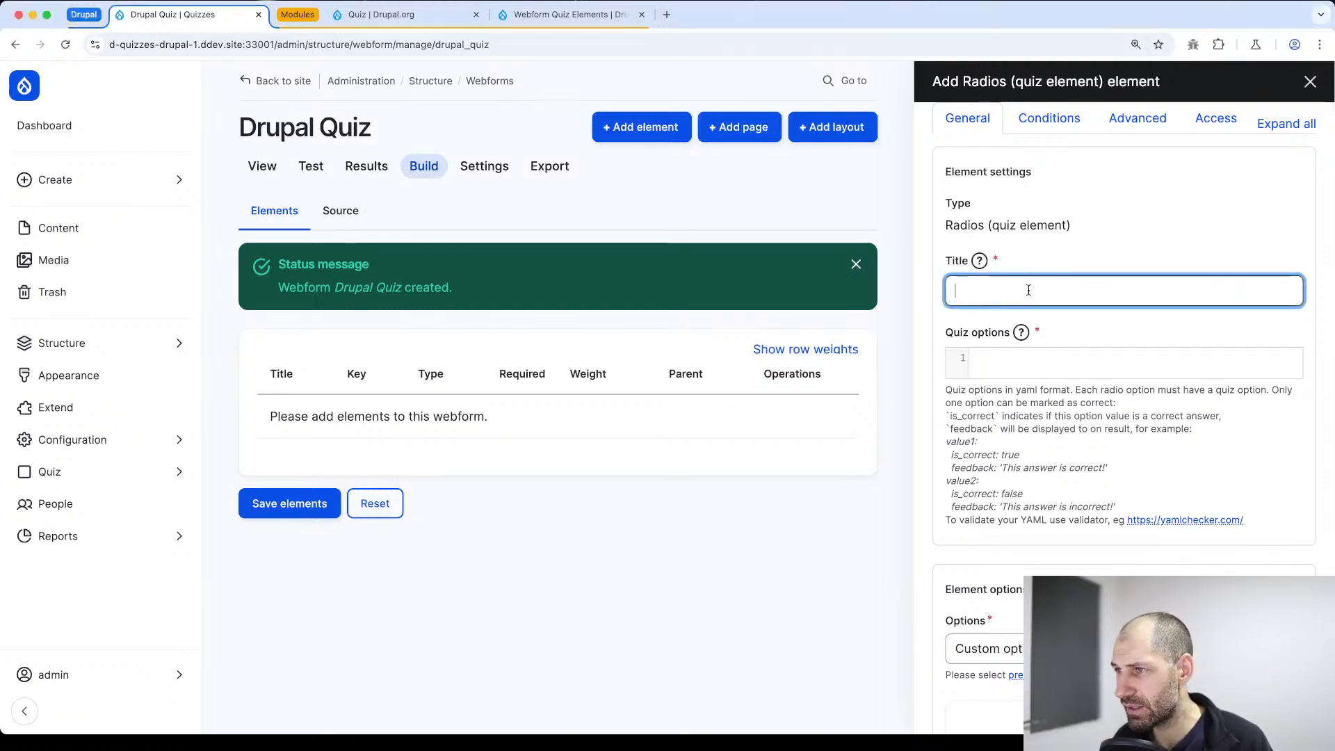
text(Which module should you use to display a list of articles?)
Enter Views, Commerce and Rules as the first three custom option values of the radios element
scroll(996, 541, down, 6)
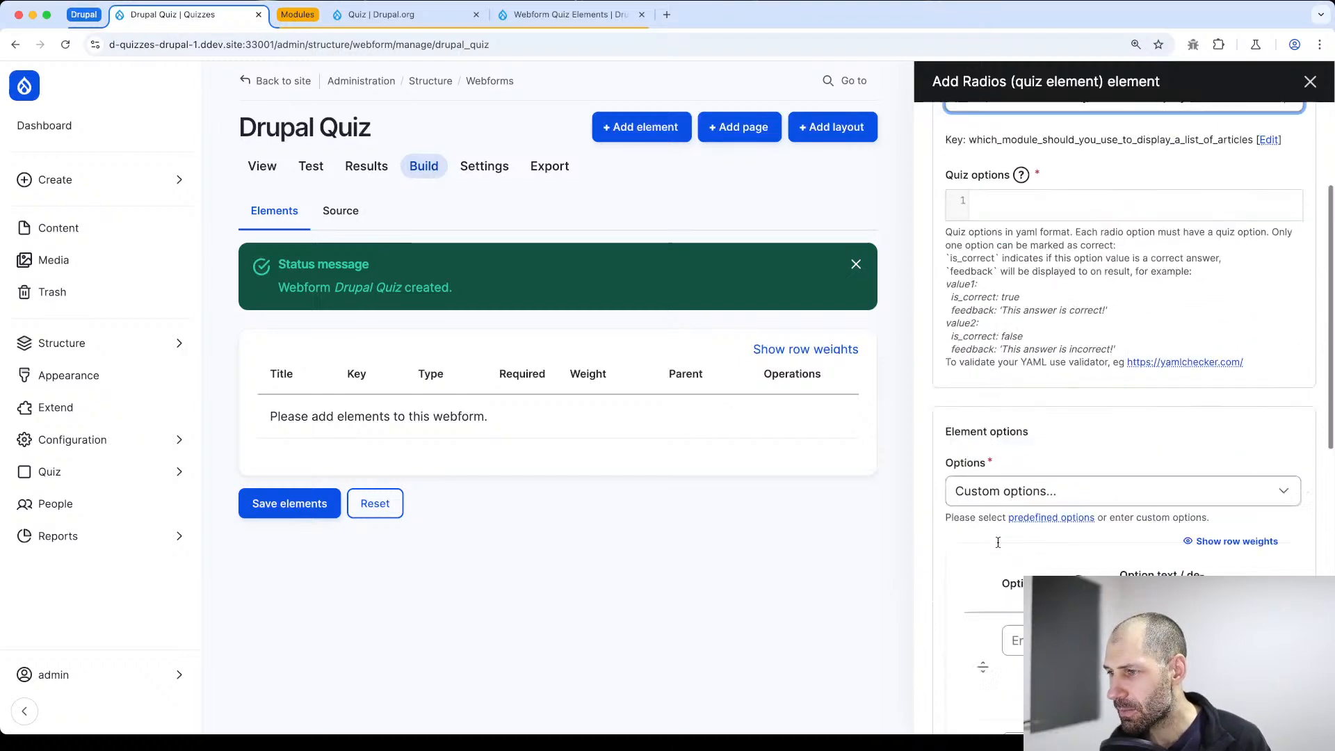
click(1048, 334)
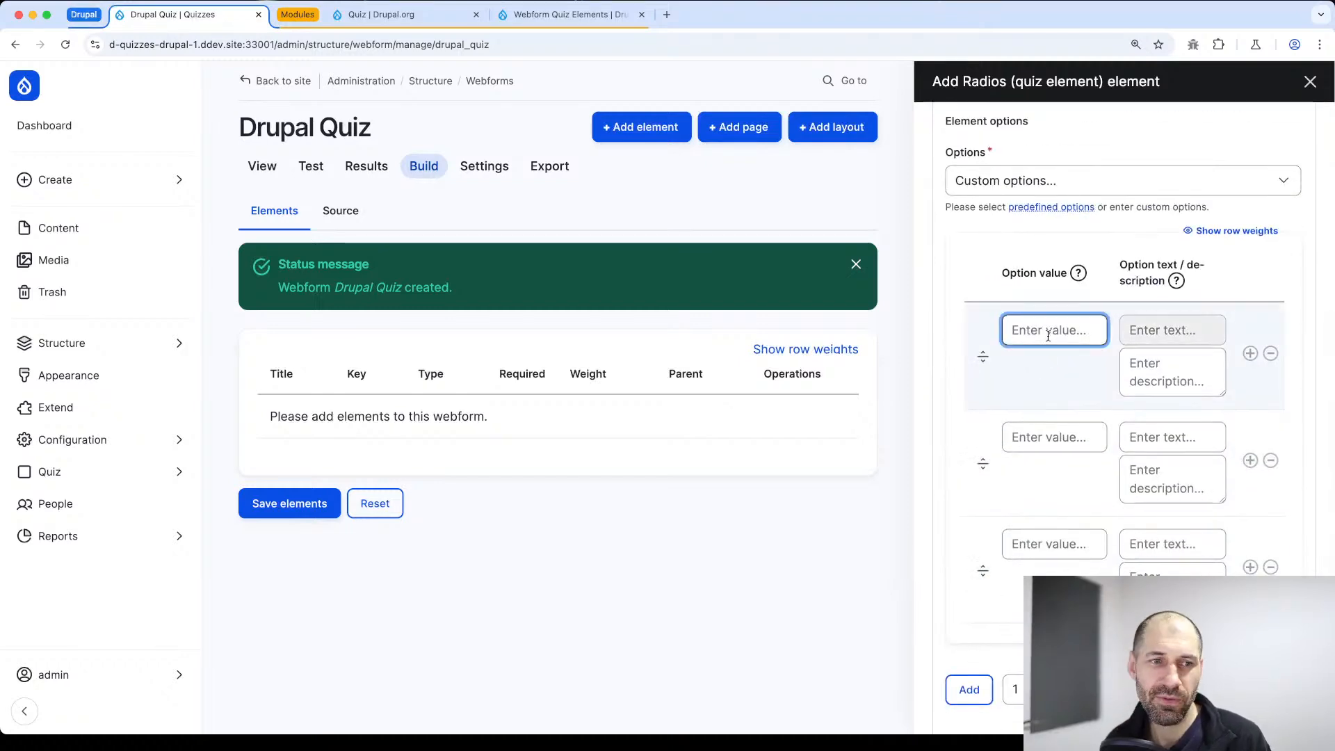
text(Views)
key(Tab)
key(Tab)
key(Tab)
key(Tab)
key(Tab)
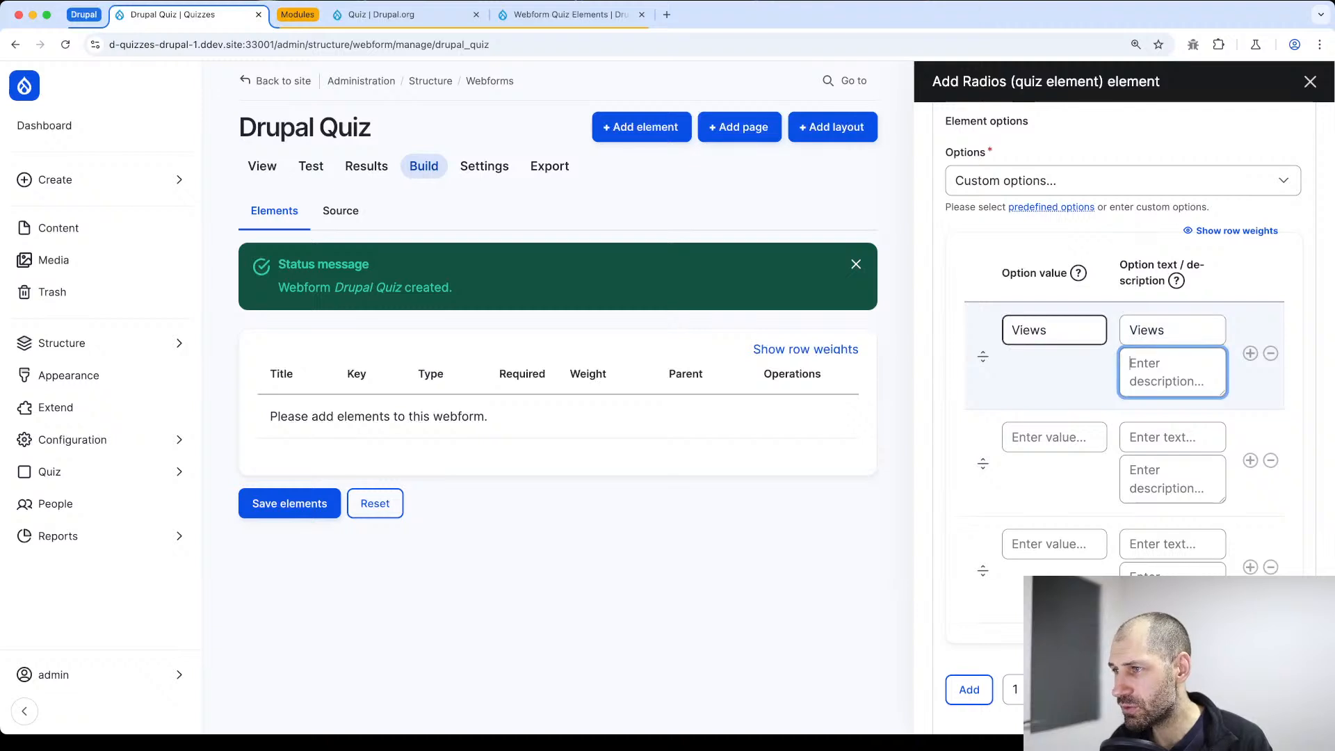
key(Tab)
text(Commerce)
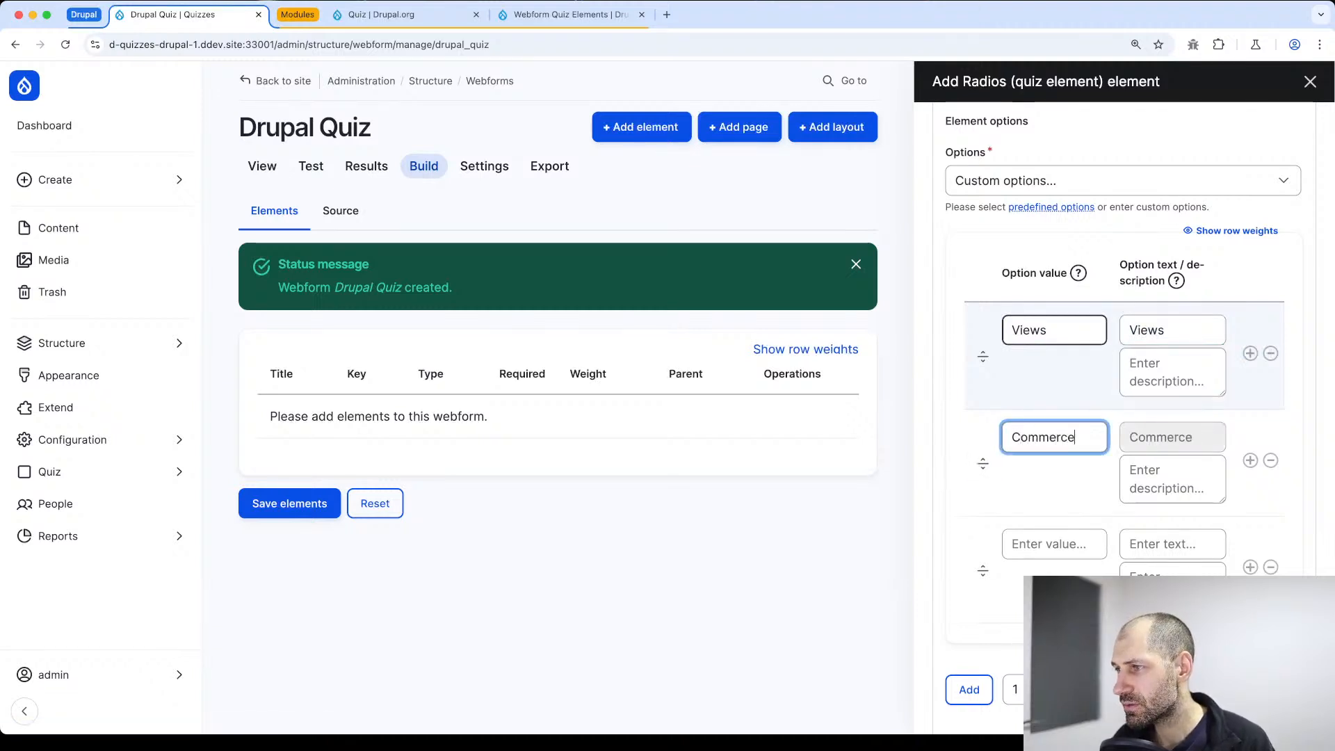
key(Tab)
key(Tab)
key(Tab)
key(Tab)
key(Tab)
key(Tab)
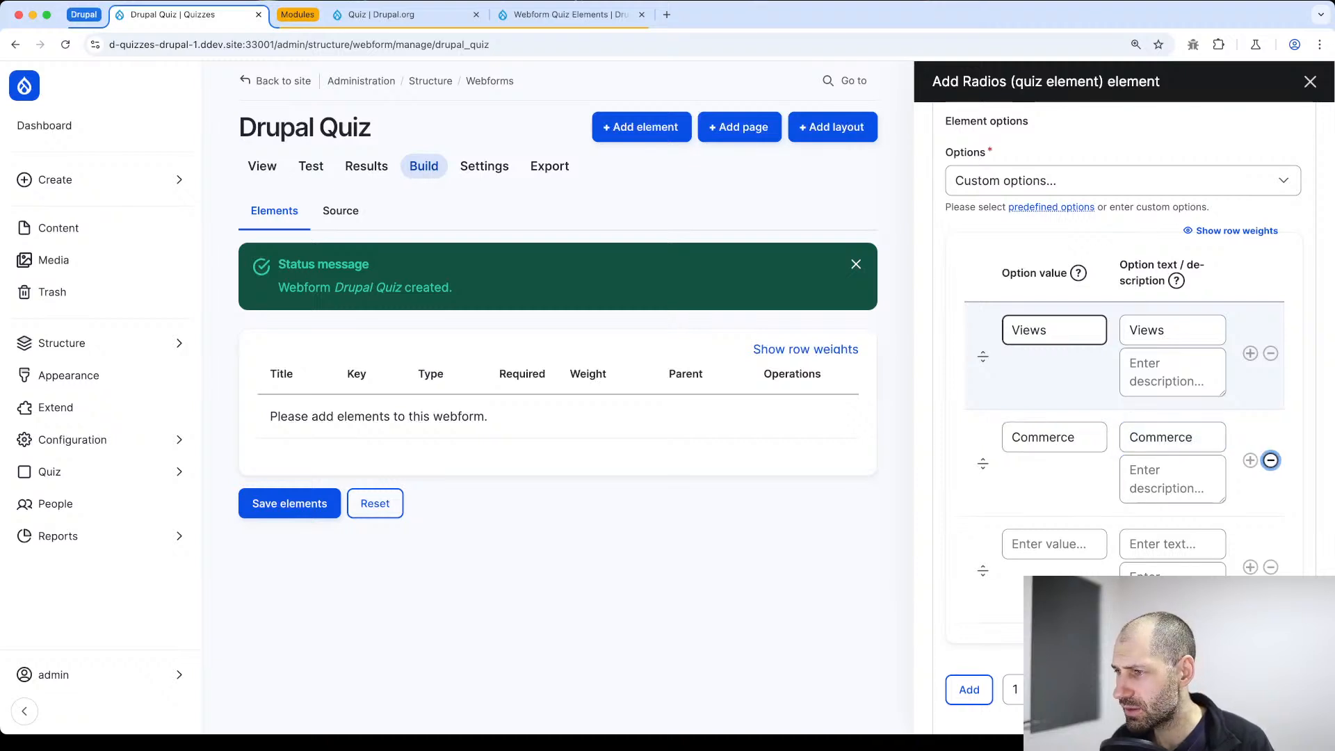
text(Rules)
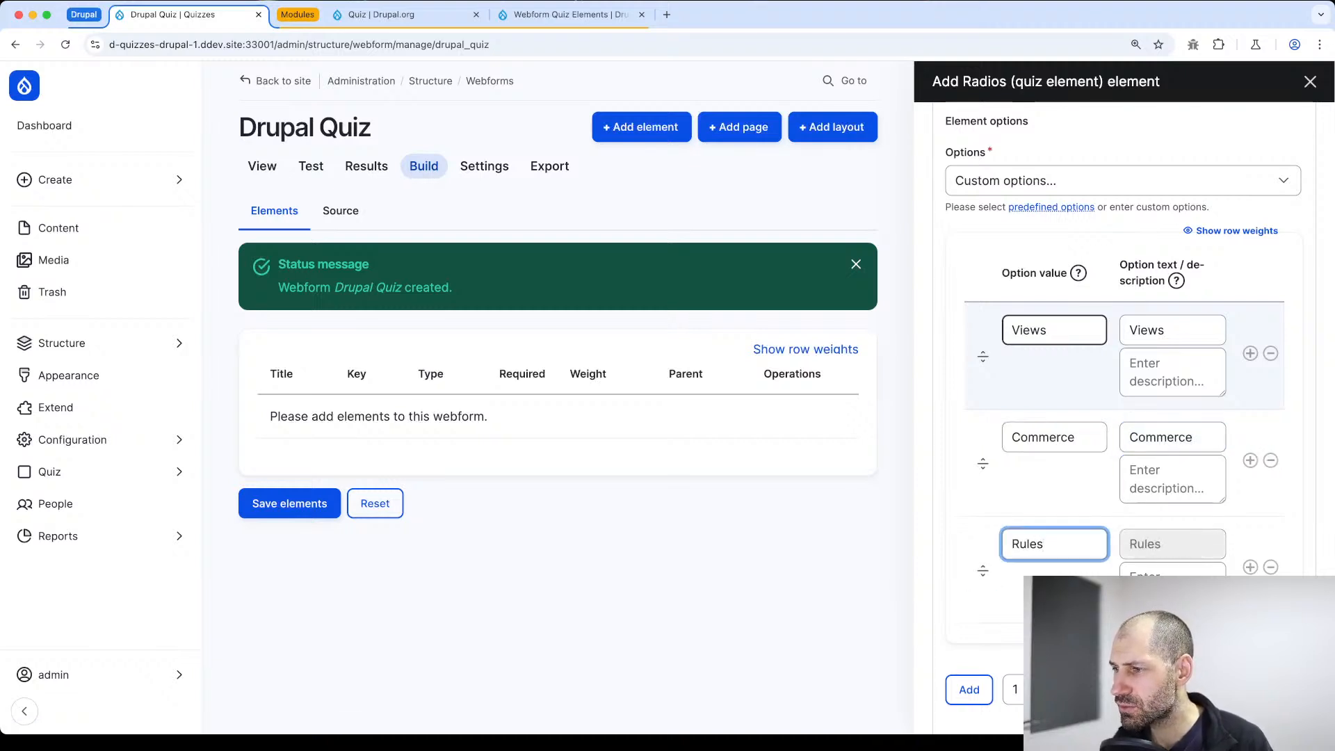
Add a fourth custom option with the value React to the radios element
key(Return)
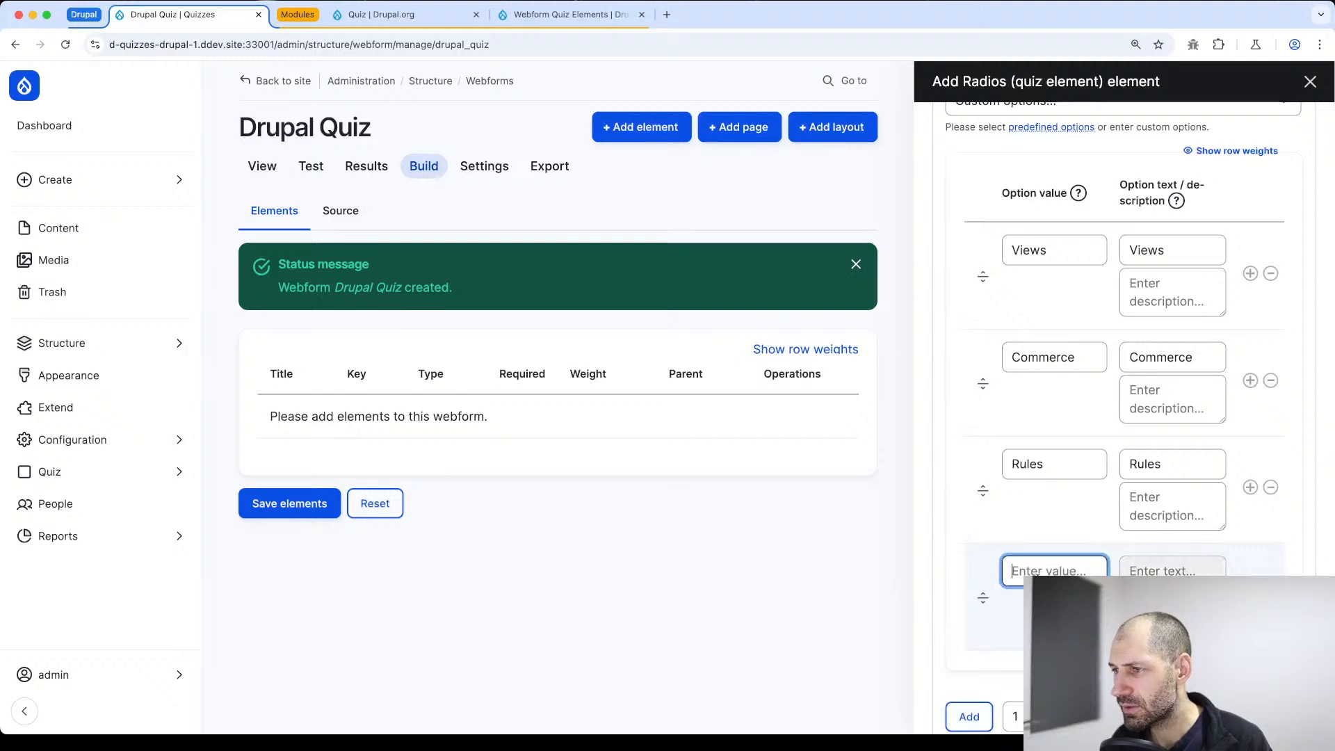
text(React)
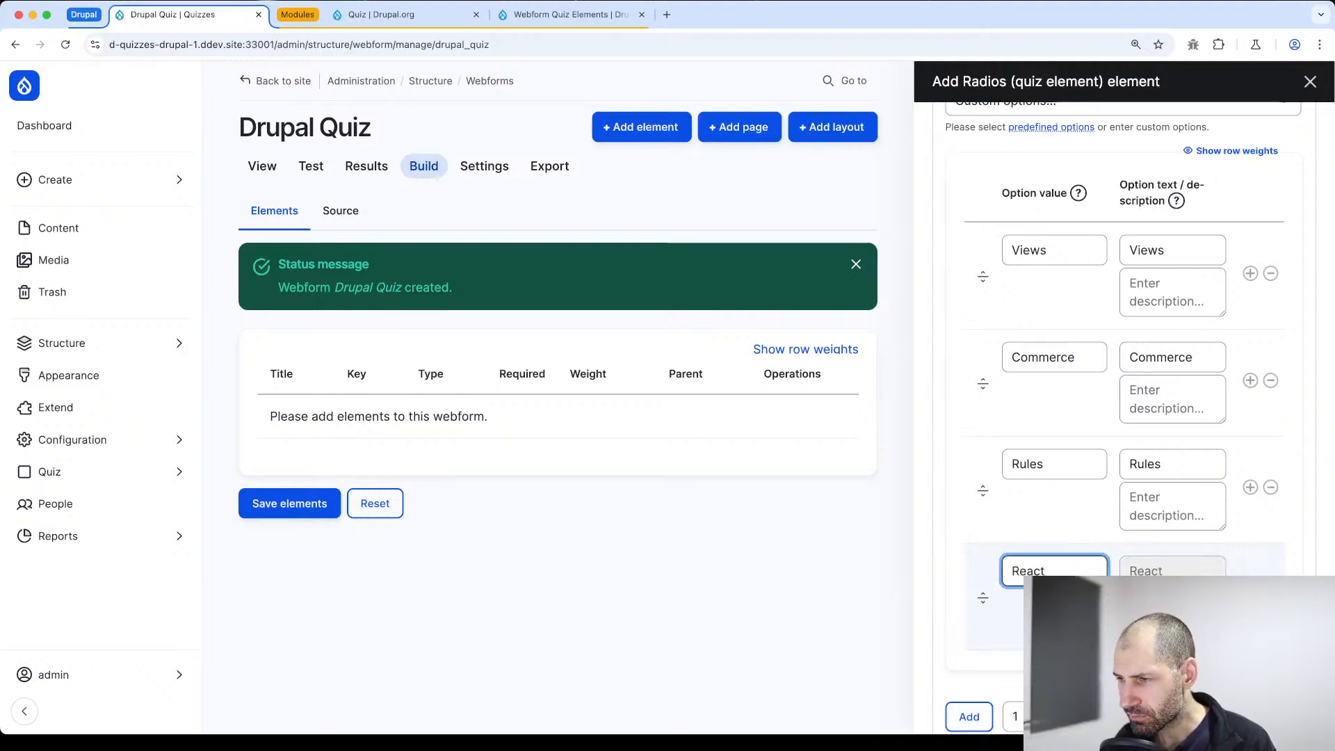
scroll(1103, 507, down, 5)
scroll(1073, 492, up, 15)
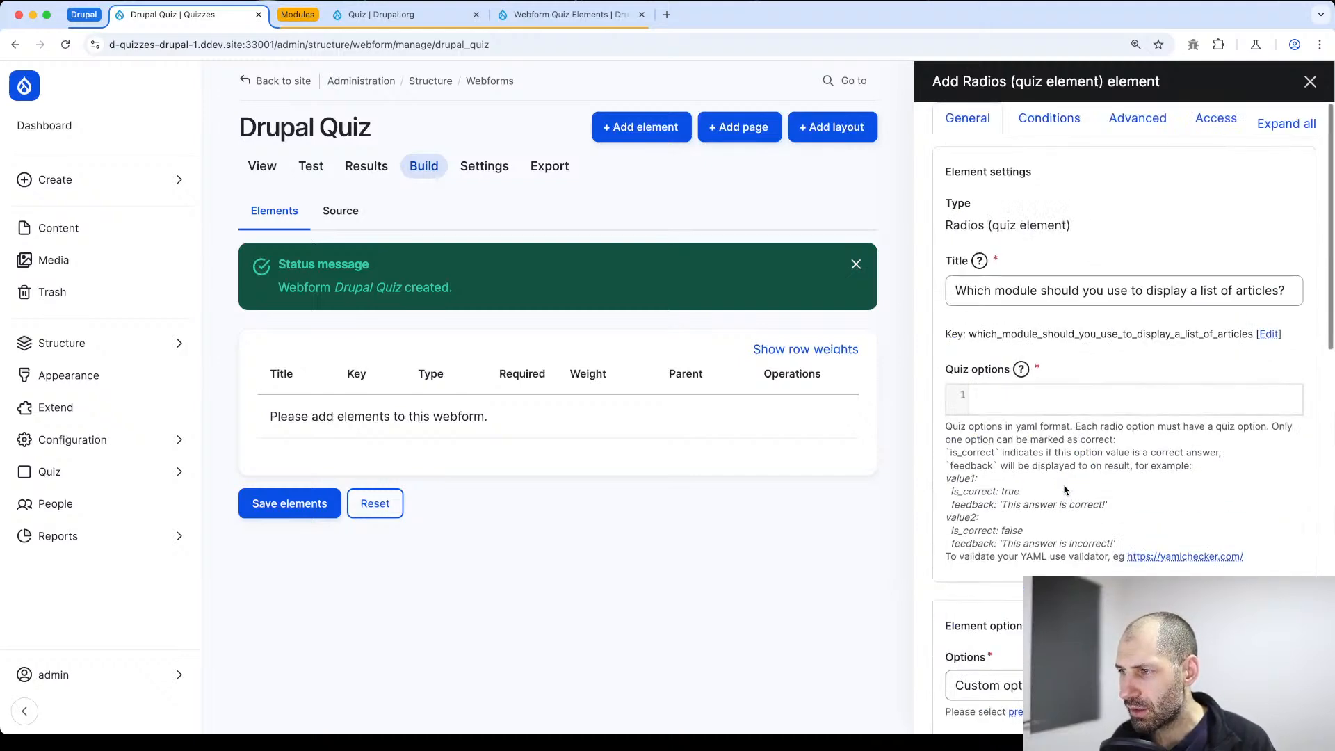
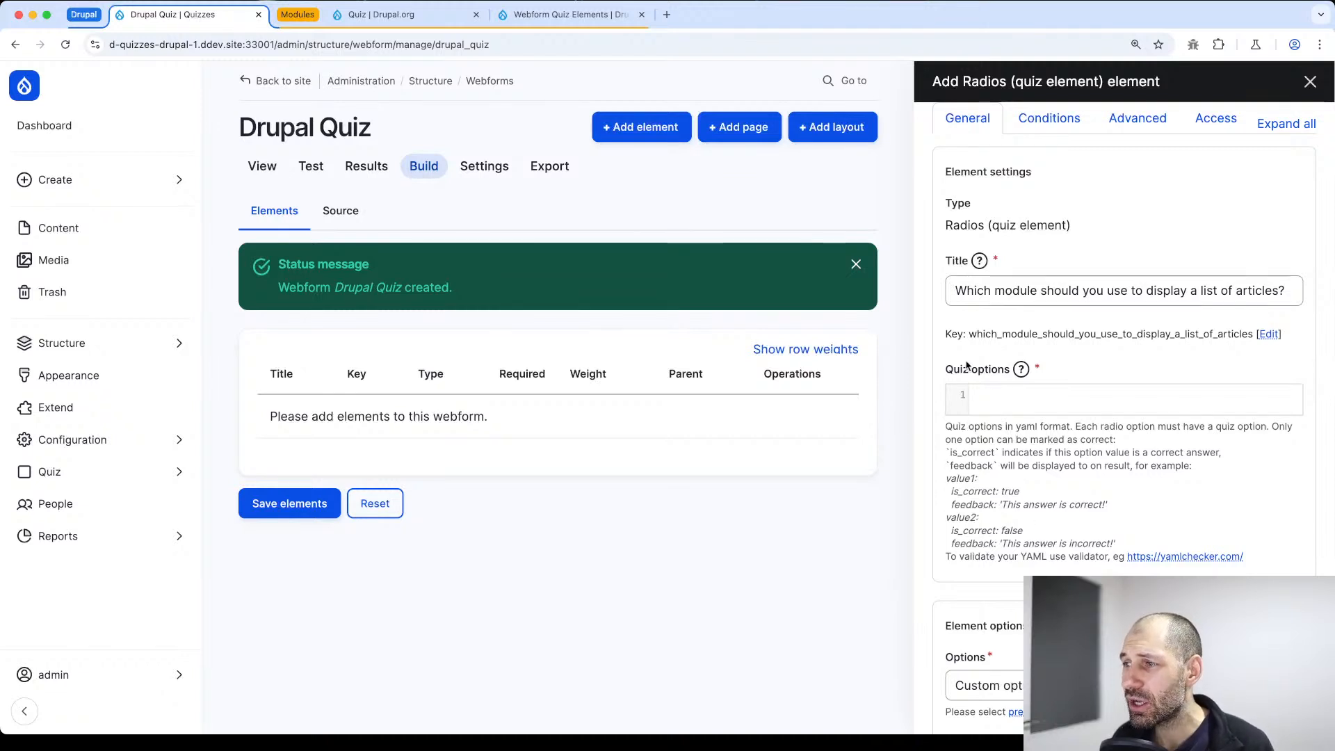
Copy the example value1 entry from the YAML help text into the radios element's quiz options
click(1017, 398)
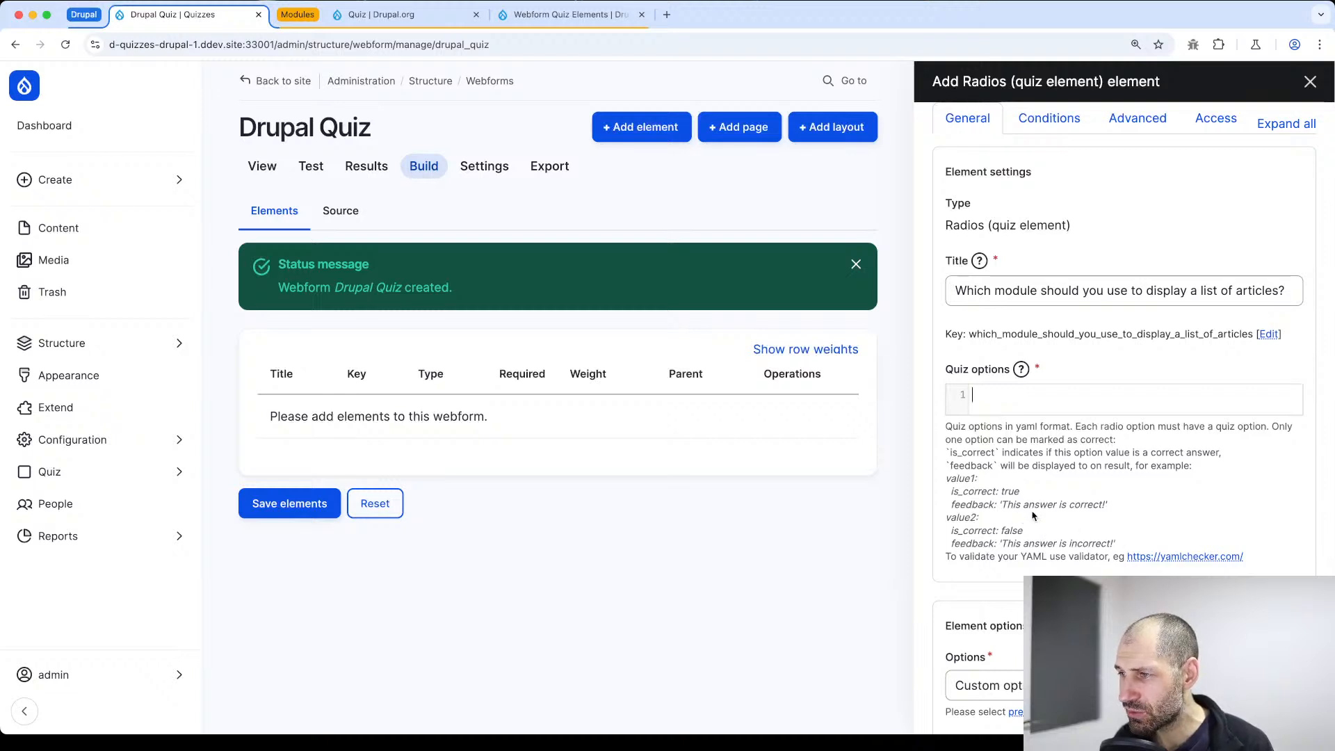
drag(1108, 506, 951, 480)
key(super+c)
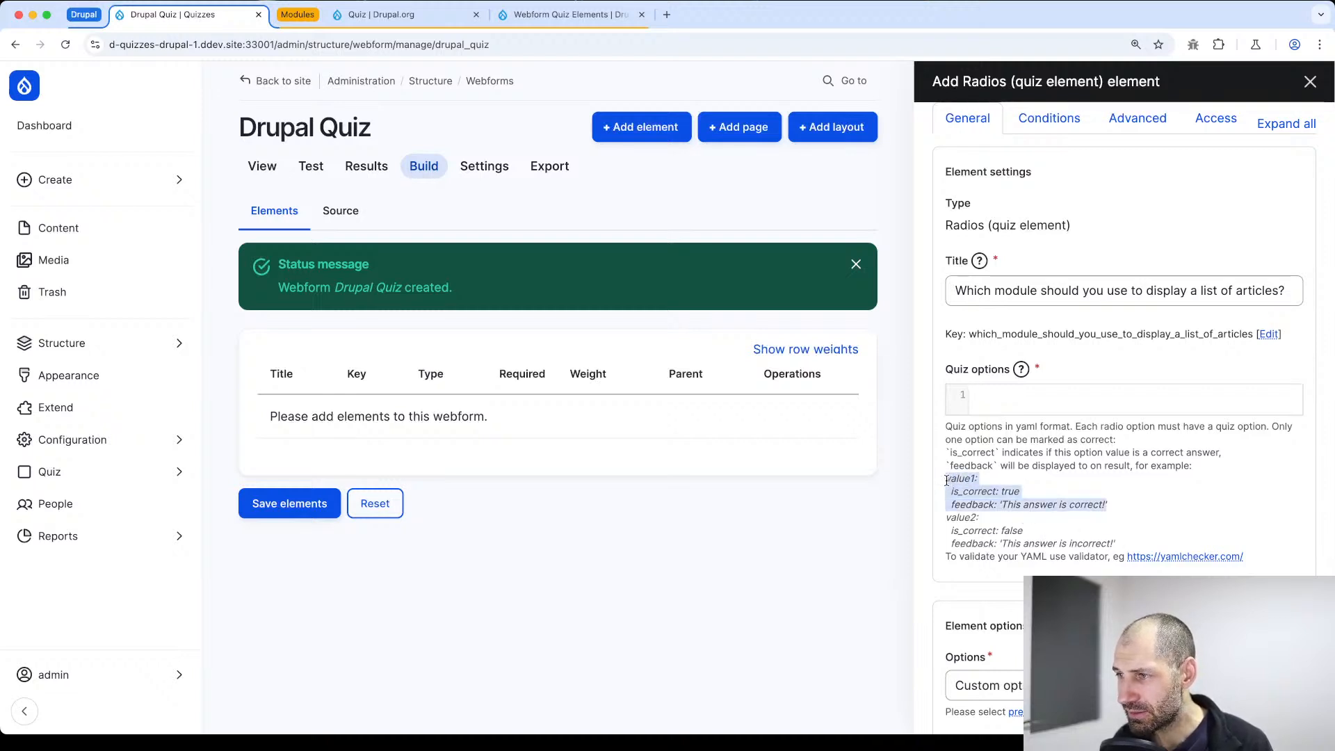
click(1035, 401)
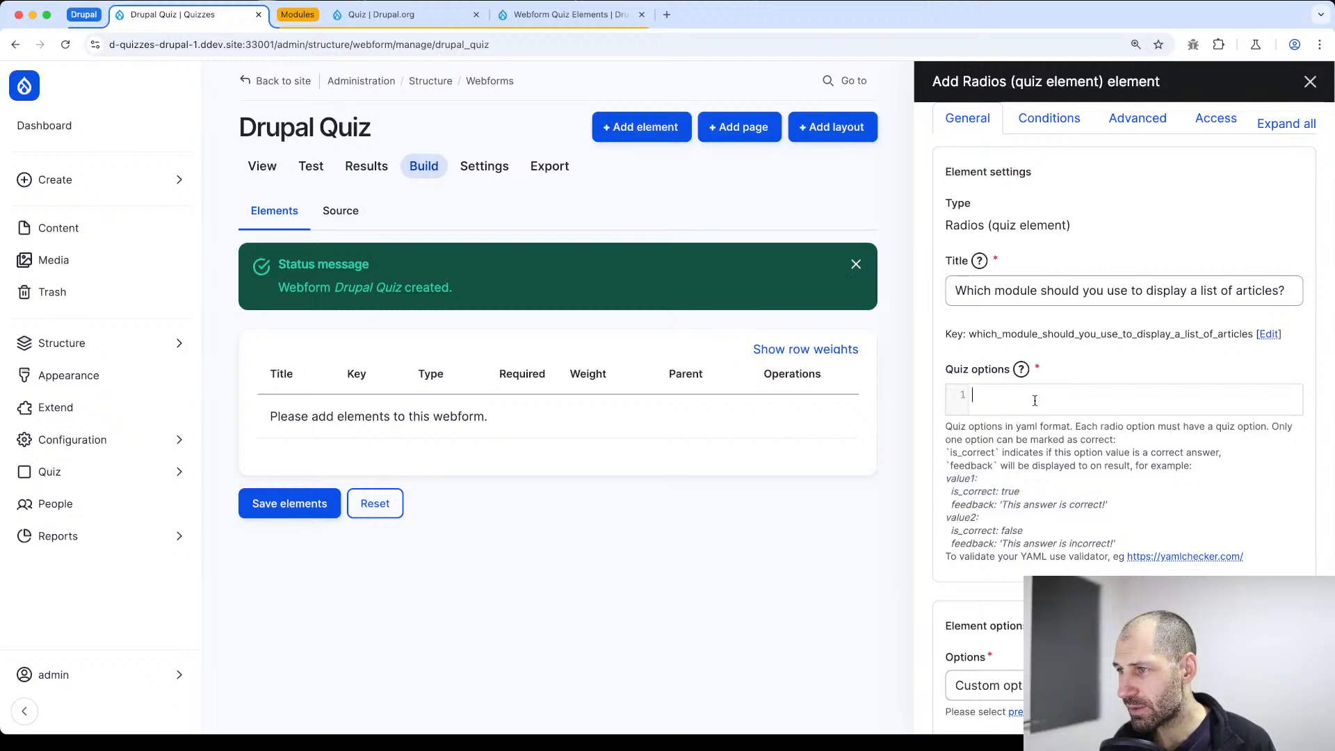
key(super+v)
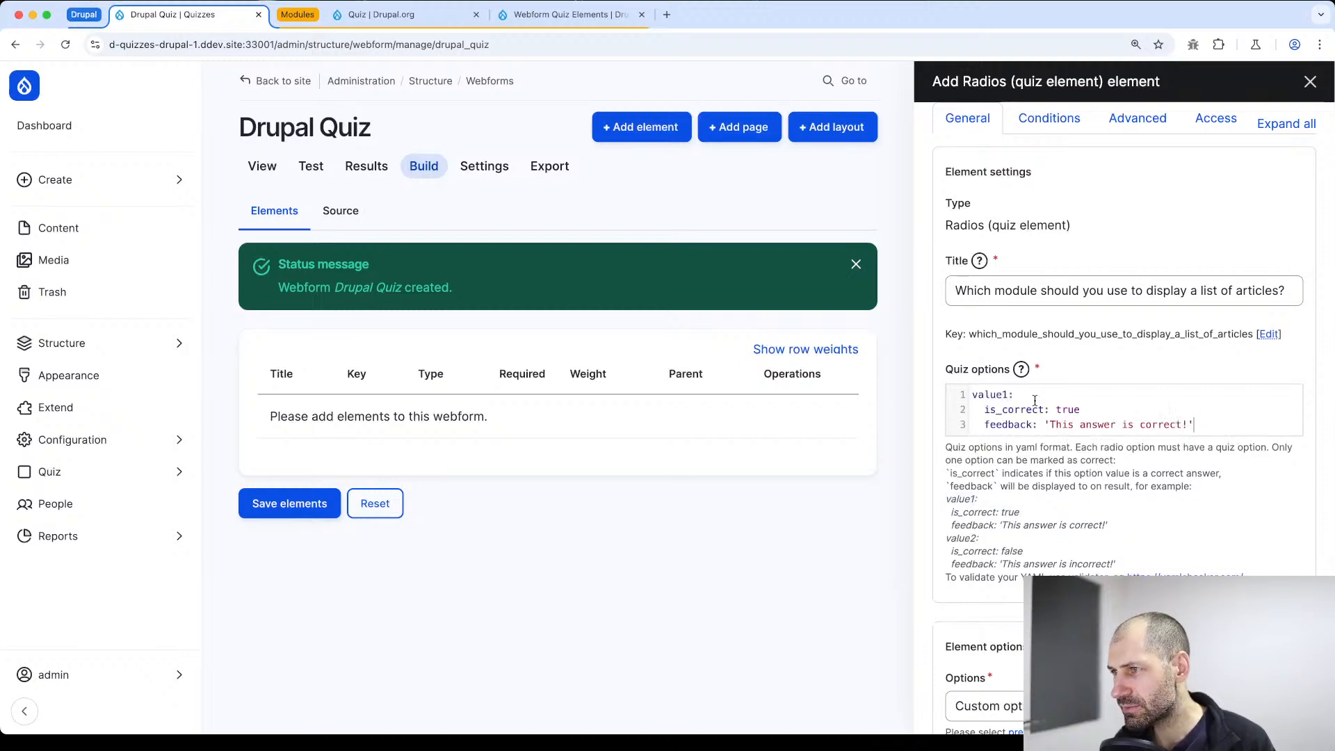
double_click(987, 397)
Compare the option value with the option text of the Views option in the custom options
scroll(1030, 487, down, 5)
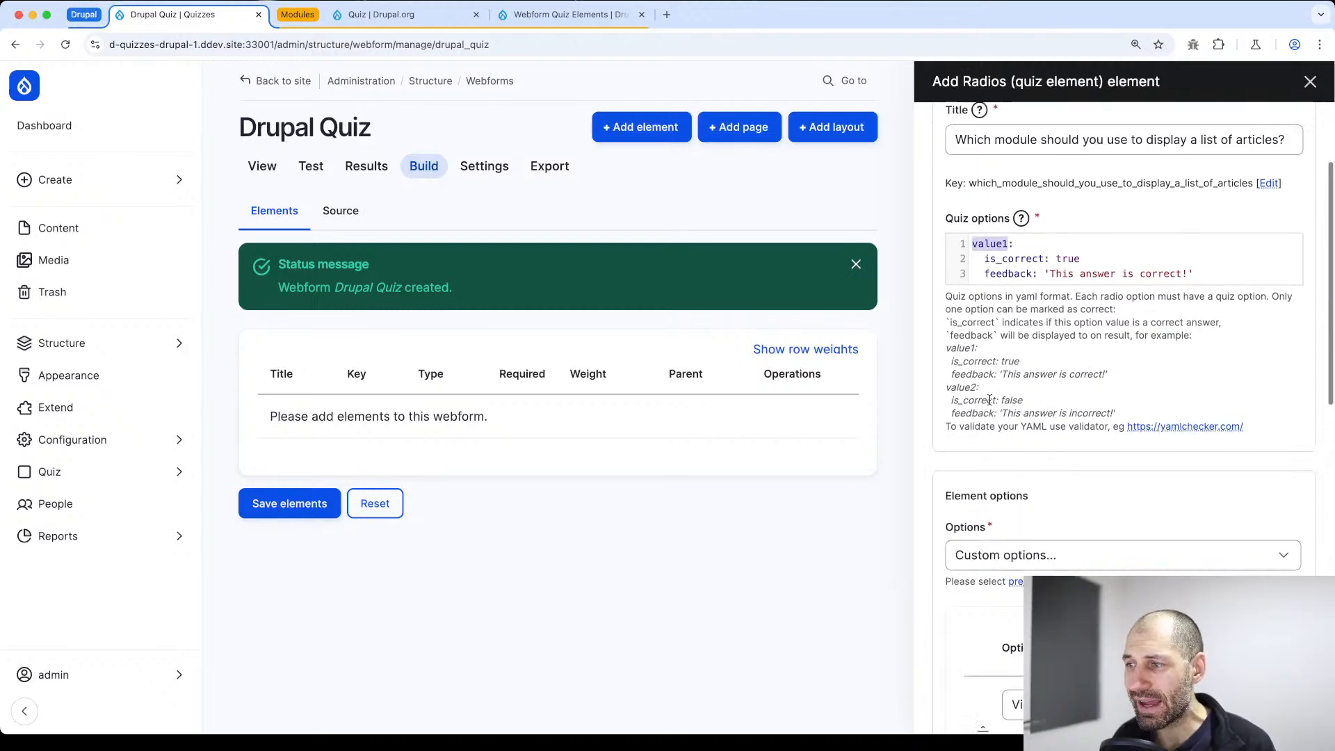
click(1032, 568)
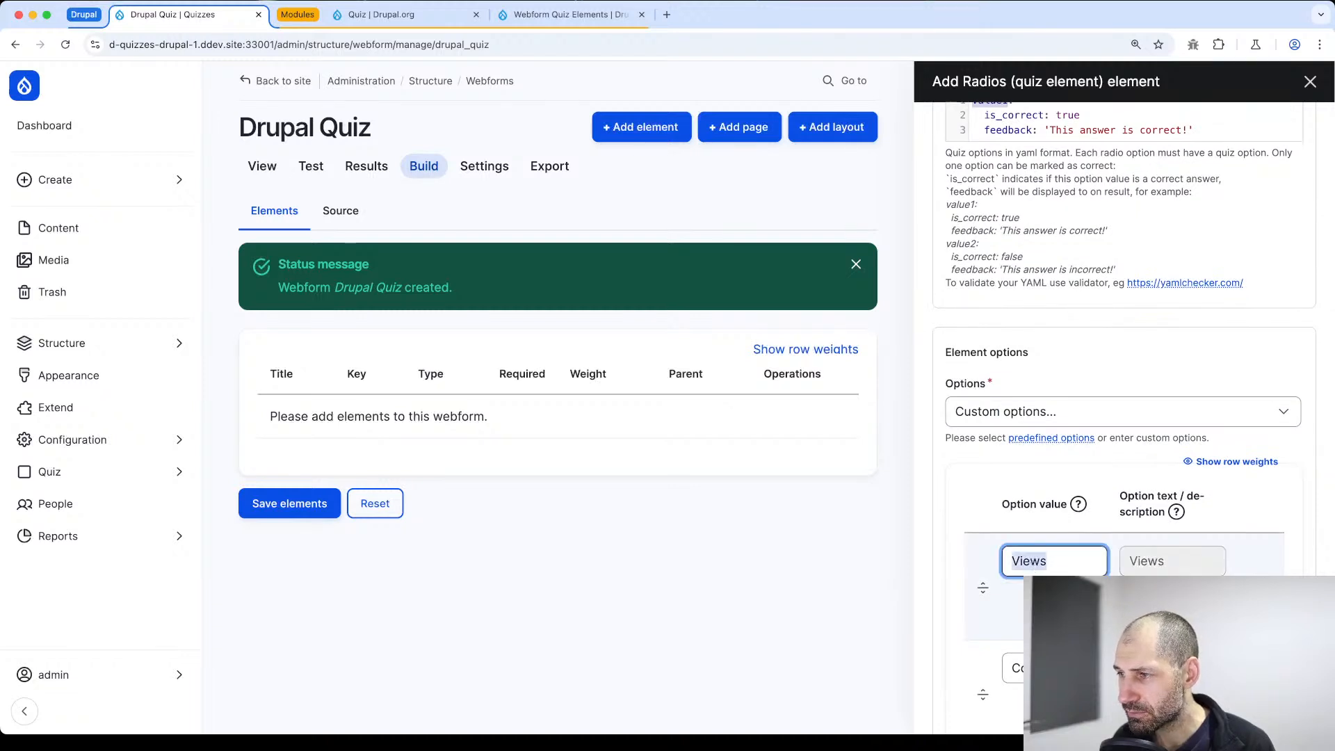
scroll(1030, 487, down, 6)
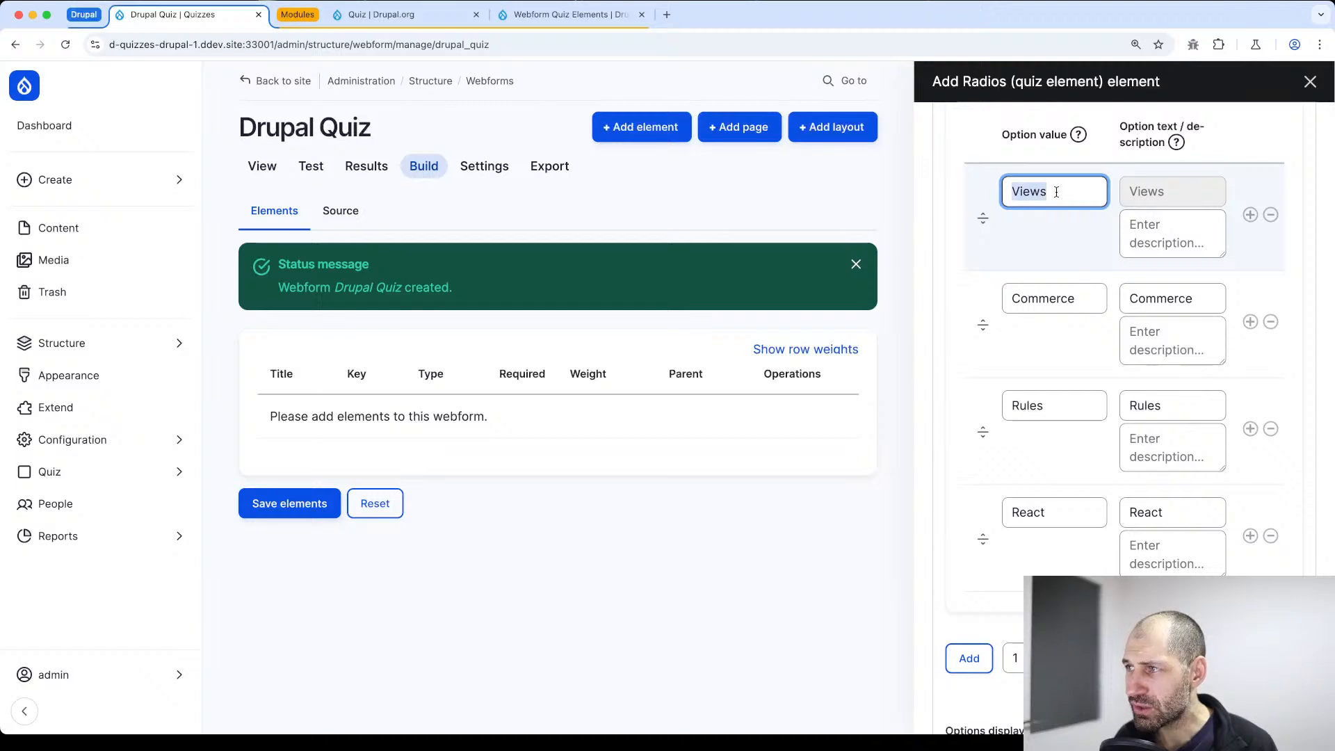
drag(1057, 192, 1003, 190)
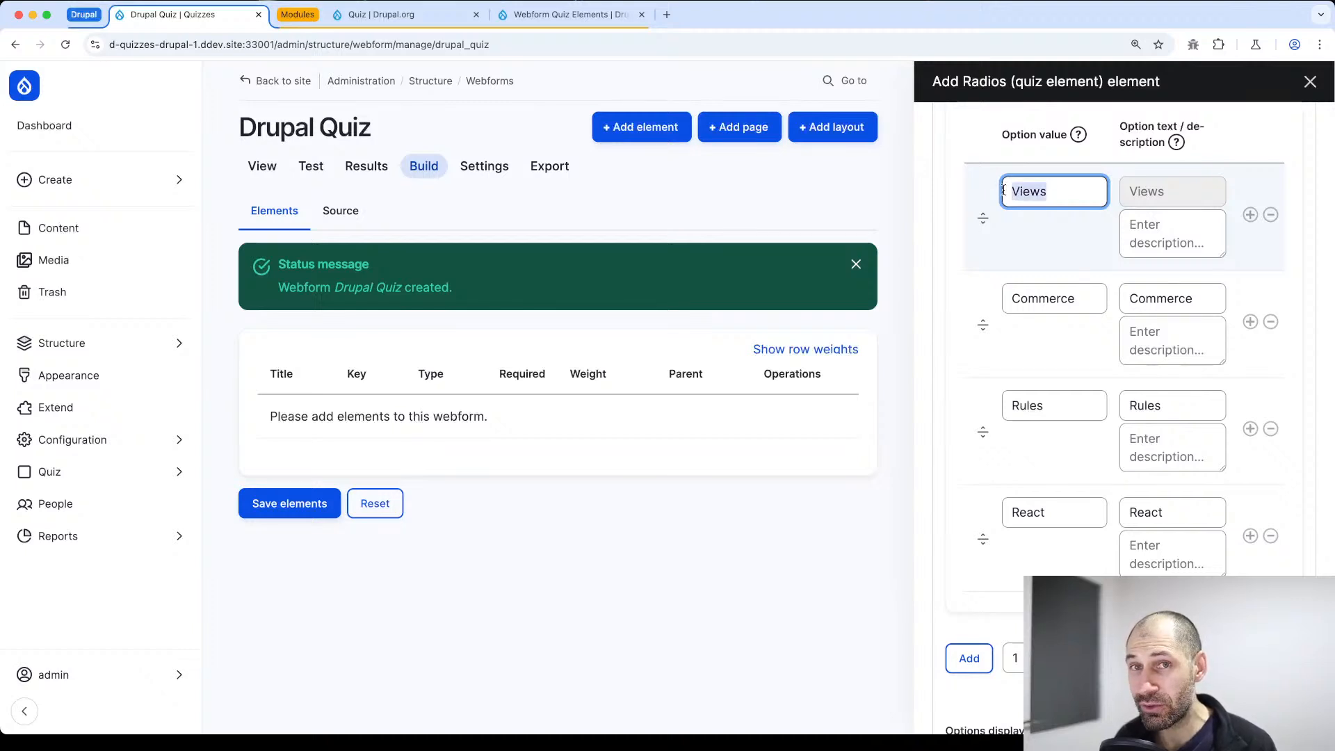
click(1192, 190)
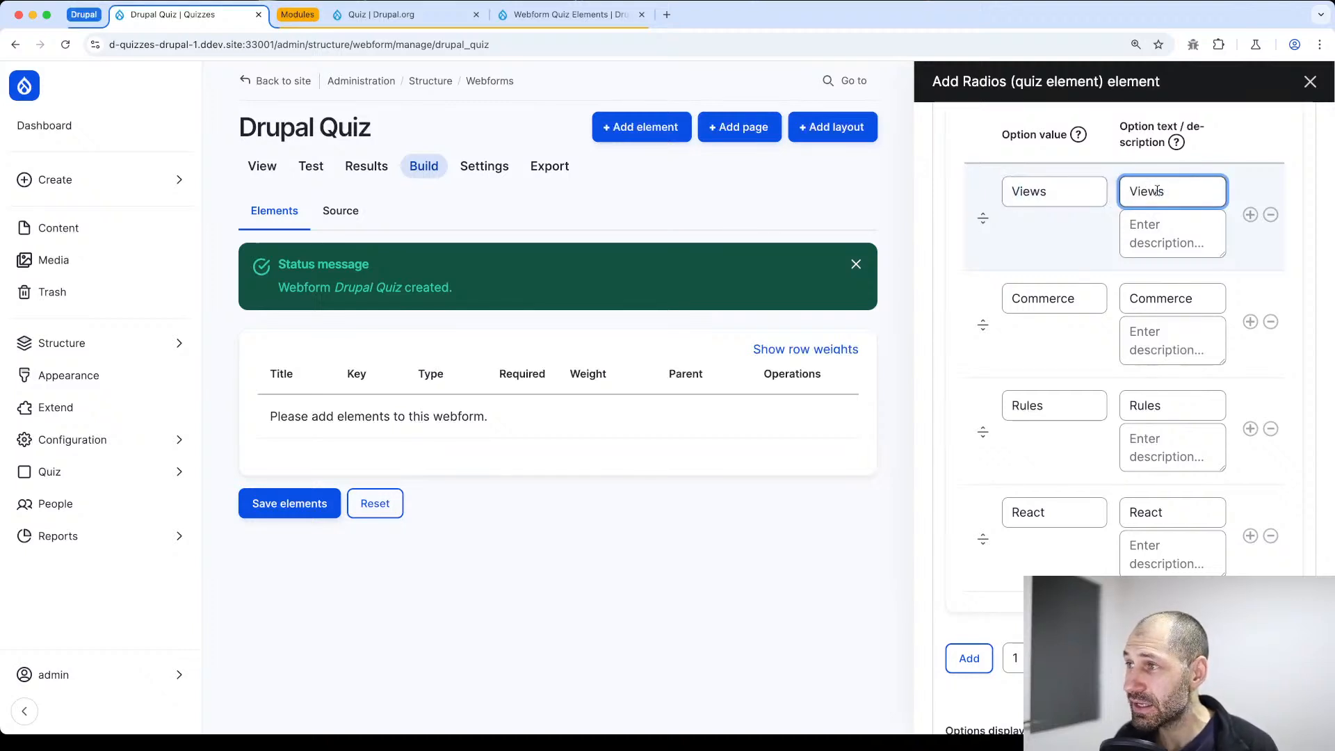
drag(1157, 190, 1127, 191)
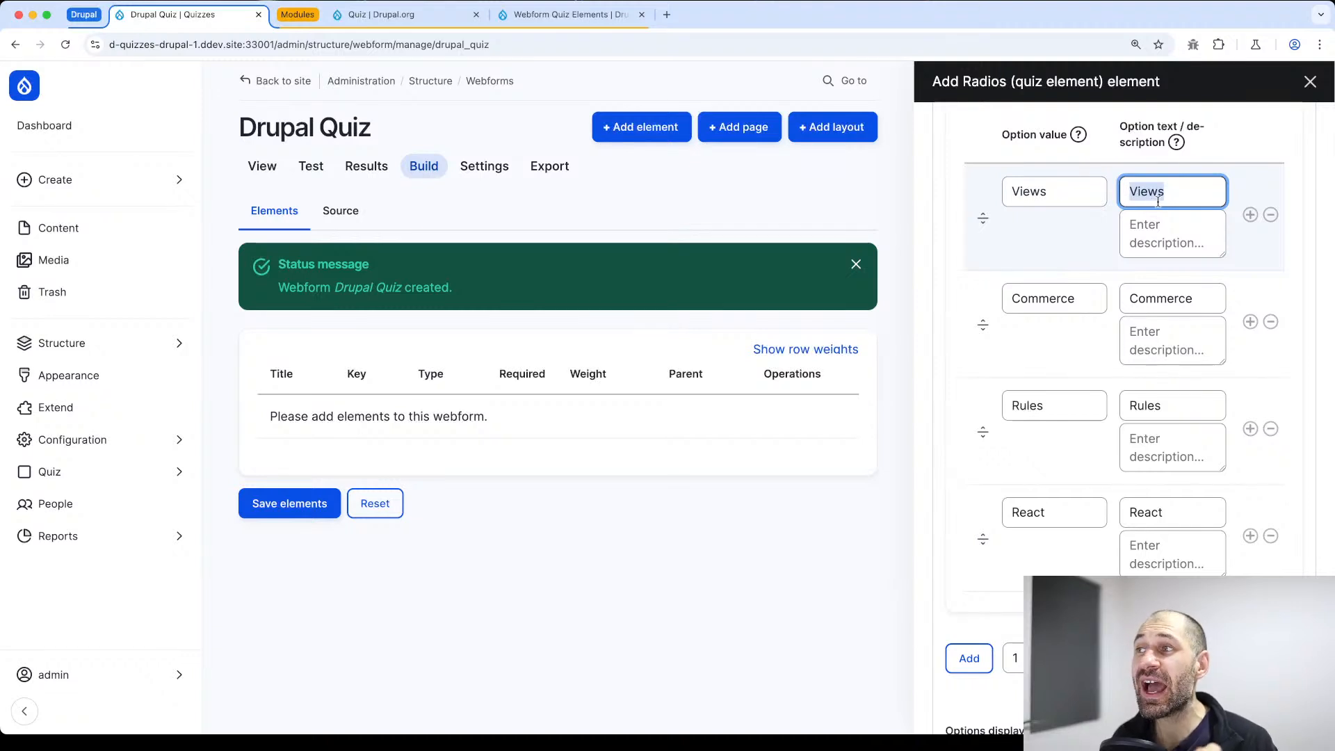
click(1083, 191)
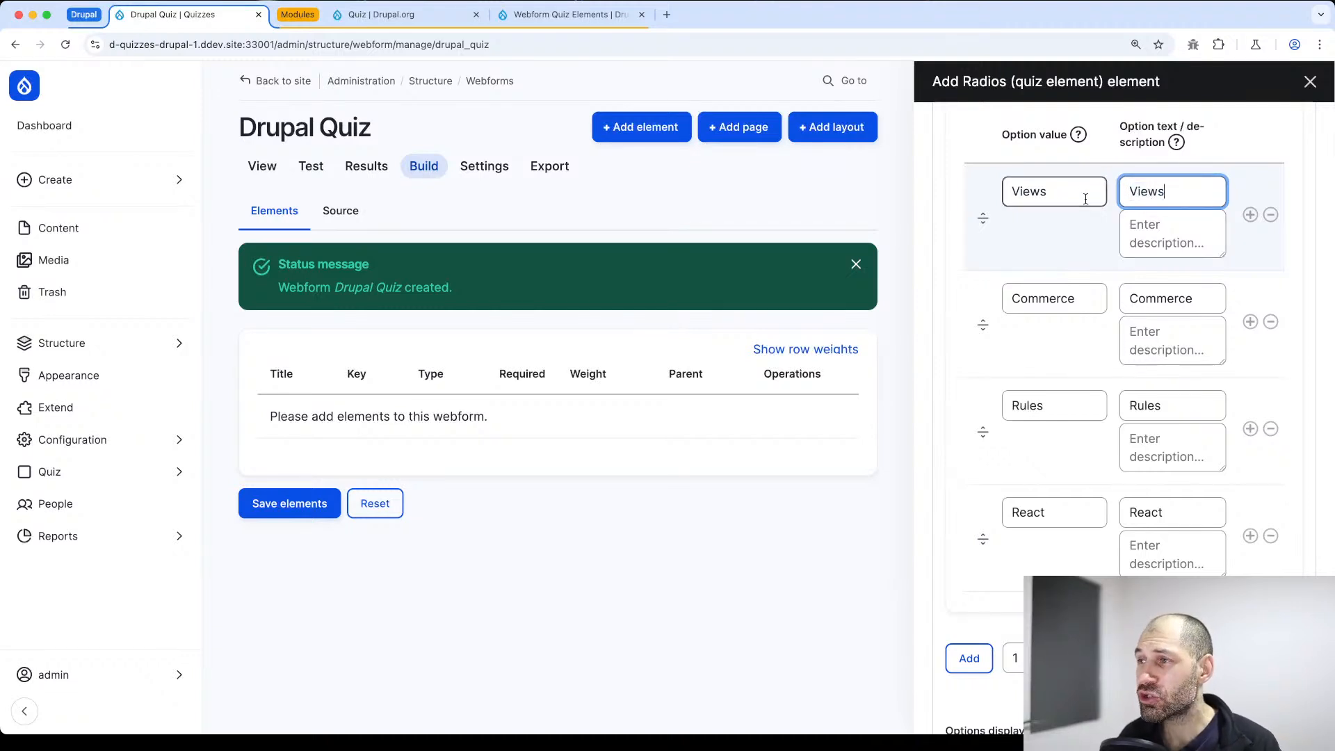
drag(1043, 193, 1011, 194)
Try appending "(tonuh)" to the option text of the Views option, then restore the text to Views
click(1187, 190)
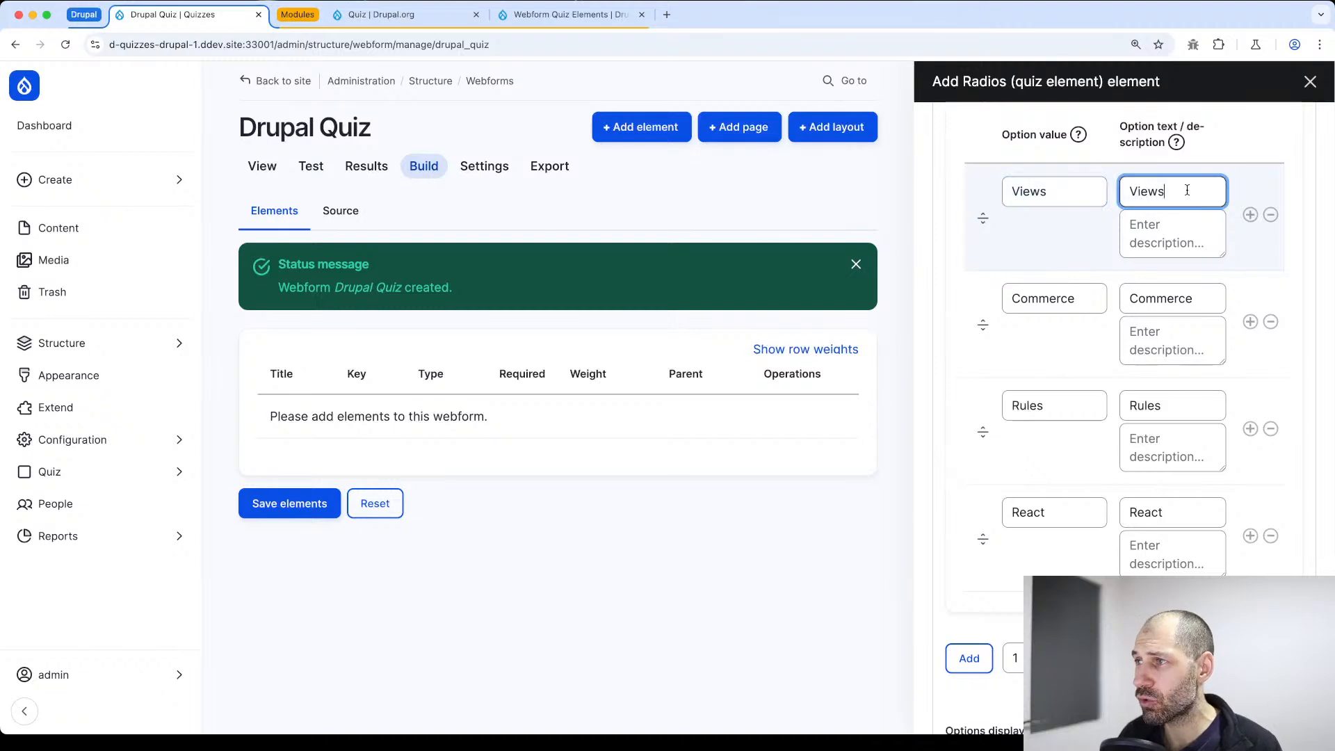
text((tonuh)
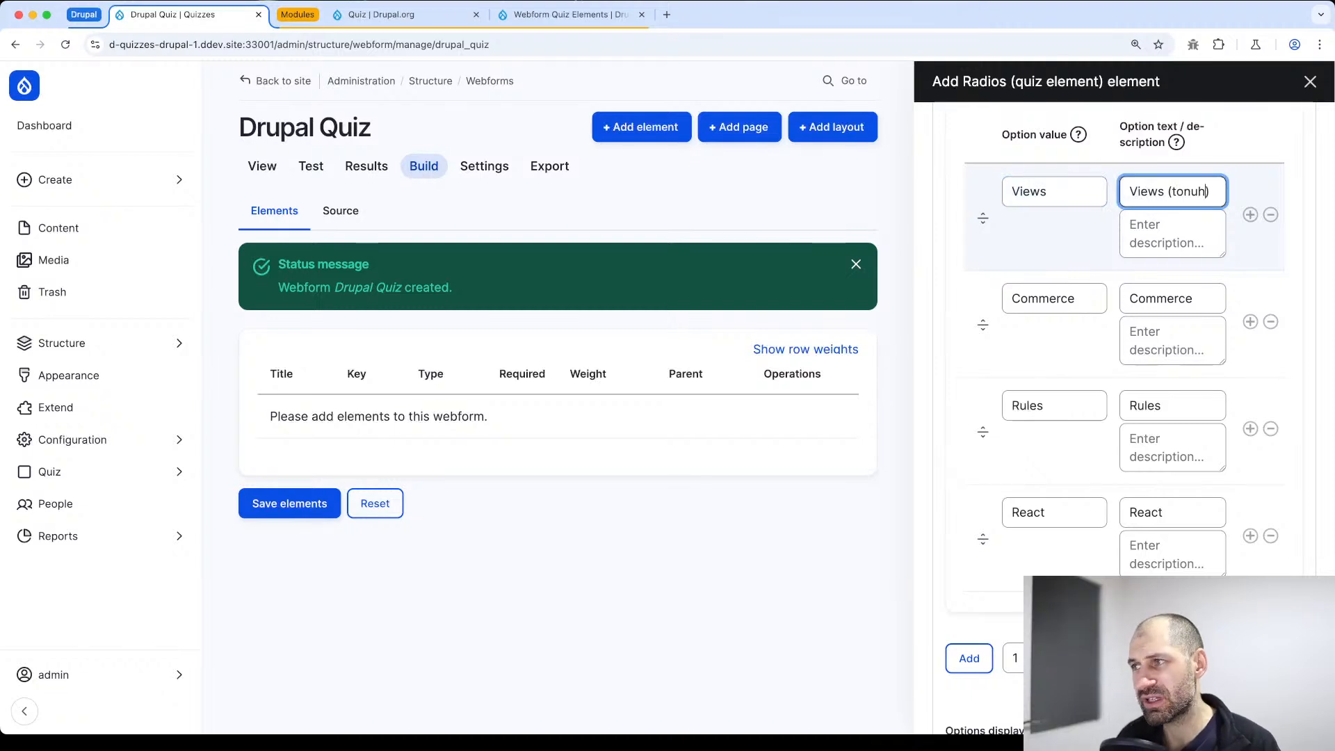
click(1065, 189)
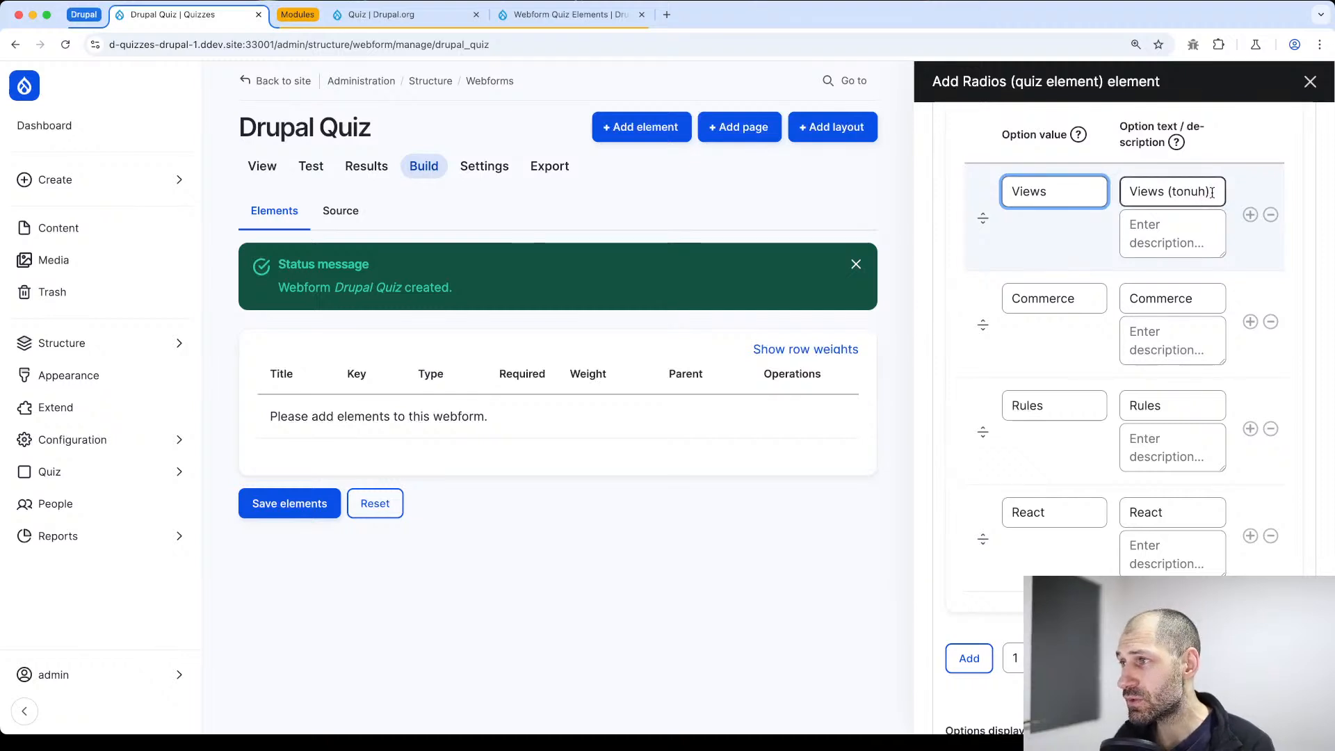
drag(1212, 193, 1164, 193)
key(BackSpace)
Replace value1 in the quiz options with the option value Views and set its feedback to 'Correct'
double_click(1043, 190)
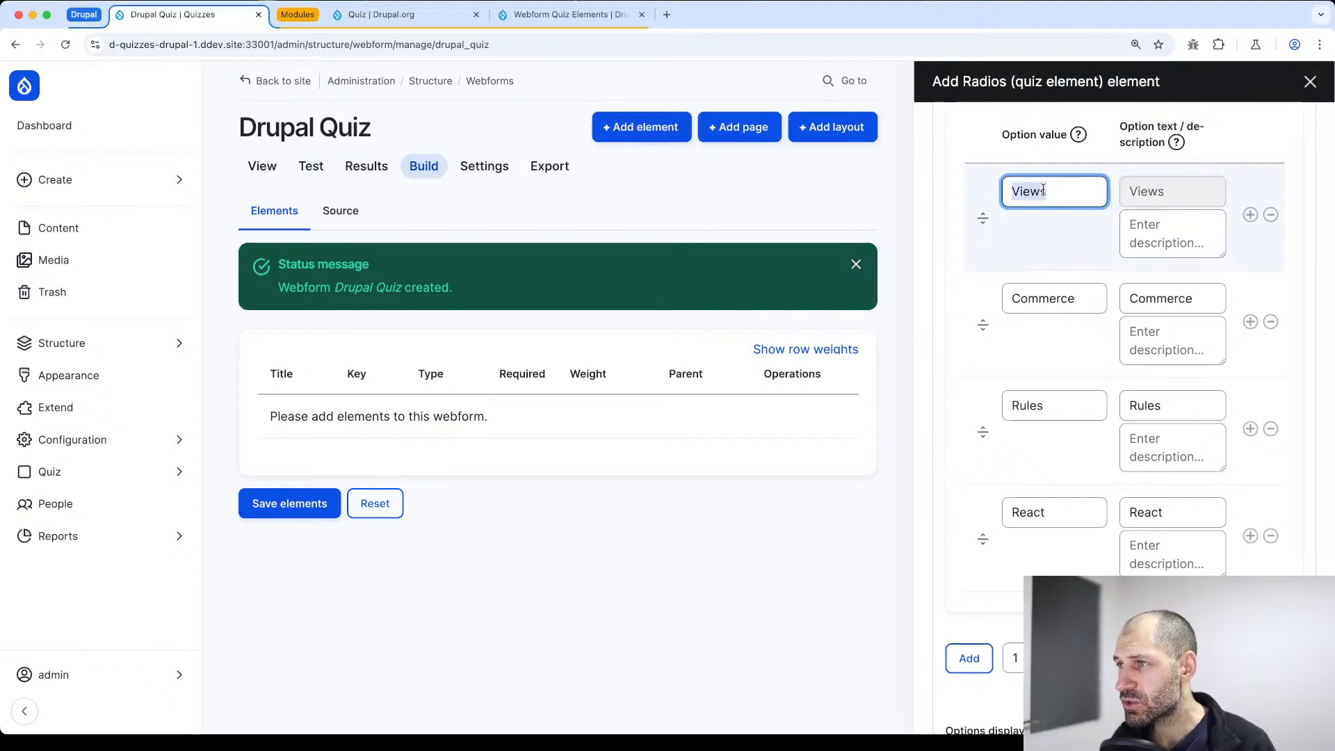
scroll(994, 212, up, 1)
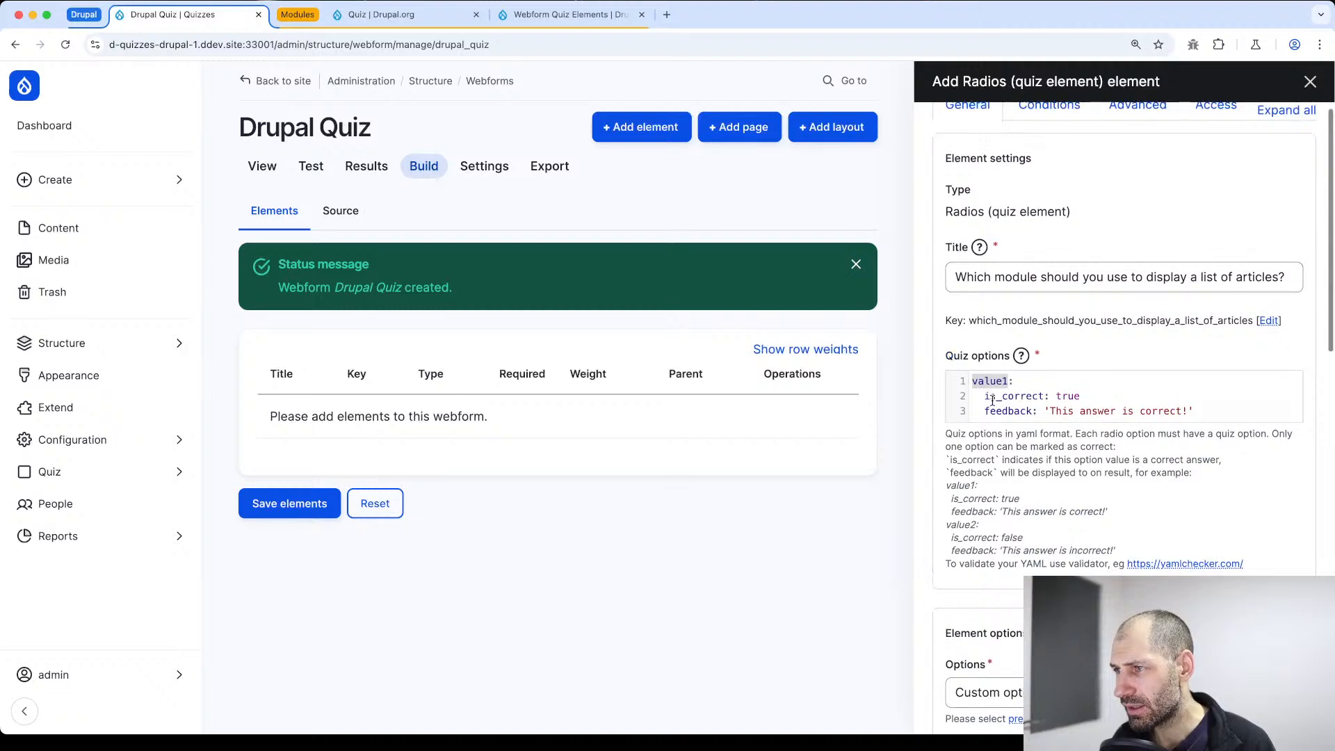
text(Views:)
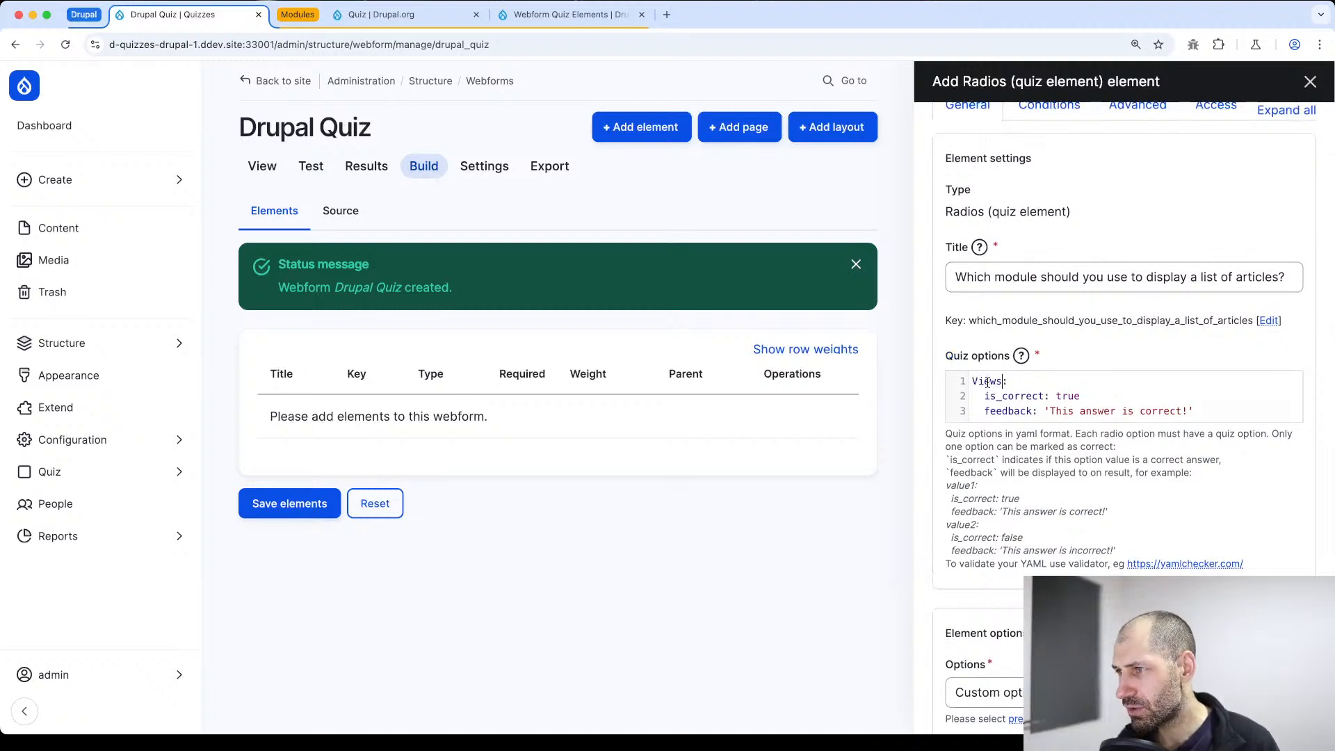
drag(1188, 416, 1049, 411)
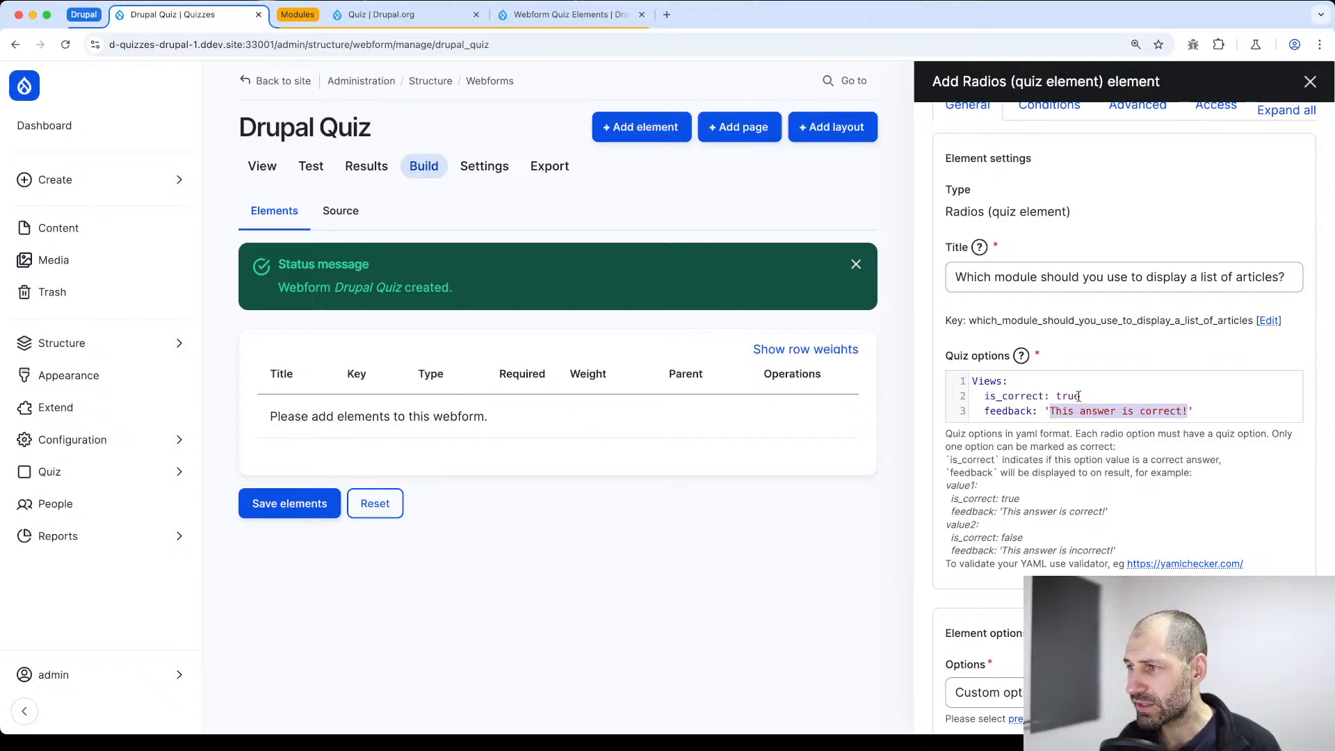
text(Correct)
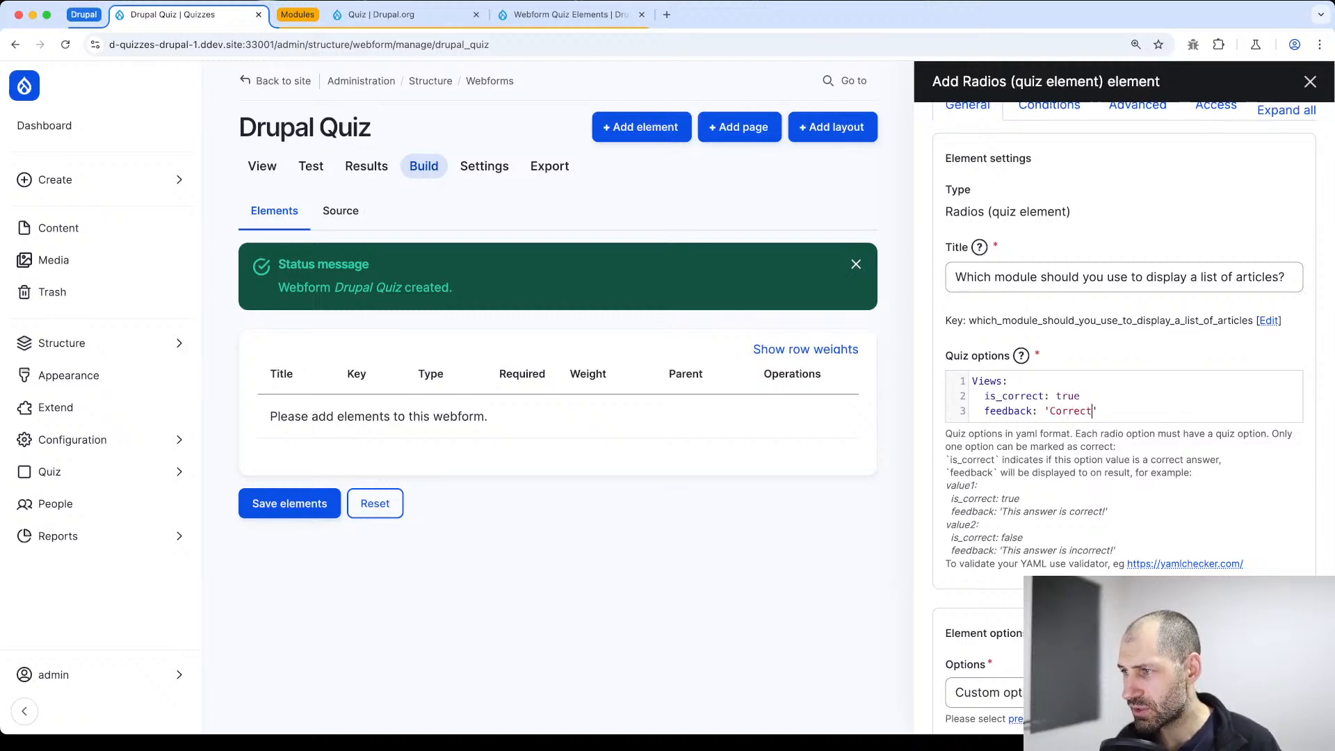
Duplicate the three-line Views entry directly below itself in the quiz options
key(shift+Home)
key(shift+Up)
key(shift+Up)
key(super+c)
key(Right)
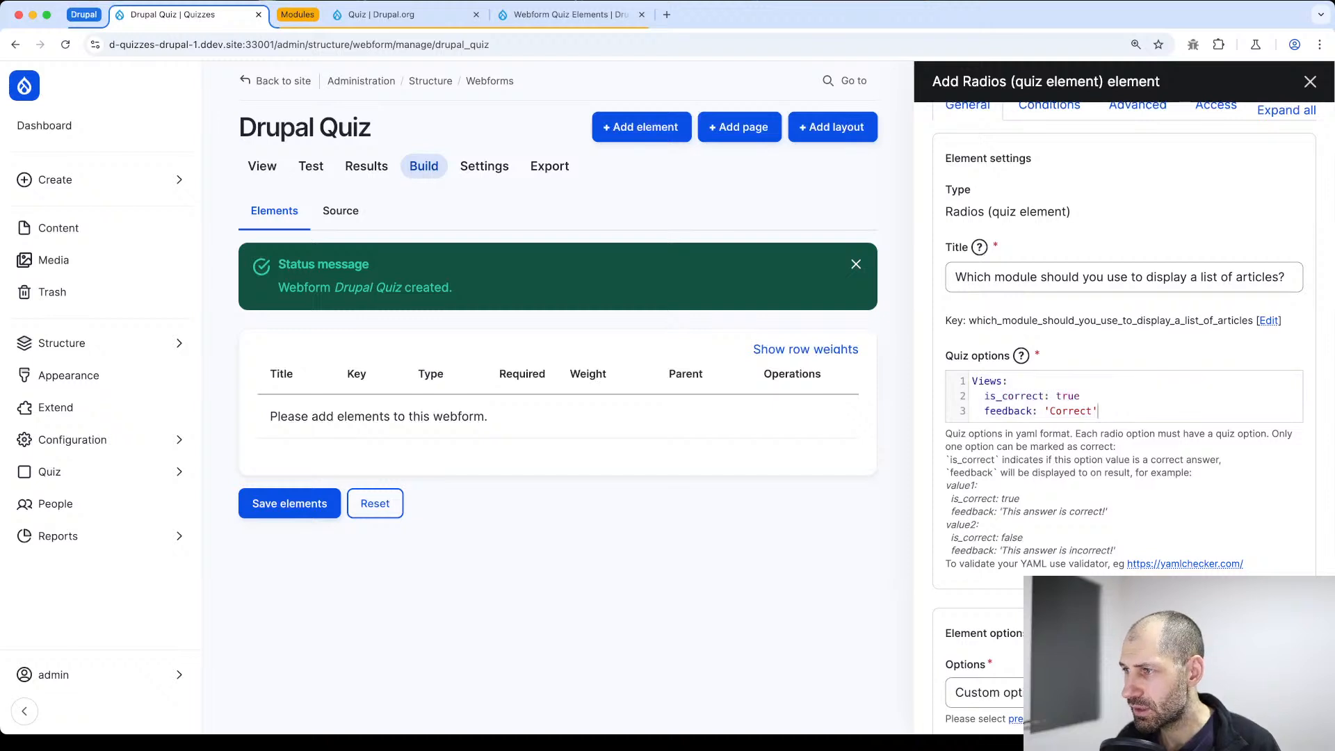
key(Return)
key(super+v)
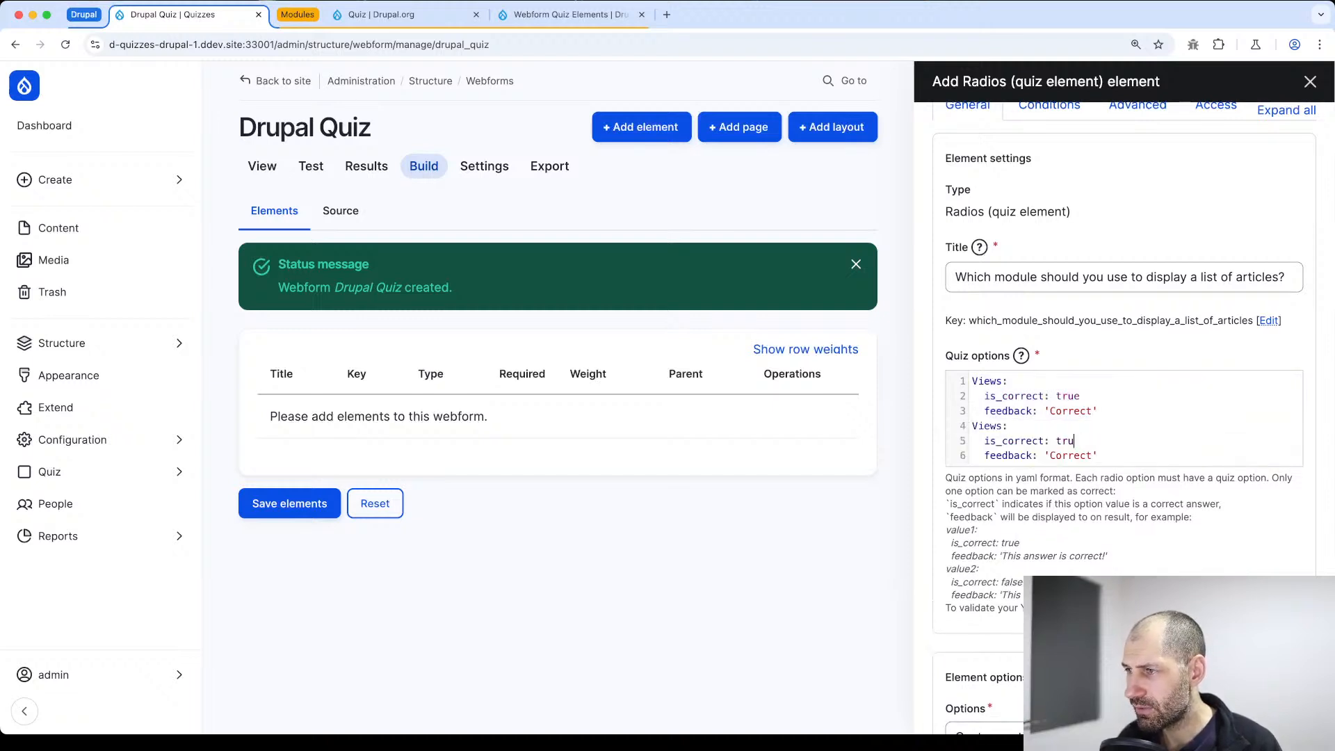
Set is_correct to false and feedback to 'Incorrect' in the second quiz option entry
key(BackSpace)
key(BackSpace)
key(BackSpace)
text(false)
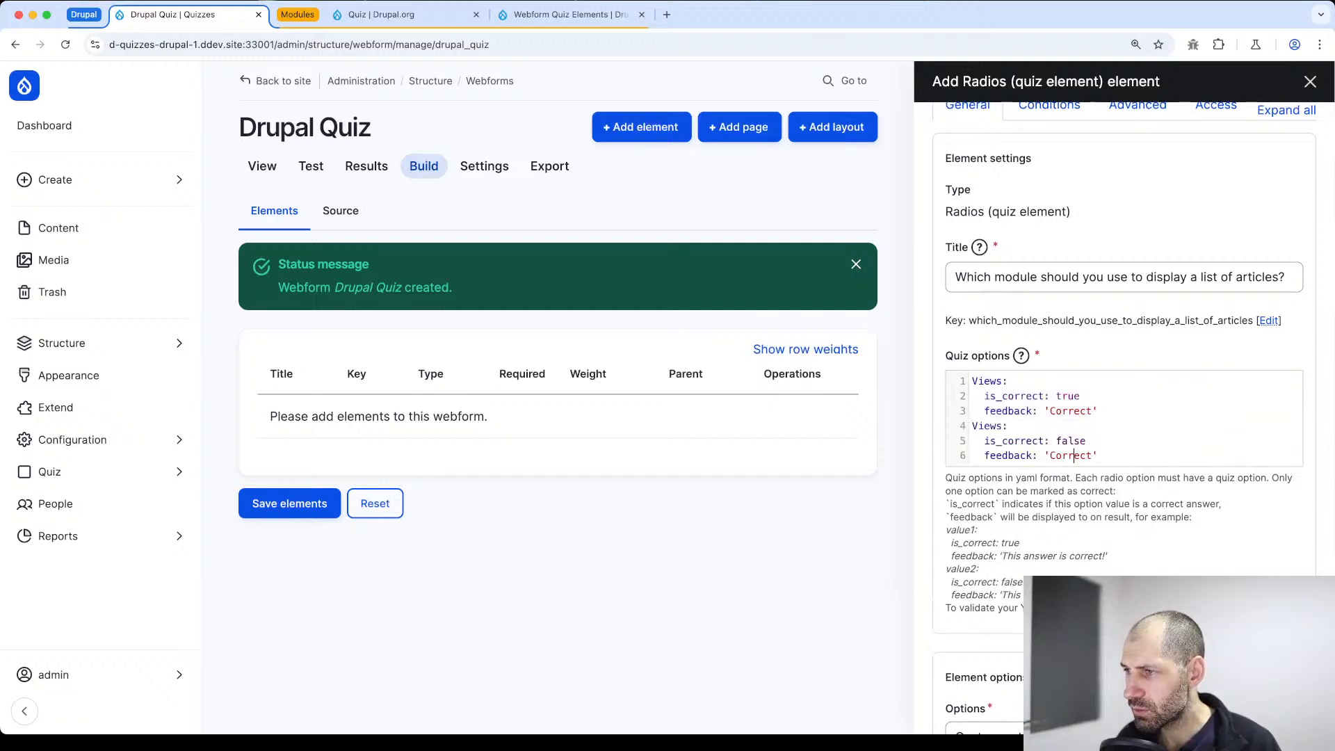
key(BackSpace)
text(Inc)
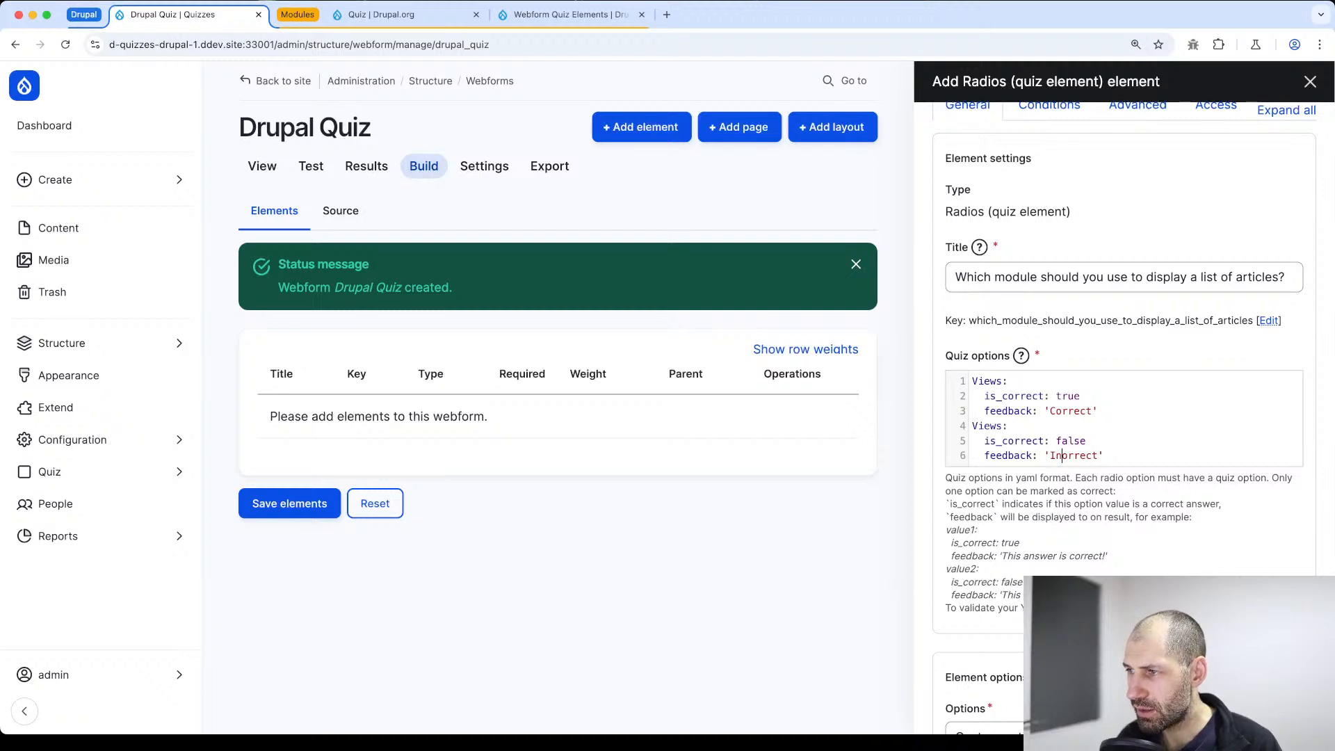
Rename the key of the second quiz option entry to Commerce
key(Up)
key(Up)
key(Left)
key(alt+shift+Left)
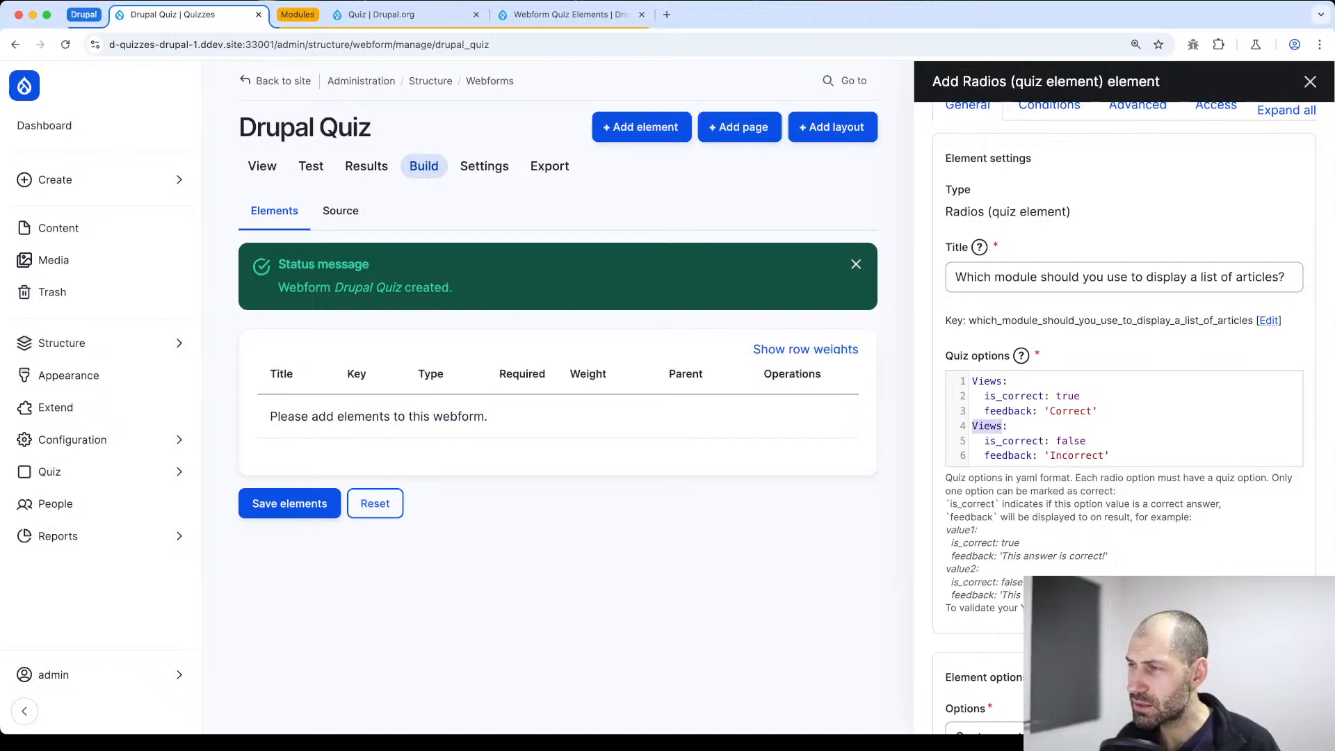
text(Commerce:)
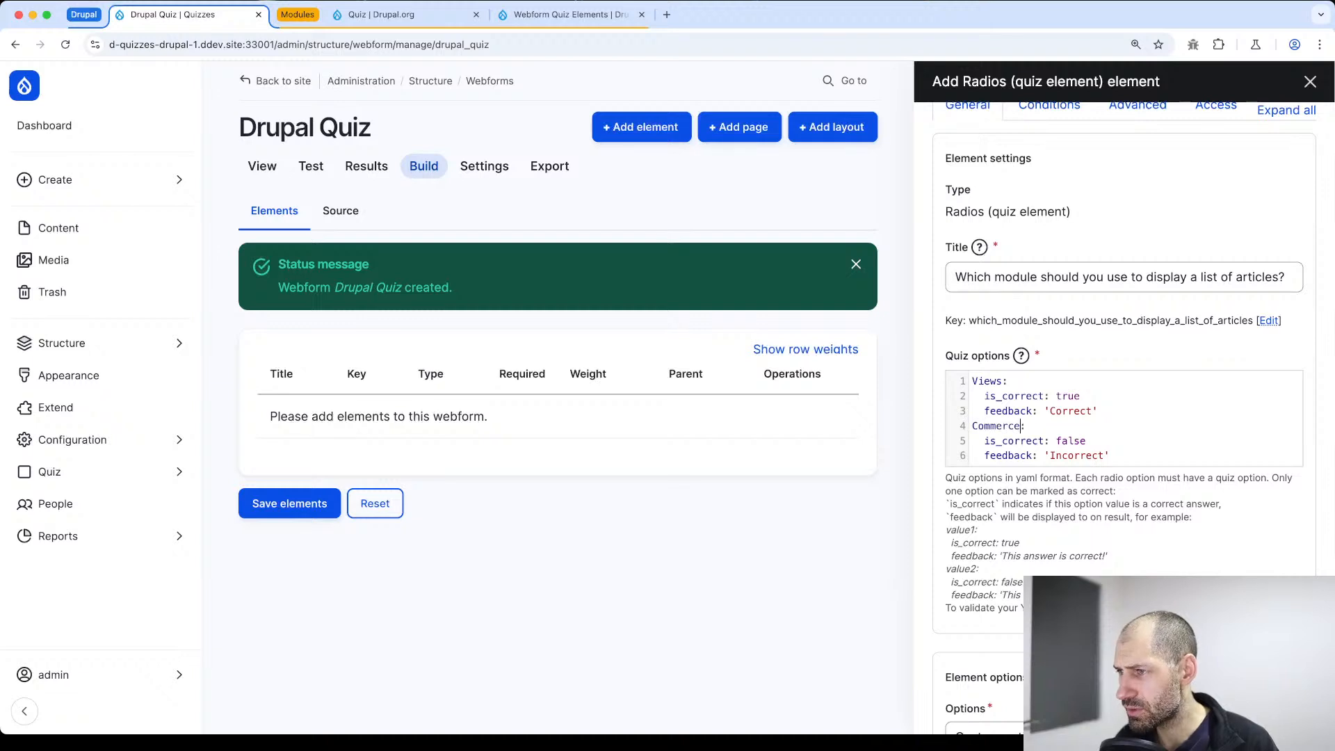
Copy the complete Commerce entry and paste it twice more at the end of the quiz options
key(shift+Up)
key(shift+Up)
key(shift+Home)
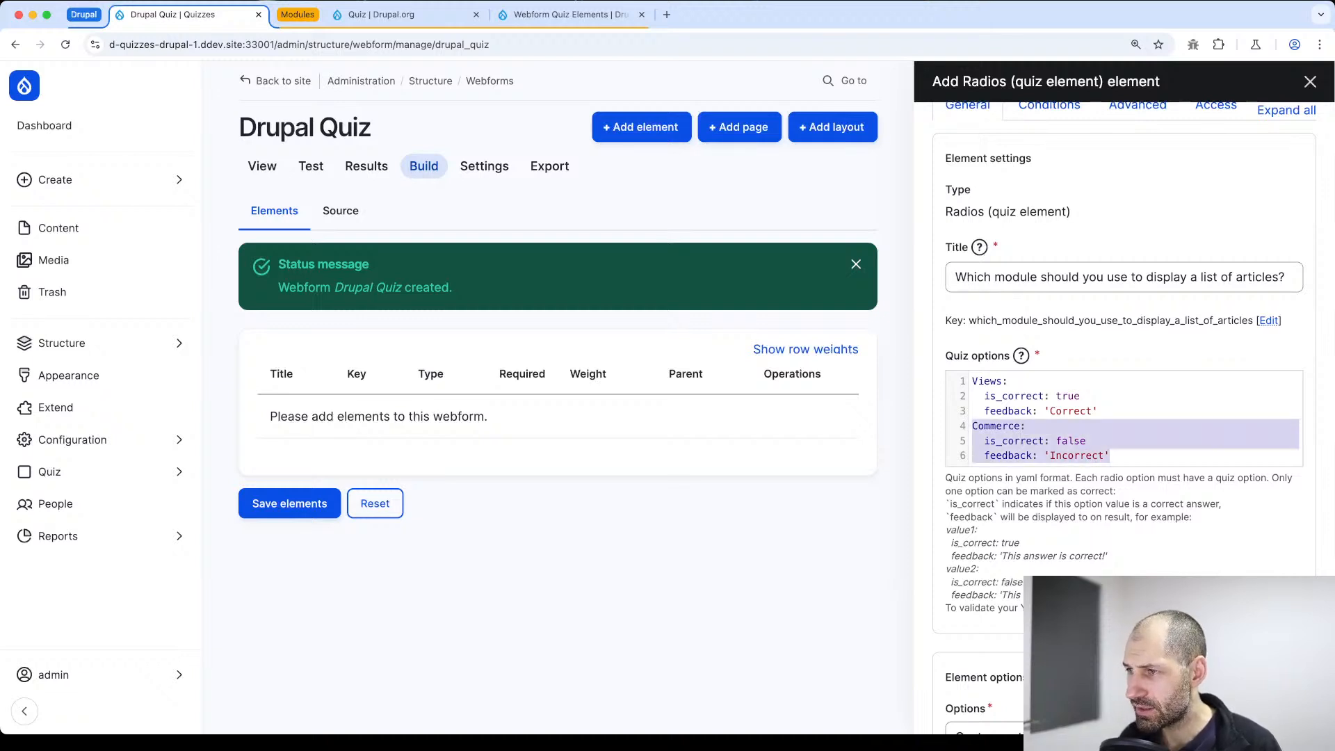
key(super+c)
key(Right)
key(Return)
key(super+v)
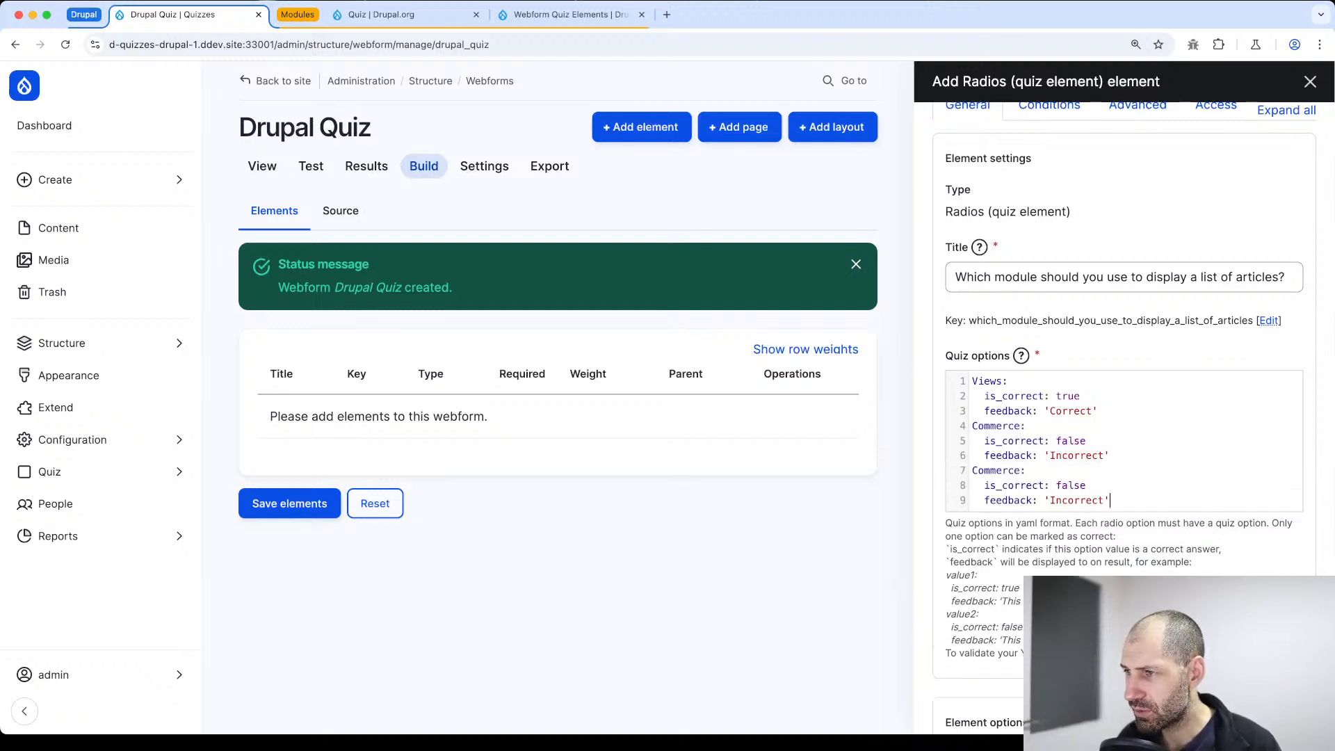
key(Return)
key(super+v)
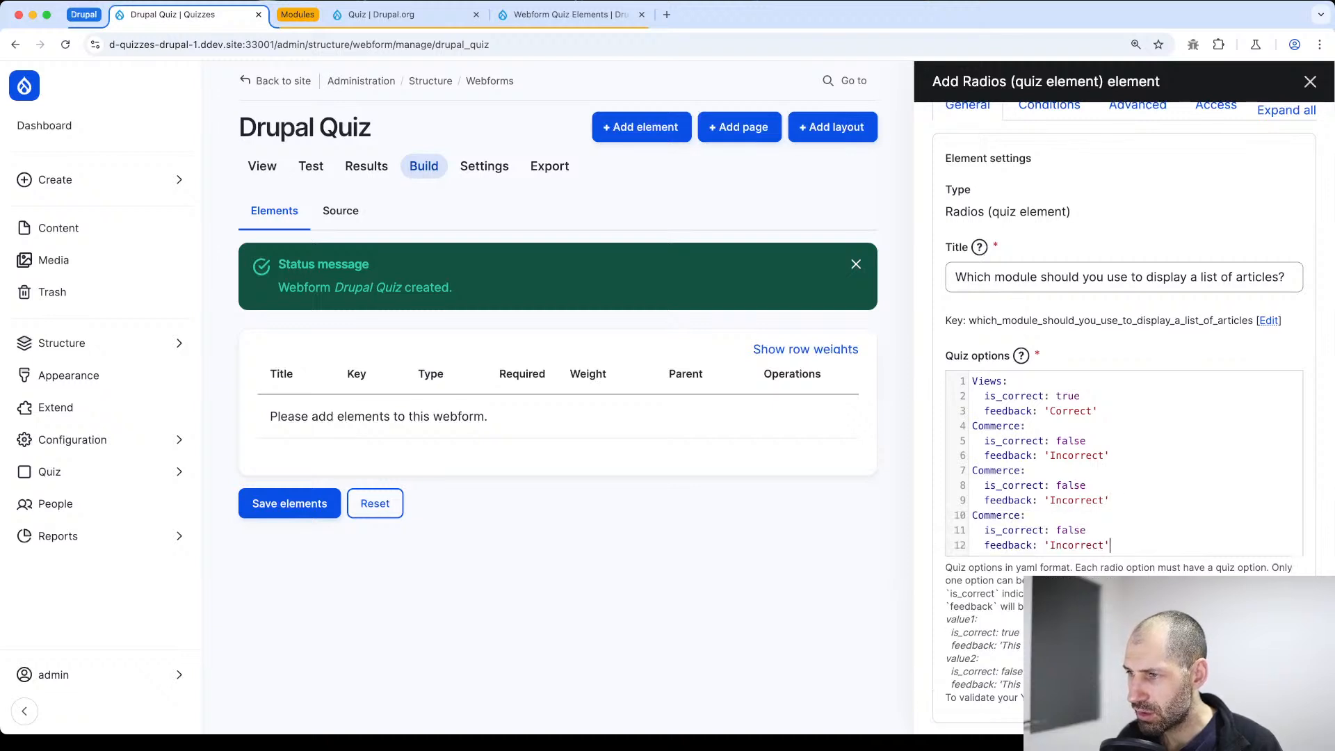
Rename the keys of the two duplicated Commerce entries to Rules and React
key(Left)
key(shift+alt+Left)
text(Rules)
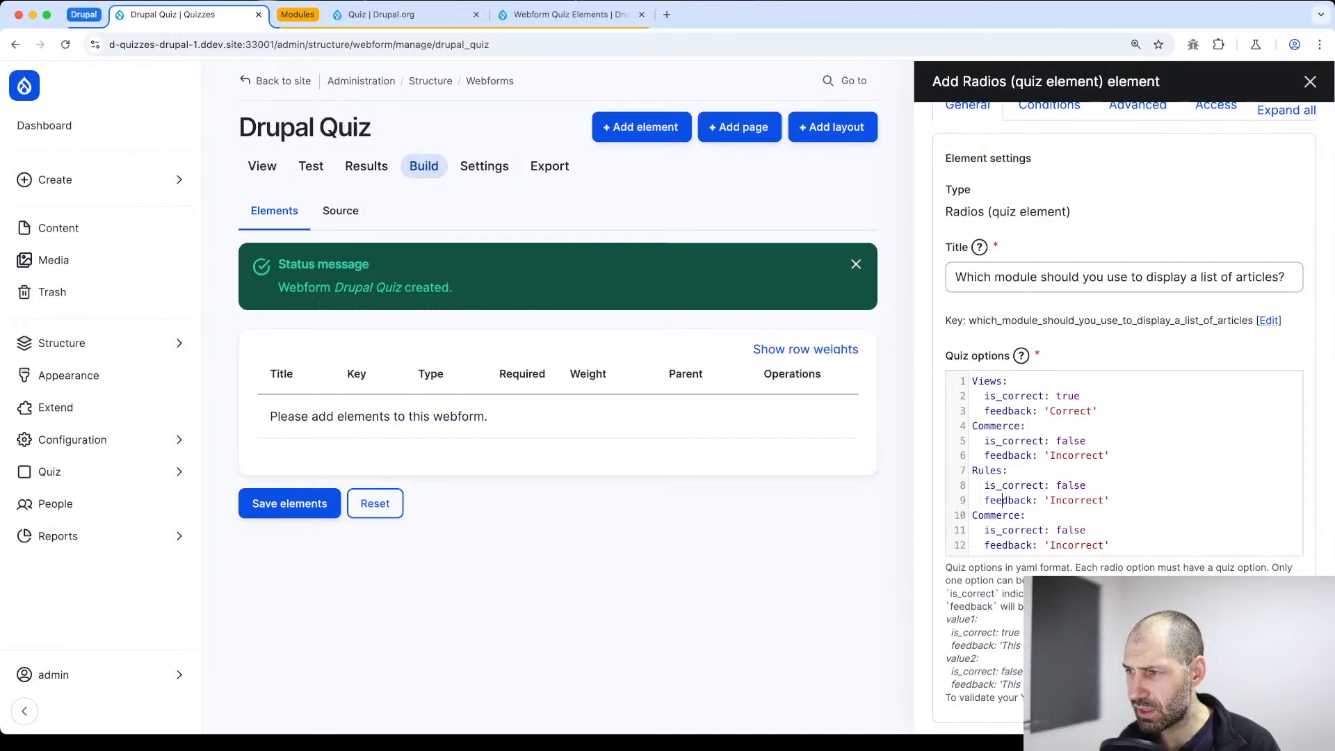
key(alt+Right)
key(shift+alt+Left)
text(React)
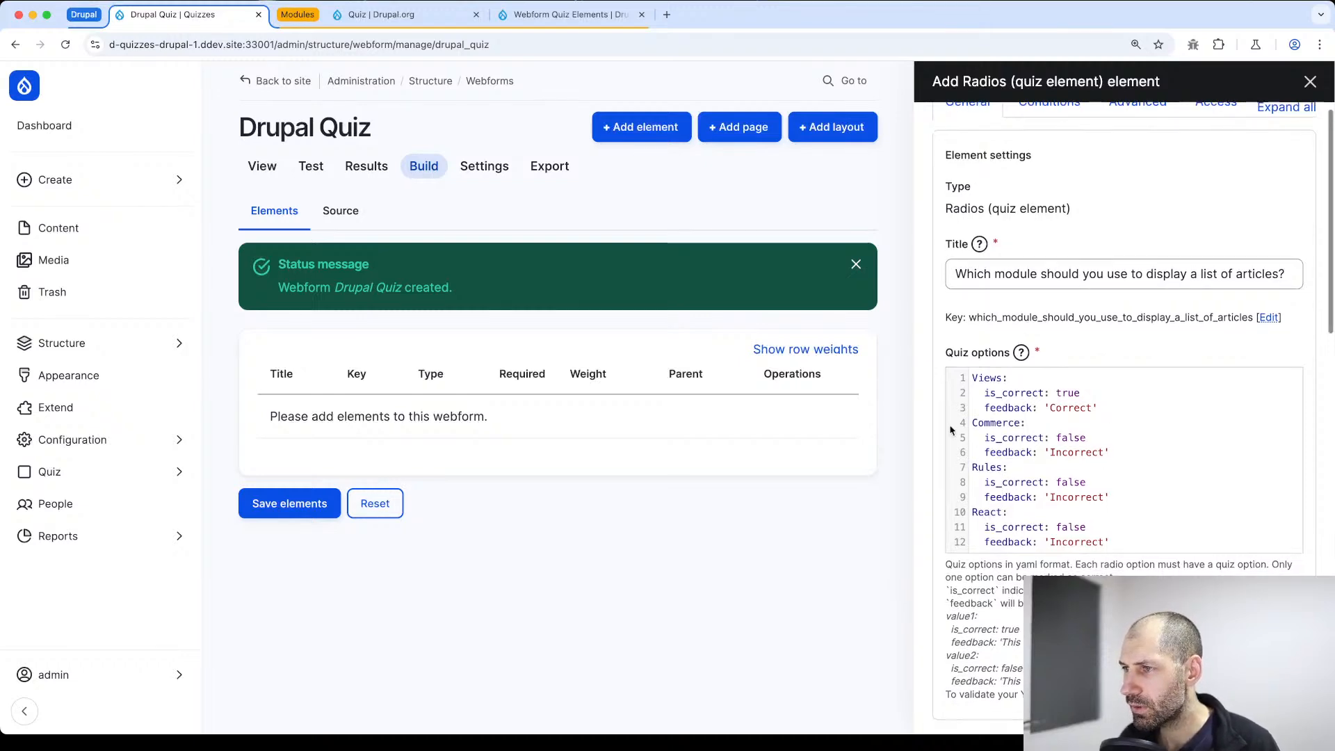
Save the new radios quiz element to the Drupal Quiz webform
scroll(960, 445, down, 10)
click(958, 695)
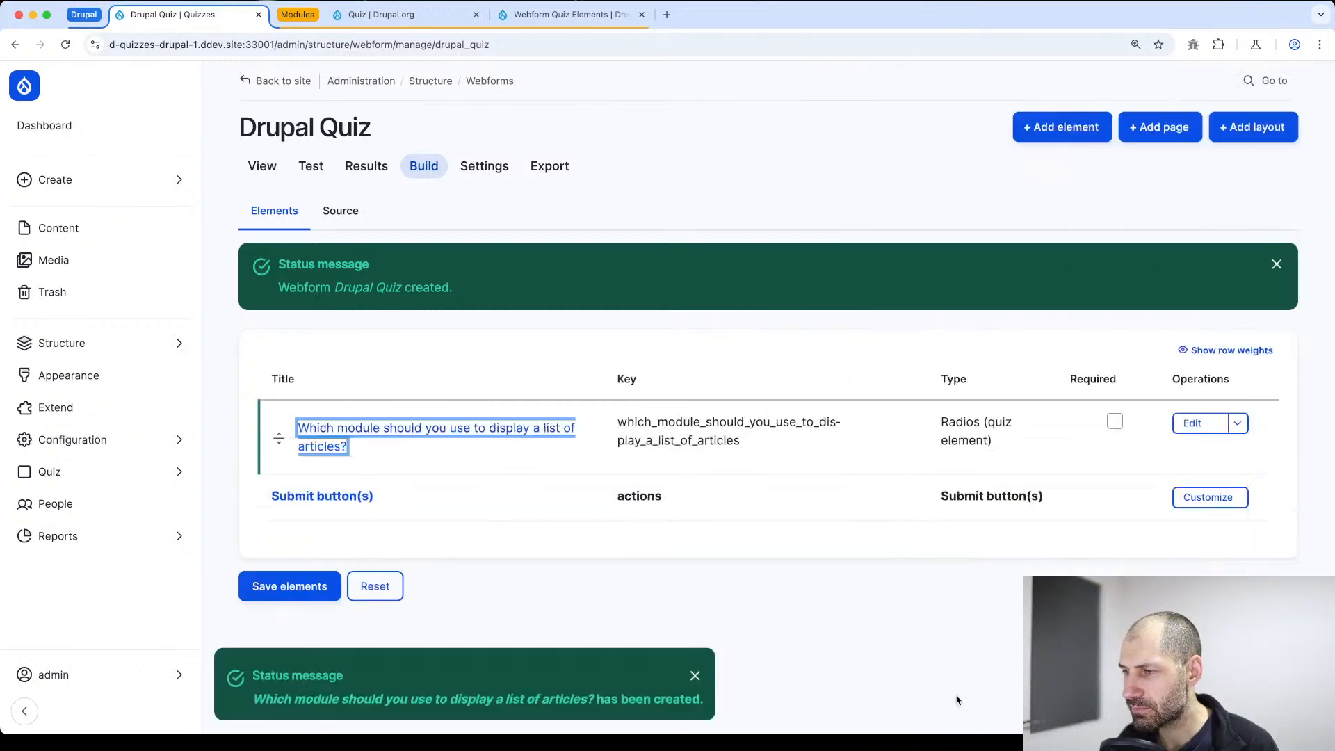
click(287, 586)
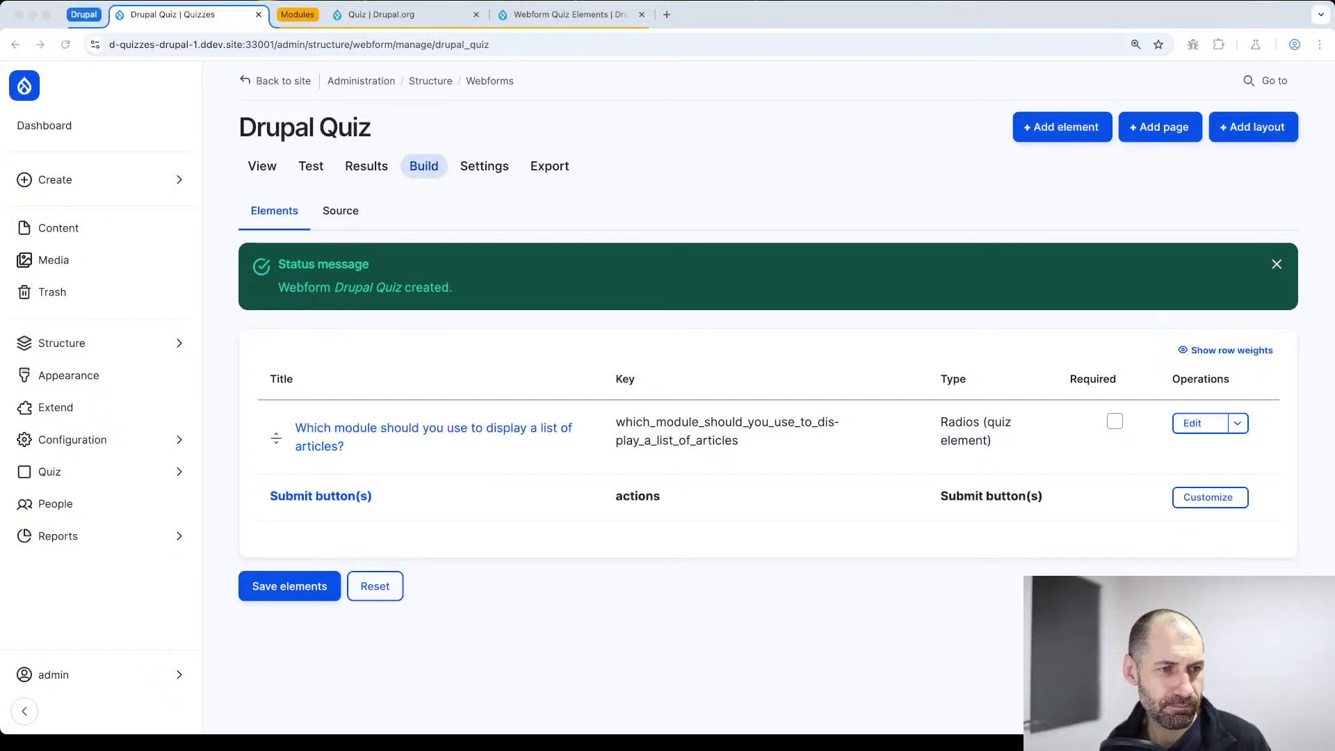
Add another Radios (quiz element) to the Drupal Quiz webform and title it "Is Drupal written in PHP?"
click(1134, 171)
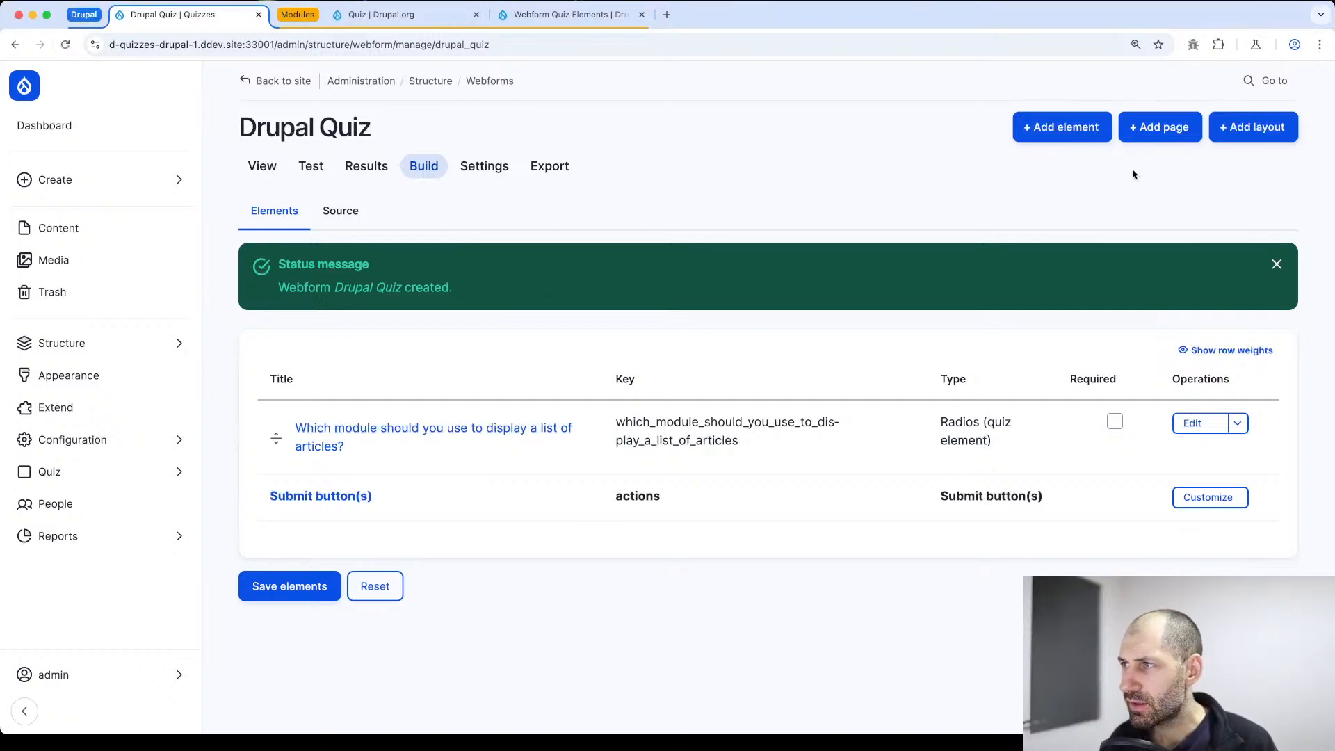
click(1087, 132)
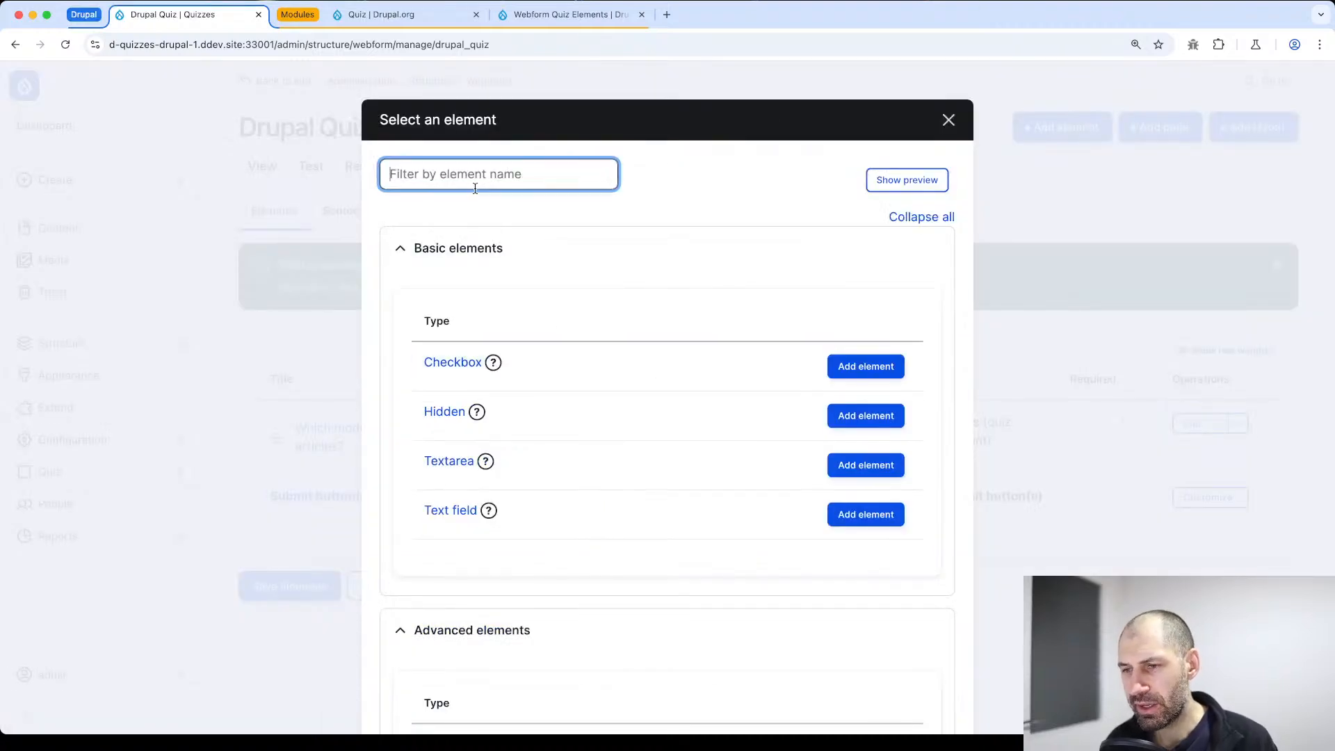
text(radio)
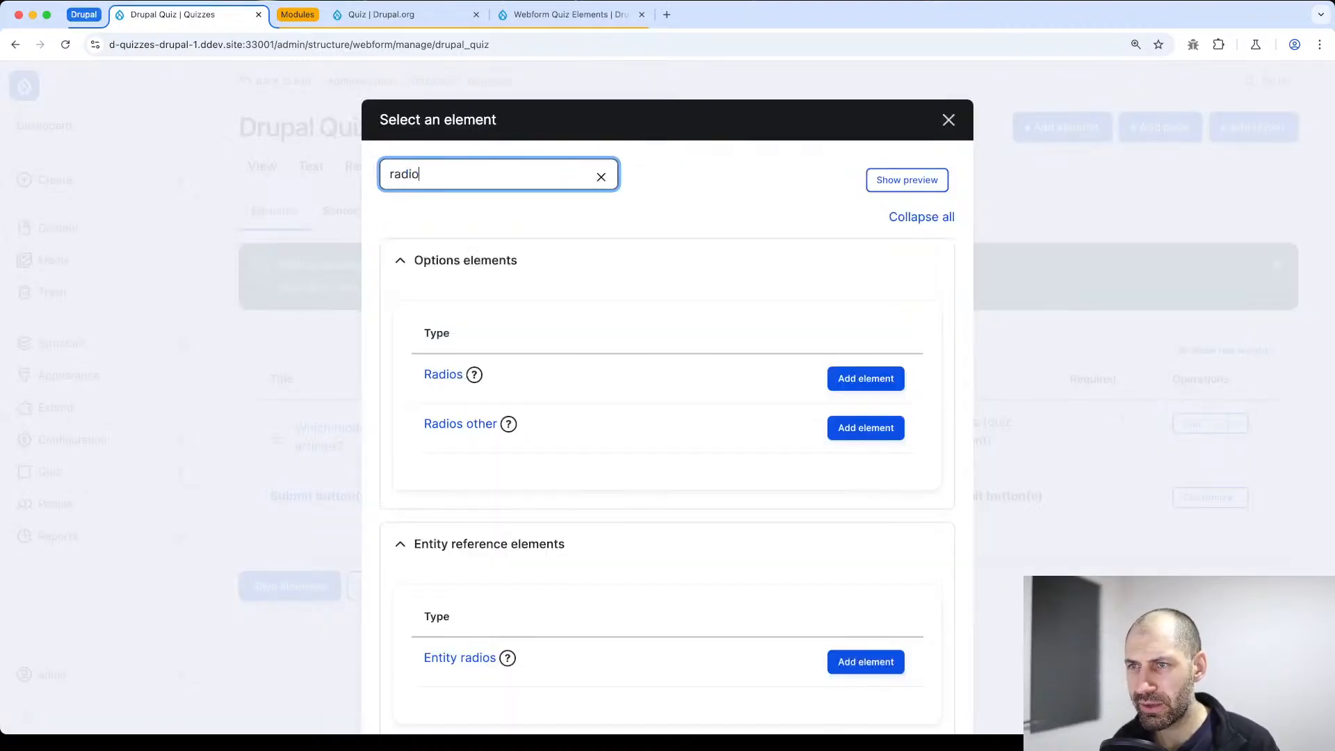
scroll(500, 369, down, 4)
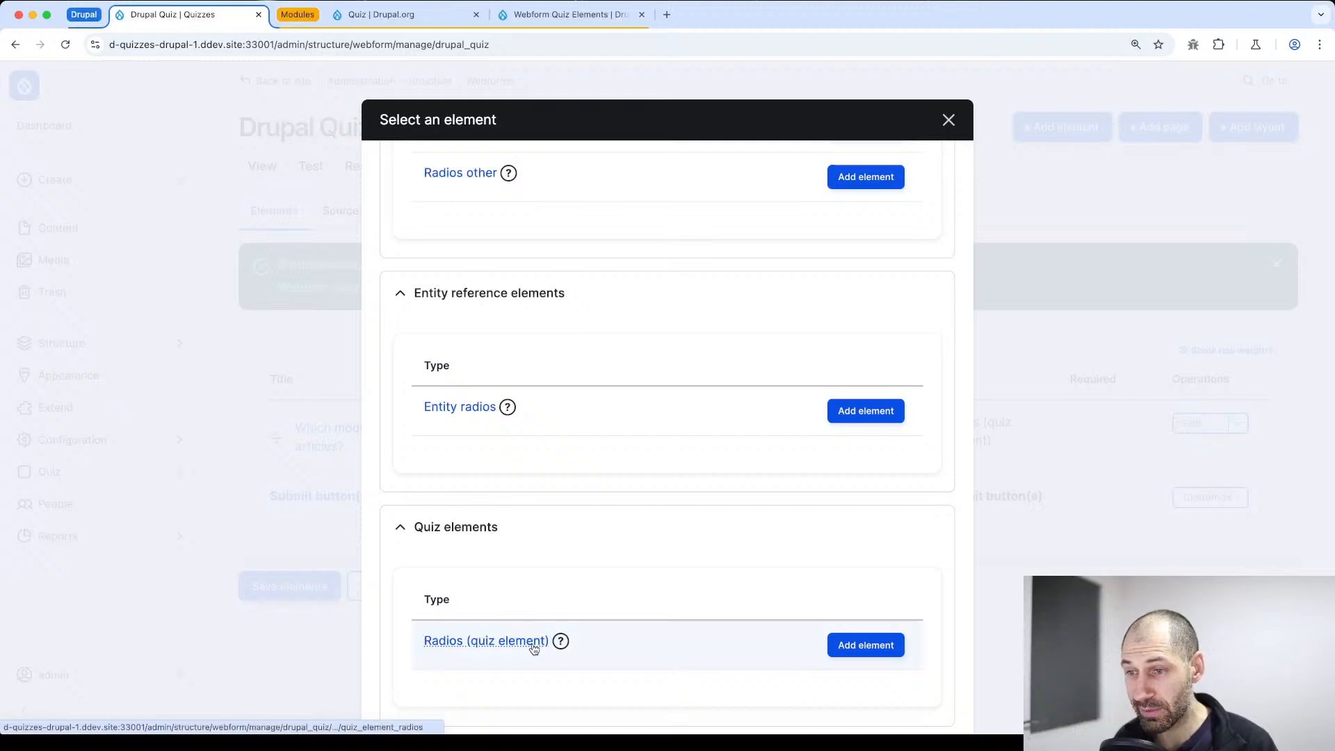
click(837, 647)
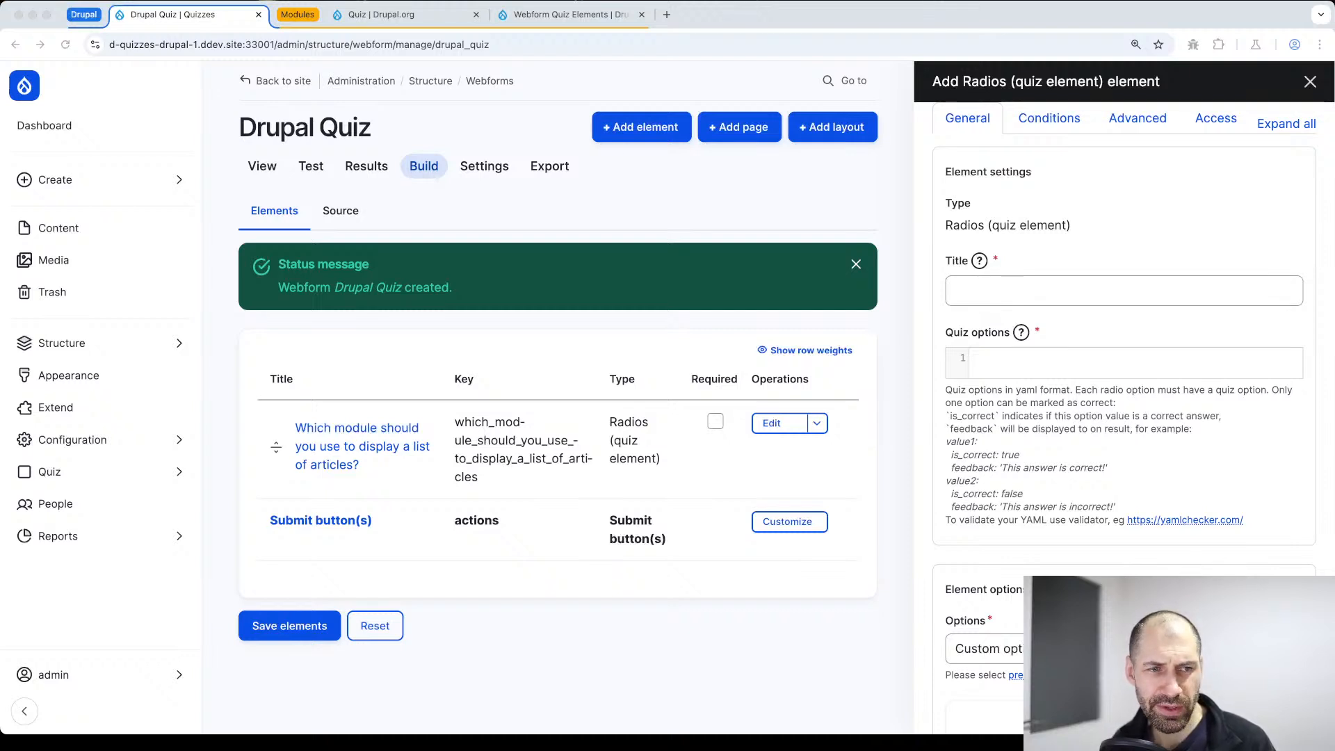
click(1095, 292)
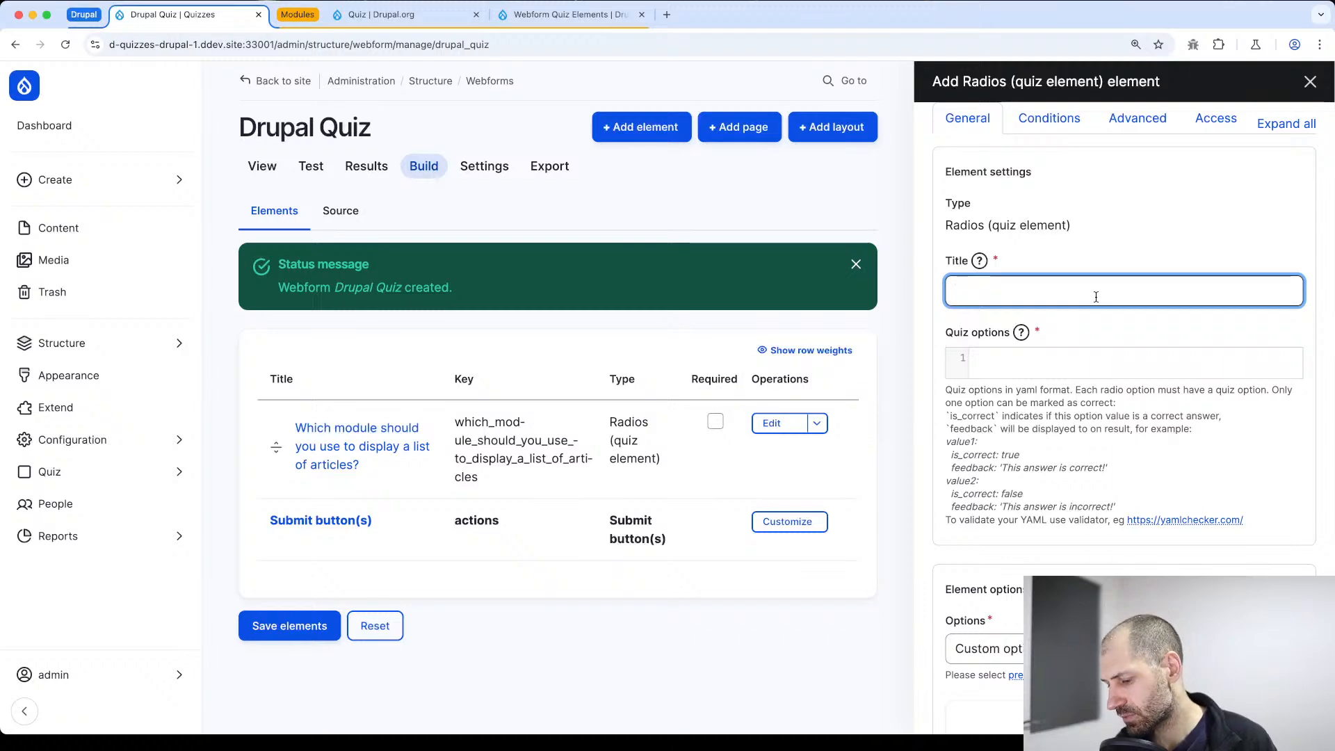
key(super+v)
scroll(1064, 320, down, 10)
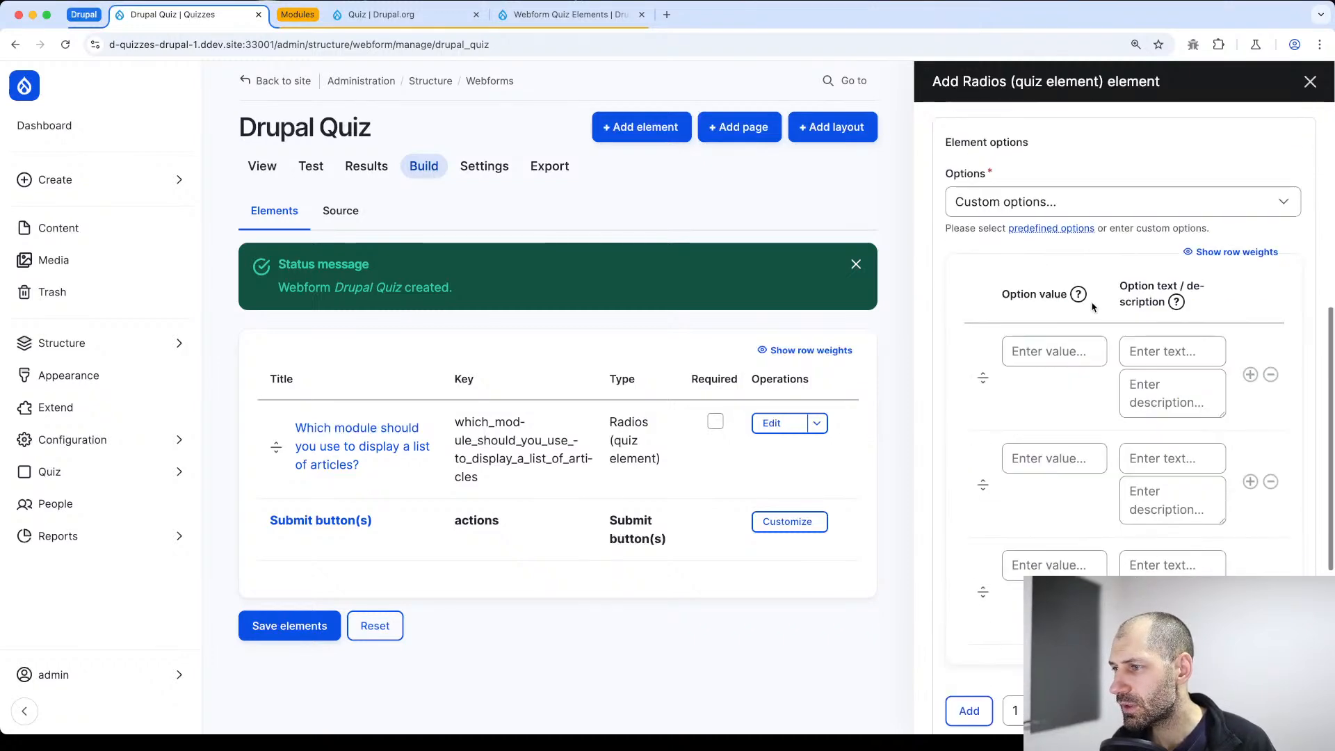
click(1060, 351)
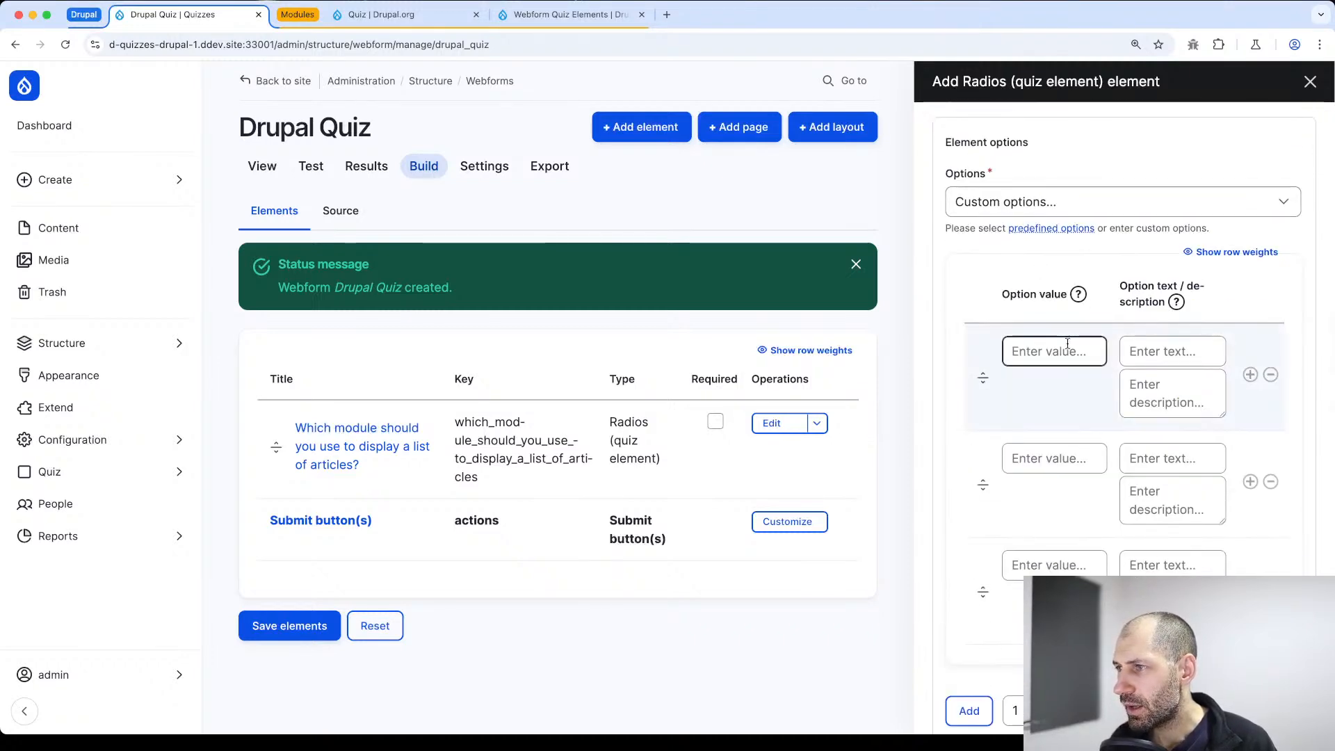
click(1064, 203)
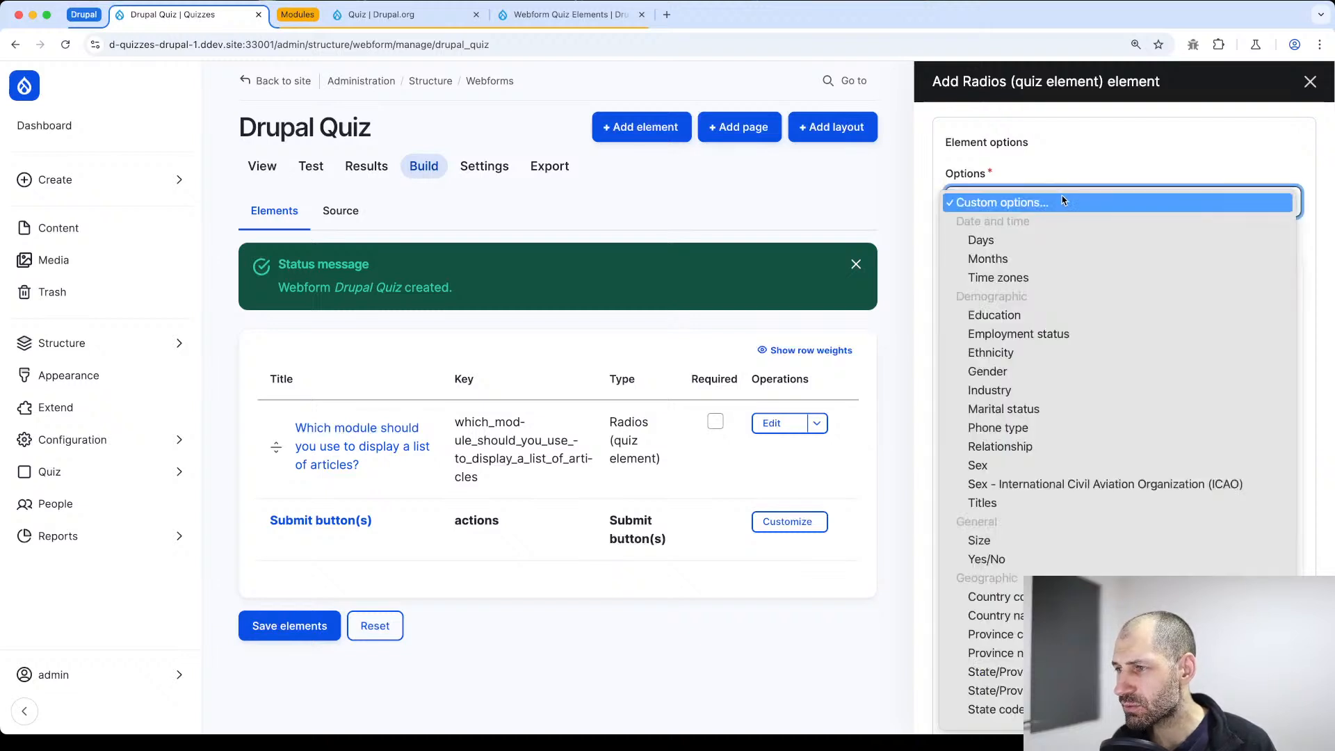
scroll(1064, 332, down, 5)
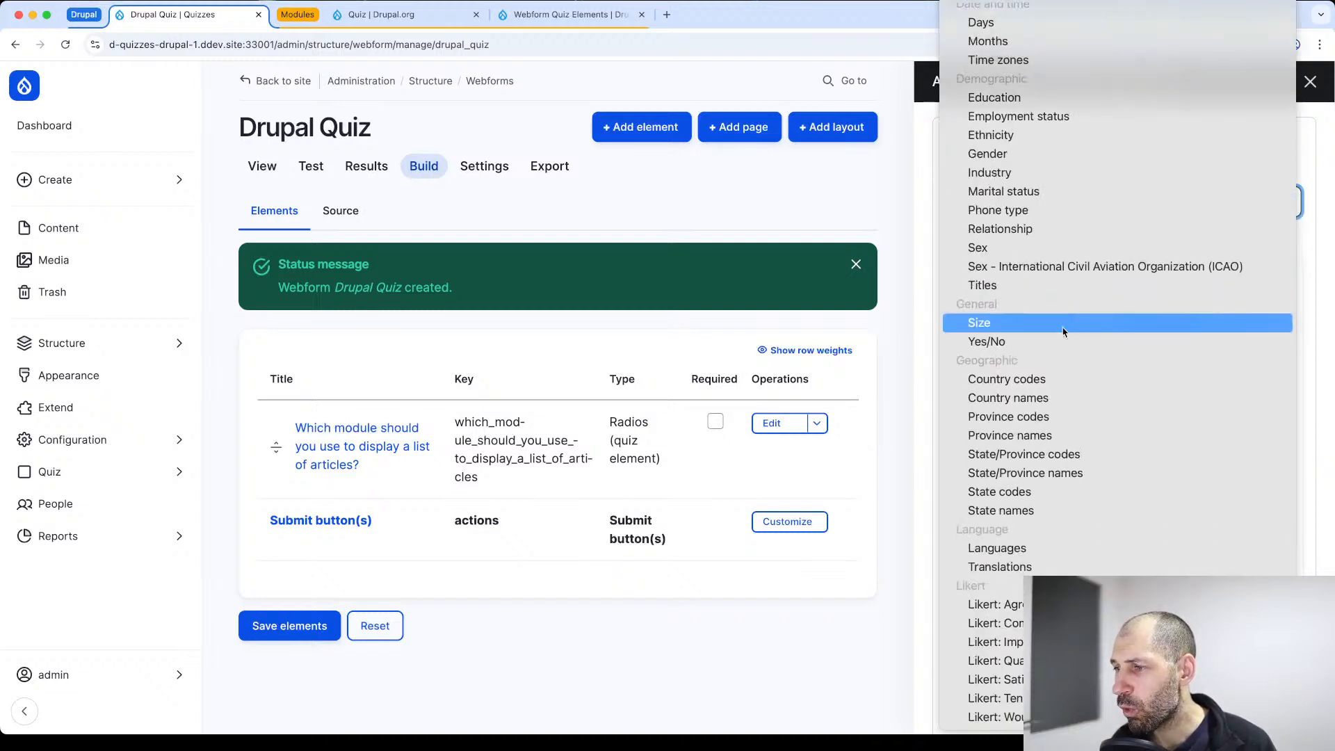
scroll(1064, 332, up, 1)
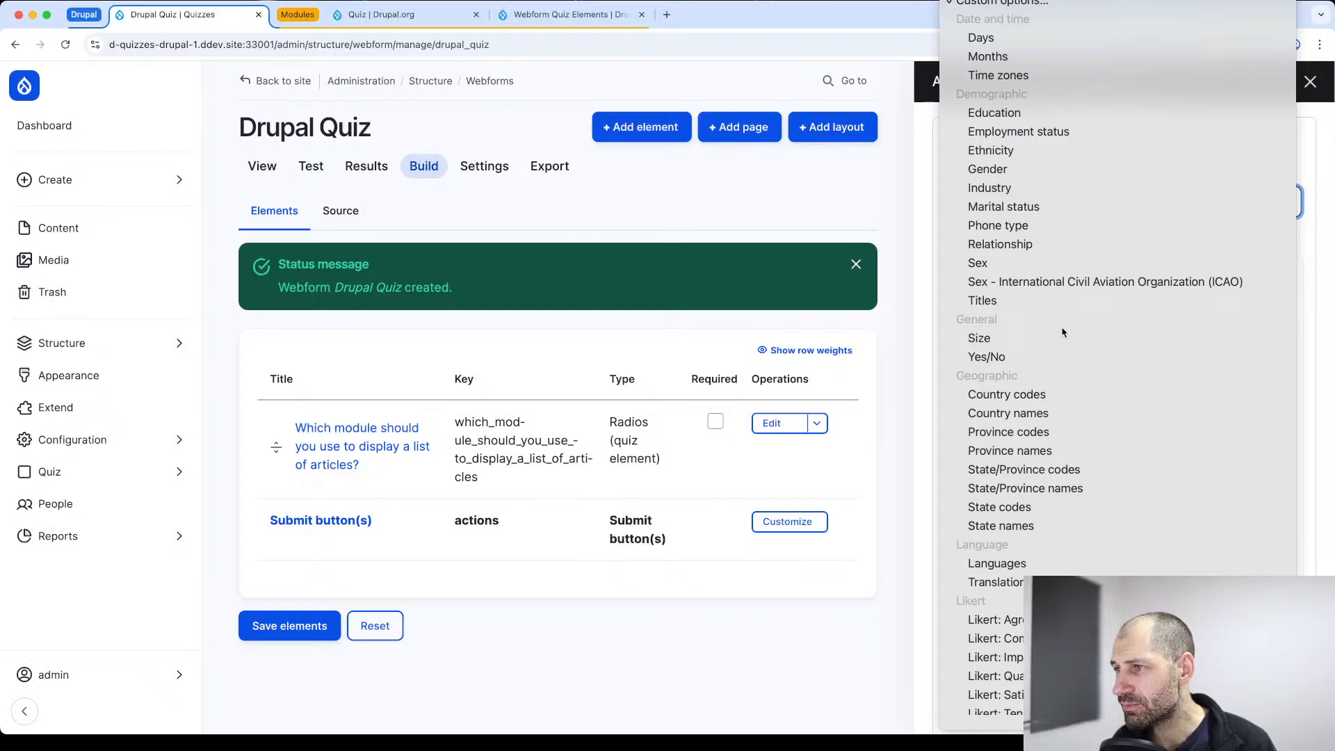
key(Escape)
Enter True and False as the first two custom option values of the PHP question
click(1035, 354)
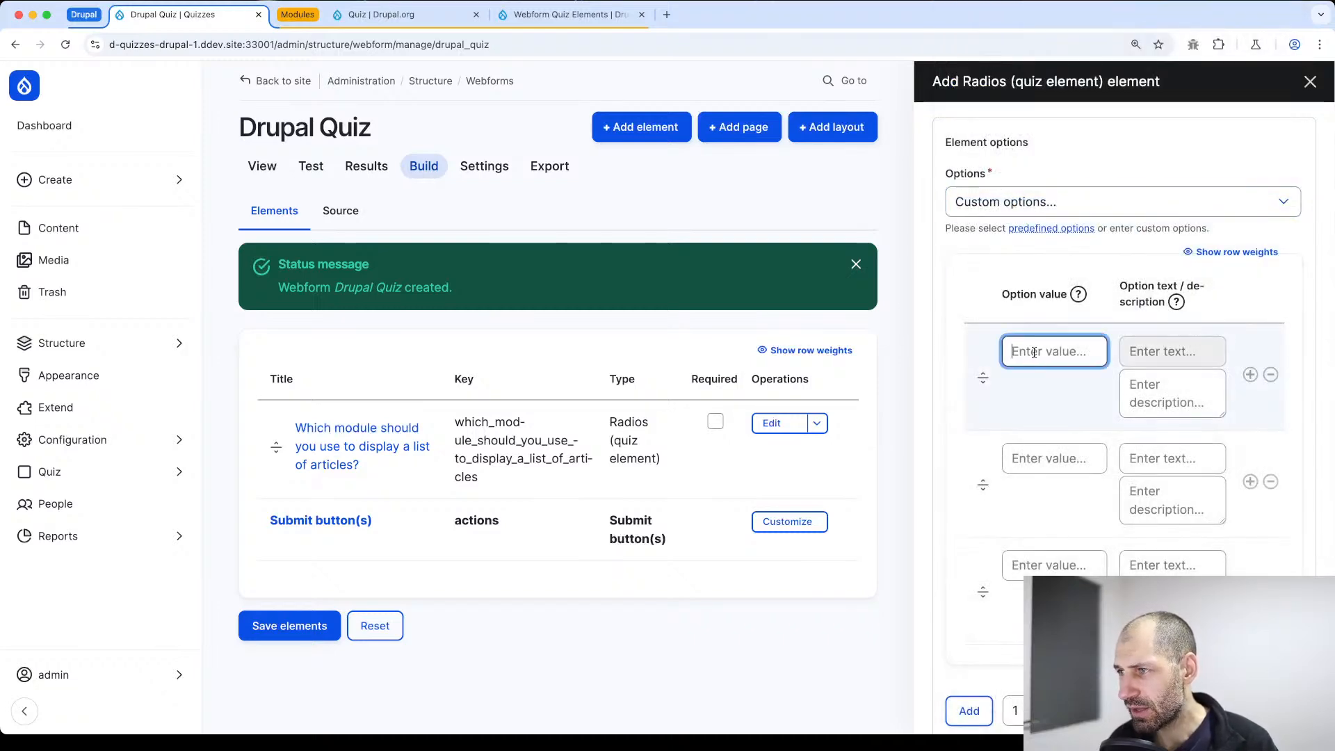
text(True)
key(Tab)
key(Tab)
key(Tab)
key(Tab)
key(Tab)
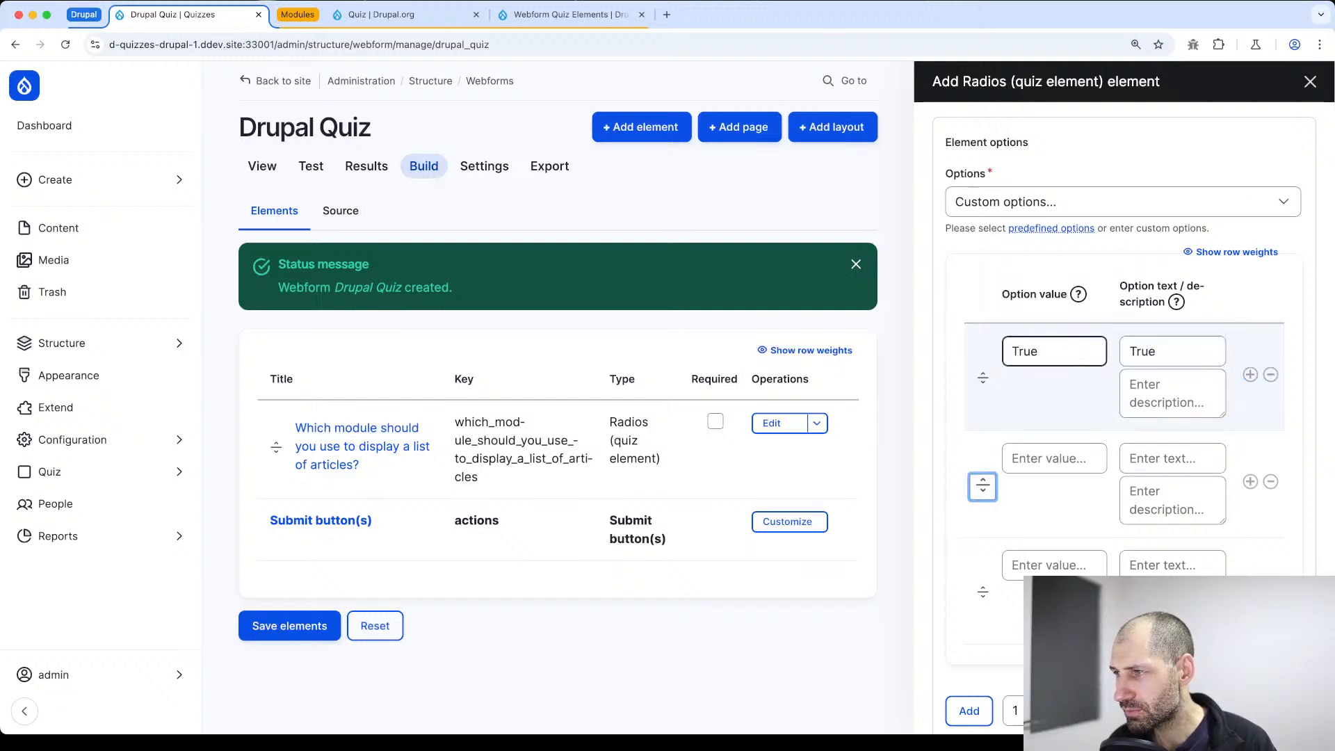
key(Tab)
text(False)
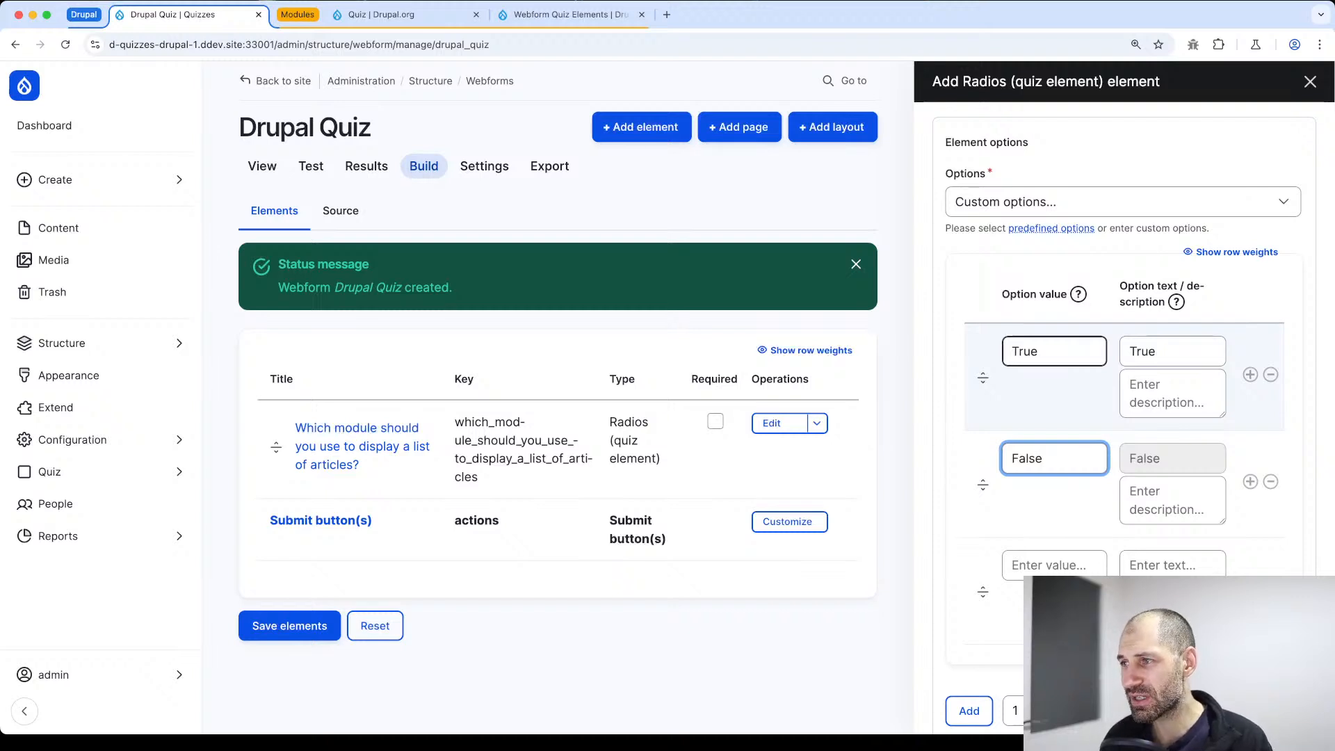
double_click(1025, 353)
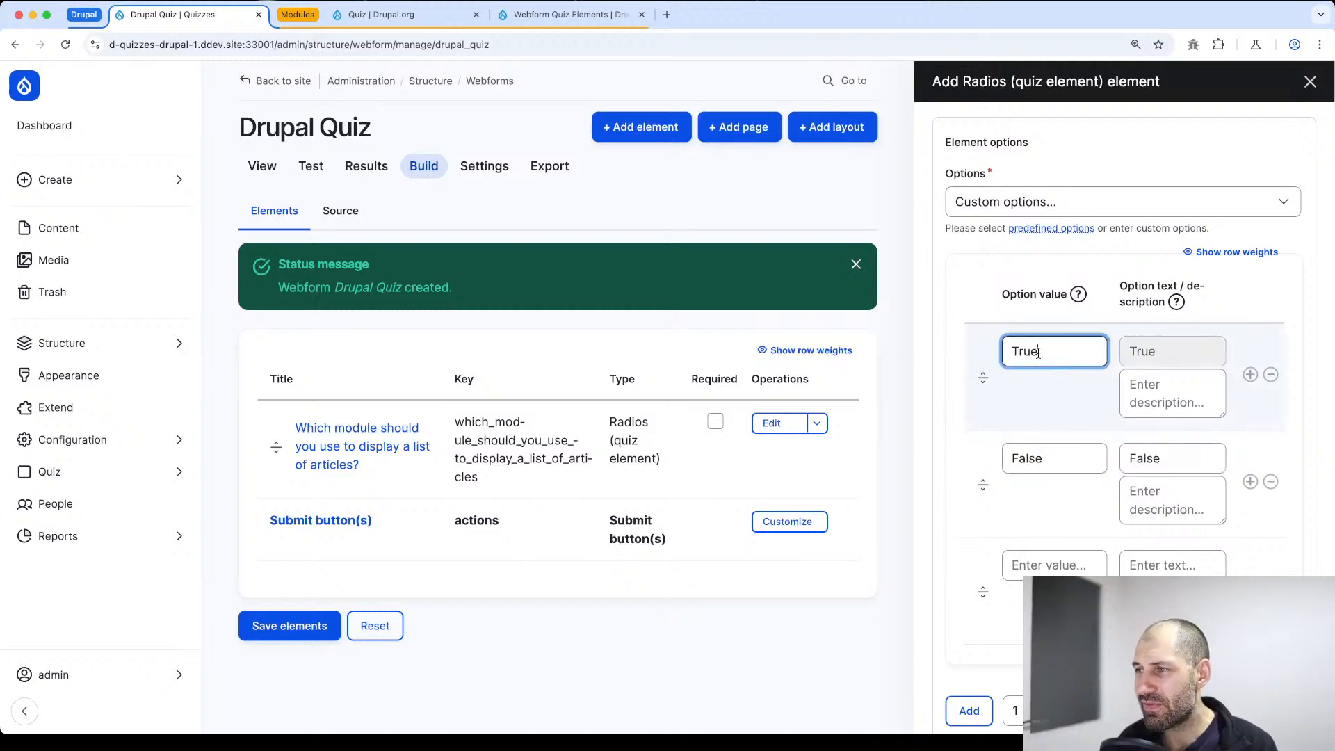
scroll(1025, 354, down, 4)
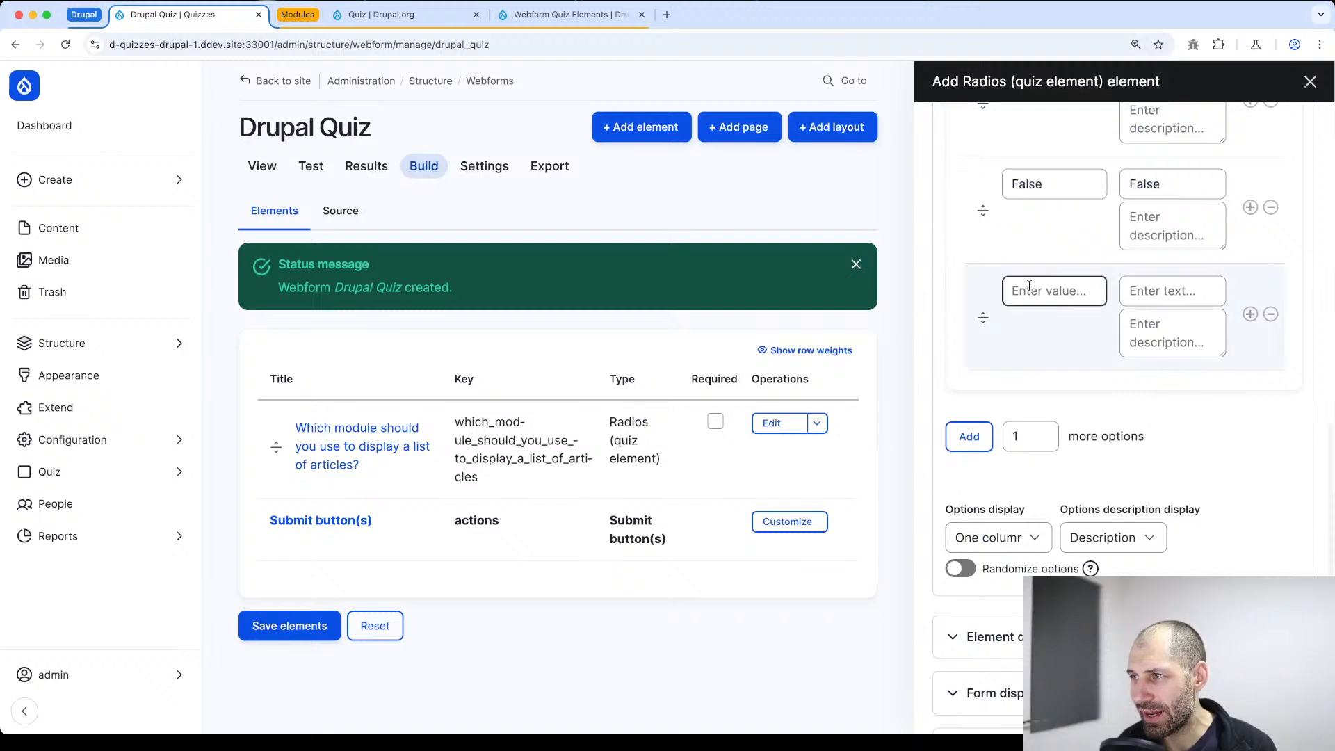
scroll(1023, 289, up, 4)
click(1040, 355)
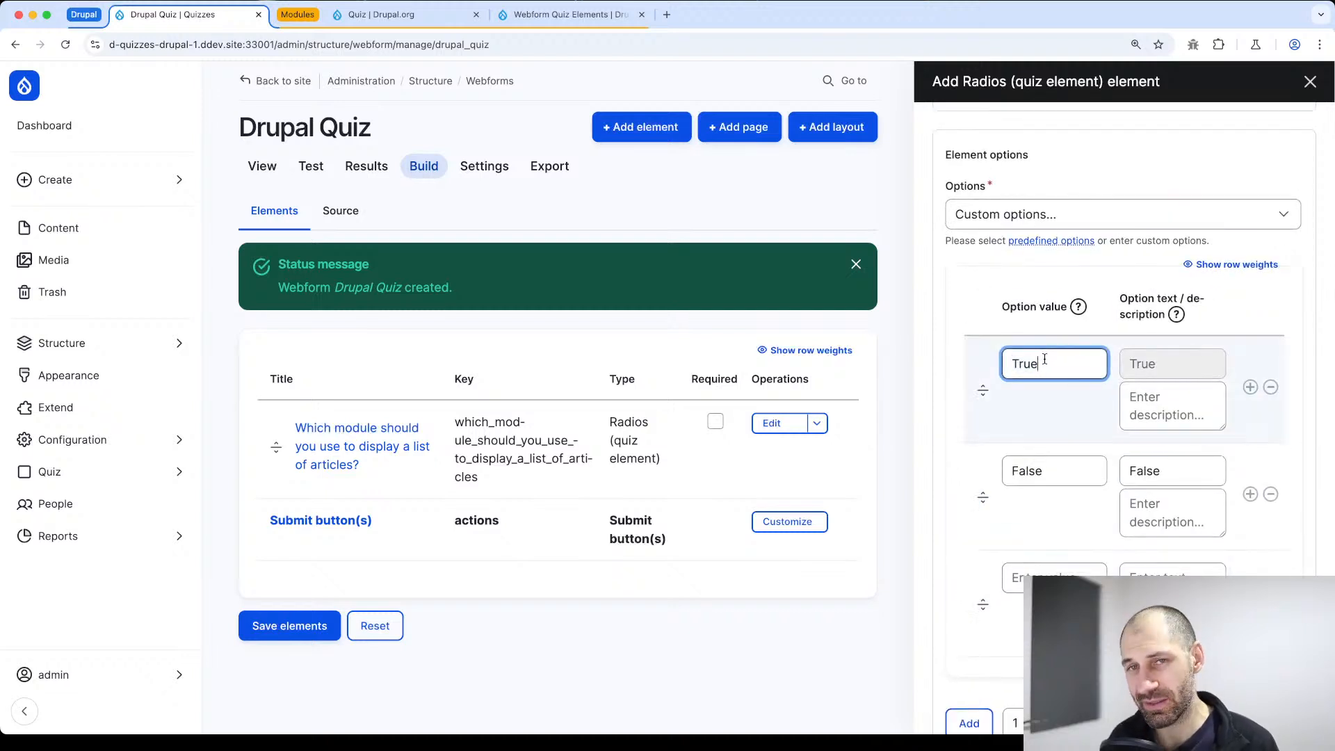
double_click(1036, 363)
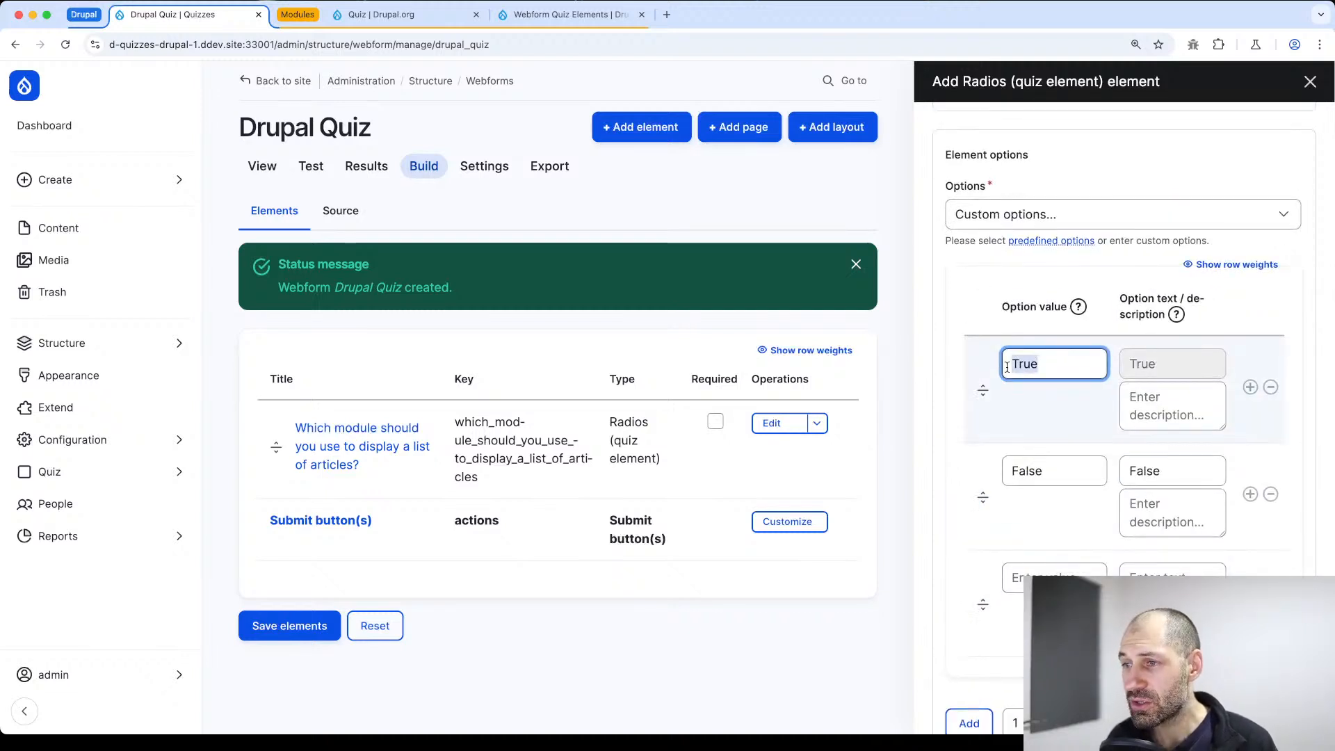
scroll(1026, 398, down, 4)
scroll(1034, 352, up, 2)
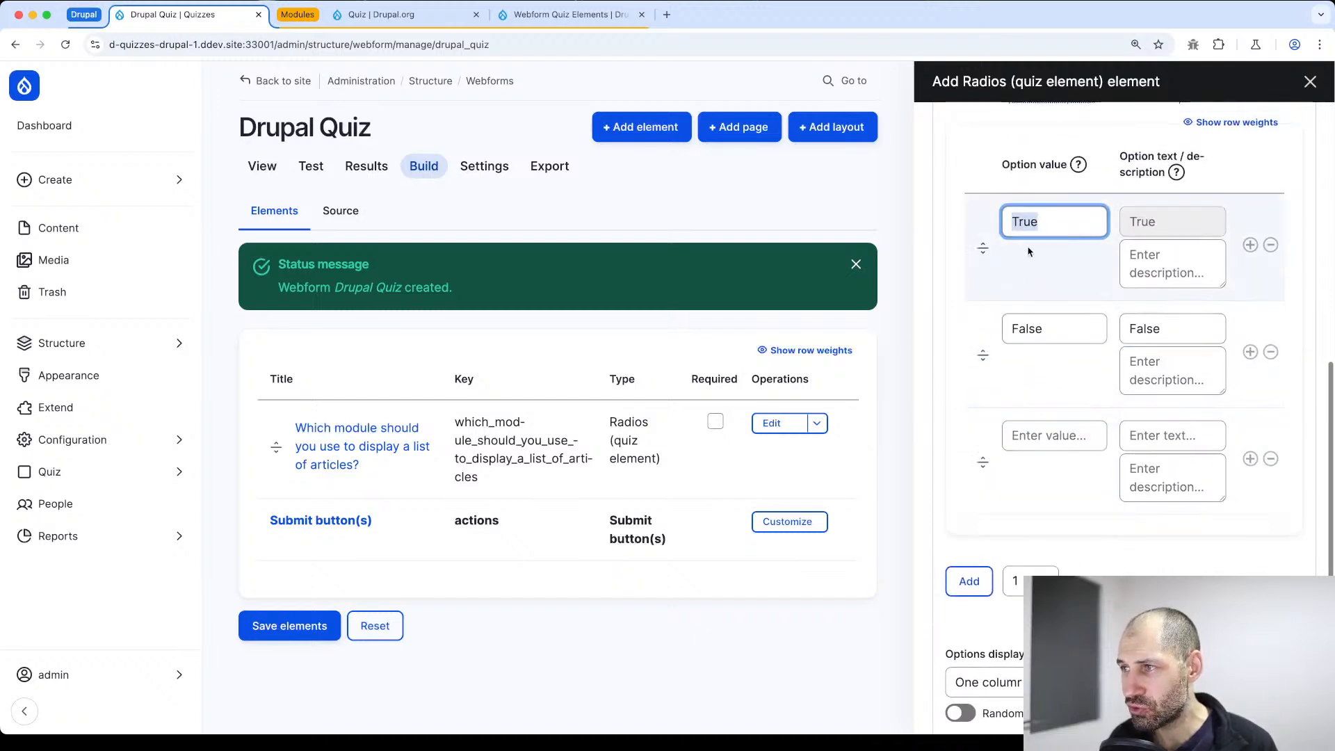
click(1037, 318)
click(1019, 217)
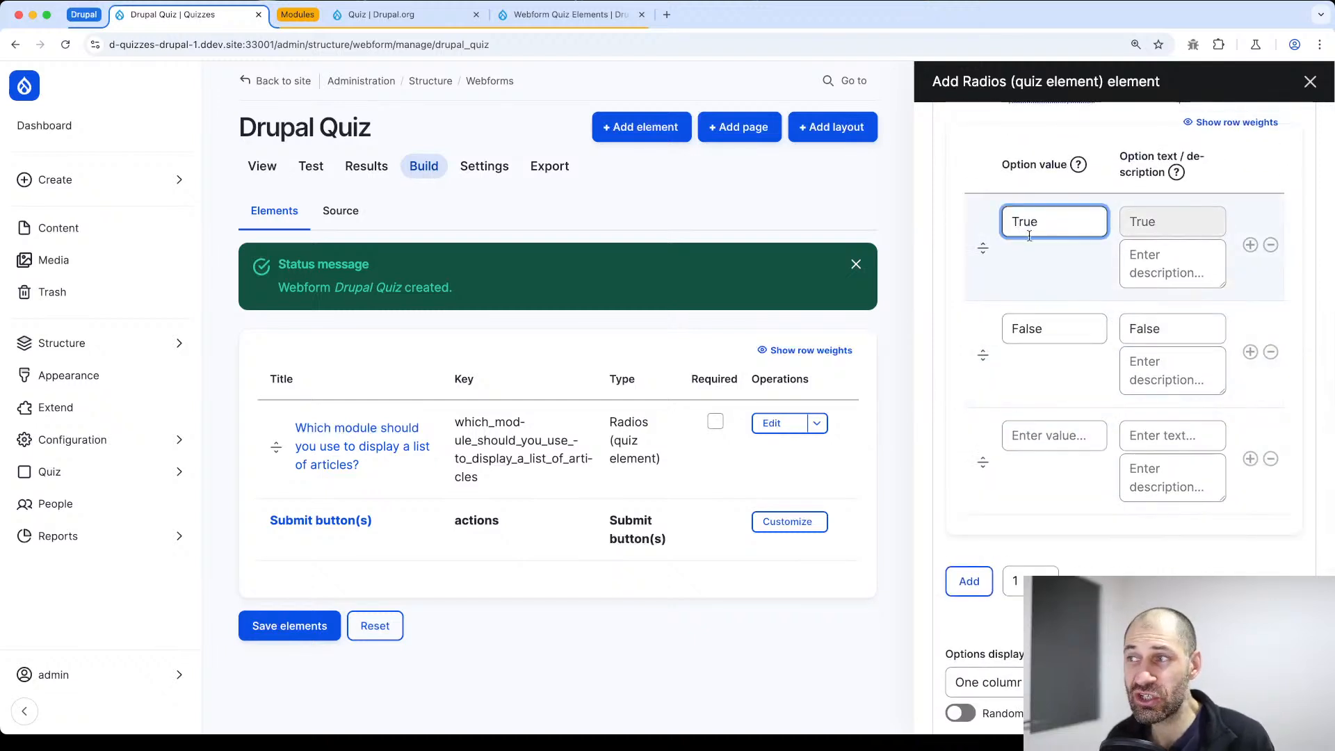
text(_)
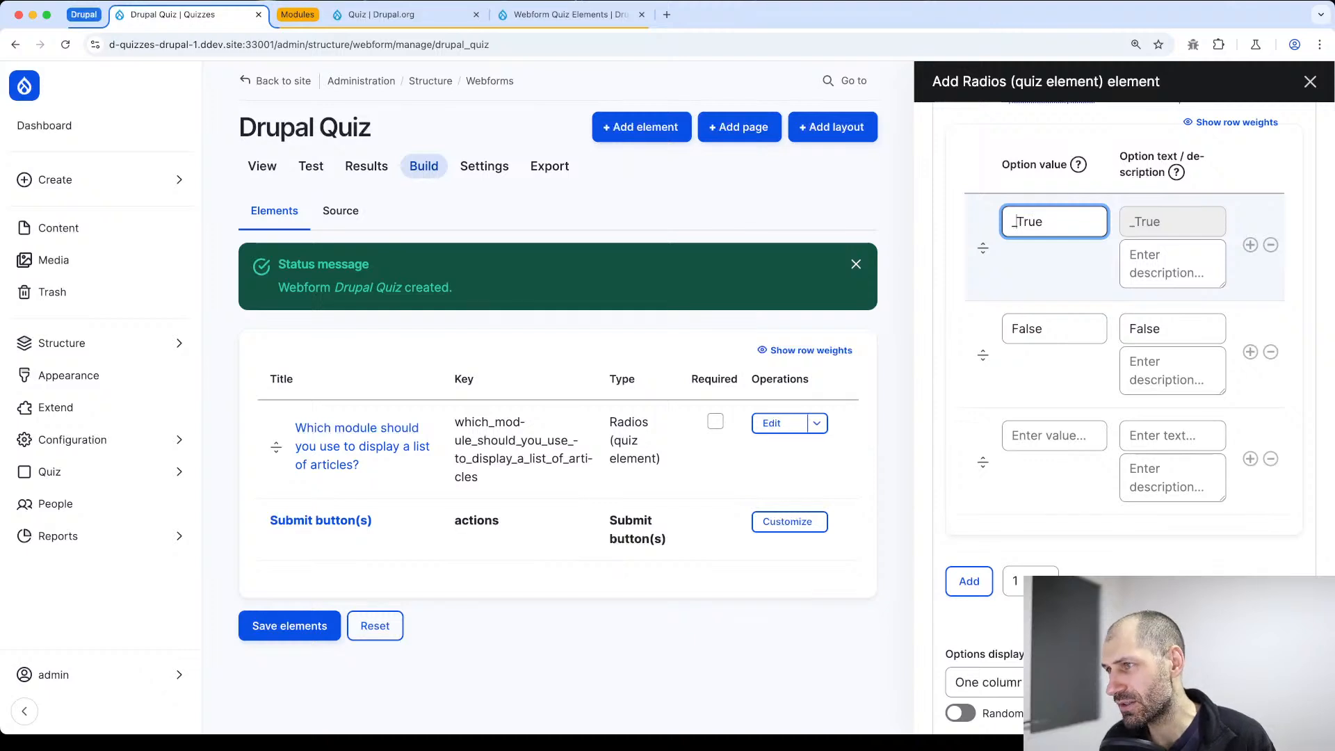
key(BackSpace)
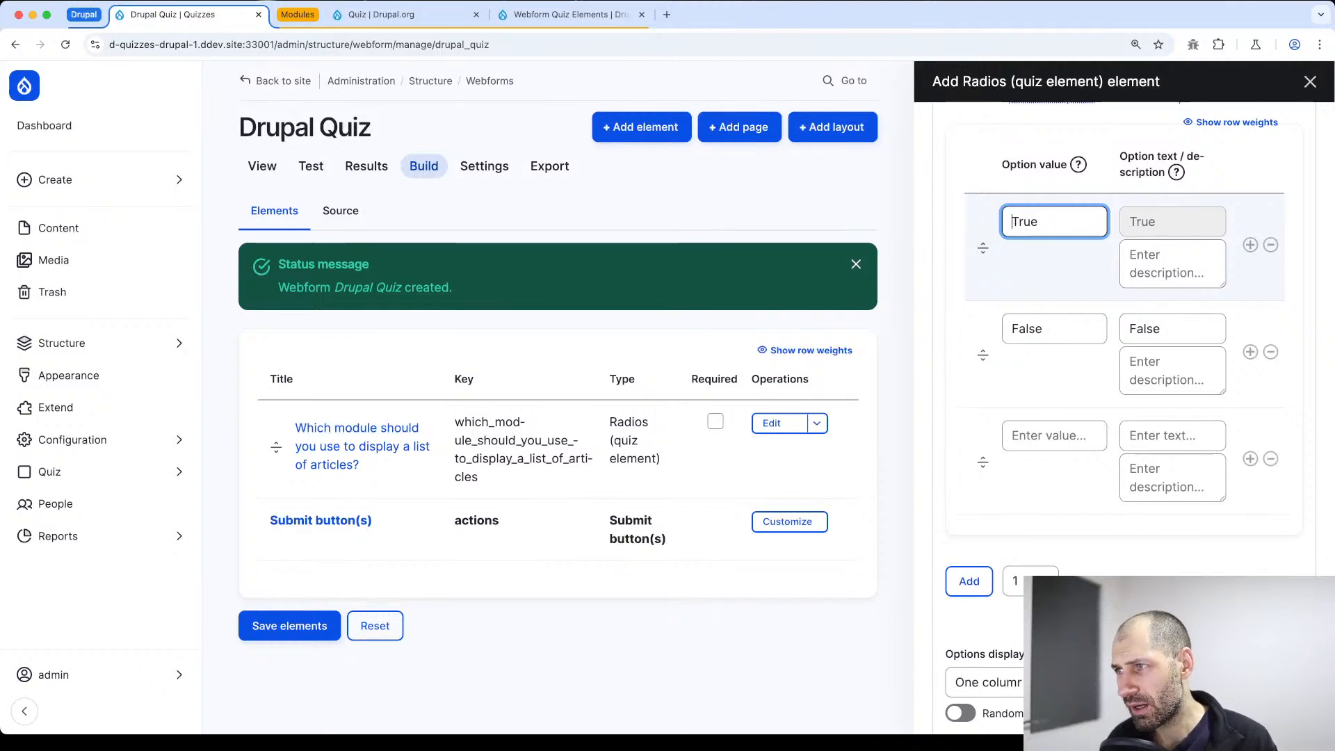
text(php)
key(BackSpace)
key(BackSpace)
key(BackSpace)
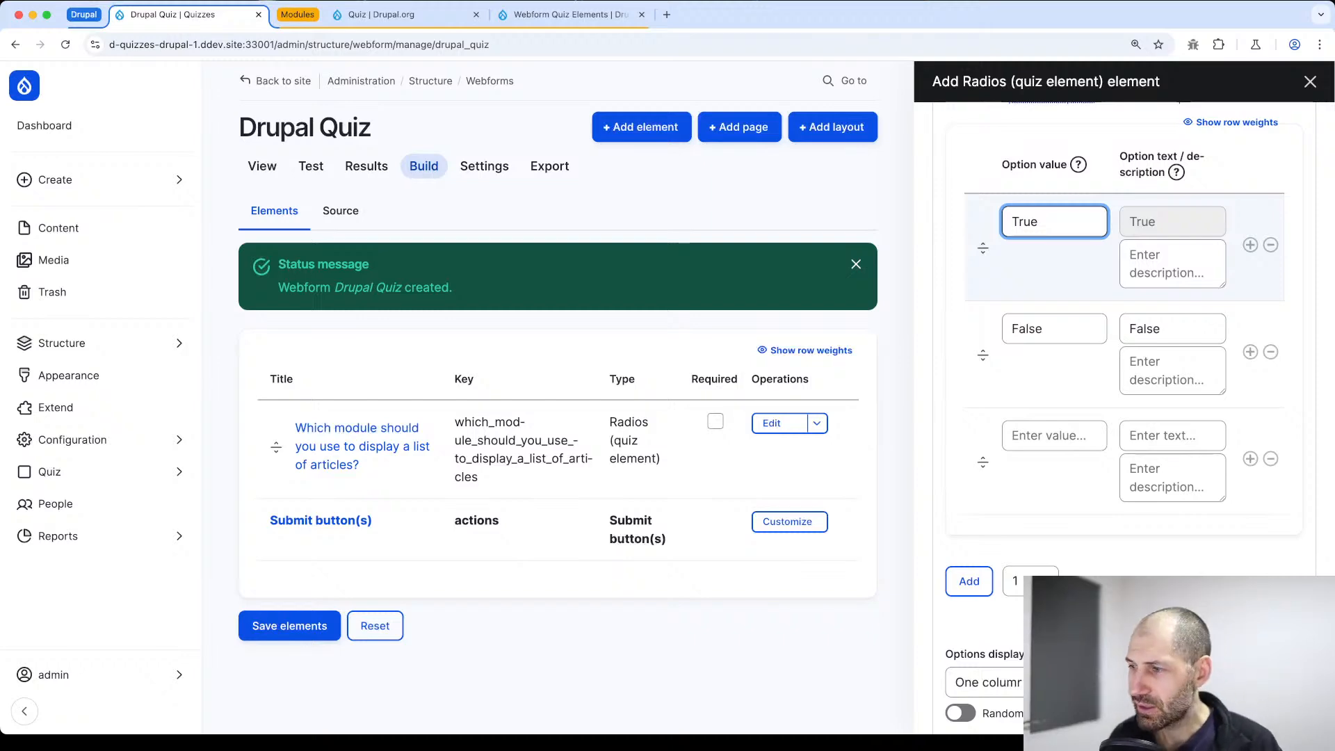
Try to save the PHP question element with its True and False options
scroll(1012, 600, down, 5)
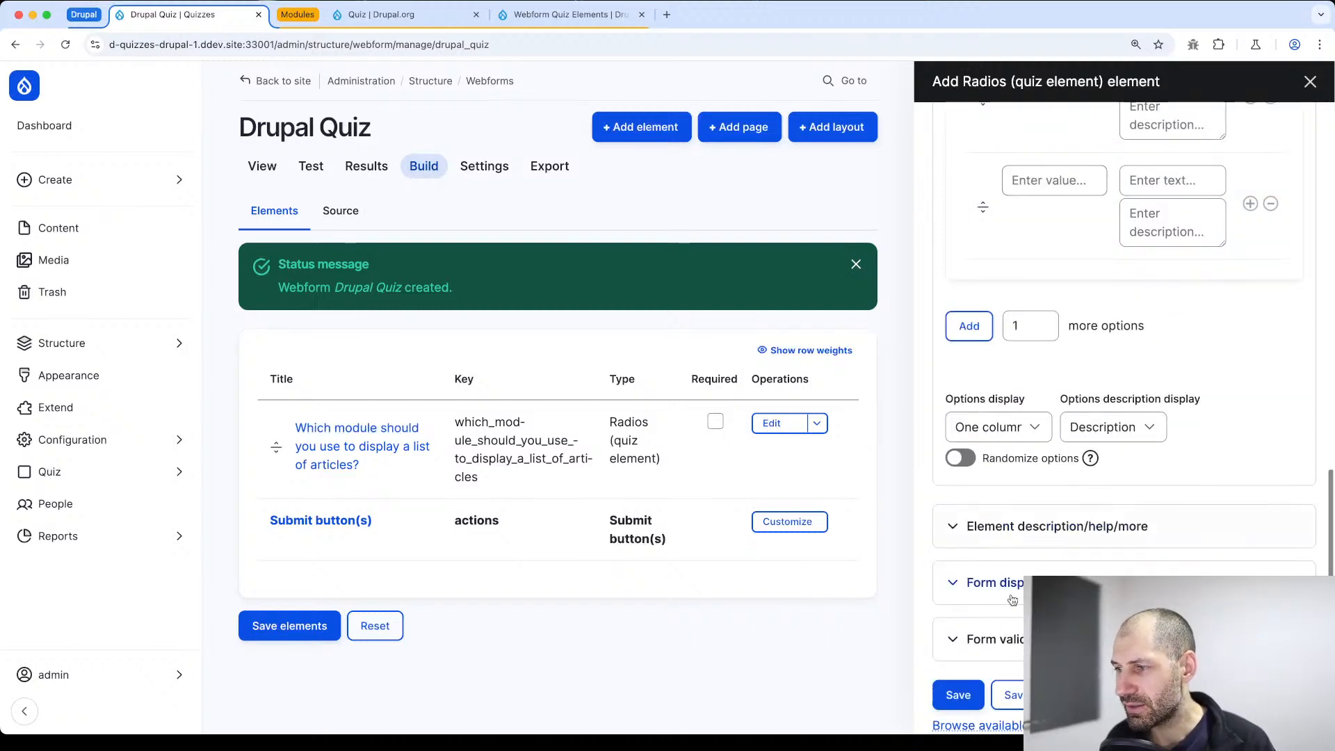
click(958, 695)
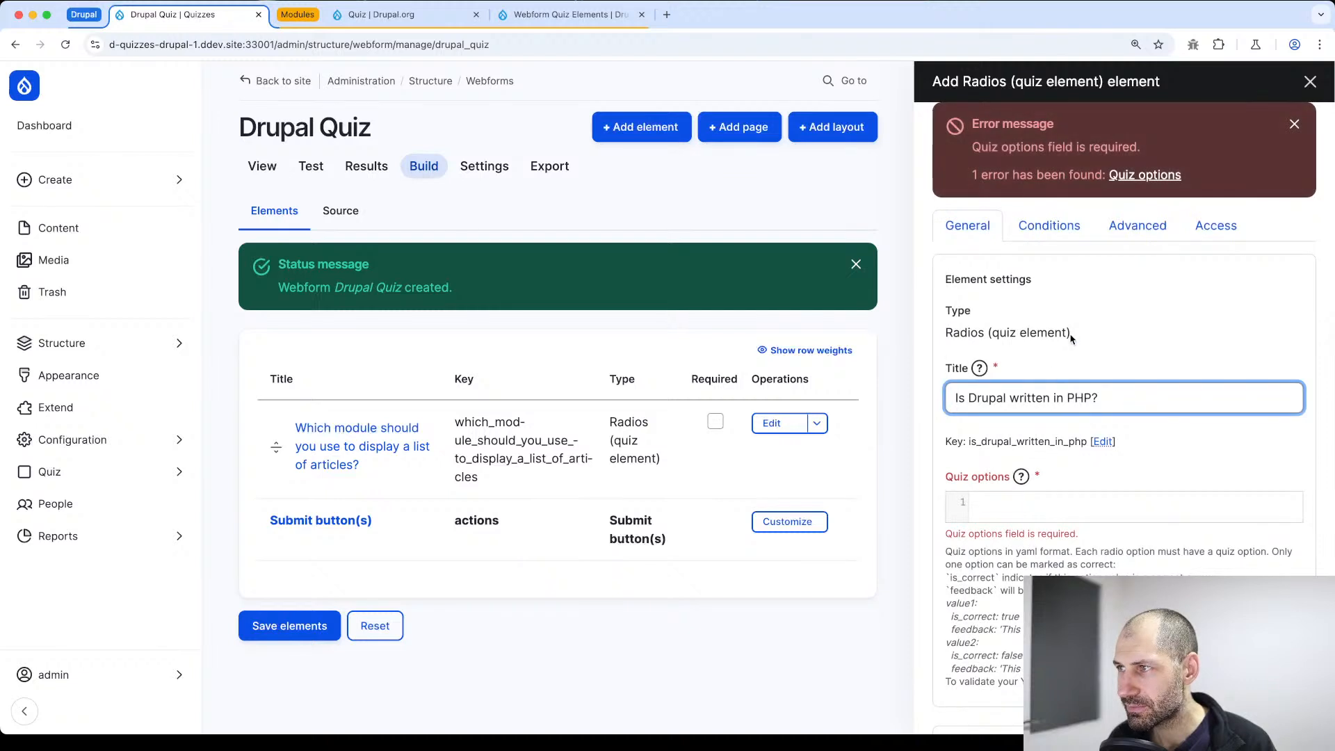
Copy the value1 example from the YAML help text and paste it twice into the quiz options
scroll(1188, 187, down, 2)
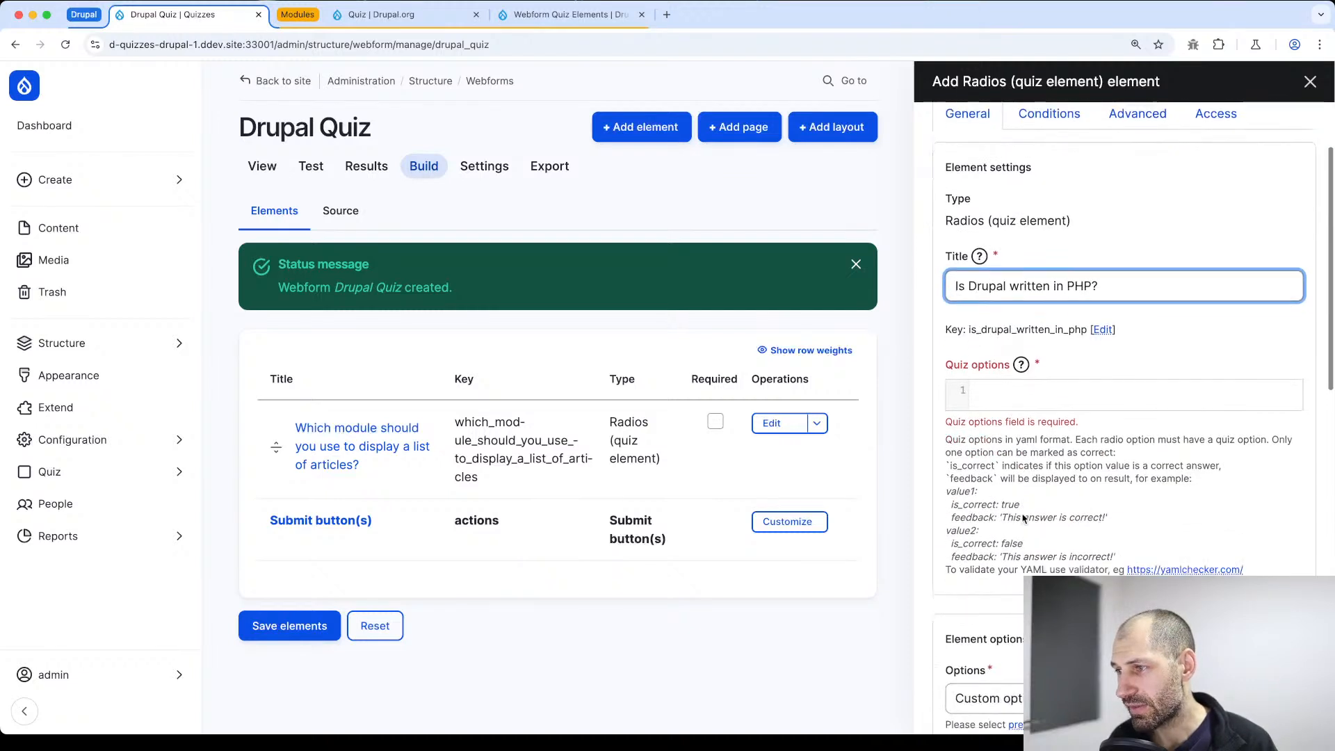
drag(1107, 521, 937, 494)
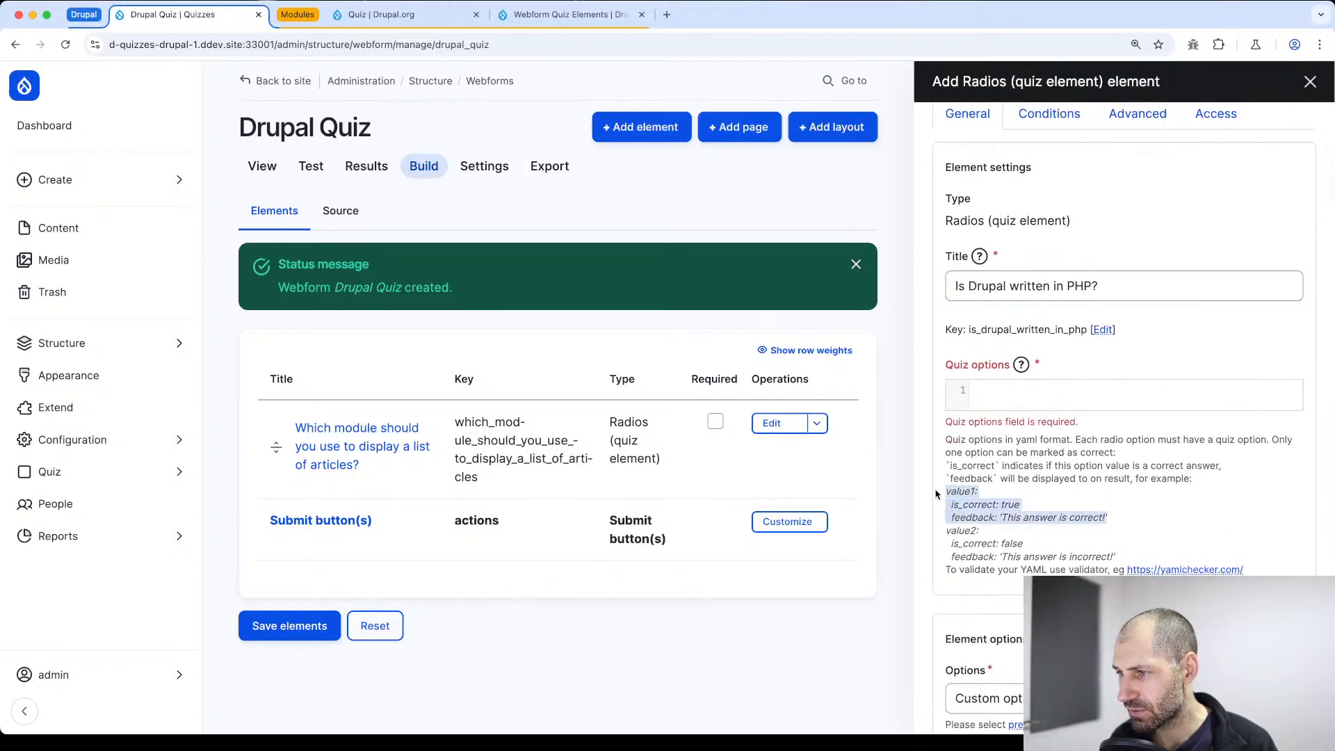
key(super+c)
click(986, 381)
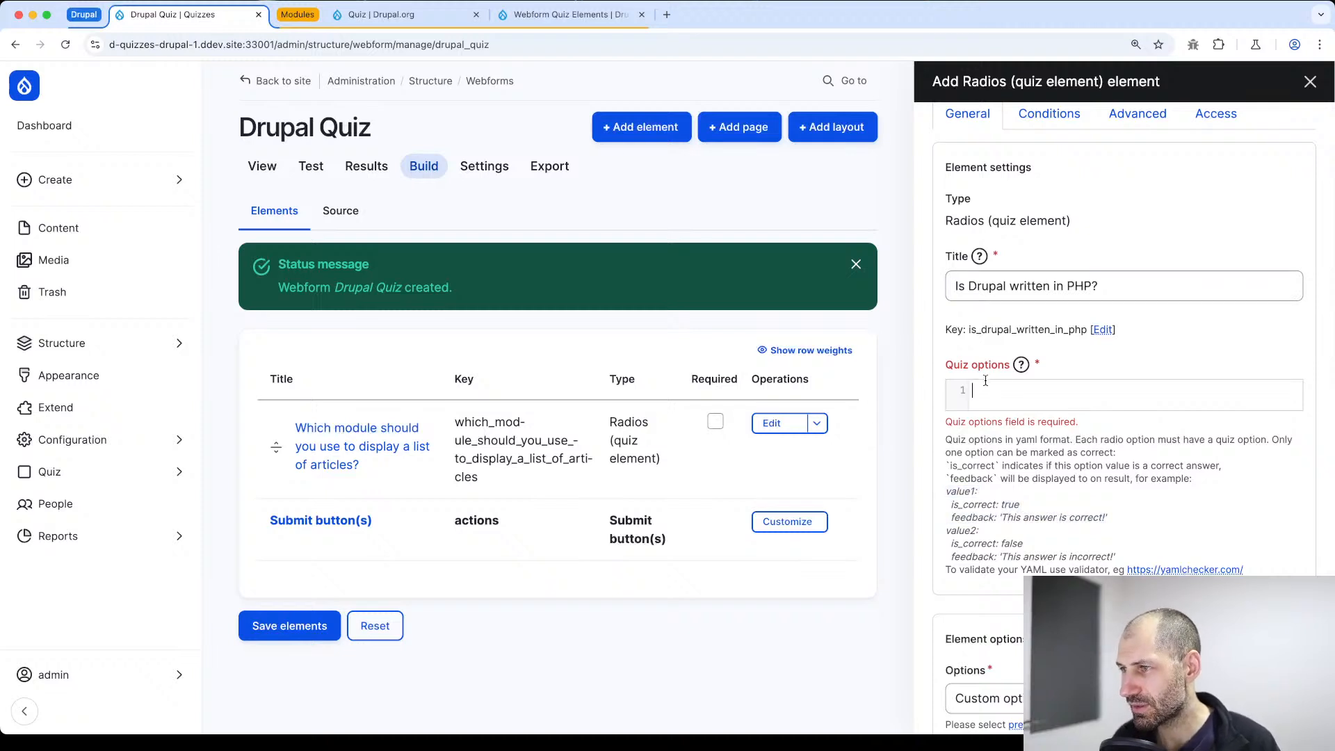
key(super+v)
key(Return)
key(super+v)
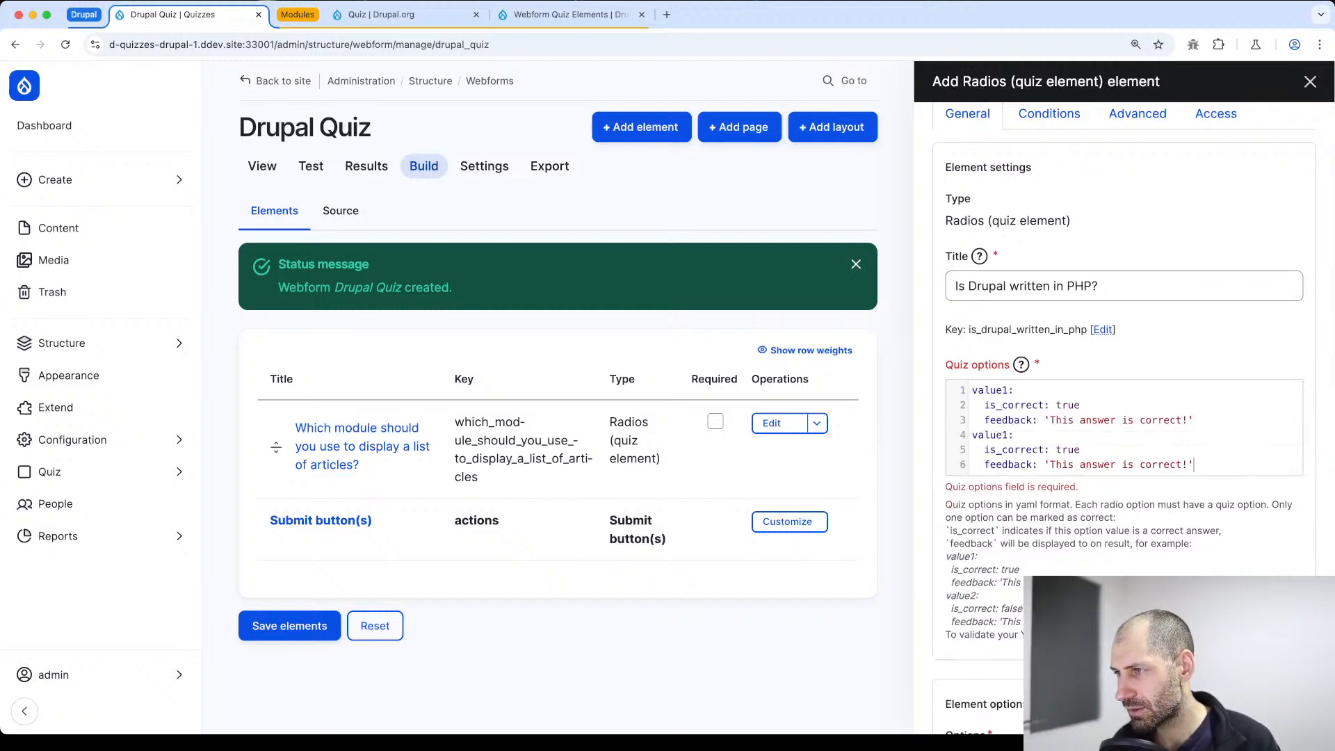
Rename the keys of the two pasted quiz option entries to True and False
double_click(1001, 390)
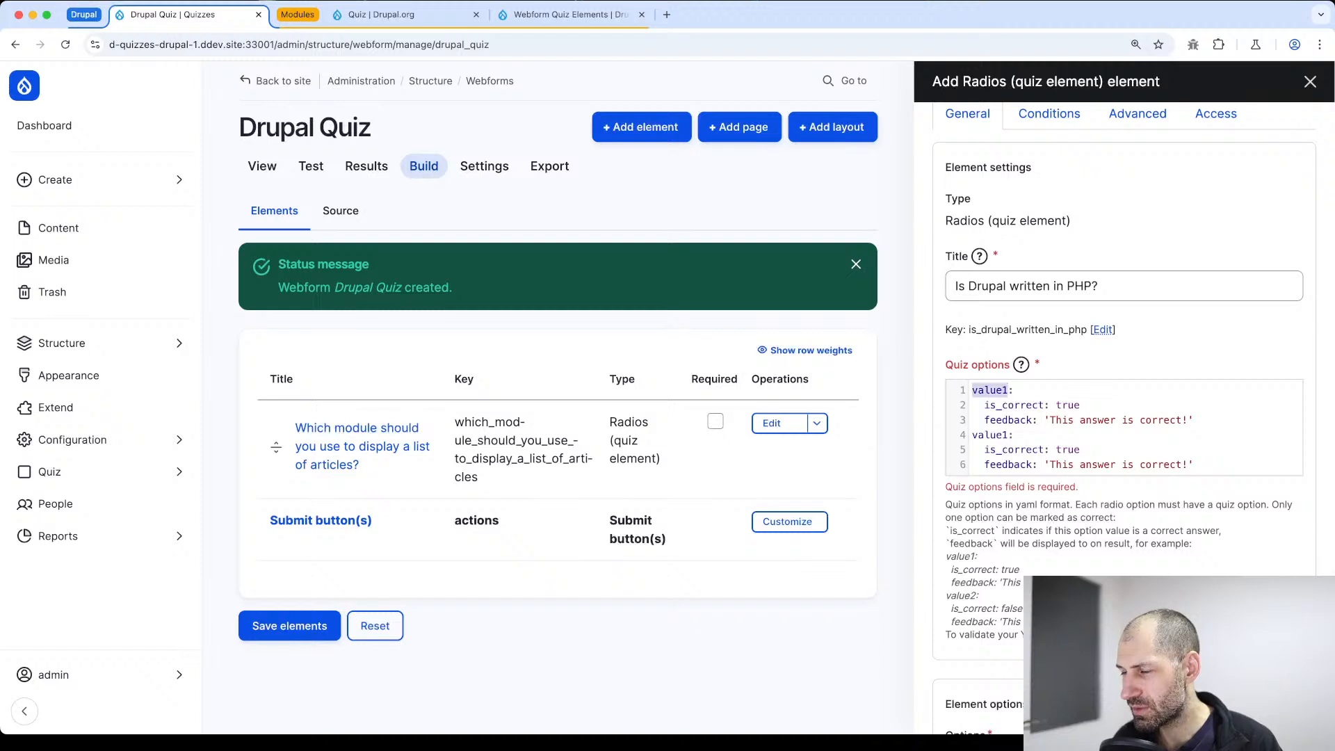
text(True:)
double_click(1002, 435)
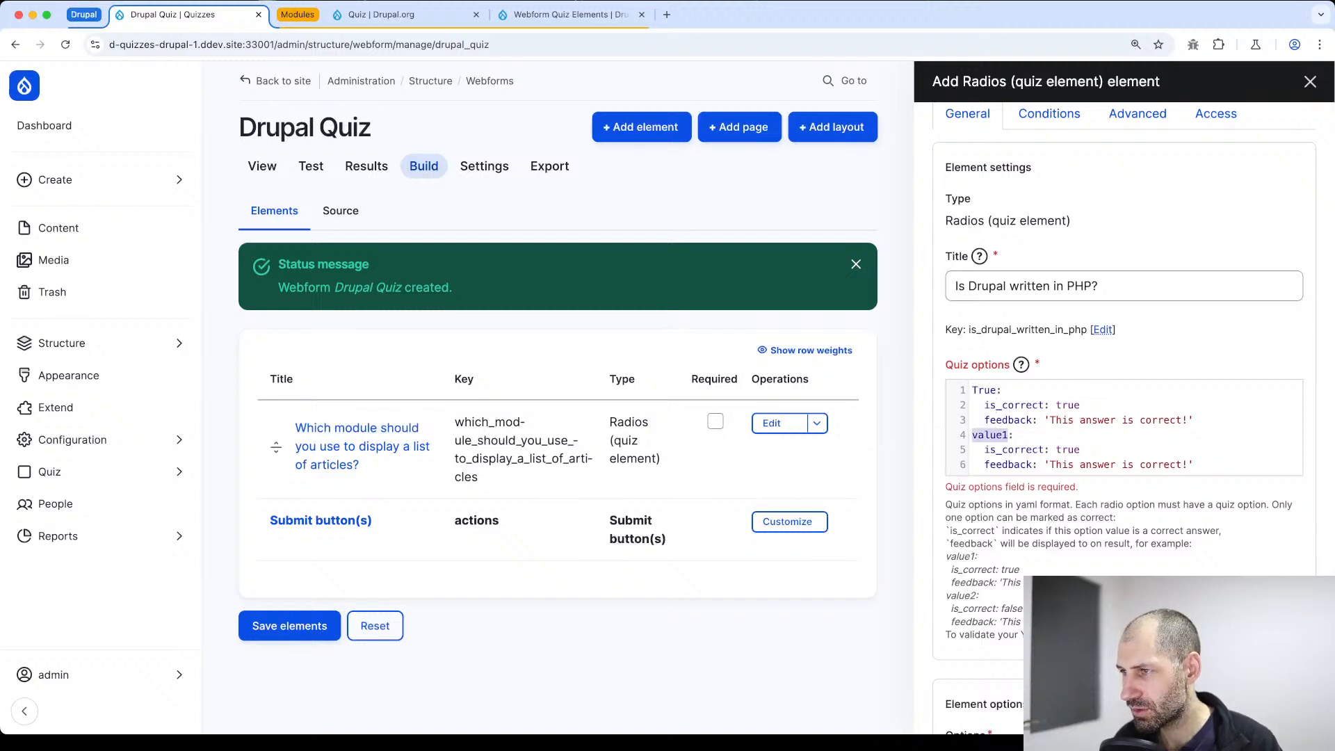
text(True)
key(BackSpace)
key(BackSpace)
key(BackSpace)
key(BackSpace)
text(False)
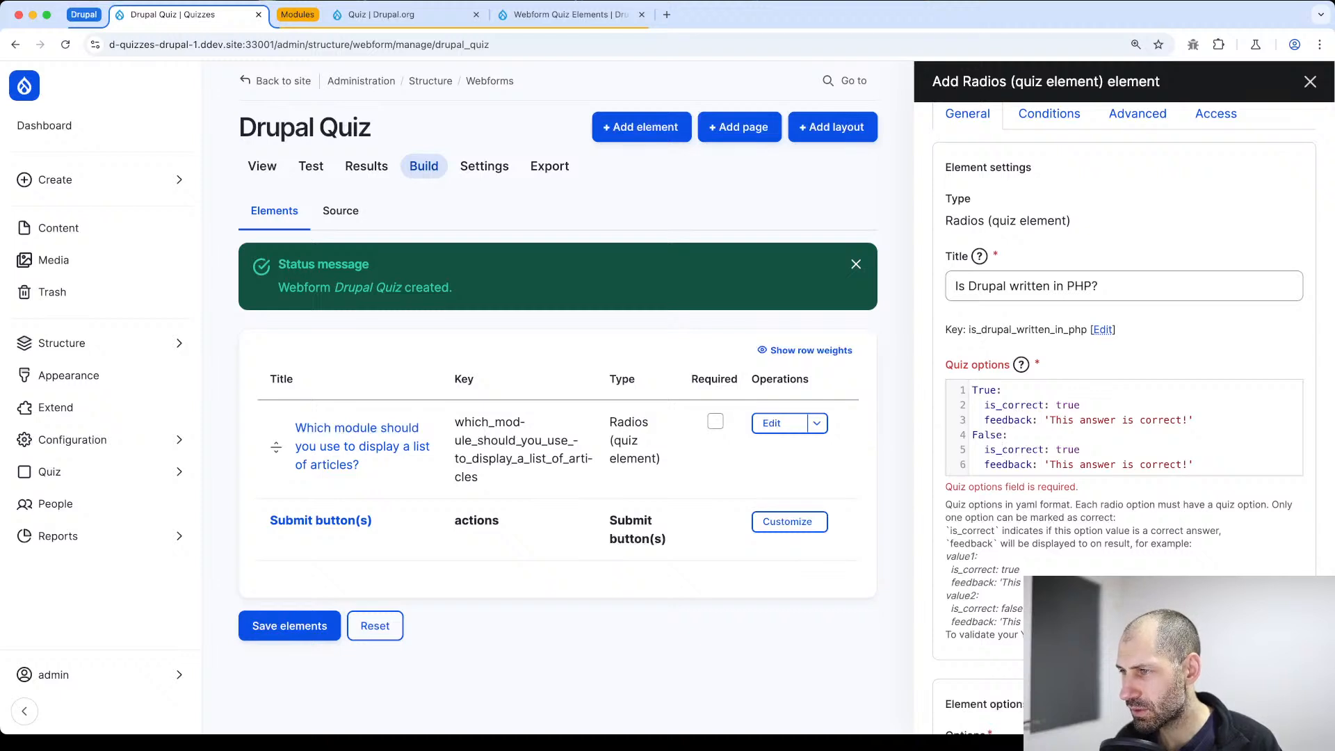
Set is_correct to false for the False entry in the quiz options
key(BackSpace)
key(BackSpace)
key(BackSpace)
text(f)
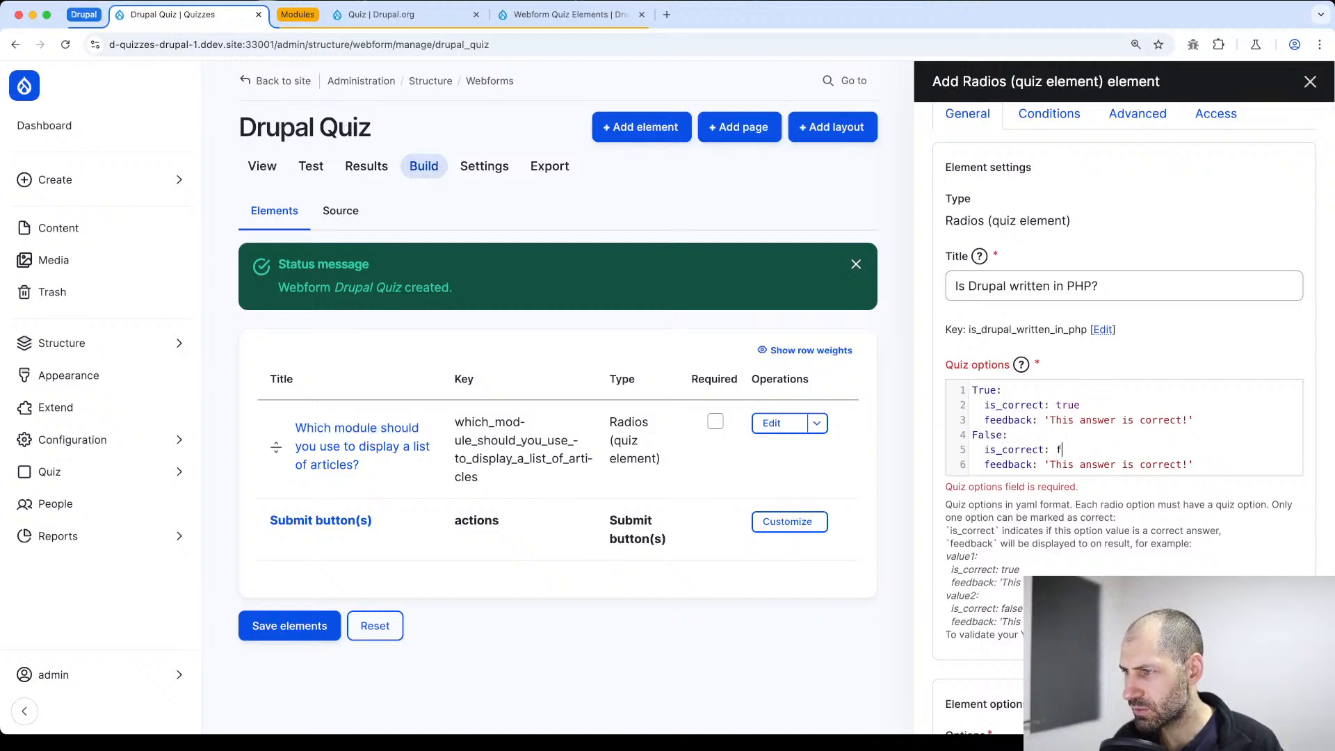
text(alse)
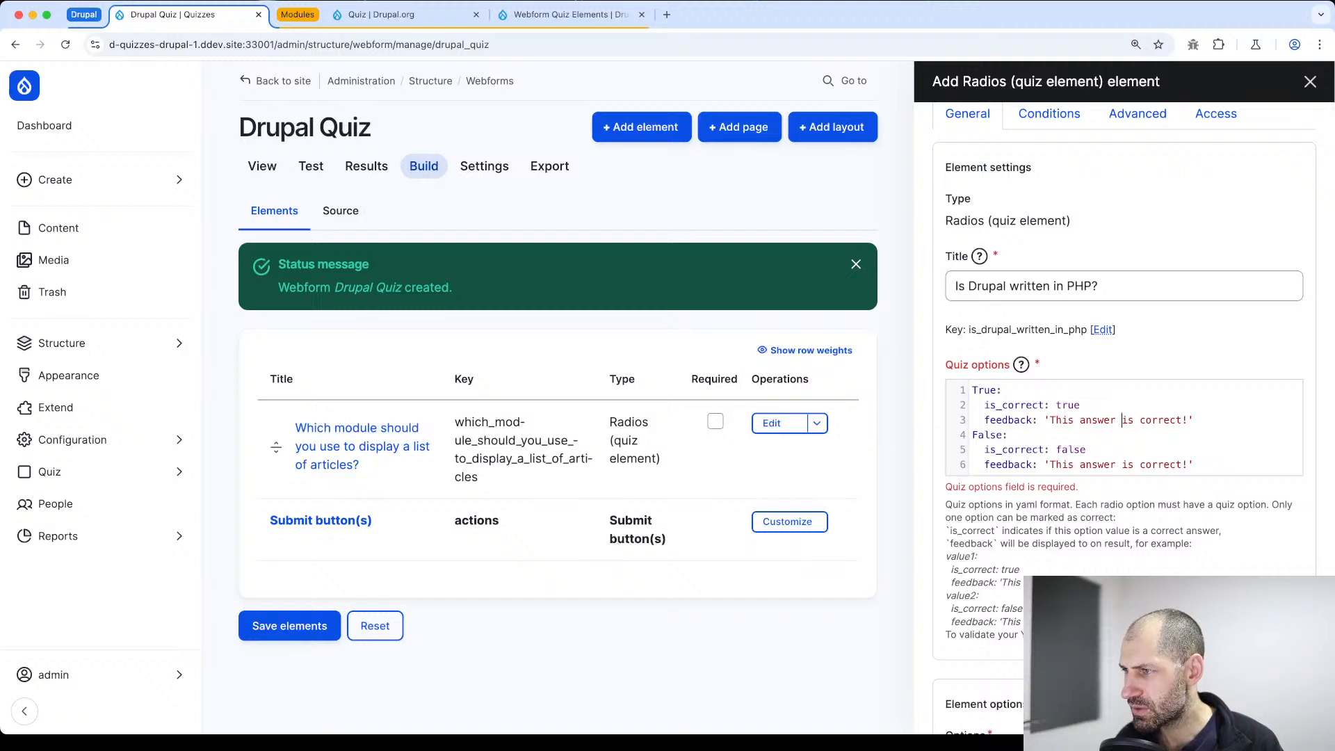
Shorten the feedback text of the True entry in the quiz options to 'Correct'
key(shift+Left)
key(shift+Left)
key(shift+Left)
key(shift+Left)
key(shift+Left)
key(shift+Left)
key(shift+Left)
key(shift+Left)
key(shift+Left)
key(shift+Left)
key(shift+Left)
key(shift+Left)
key(shift+Left)
key(shift+Left)
key(shift+Left)
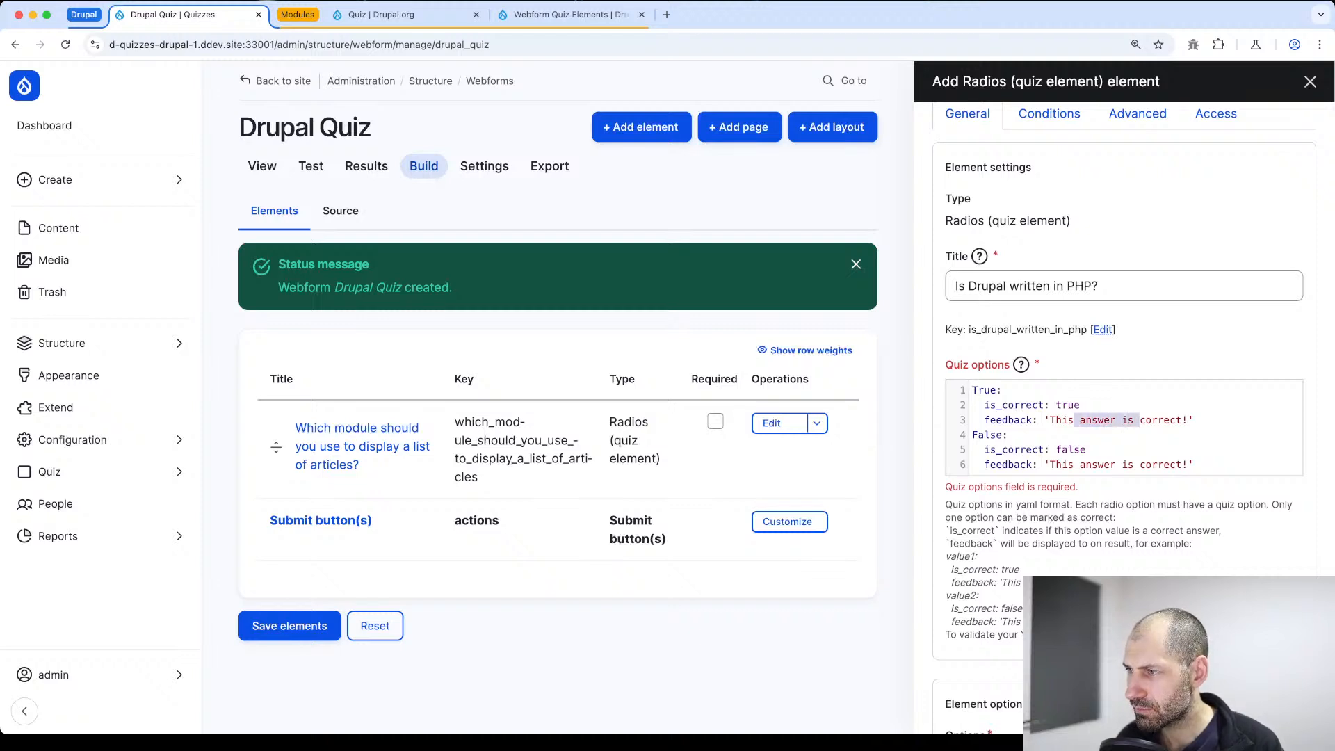
key(BackSpace)
key(Delete)
text(C)
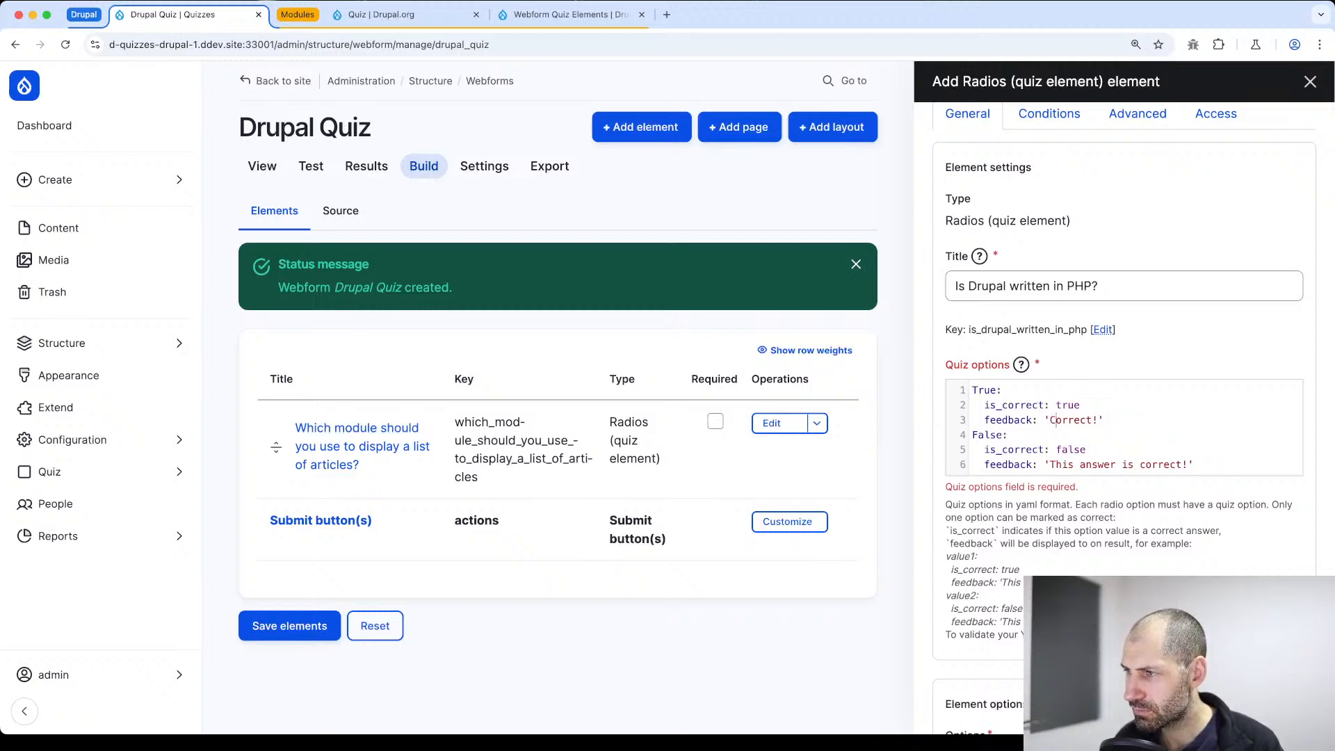
double_click(1064, 422)
Reload the Drupal Quiz build page and start a new Radios (quiz element) element, filtering the element types by 'radio'
key(super+r)
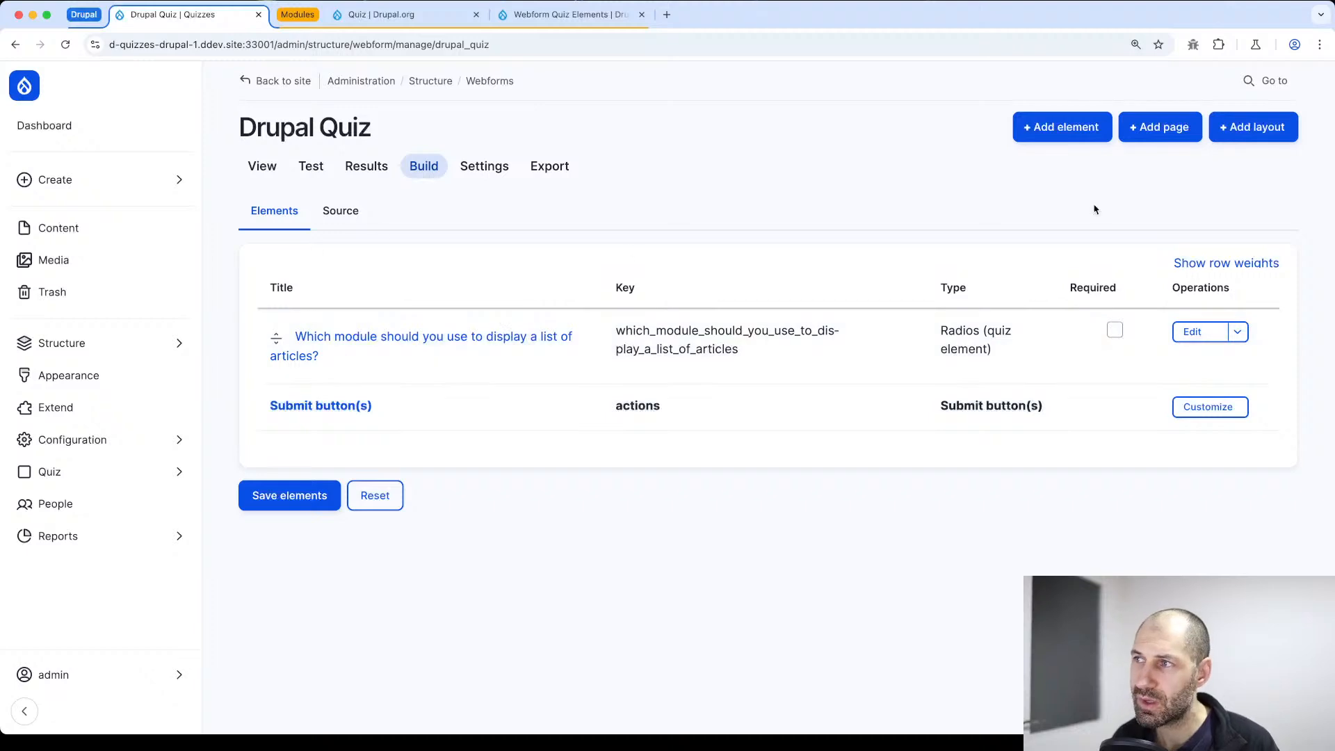
click(1050, 137)
click(949, 119)
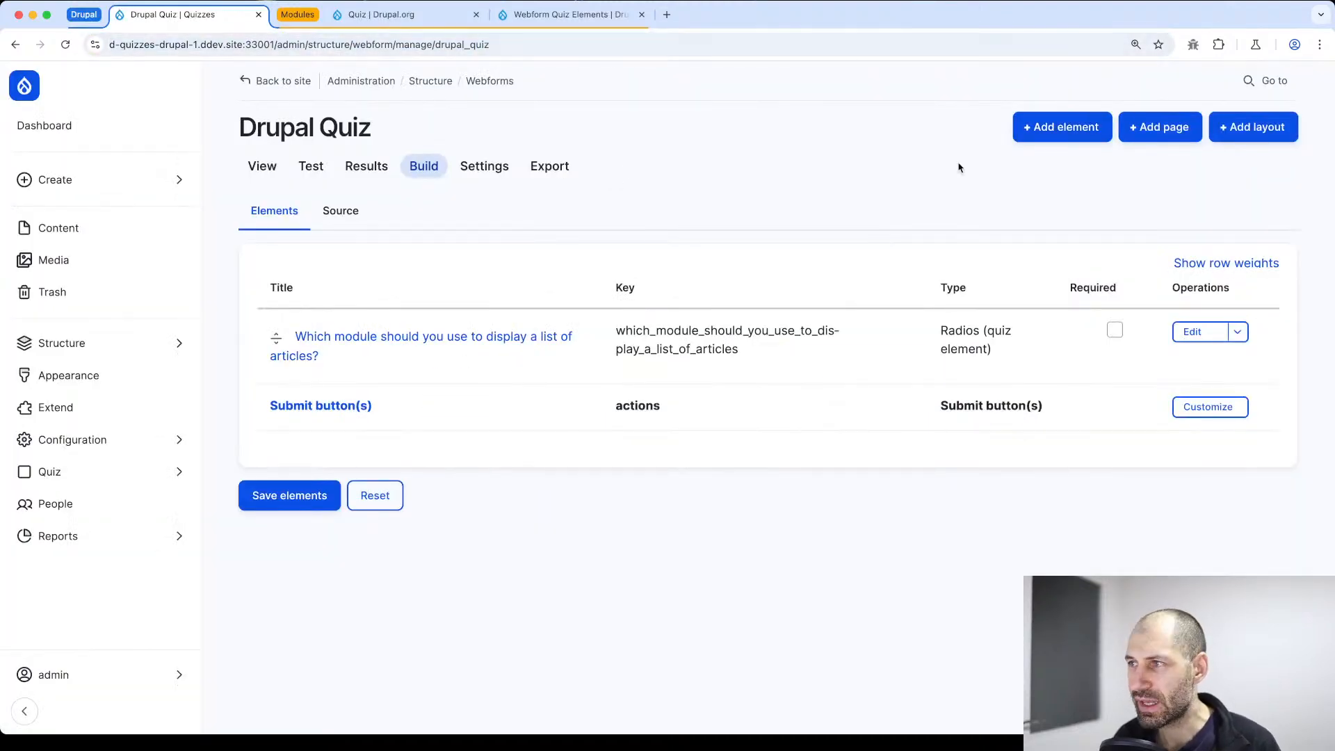
click(1036, 127)
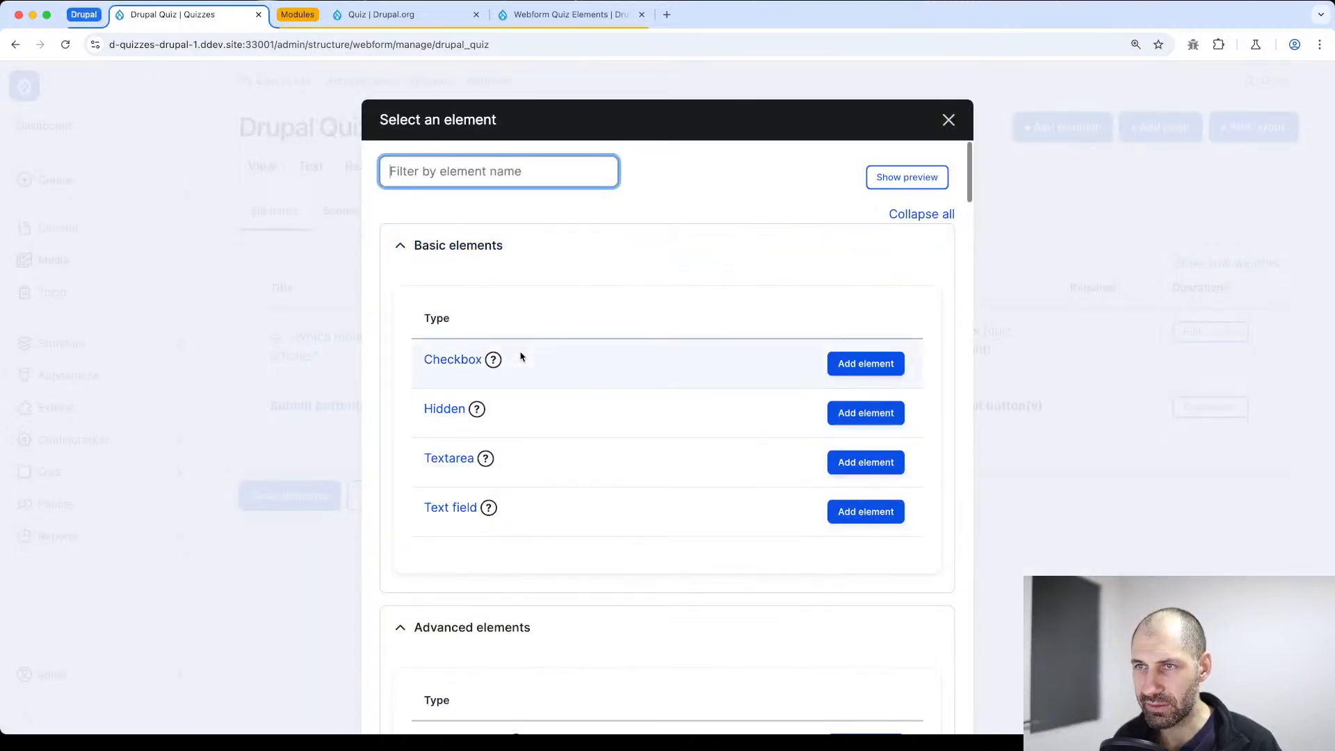
text(radio)
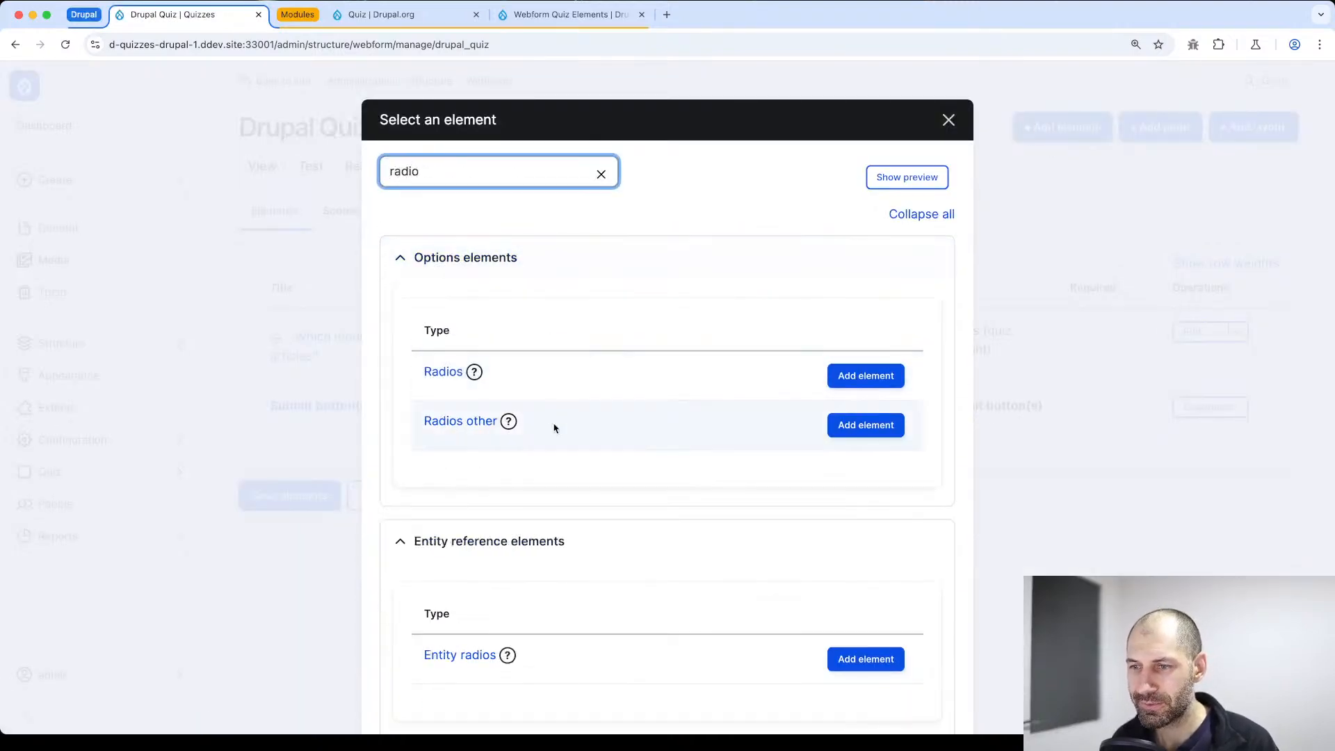
scroll(584, 529, down, 4)
click(862, 646)
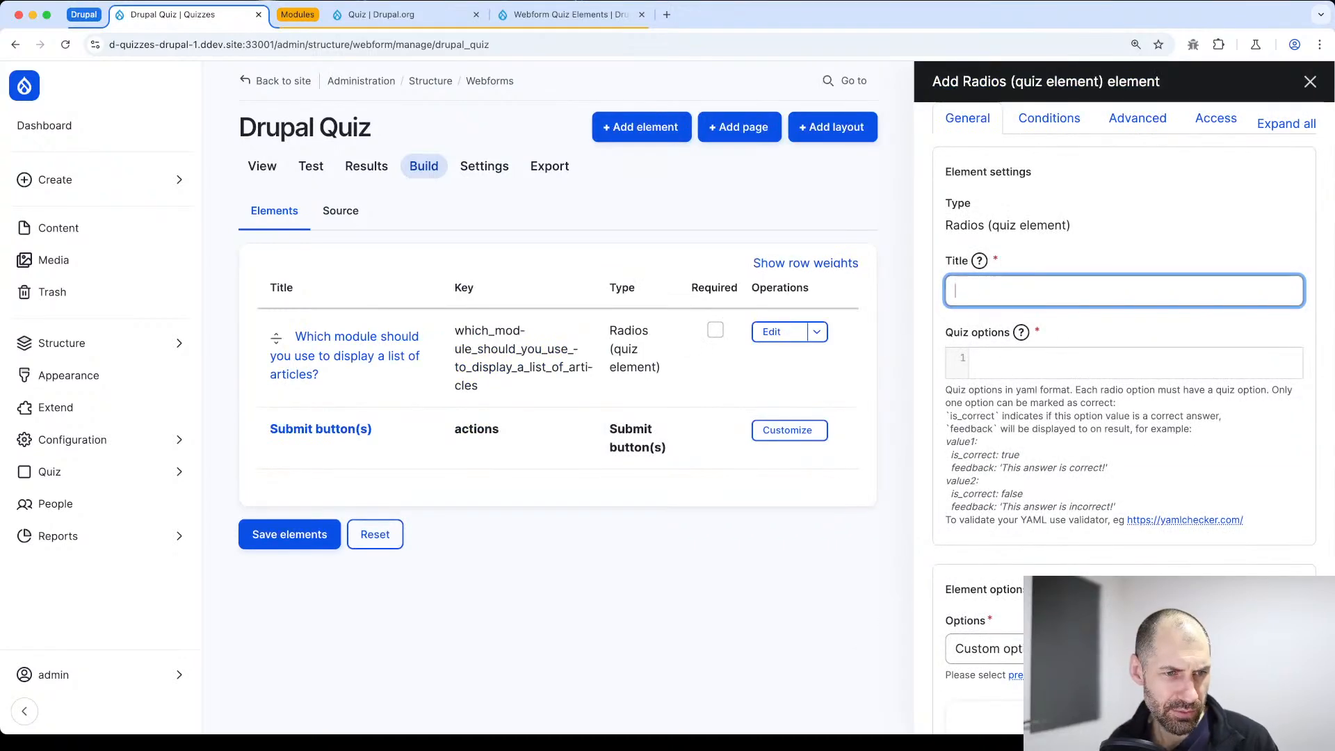
Title the new quiz element 'Is Drupal written in PHP?'
key(super+Tab)
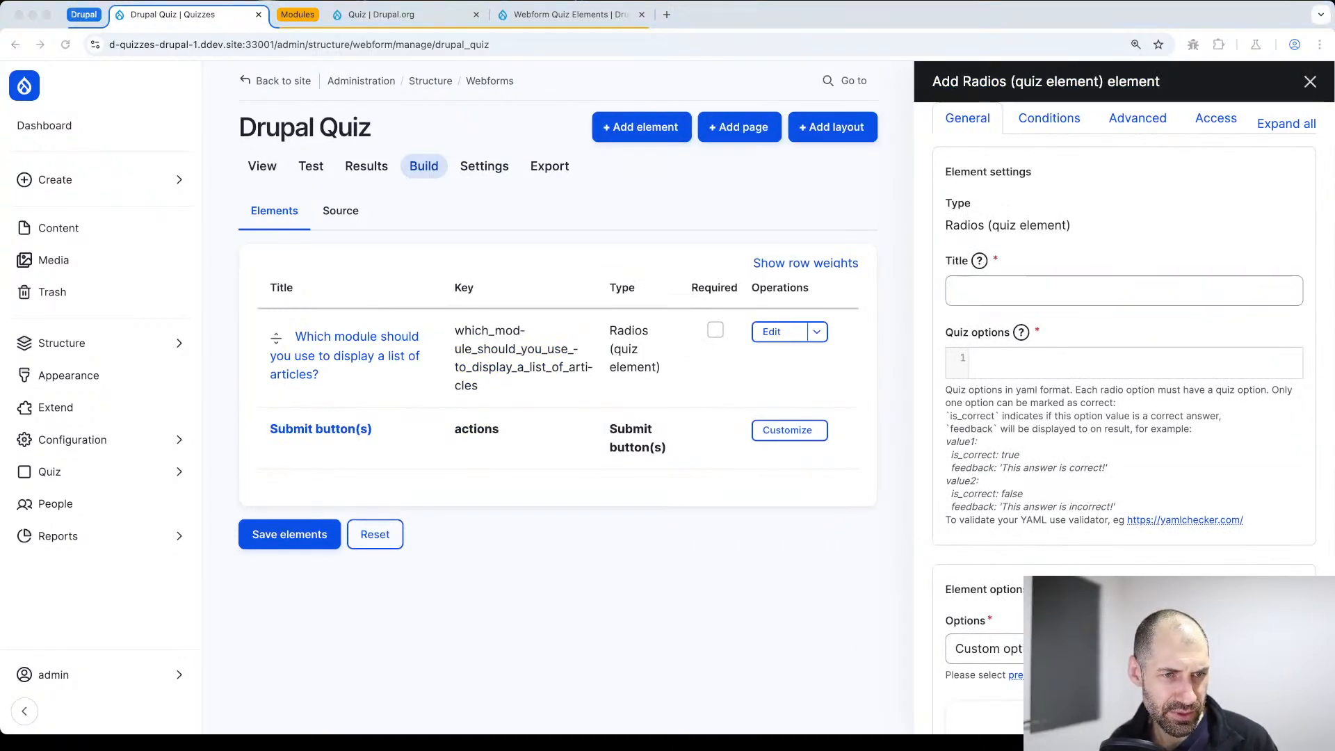
click(1098, 289)
key(super+v)
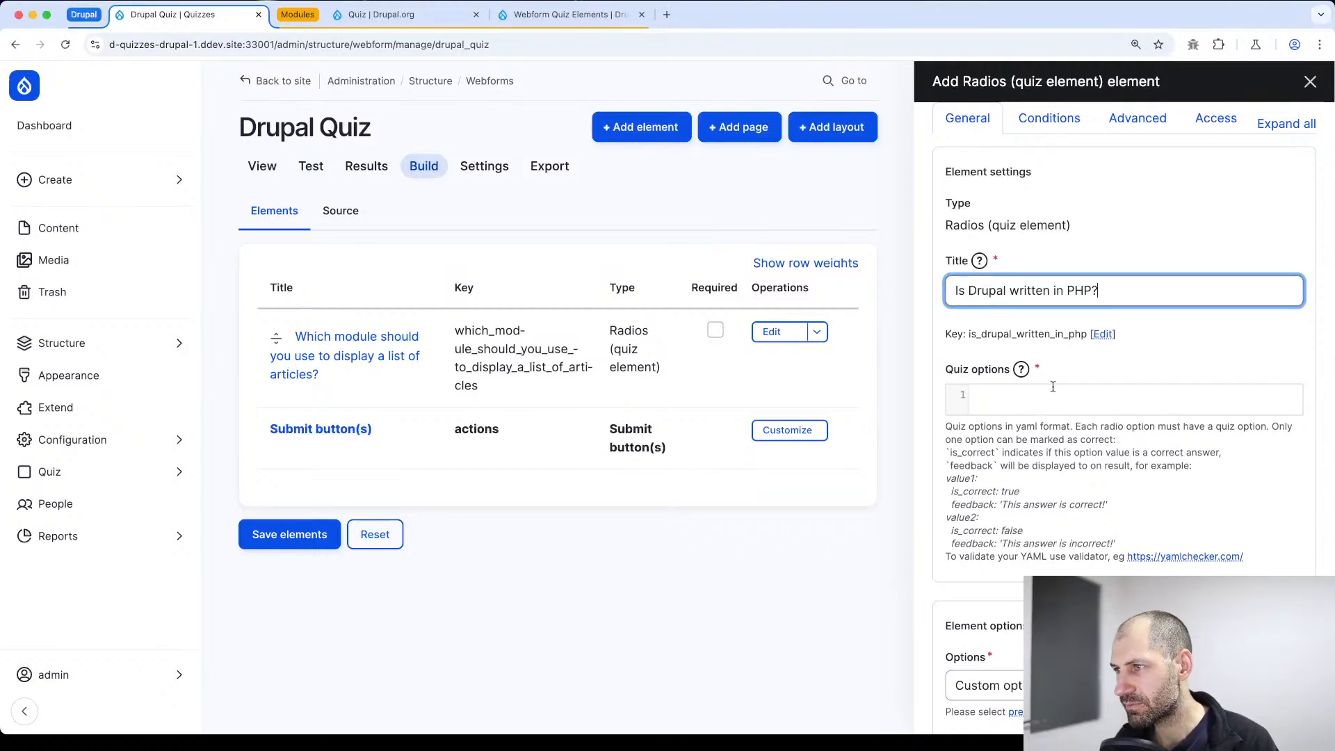
Enter True and False as the first two custom option values of the question
scroll(1036, 425, down, 4)
click(1033, 564)
text(TRue)
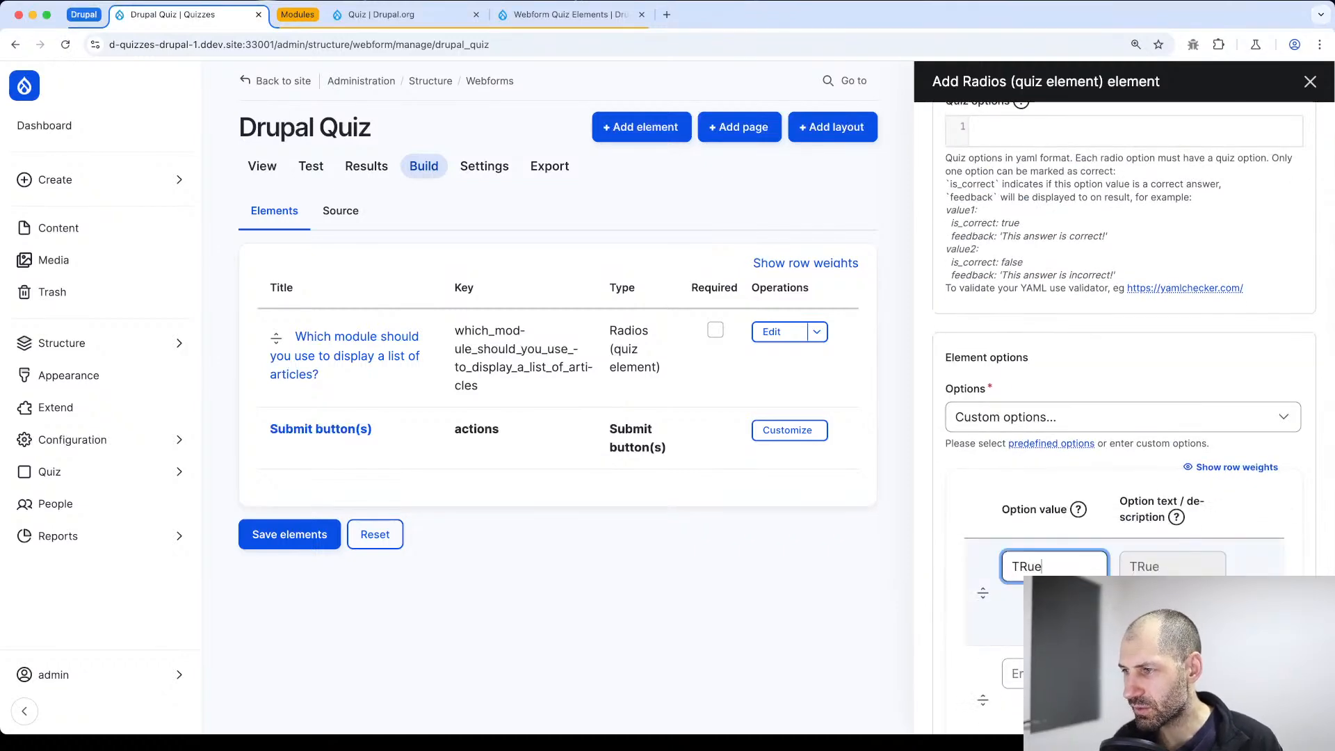
key(BackSpace)
key(BackSpace)
key(BackSpace)
text(rue)
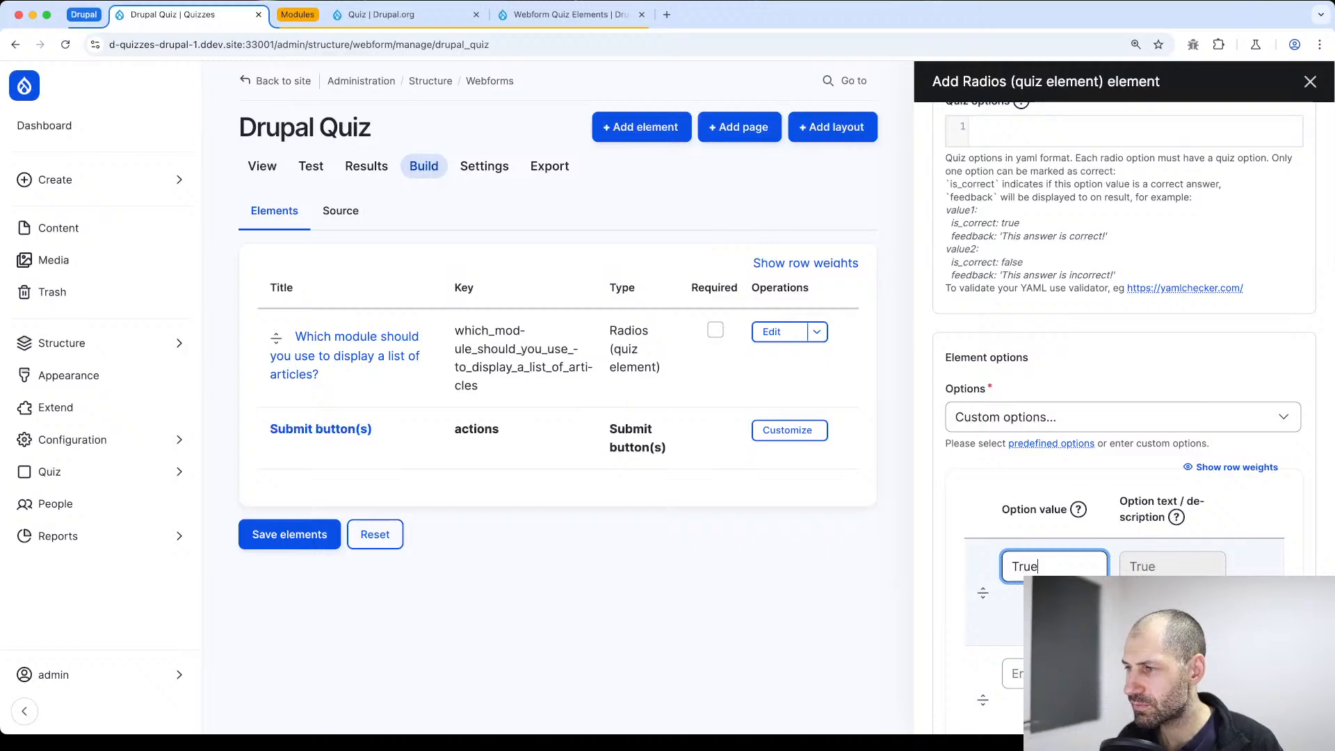
scroll(1042, 561, down, 2)
click(1042, 560)
text(False)
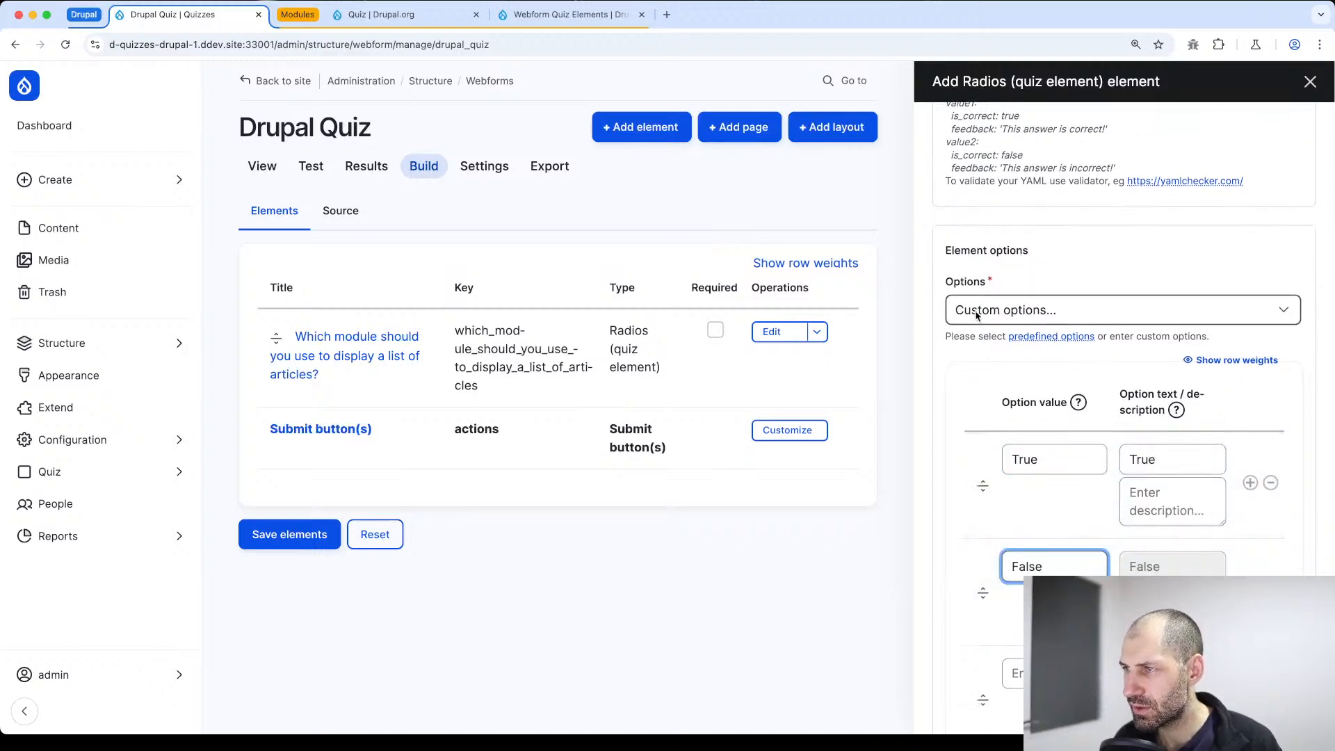
Copy the value1 example from the YAML help text into the quiz options and rename its key to True
scroll(977, 310, up, 4)
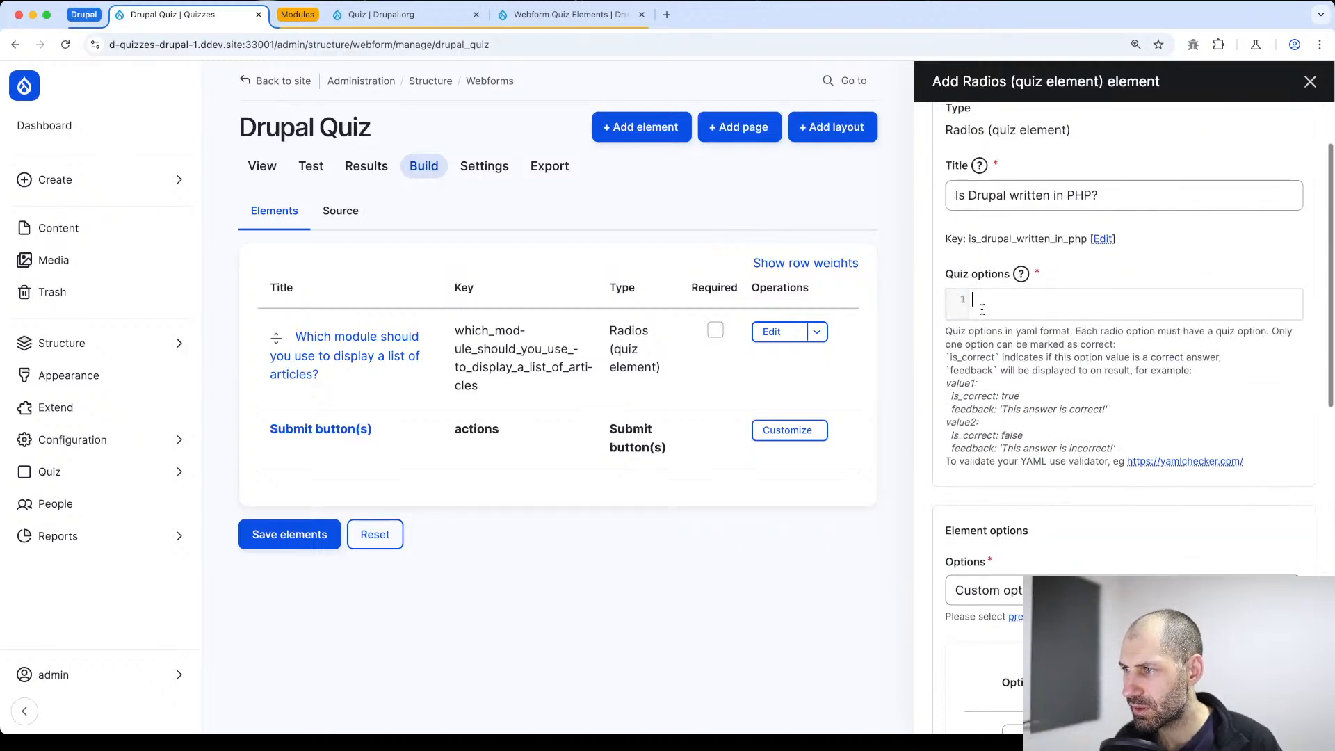
key(super+v)
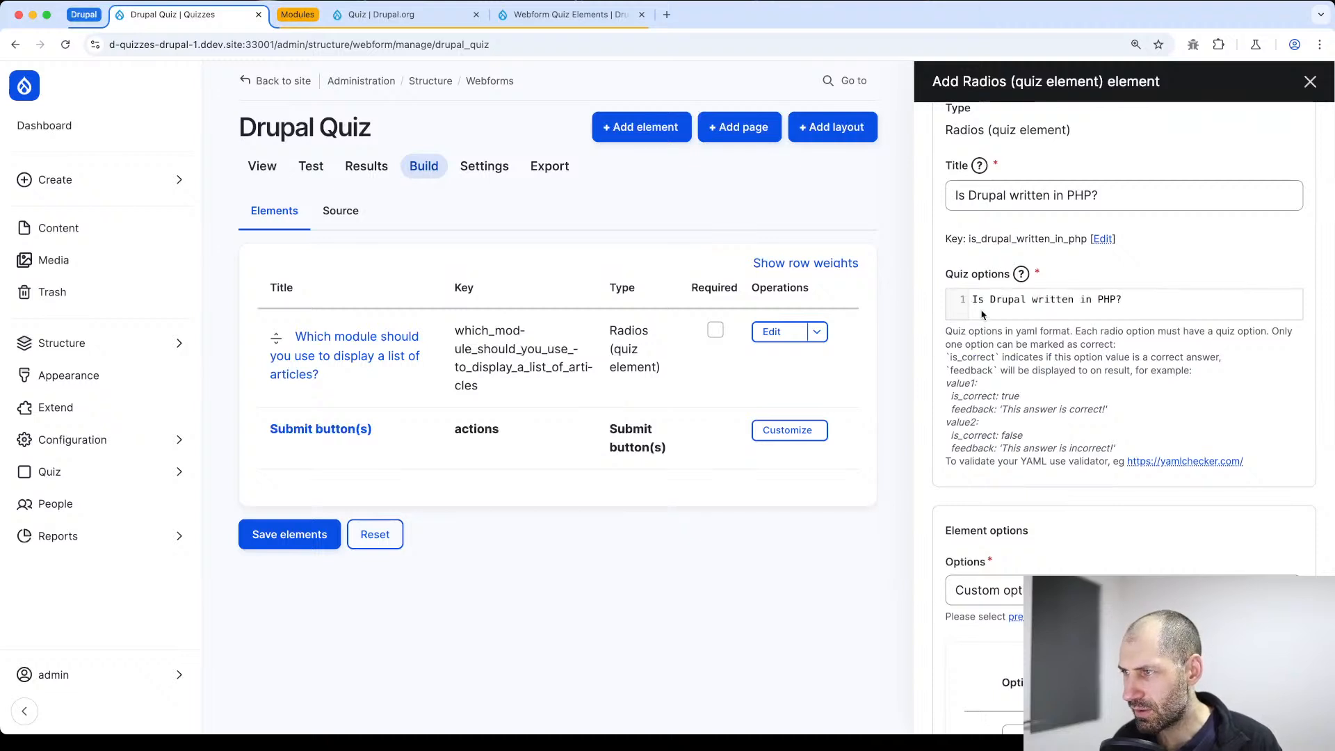
key(super+z)
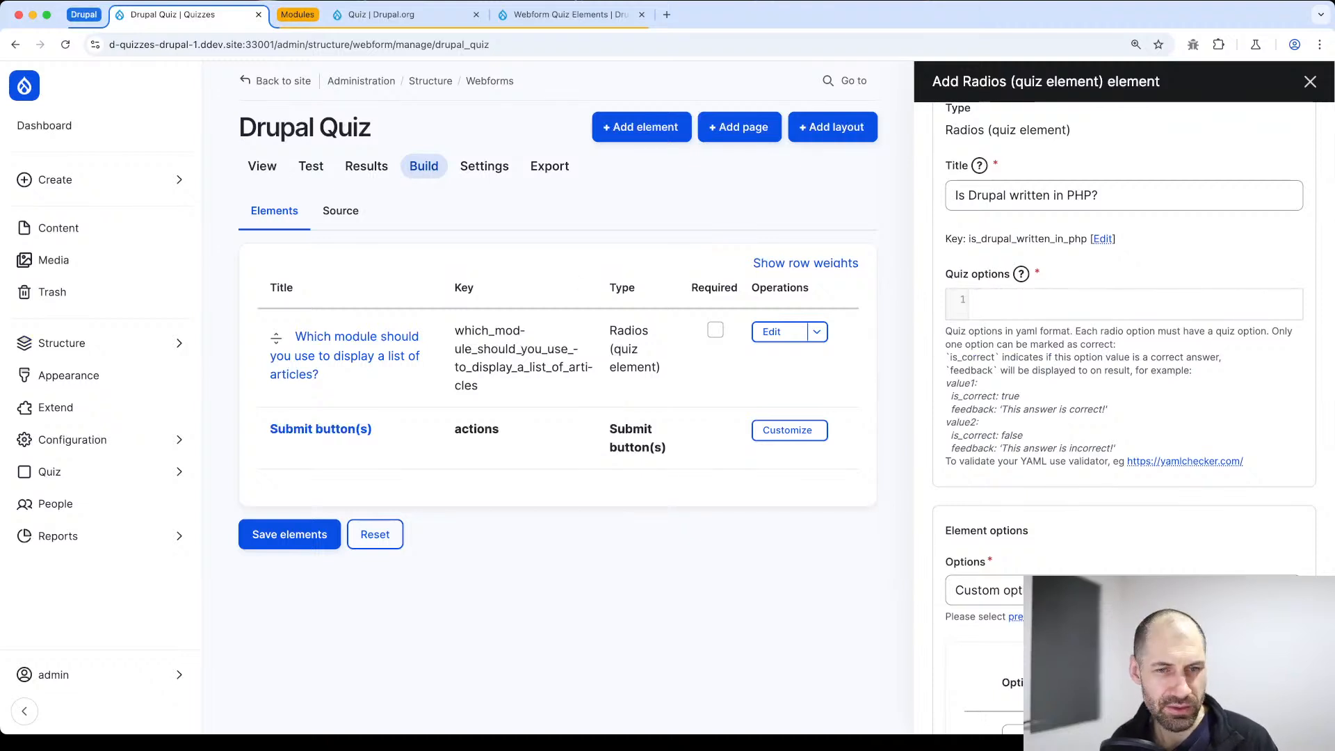
drag(1115, 412, 943, 391)
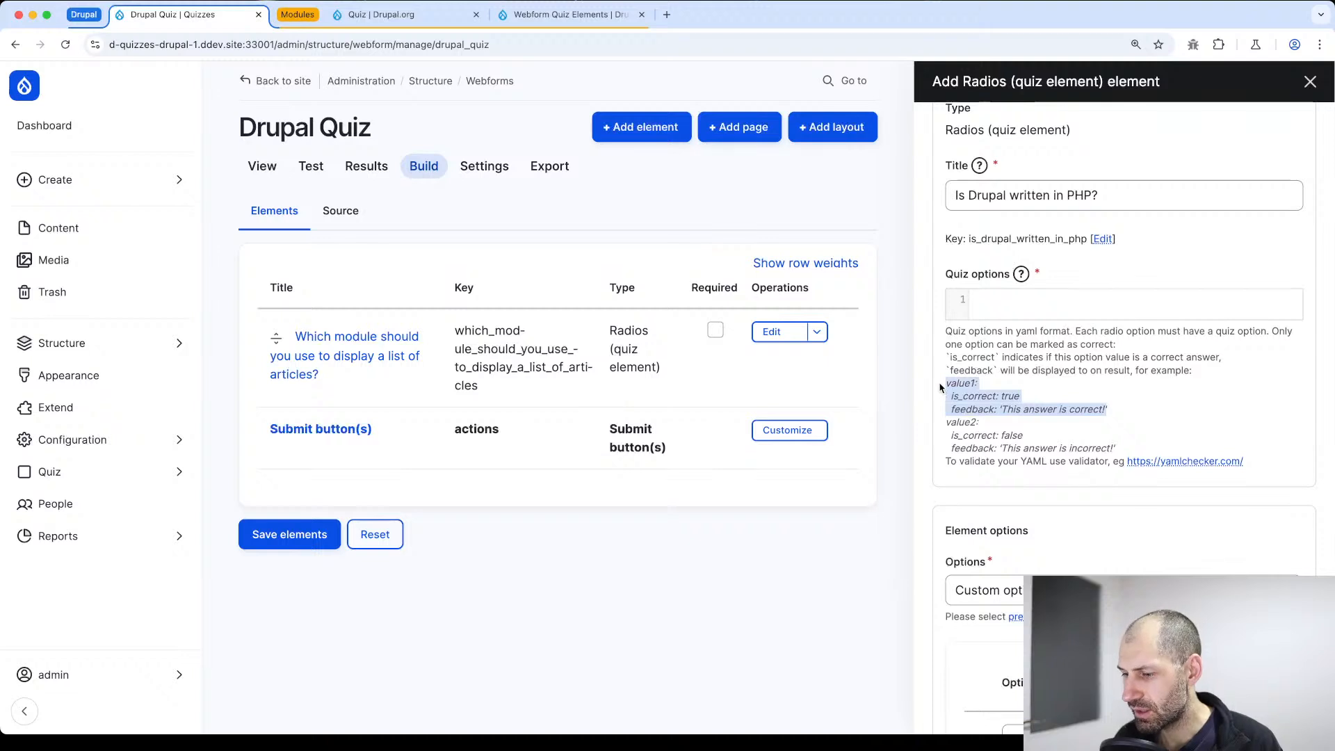
key(super+c)
click(1049, 305)
key(super+v)
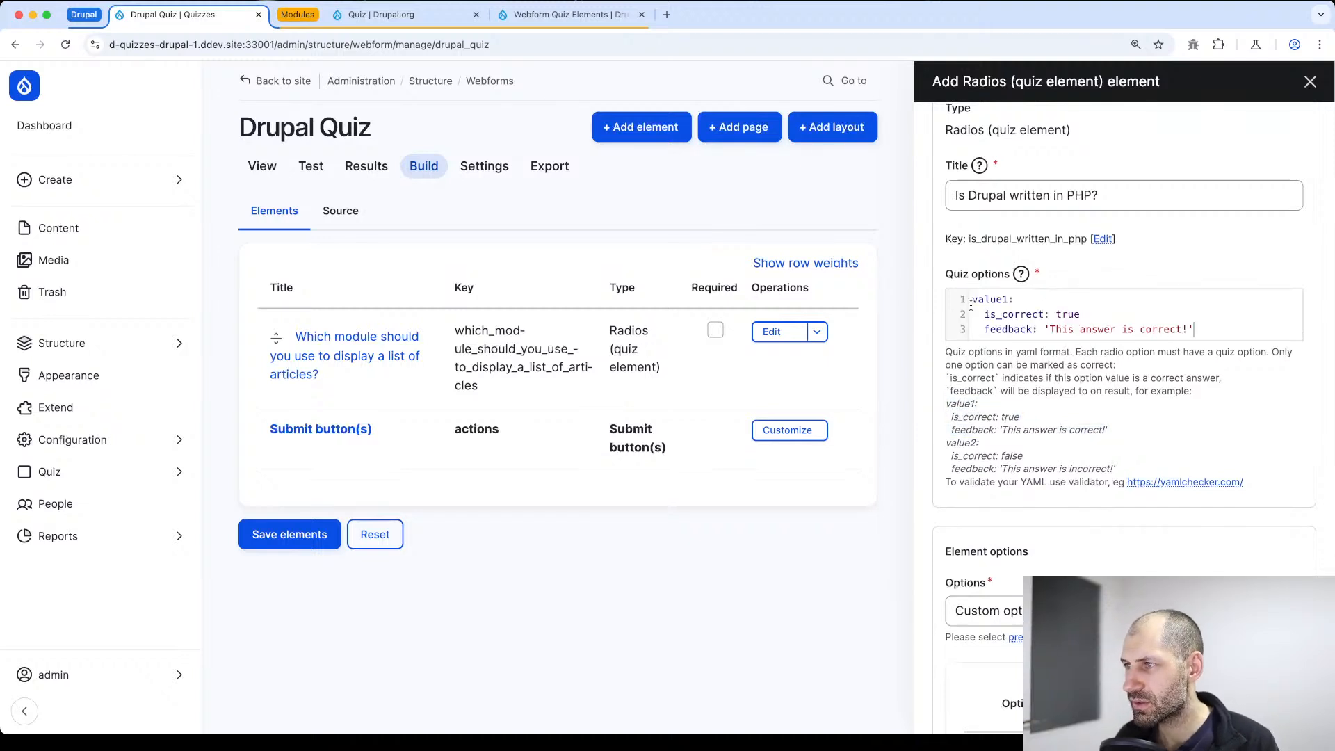
double_click(982, 301)
text(True:)
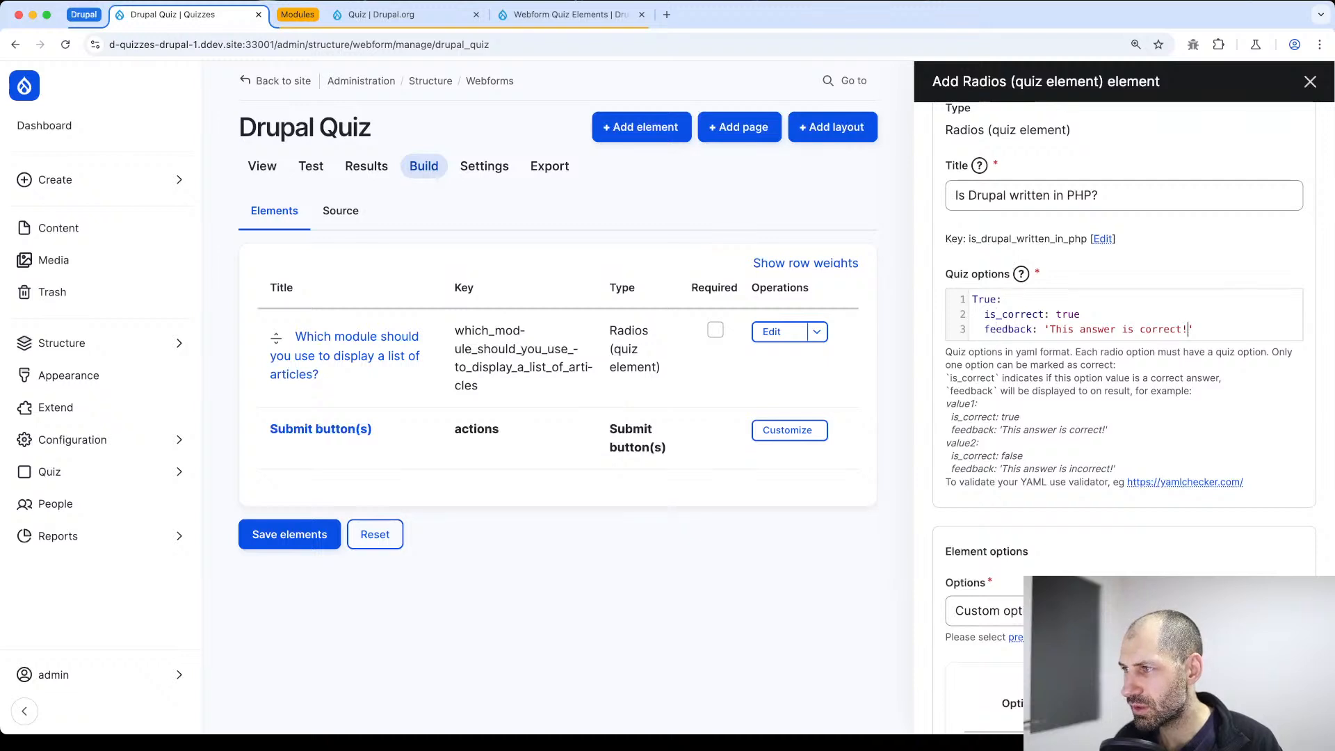
Copy the value2 example below the True entry in the quiz options and rename its key to False
key(super+a)
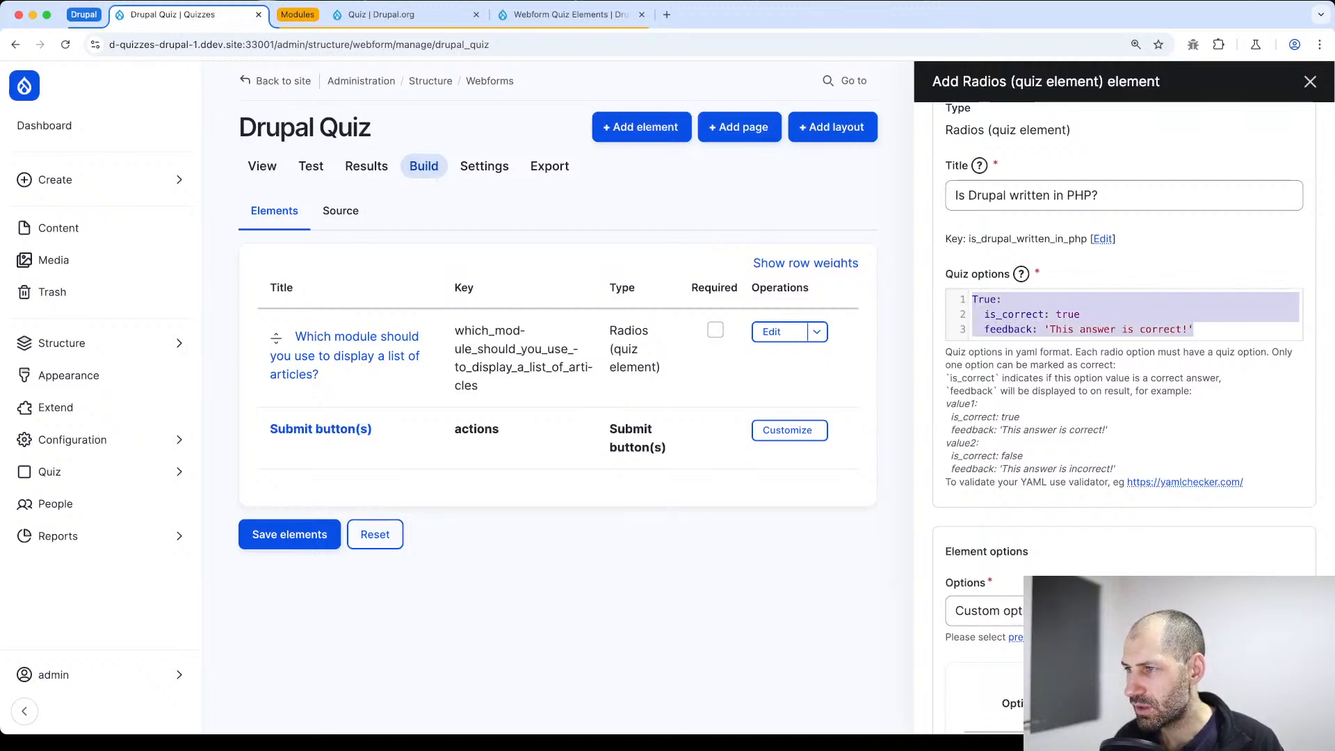
drag(1127, 469, 951, 440)
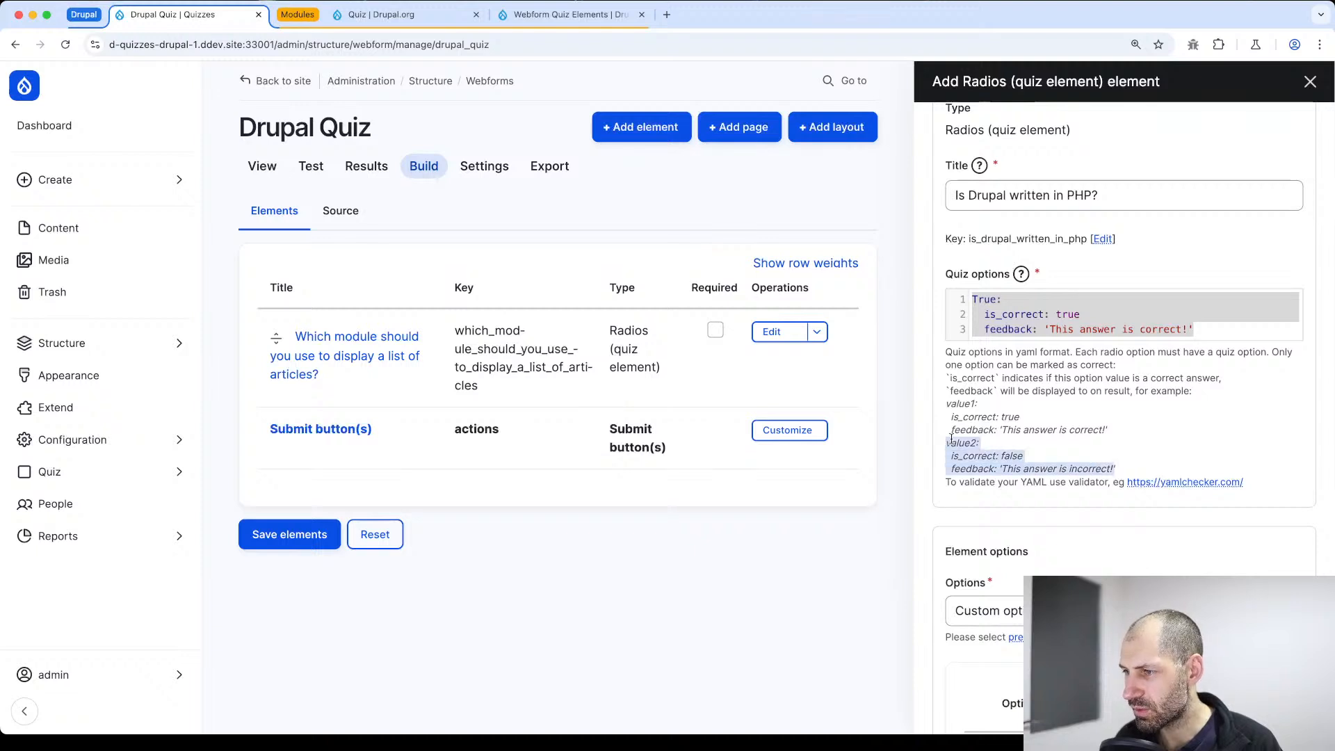
click(1227, 329)
key(Return)
key(super+v)
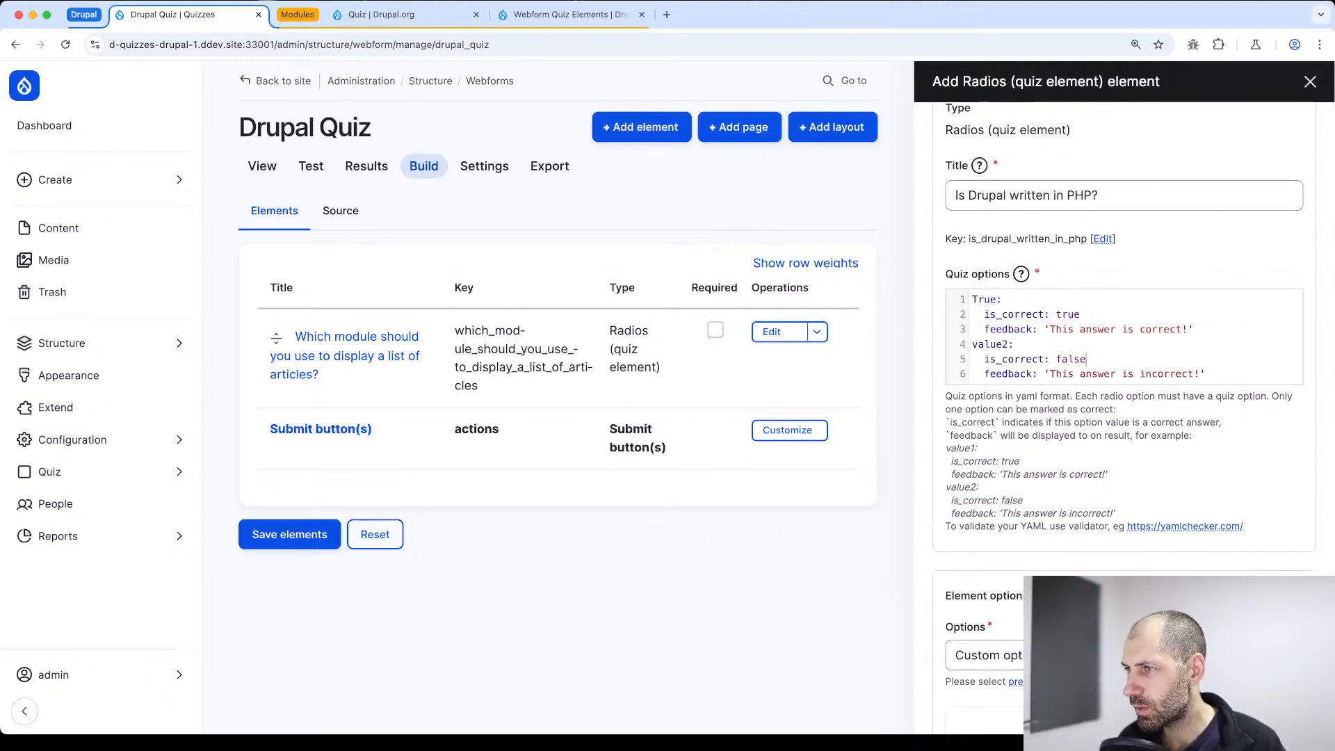
key(BackSpace)
key(BackSpace)
key(BackSpace)
key(BackSpace)
key(BackSpace)
key(BackSpace)
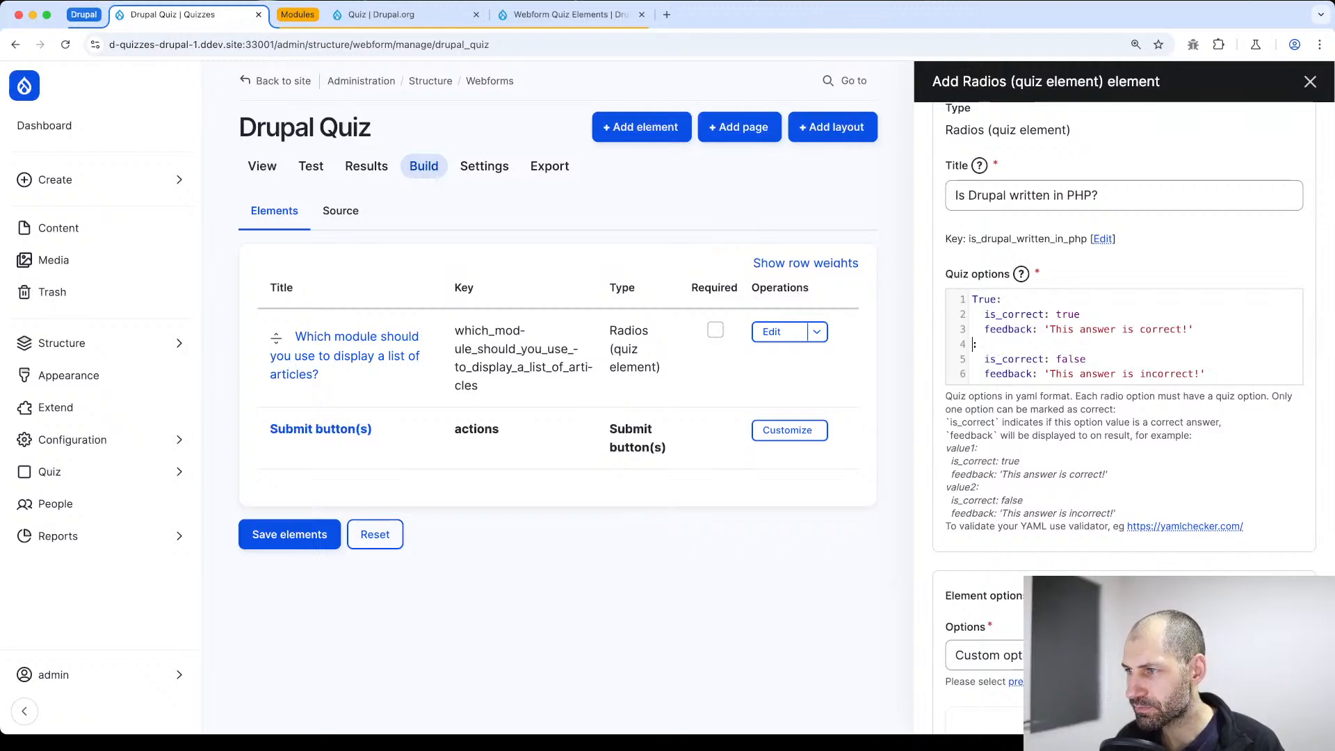
text(False)
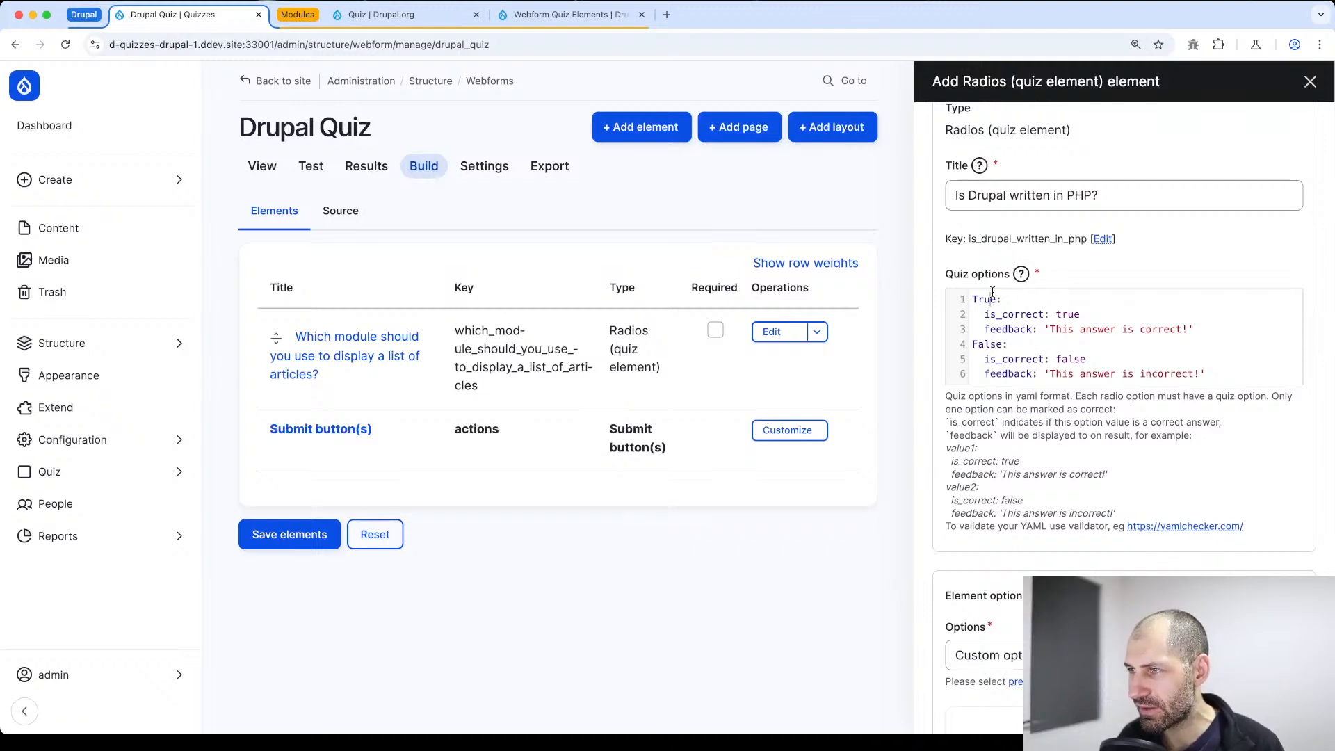
Check the True and False option values and try to save the PHP question element
scroll(1036, 348, down, 5)
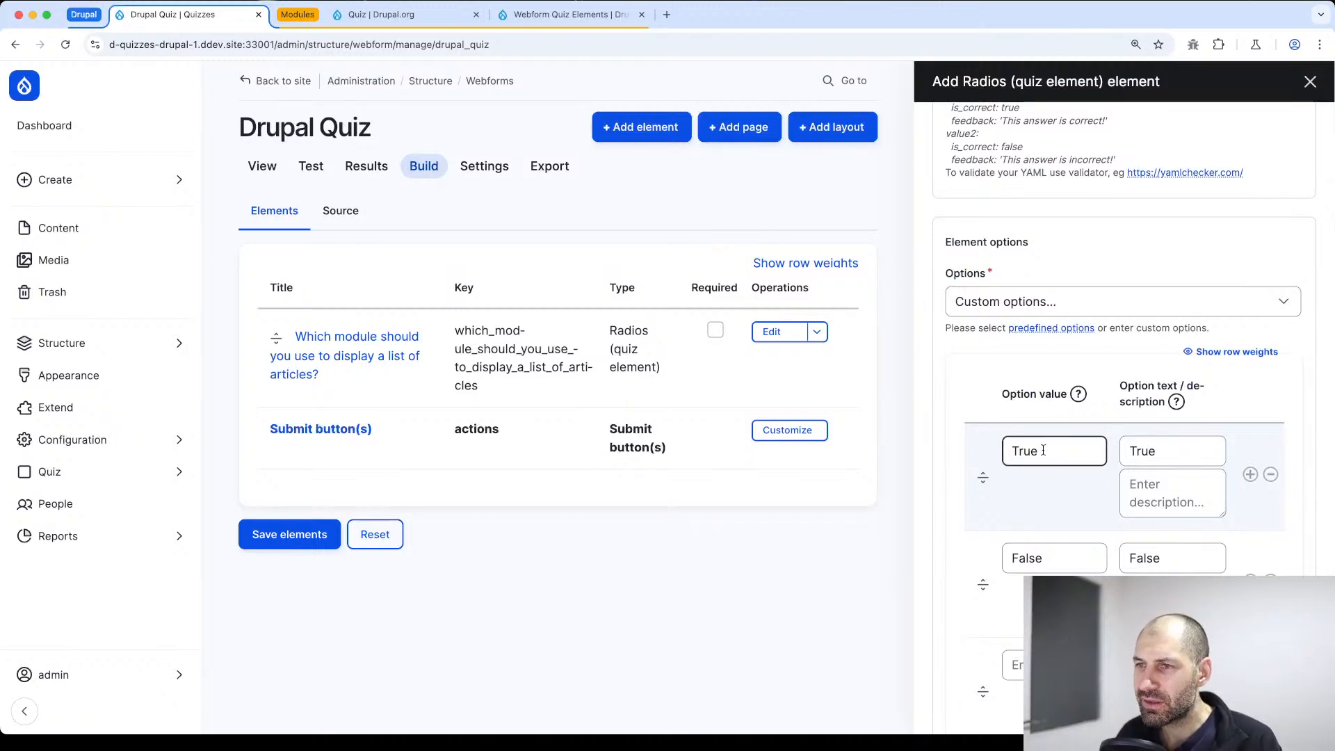
click(1056, 563)
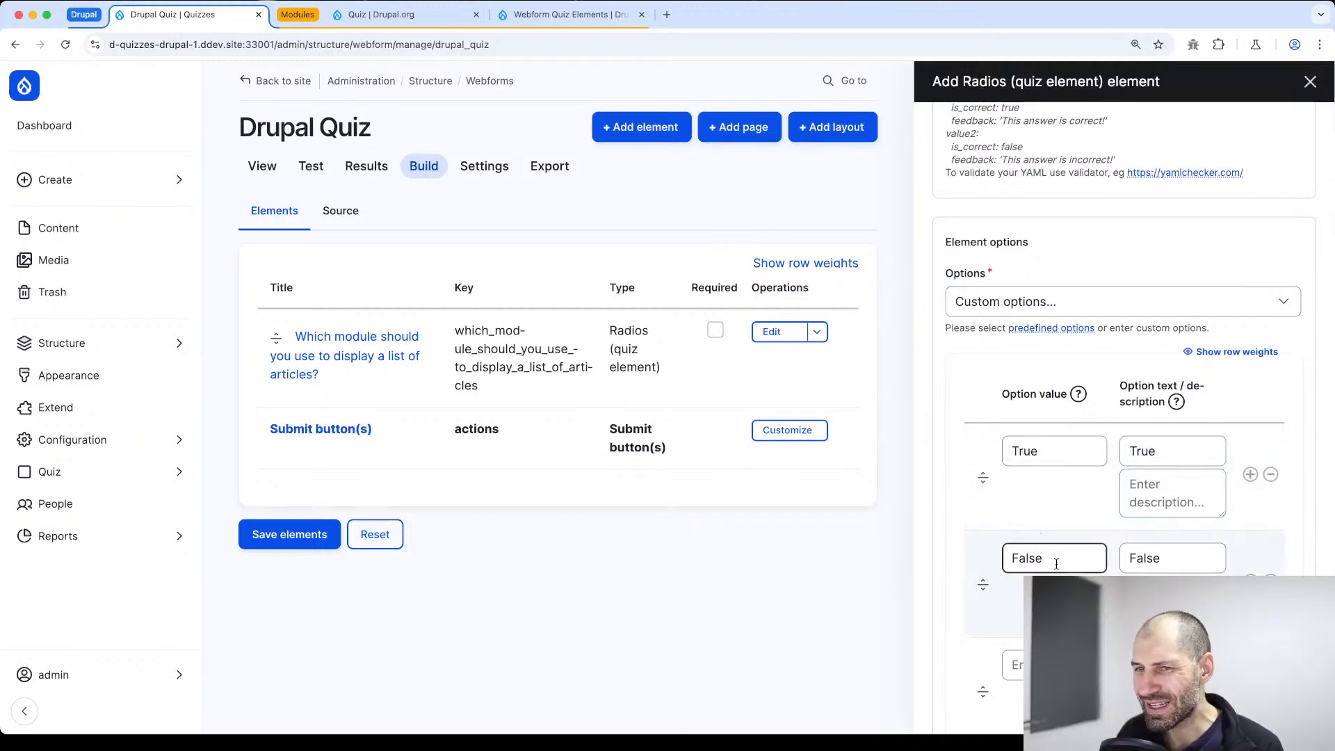
scroll(1044, 501, down, 7)
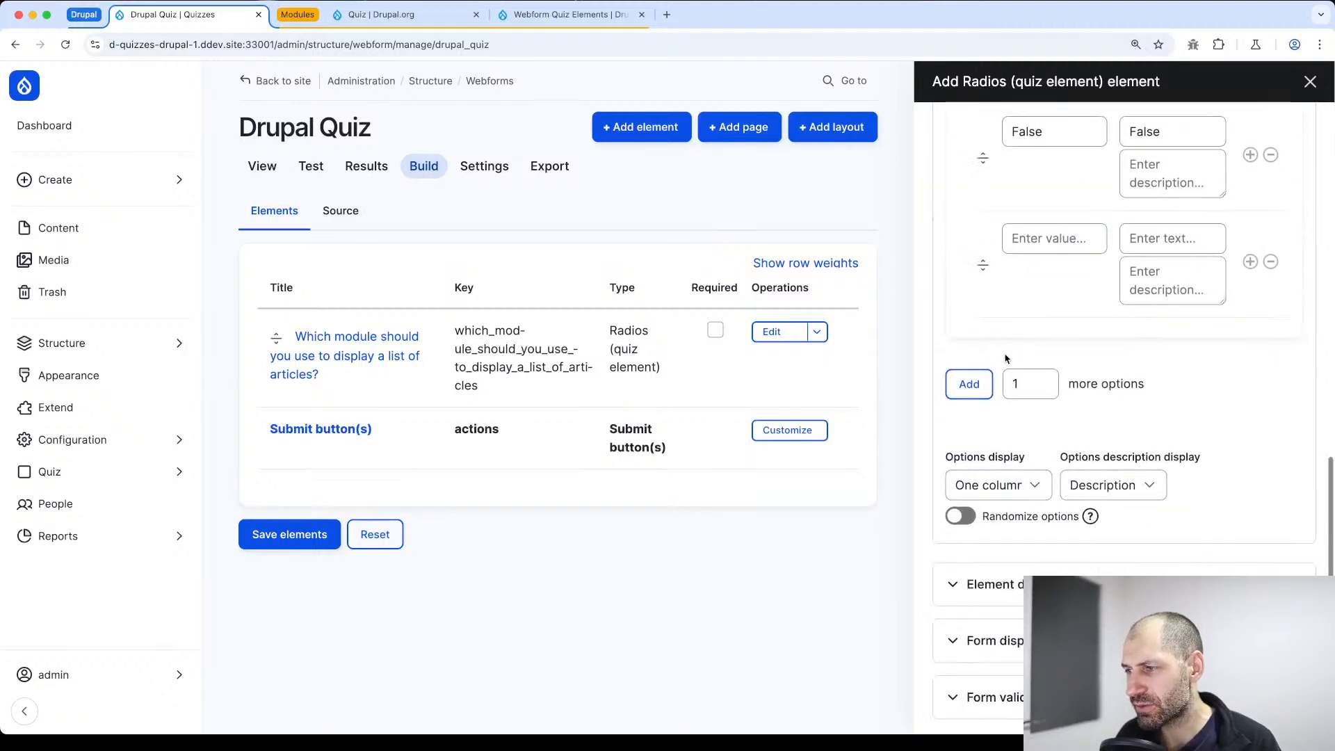
click(958, 695)
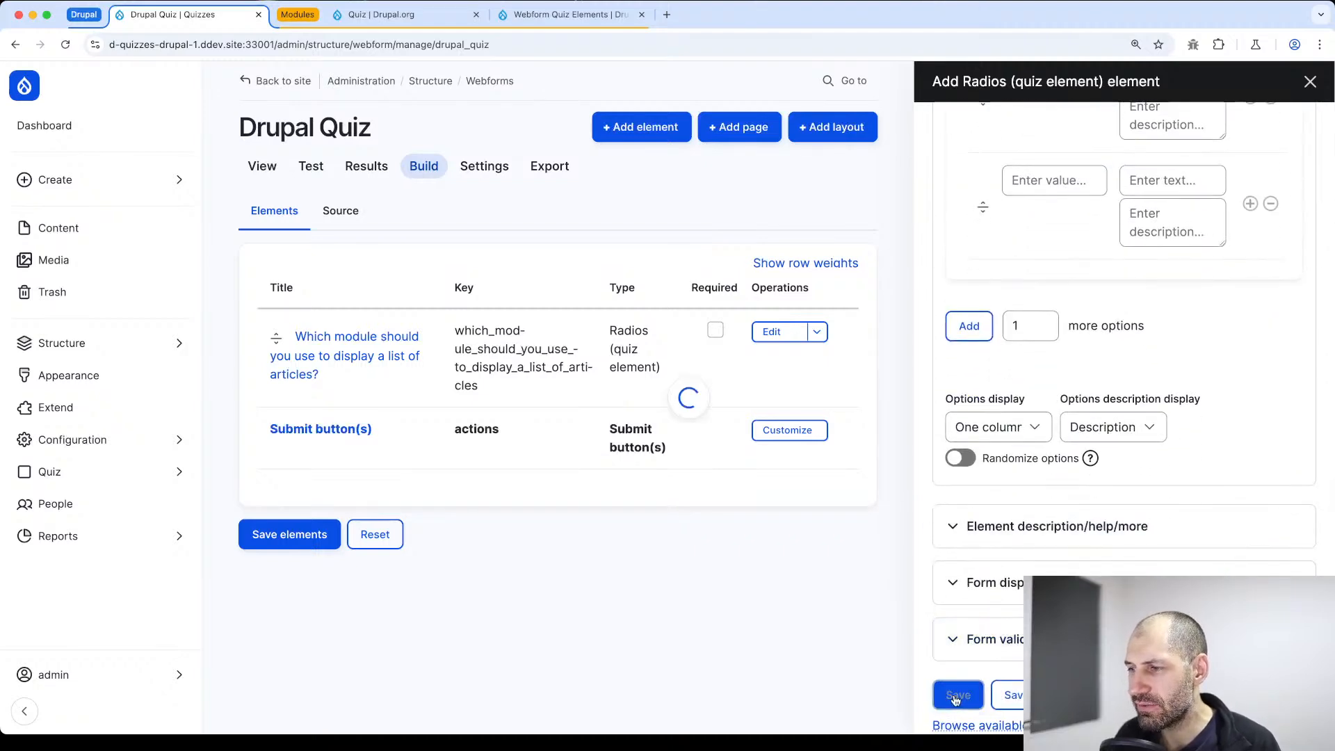
scroll(958, 541, down, 12)
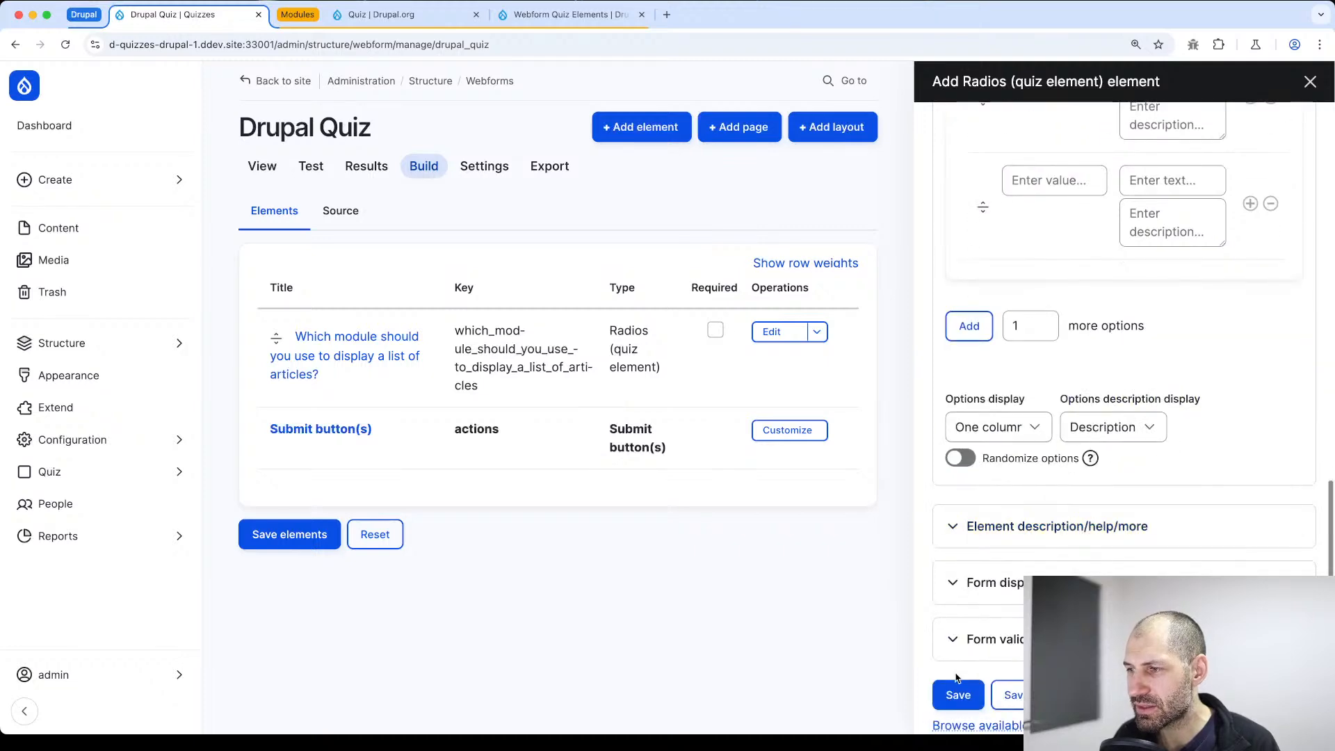
click(957, 695)
scroll(972, 704, down, 12)
click(957, 692)
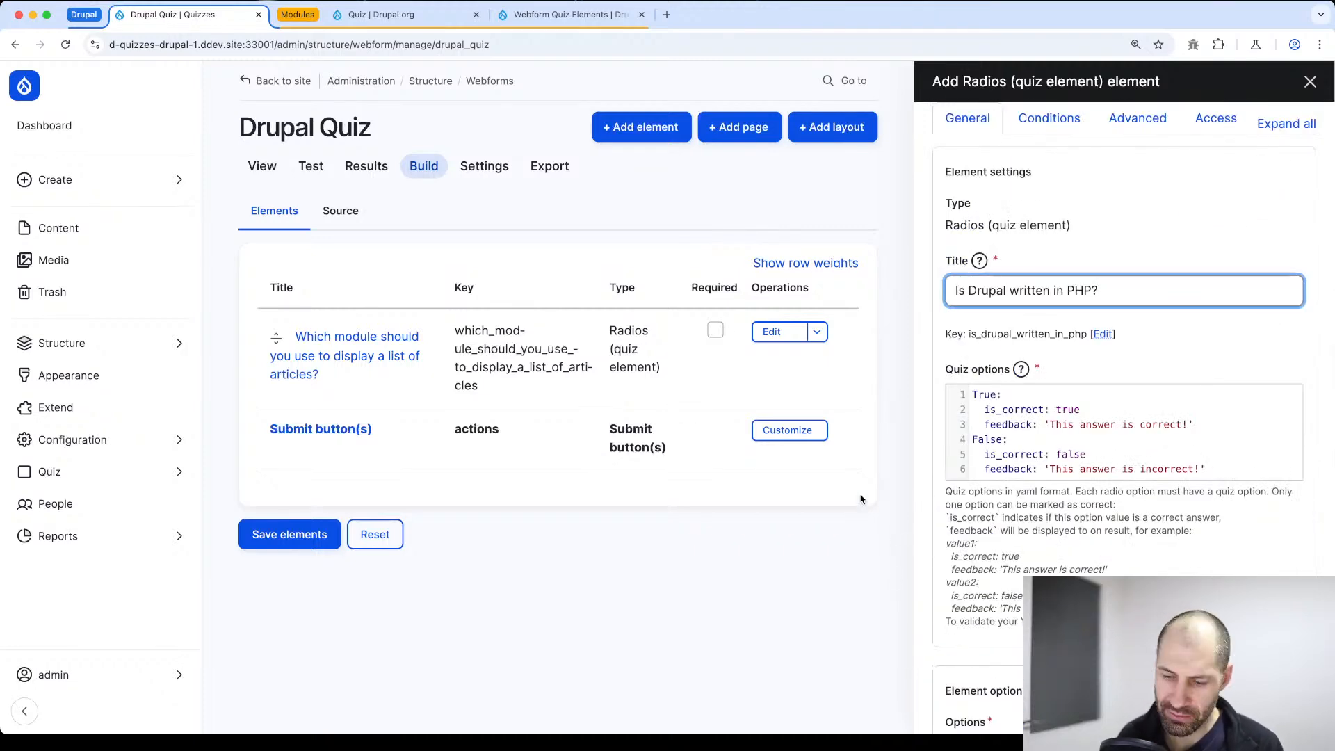
Inspect the details of the last Drupal.AjaxError in the browser console, then close the console
key(super+alt+j)
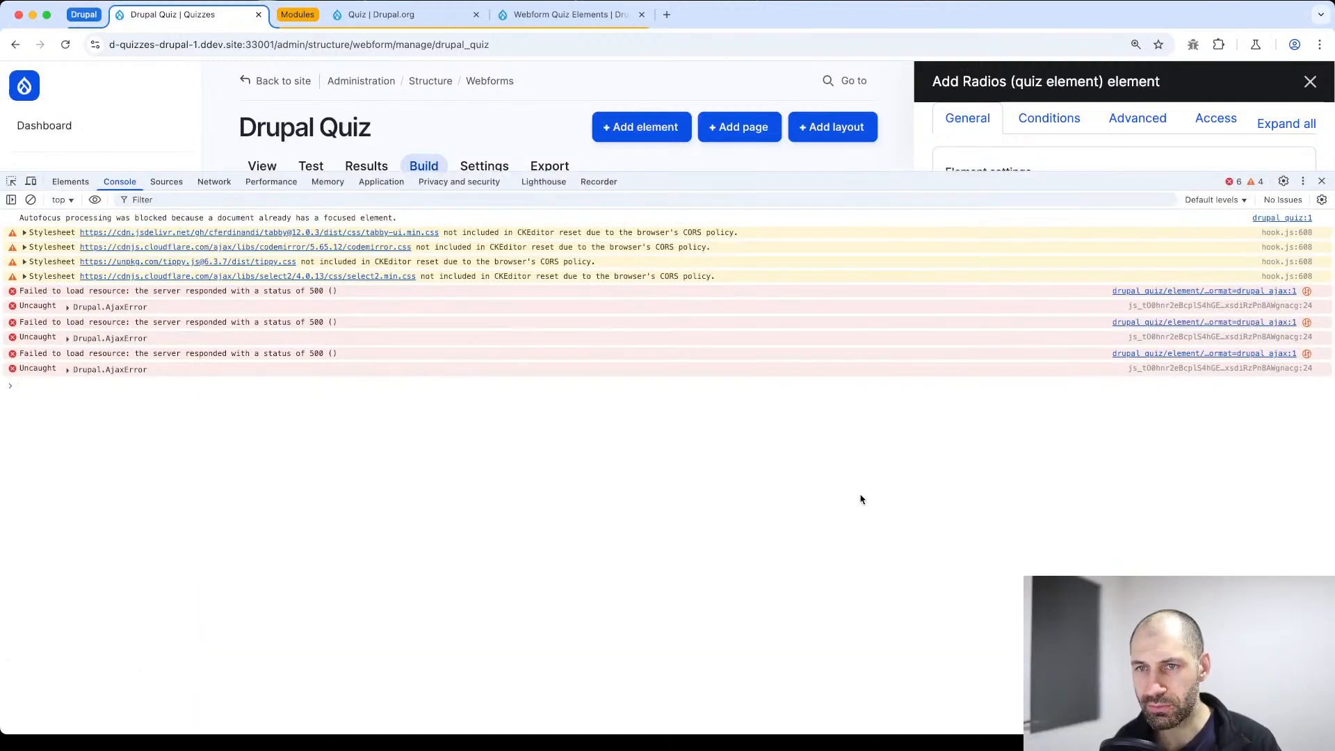
click(66, 370)
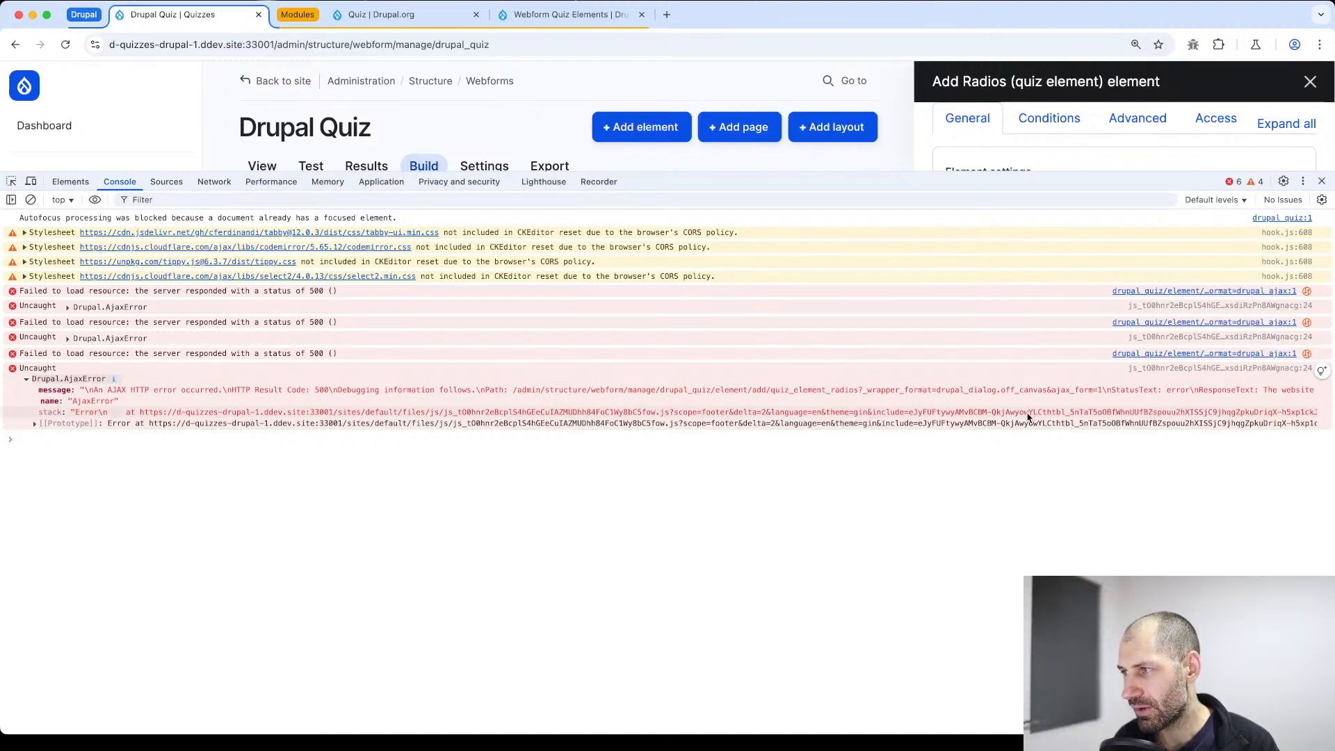
click(1322, 180)
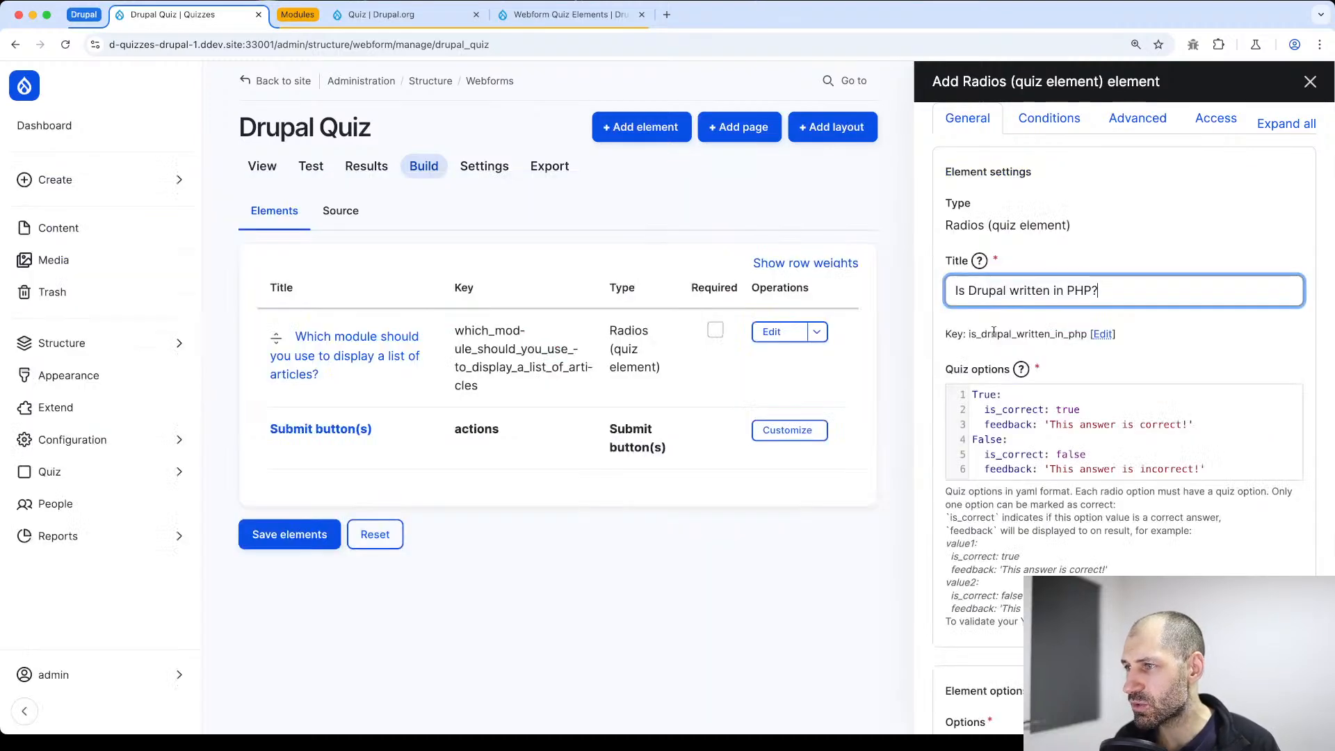
Change the PHP question's option values to phpTrue and phpFalse, keeping True as the first option's text
double_click(980, 395)
double_click(985, 440)
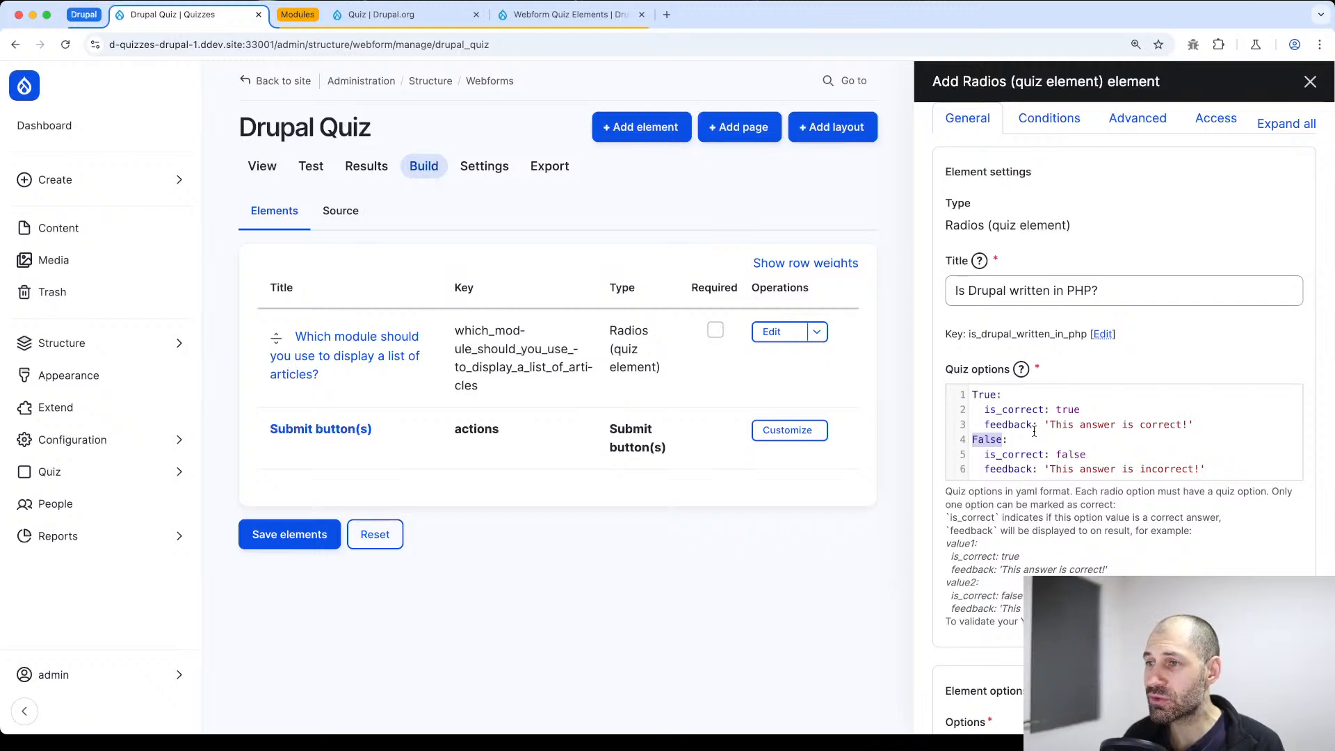
double_click(979, 395)
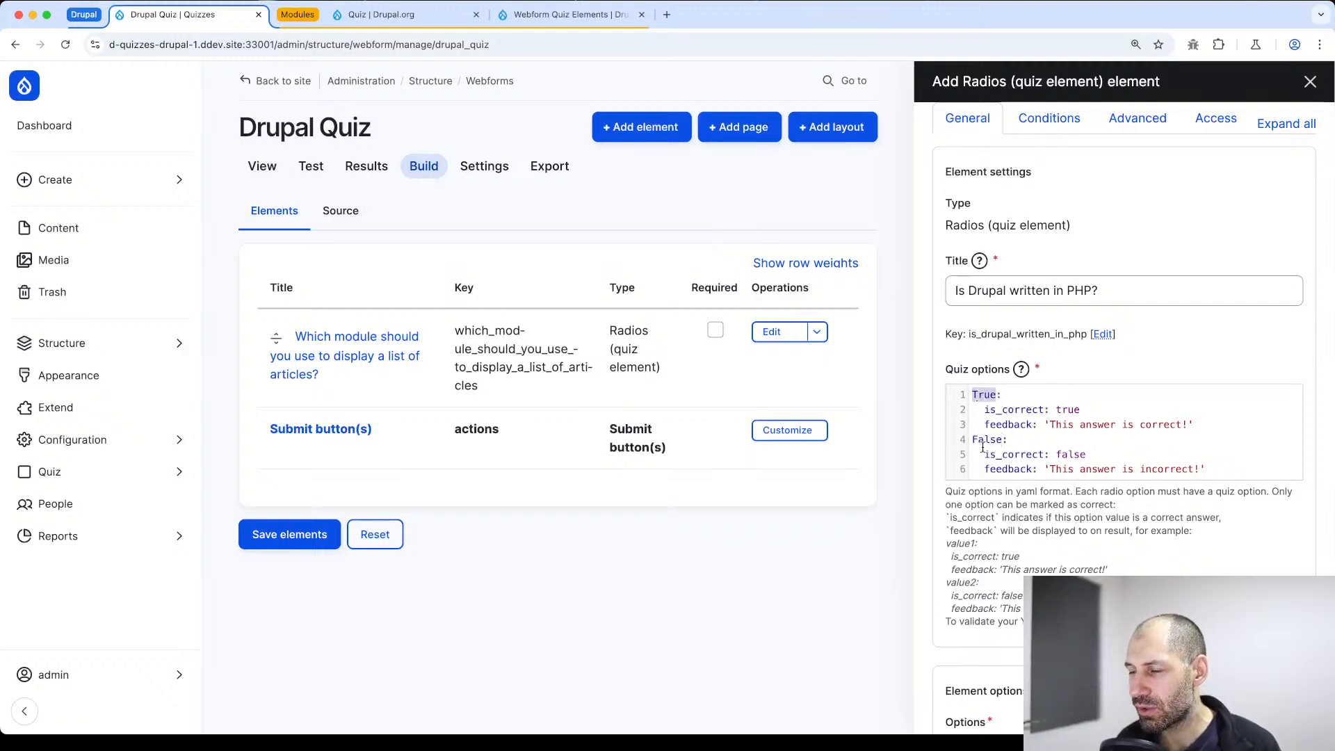
scroll(983, 449, down, 5)
click(1059, 518)
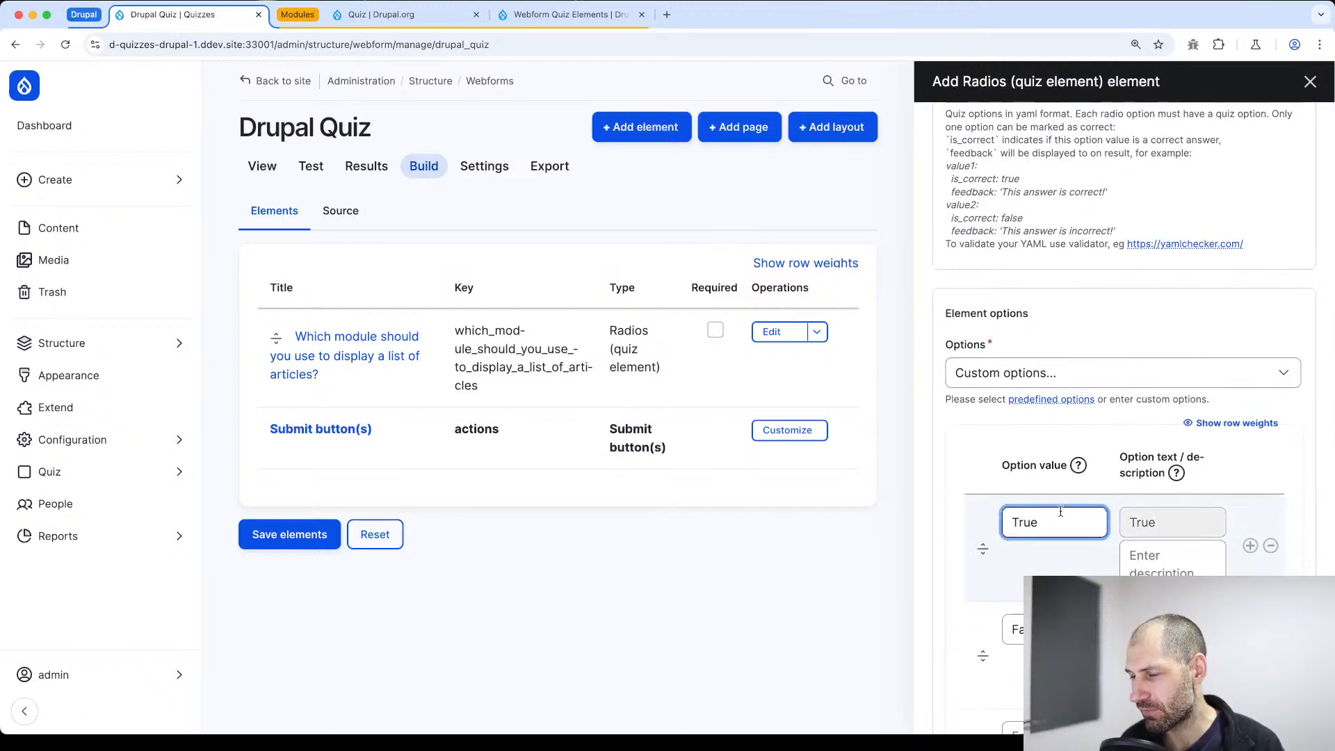
key(Home)
text(php)
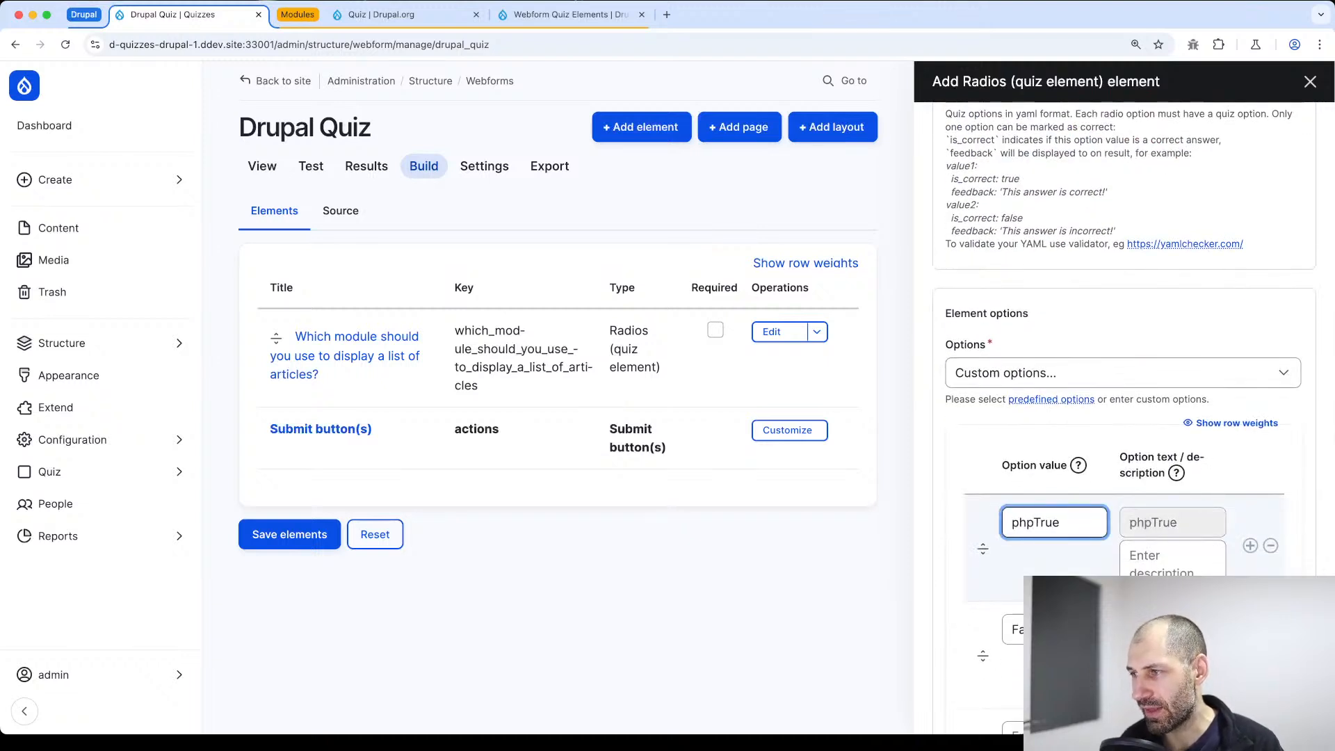
click(1054, 630)
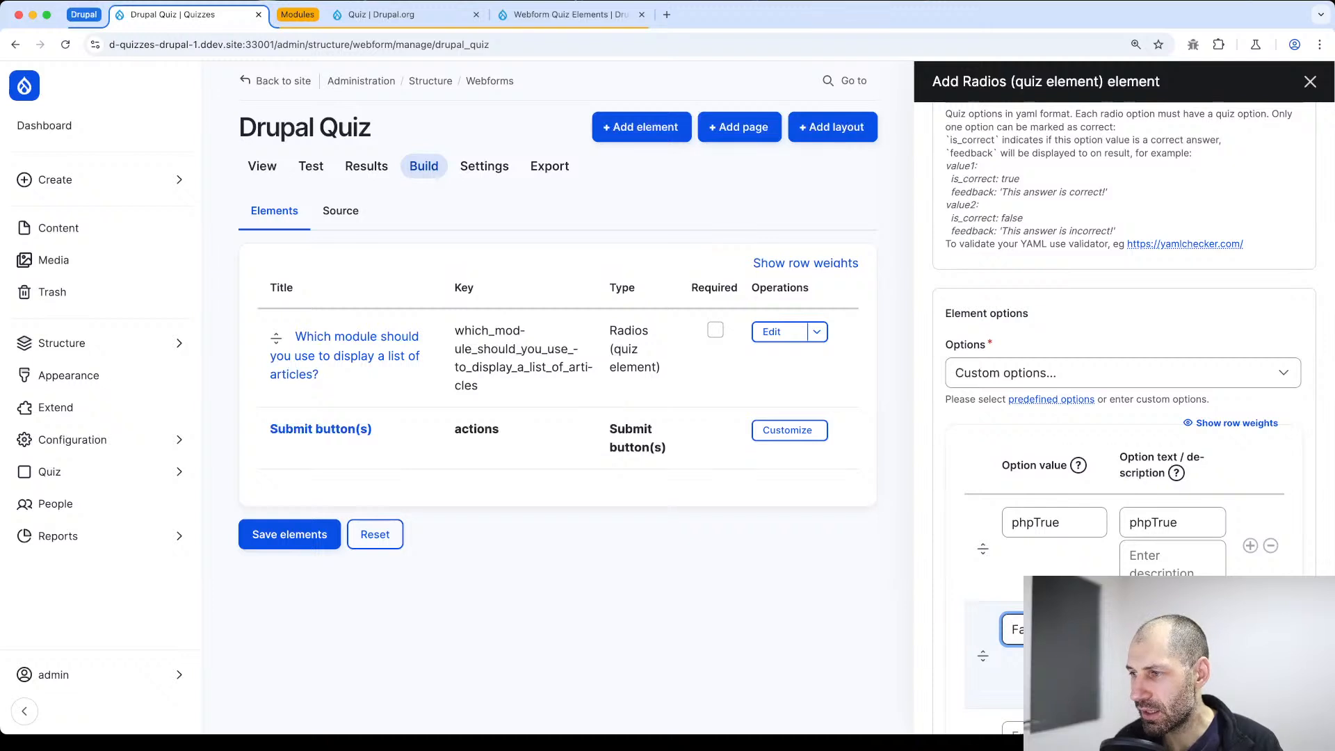
drag(1152, 528, 1134, 526)
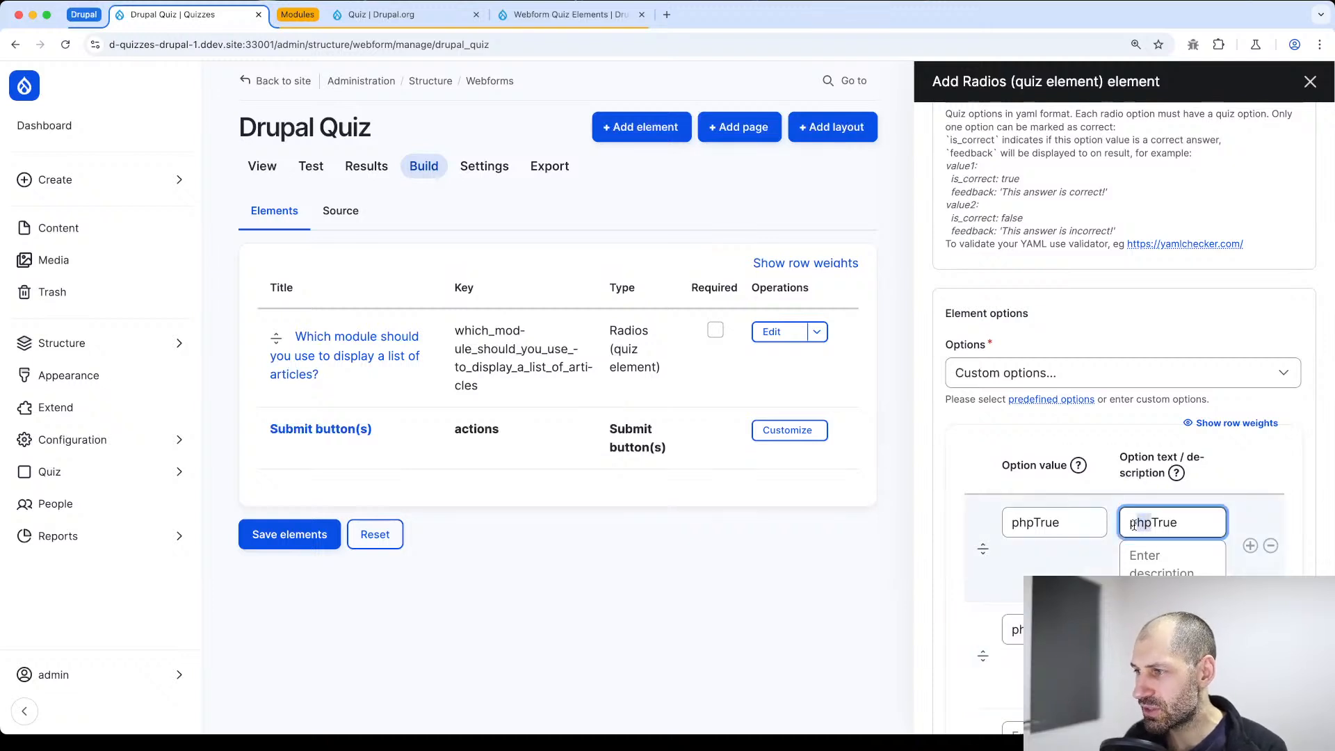
key(BackSpace)
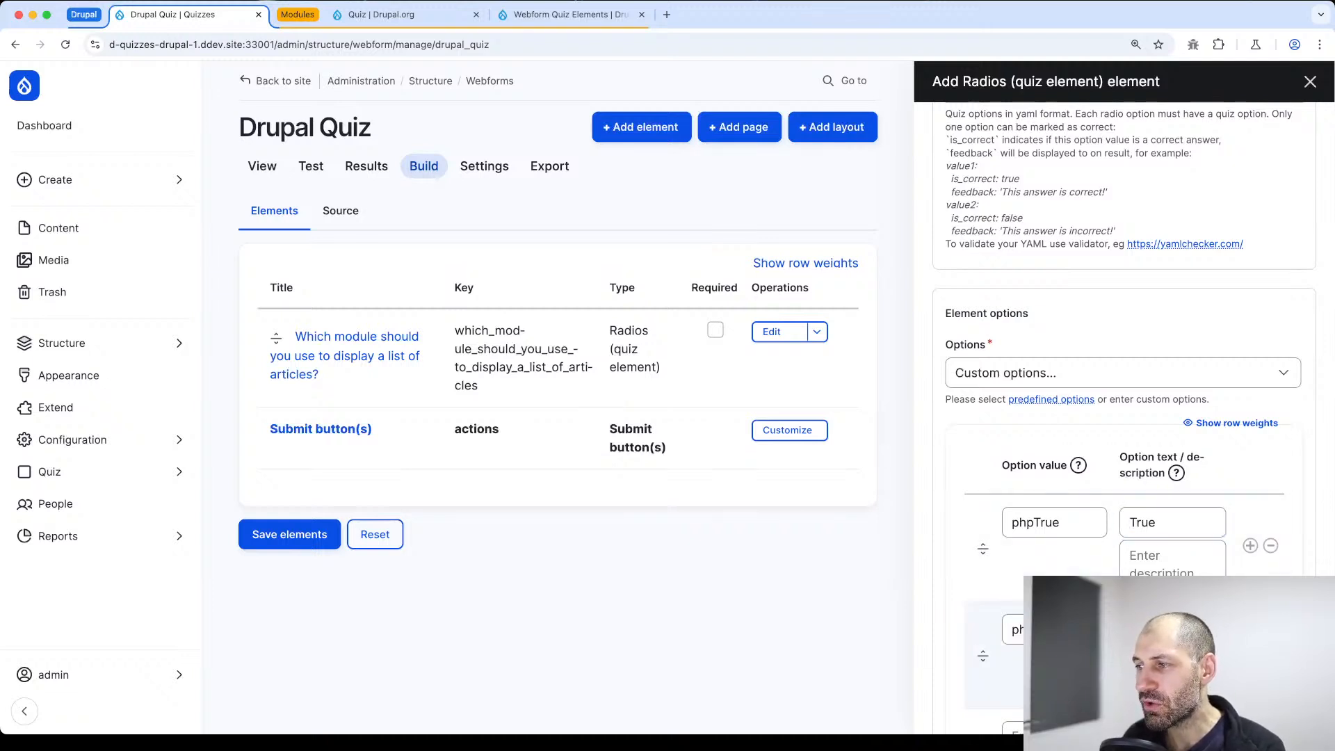
Rename the quiz options' YAML keys to phpTrue and phpFalse, then save the question and the webform elements
scroll(1113, 417, up, 4)
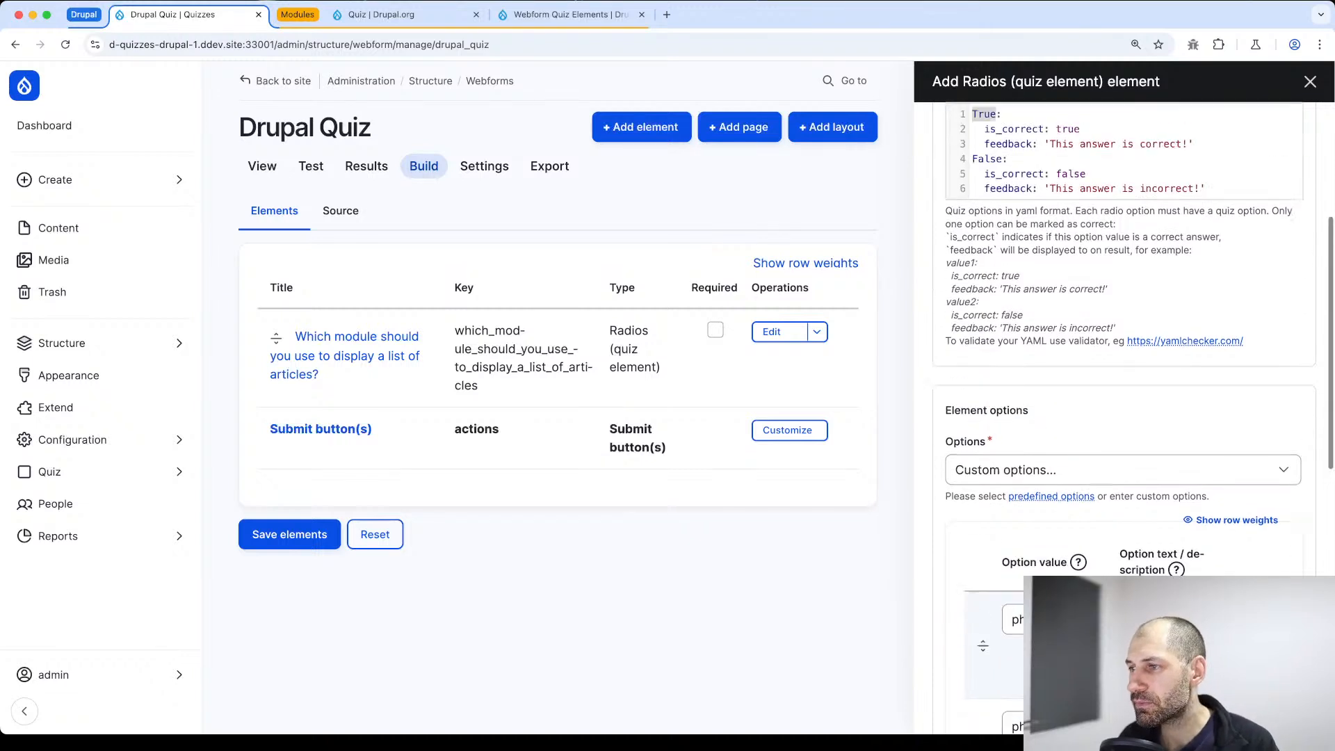
double_click(981, 153)
key(Left)
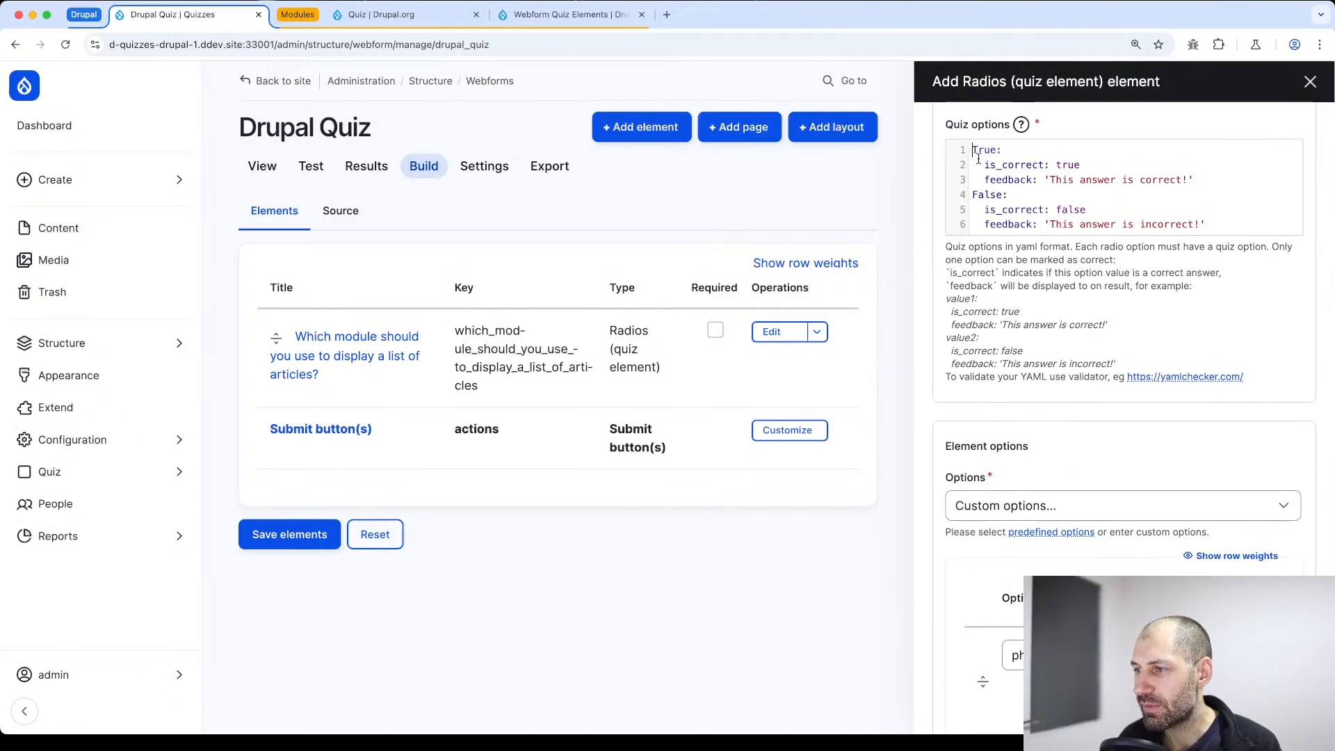
text(php)
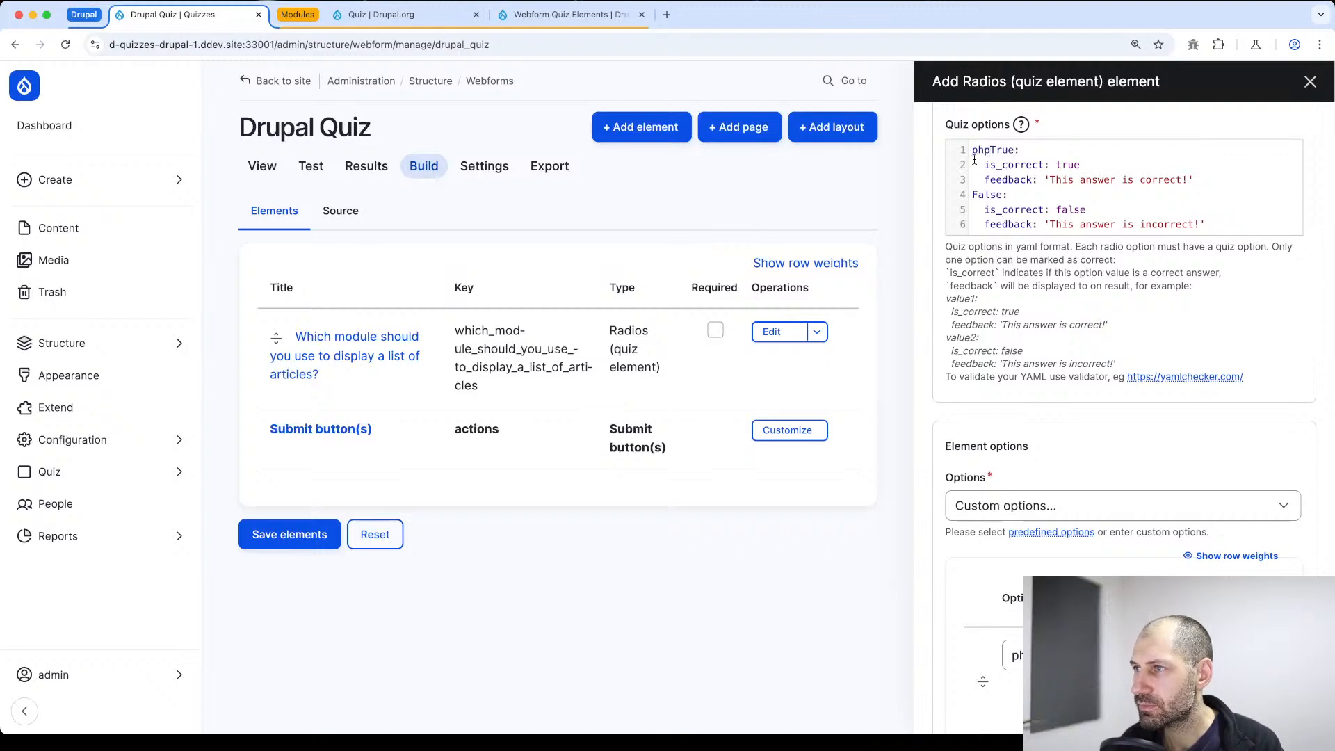
click(973, 194)
text(php)
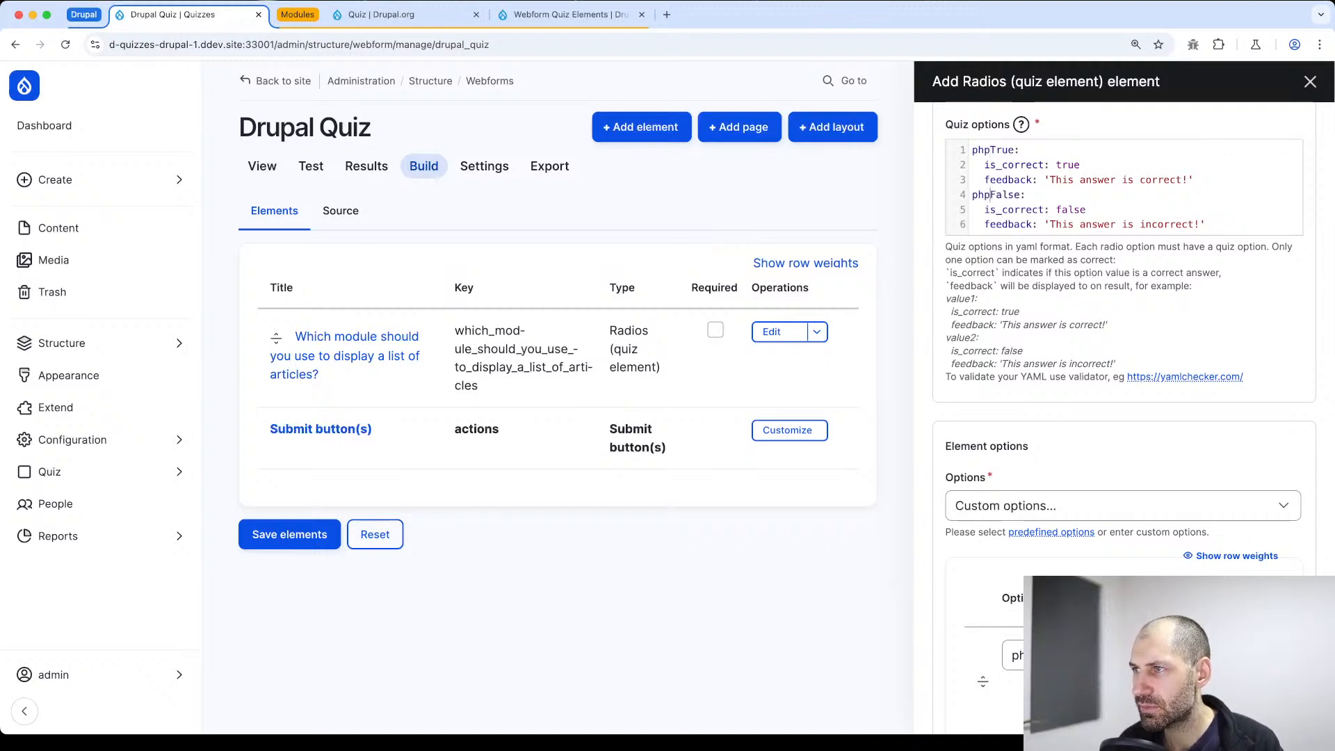
scroll(973, 195, down, 10)
click(955, 692)
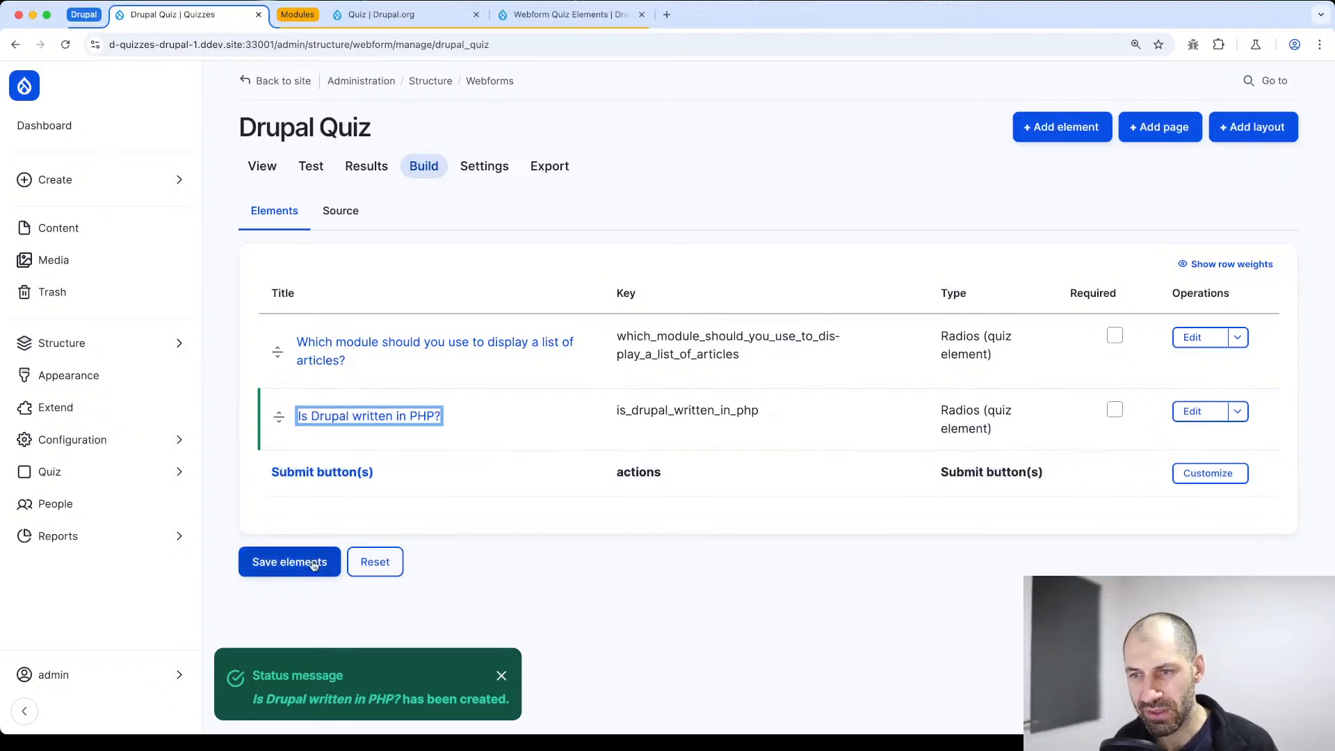
click(314, 564)
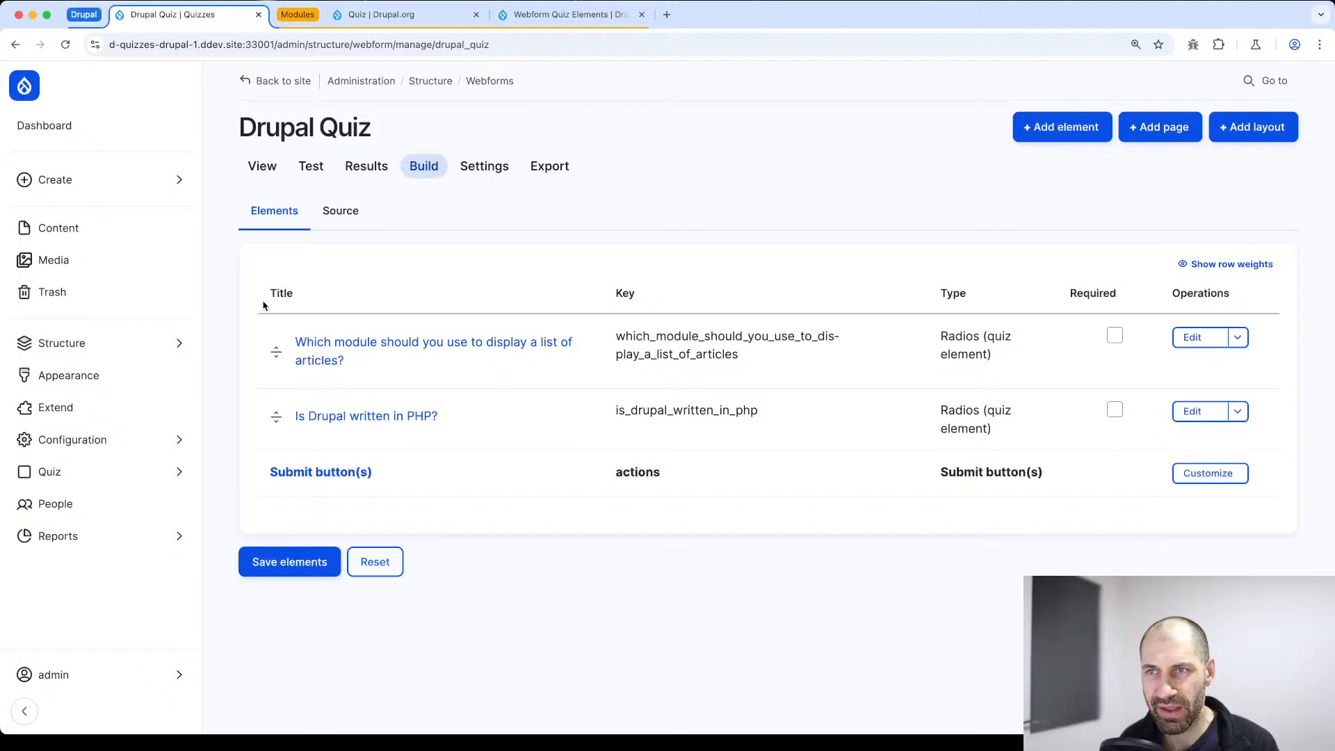
View the Drupal Quiz form, submit it with both questions unanswered, and return to the form
click(261, 169)
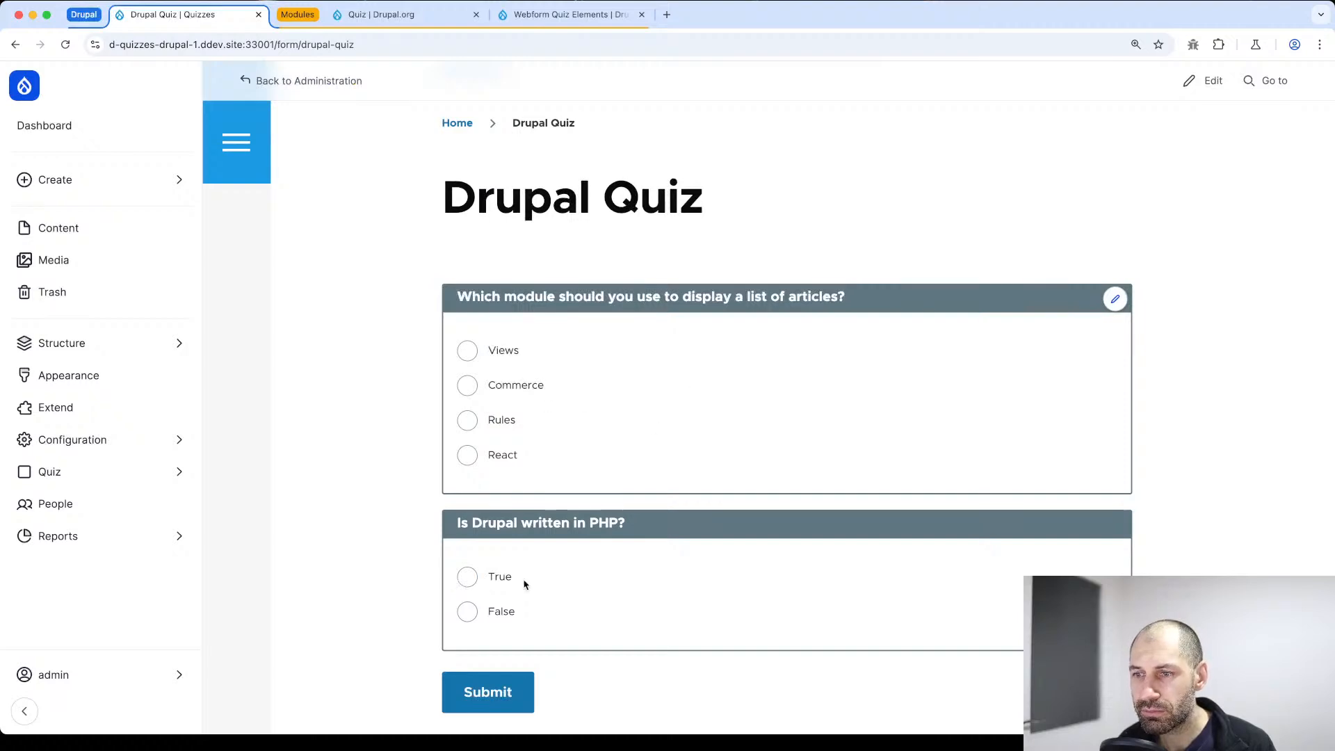
click(487, 691)
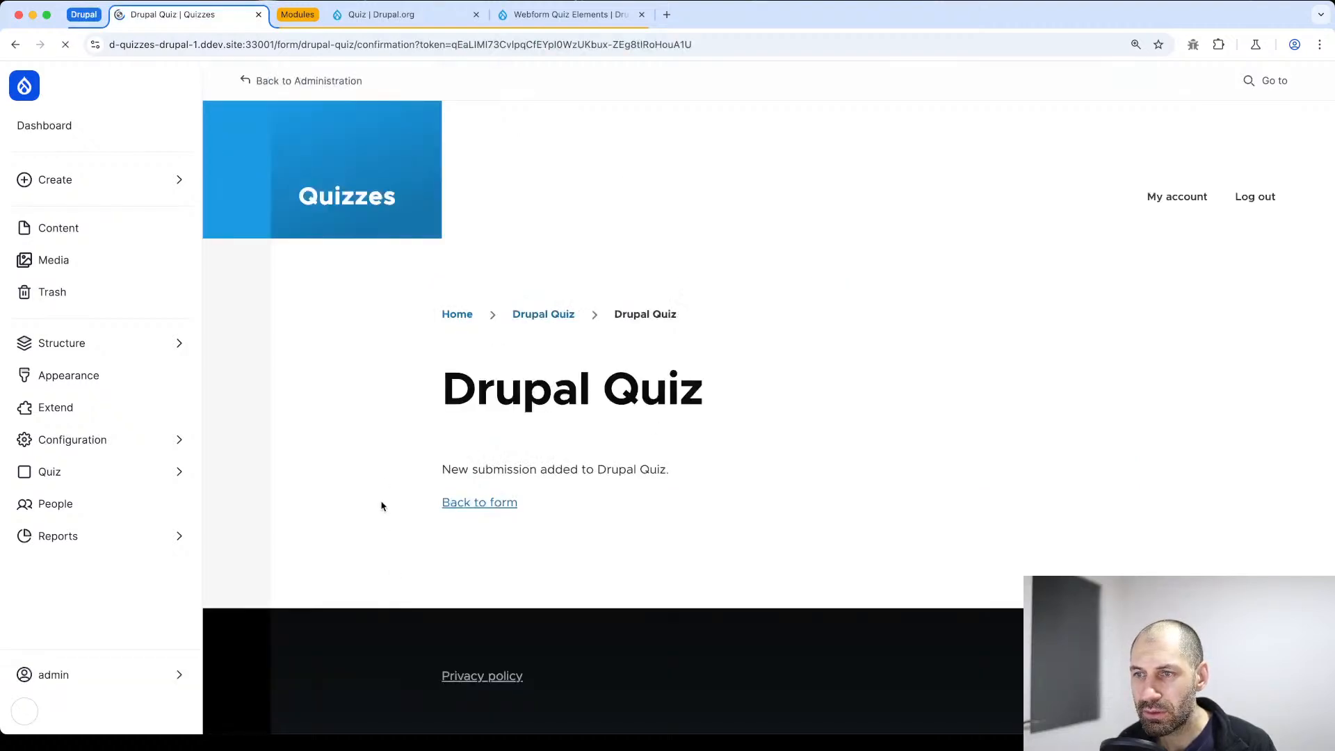
click(485, 511)
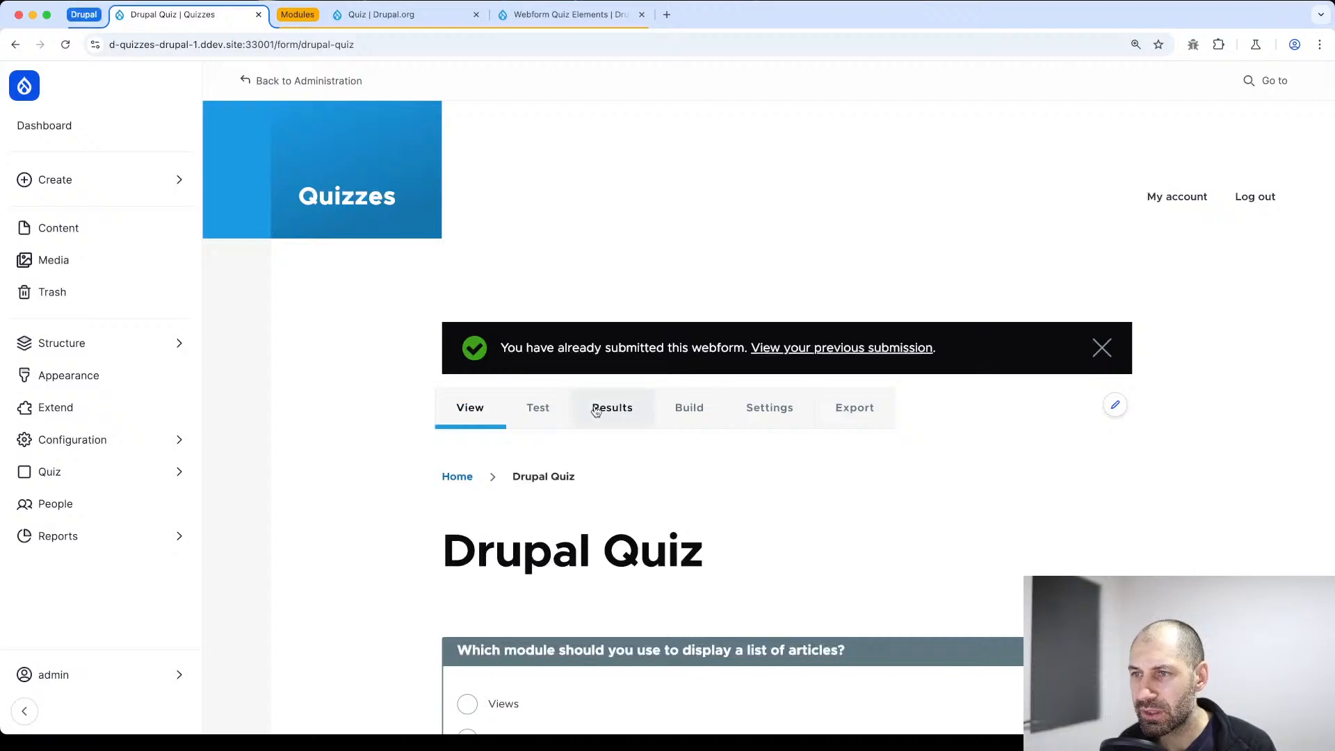
Delete the blank test submission from the Drupal Quiz results and confirm the deletion
click(596, 411)
click(277, 549)
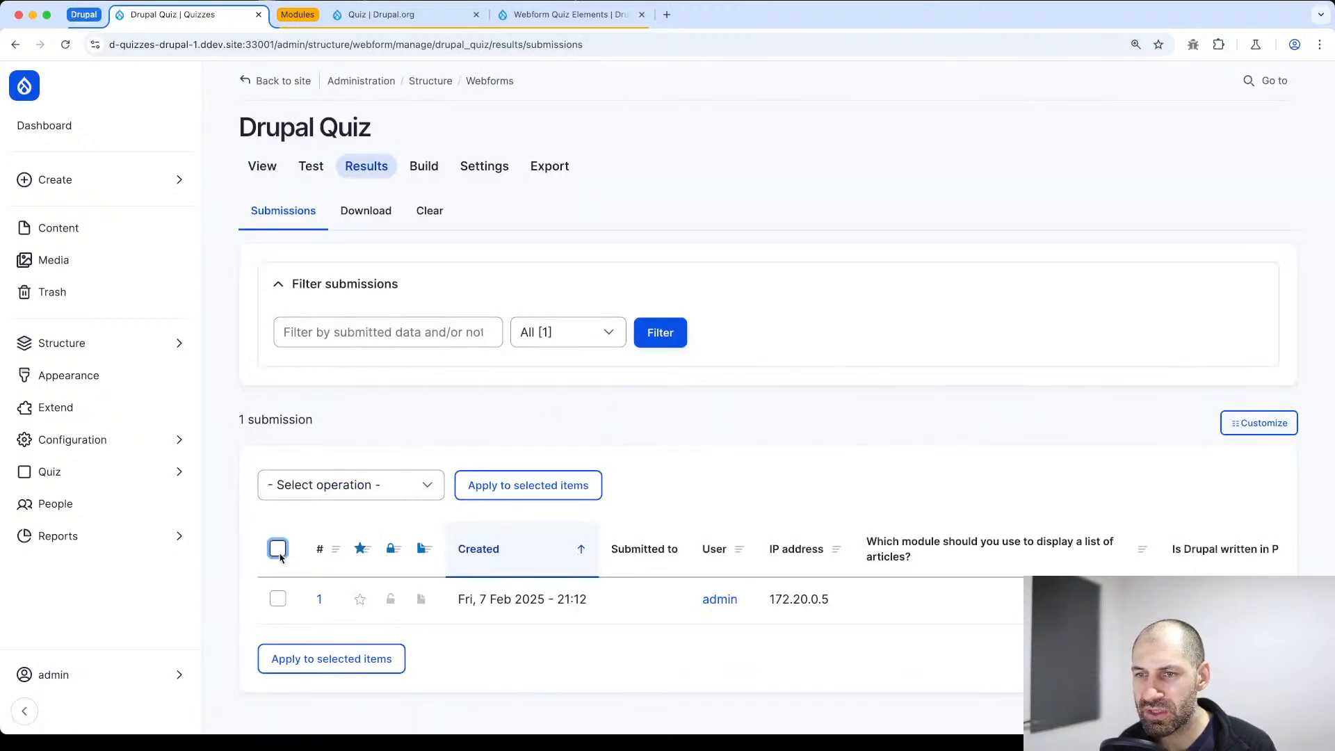
click(413, 494)
click(389, 576)
click(526, 489)
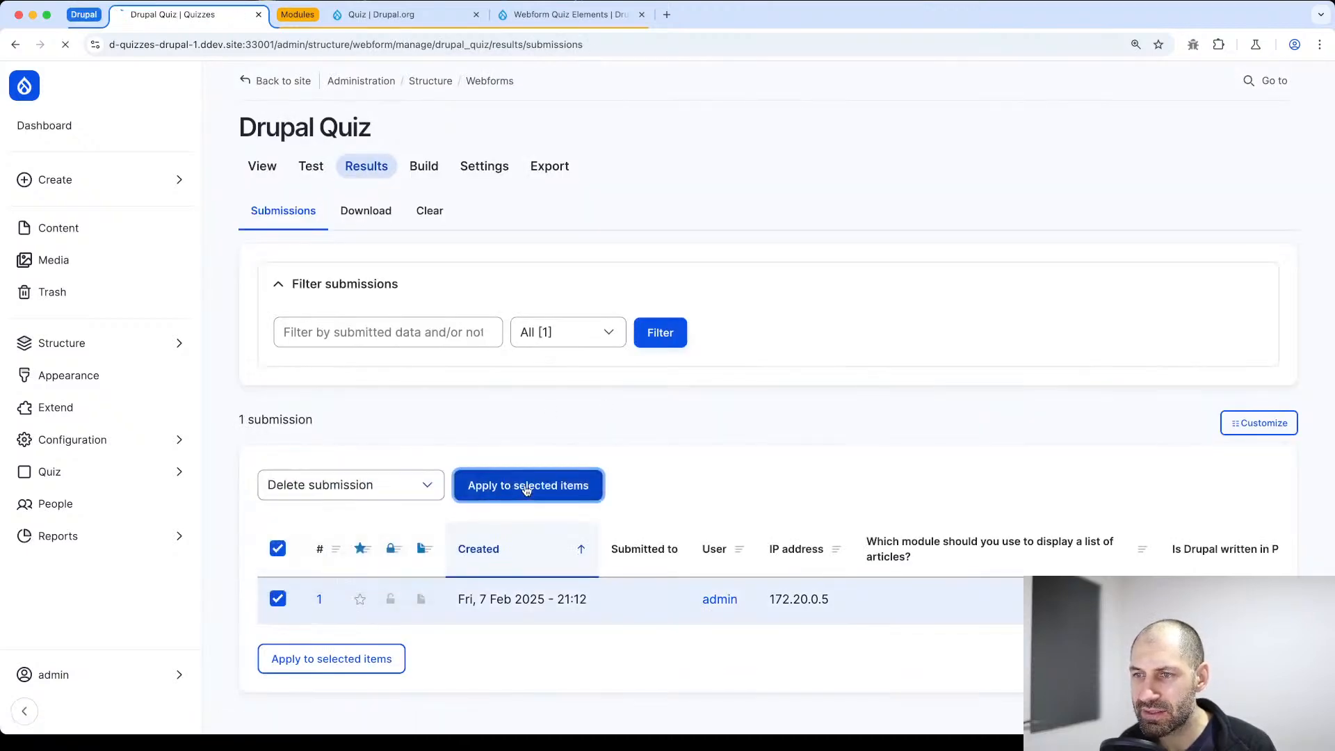
click(267, 487)
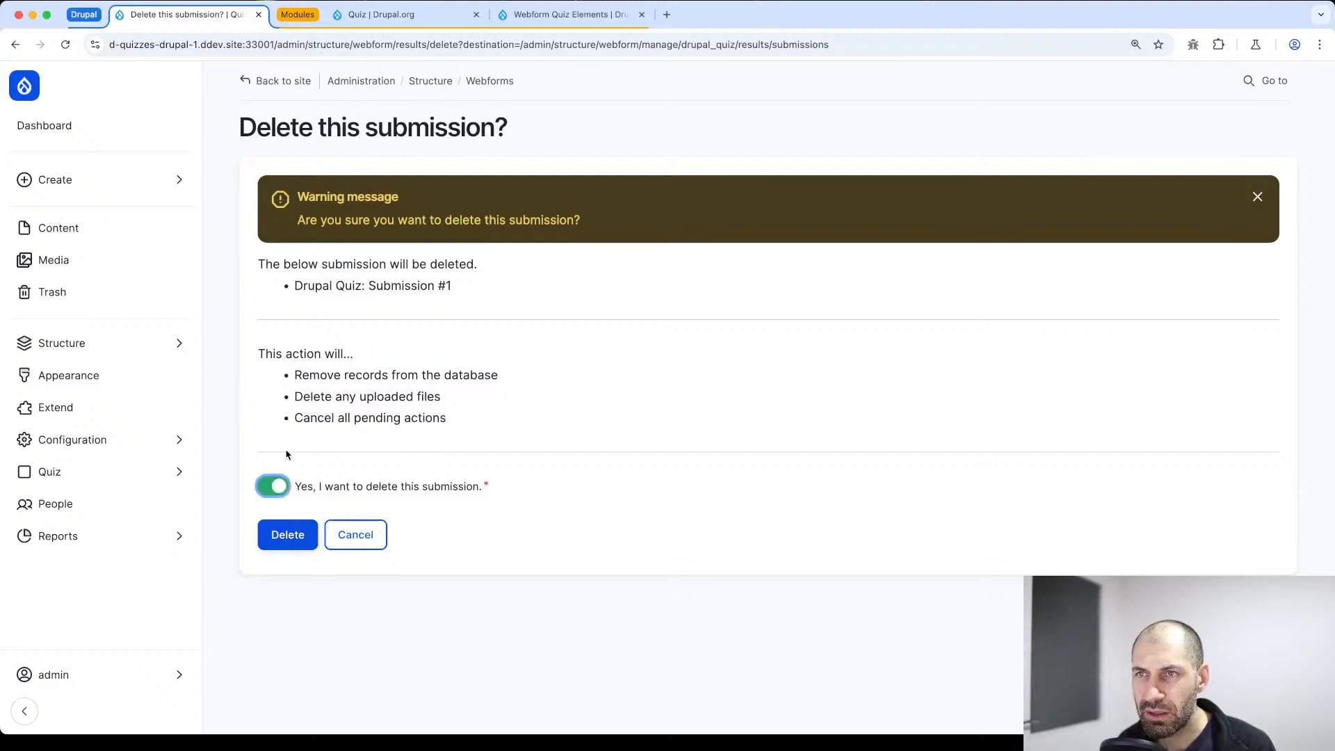
click(275, 536)
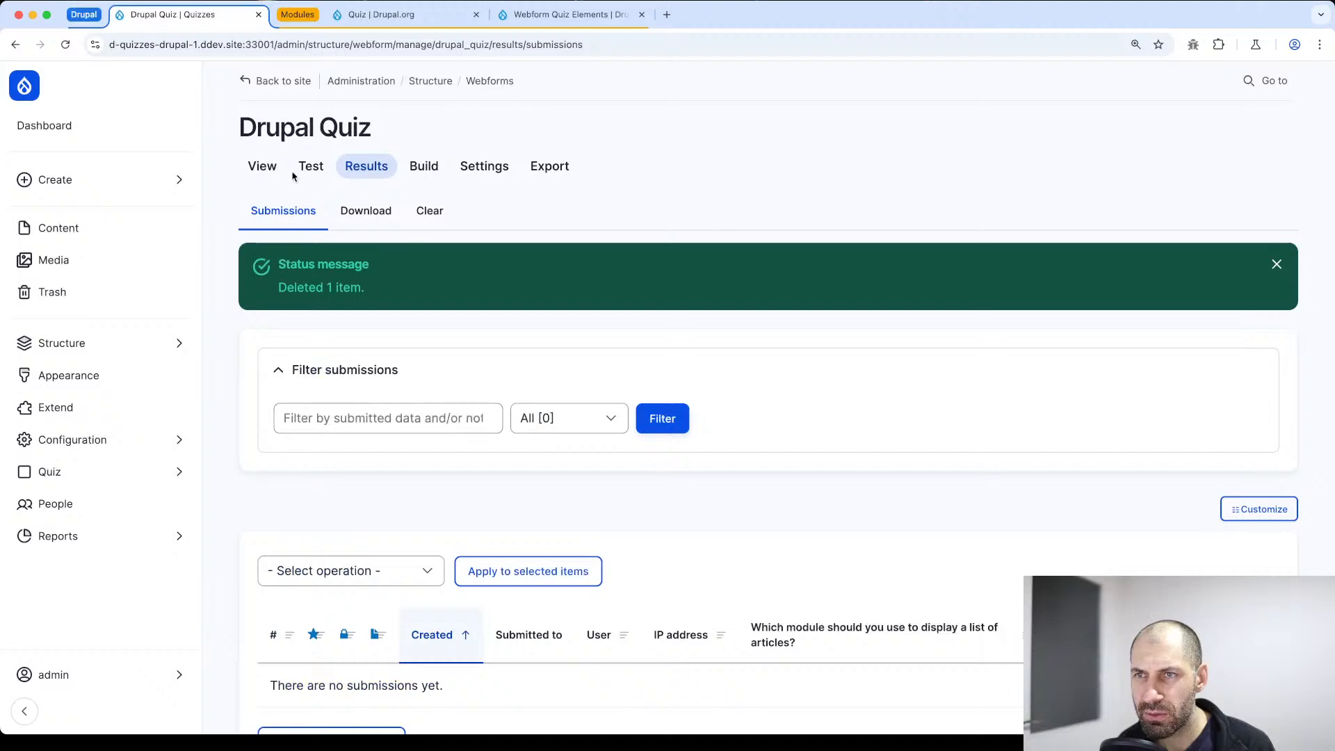
Make both quiz questions required in the webform build and save the elements
click(424, 166)
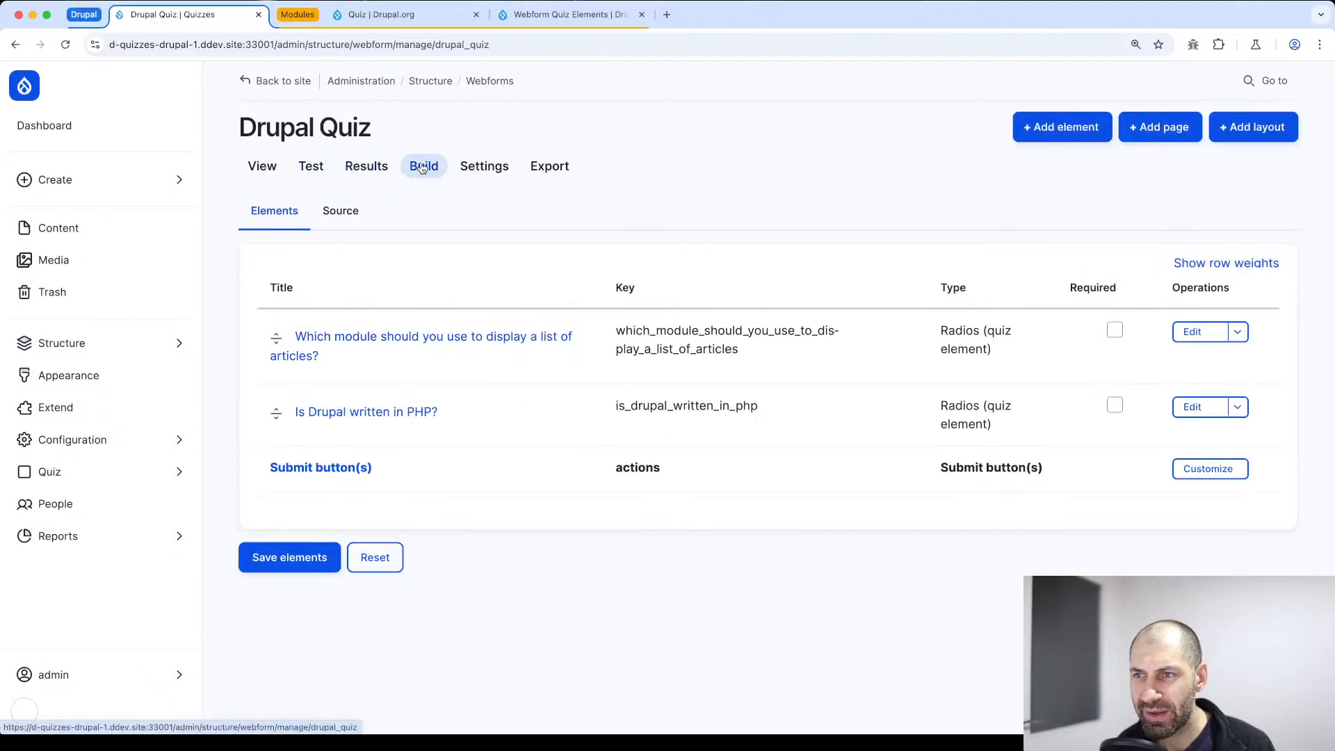
click(1115, 331)
click(1115, 405)
click(276, 560)
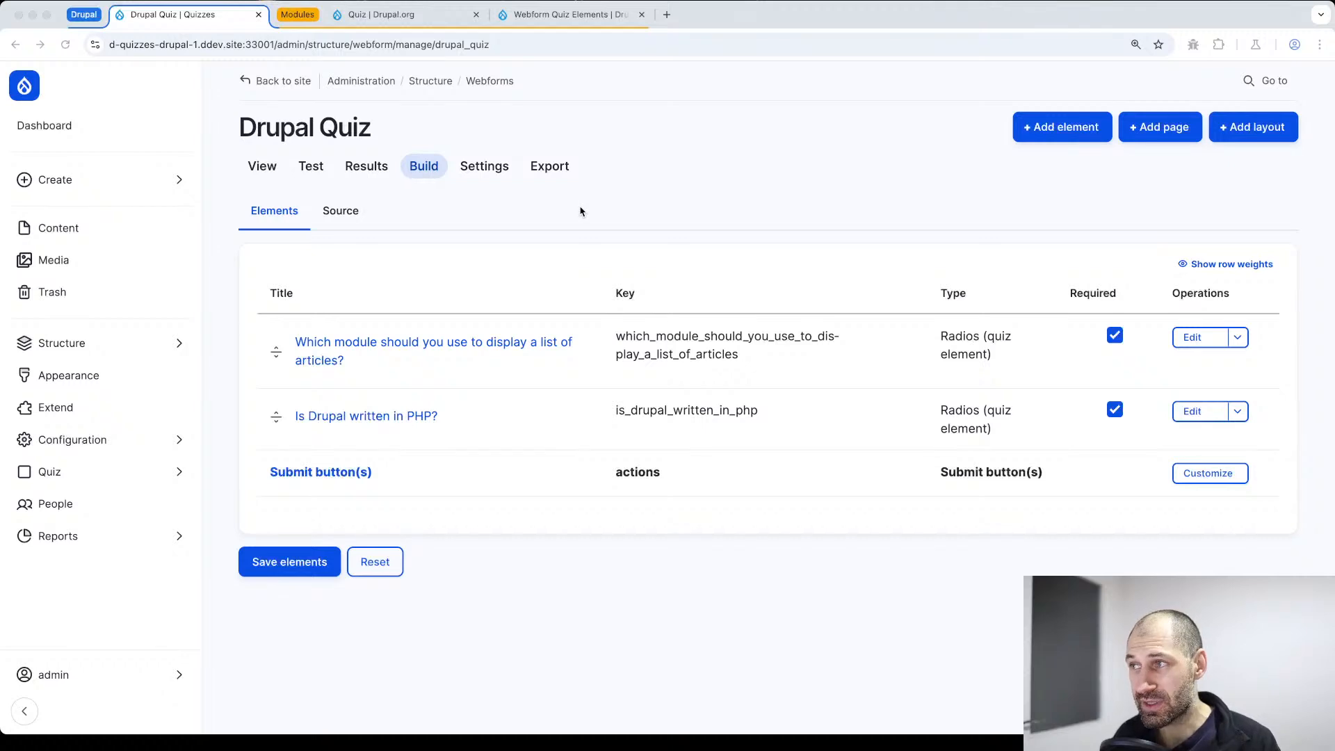
Add a wizard page titled Questions to the Drupal Quiz webform
click(1154, 132)
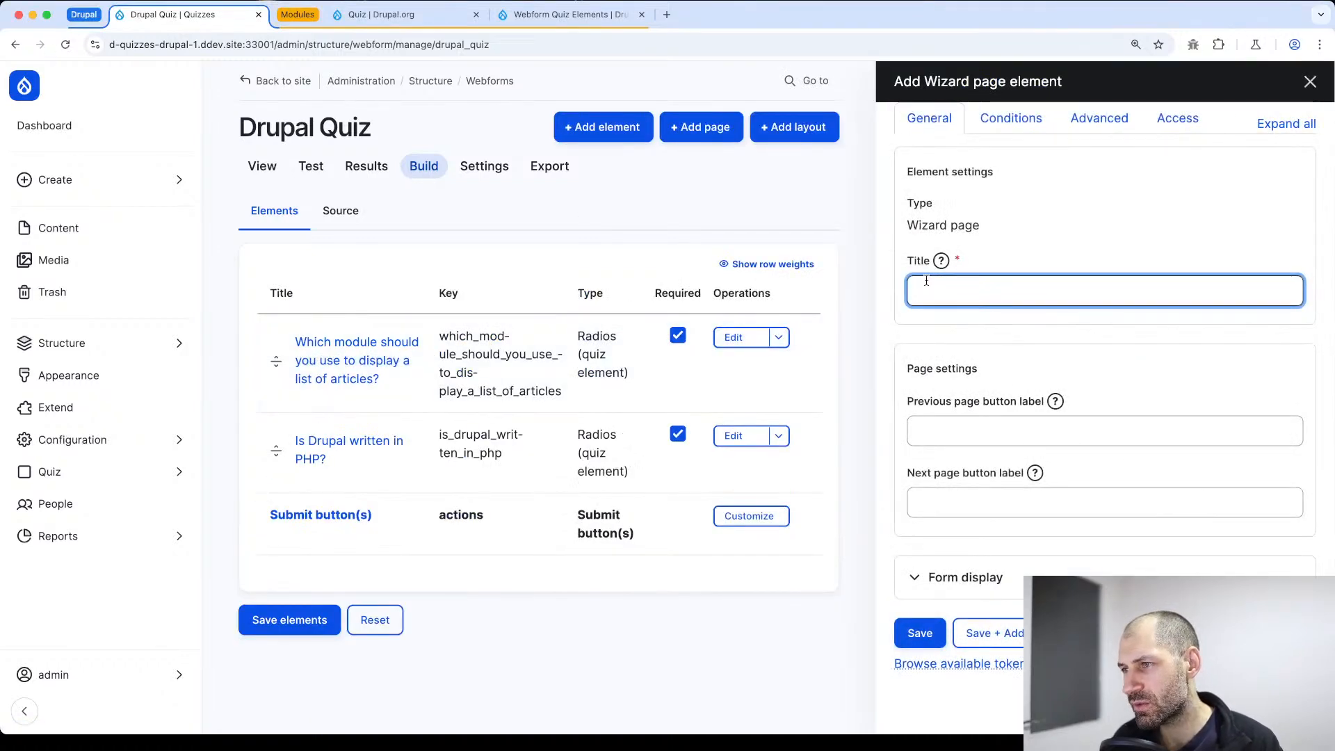
text(Questions)
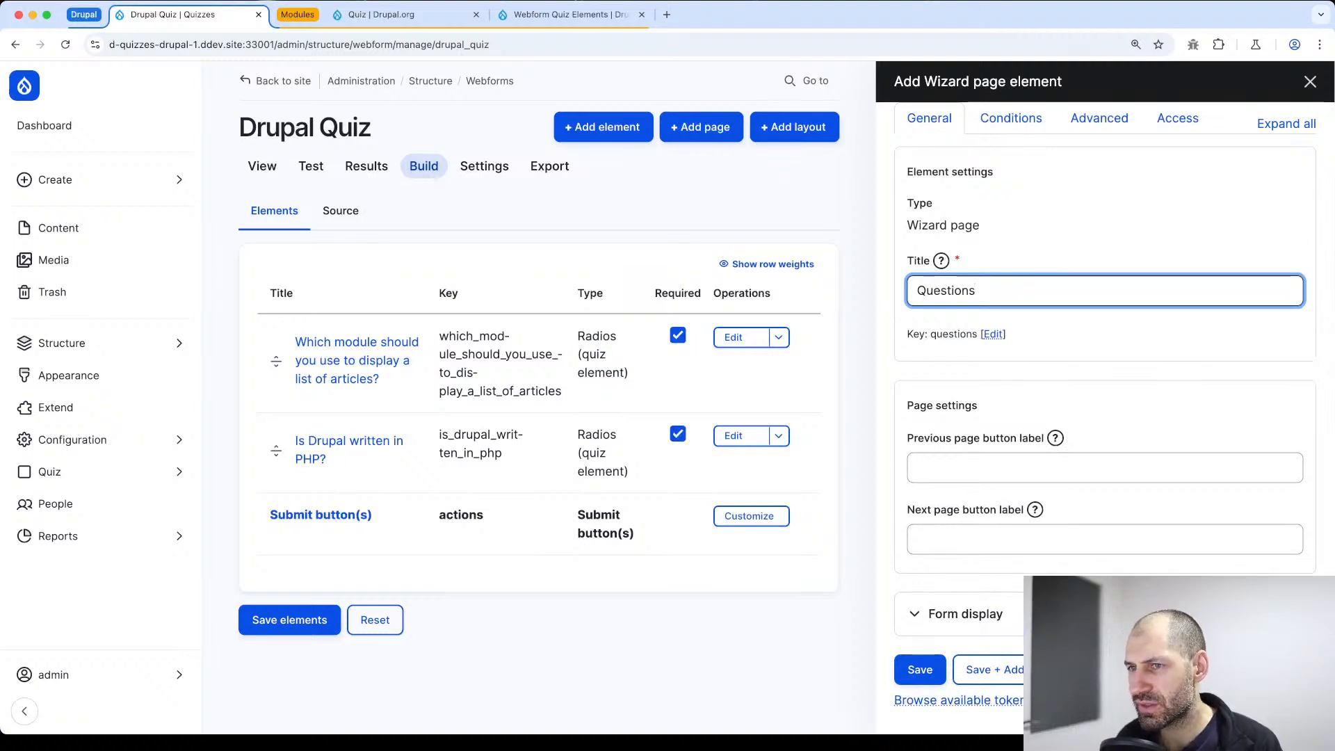
click(921, 669)
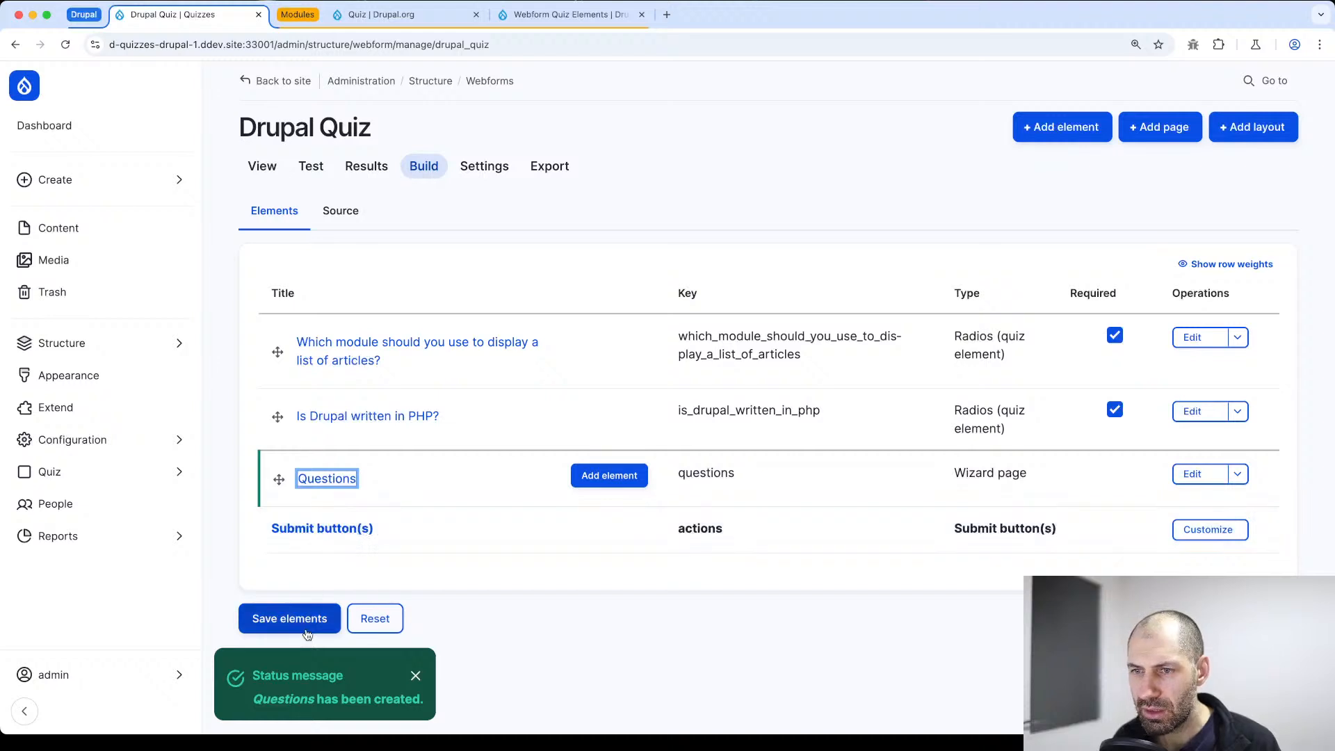
Add a second wizard page titled Answers to the webform
click(1158, 127)
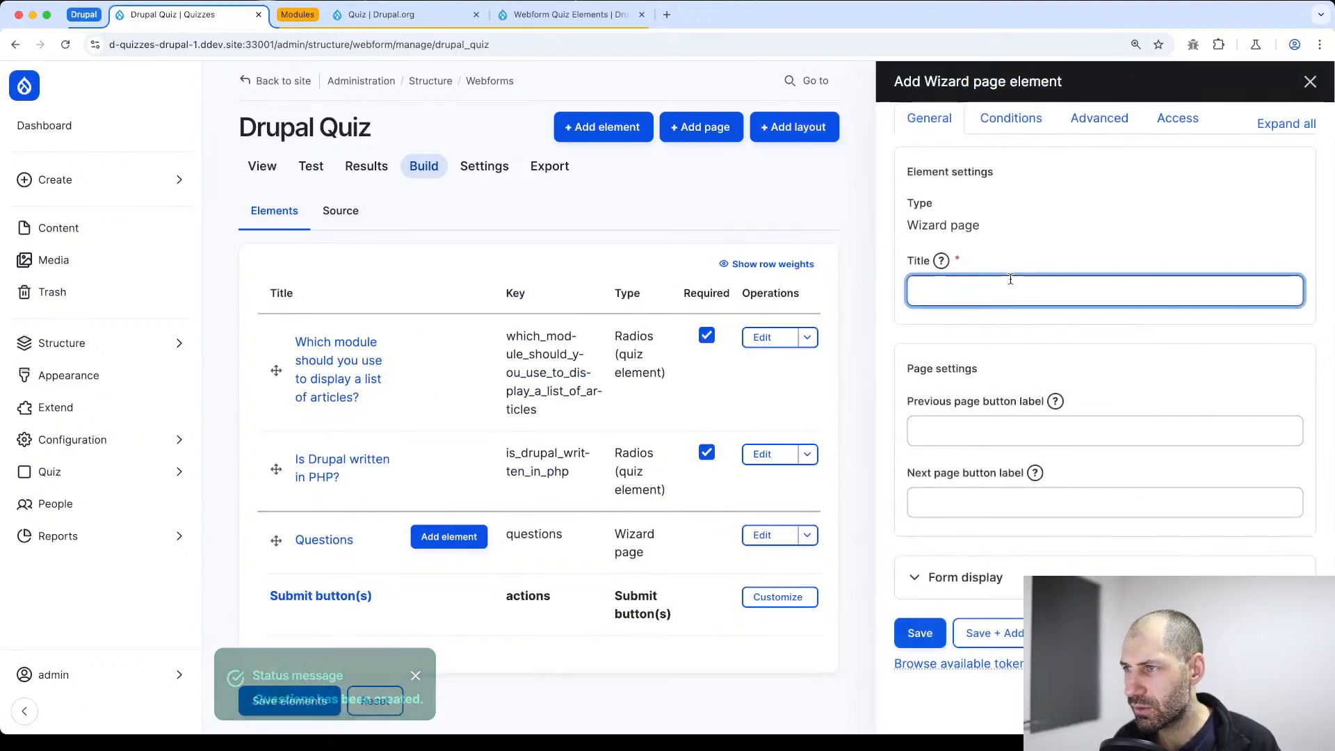
text(Answer)
key(BackSpace)
key(BackSpace)
key(BackSpace)
text(s)
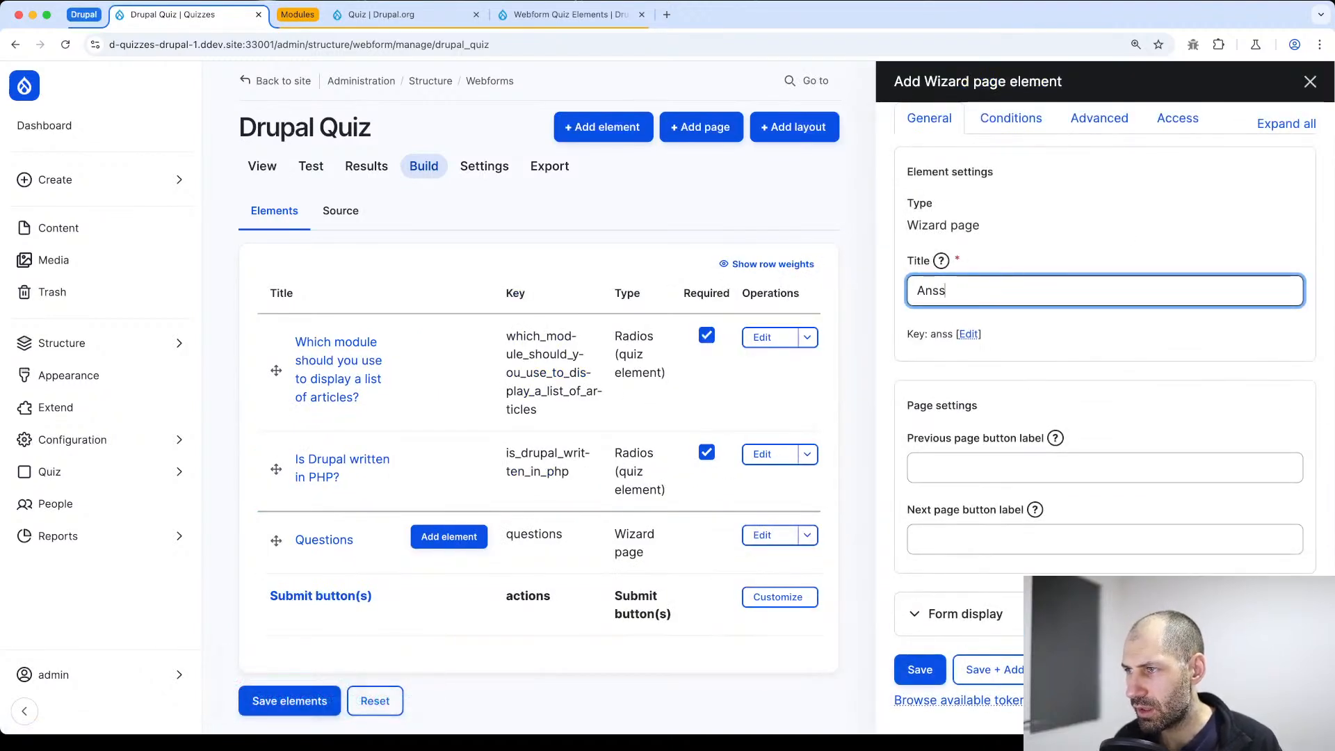
key(BackSpace)
text(wers)
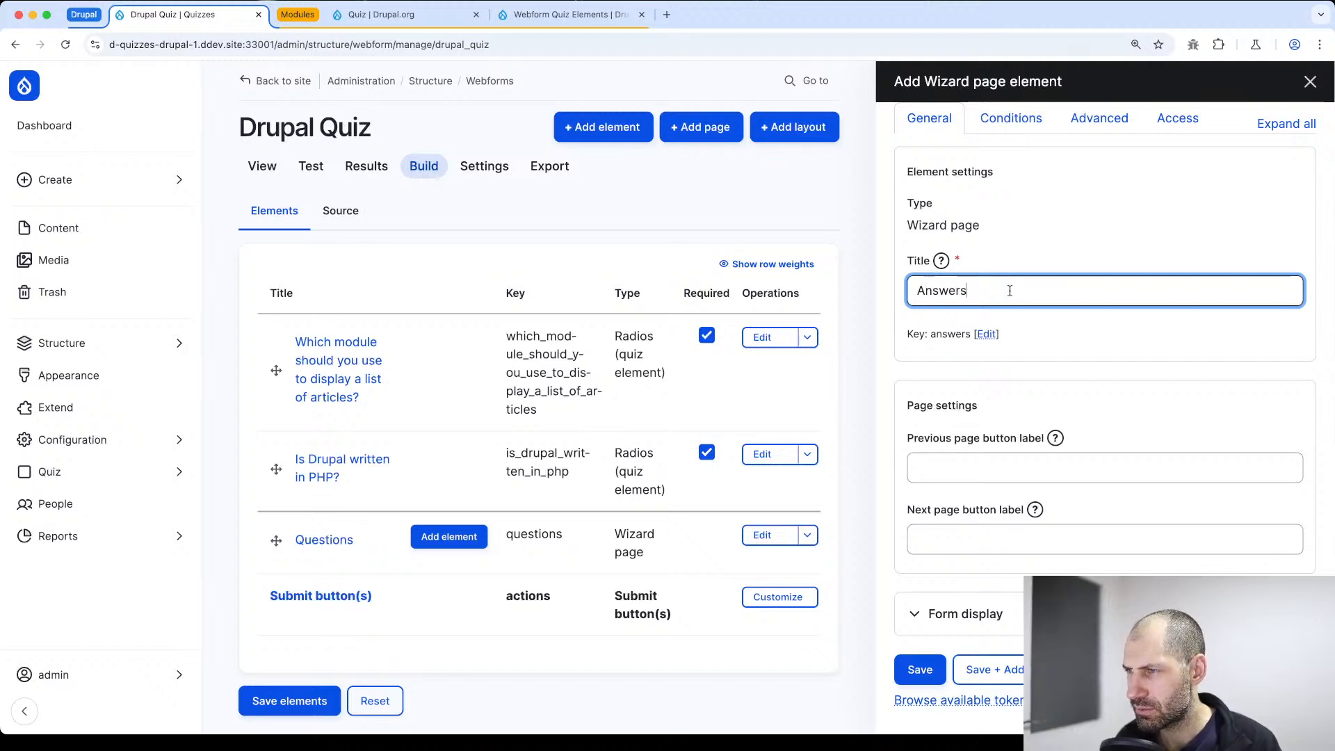
click(921, 668)
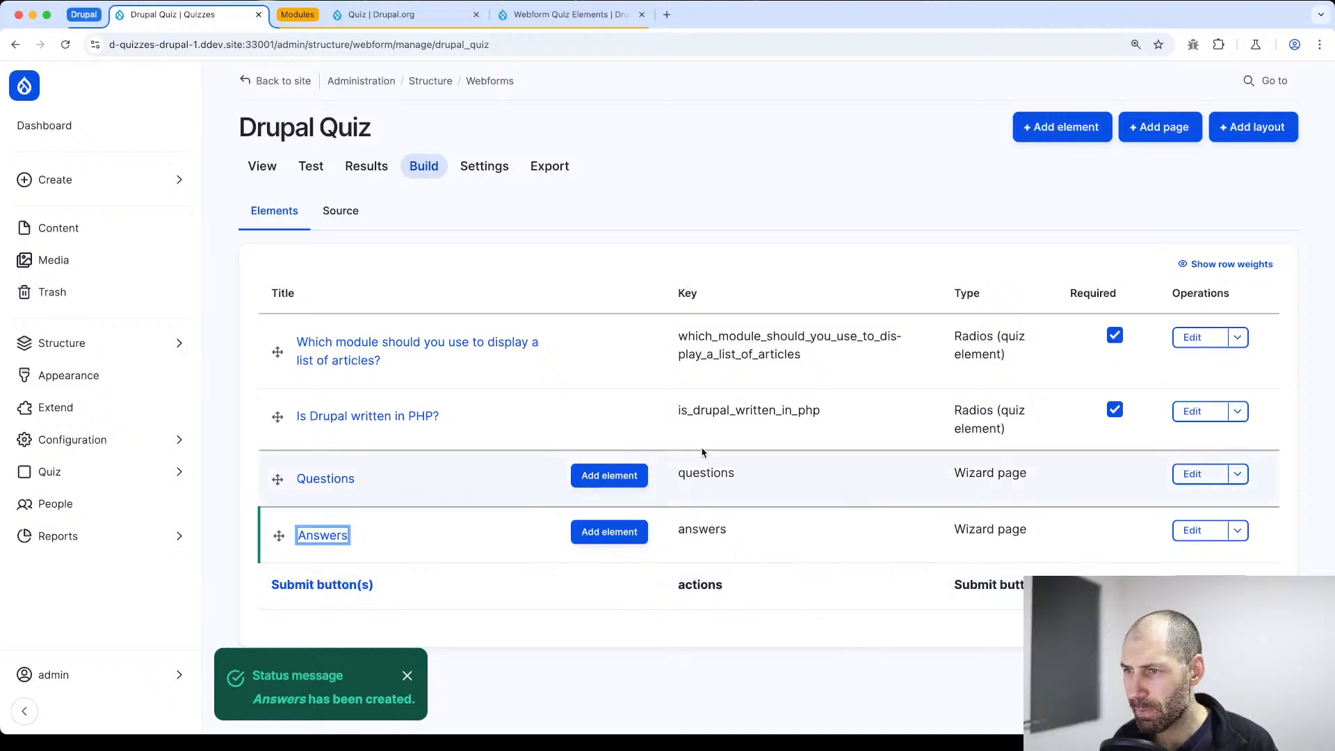
Move the Questions page above both questions, nest the questions under it, and save the elements
drag(278, 479, 275, 343)
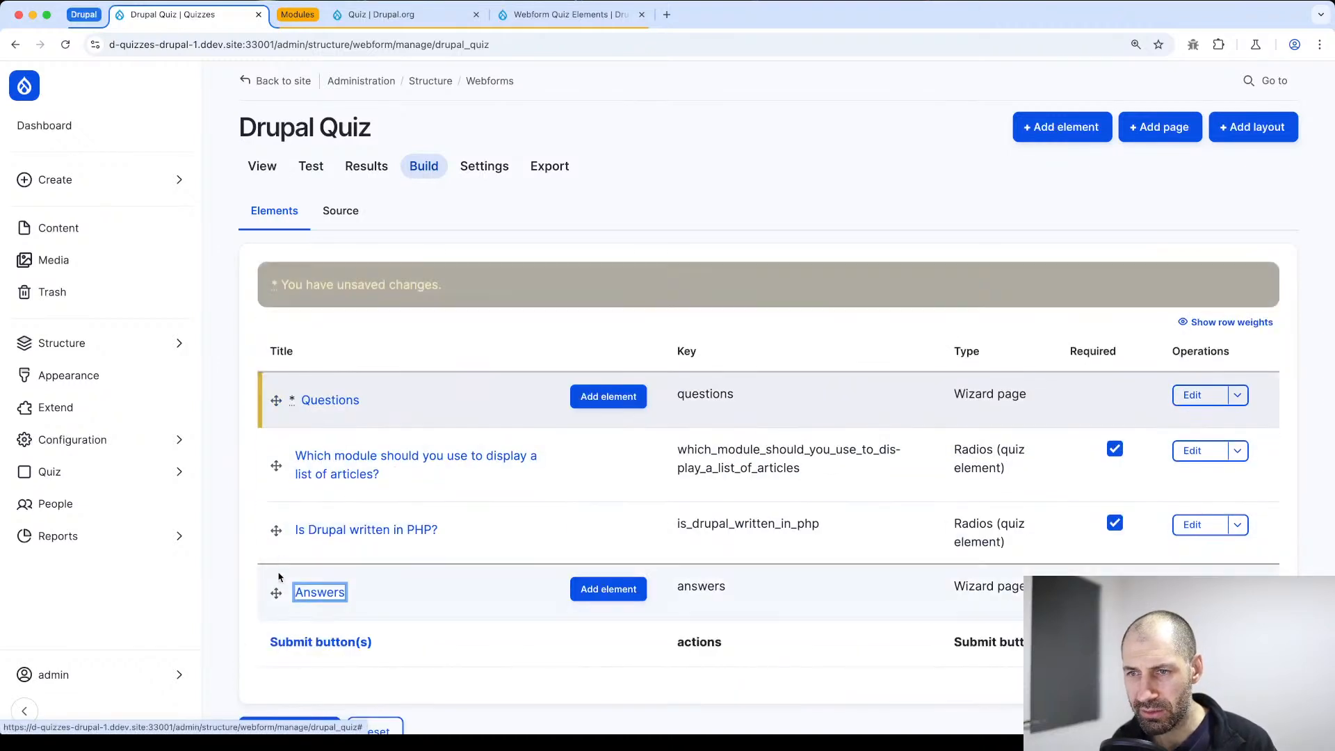
drag(276, 466, 300, 471)
drag(277, 537, 317, 532)
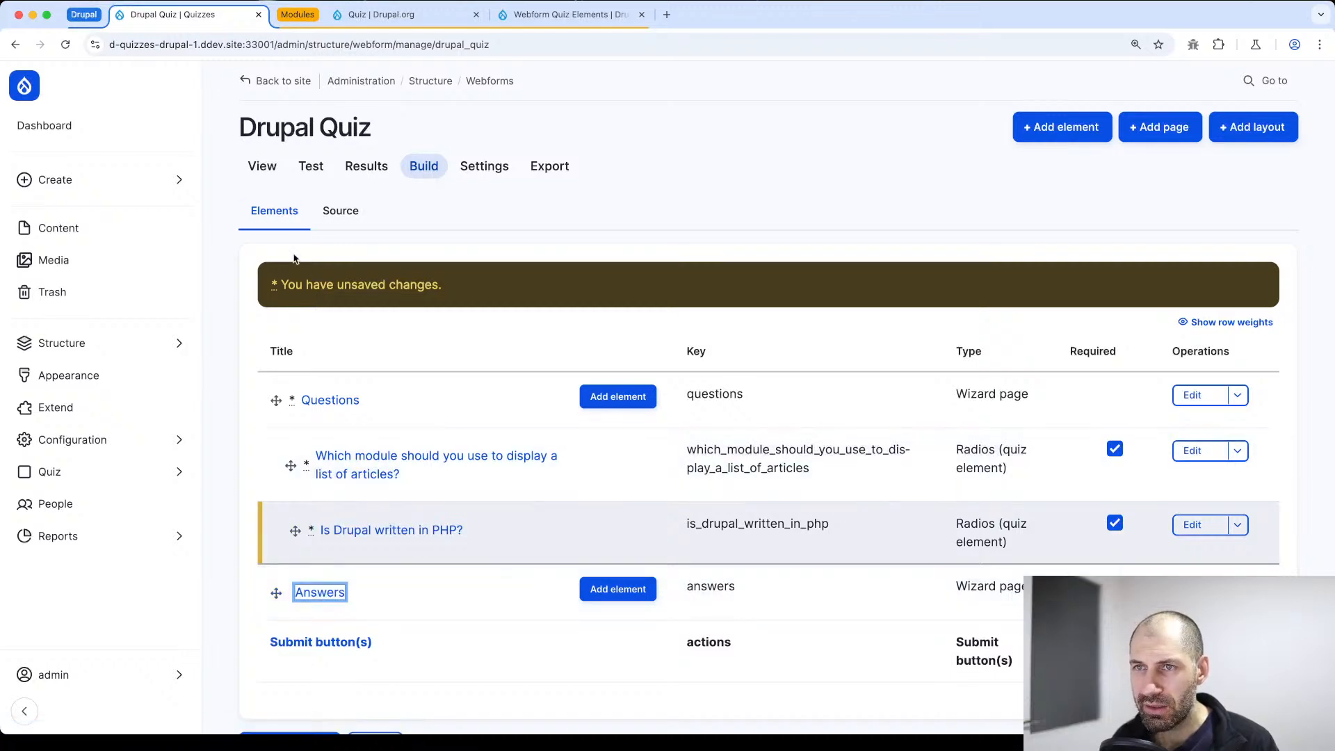
scroll(348, 529, down, 2)
click(298, 611)
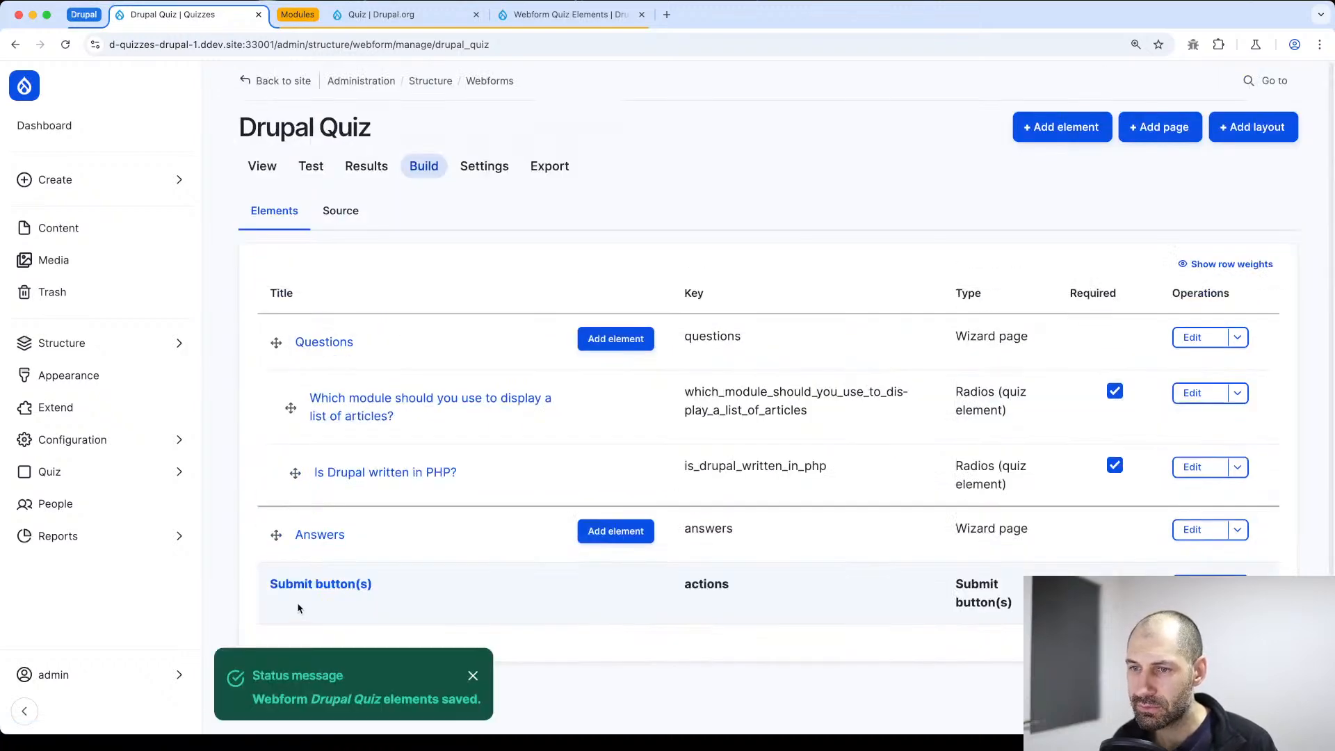
Start a new Result (per quiz element) element in the Drupal Quiz webform
click(1060, 118)
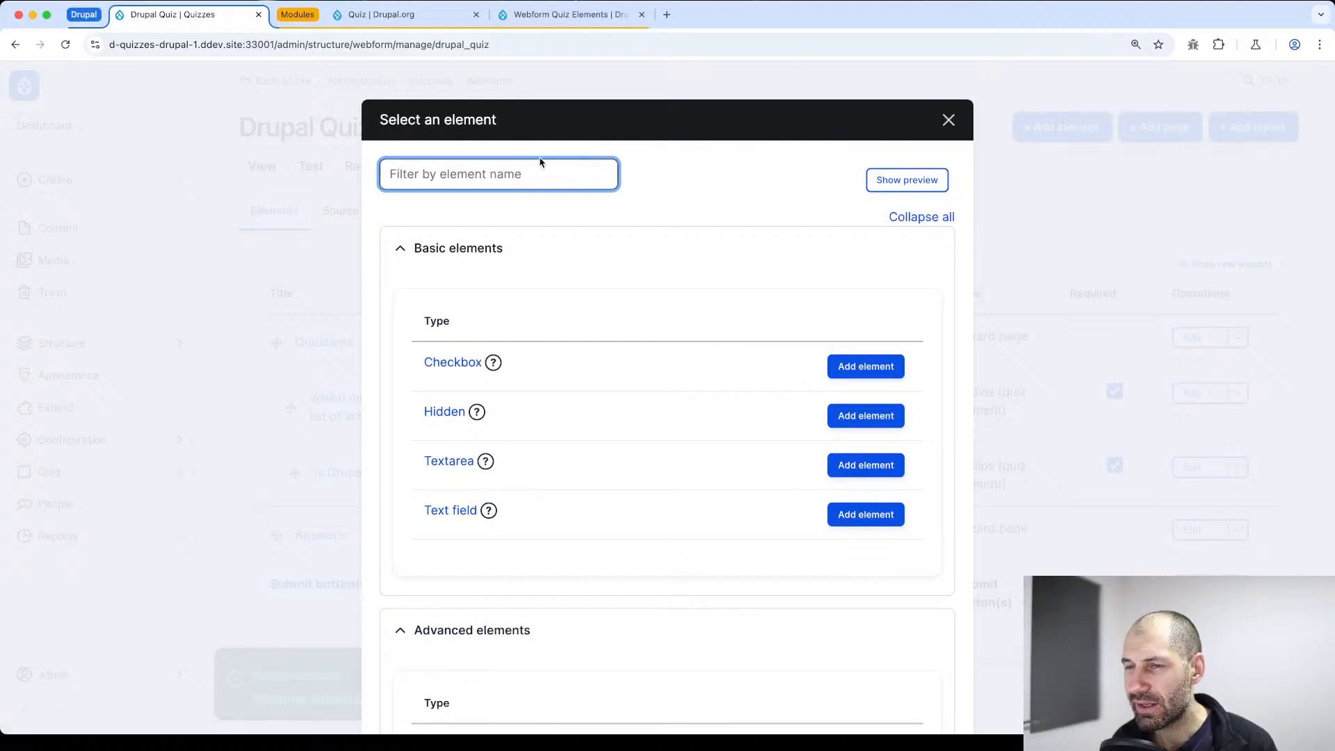
text(quiz)
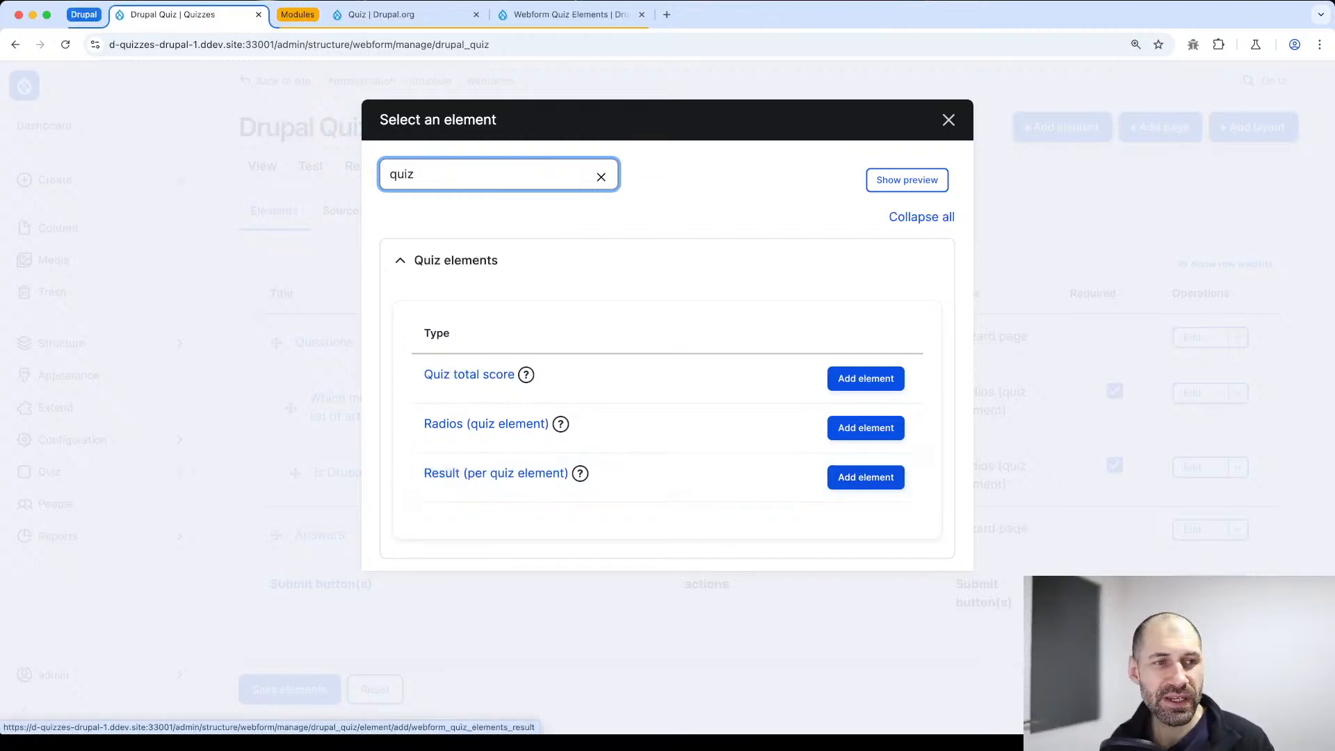
key(super+Tab)
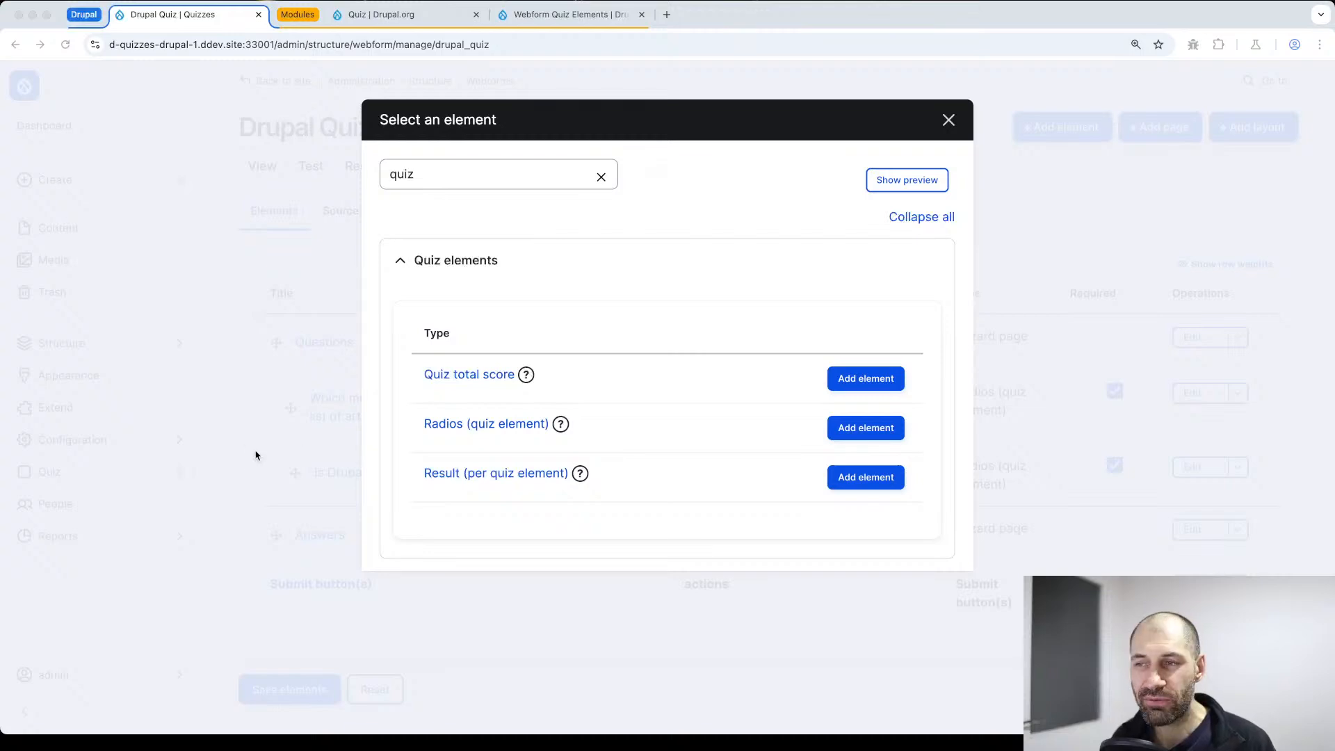
click(869, 477)
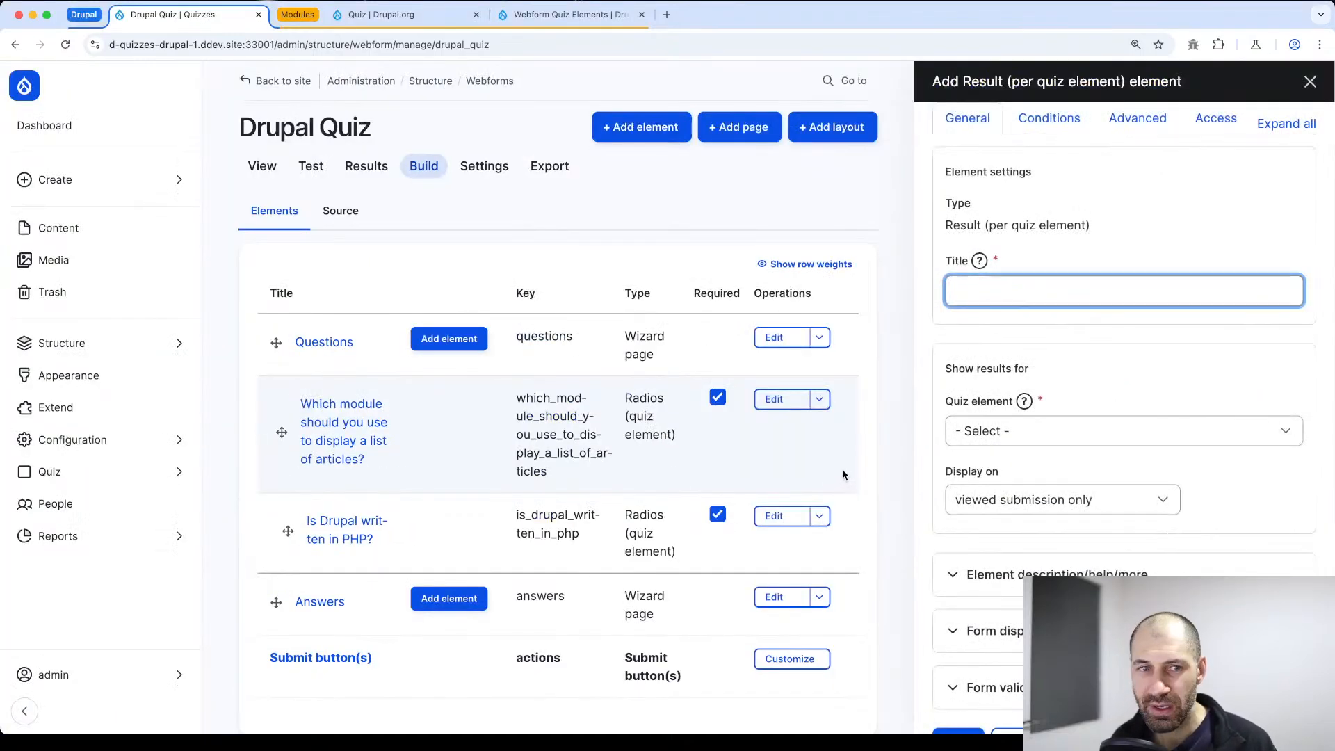
scroll(1198, 435, down, 1)
scroll(1064, 306, down, 2)
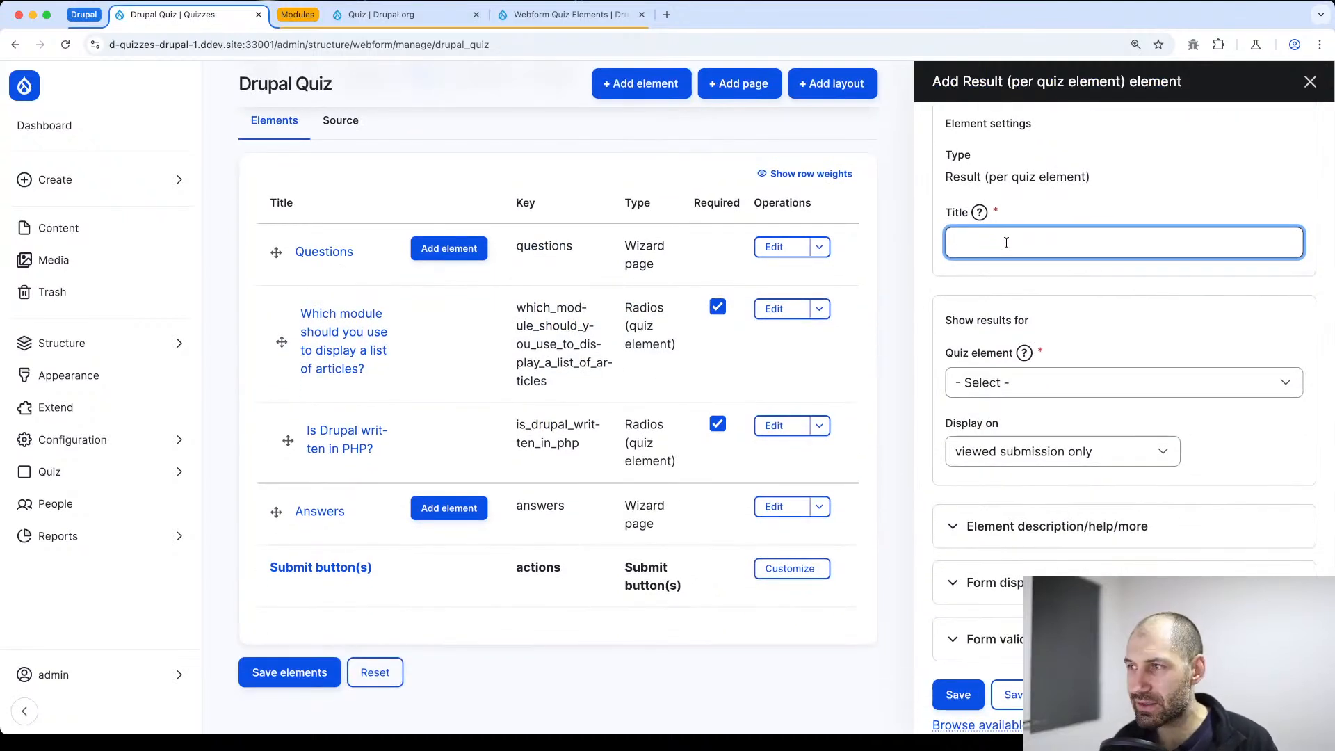
Title the new result element "Results: Which module..."
text(o)
key(BackSpace)
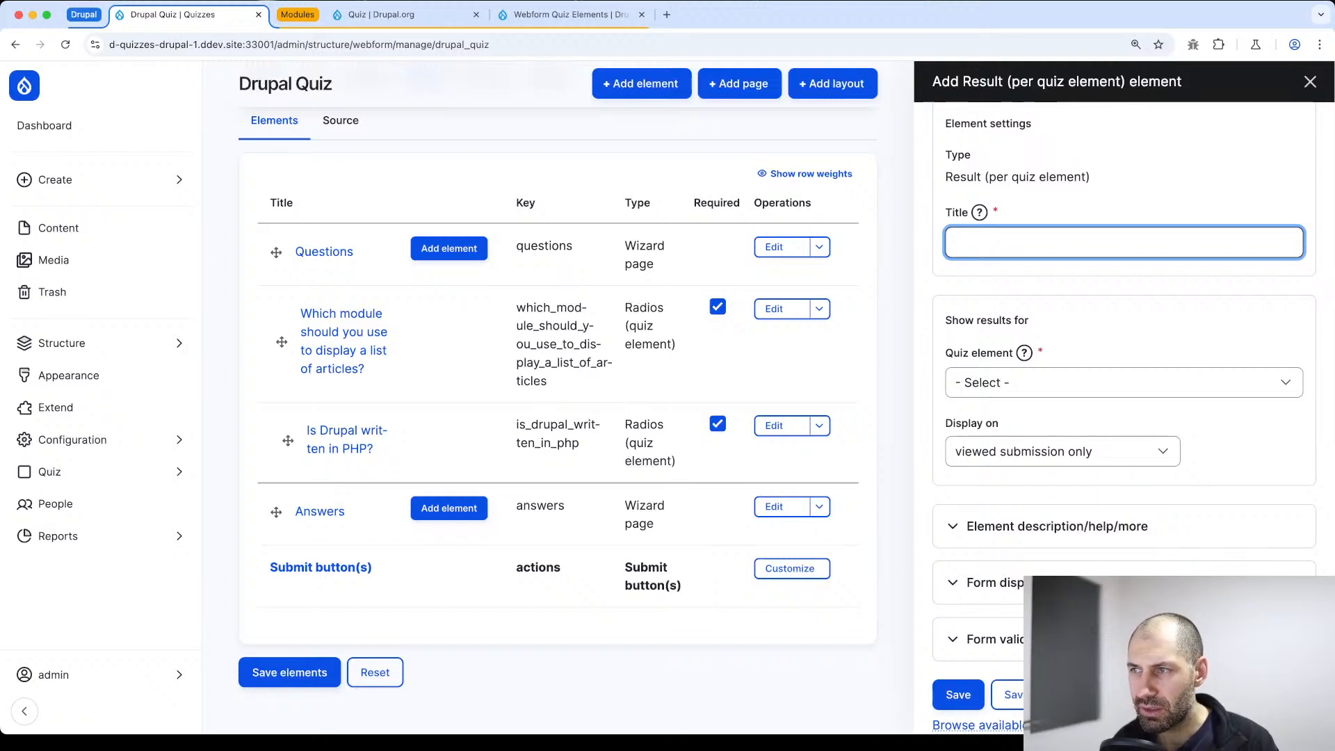
text(An)
key(BackSpace)
key(BackSpace)
text(Re)
key(BackSpace)
key(BackSpace)
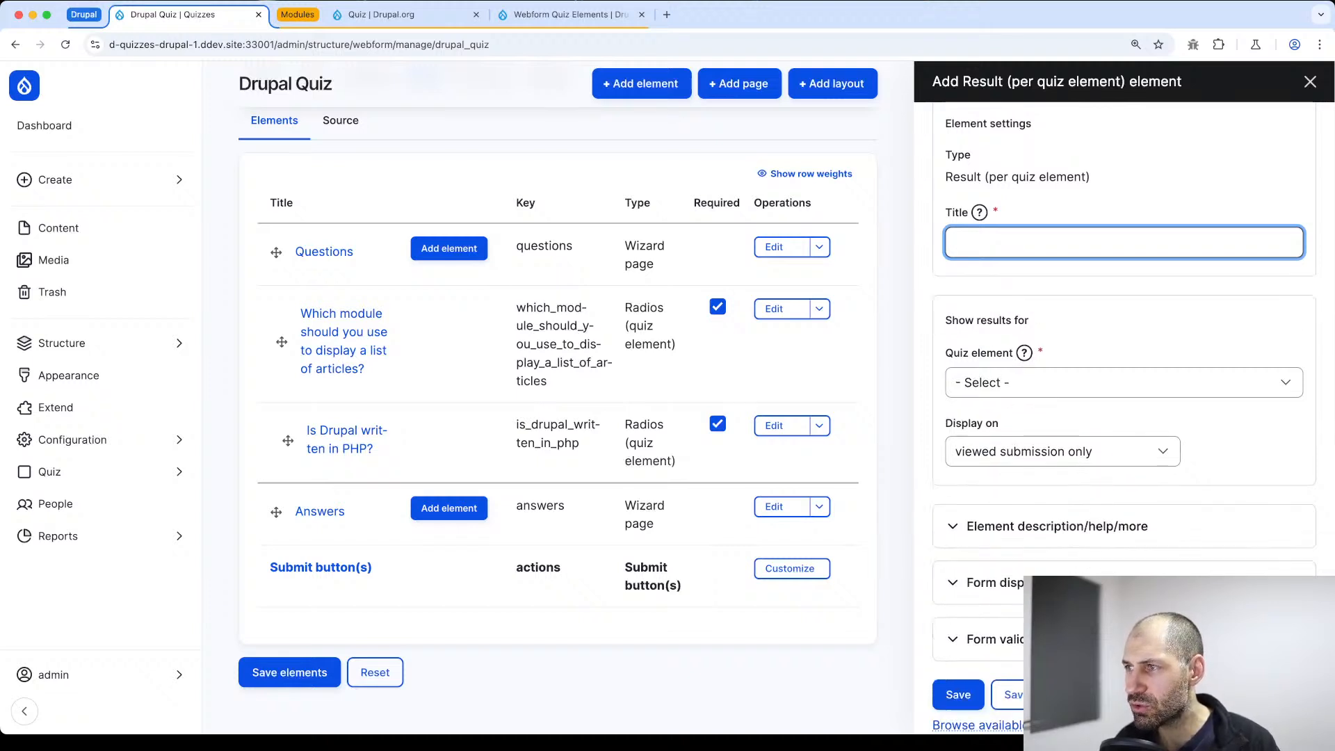
text(Results)
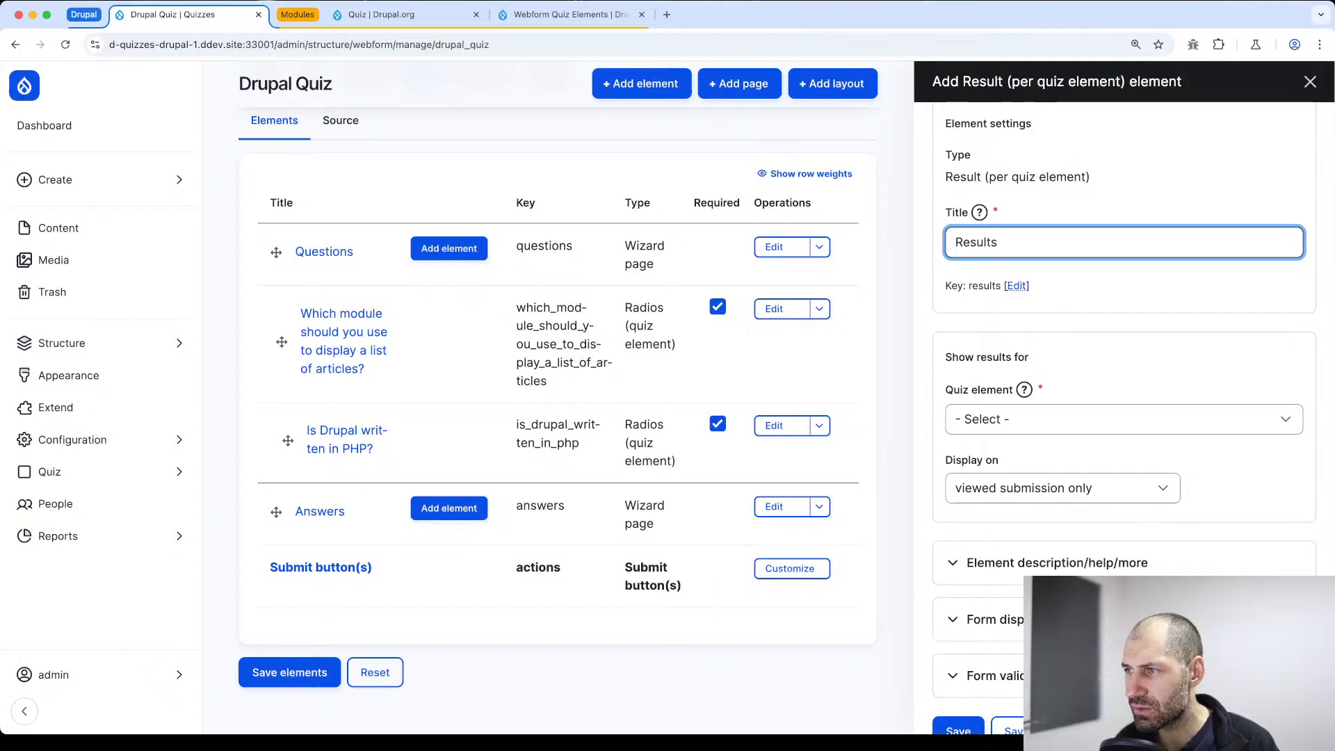
text(: Wh)
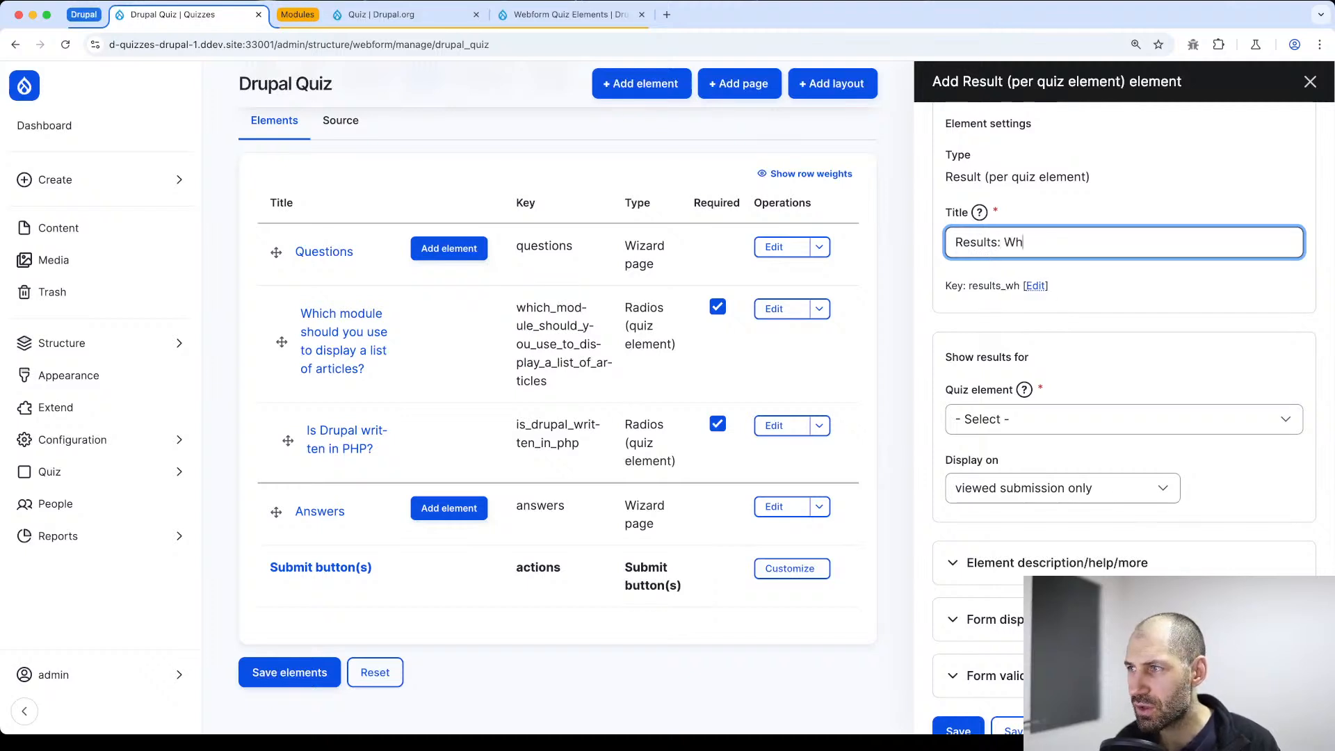
text(ich module...)
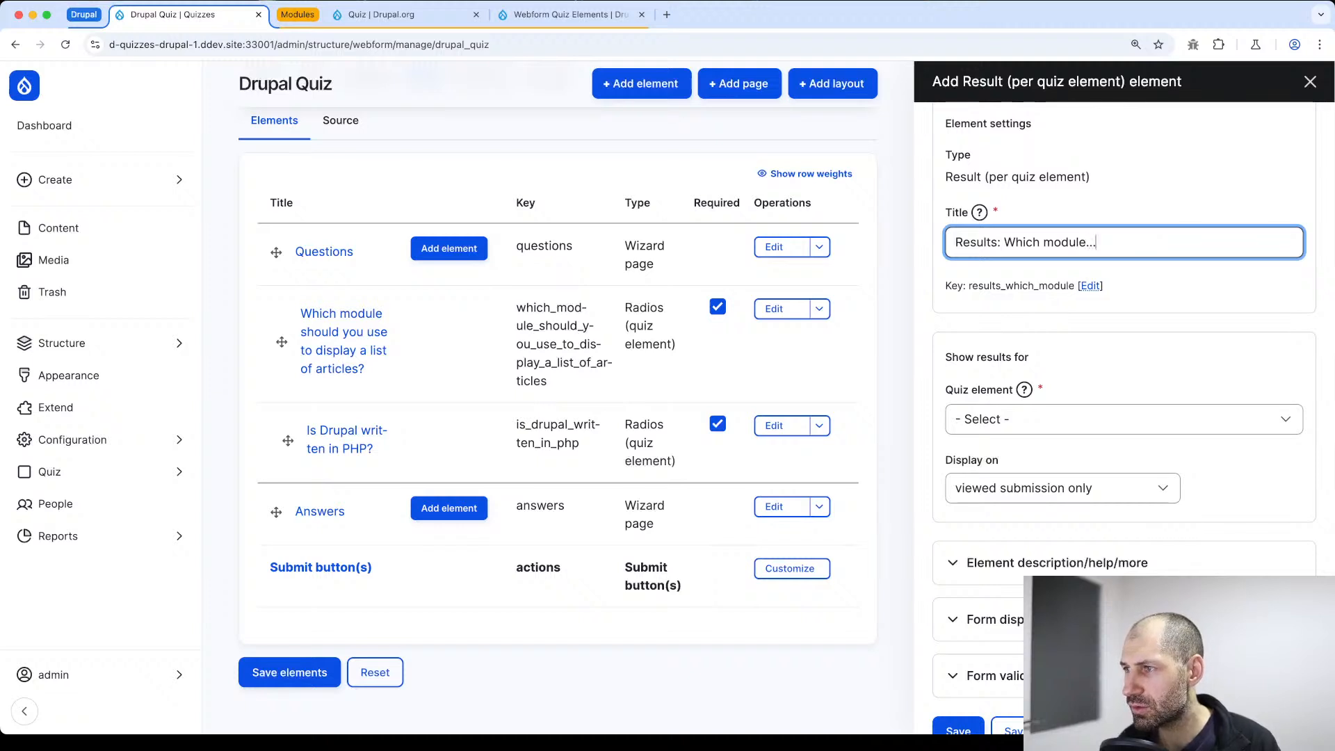
Show results for "Which module should you use to display a list of articles?" on both form and viewed submission, and save the element
click(1043, 421)
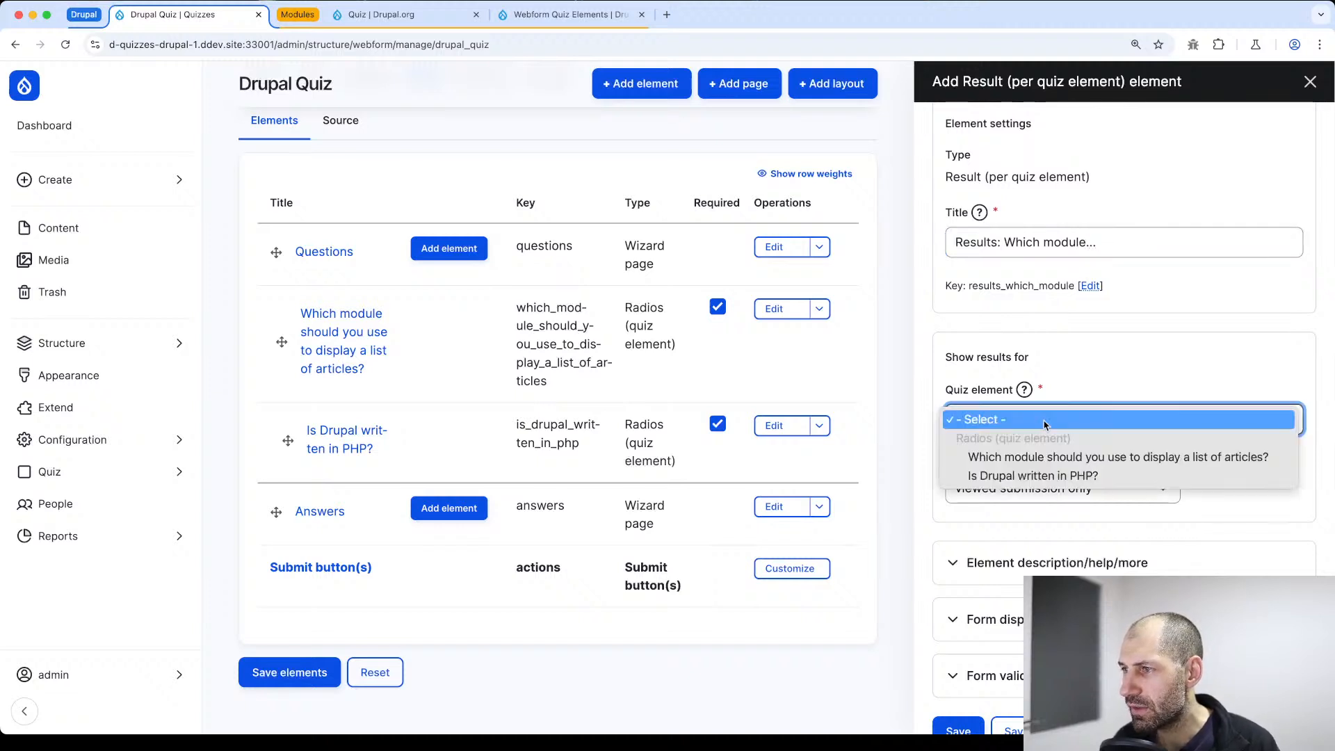
click(1041, 458)
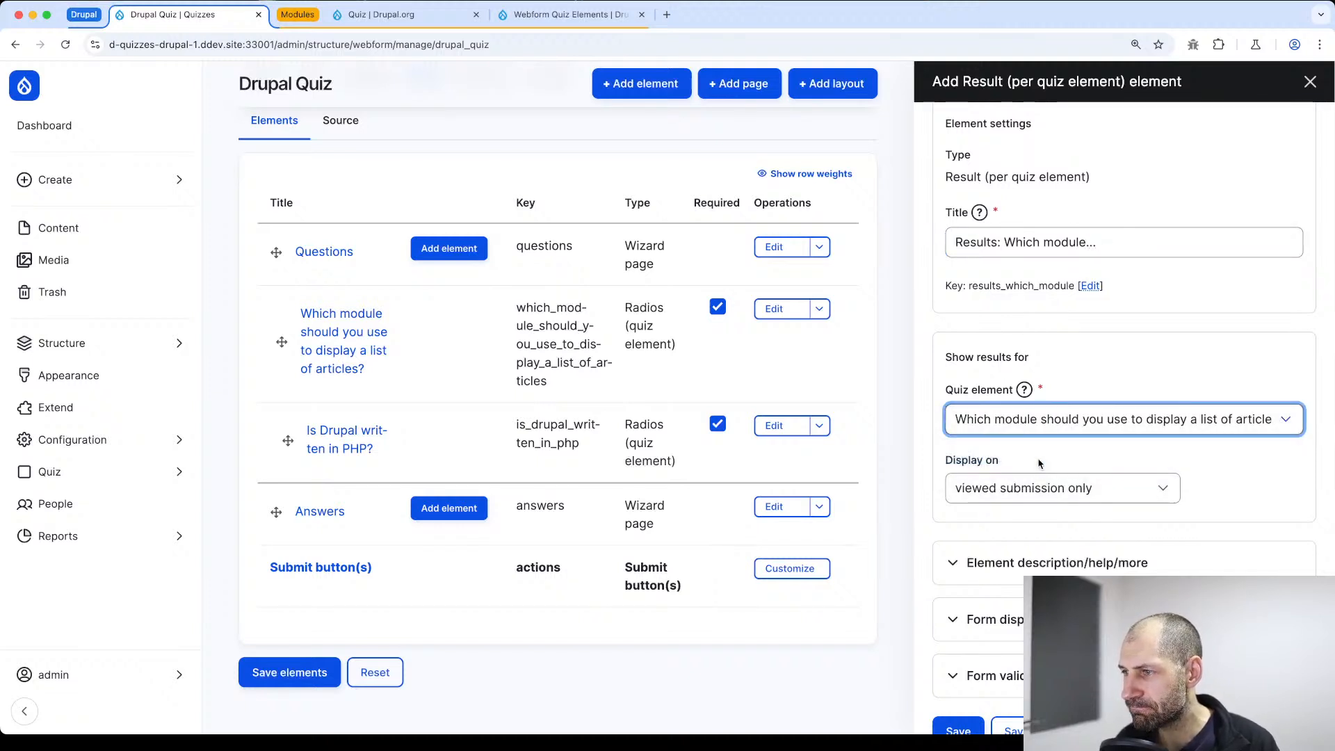
click(1021, 491)
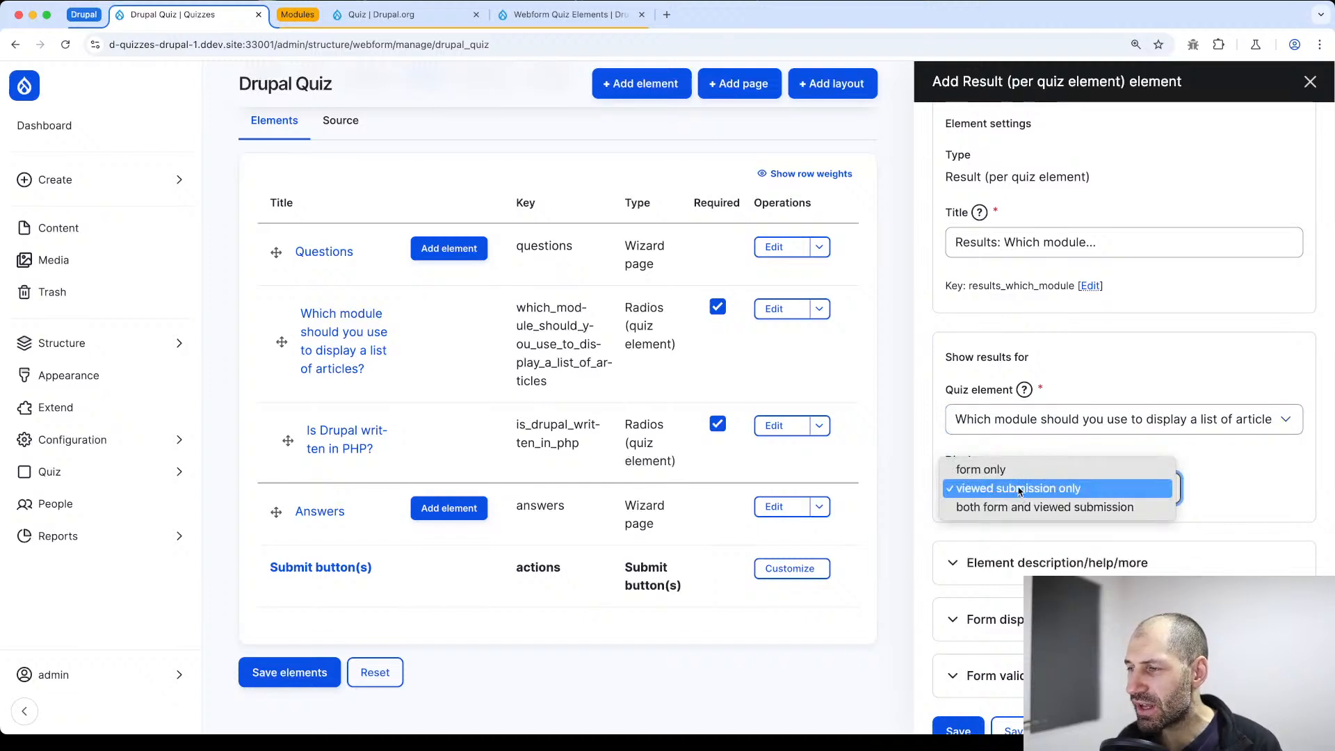
click(1085, 489)
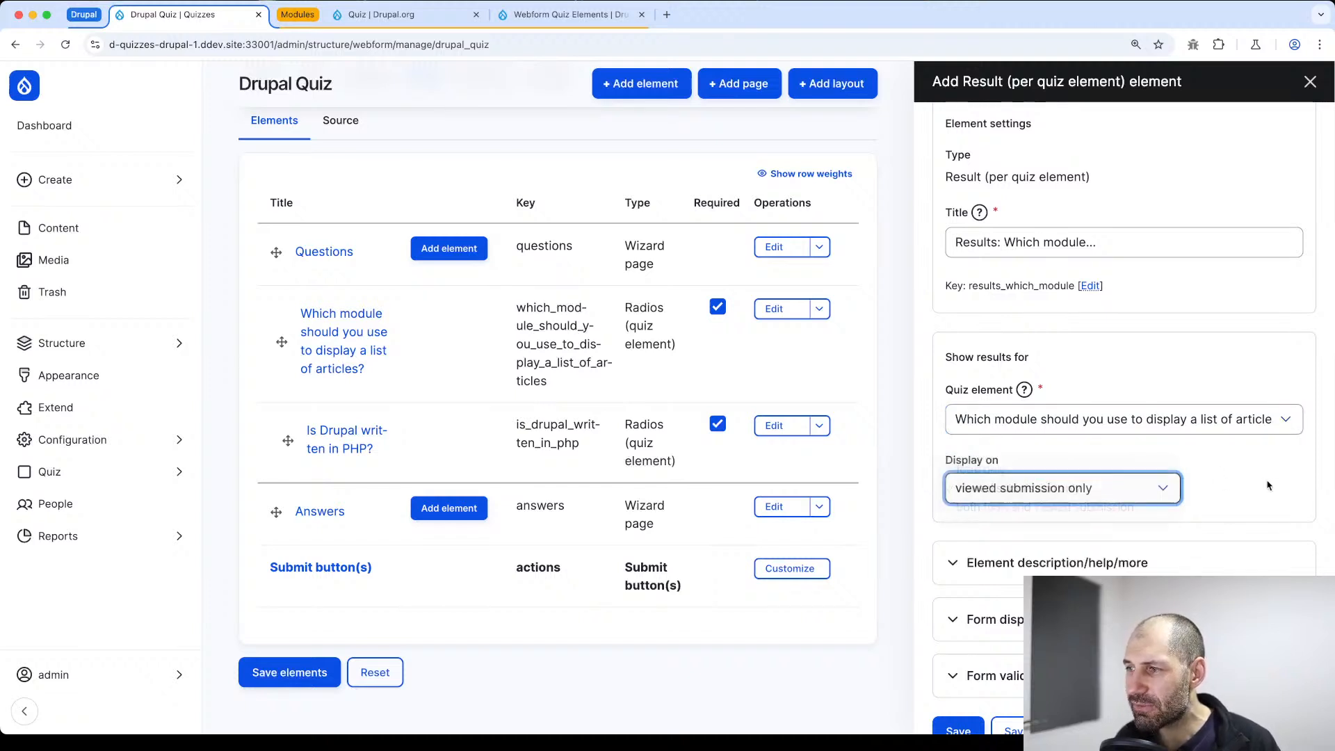
click(1126, 485)
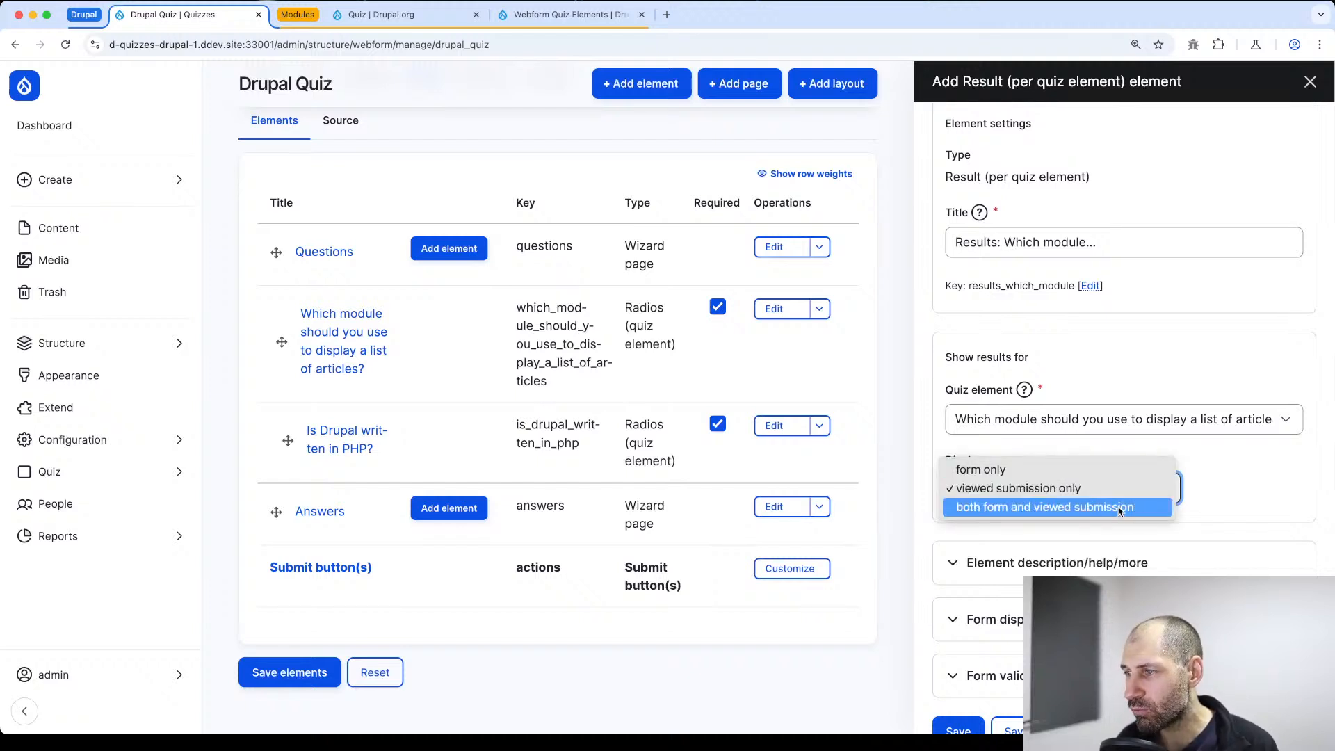
click(1109, 507)
scroll(935, 685, down, 1)
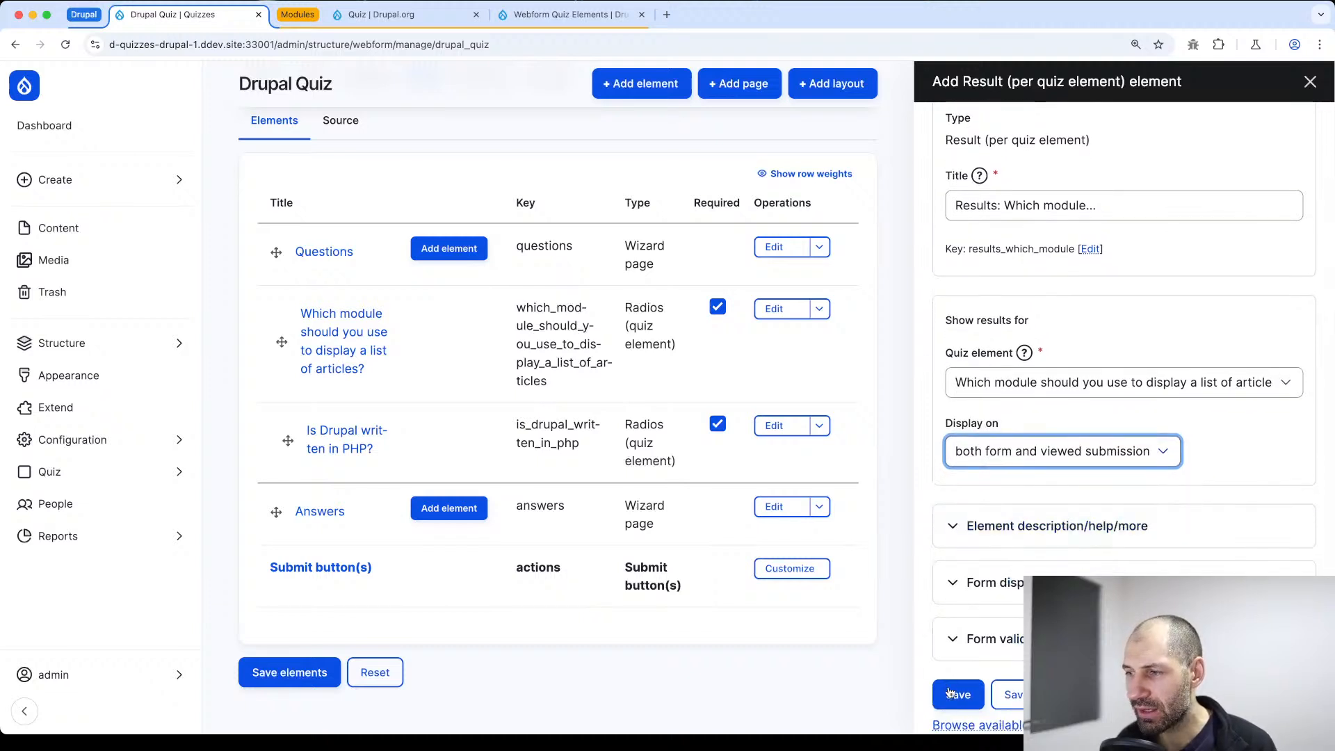
click(950, 692)
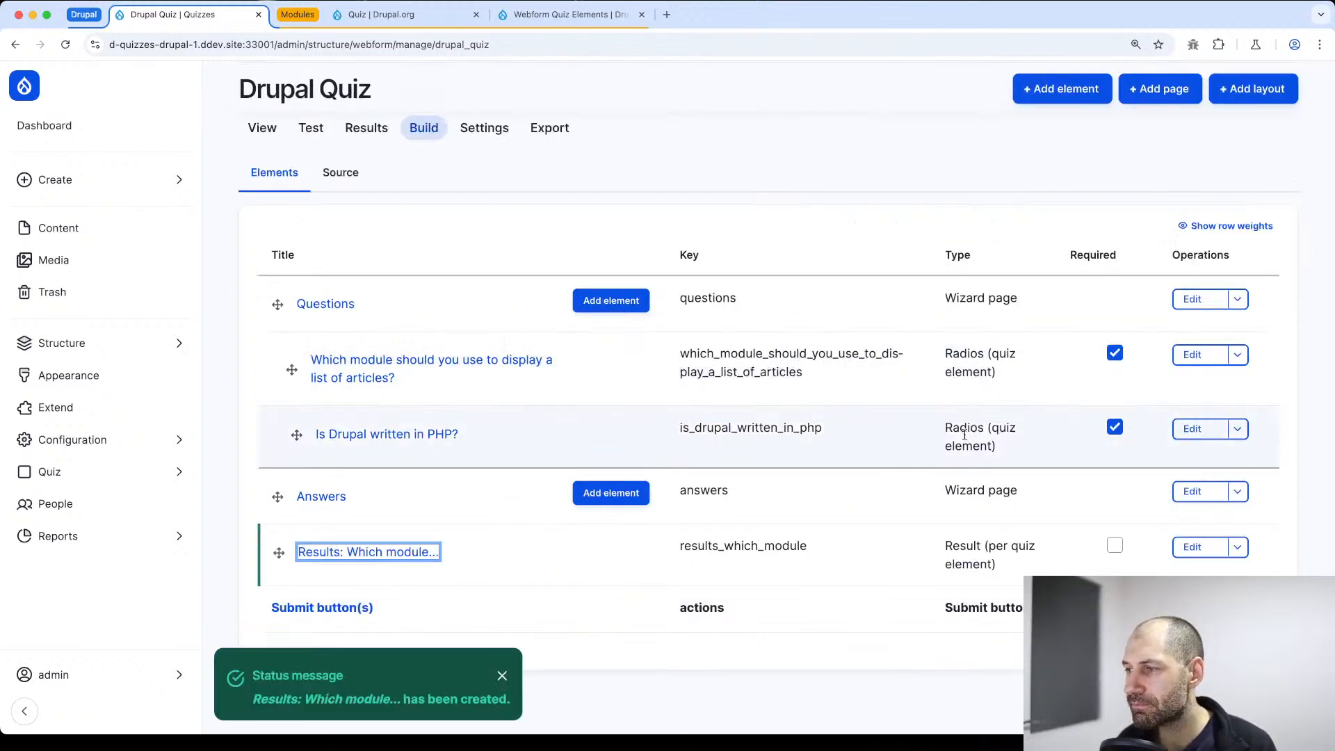
Nest the "Results: Which module..." element under the Answers page and save the webform elements
drag(278, 554, 300, 553)
scroll(600, 248, down, 3)
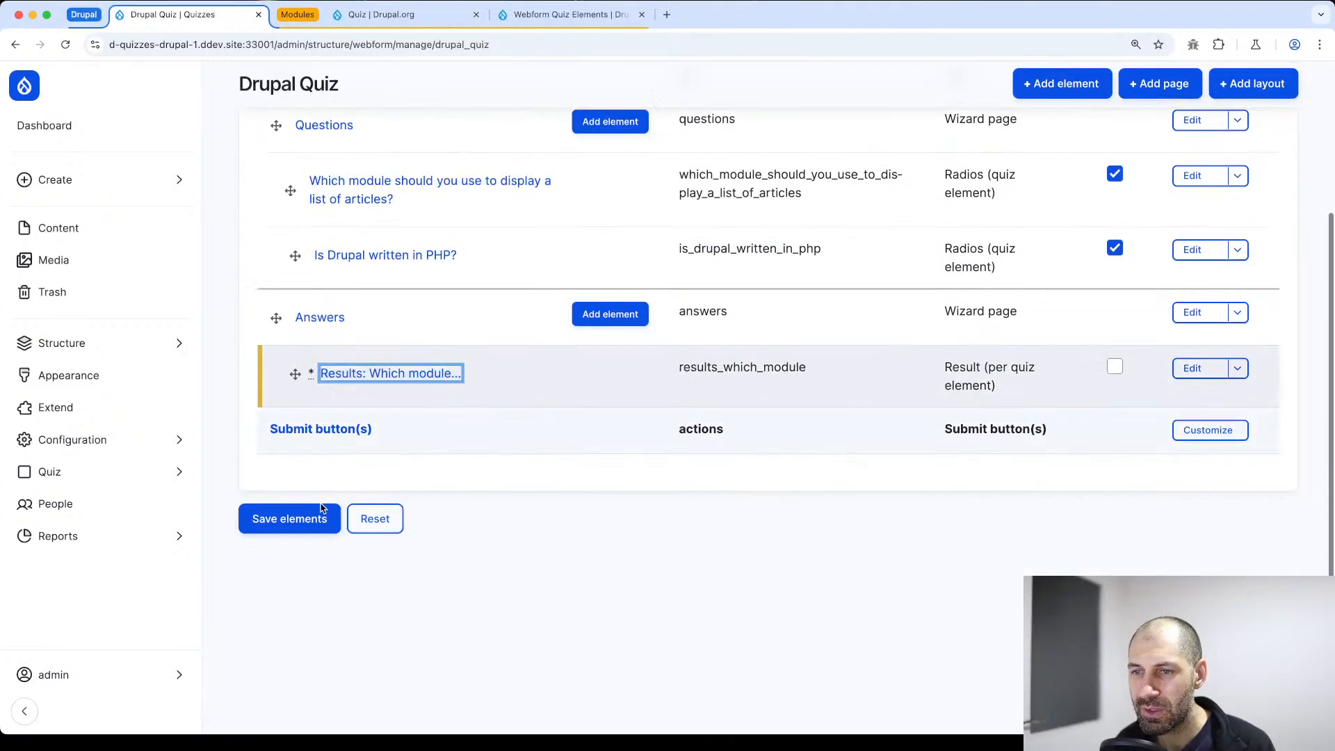
click(309, 526)
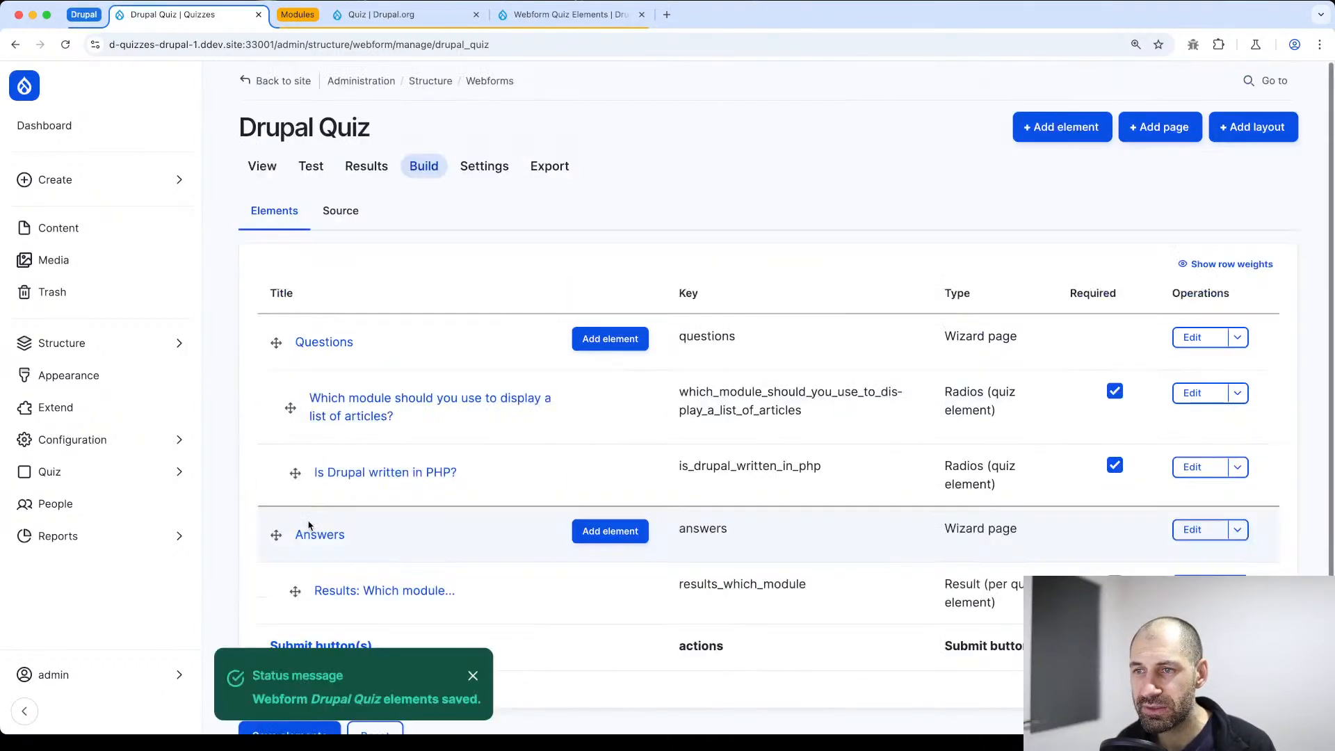
scroll(382, 554, down, 2)
click(472, 677)
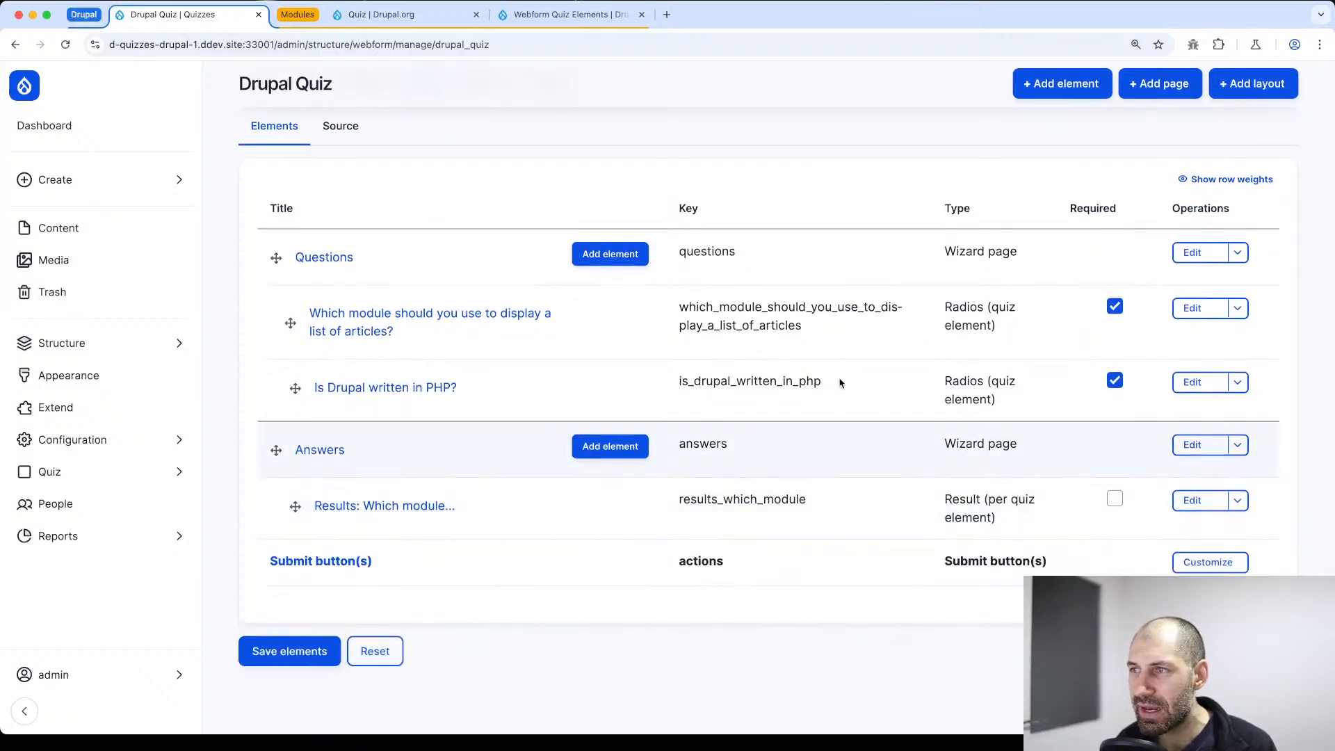
Start a second Result (per quiz element) element for the webform
click(1029, 91)
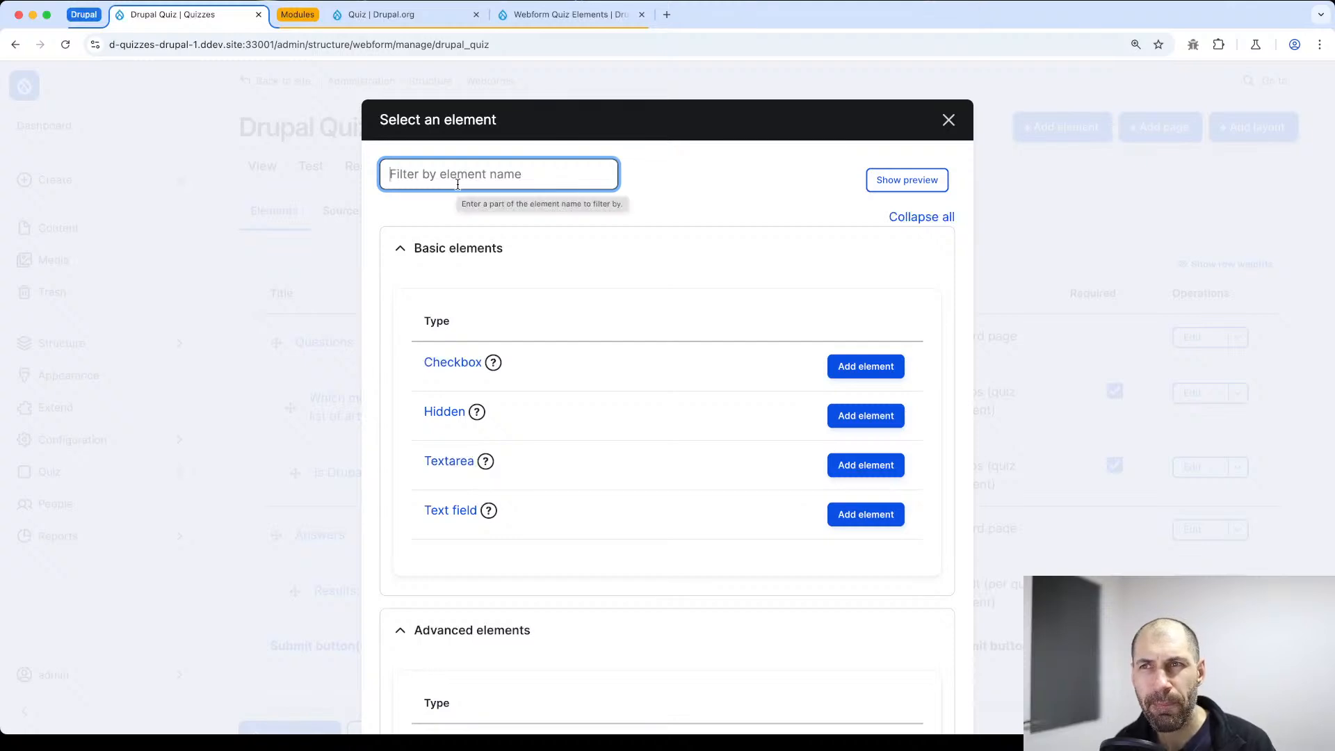
text(results)
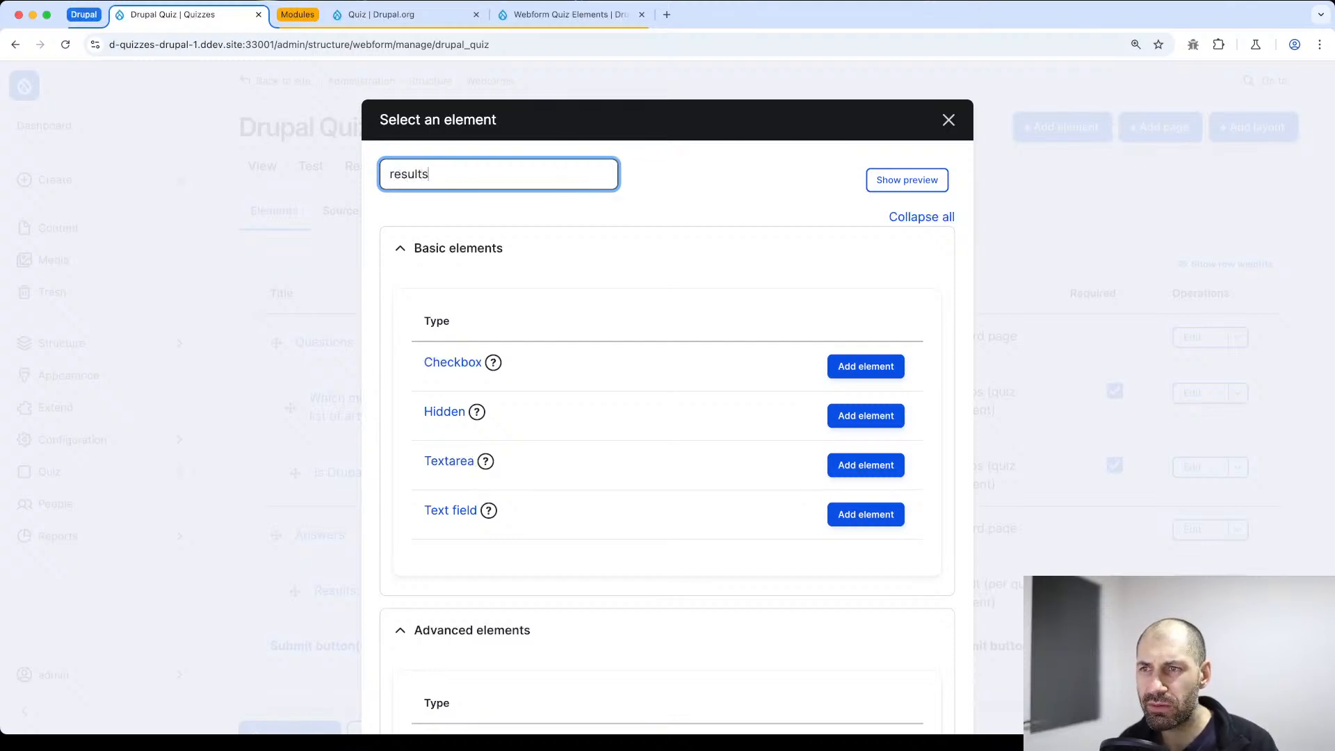
key(BackSpace)
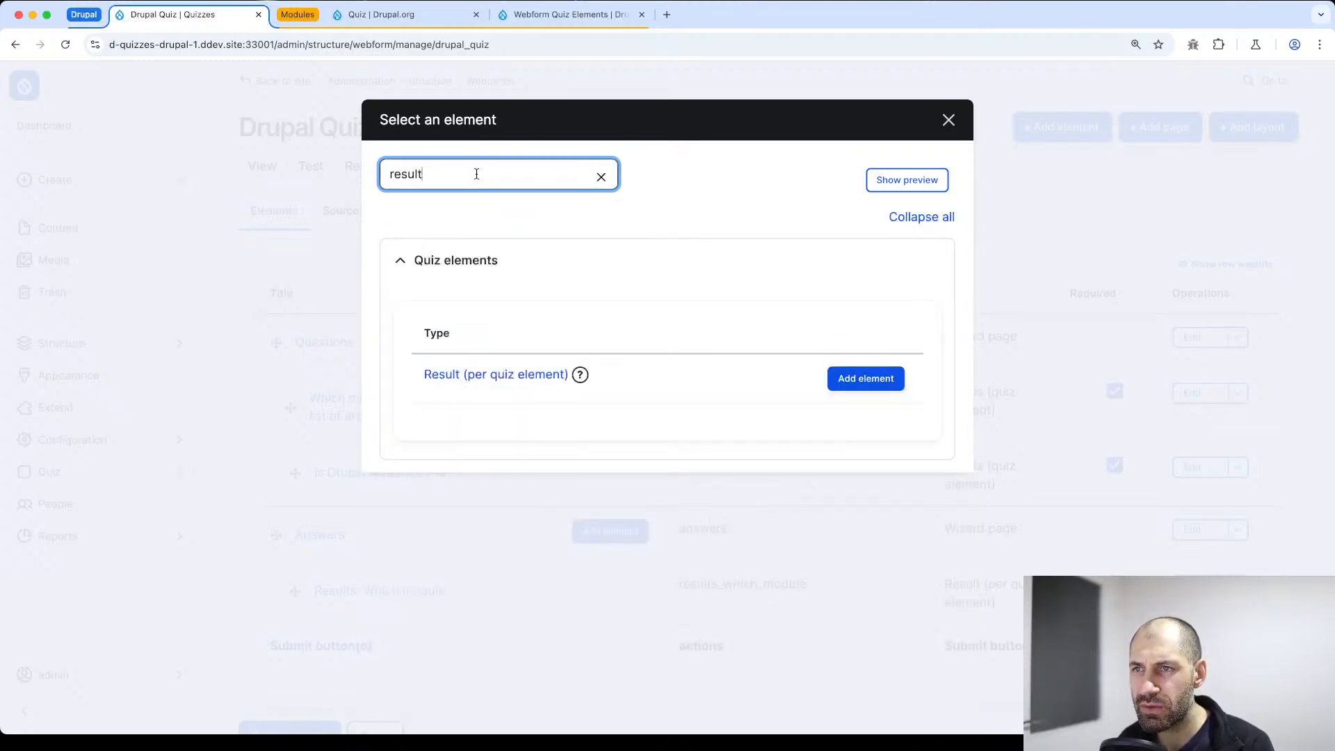
click(843, 384)
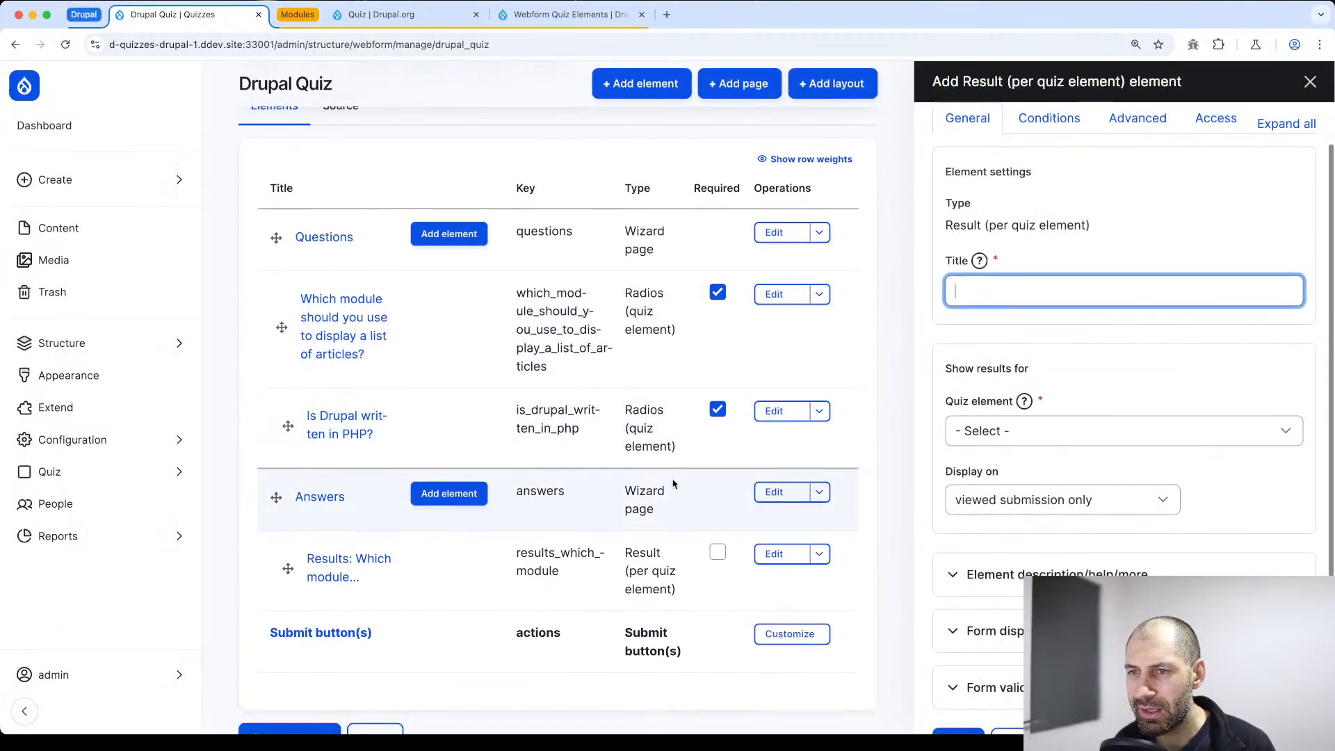
Title the second result element "Results: Is Drupal..."
text(R)
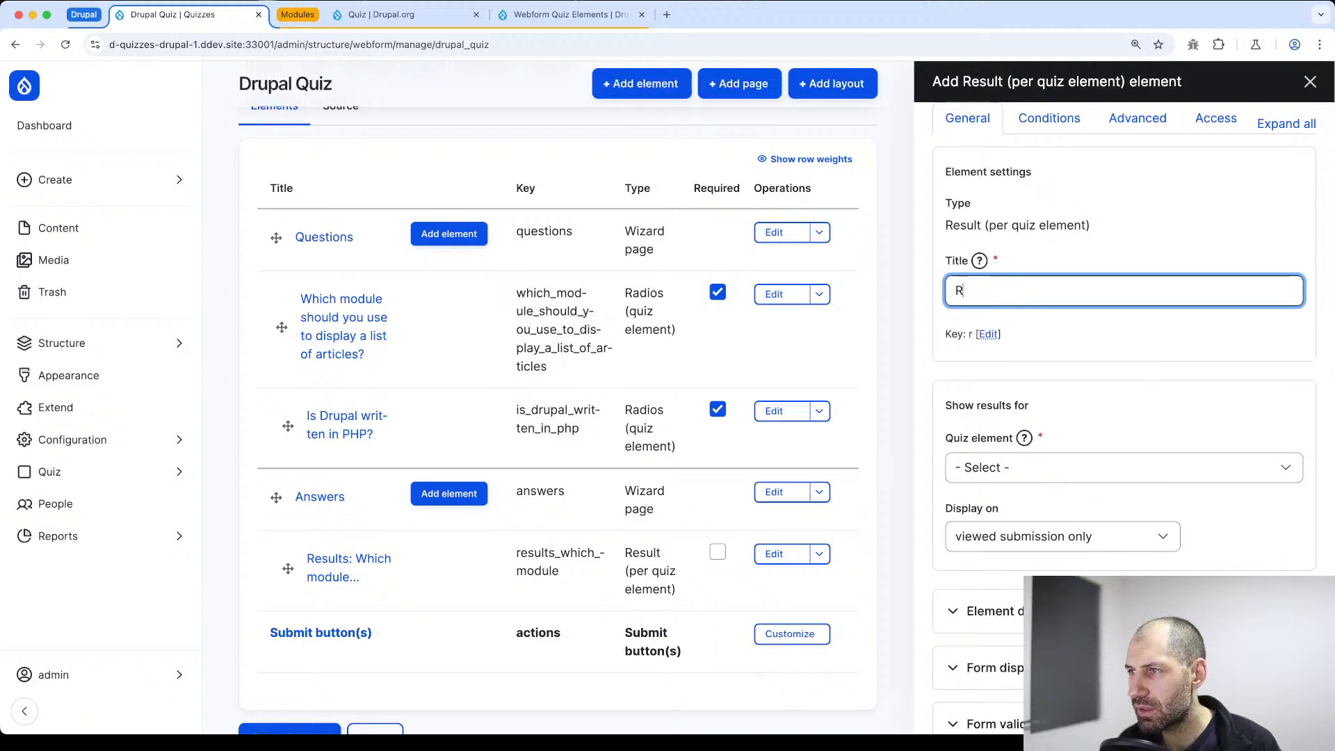
text(esults:)
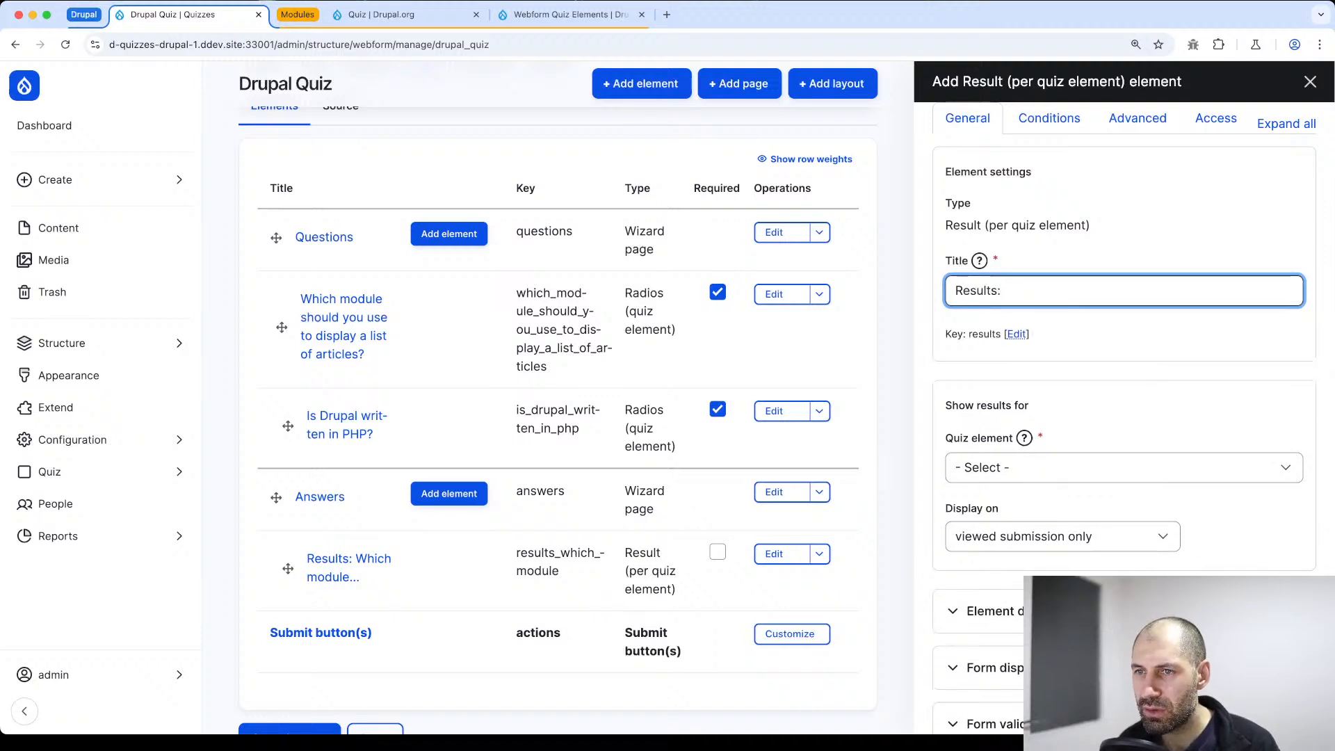
text( Is Dru)
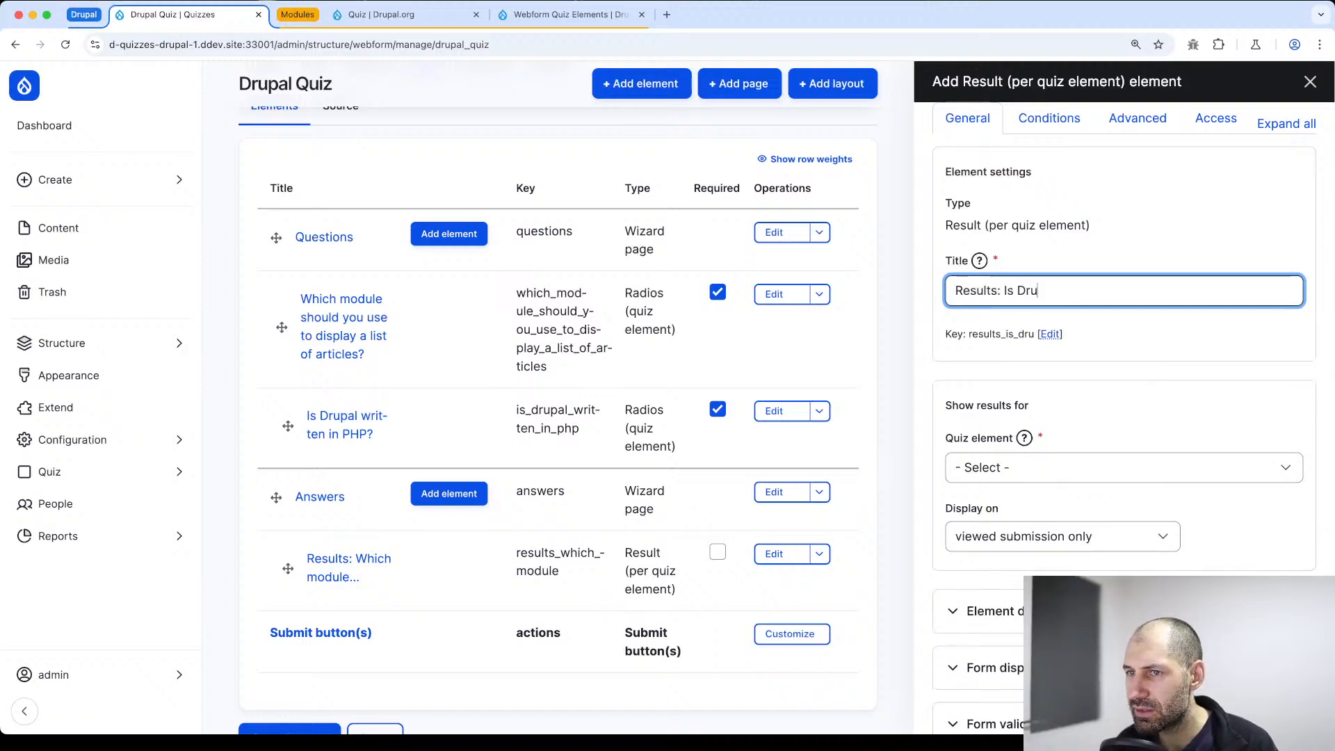
text(pal...)
Link the element to the question "Is Drupal written in PHP?", display it on both form and viewed submission, and save it
click(987, 468)
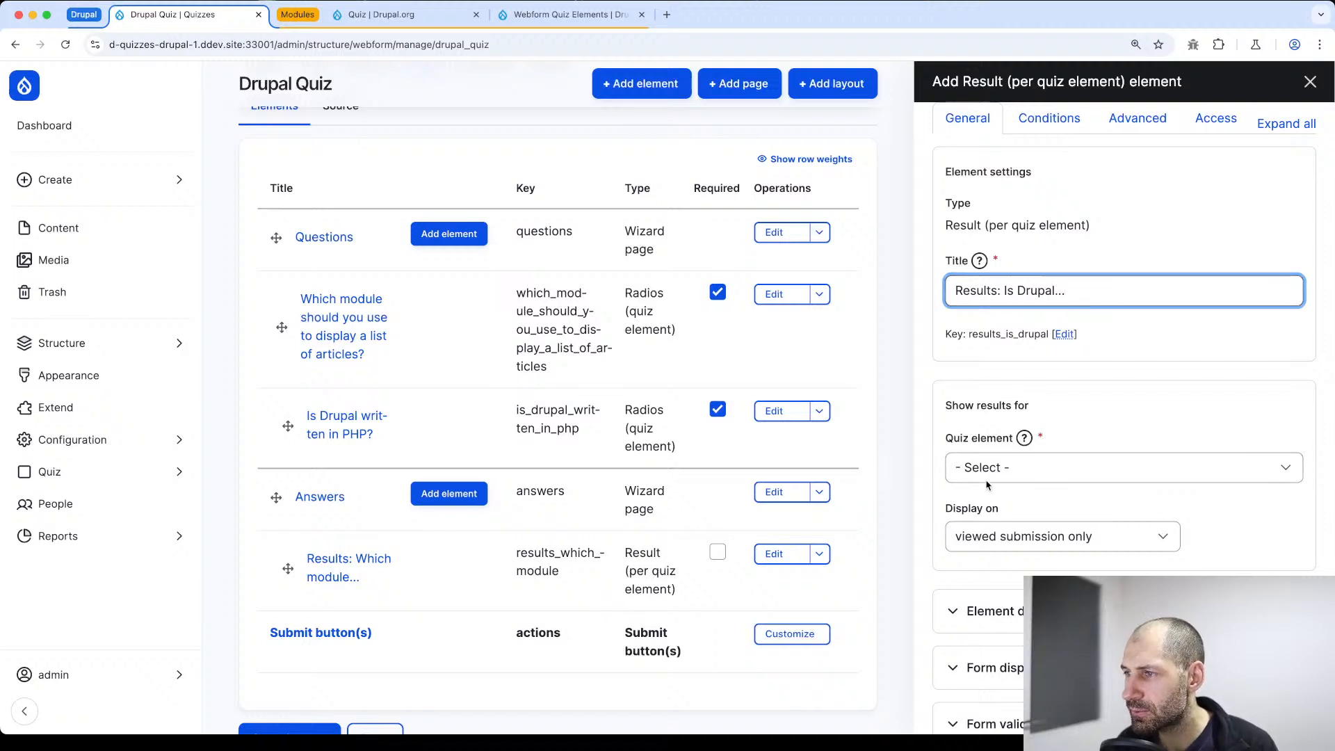
click(1002, 526)
click(991, 549)
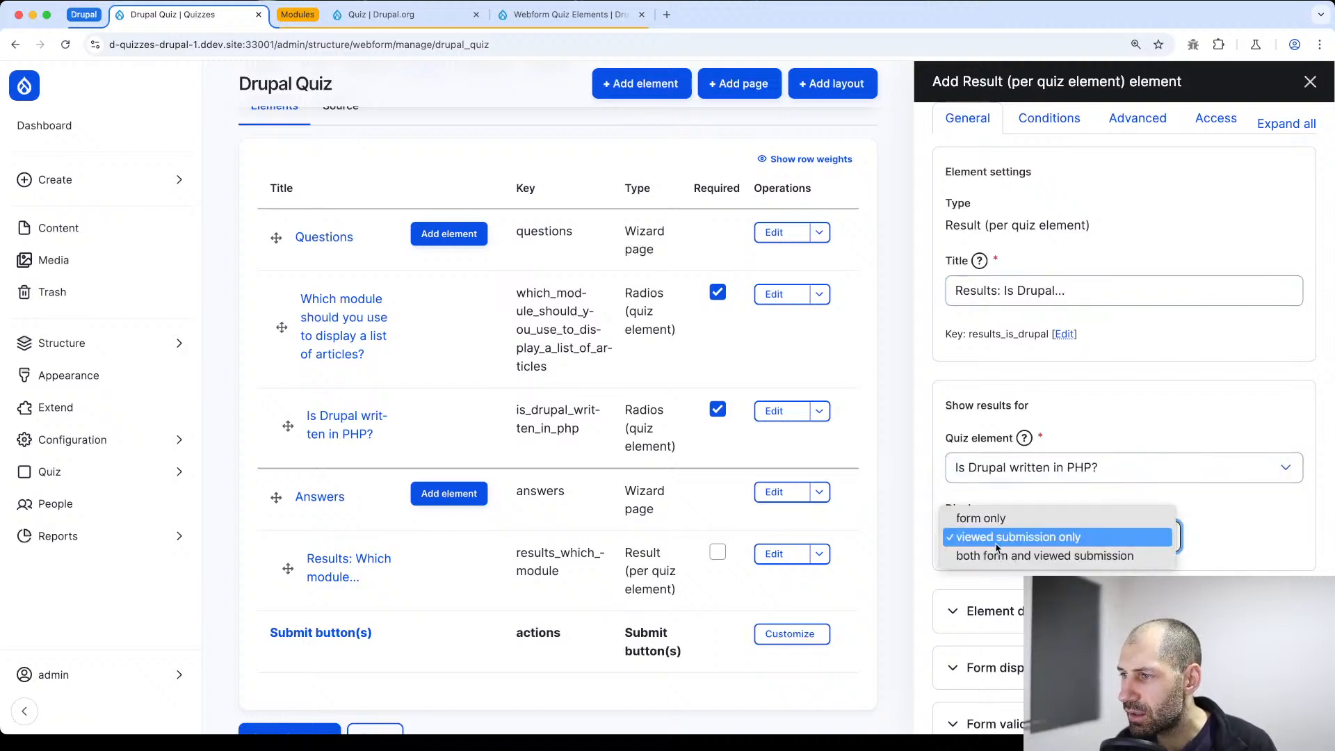
click(991, 554)
scroll(956, 689, down, 2)
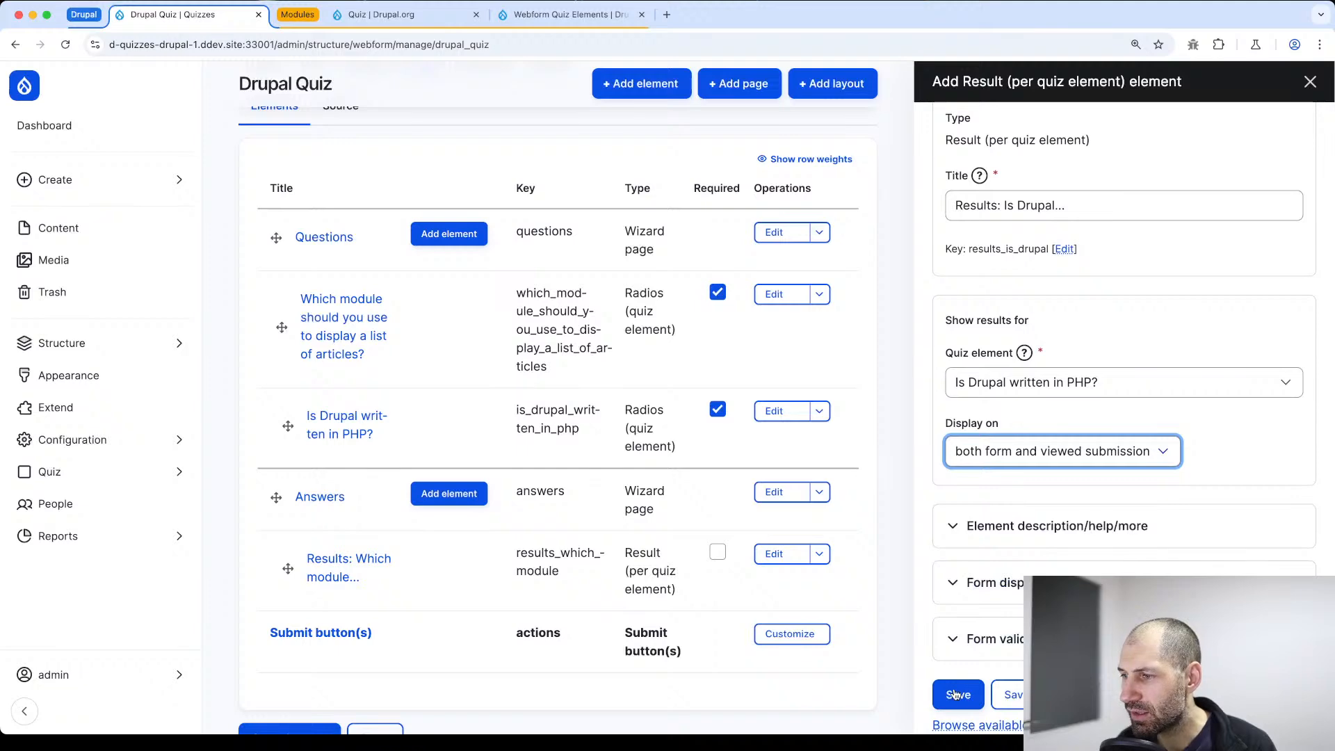
click(957, 694)
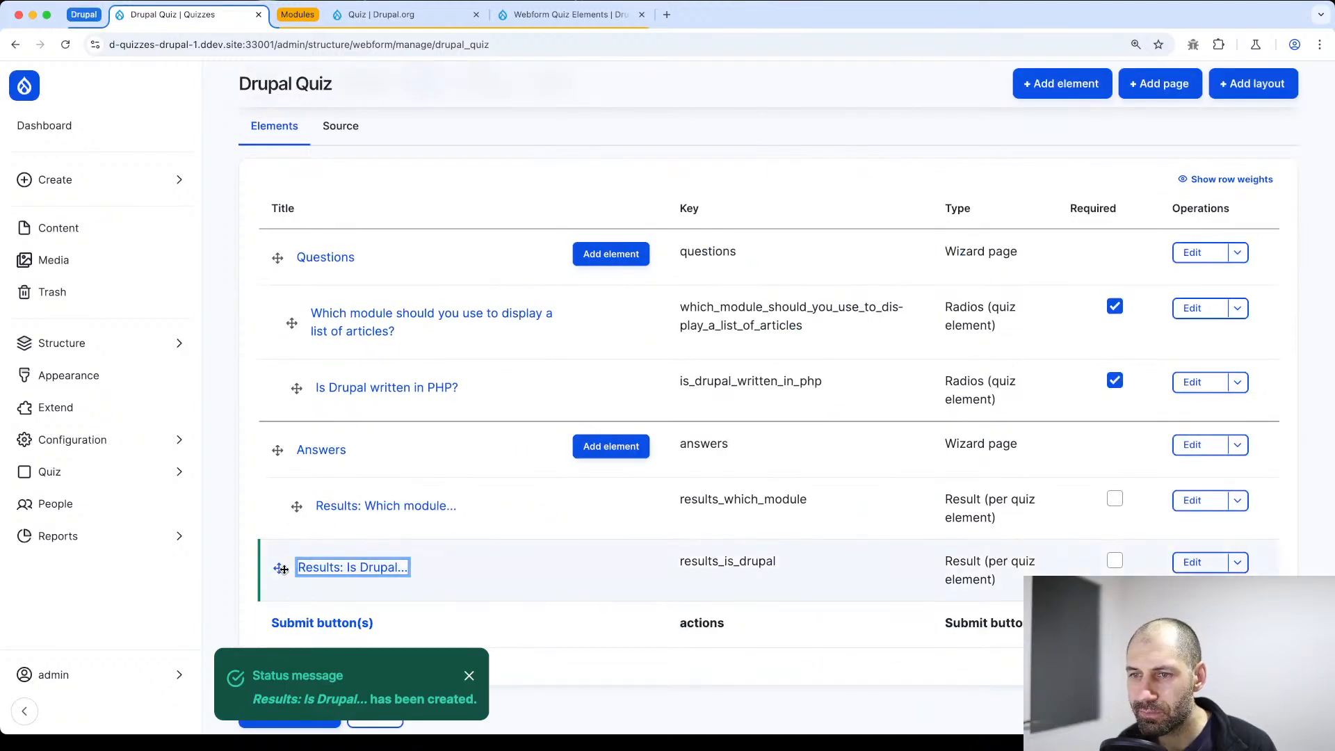
Nest the "Results: Is Drupal..." element under the Answers page and save the webform elements
drag(279, 568, 298, 568)
scroll(302, 519, down, 4)
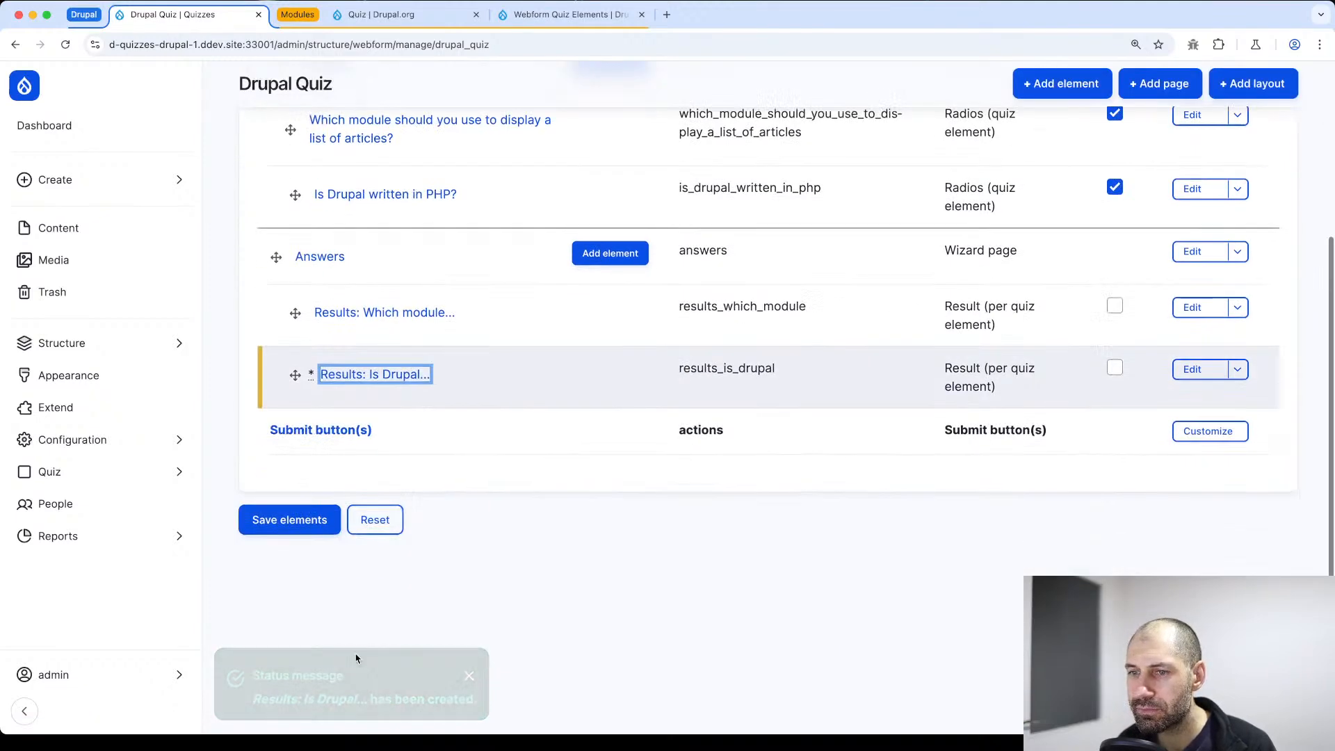
click(302, 519)
Add a Quiz total score element titled "Total" to the webform
click(1071, 131)
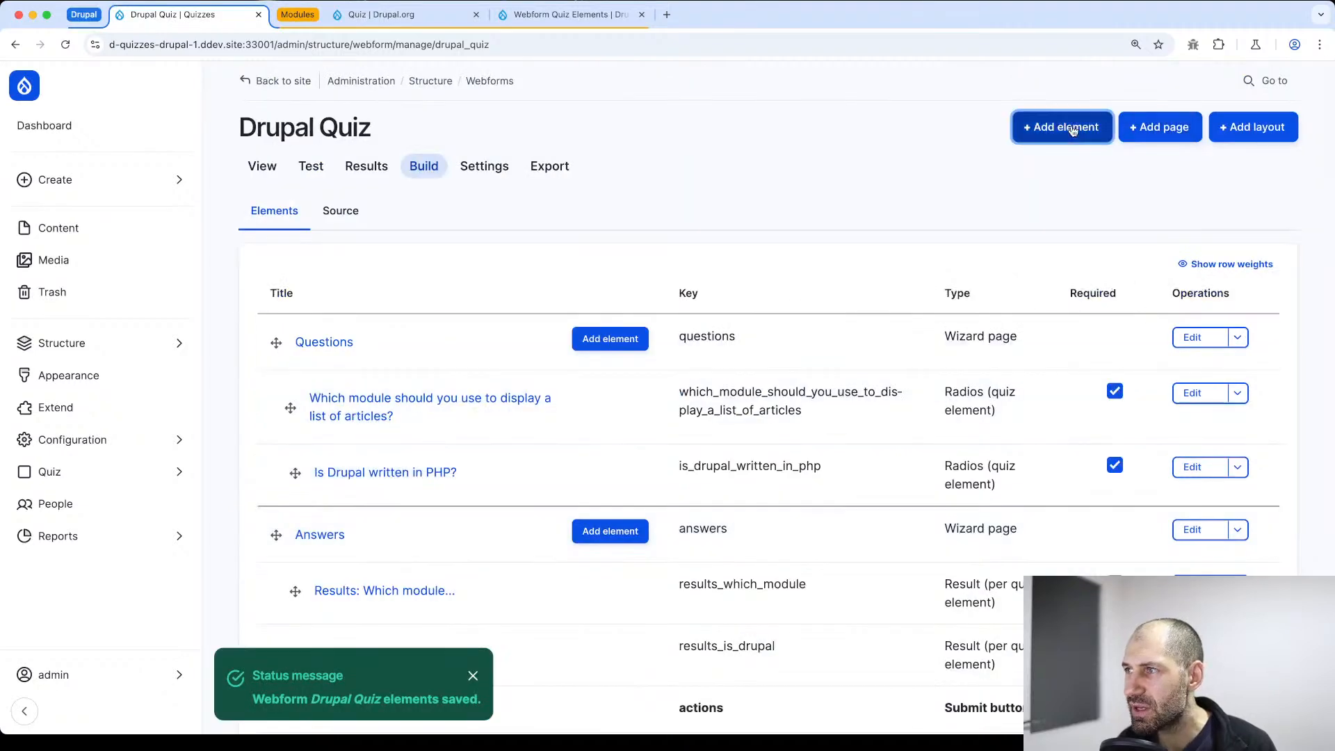
text(quiz)
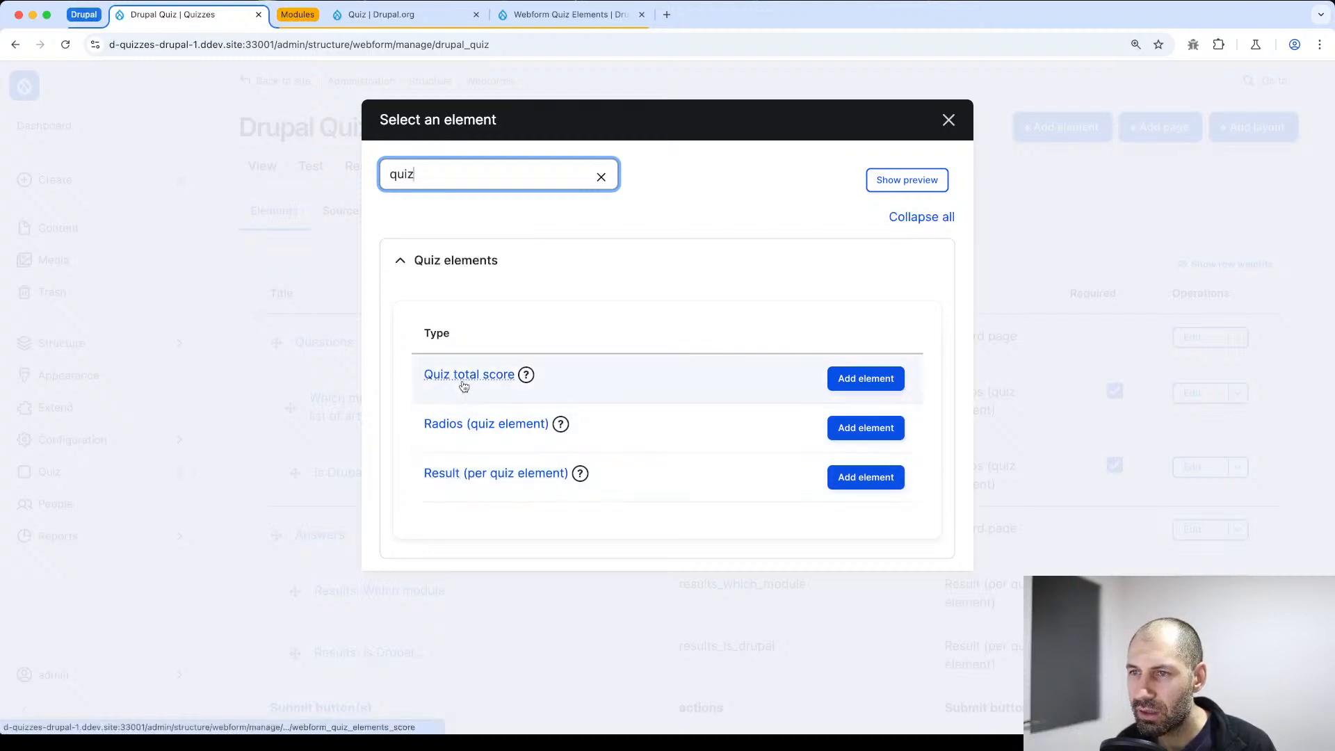
click(862, 380)
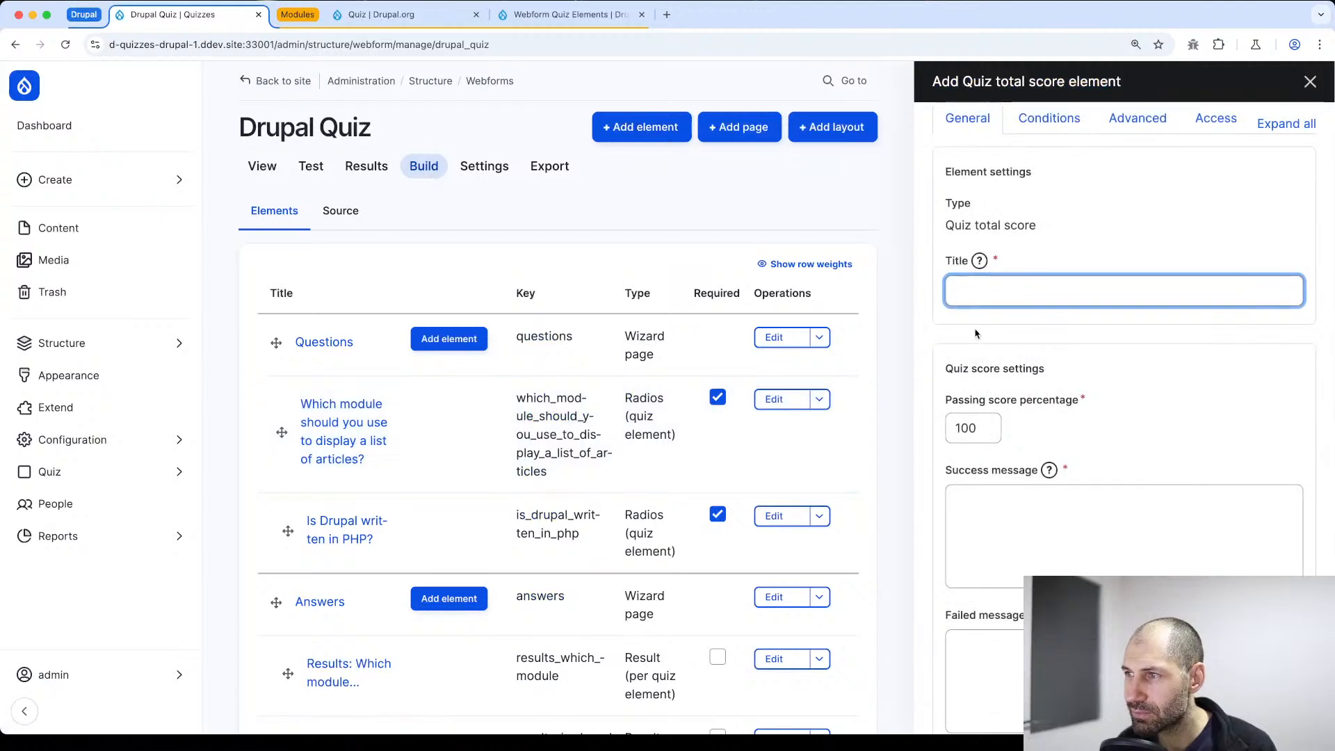
text(Total)
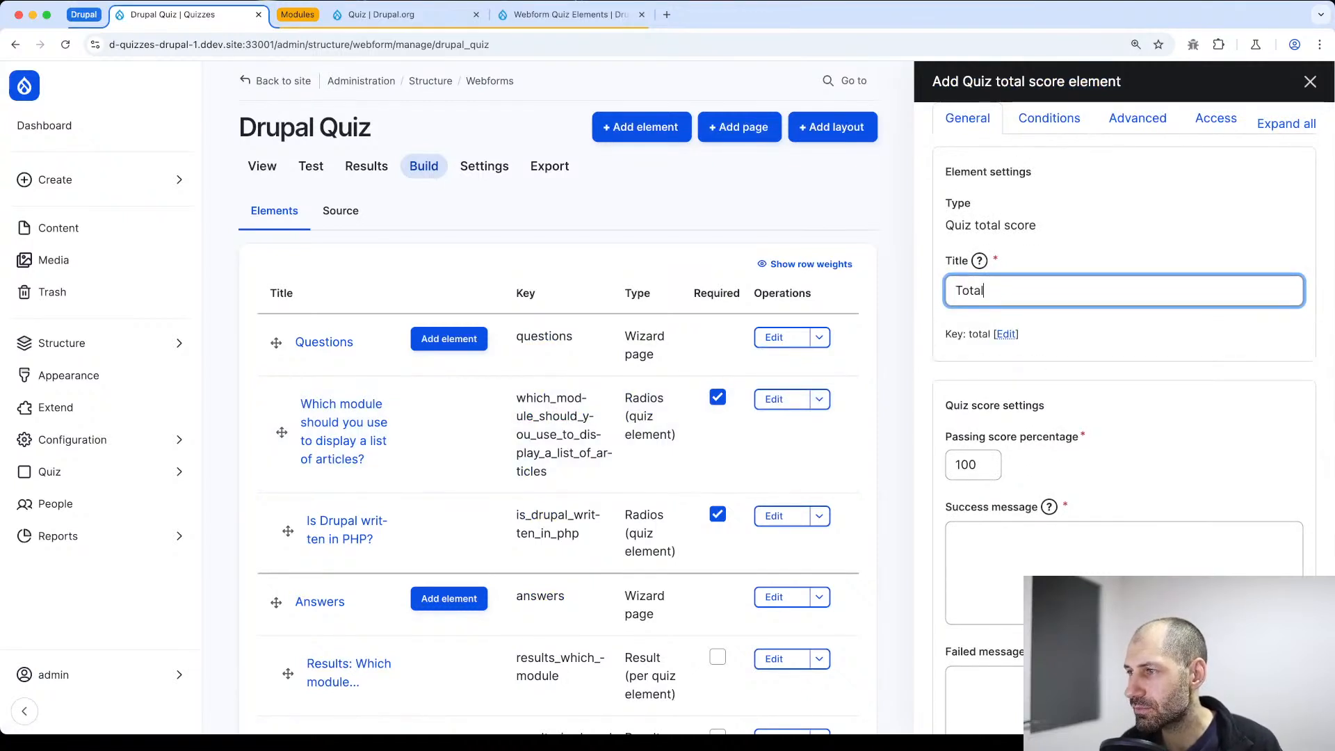
Set the total score element's passing score percentage to 50
scroll(1019, 418, down, 1)
double_click(957, 435)
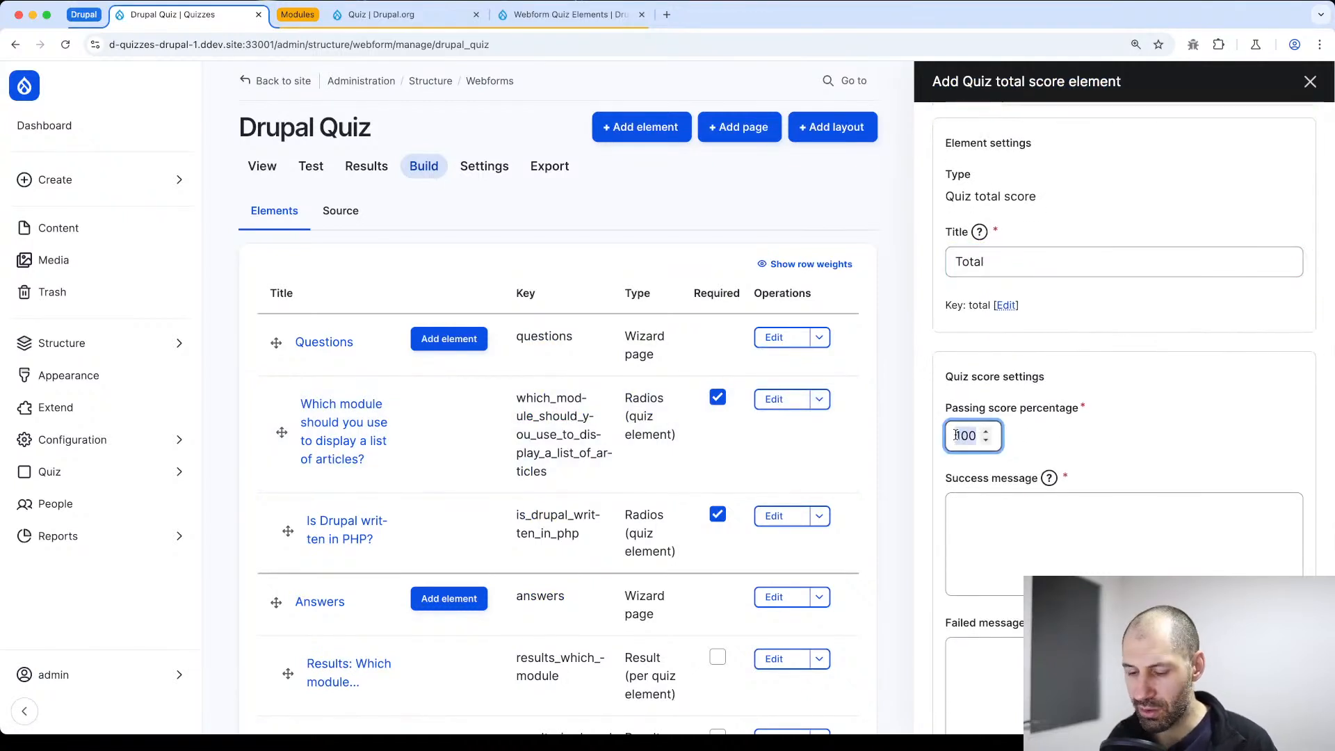
text(25)
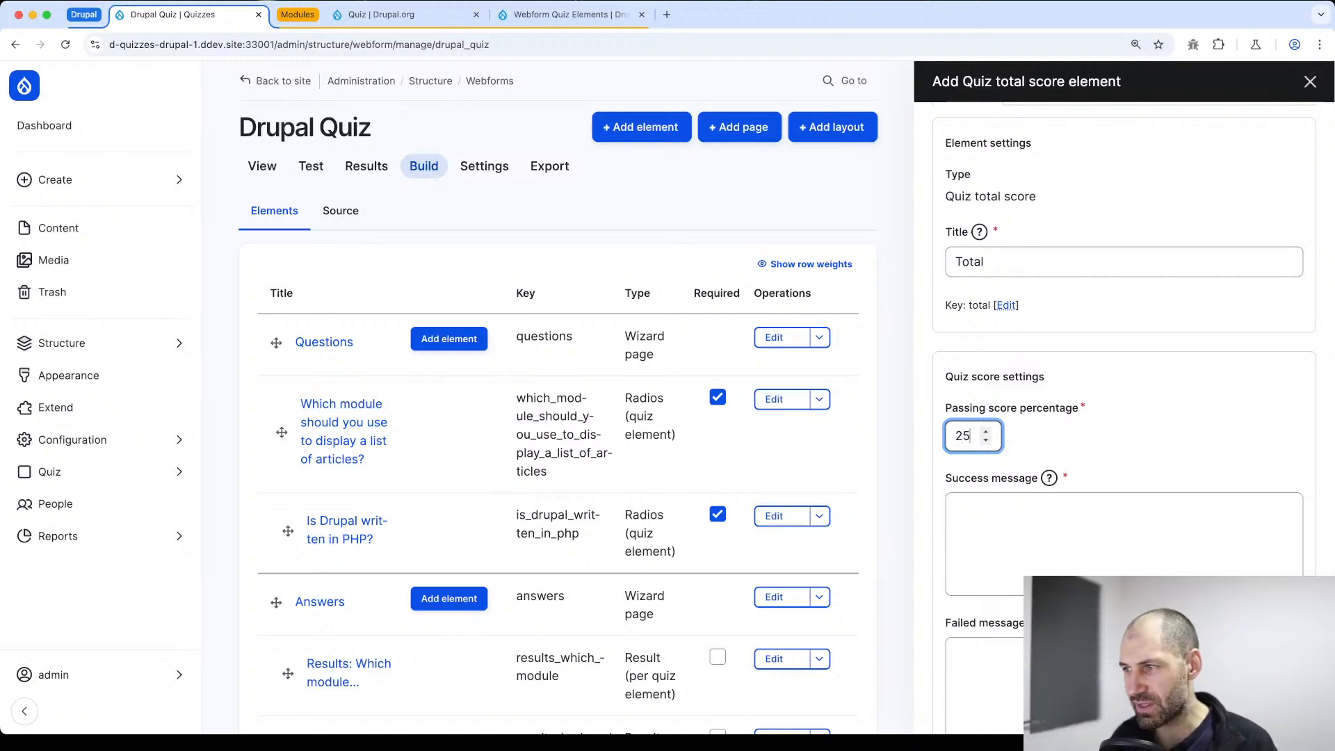
text(50)
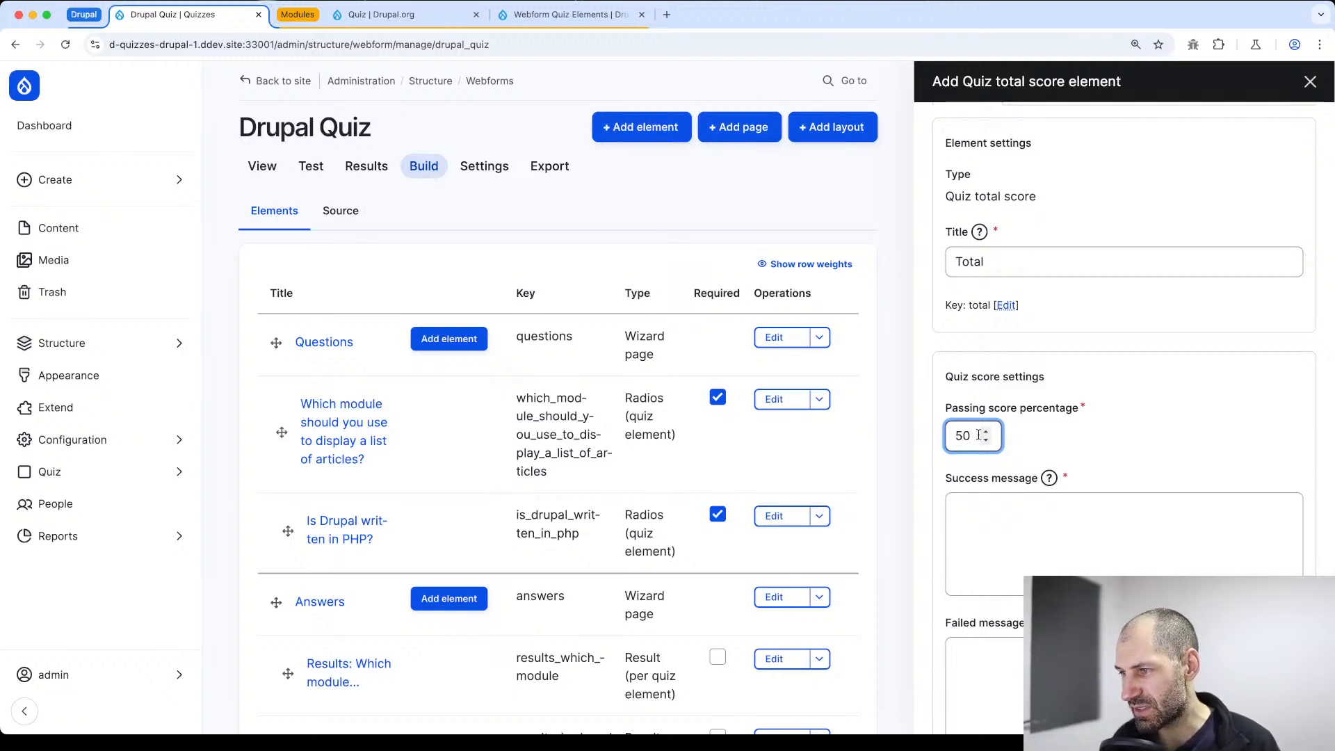
Enter "Good job" as the success message and "Failed" as the failed message for the total score
click(1094, 539)
scroll(1094, 482, down, 1)
text(C)
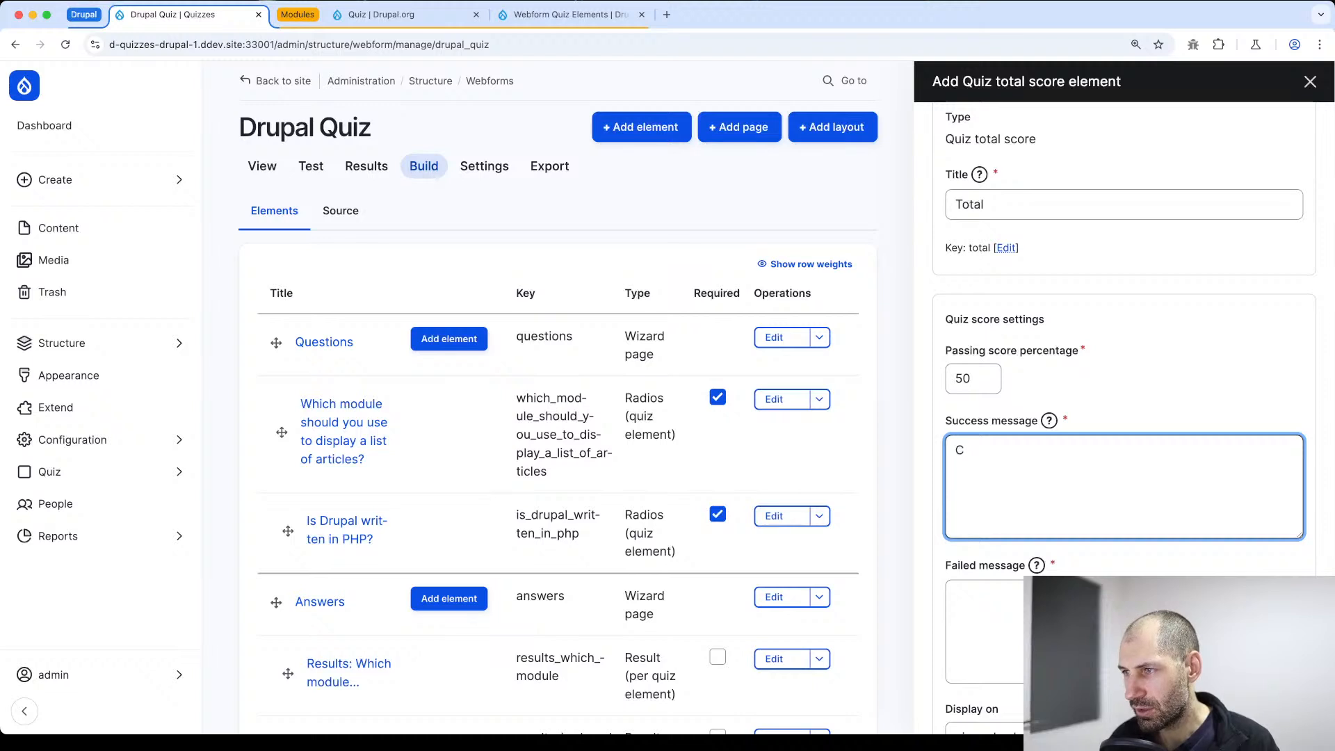
text(ood job)
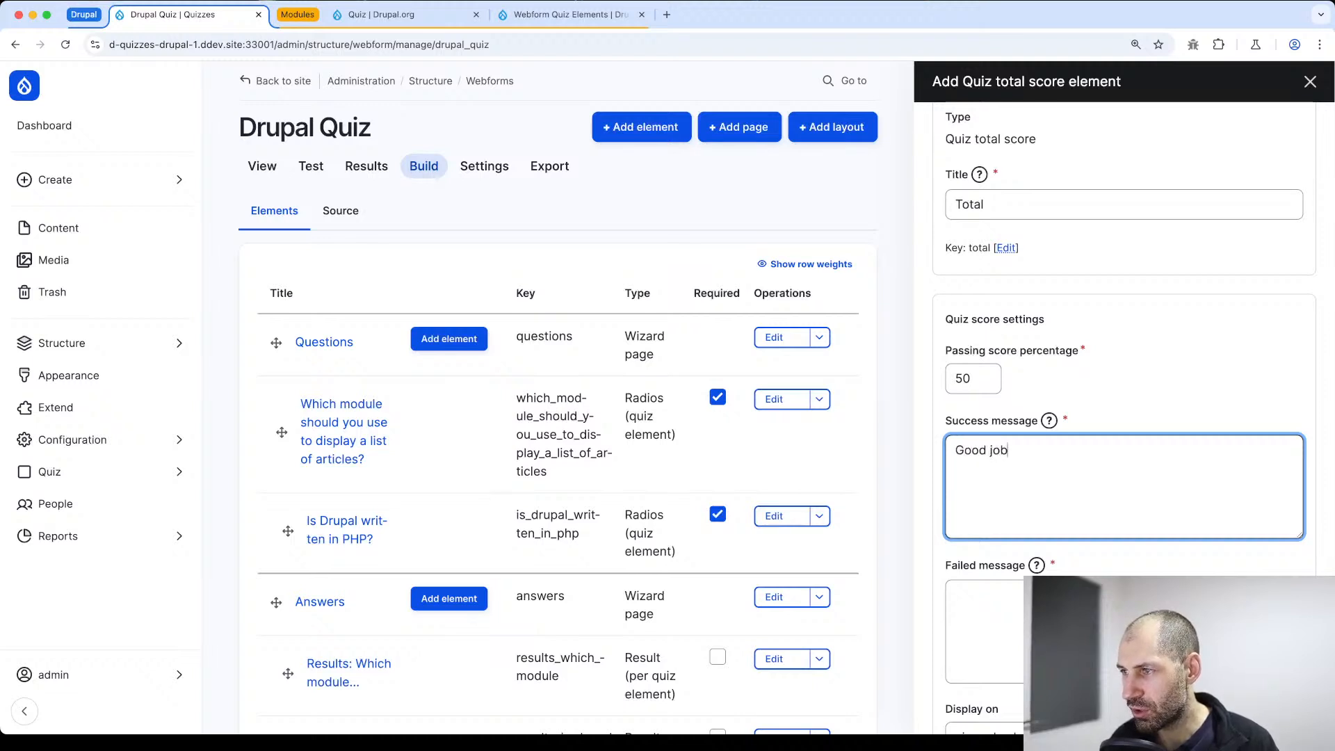
key(Tab)
key(Tab)
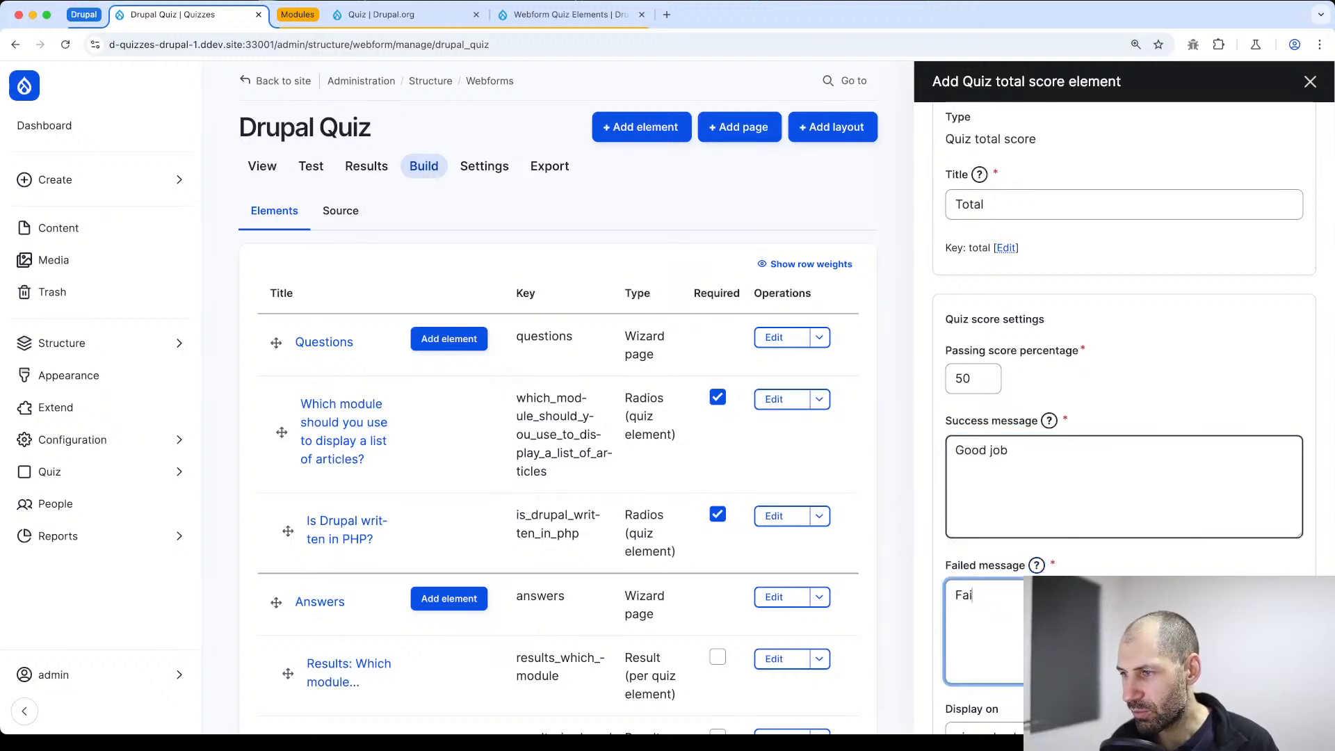
Display the total score element on both form and viewed submission, and save the element
scroll(1067, 496, down, 5)
click(1036, 452)
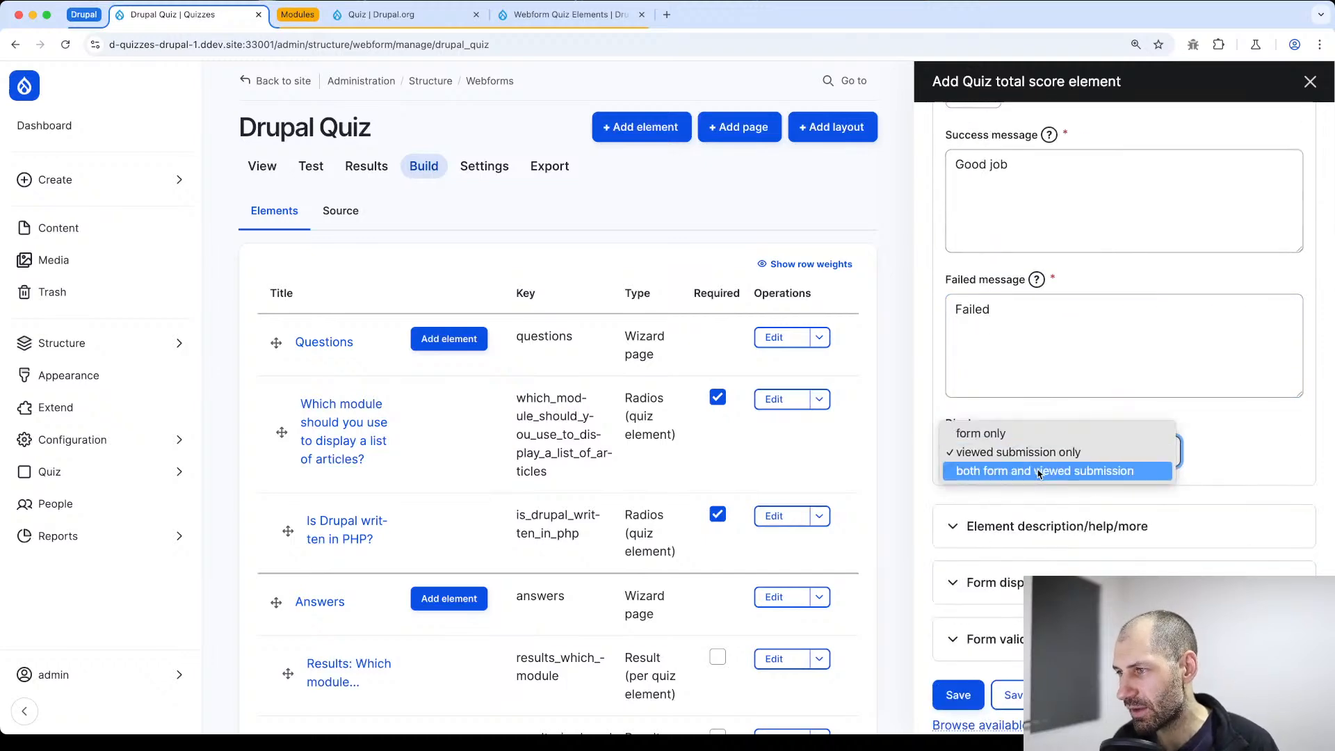
click(1036, 468)
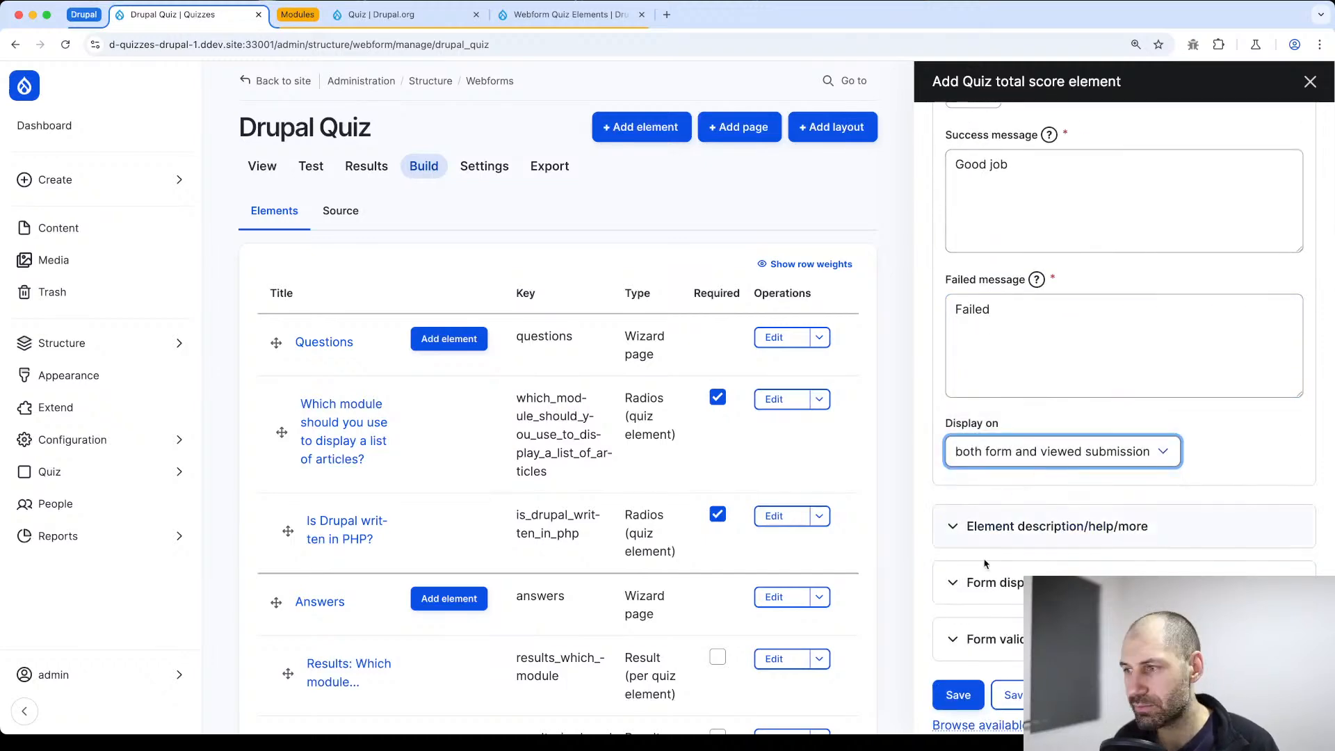
click(958, 695)
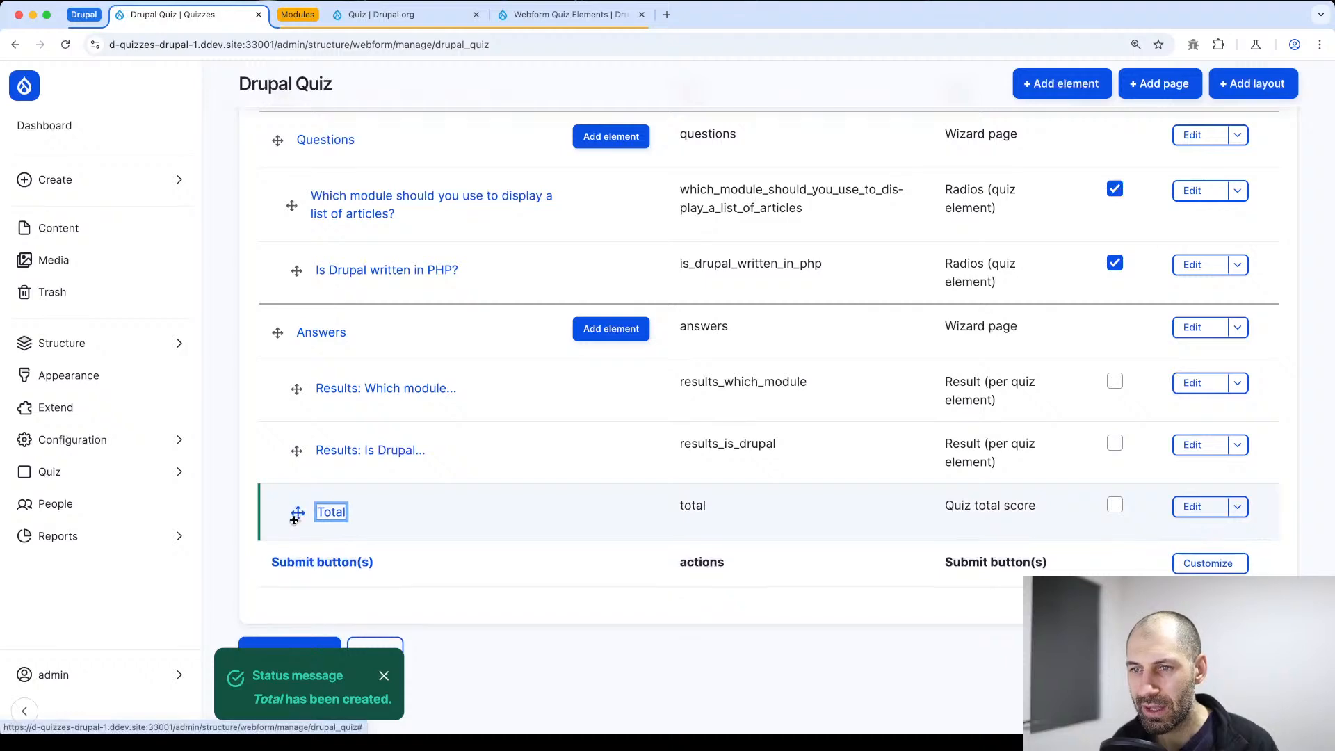
Move the Total element above the two result elements under the Answers page and save the webform elements
drag(294, 513, 299, 389)
scroll(445, 335, up, 4)
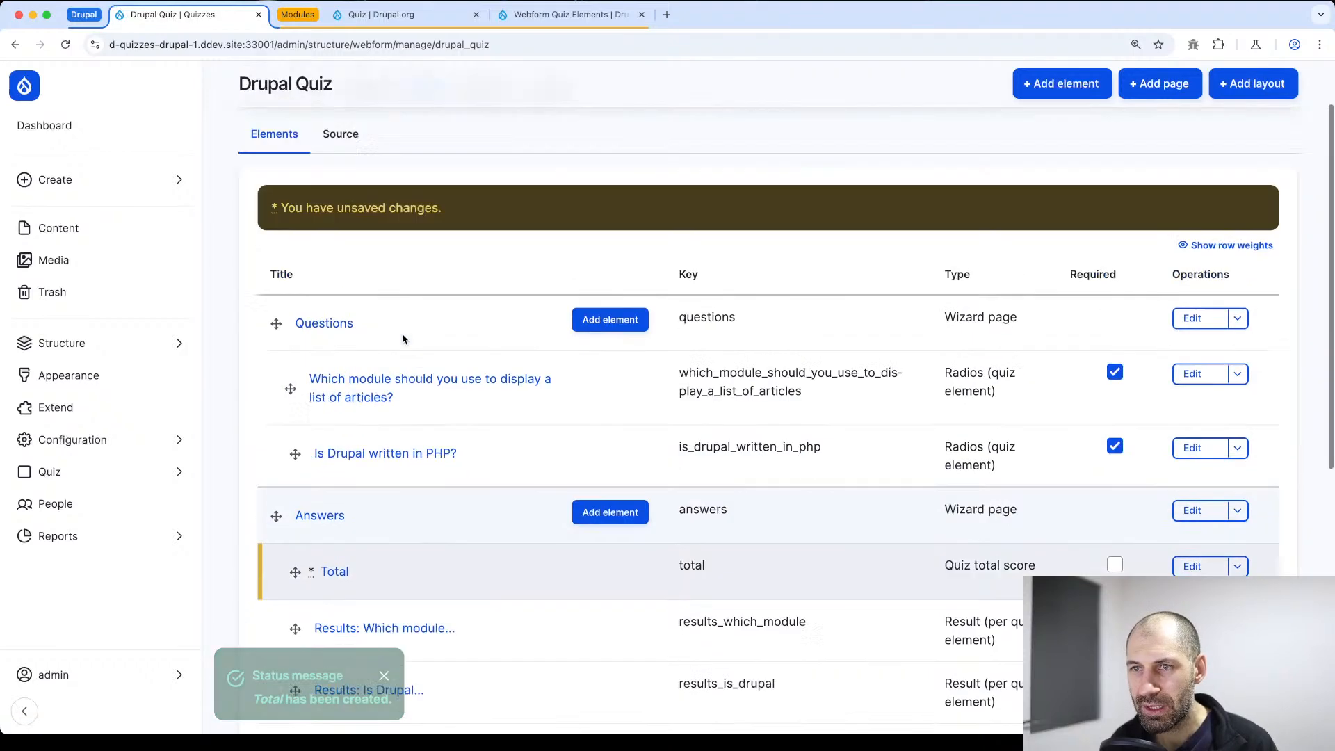
scroll(417, 334, down, 8)
click(298, 384)
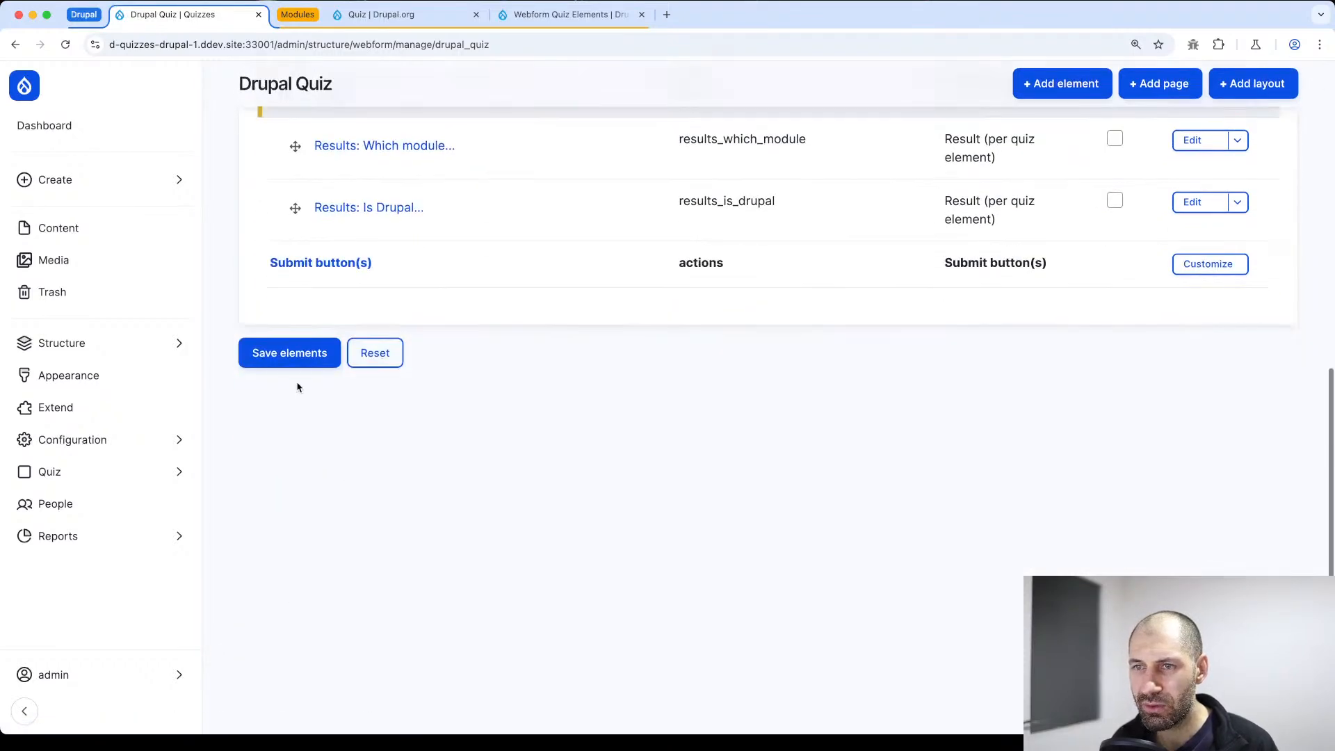
Open the quiz form, answer Commerce and False to the two questions, and continue to the Answers page
click(278, 166)
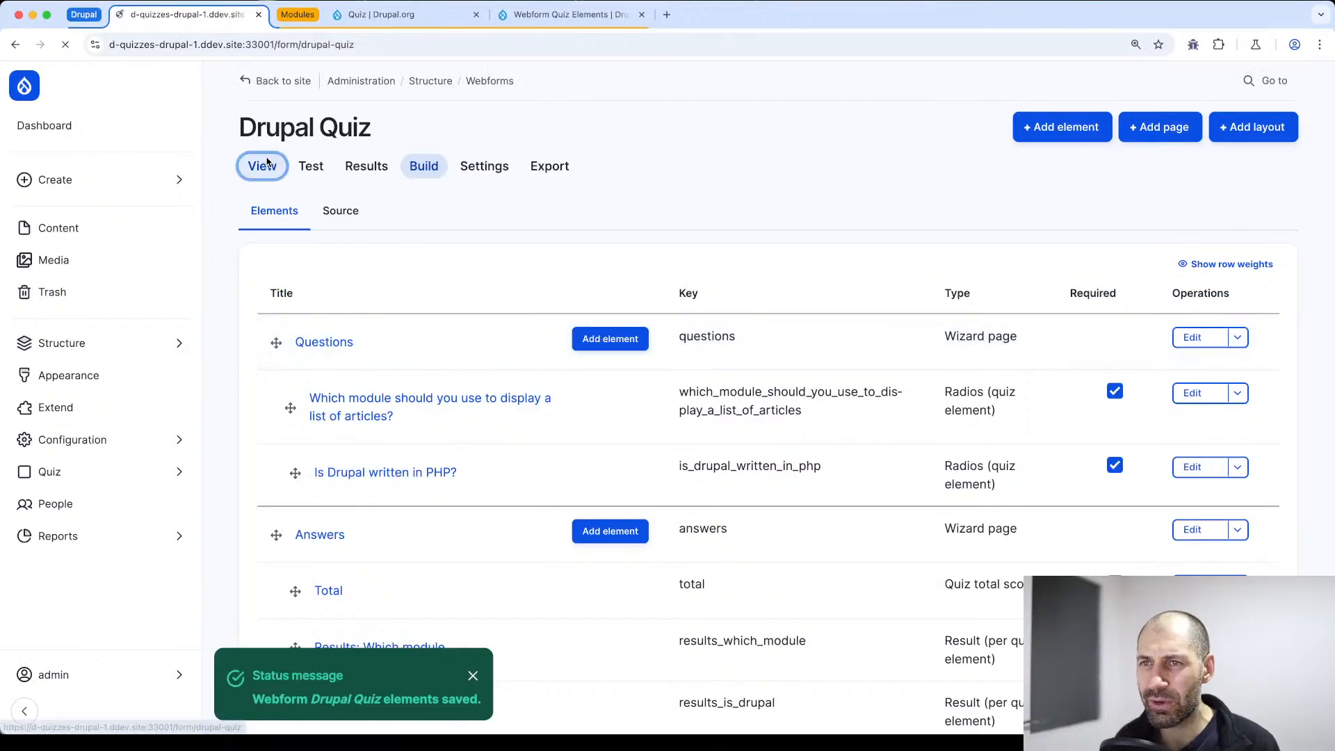
scroll(452, 348, down, 6)
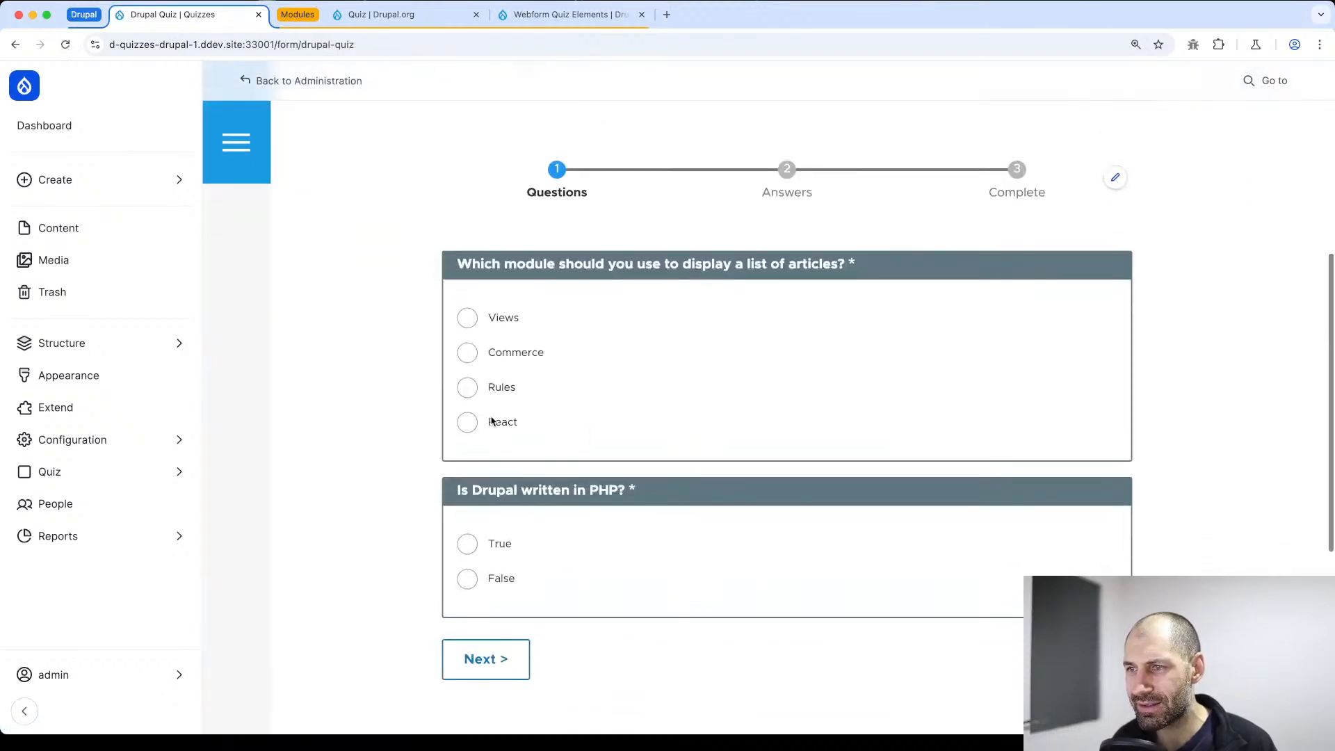
click(473, 354)
click(473, 583)
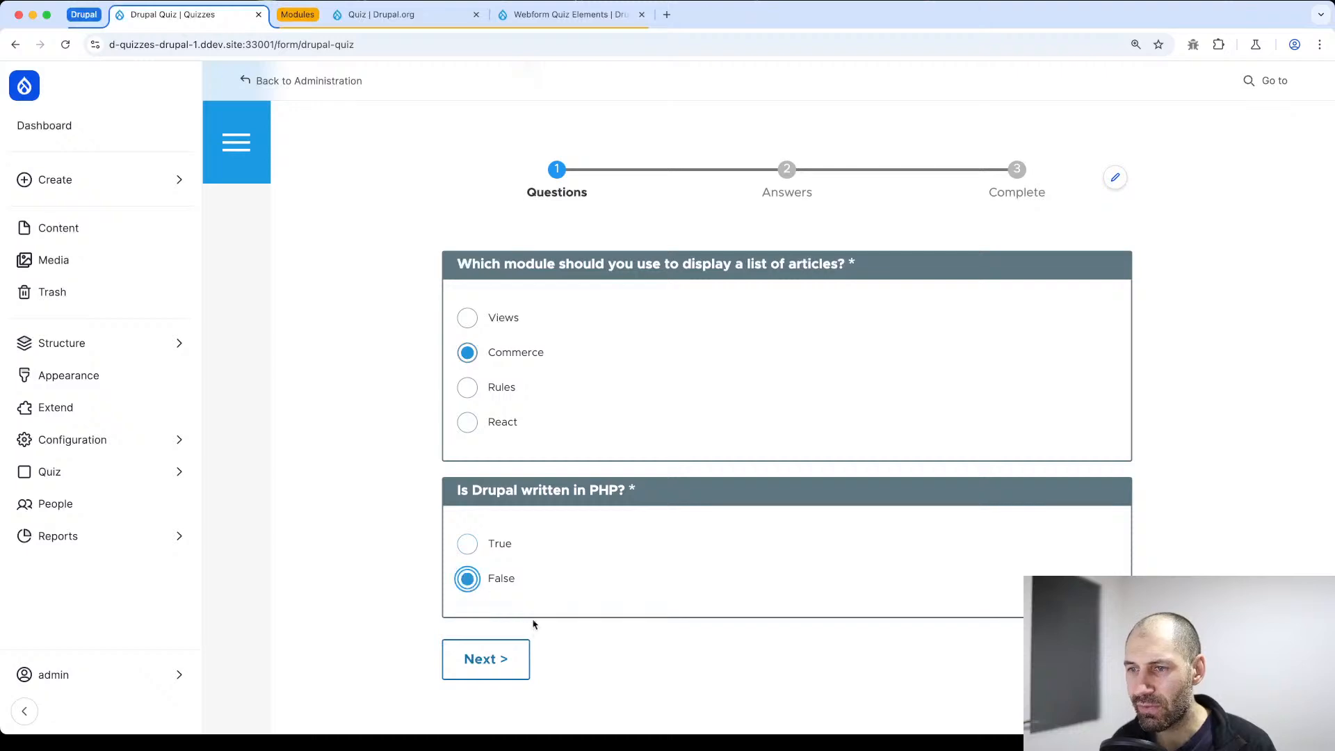
click(471, 663)
Examine the overall quiz result and the feedback on each question on the Answers page
scroll(487, 605, down, 7)
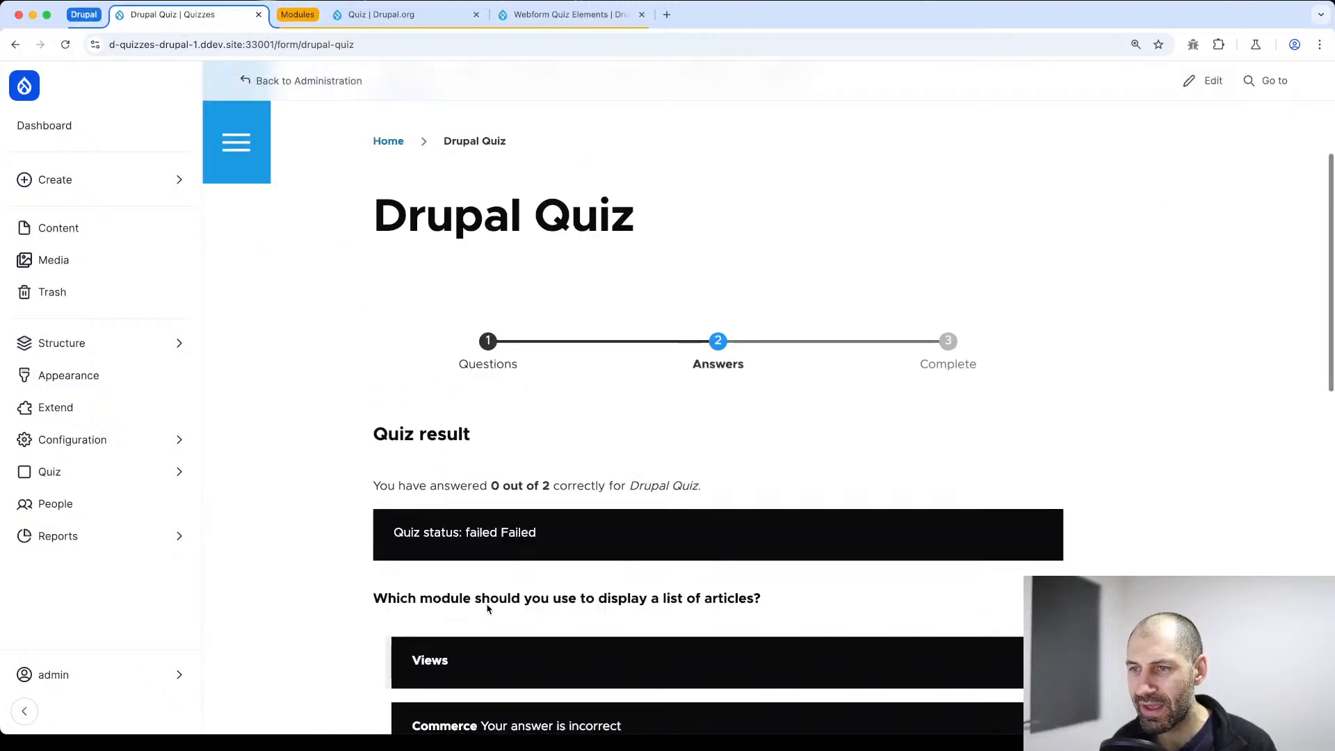
drag(537, 279, 369, 185)
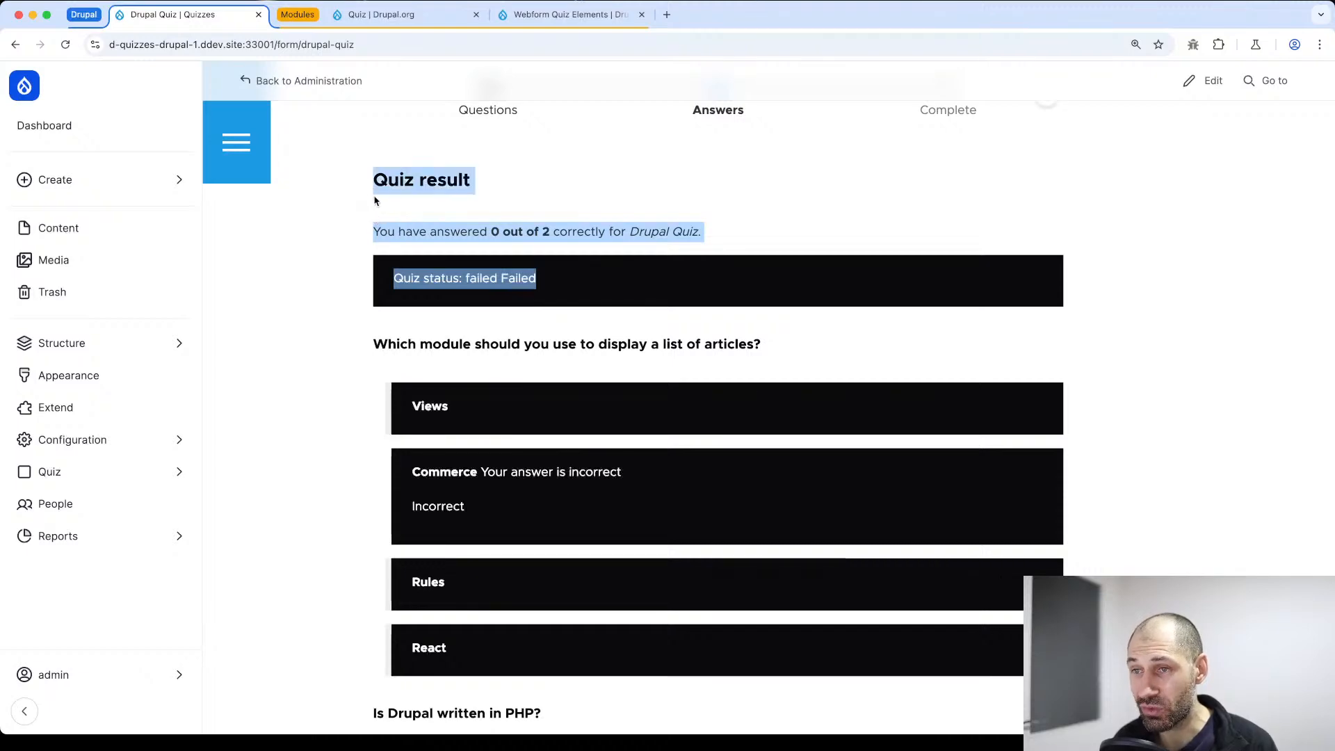
click(477, 278)
scroll(574, 304, up, 4)
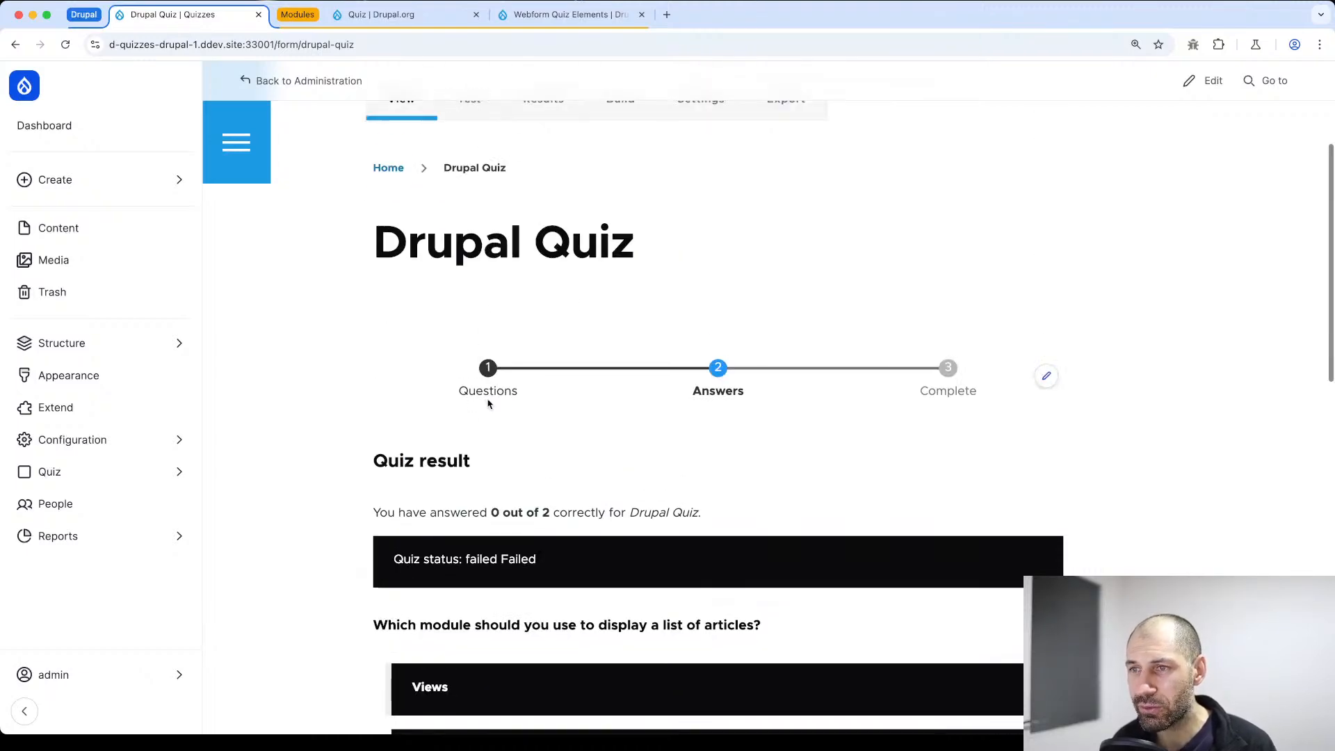
scroll(405, 376, down, 6)
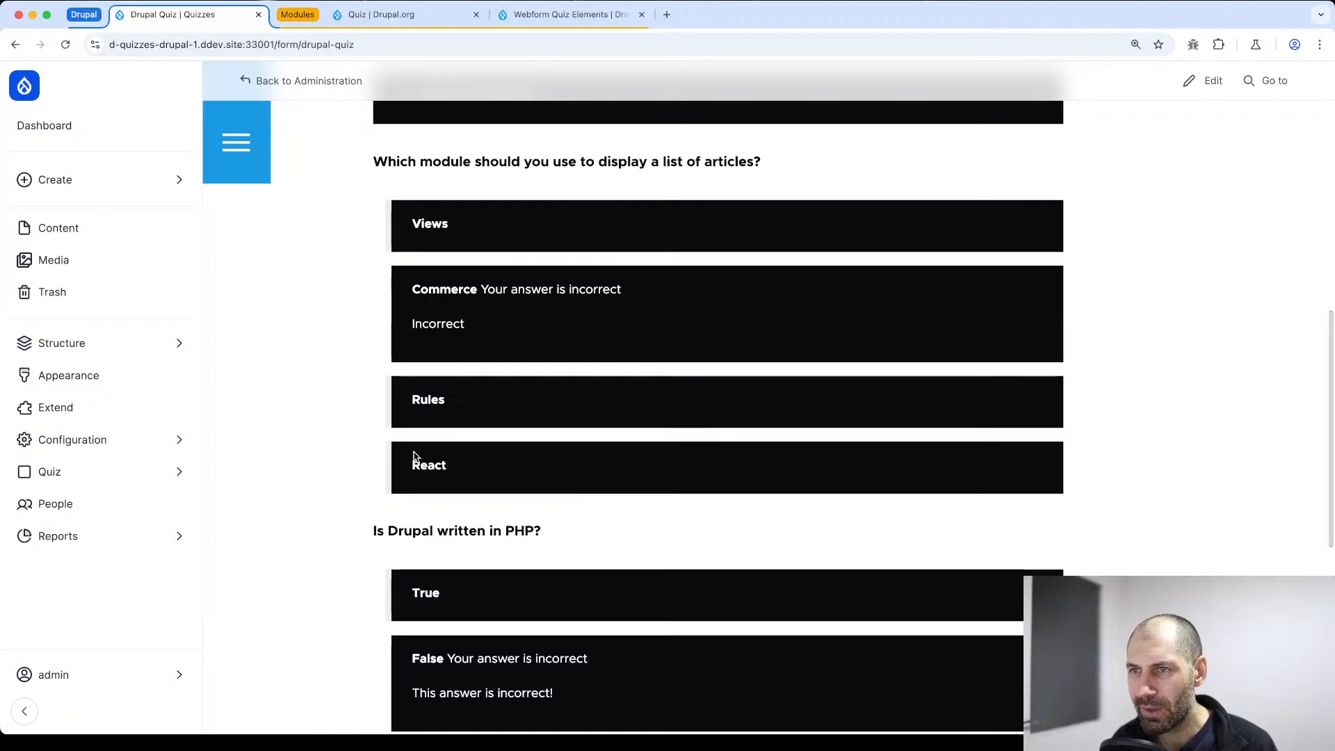
scroll(455, 402, down, 3)
scroll(464, 455, down, 1)
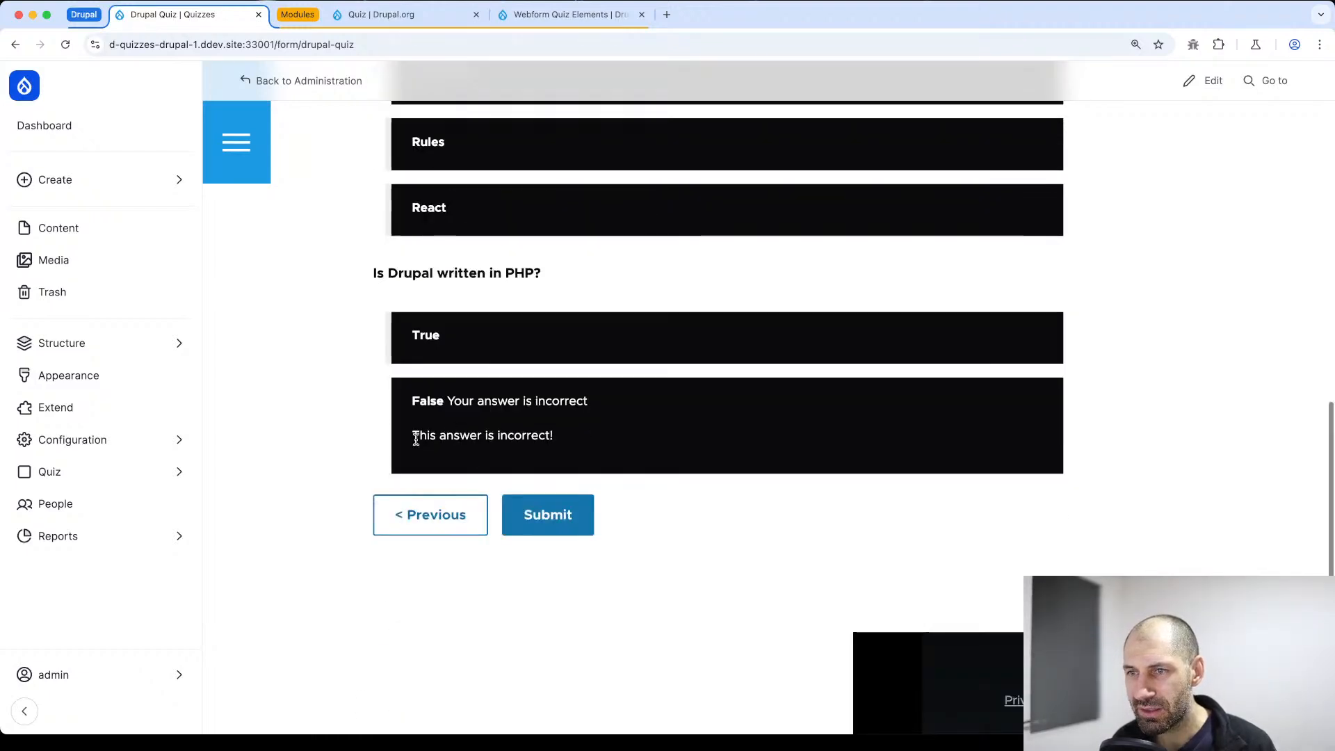
Return to the Questions page, change the answers to Views and True, and continue to the Answers page
click(439, 531)
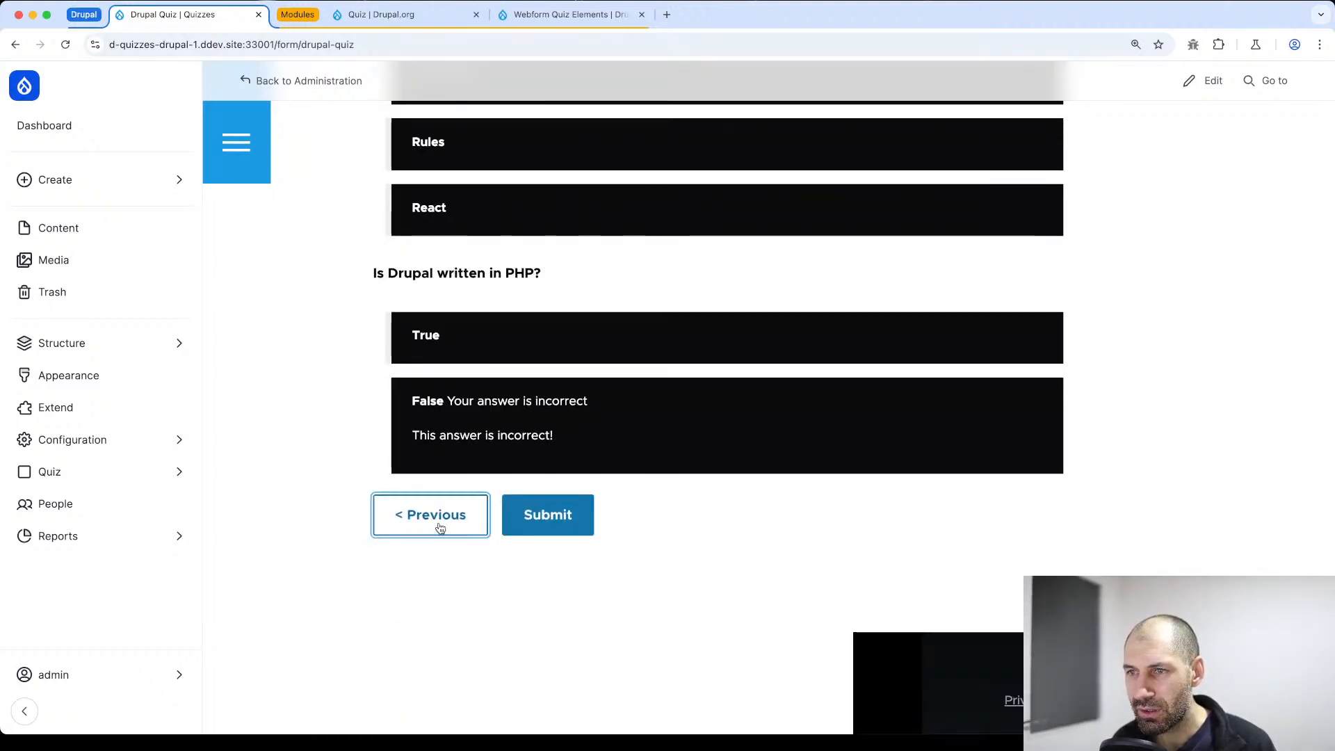
scroll(459, 525, down, 4)
click(496, 454)
scroll(496, 454, down, 6)
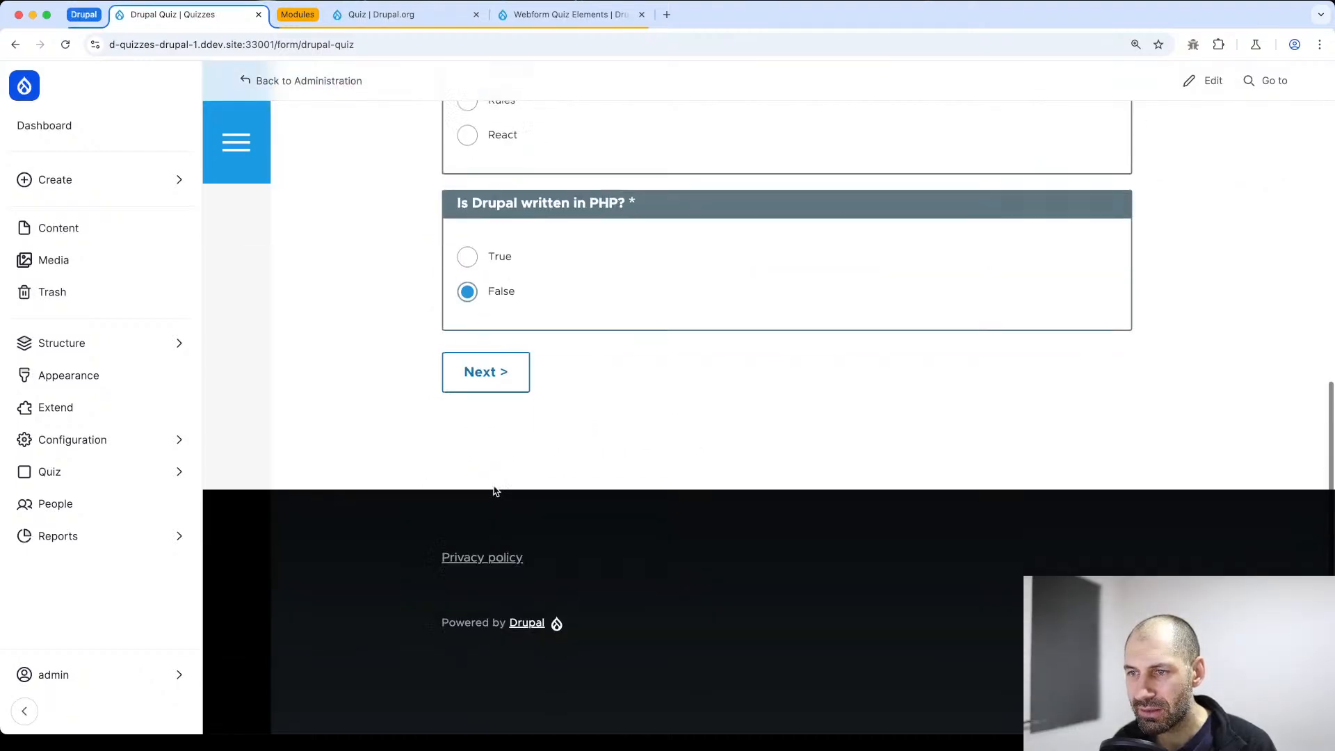
click(468, 254)
click(477, 370)
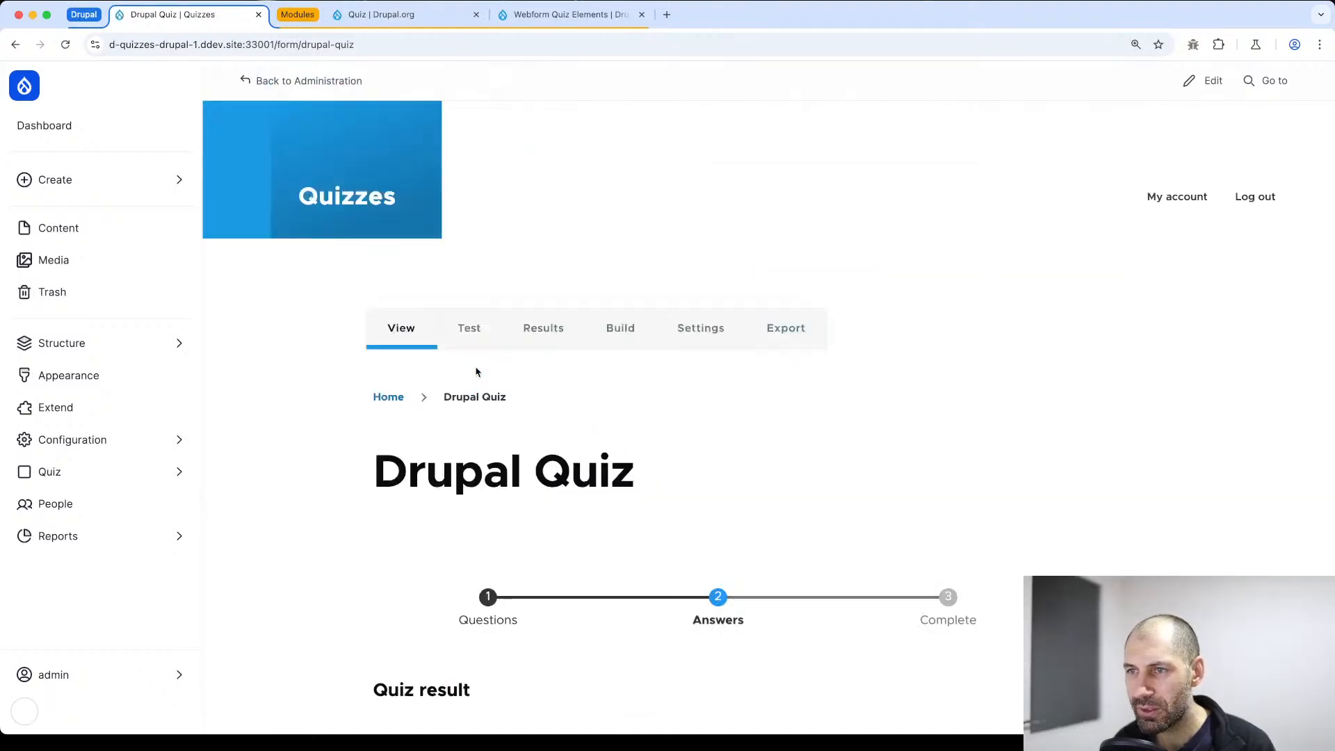
Check the quiz status message and per-option feedback for the changed answers
scroll(477, 387, down, 6)
drag(588, 383, 391, 380)
scroll(397, 381, down, 3)
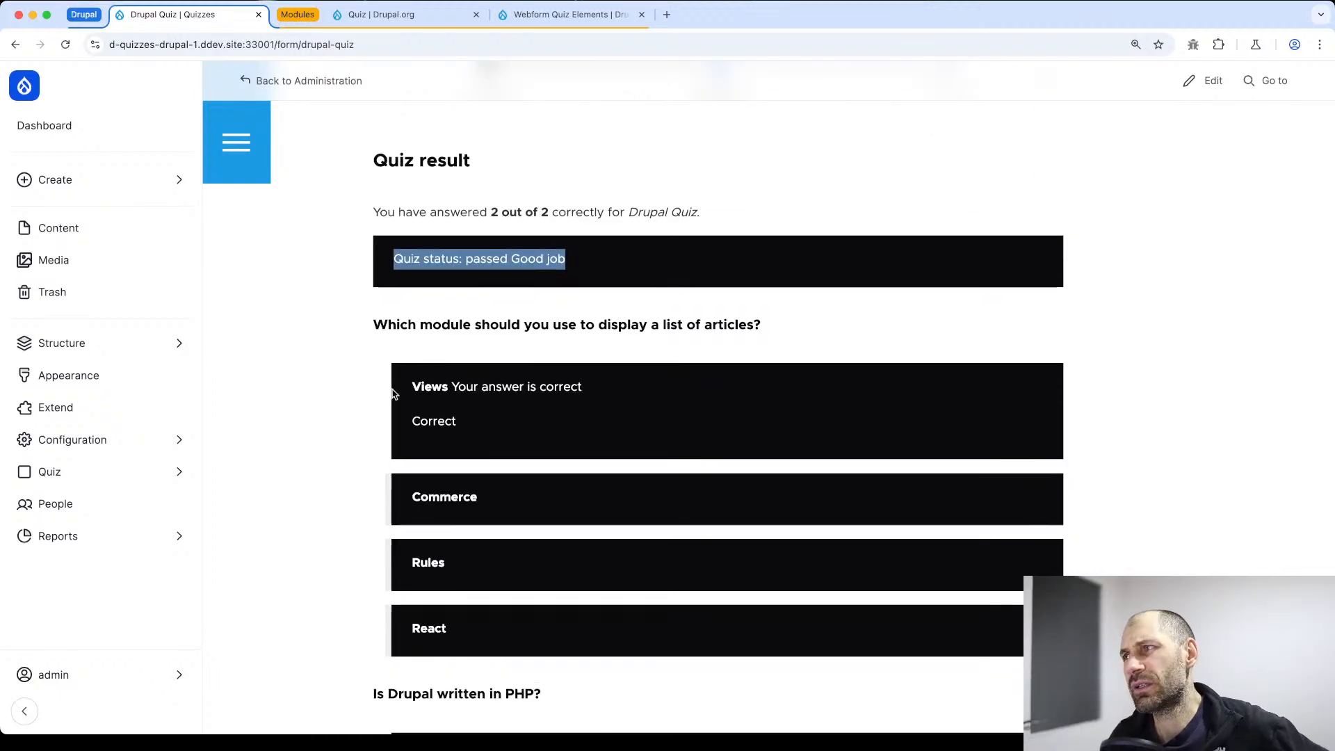
drag(413, 494, 481, 505)
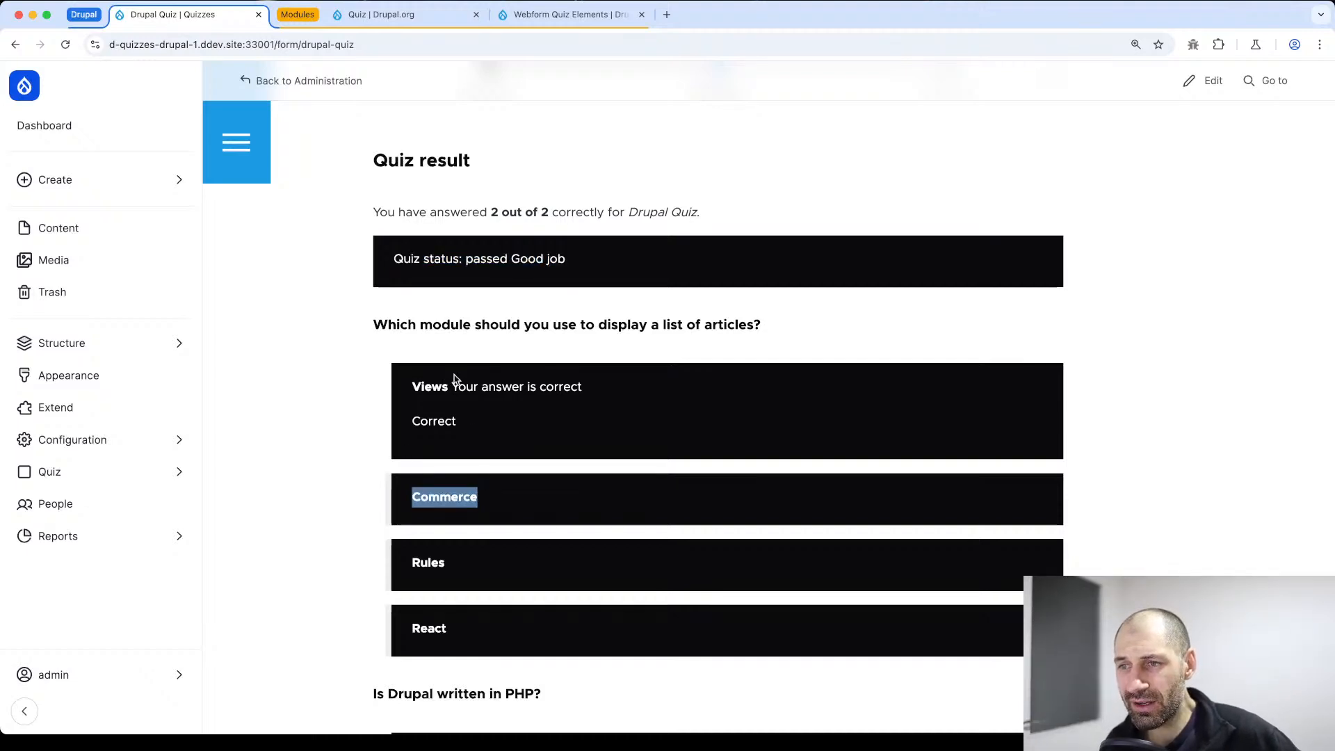
scroll(483, 461, down, 2)
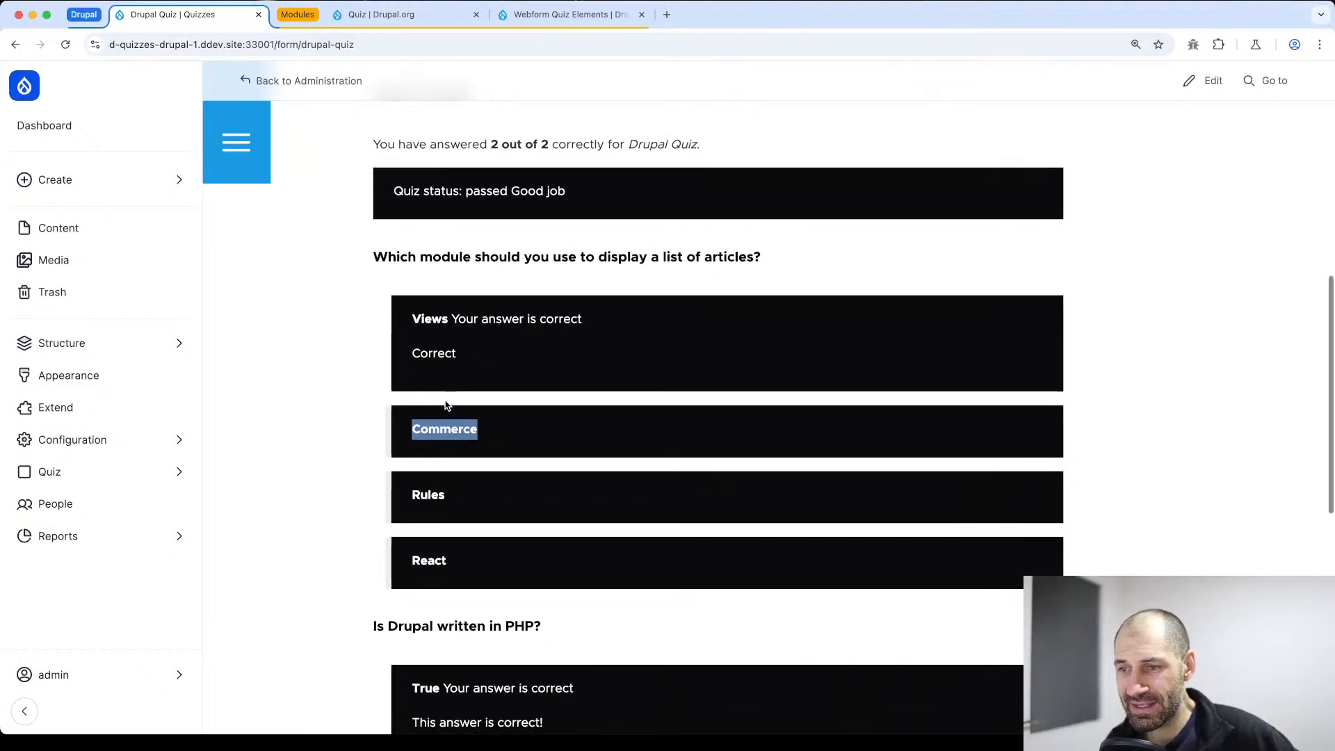
Submit the completed quiz and view its confirmation page
scroll(447, 403, down, 8)
click(536, 556)
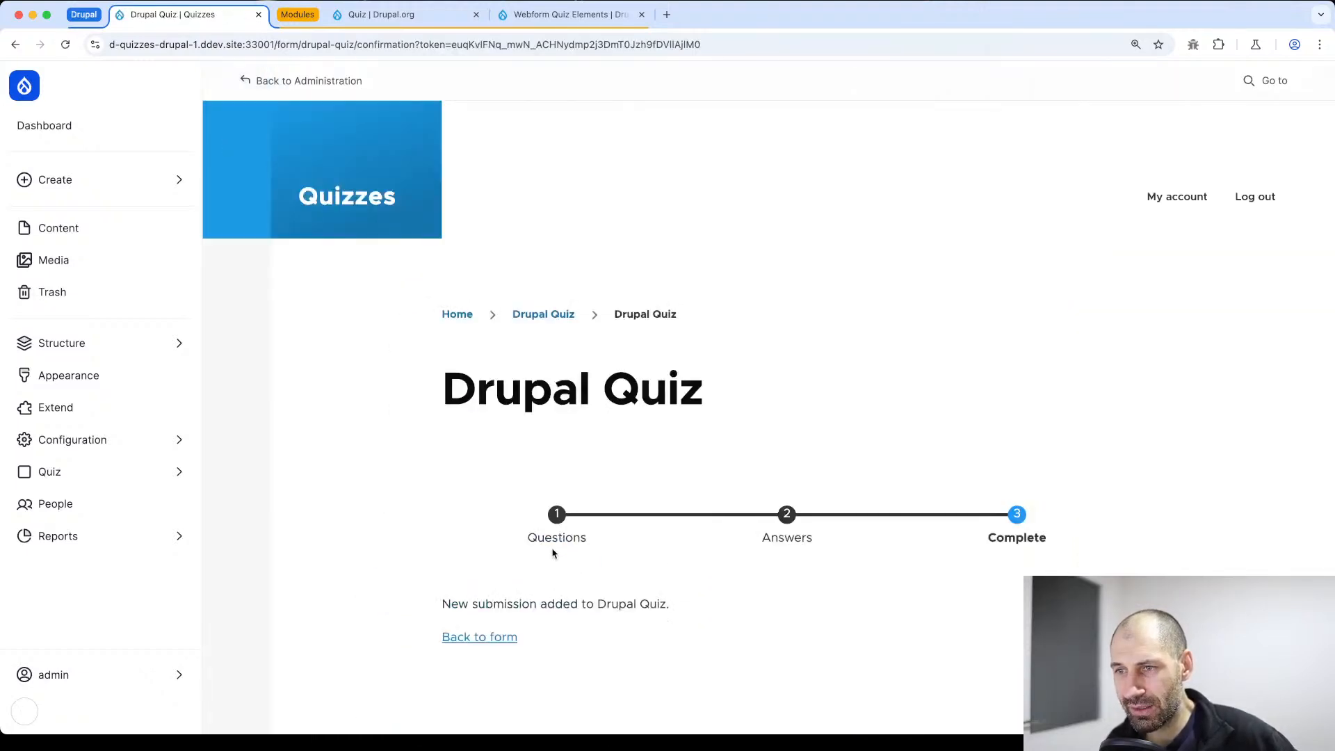
scroll(474, 490, down, 6)
scroll(459, 466, up, 6)
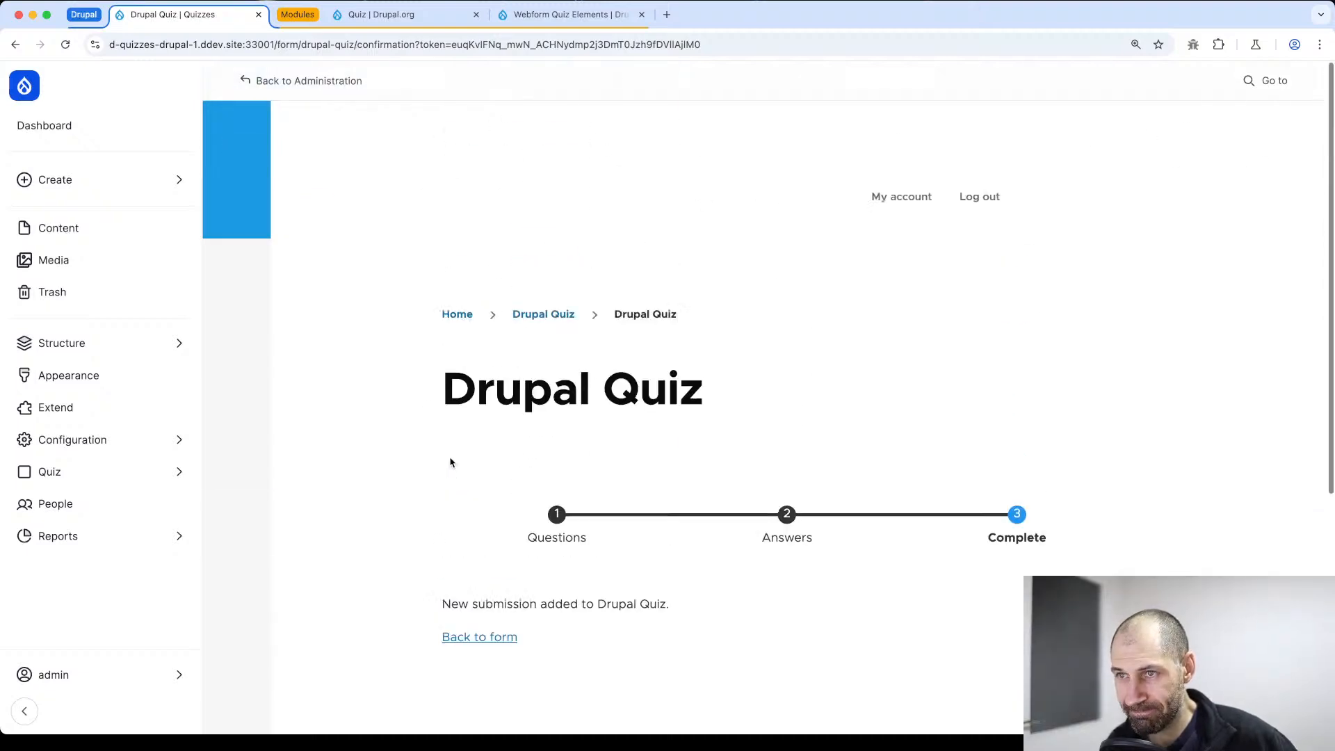
Open submission 2 from the Drupal Quiz webform's results and review its recorded answers
click(527, 316)
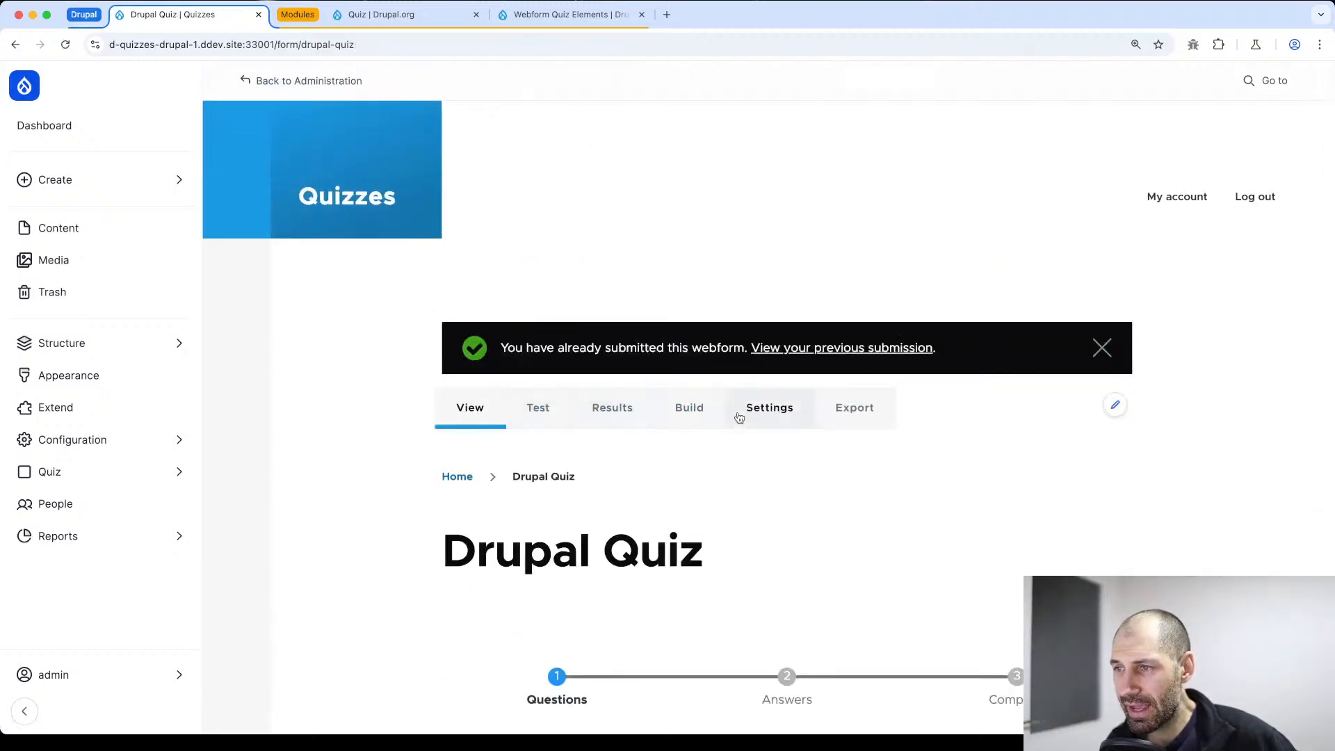
click(620, 414)
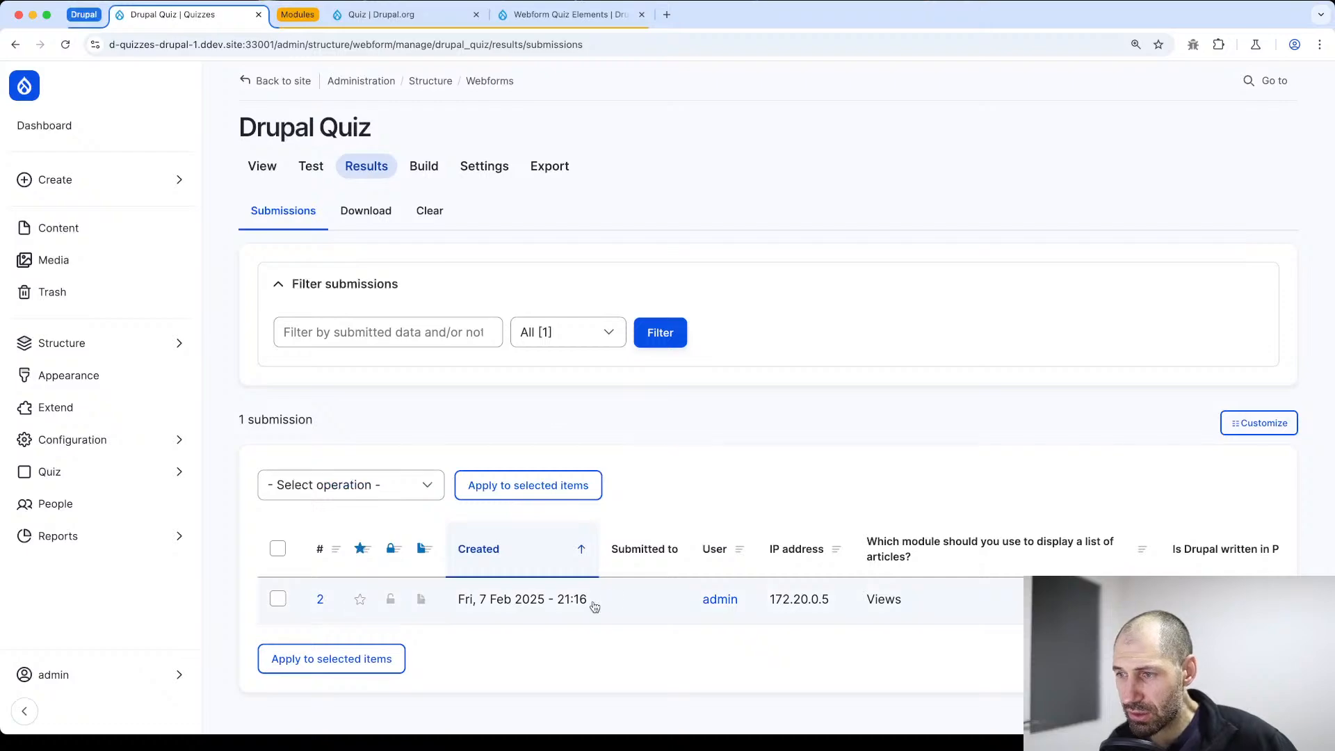
click(319, 601)
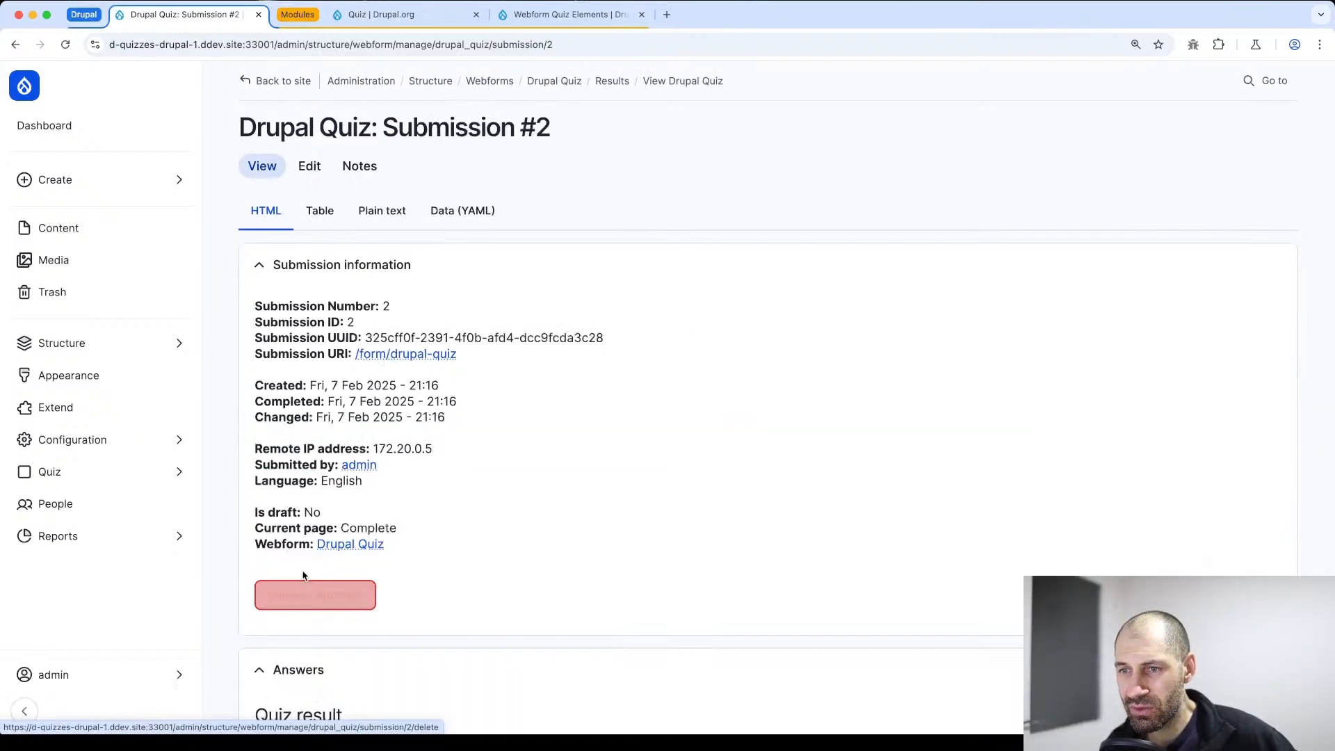
scroll(643, 372, down, 7)
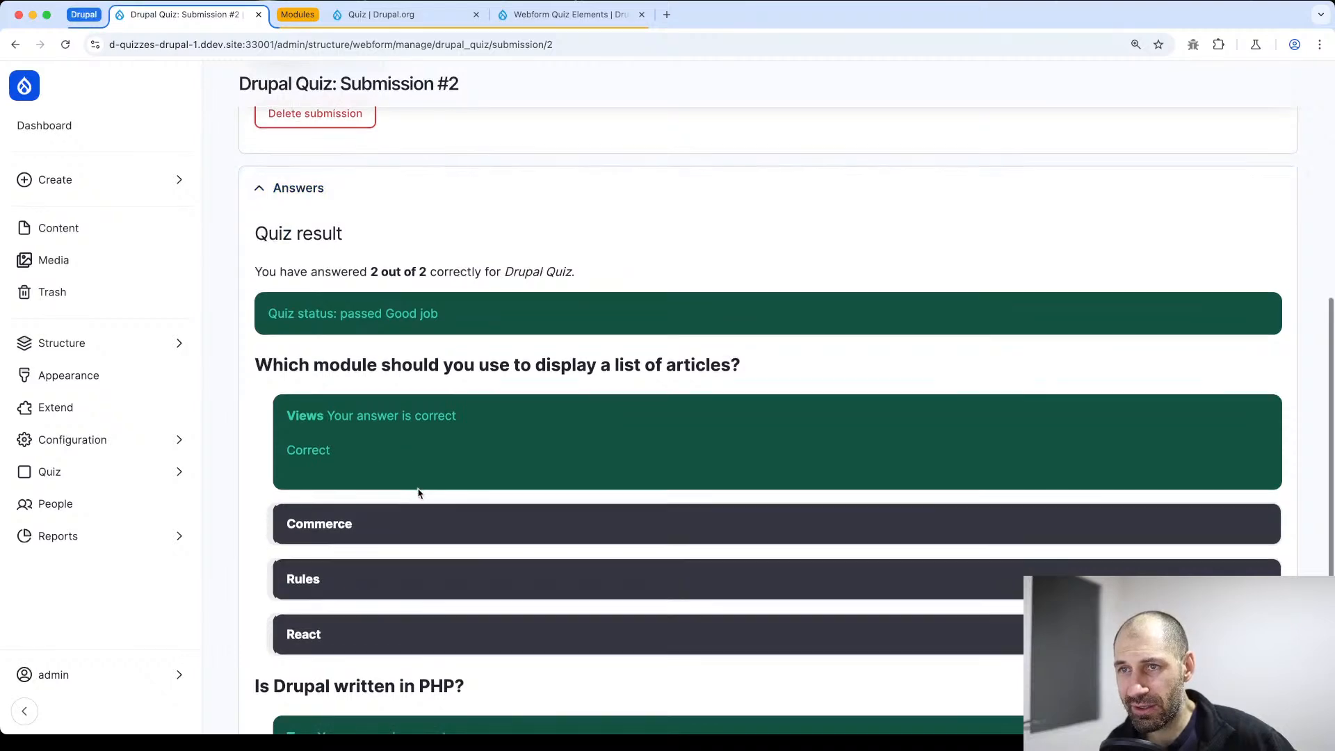
Check the quiz result, status message and per-option feedback in the Answers section of submission 2
scroll(417, 491, down, 3)
scroll(420, 493, up, 4)
scroll(419, 493, up, 6)
scroll(420, 493, down, 8)
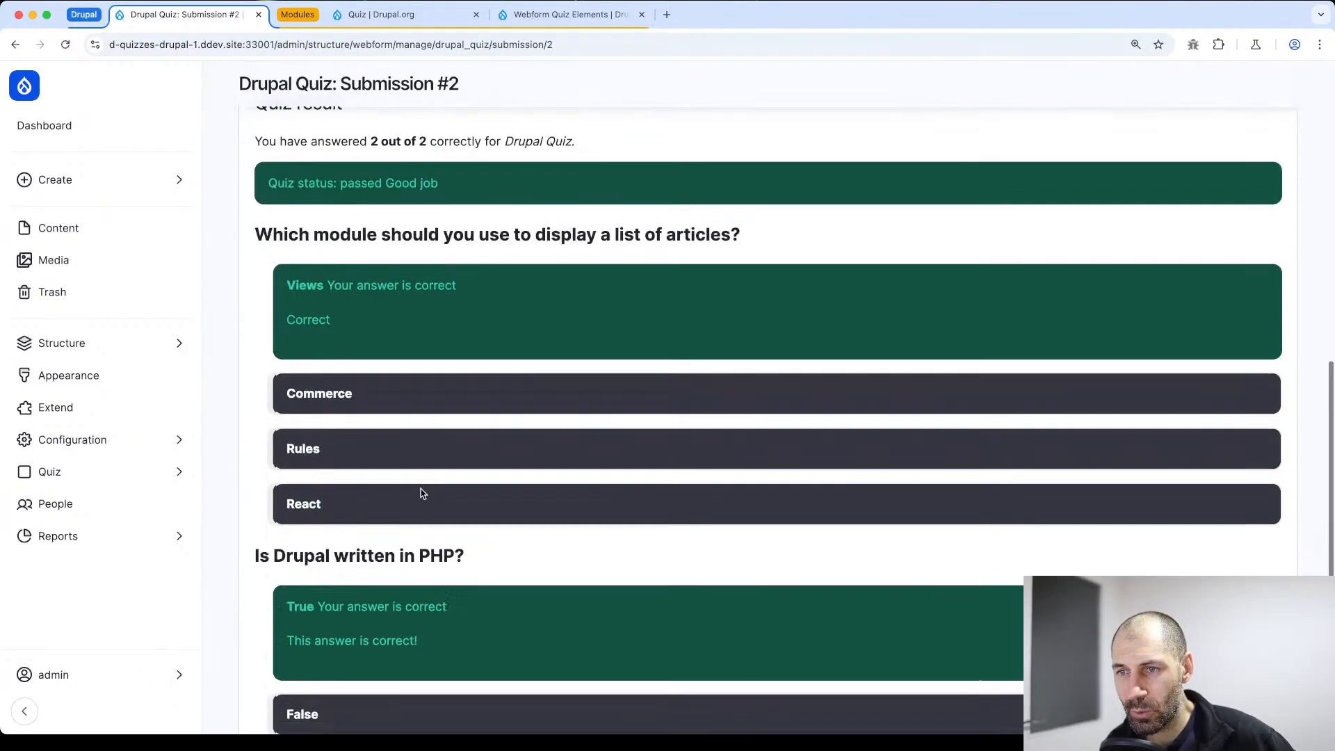
scroll(306, 153, up, 1)
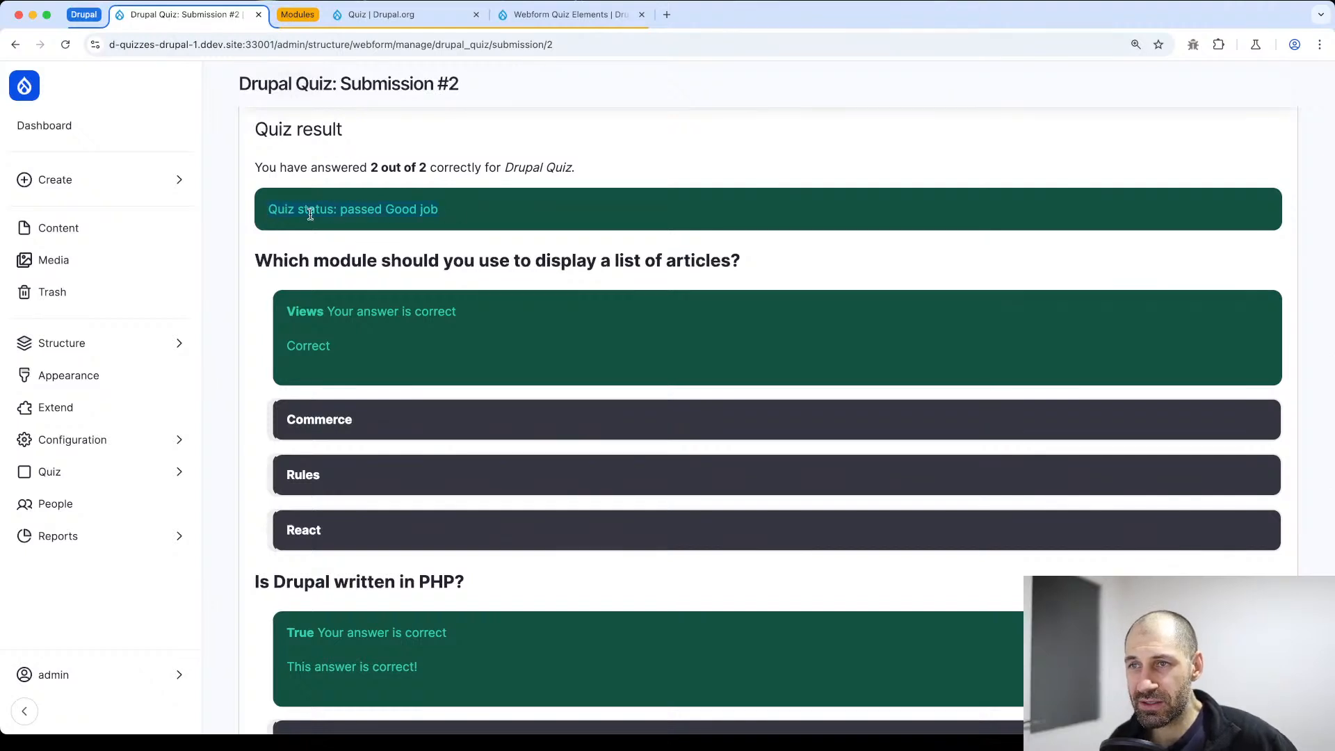
scroll(390, 307, down, 3)
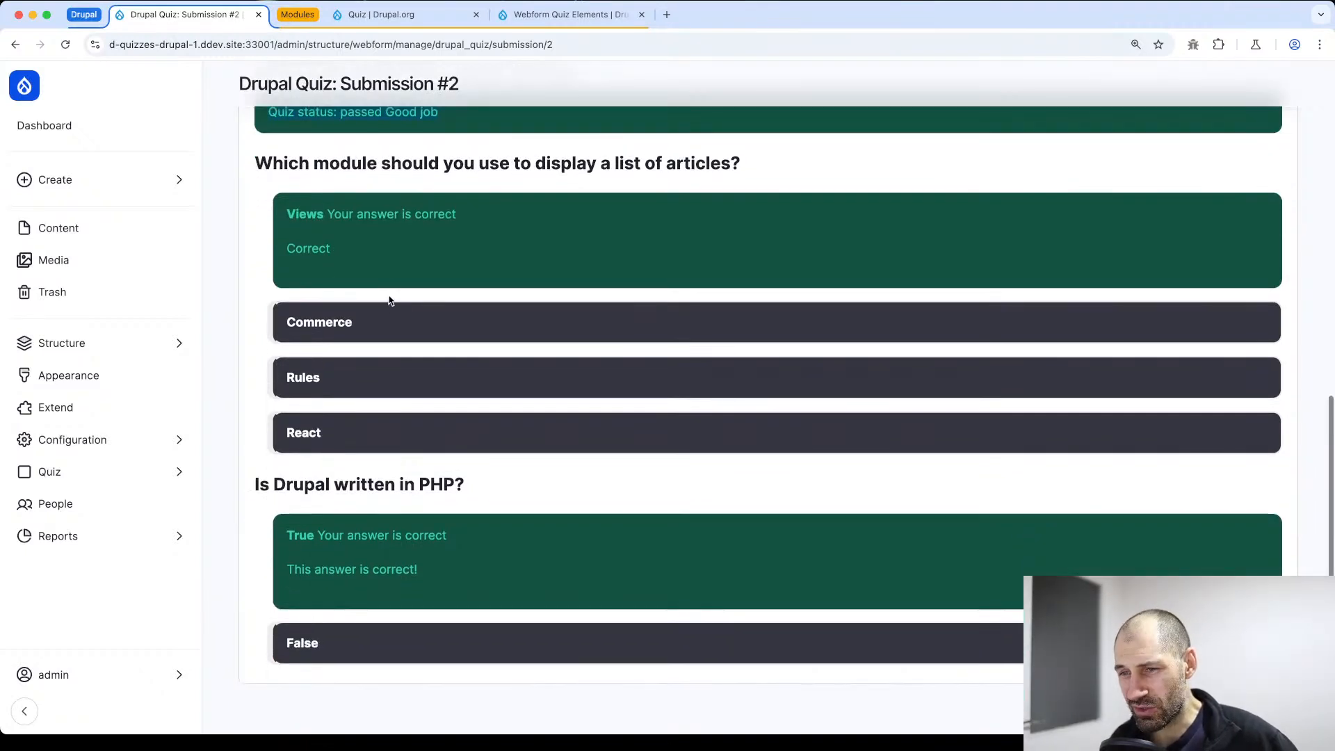
Inspect the HTML markup and CSS classes of the answer option boxes in the developer tools, then close them
right_click(393, 253)
click(450, 477)
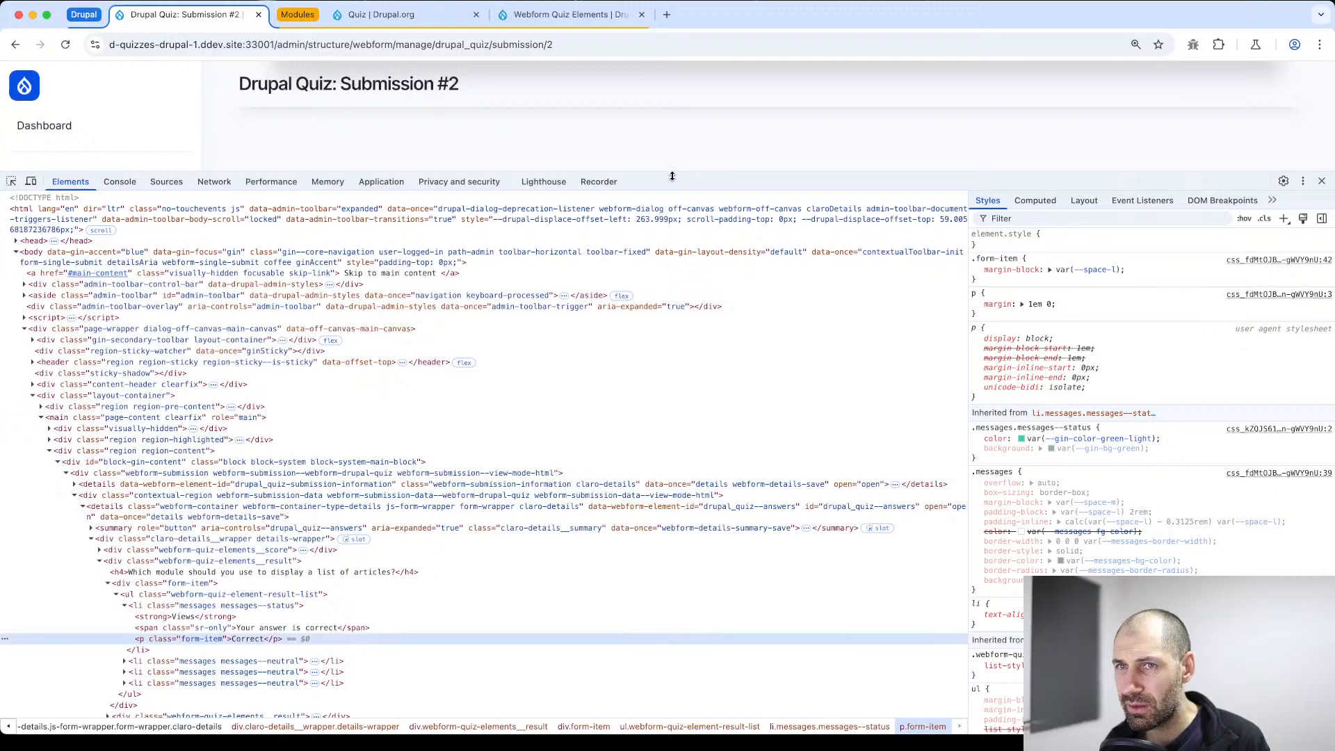
drag(673, 173, 687, 488)
key(super+equal)
key(super+equal)
key(super+equal)
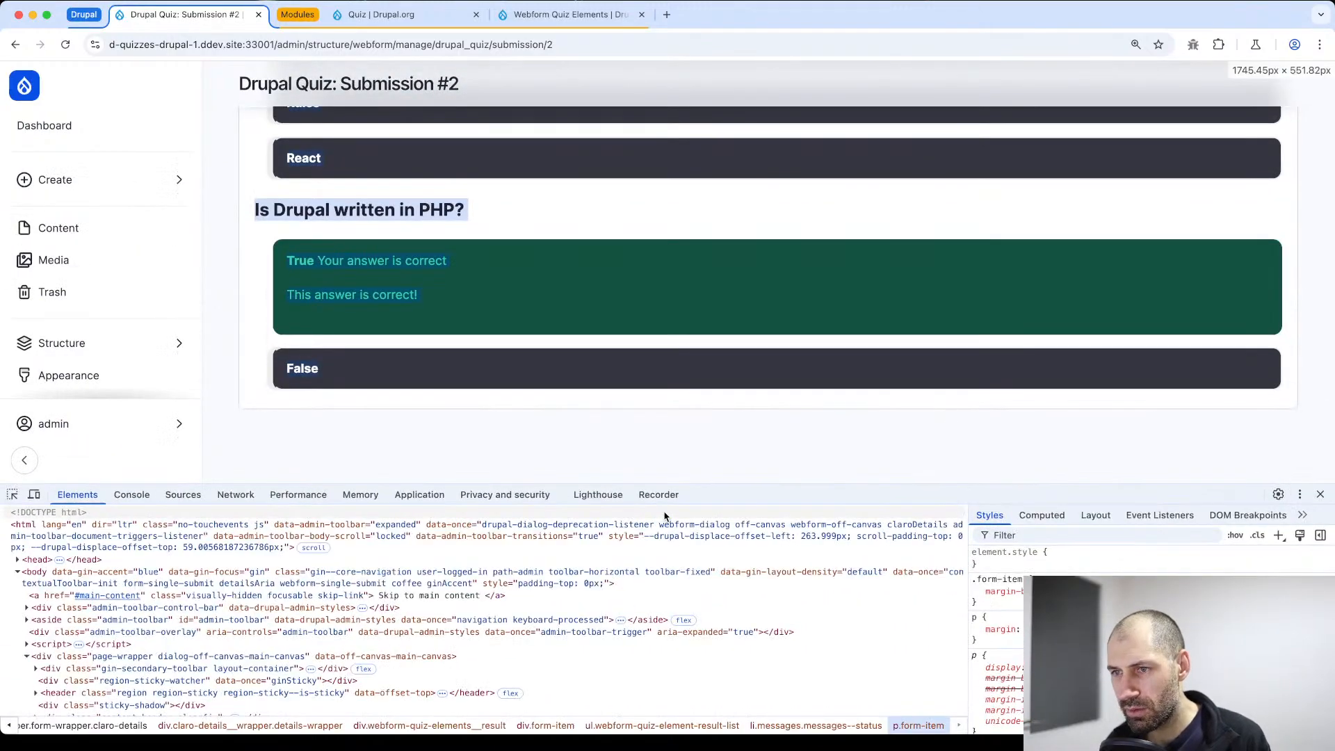
click(16, 500)
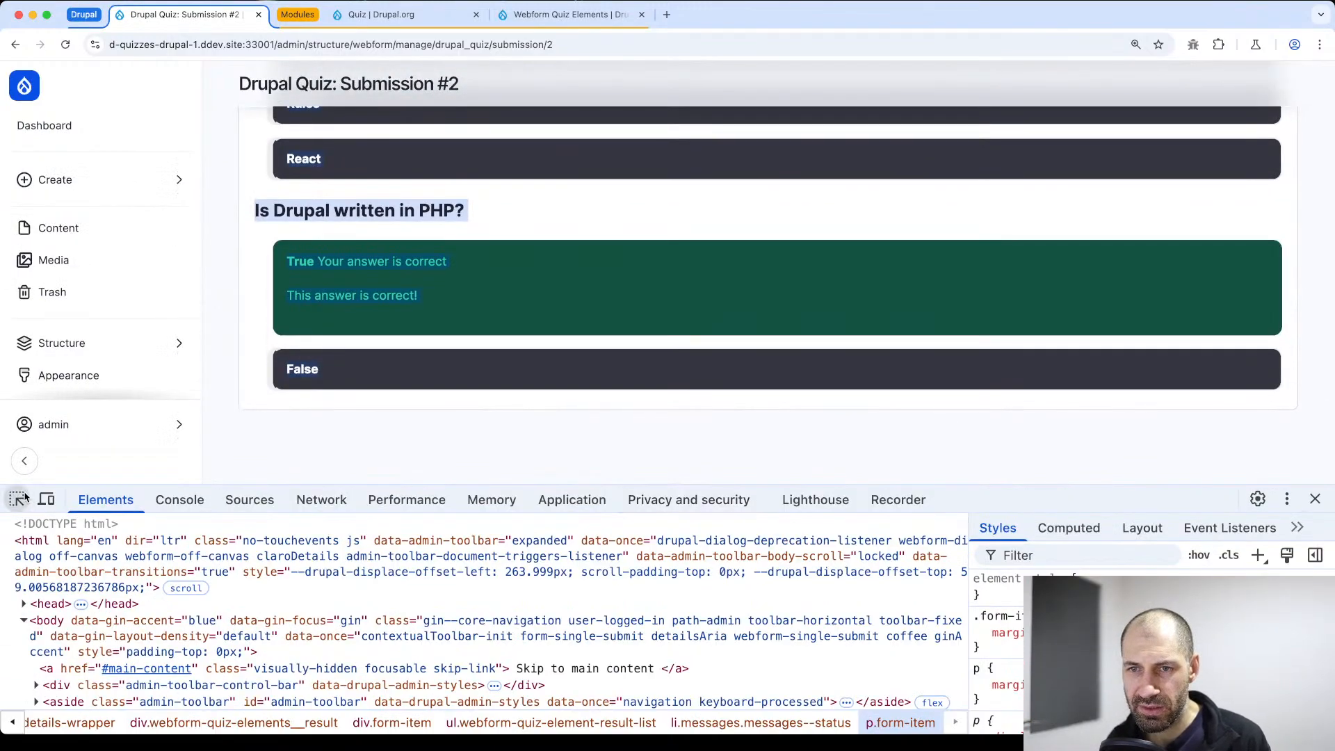
click(338, 333)
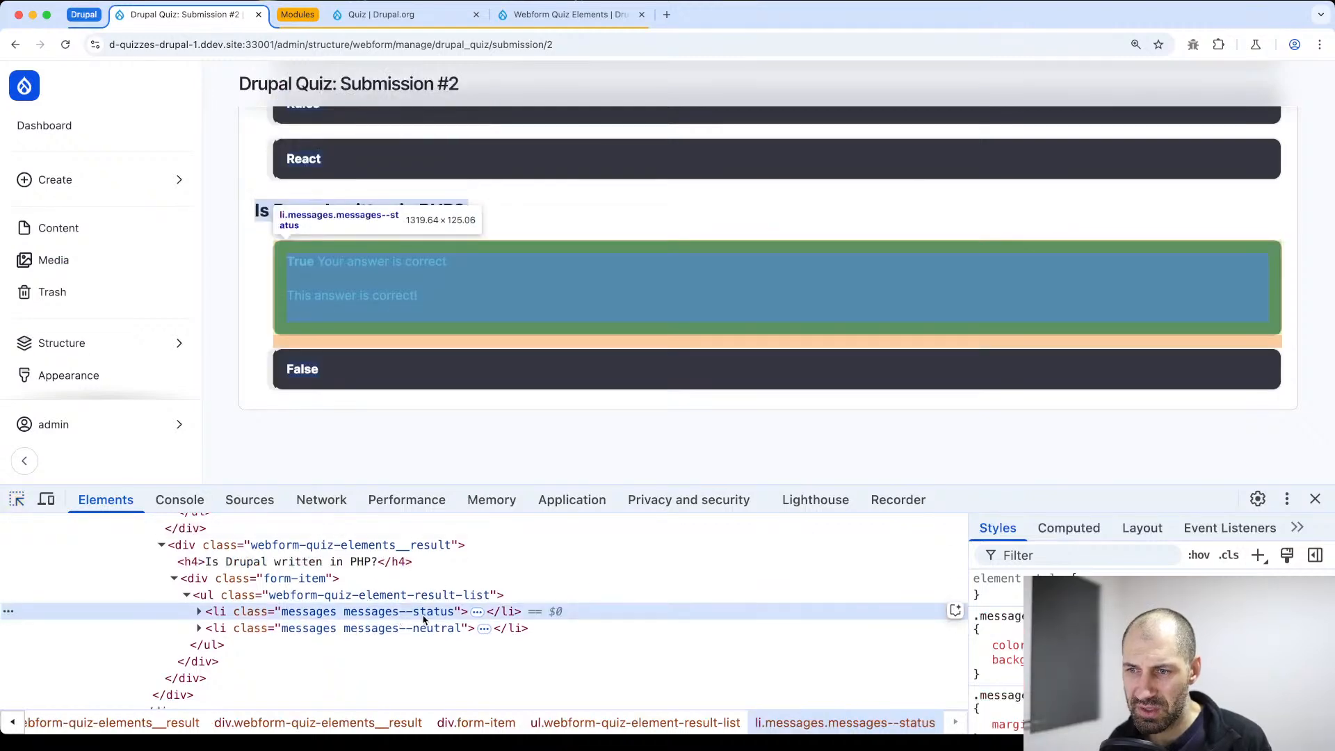
drag(769, 485, 770, 282)
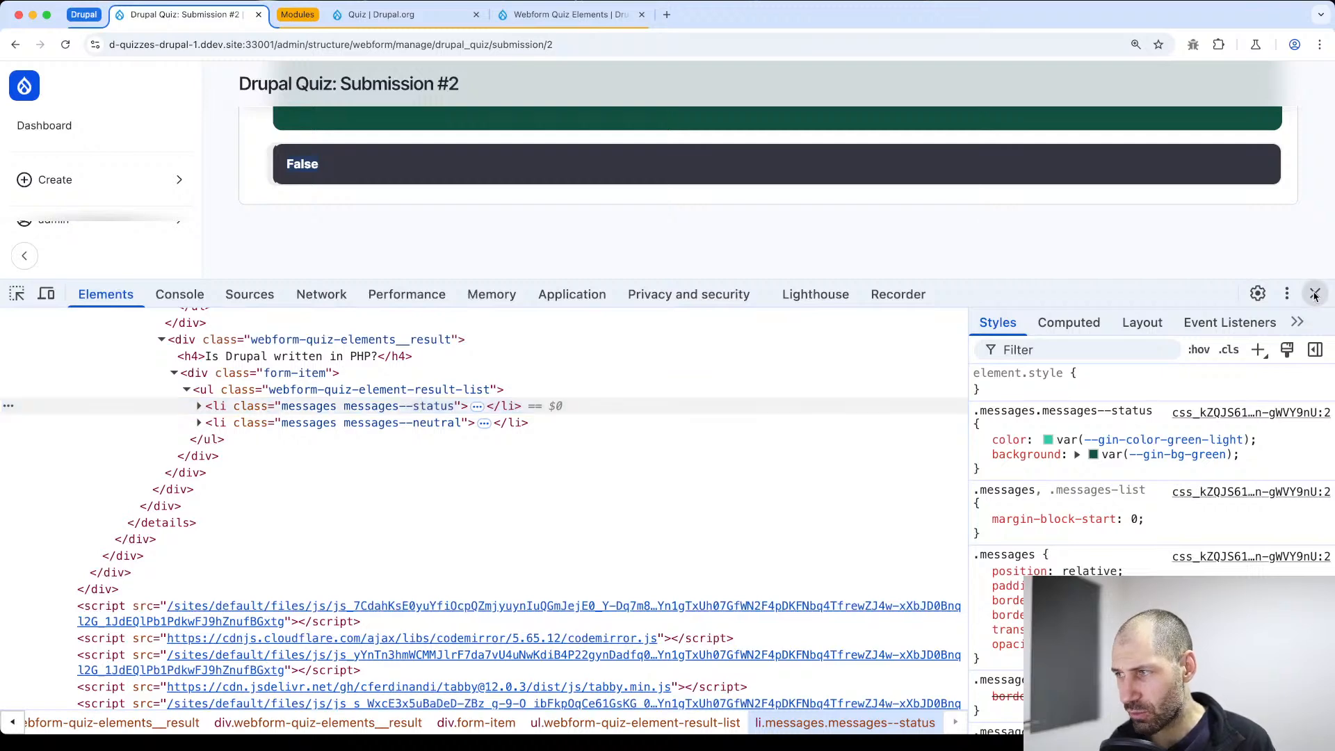
click(1315, 296)
Review the Submission information section of submission 2, highlighting the details from submission number to changed date
scroll(635, 438, up, 8)
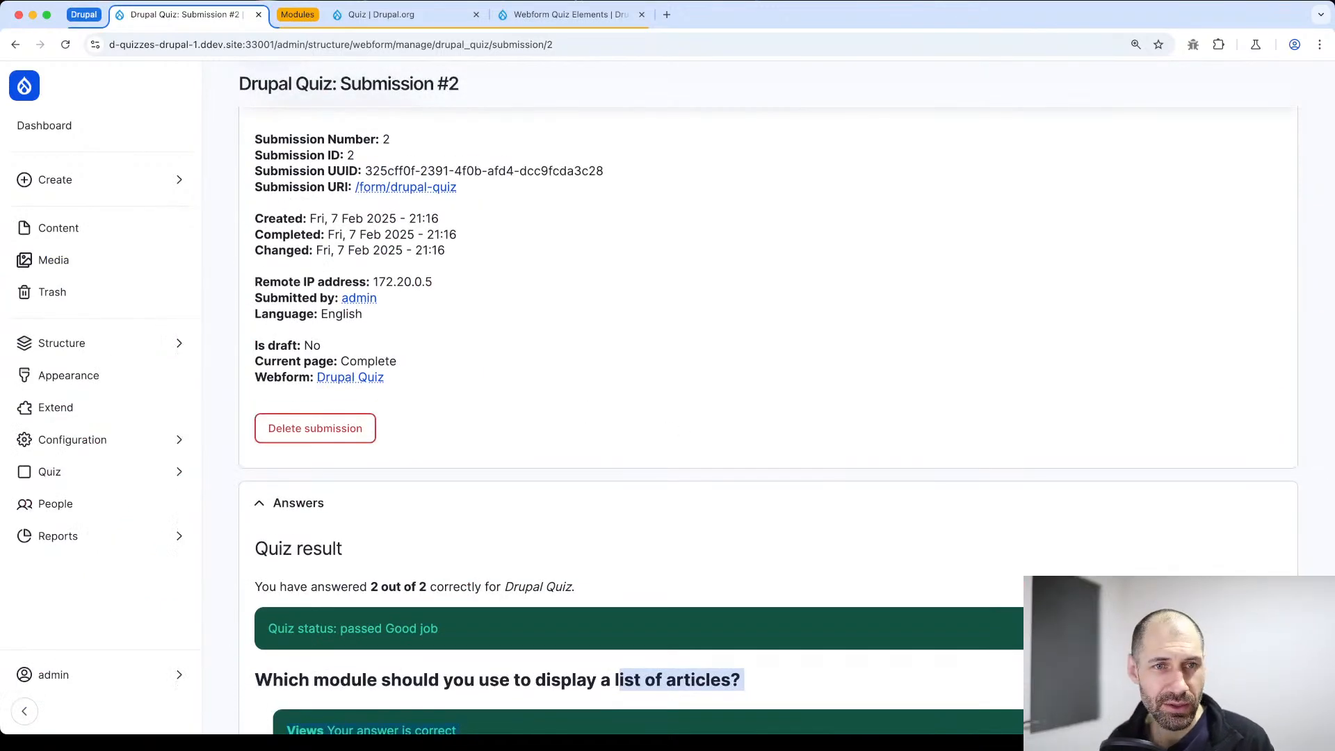
key(super+Tab)
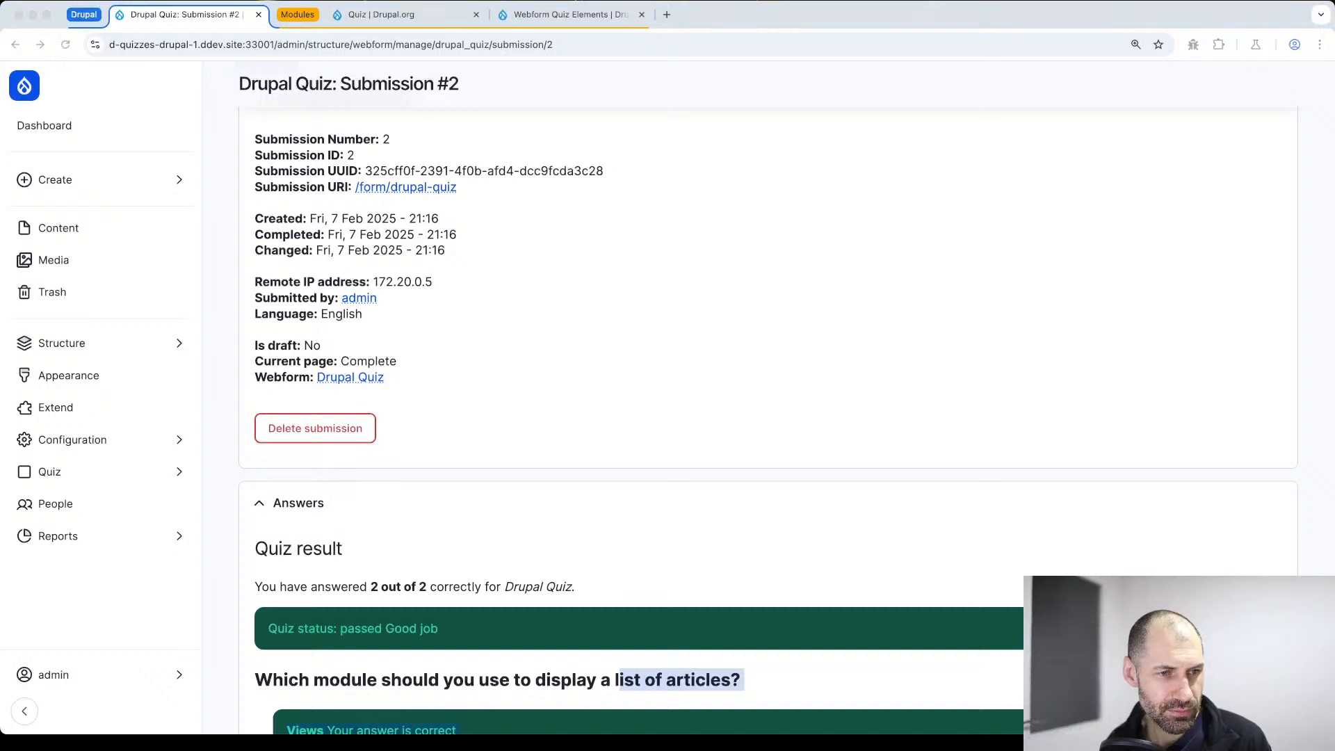
click(652, 377)
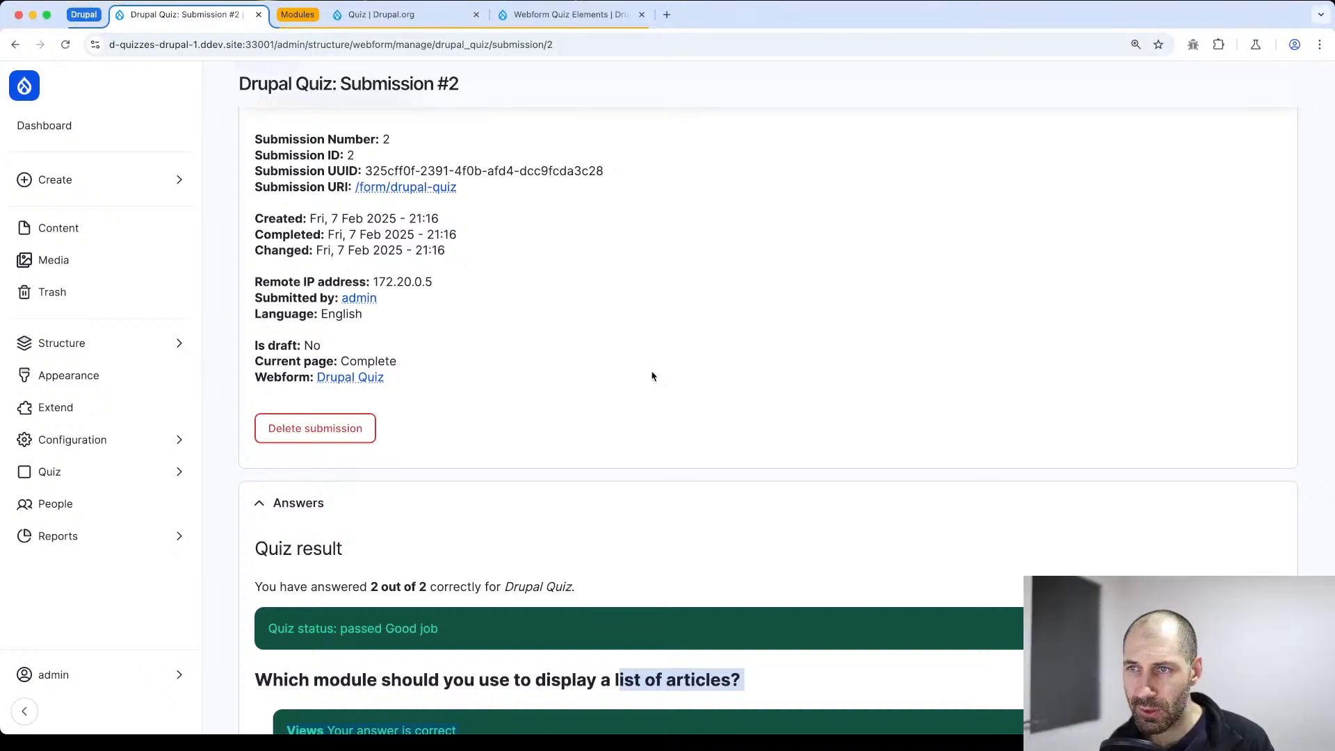
scroll(626, 334, up, 3)
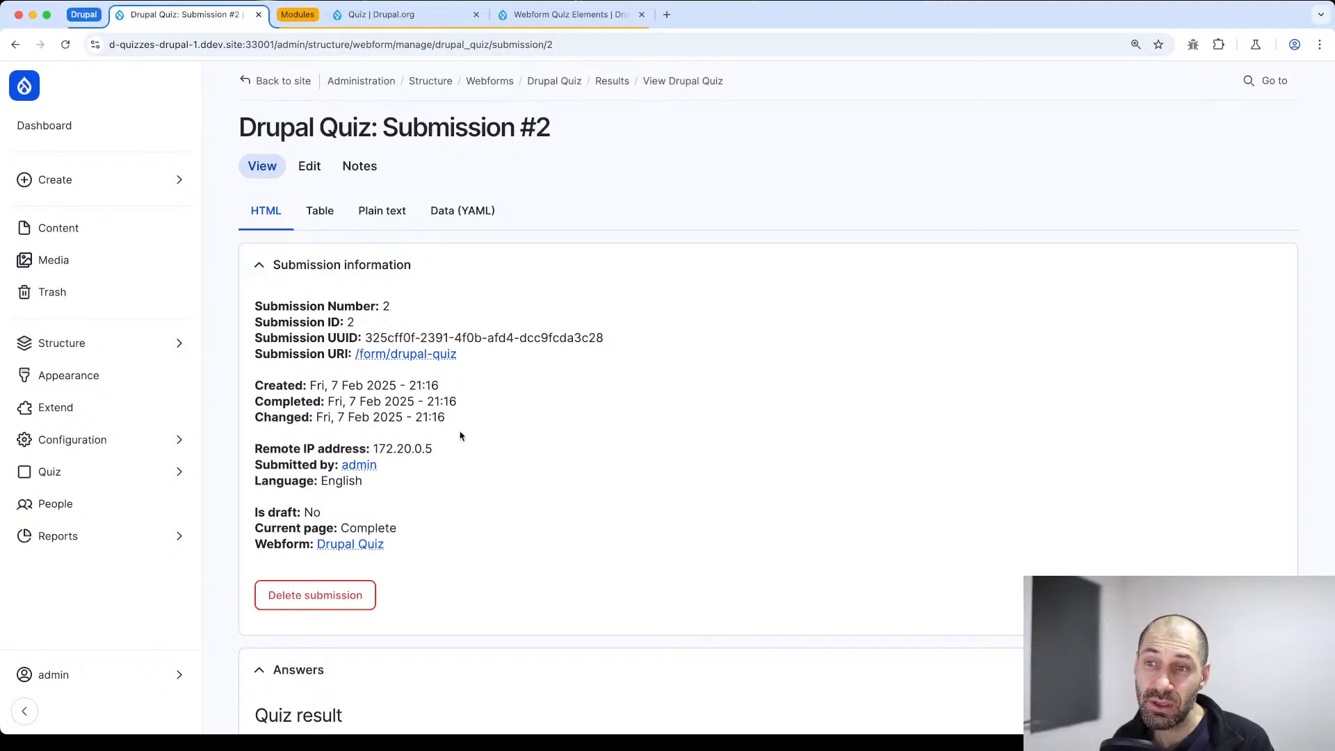
drag(460, 436, 255, 303)
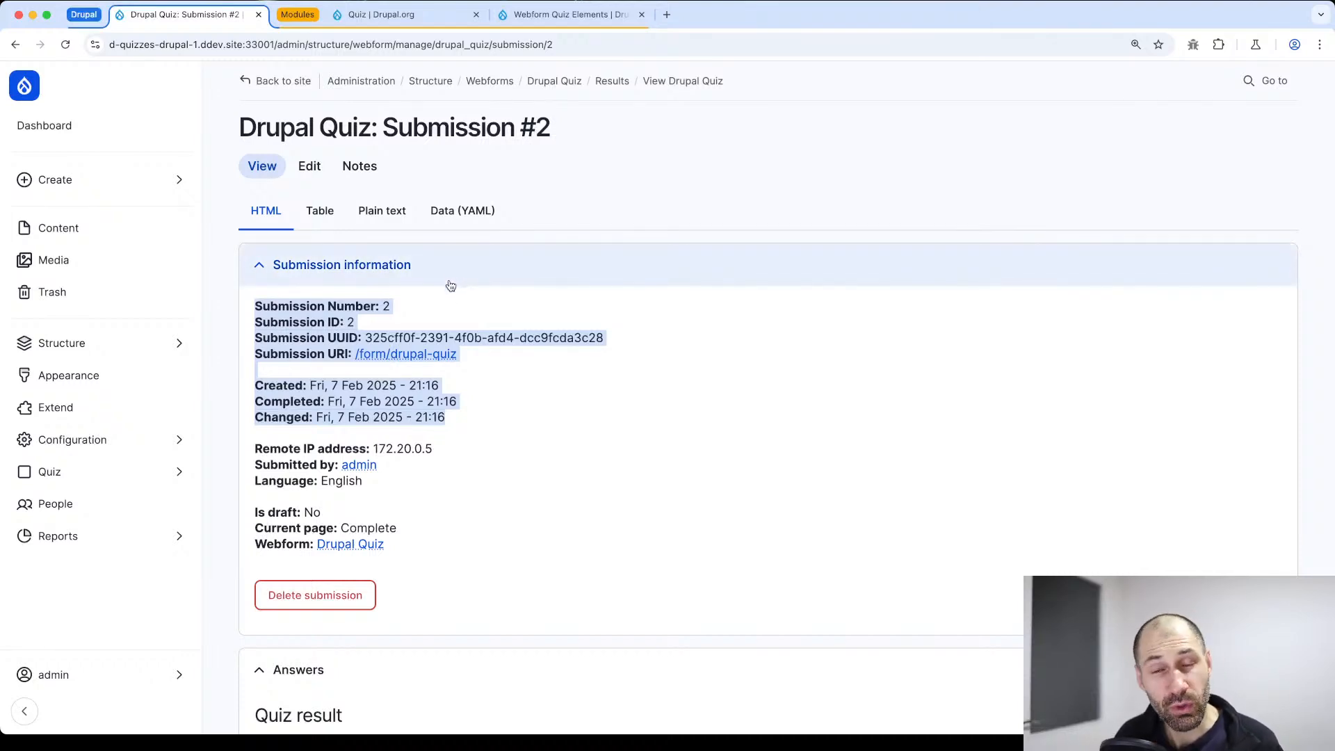
Compare the Quiz and Webform Quiz Elements project pages on Drupal.org, looking at their descriptions and features
click(397, 20)
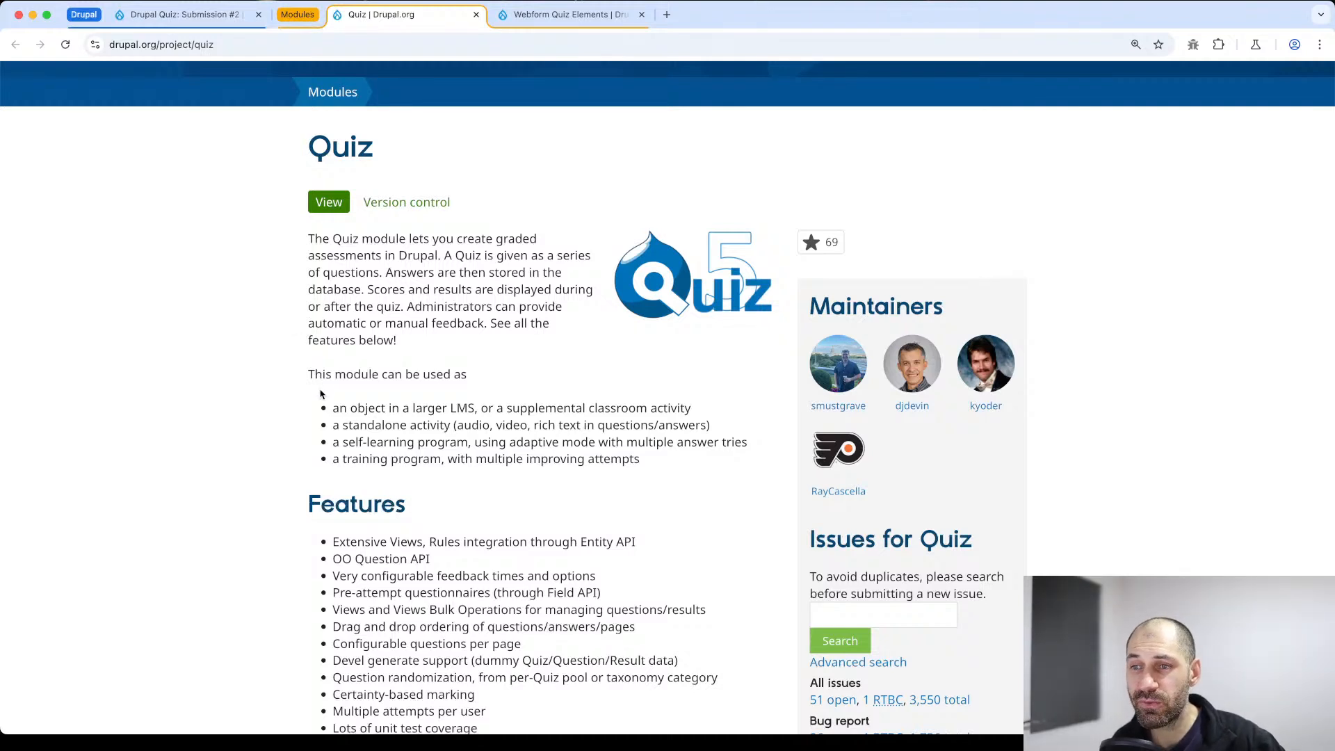
scroll(313, 395, down, 3)
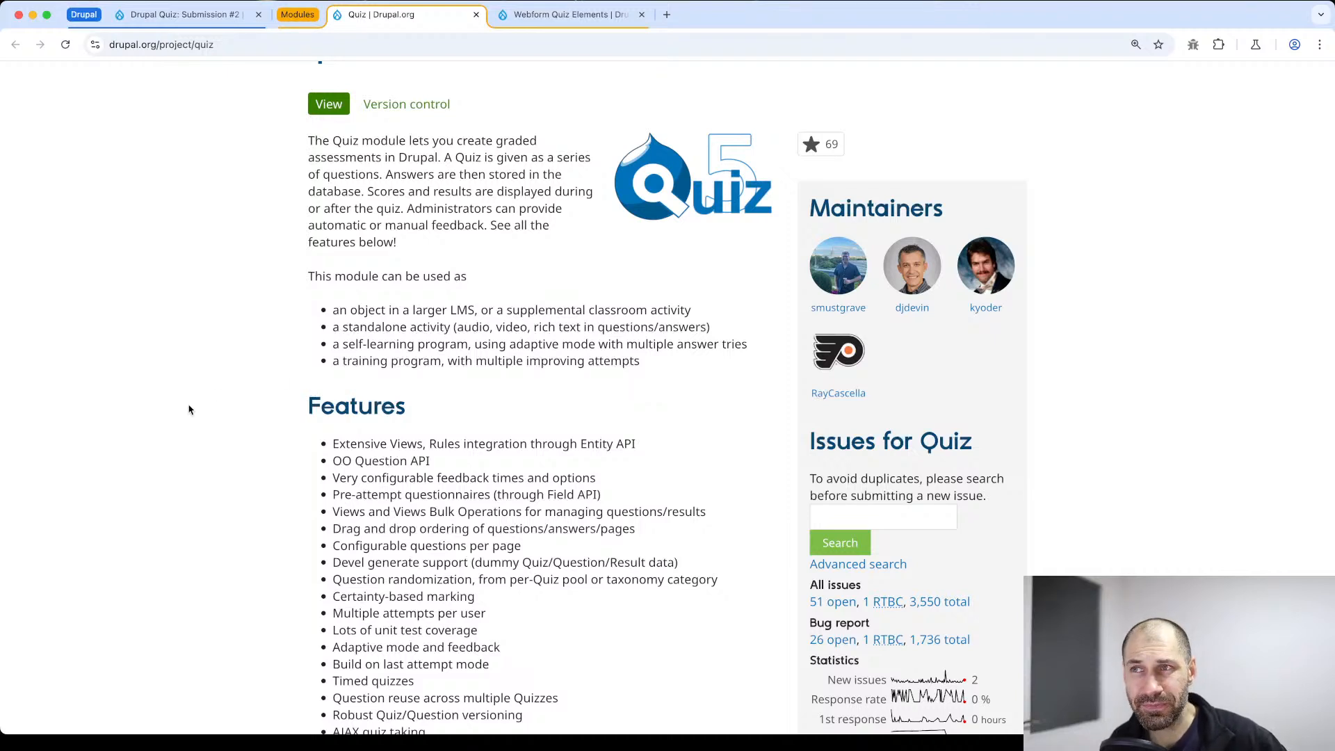
click(549, 17)
right_click(549, 17)
key(Escape)
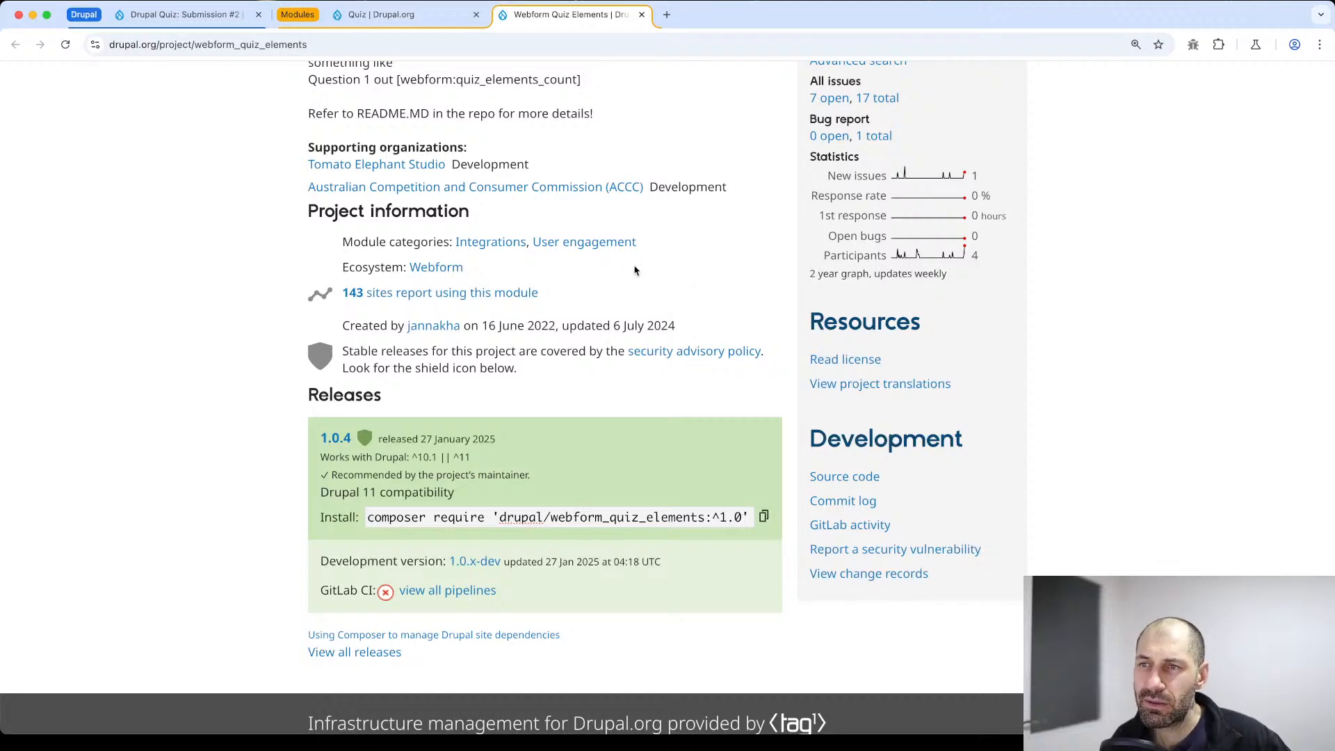
scroll(619, 272, up, 8)
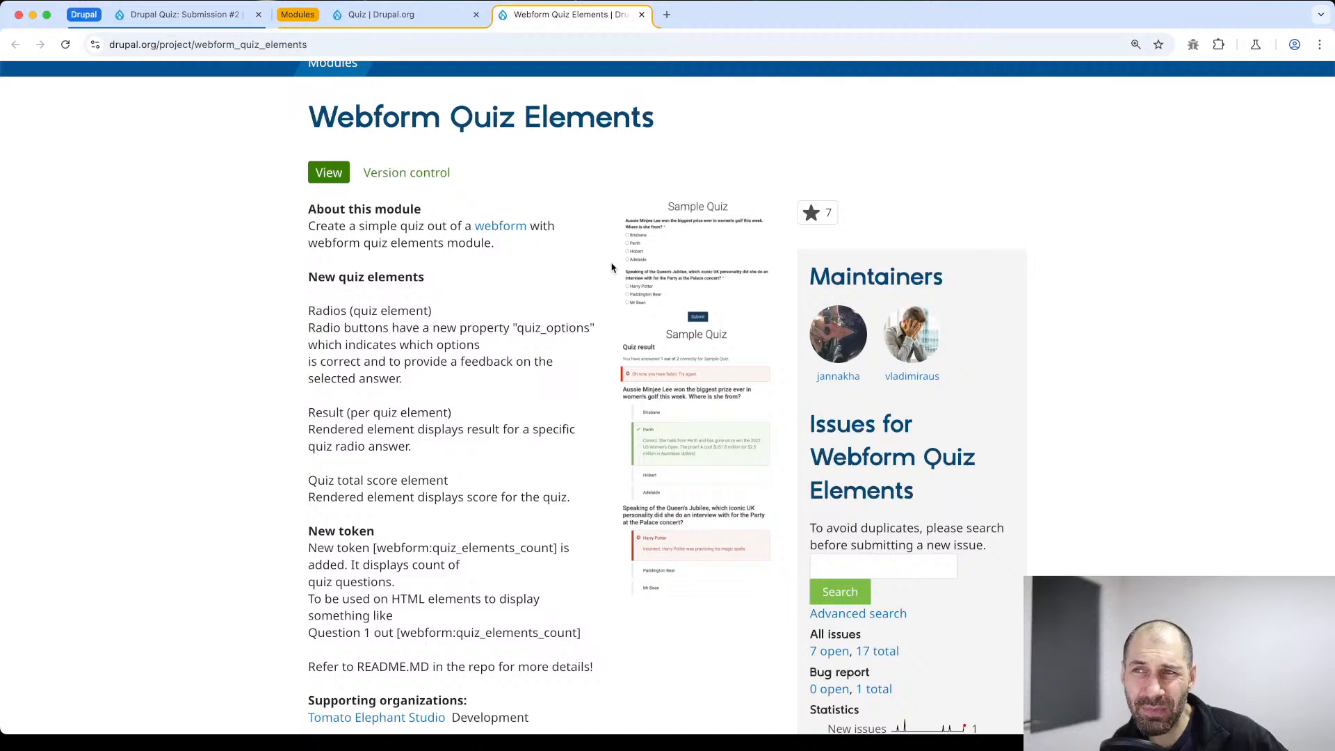
drag(306, 125, 664, 119)
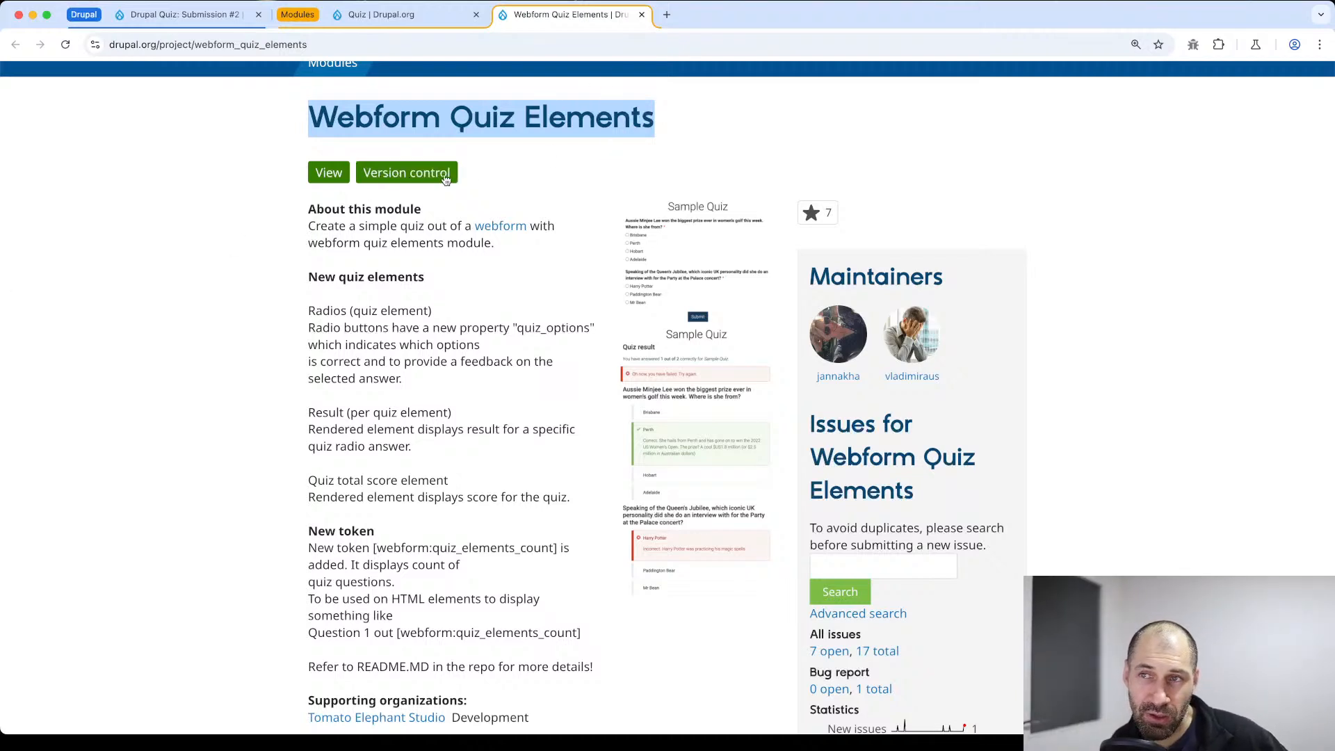
click(659, 143)
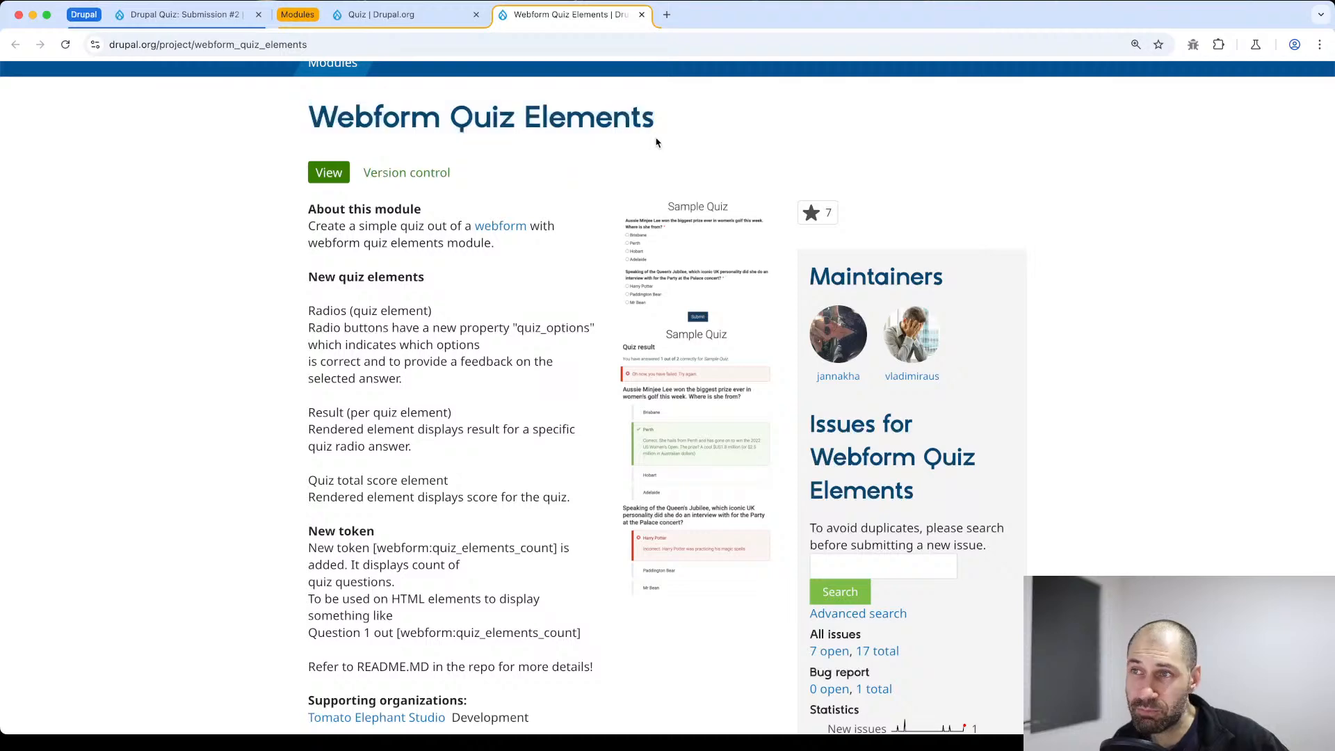
click(448, 21)
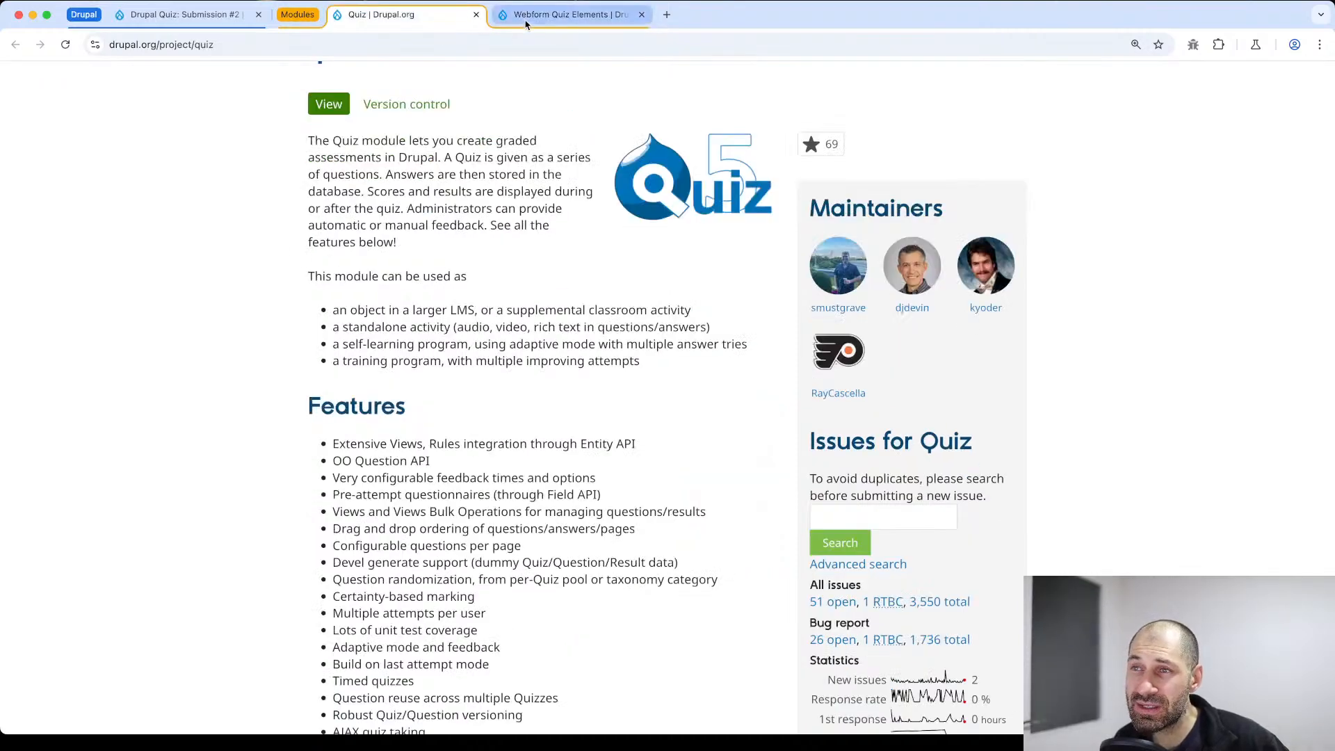
click(525, 24)
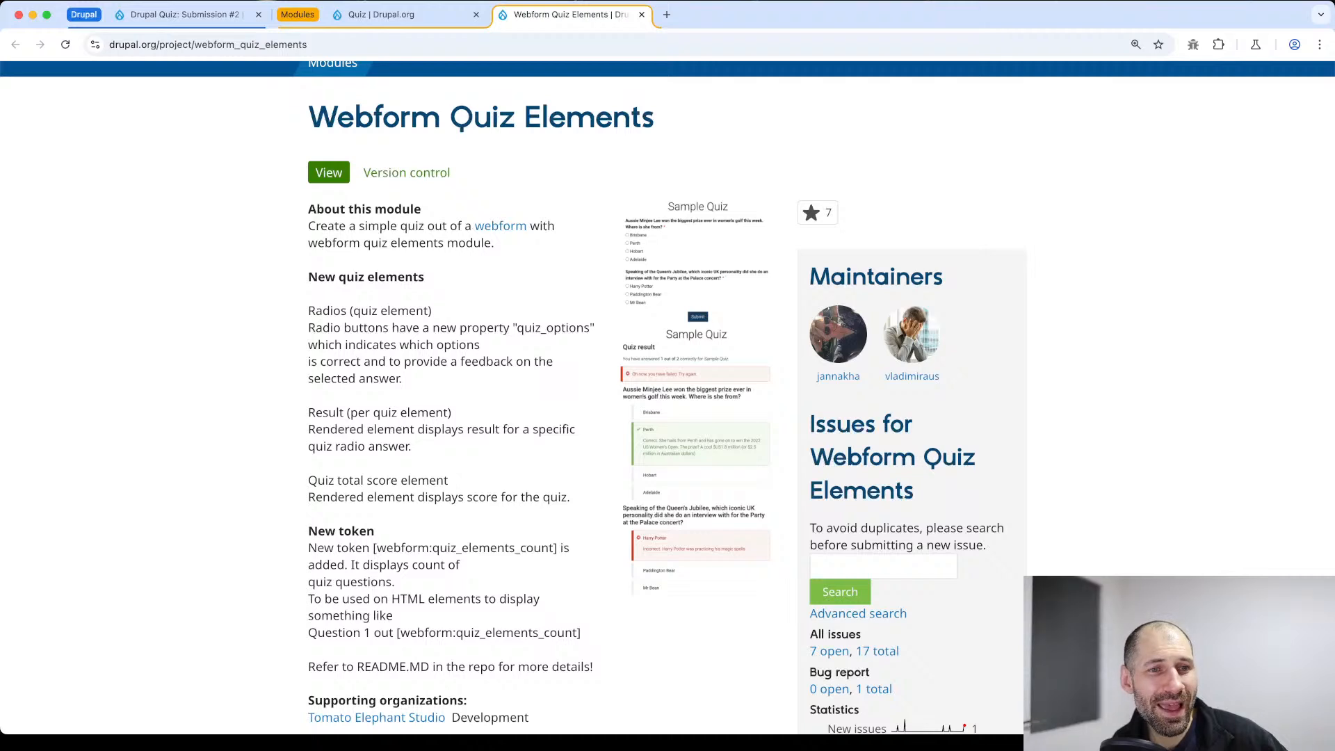
Read the Webform Quiz Elements page's module description and its explanation of the radios quiz element
key(super+Tab)
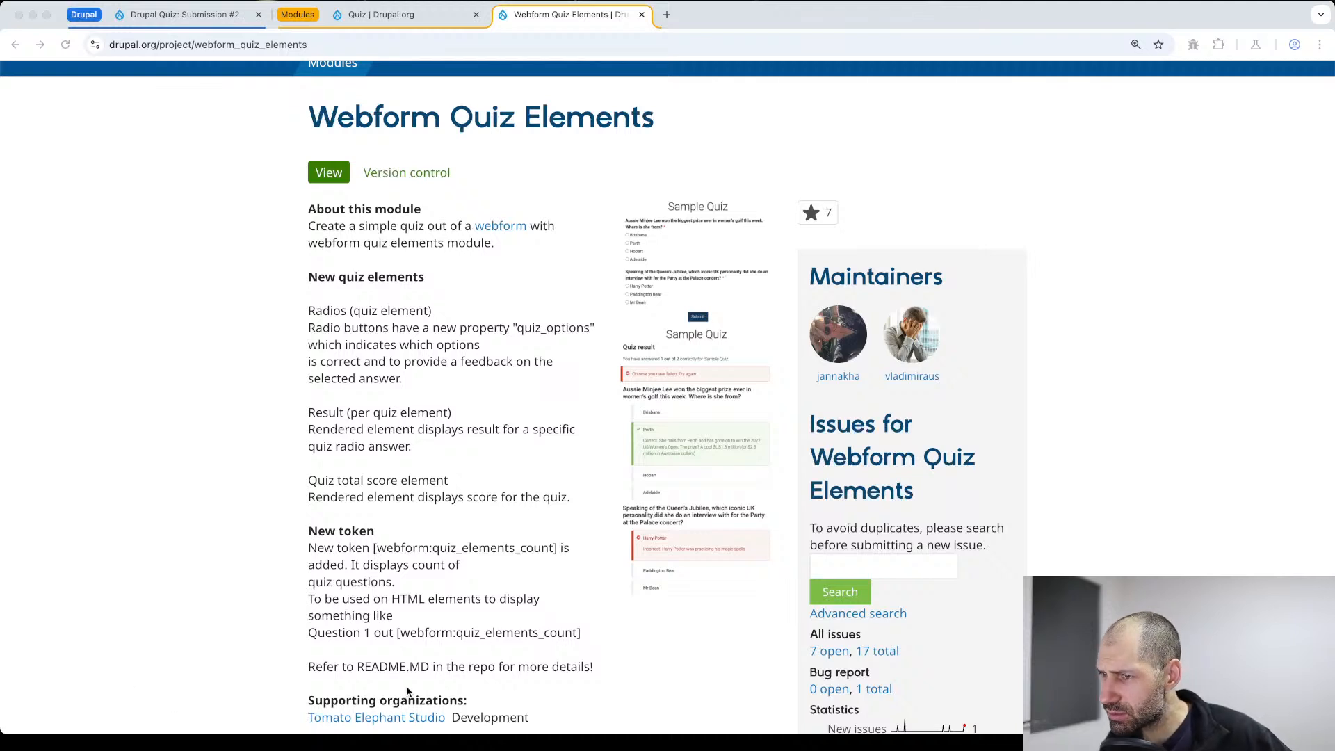
scroll(408, 682, down, 1)
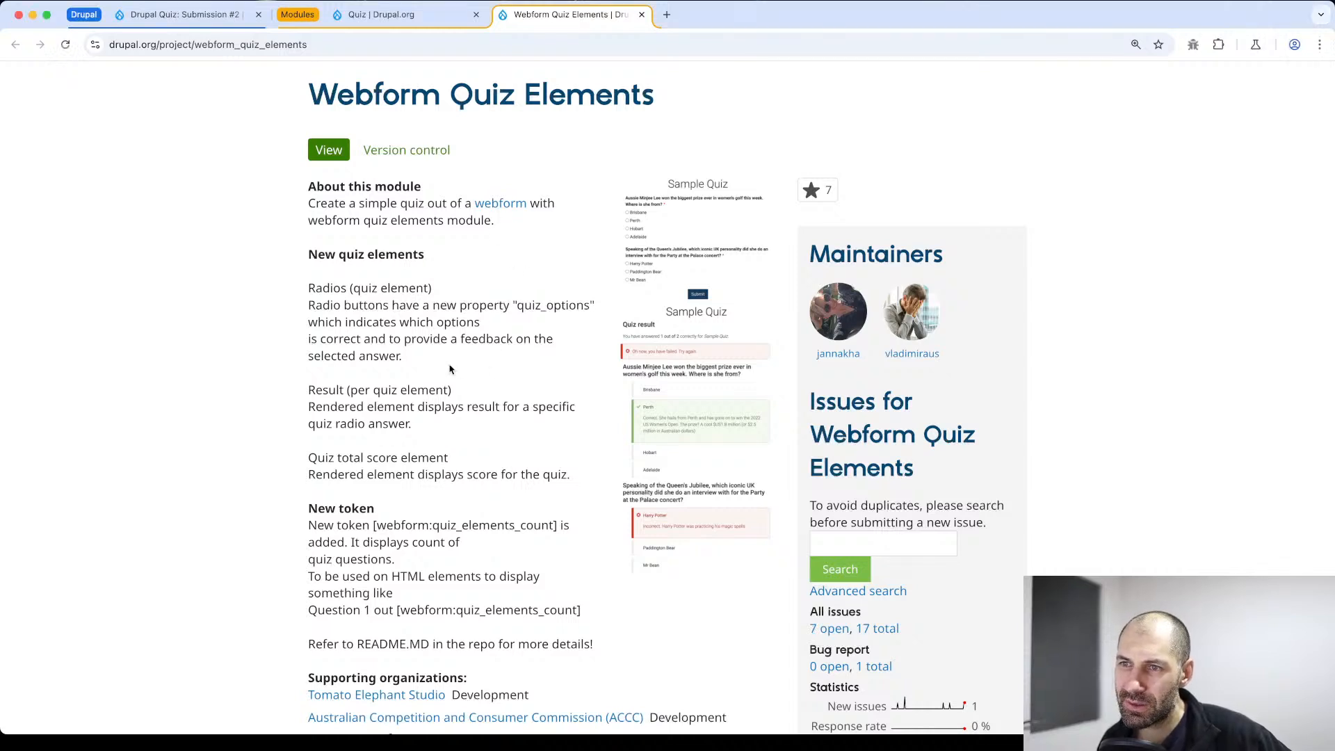
drag(428, 358, 286, 315)
click(327, 217)
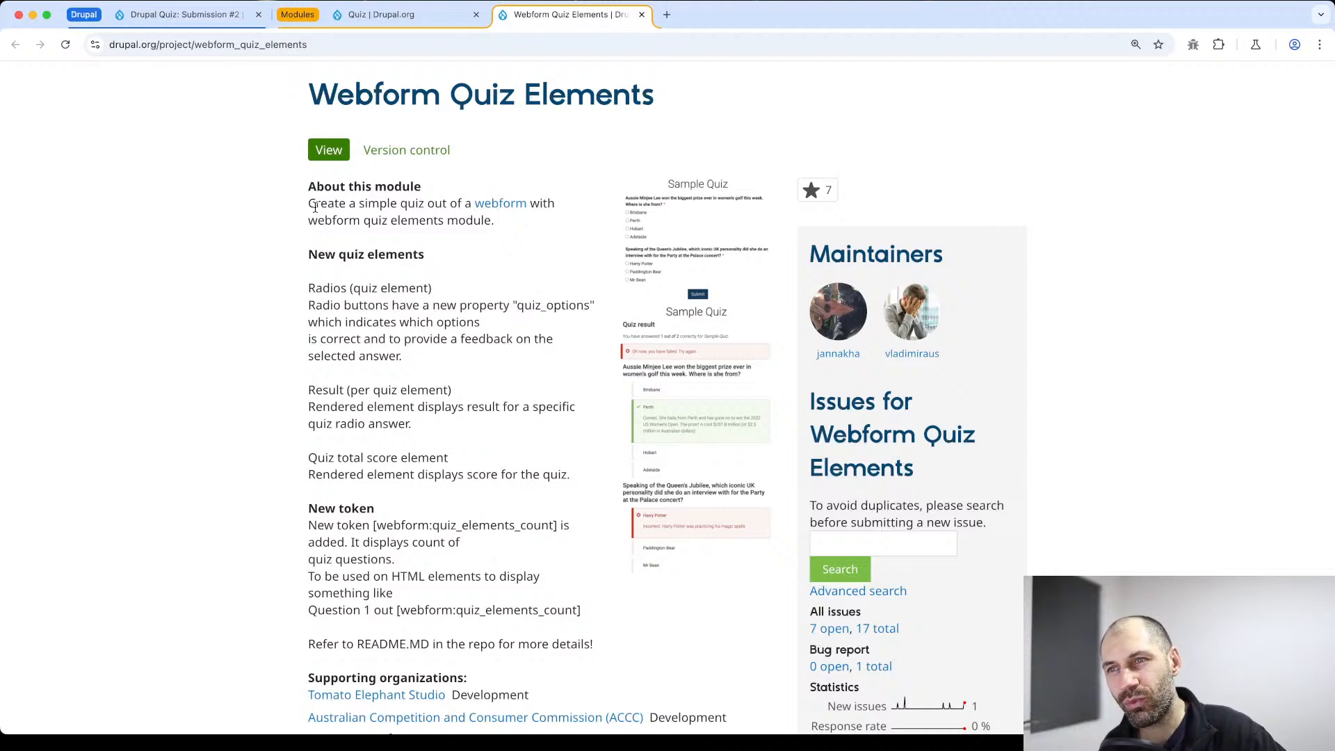
drag(308, 203, 498, 231)
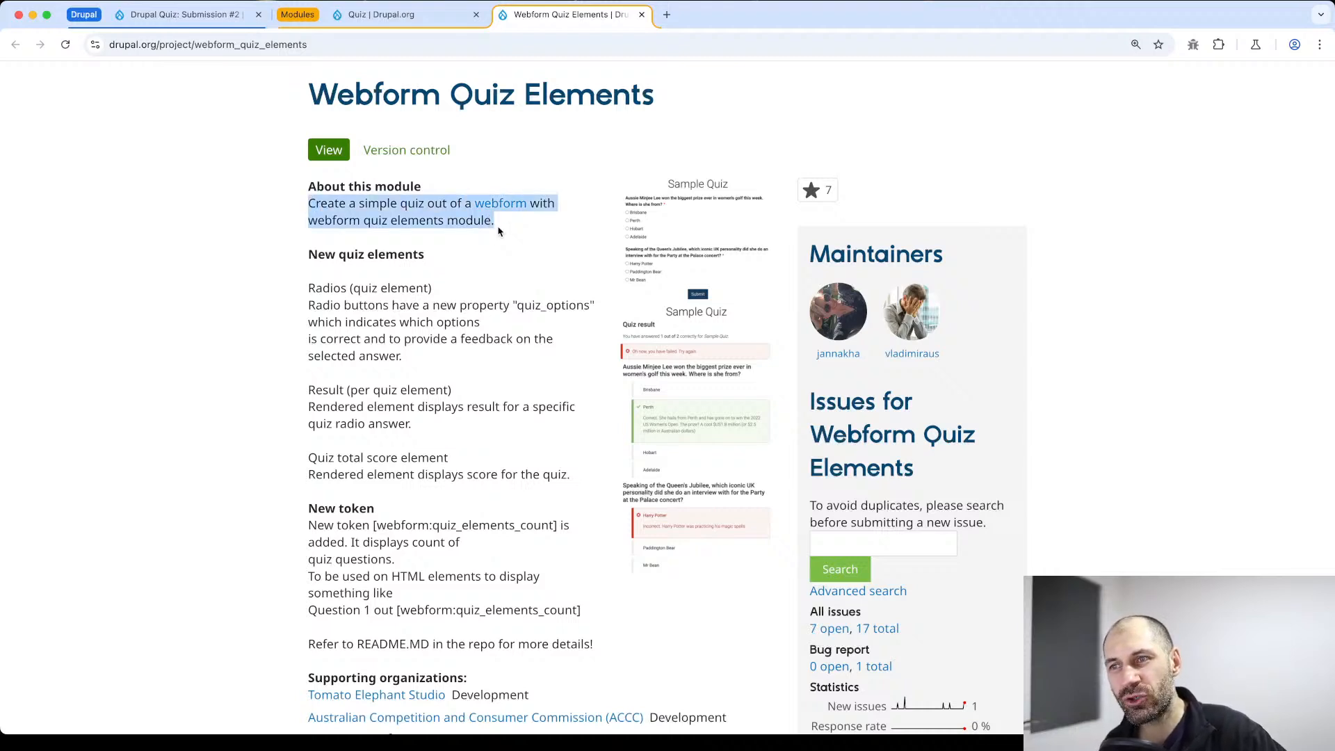
click(498, 230)
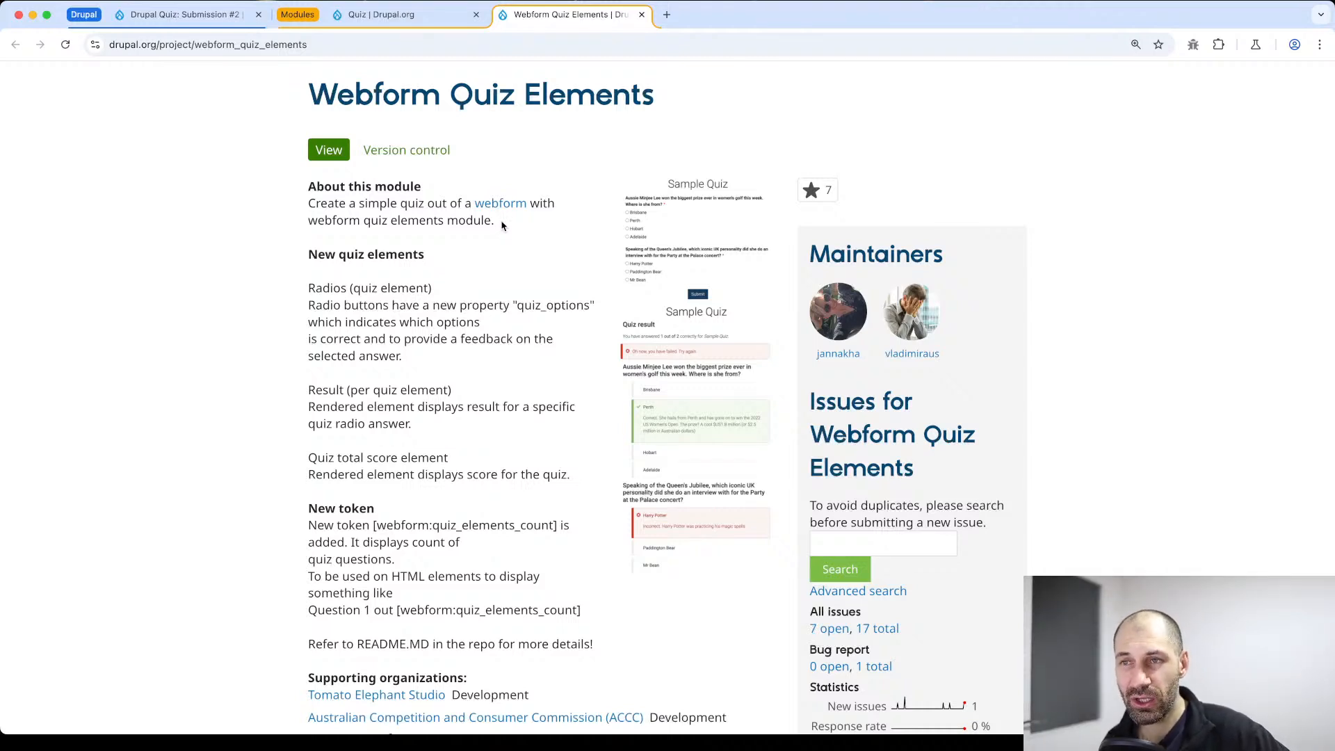
drag(502, 225, 319, 83)
click(319, 83)
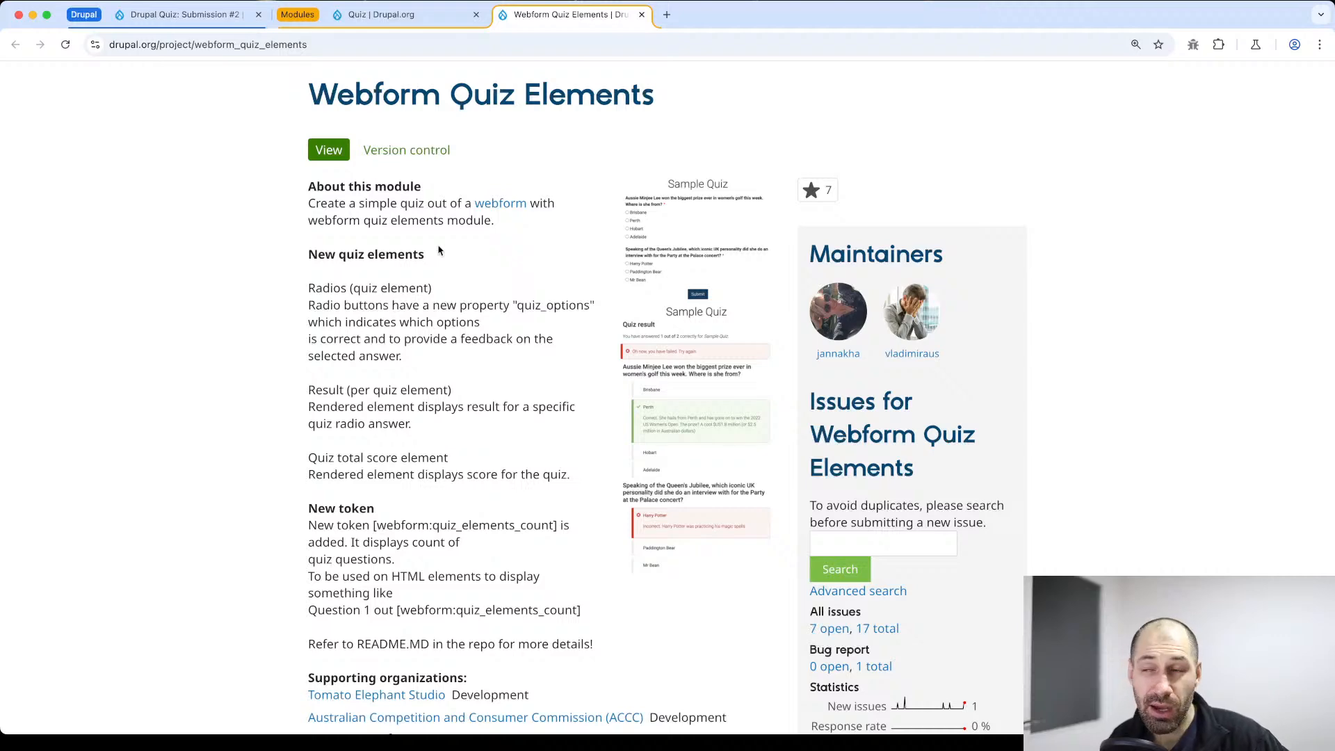
Return to the Drupal site, go to the Webforms overview and open its Help page
click(167, 14)
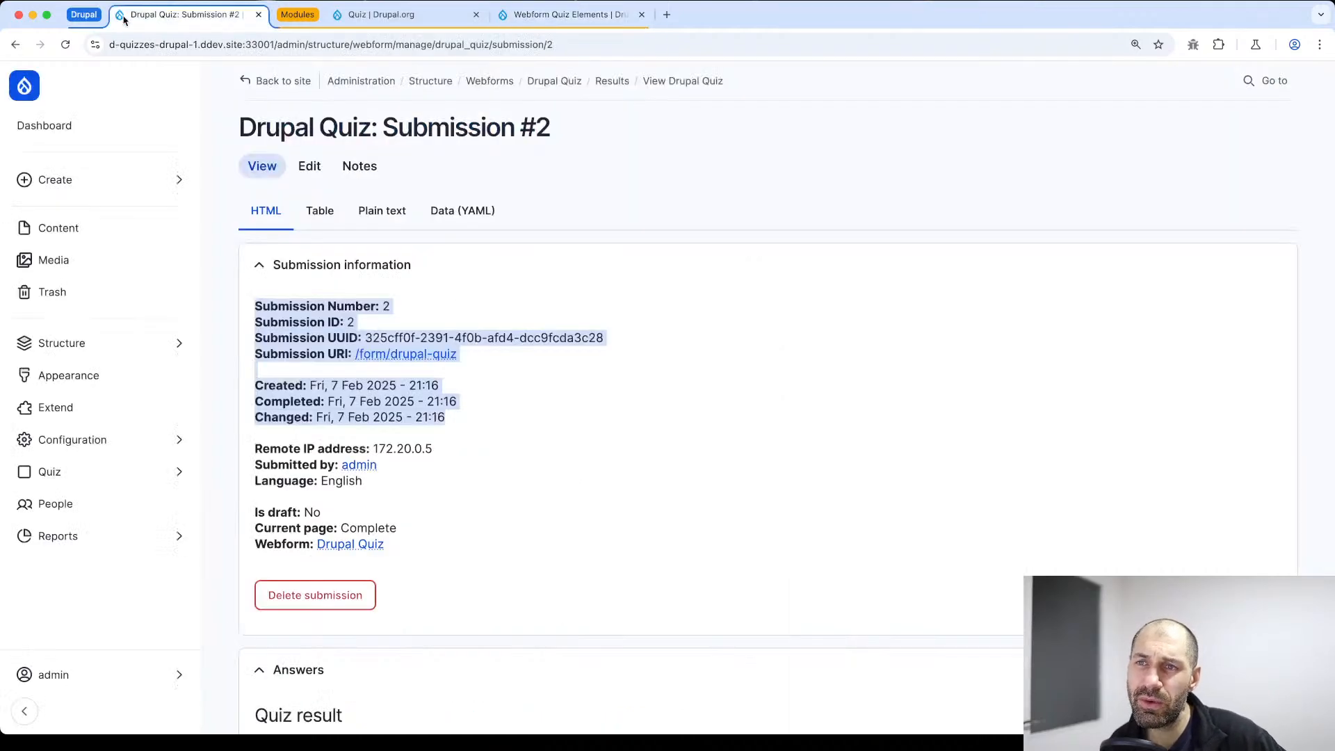
click(84, 478)
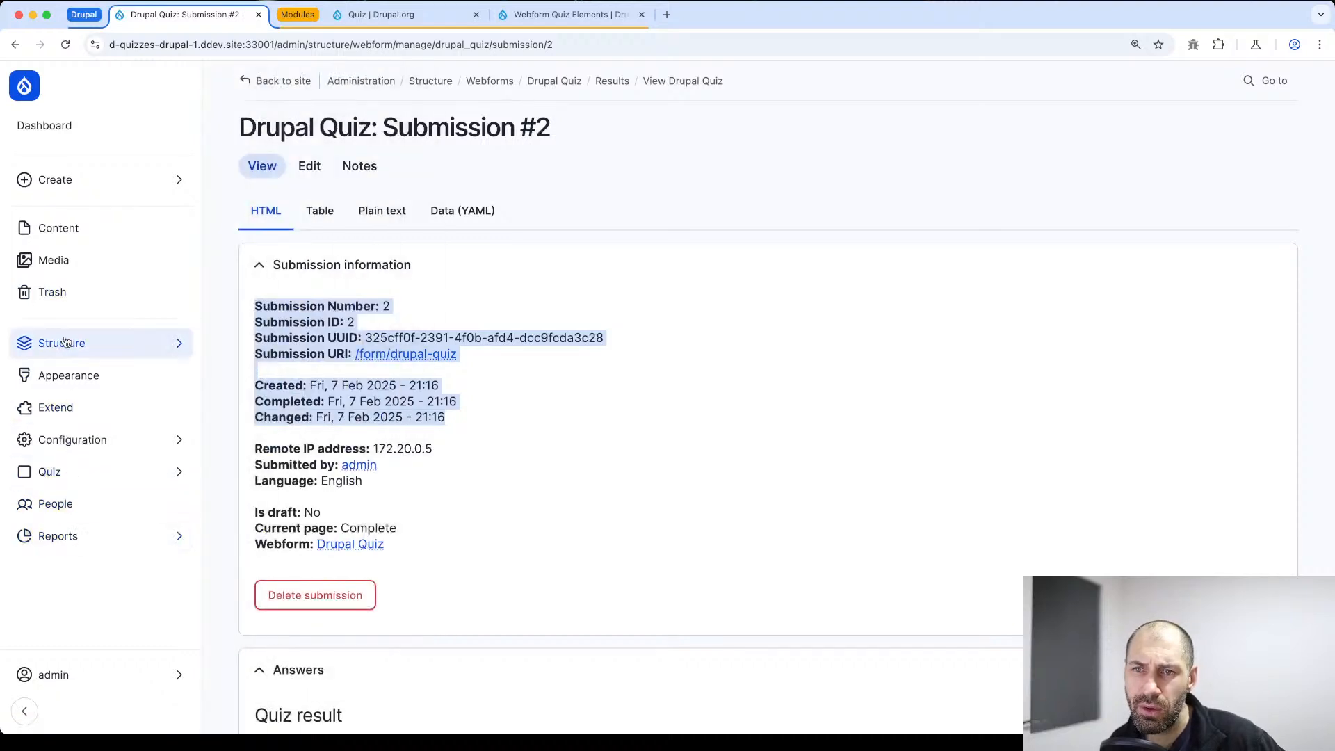
mouse_move(91, 343)
click(263, 478)
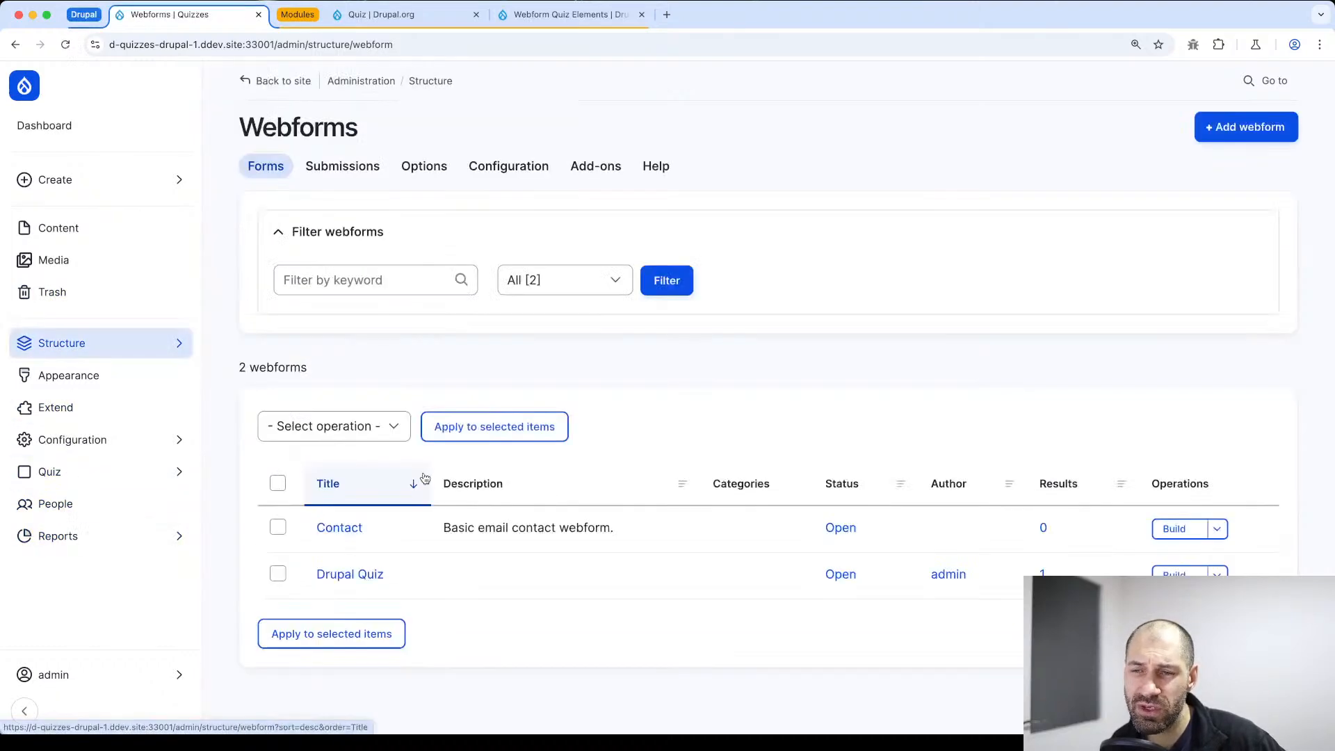
click(650, 170)
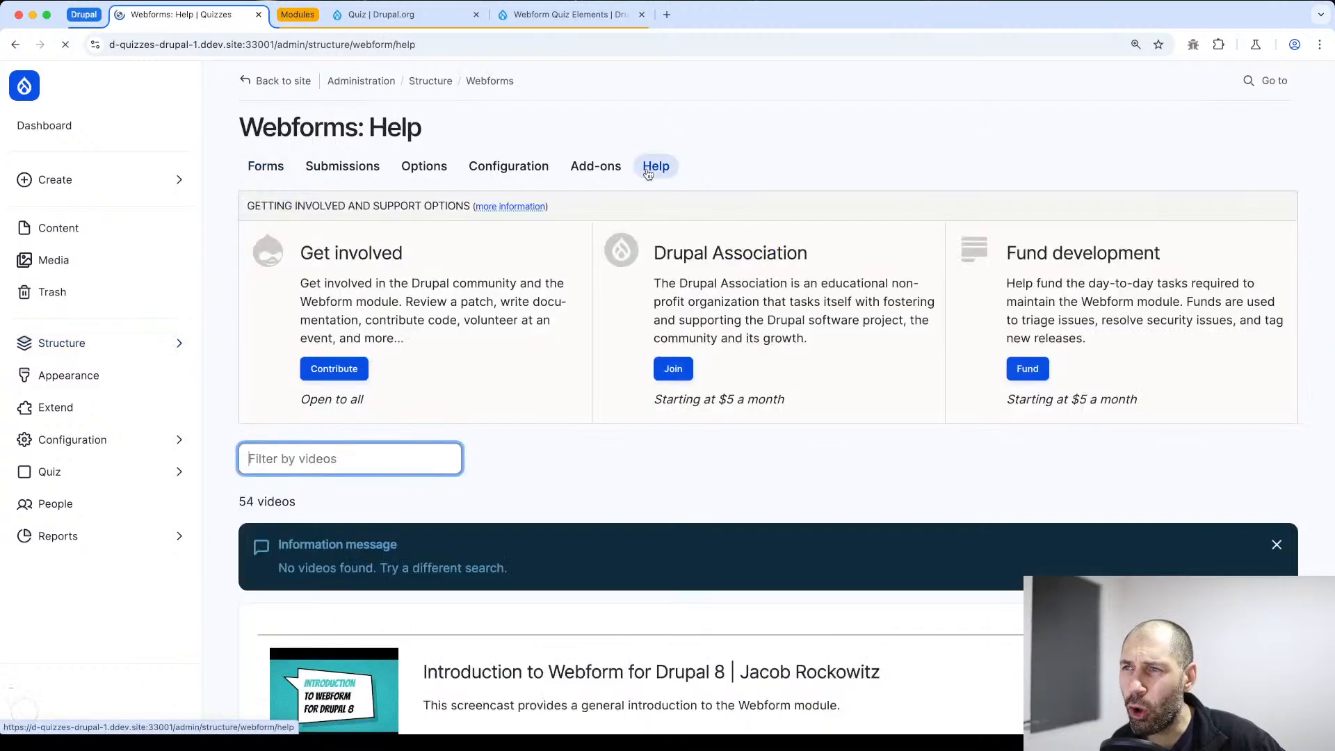
Browse the Webform help videos and their additional resources
scroll(528, 282, down, 5)
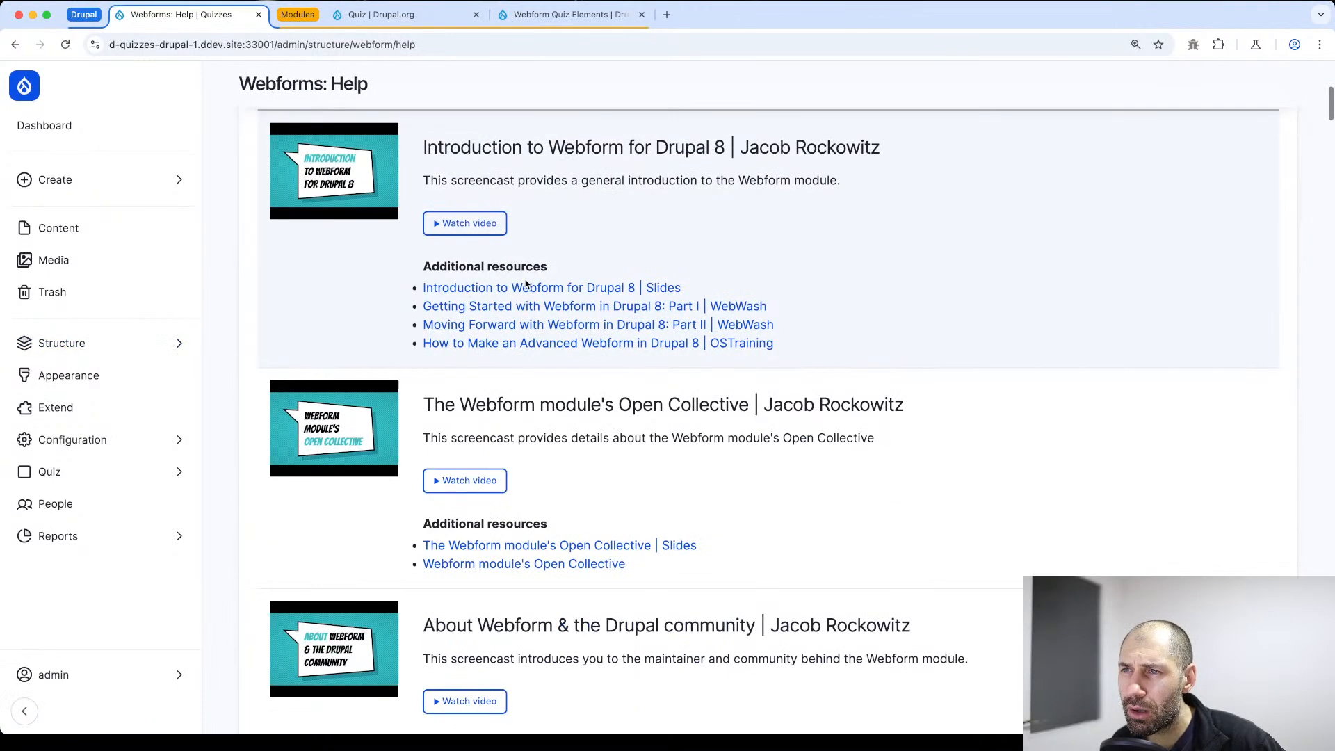
scroll(557, 411, up, 4)
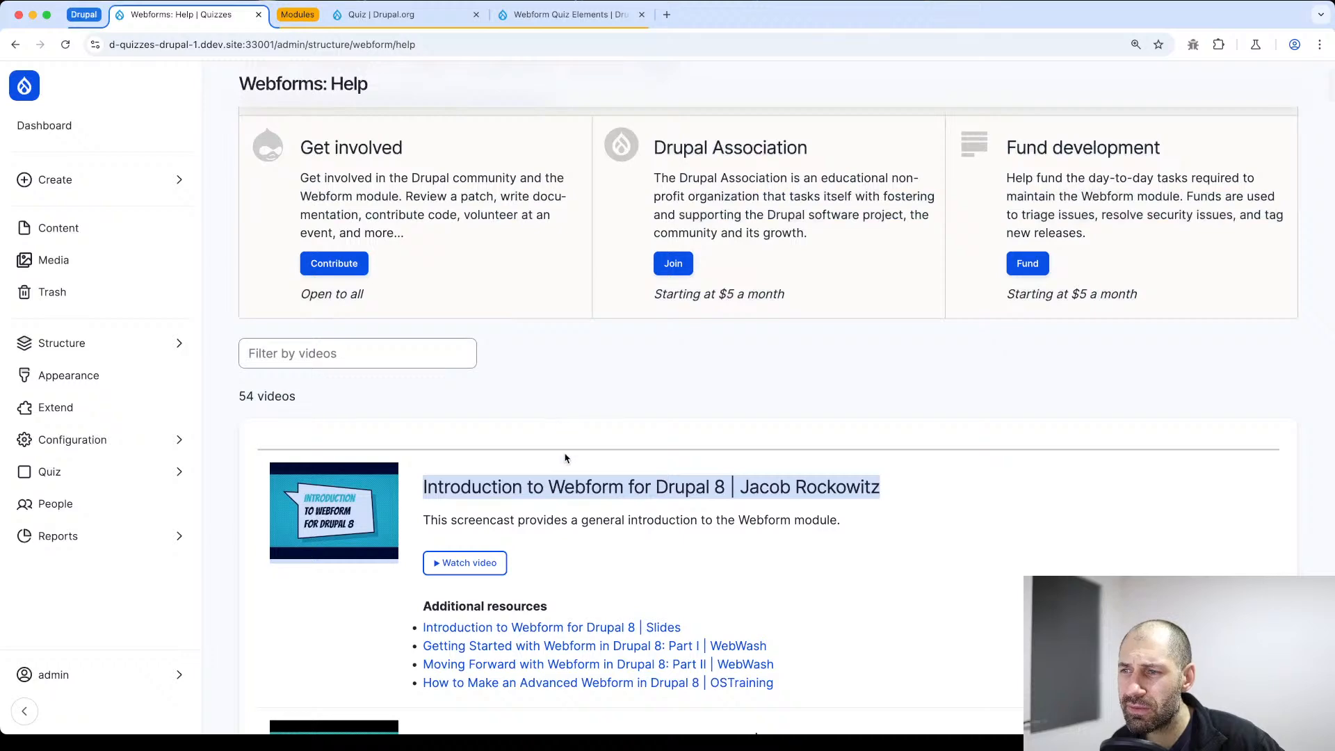
scroll(559, 431, down, 5)
scroll(553, 424, down, 1)
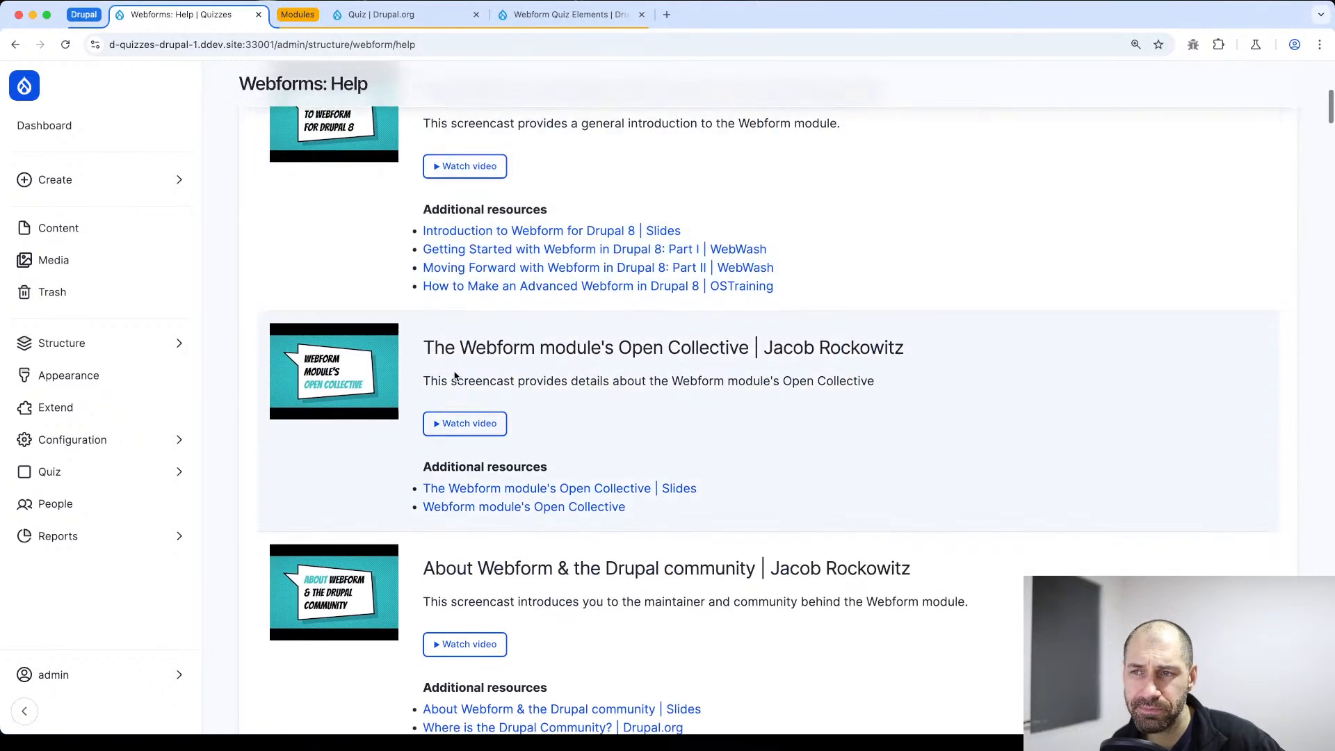
scroll(473, 402, up, 1)
scroll(468, 175, up, 2)
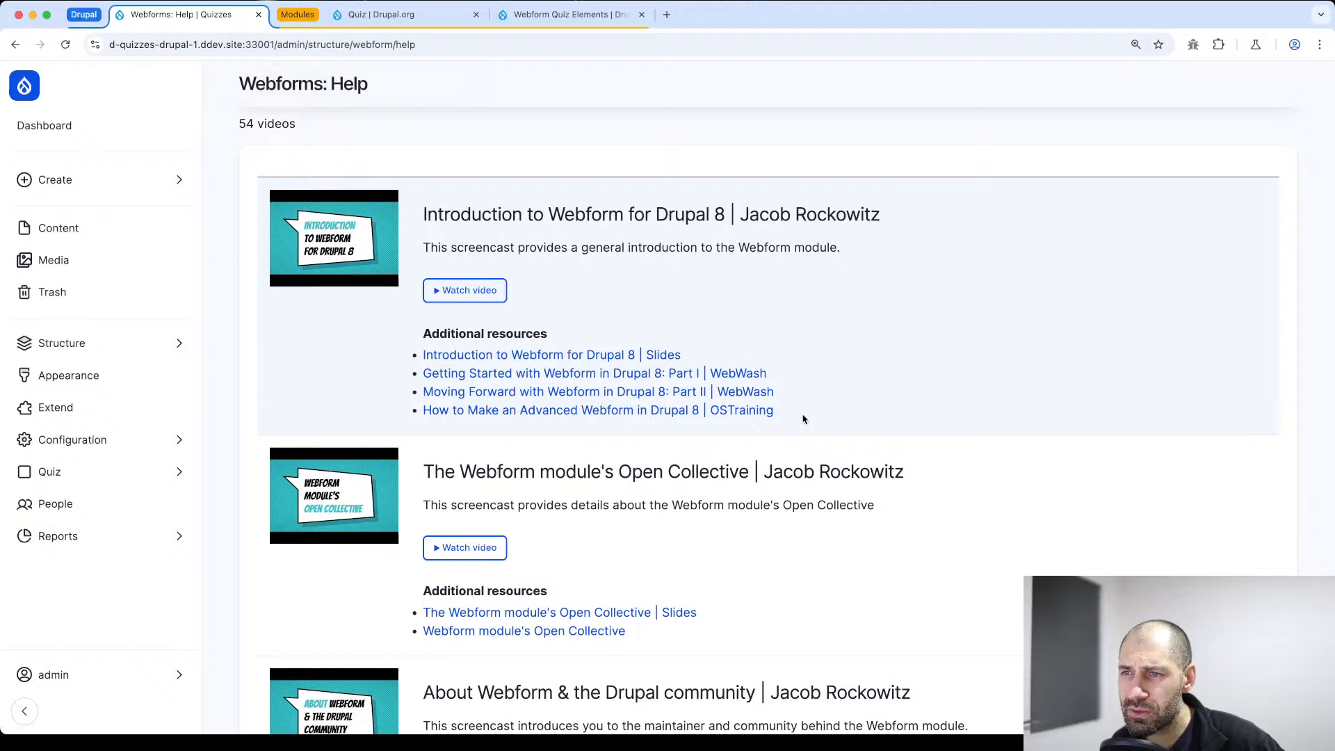
Play the "Introduction to Webform for Drupal 8" help video, skip ahead in it, and close the video
click(471, 288)
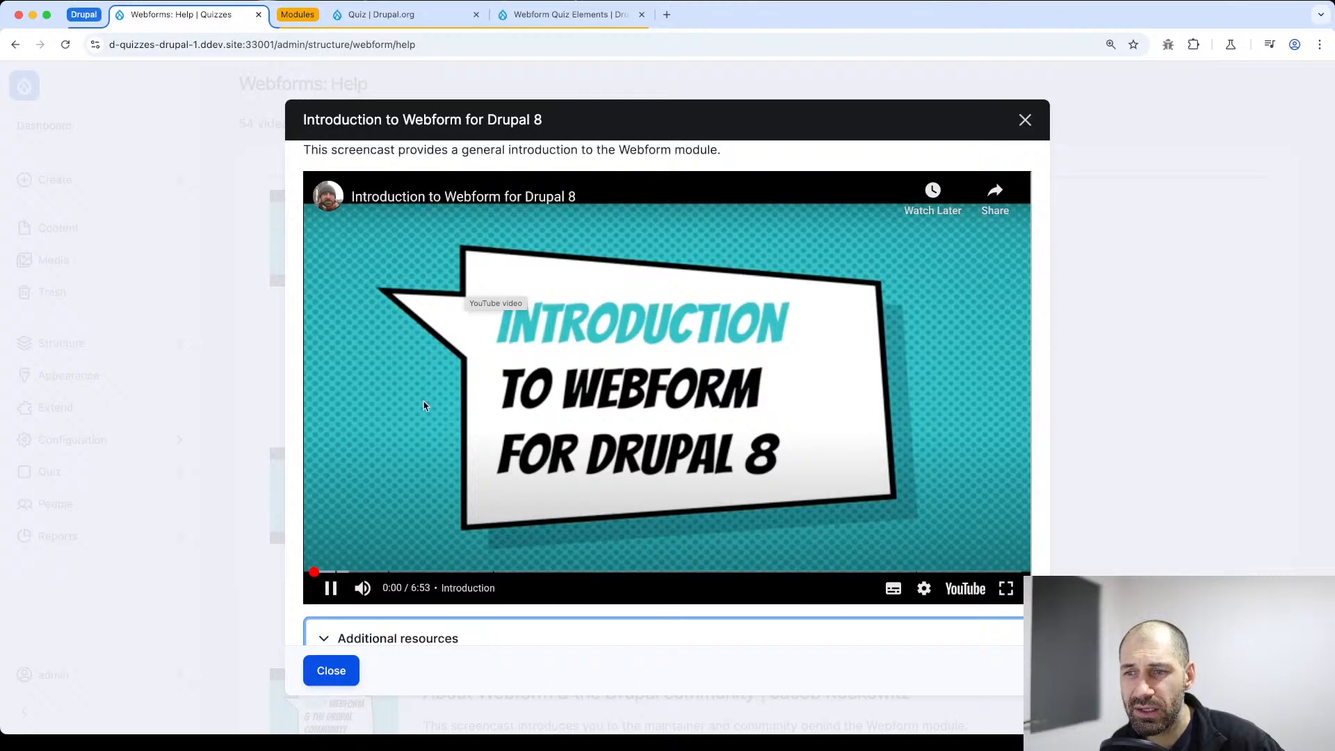
click(379, 573)
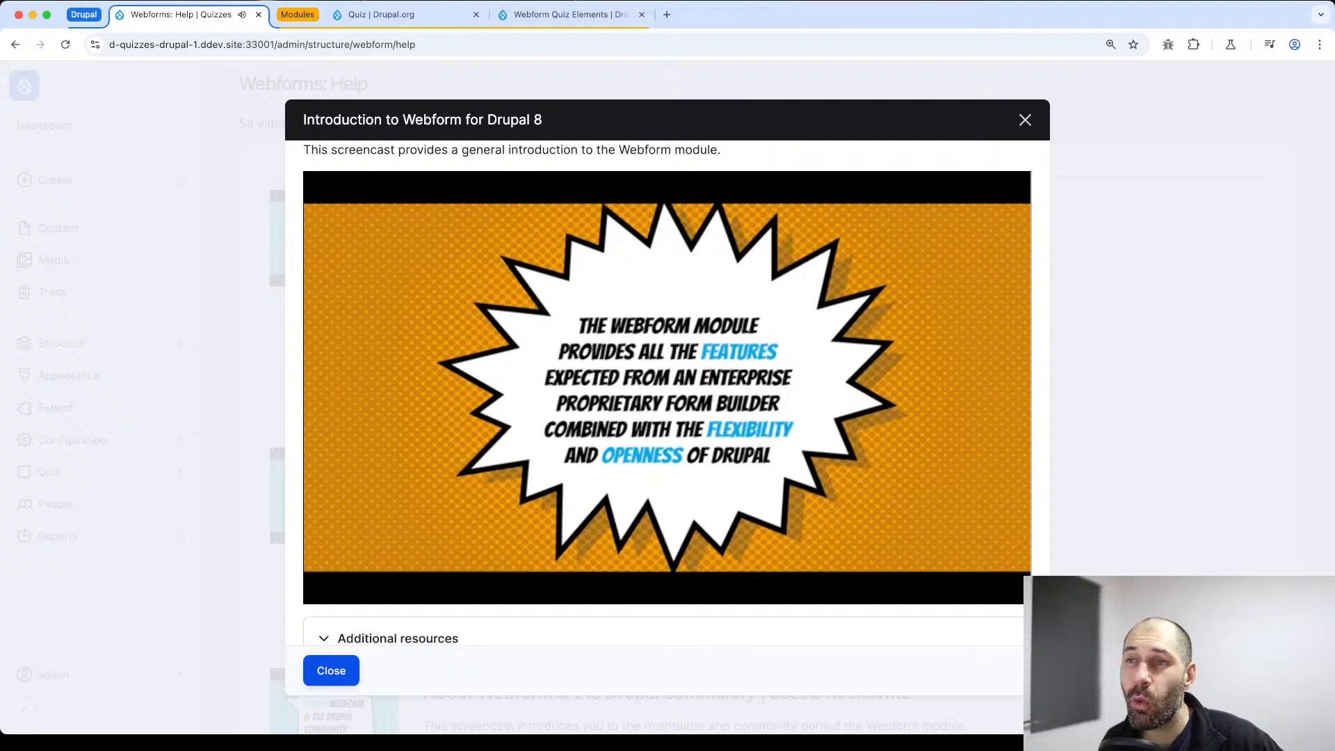
click(1026, 121)
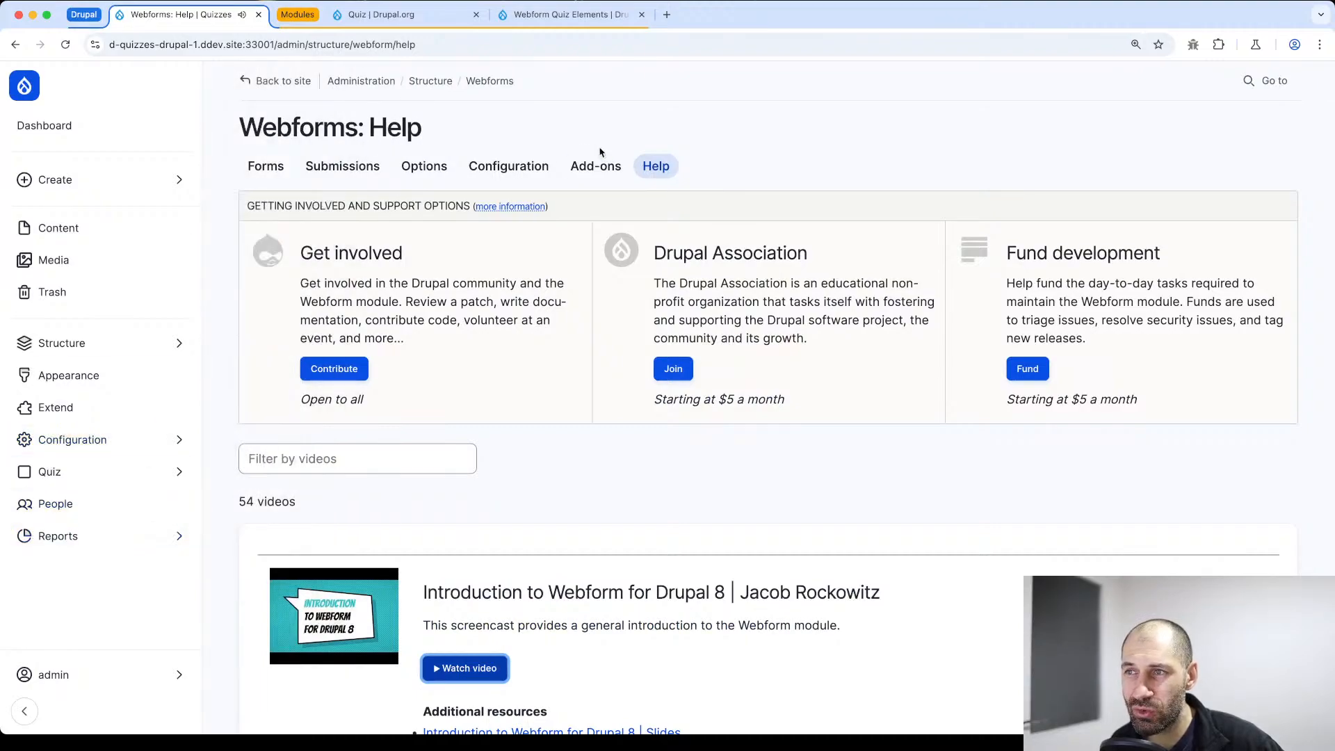
Reload the Webforms Help page and look through its video list as far as the WebWash tutorials
click(653, 170)
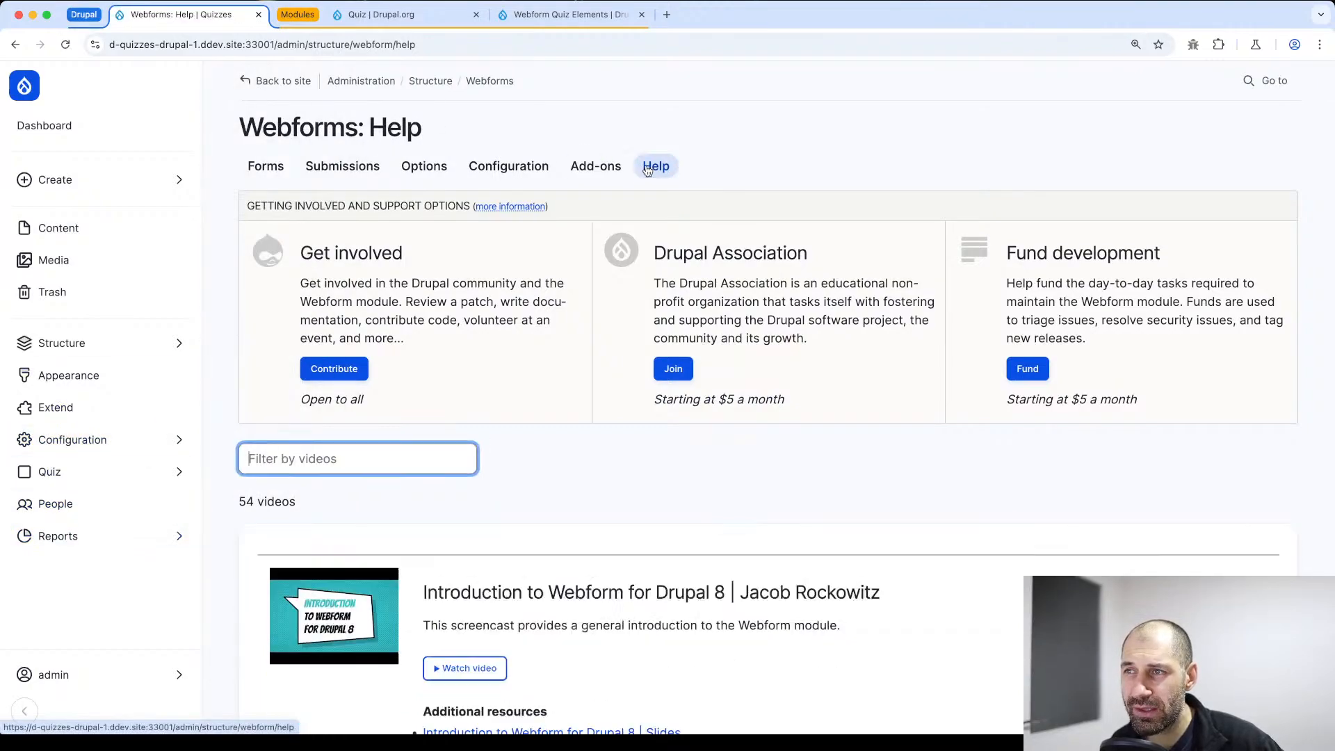
scroll(507, 321, down, 10)
scroll(506, 321, down, 7)
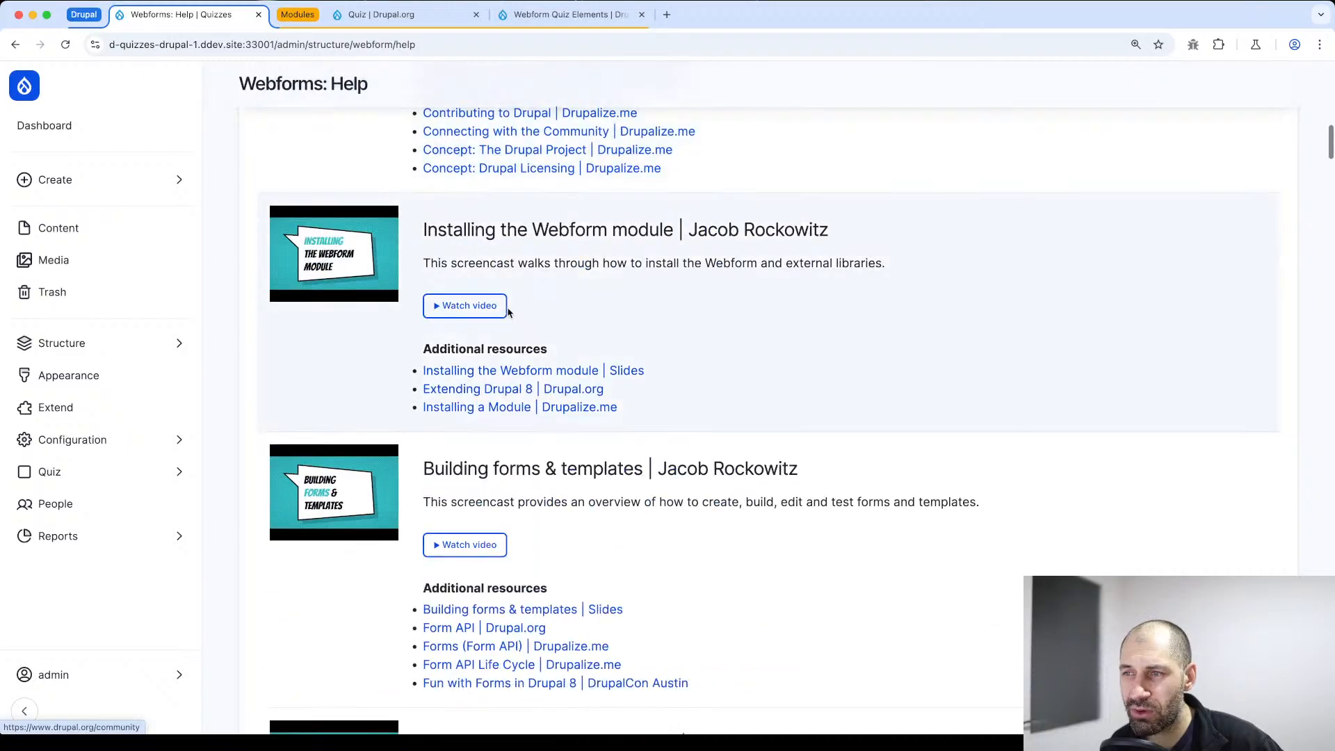
scroll(501, 307, down, 2)
scroll(498, 308, down, 20)
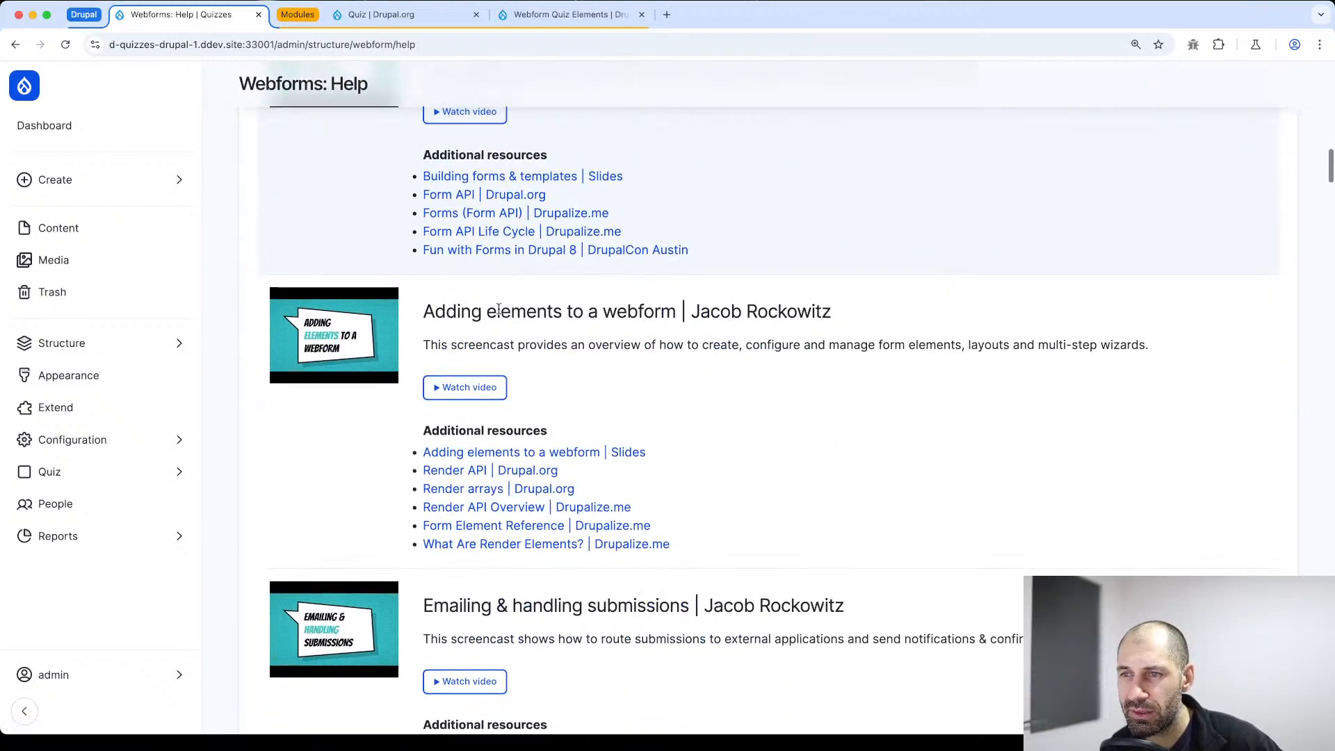
scroll(501, 314, down, 20)
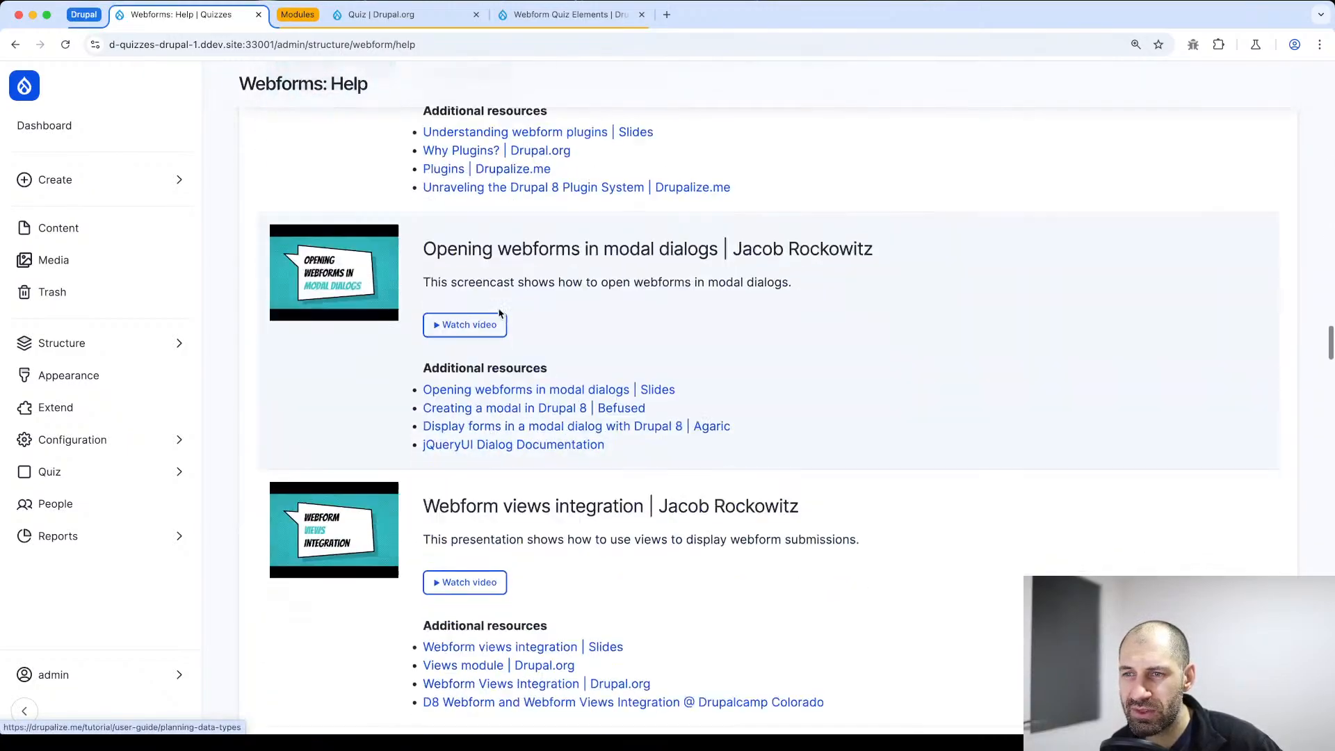
scroll(501, 316, down, 20)
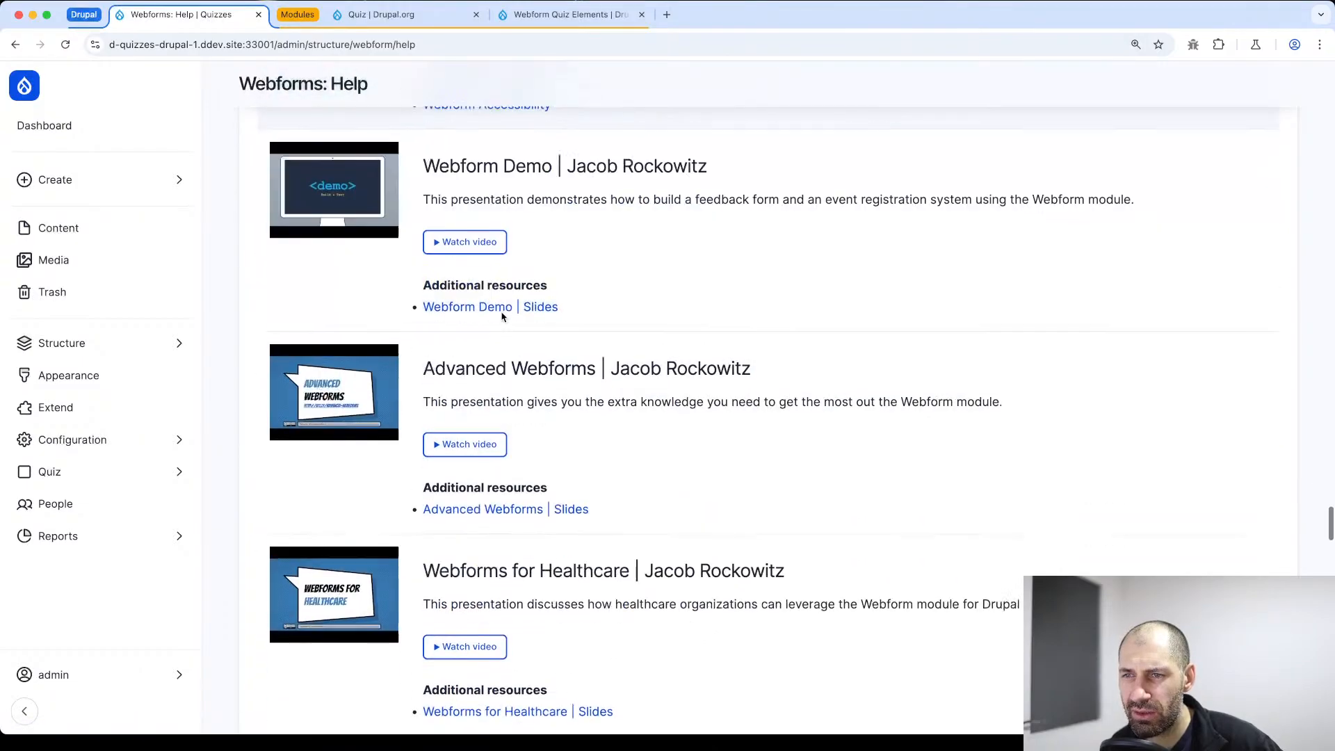
scroll(502, 317, down, 20)
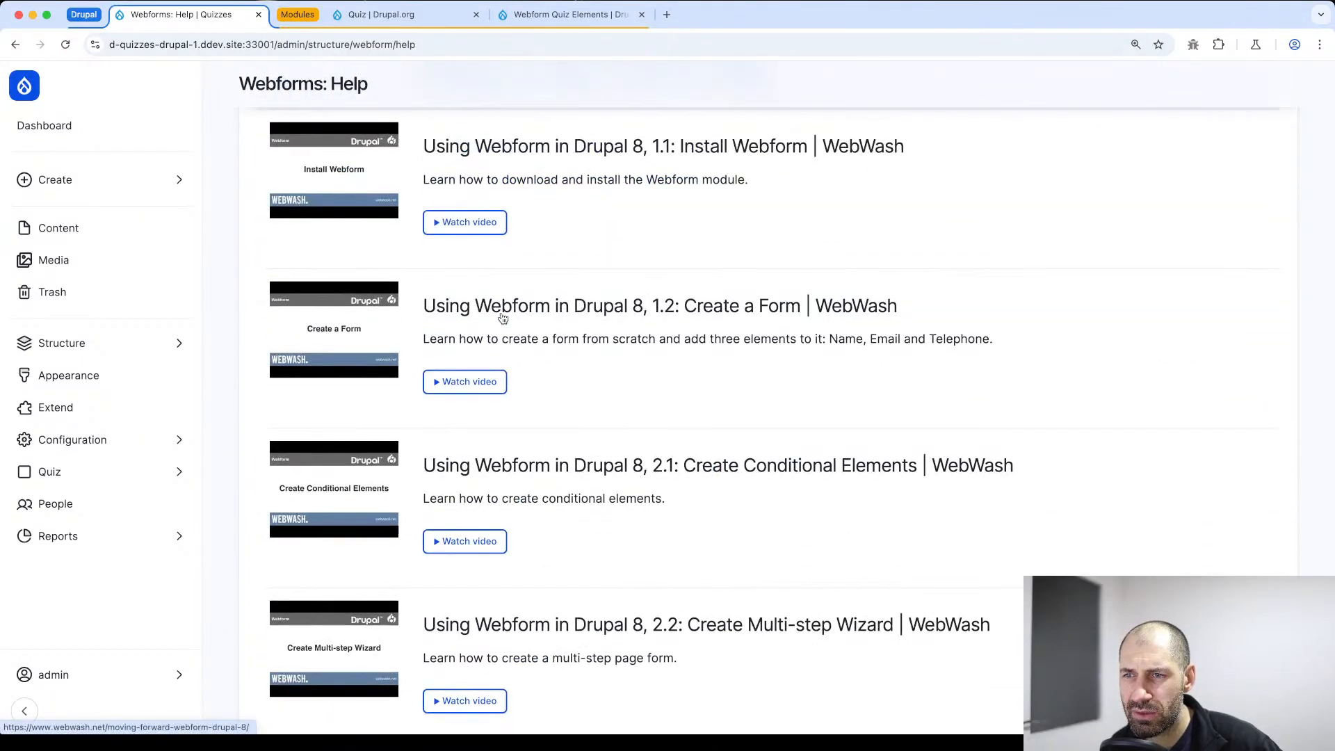
Examine the WebWash video "How to Create Forms using Webform and Contact in Drupal 8" and the remaining WebWash tutorials through the list's end
scroll(503, 334, up, 6)
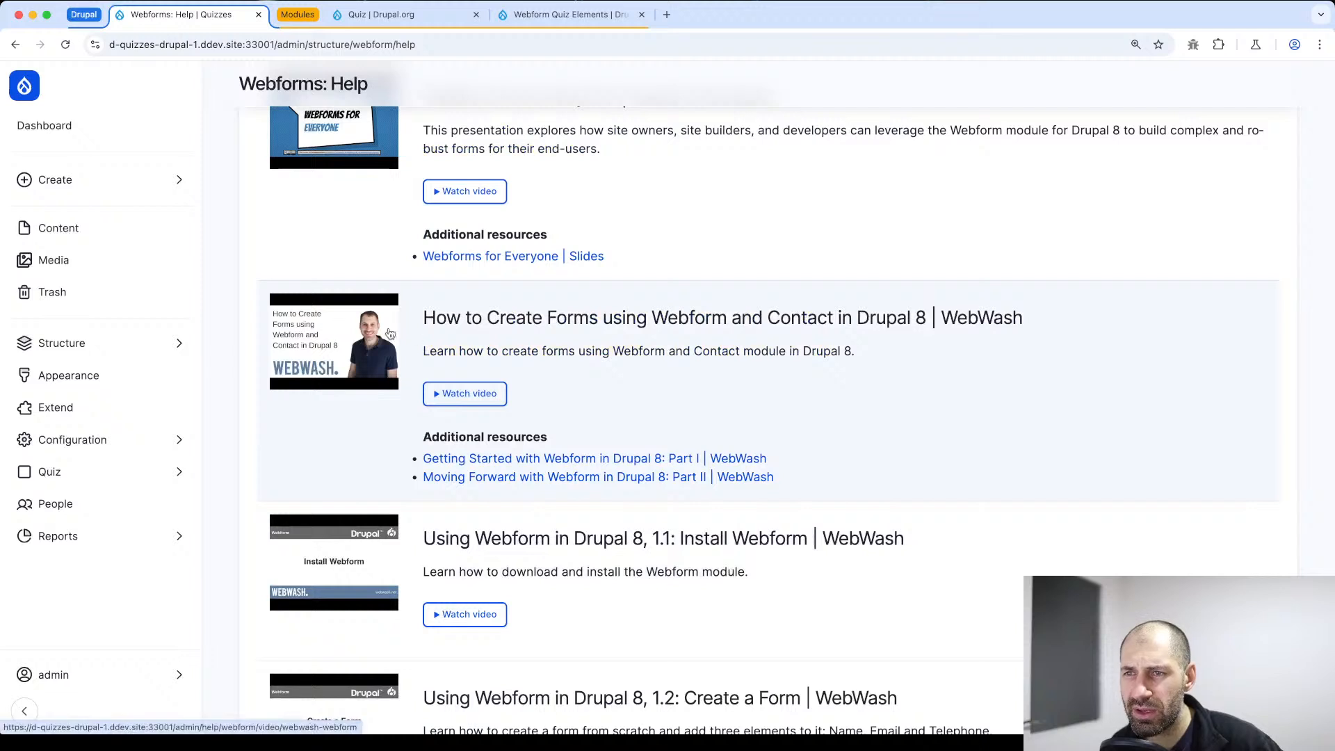
drag(1020, 326, 379, 315)
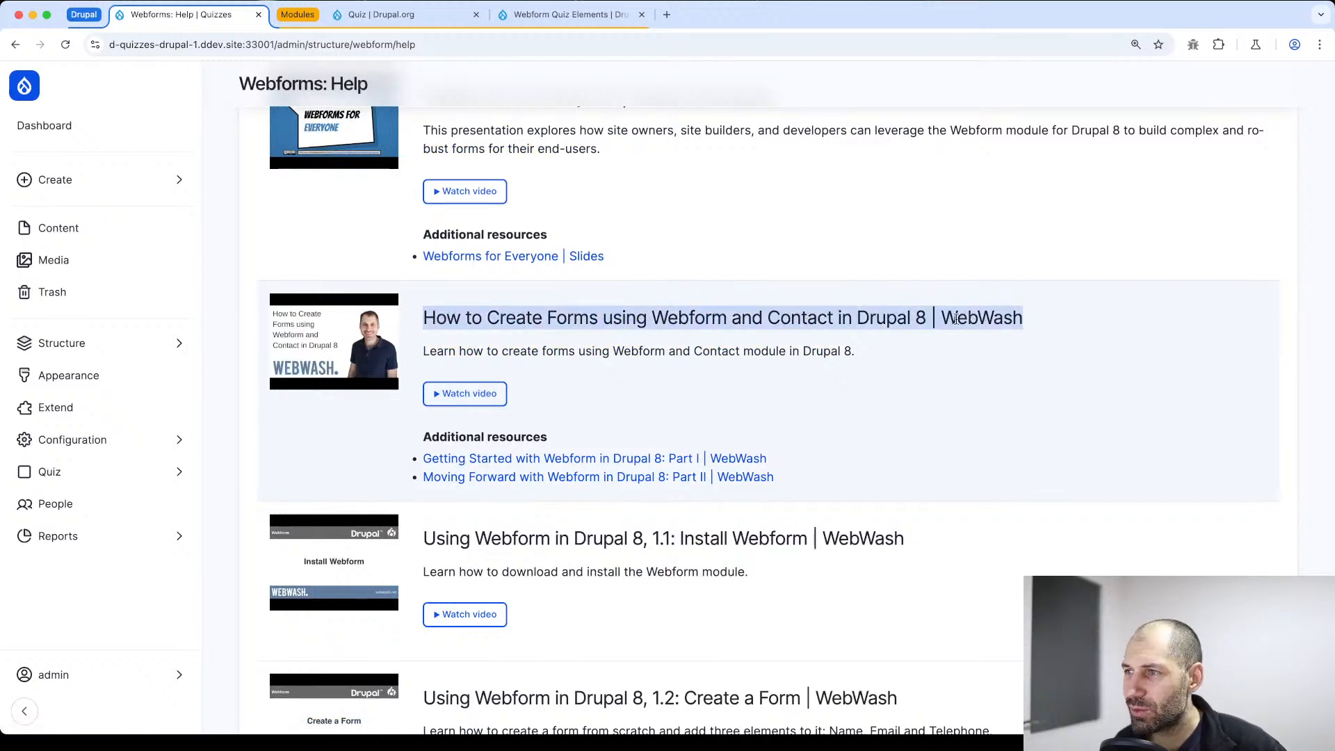
click(931, 325)
scroll(379, 317, down, 1)
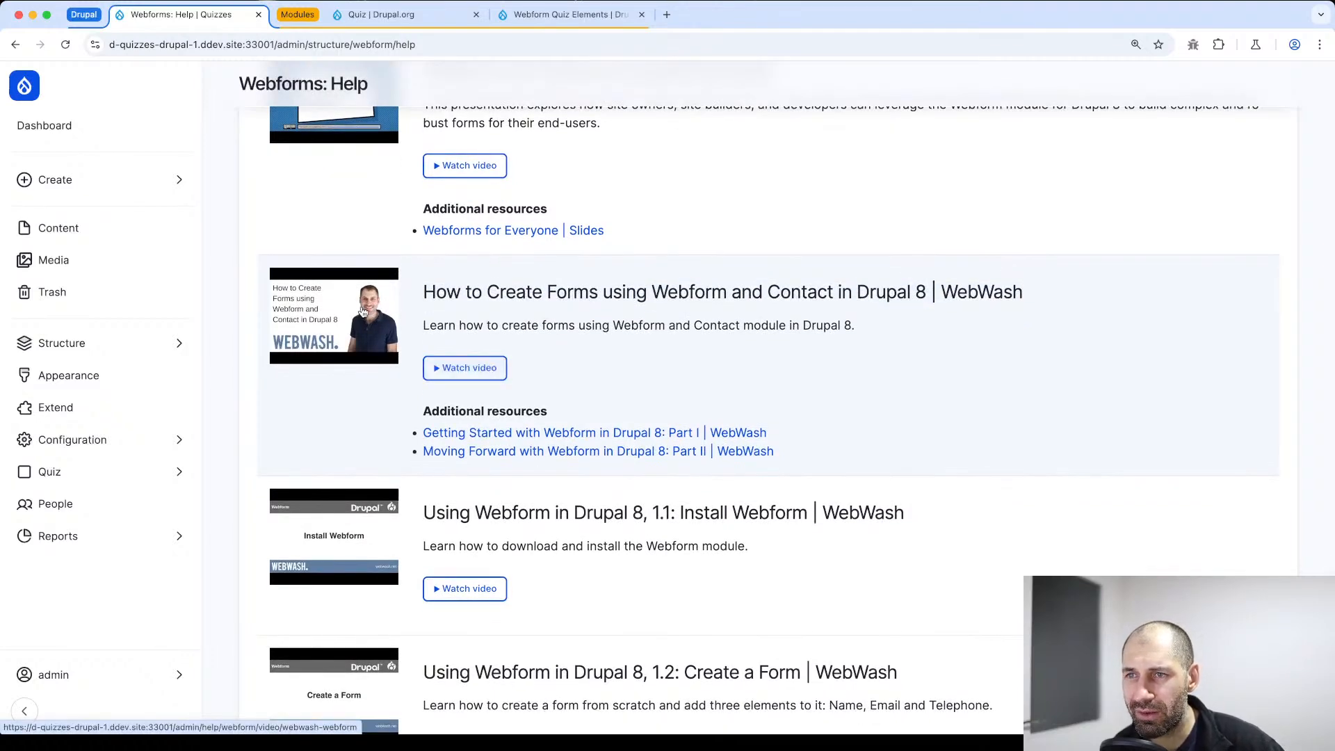
scroll(368, 298, down, 15)
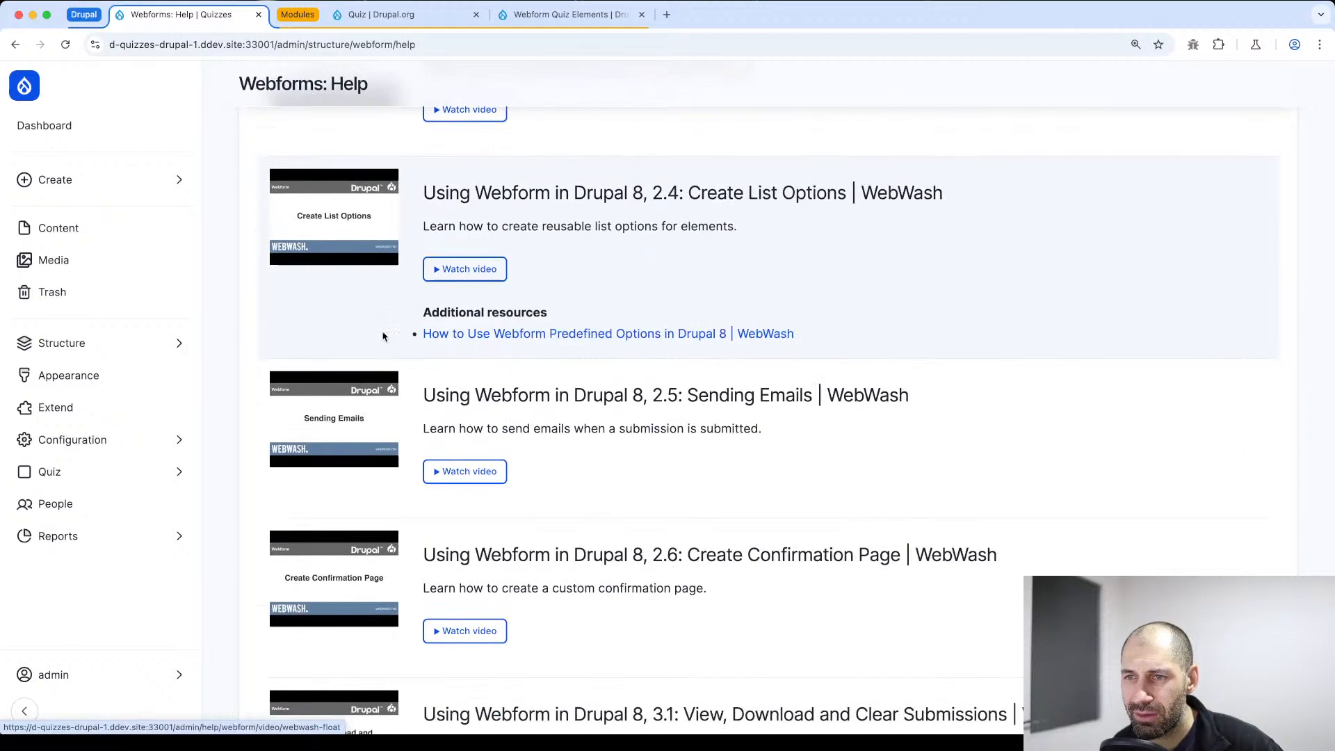
scroll(384, 338, down, 12)
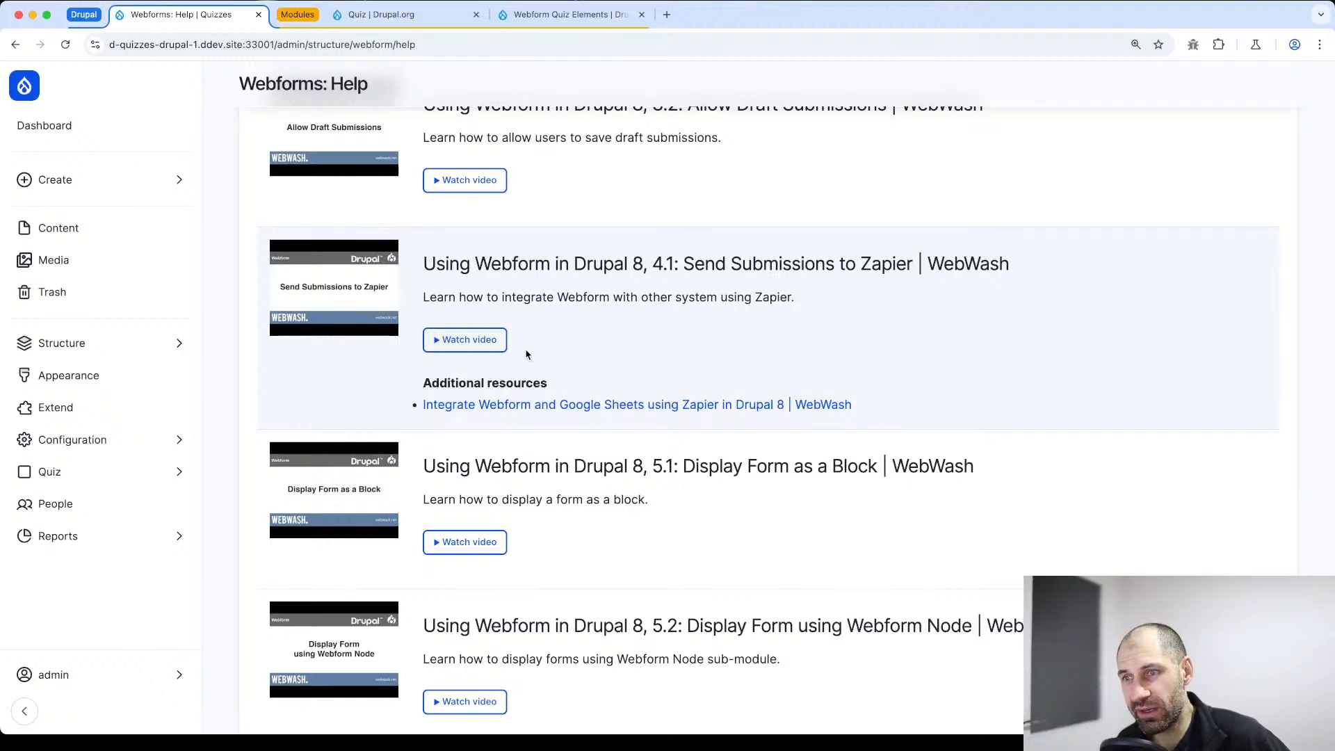
scroll(536, 362, down, 1)
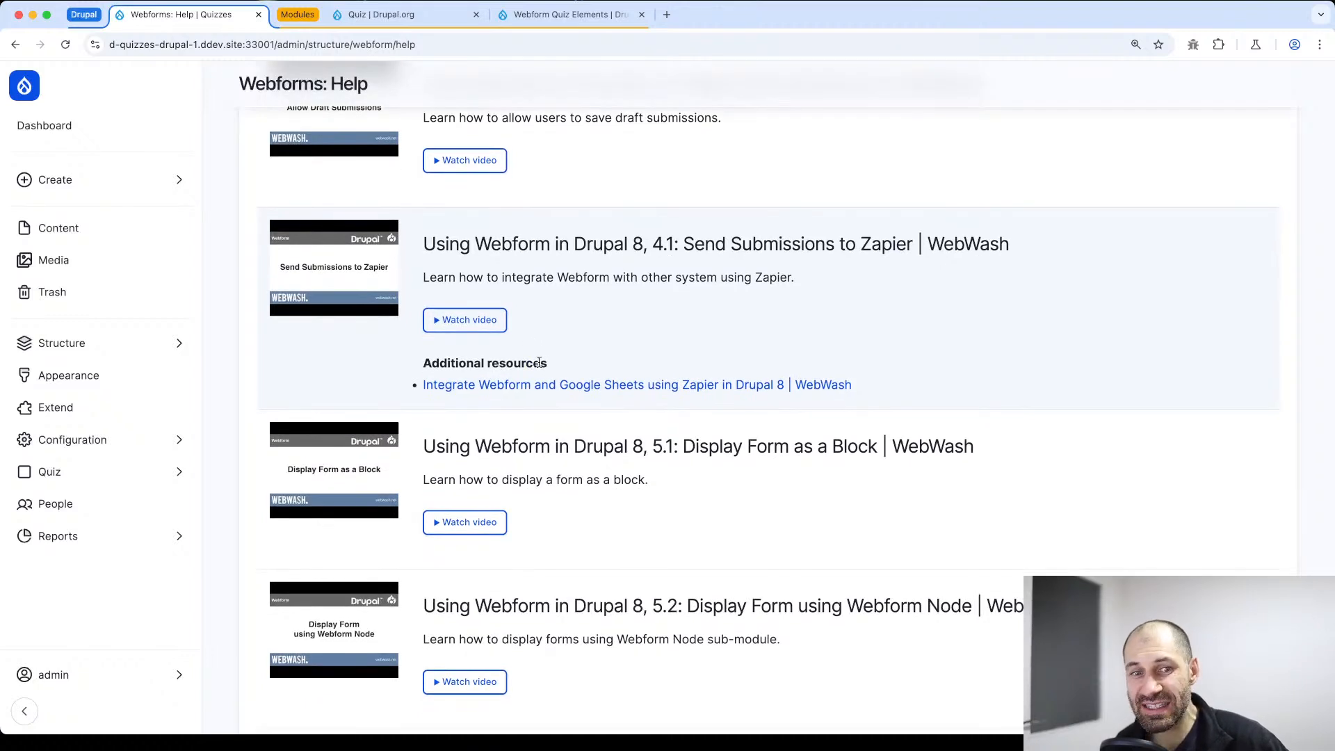
scroll(537, 365, down, 7)
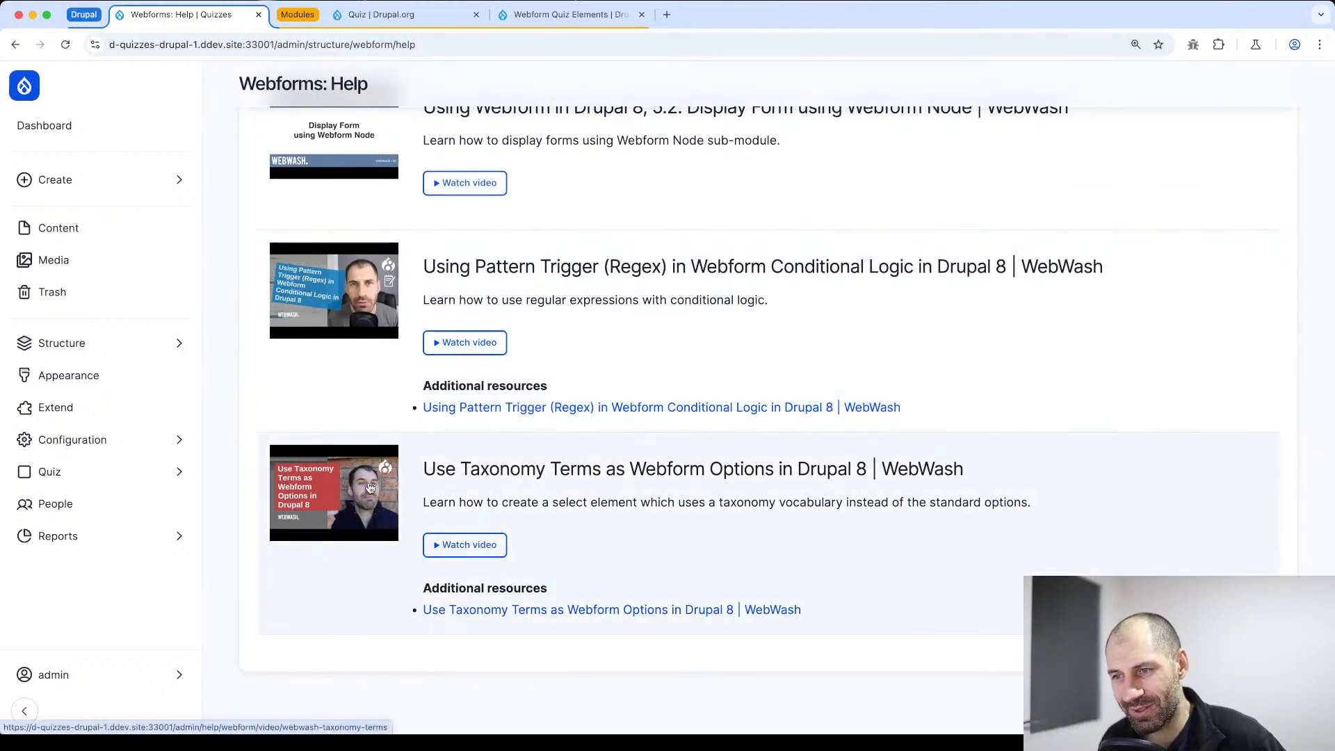
Look back through the help videos to those on Webform access controls and configuring the Webform module
scroll(370, 489, up, 20)
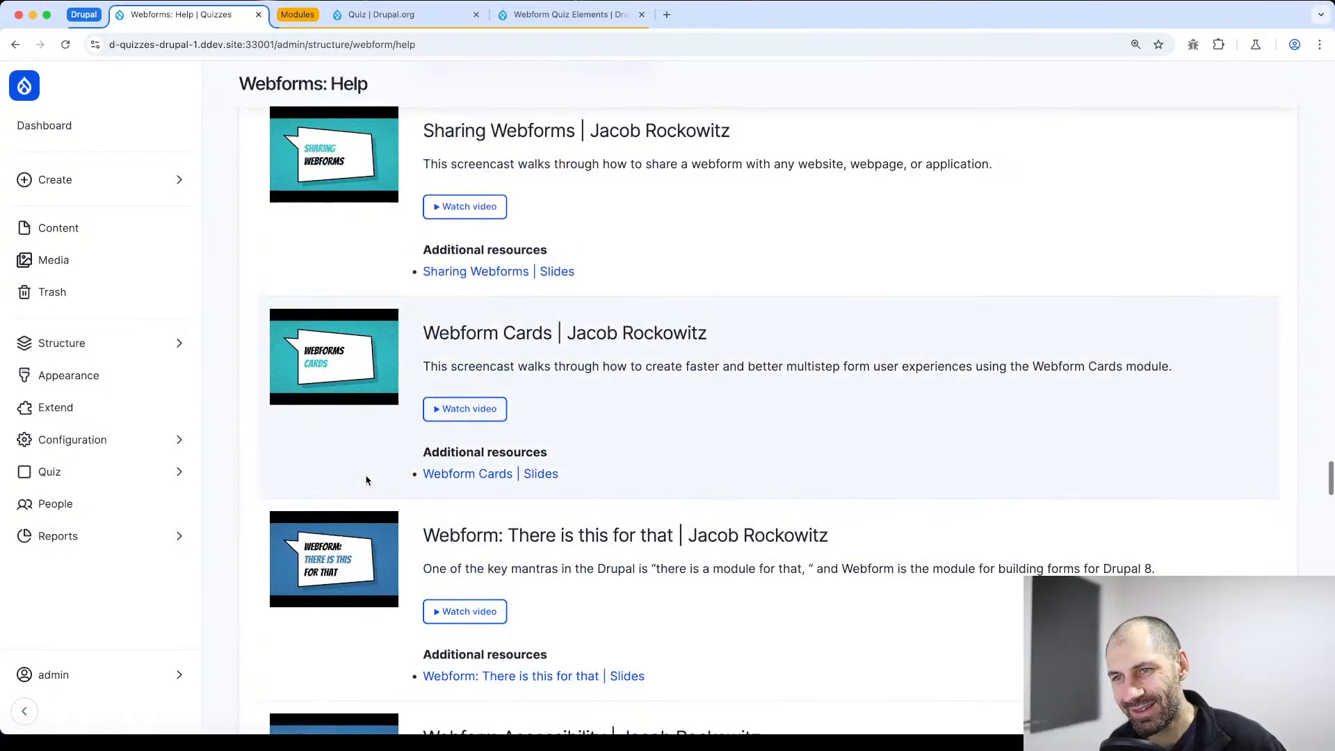
scroll(367, 480, up, 20)
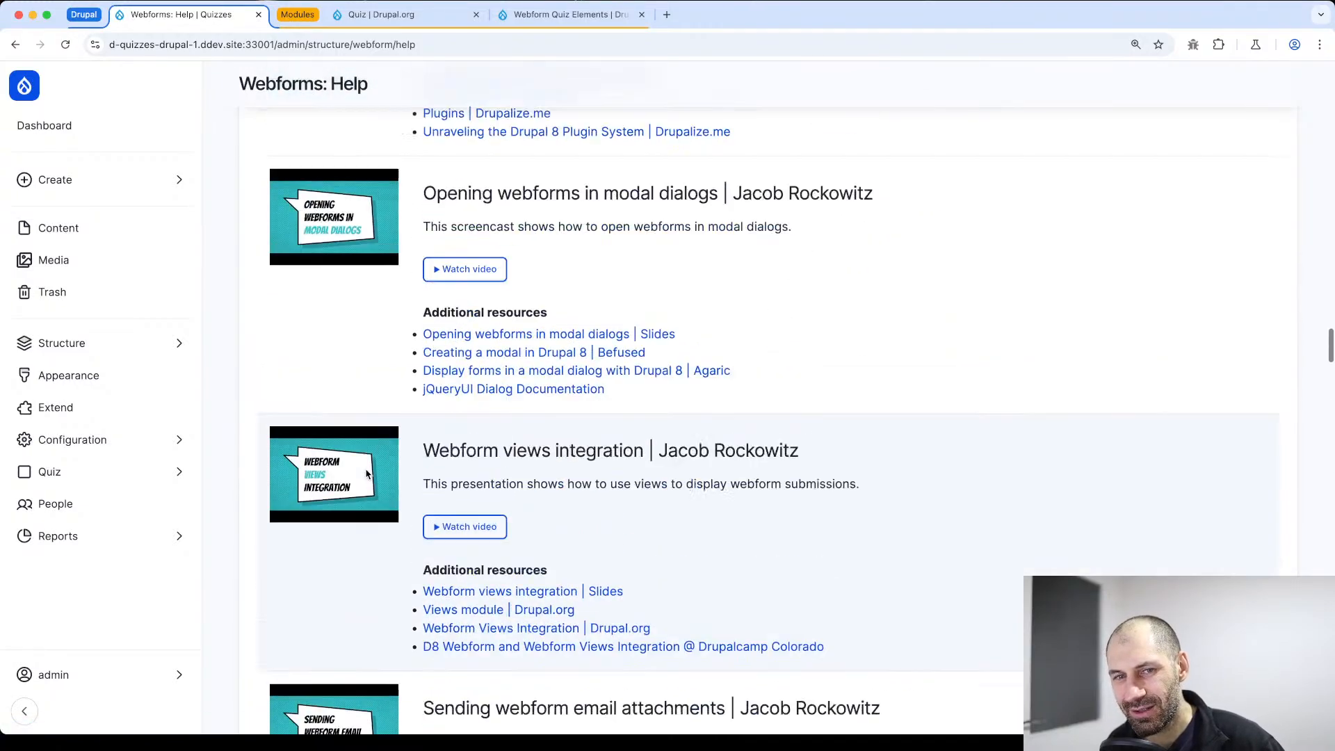
scroll(417, 389, up, 2)
scroll(466, 372, up, 15)
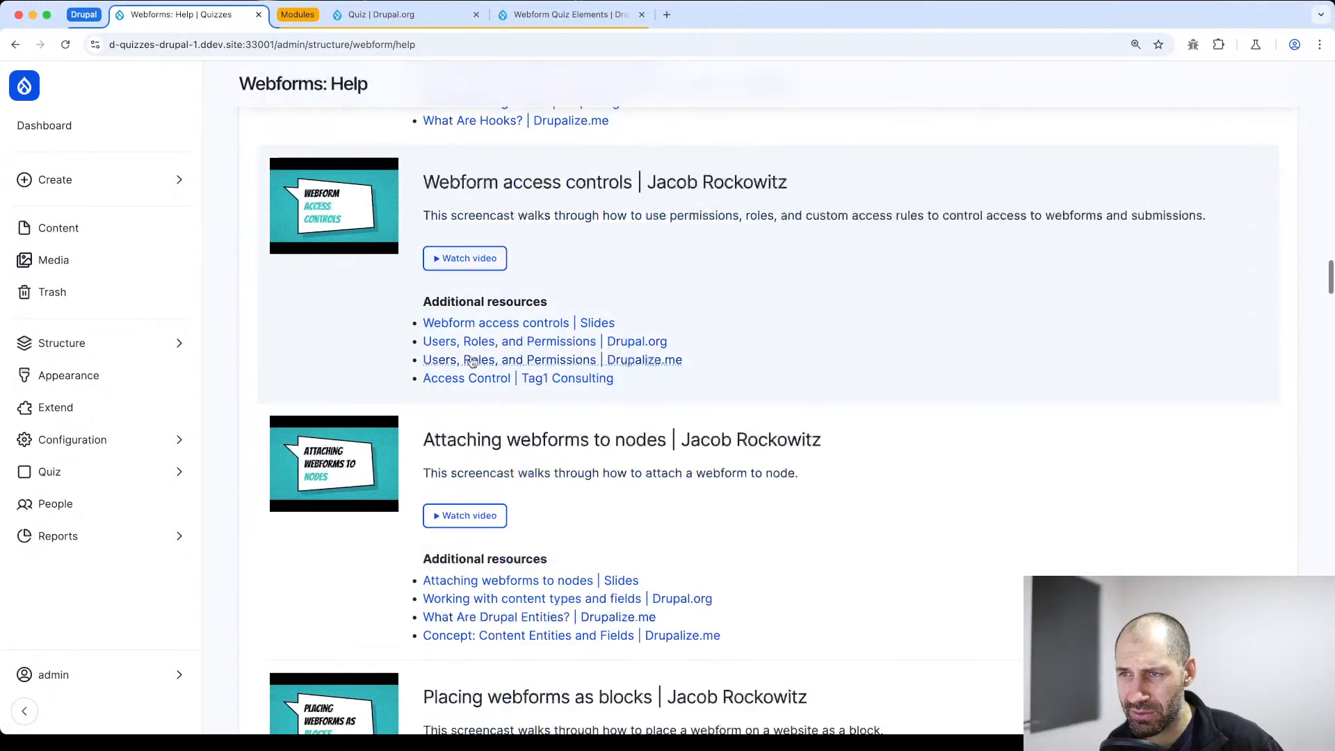
scroll(471, 362, up, 1)
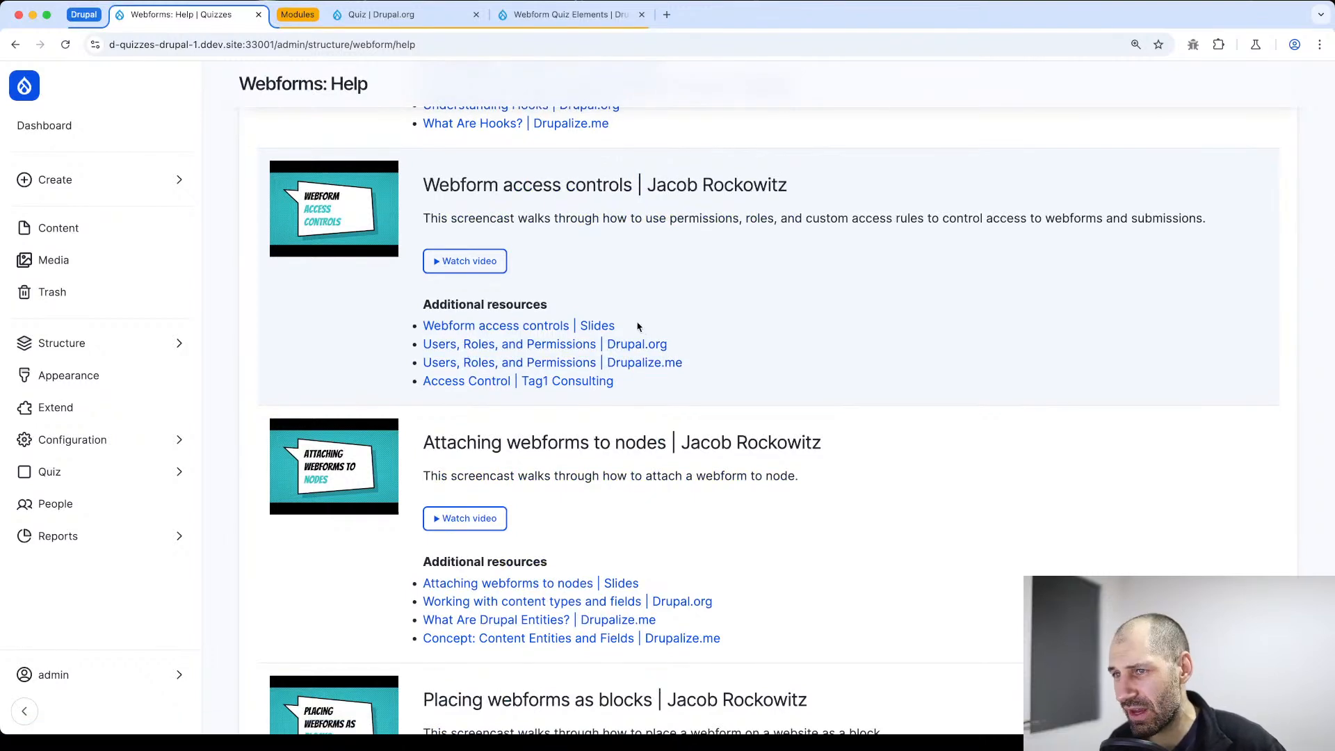
scroll(559, 336, up, 20)
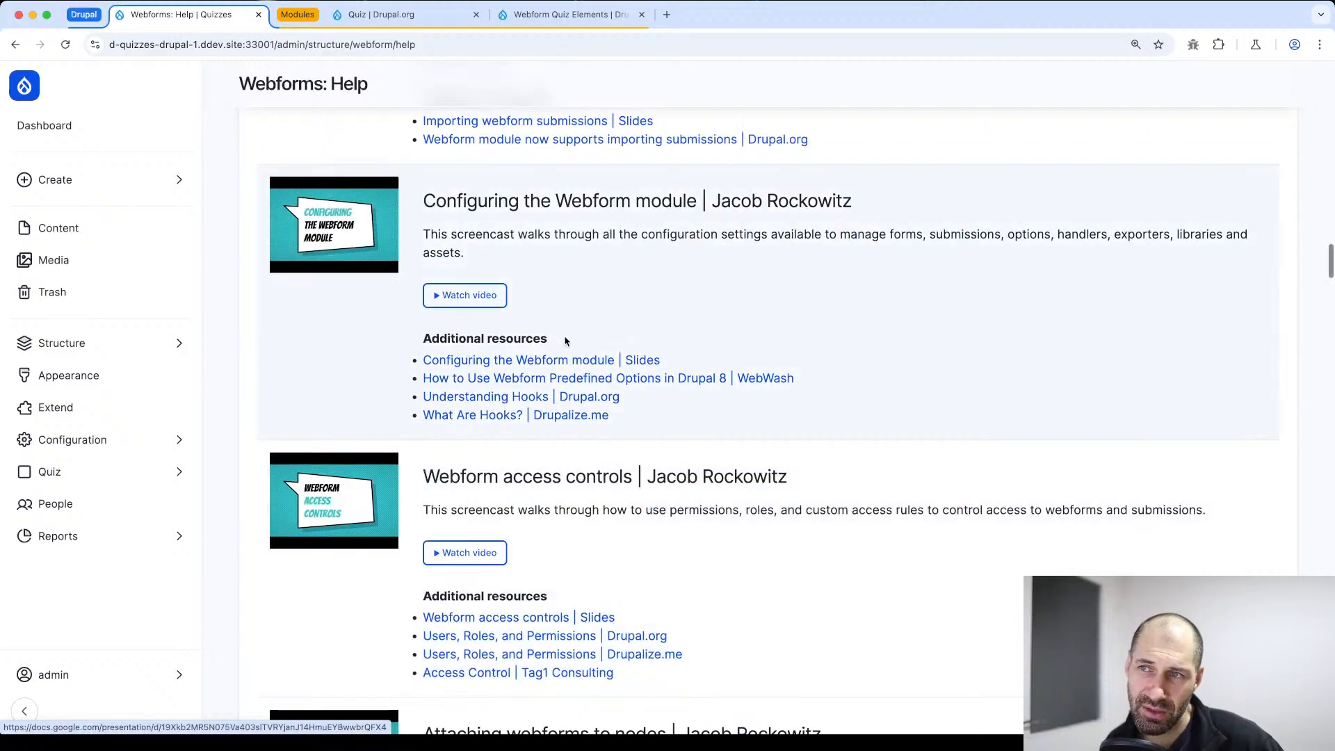